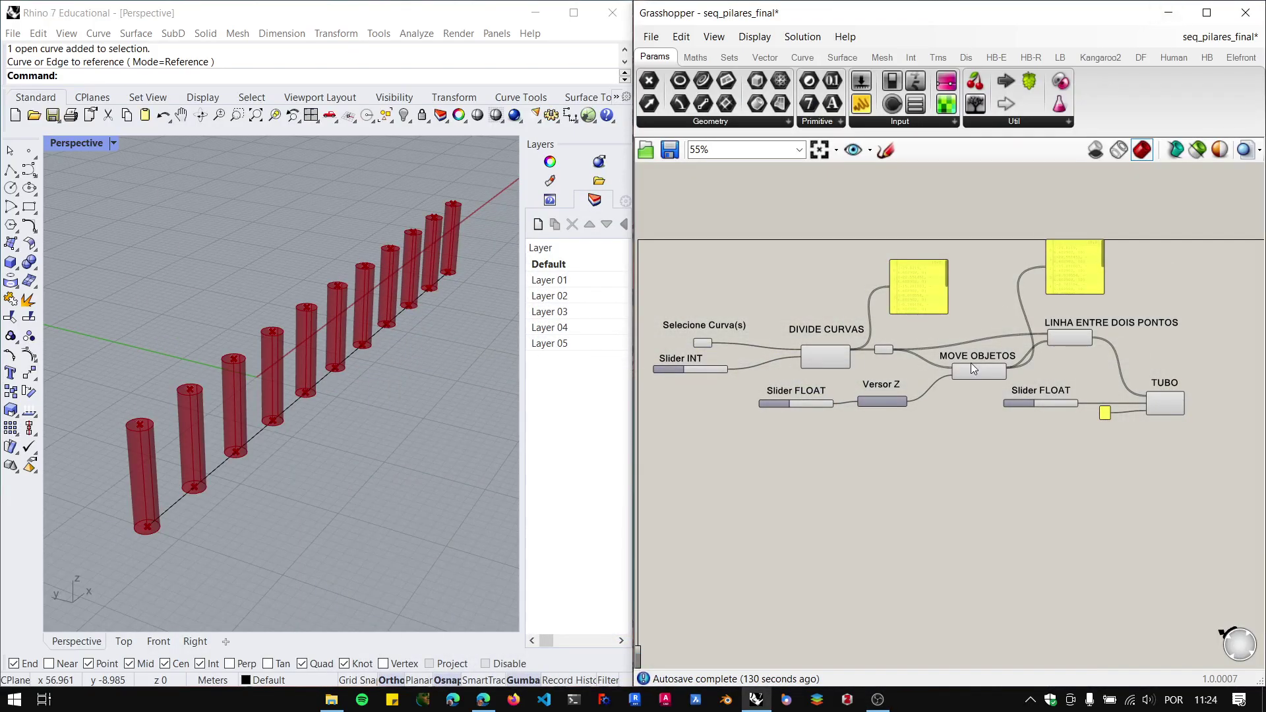
Examine the pillar definition's chain of components, from the curve division through the point move to the line and pipe.
{"action": "scroll", "coordinate": [956, 366], "scroll_direction": "down", "scroll_amount": 2}
{"action": "scroll", "coordinate": [844, 385], "scroll_direction": "up", "scroll_amount": 5}
{"action": "right_click_drag", "start_coordinate": [840, 385], "coordinate": [841, 417]}
{"action": "scroll", "coordinate": [921, 423], "scroll_direction": "down", "scroll_amount": 2}
{"action": "scroll", "coordinate": [947, 402], "scroll_direction": "up", "scroll_amount": 3}
{"action": "right_click_drag", "start_coordinate": [947, 401], "coordinate": [973, 375]}
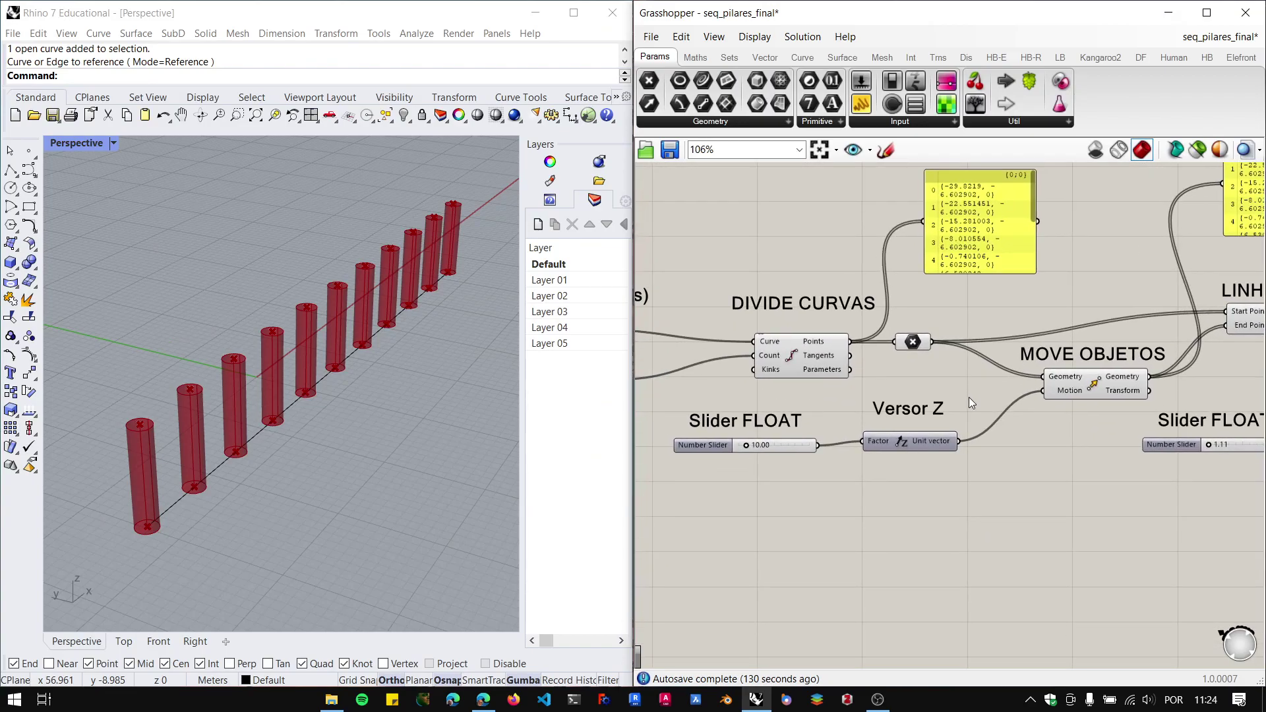
{"action": "scroll", "coordinate": [968, 397], "scroll_direction": "down", "scroll_amount": 2}
{"action": "scroll", "coordinate": [990, 405], "scroll_direction": "up", "scroll_amount": 1}
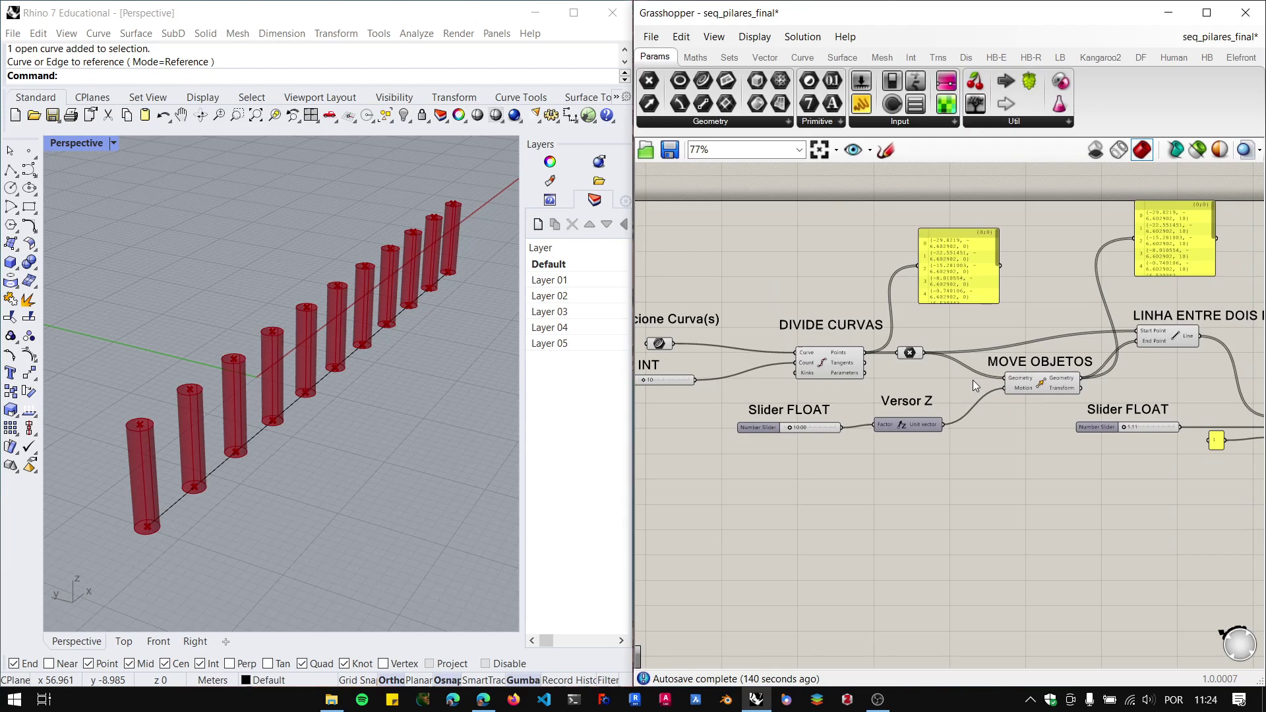
Assign the single baseline curve in the Rhino viewport to the Curve parameter labelled Selecione Curva(s).
{"action": "scroll", "coordinate": [972, 380], "scroll_direction": "down", "scroll_amount": 2}
{"action": "scroll", "coordinate": [801, 377], "scroll_direction": "up", "scroll_amount": 3}
{"action": "scroll", "coordinate": [728, 339], "scroll_direction": "down", "scroll_amount": 1}
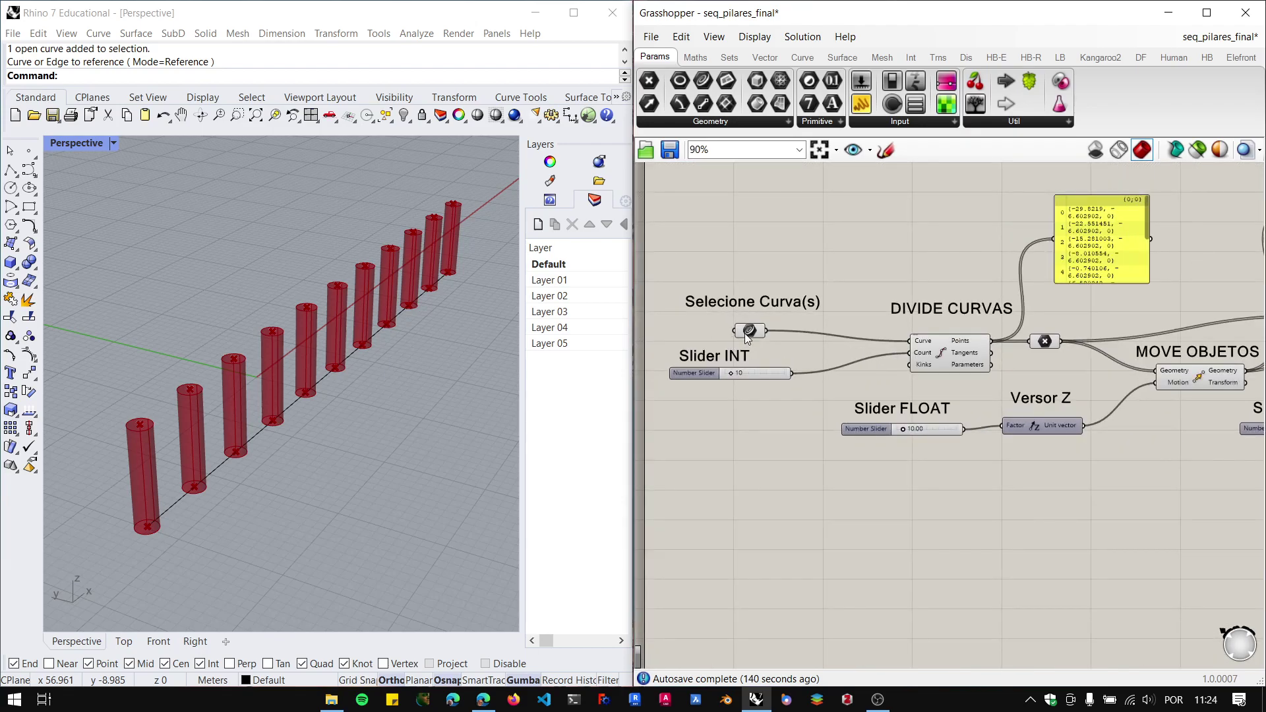
{"action": "right_click", "coordinate": [747, 333]}
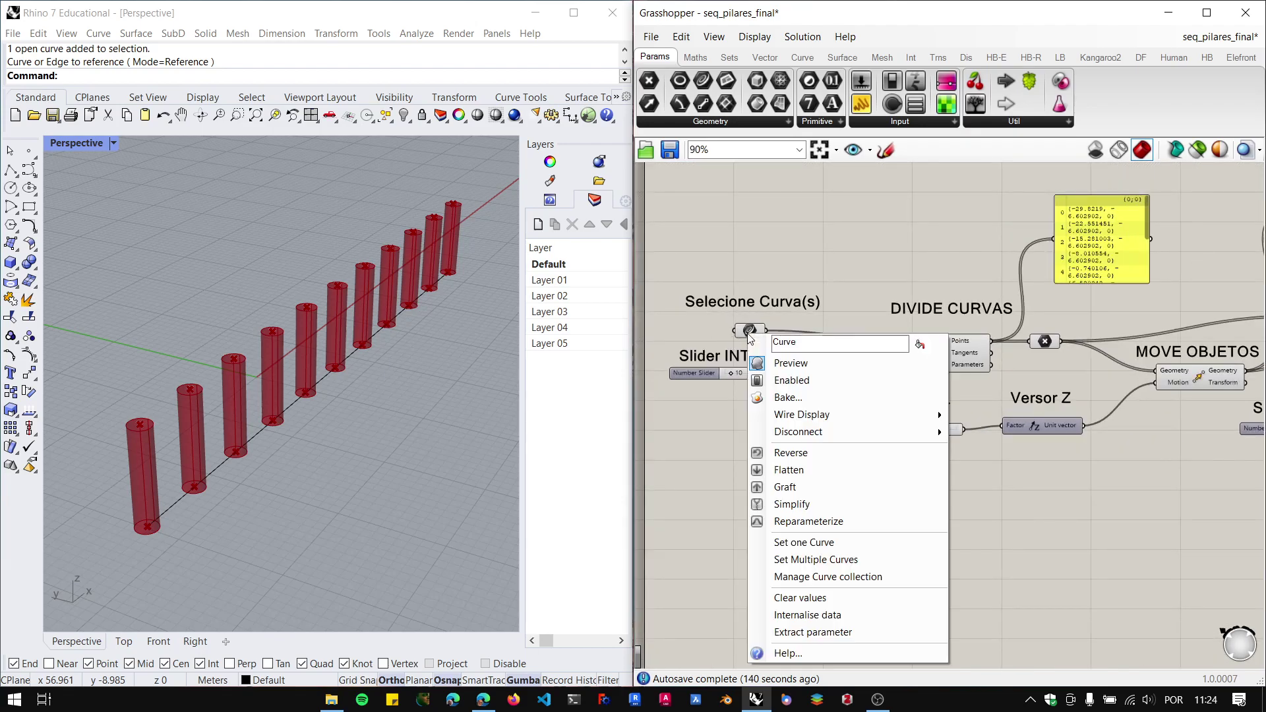
{"action": "left_click", "coordinate": [828, 550]}
{"action": "left_click", "coordinate": [259, 430]}
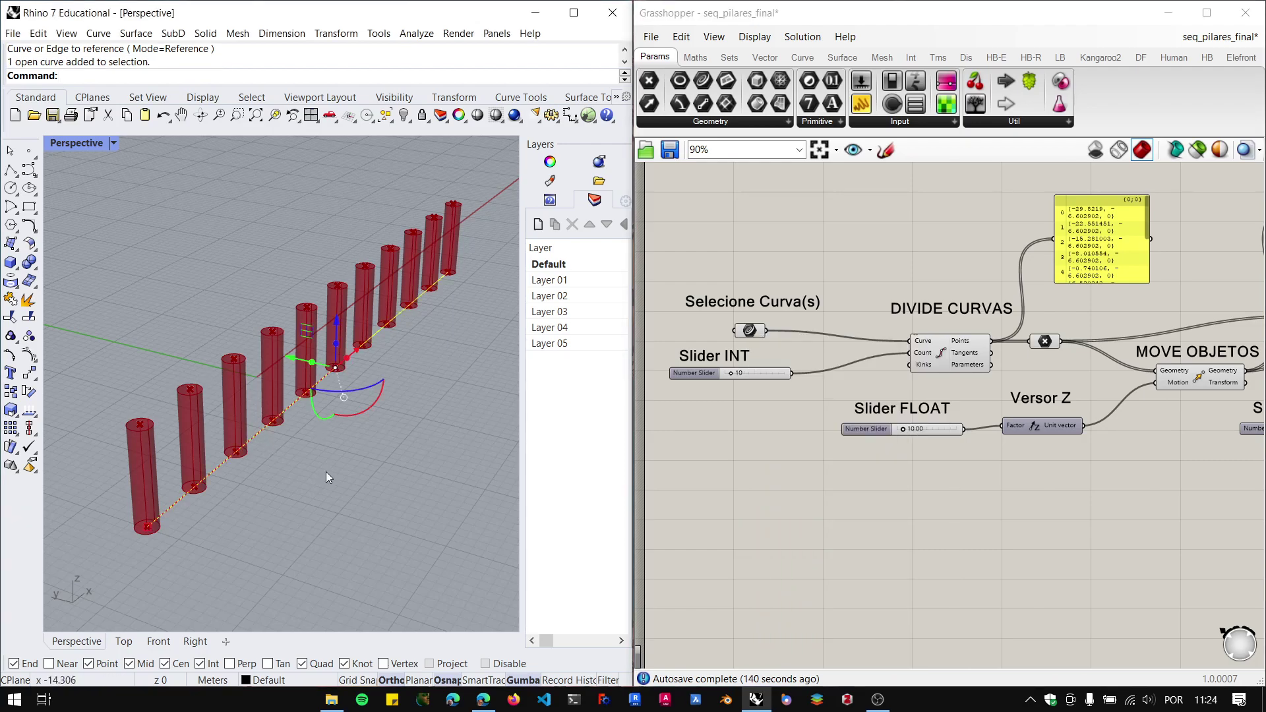
Examine the input side and the output side of the Divide Curve component.
{"action": "scroll", "coordinate": [867, 389], "scroll_direction": "up", "scroll_amount": 3}
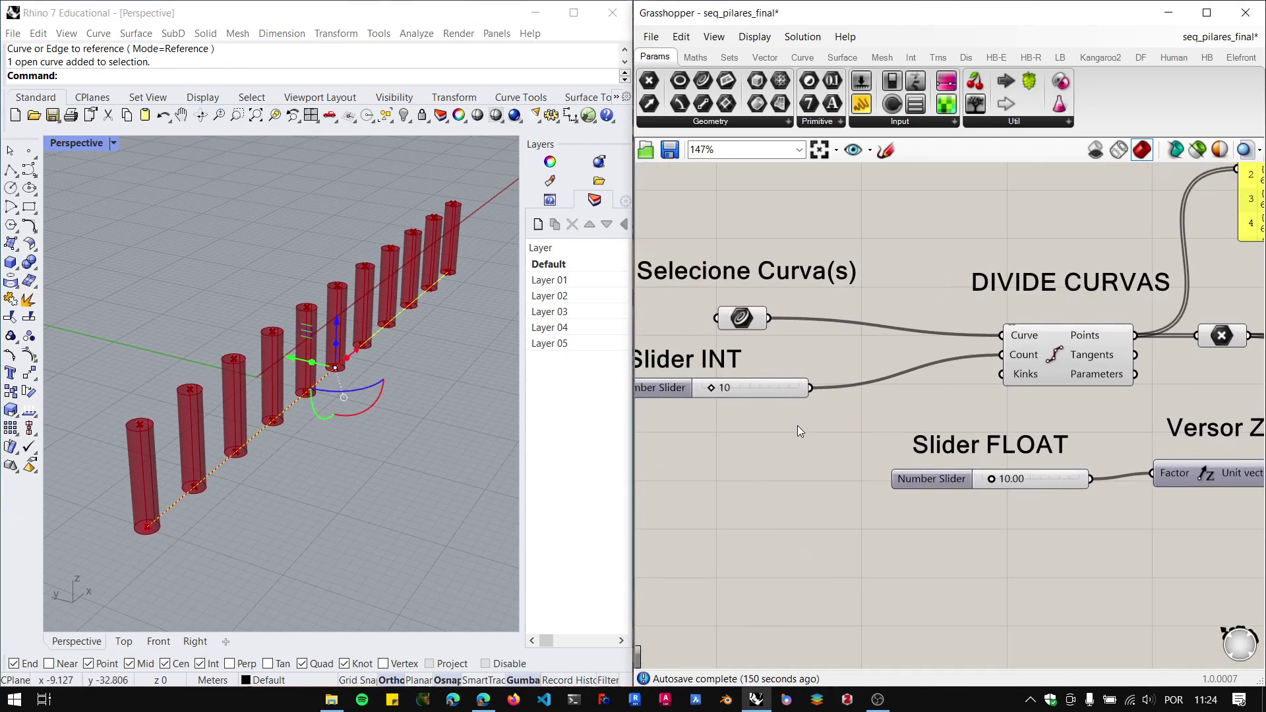
{"action": "scroll", "coordinate": [888, 421], "scroll_direction": "down", "scroll_amount": 2}
{"action": "scroll", "coordinate": [948, 373], "scroll_direction": "up", "scroll_amount": 4}
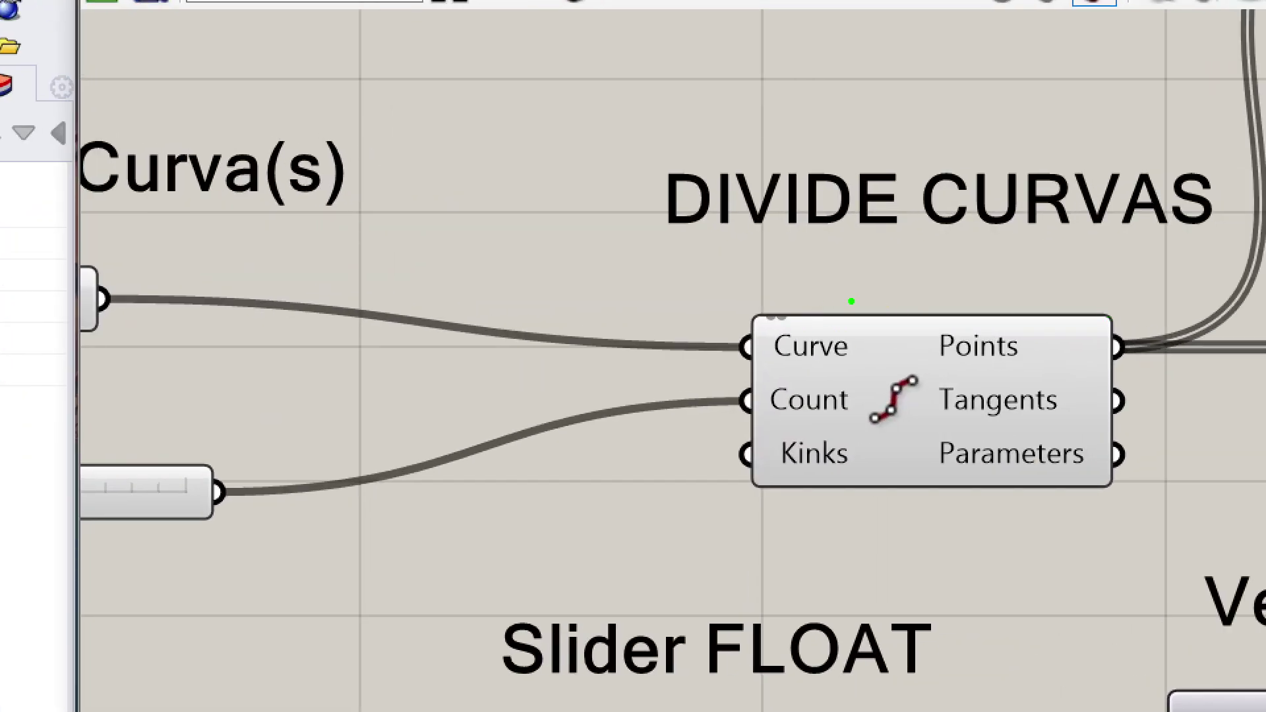
{"action": "left_click_drag", "start_coordinate": [861, 287], "coordinate": [865, 540]}
{"action": "left_click_drag", "start_coordinate": [919, 270], "coordinate": [925, 567]}
{"action": "mouse_move", "coordinate": [682, 241]}
{"action": "left_mouse_down"}
{"action": "mouse_move", "coordinate": [683, 287]}
{"action": "mouse_move", "coordinate": [671, 288]}
{"action": "mouse_move", "coordinate": [691, 288]}
{"action": "left_mouse_up"}
{"action": "mouse_move", "coordinate": [674, 243]}
{"action": "left_mouse_down"}
{"action": "mouse_move", "coordinate": [725, 244]}
{"action": "mouse_move", "coordinate": [729, 298]}
{"action": "left_mouse_up"}
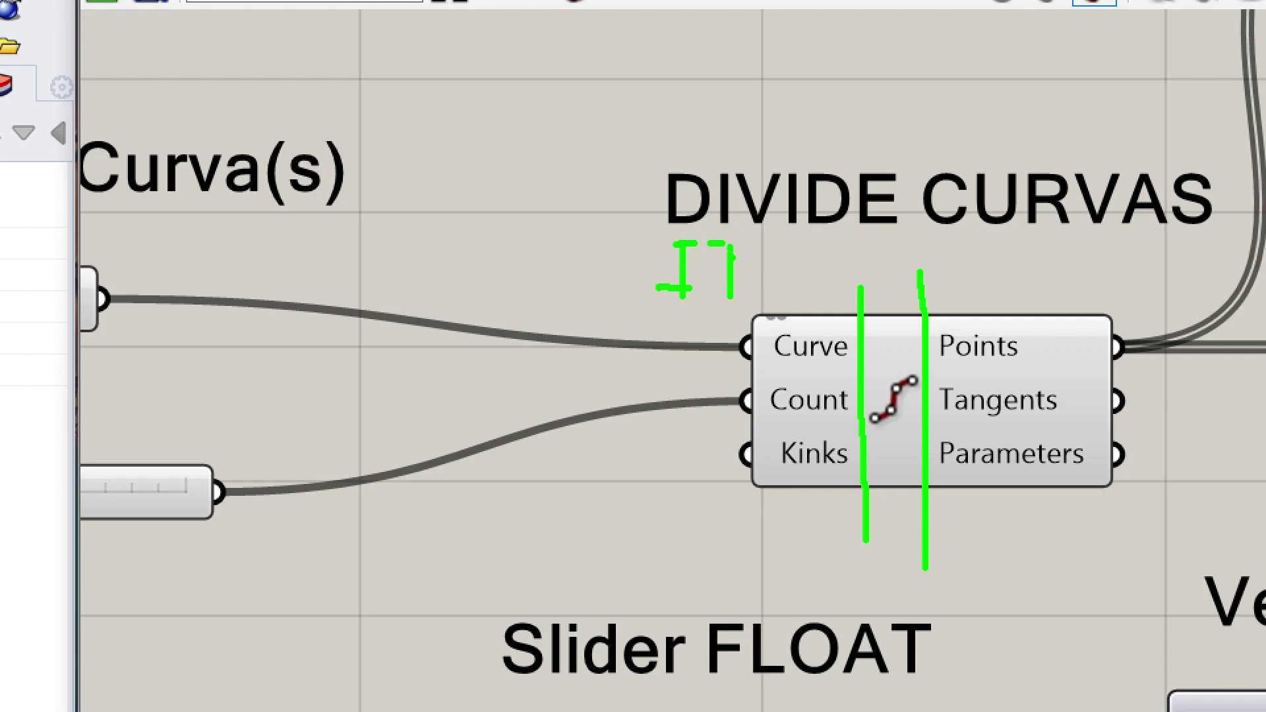
{"action": "mouse_move", "coordinate": [732, 245]}
{"action": "left_mouse_down"}
{"action": "mouse_move", "coordinate": [769, 243]}
{"action": "mouse_move", "coordinate": [782, 221]}
{"action": "left_mouse_up"}
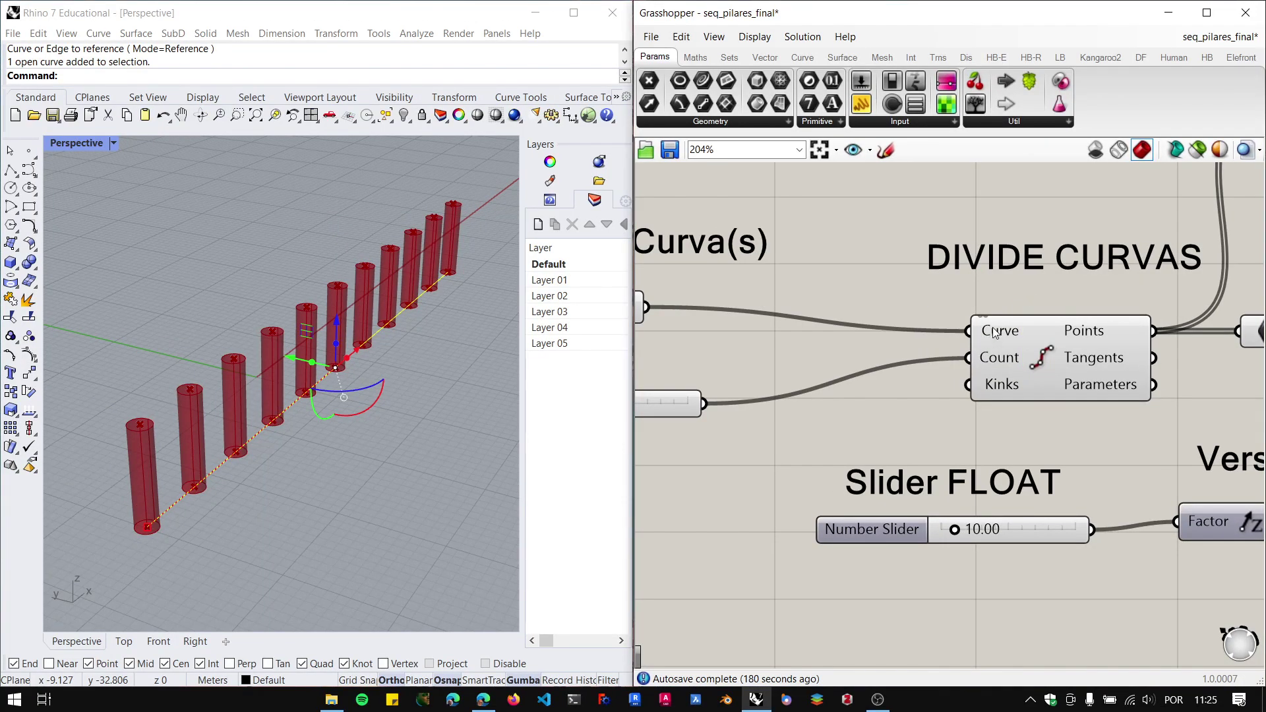
Disconnect the integer slider from the Divide Curve component's Count input and set that input's internal integer to 5.
{"action": "right_click", "coordinate": [789, 347]}
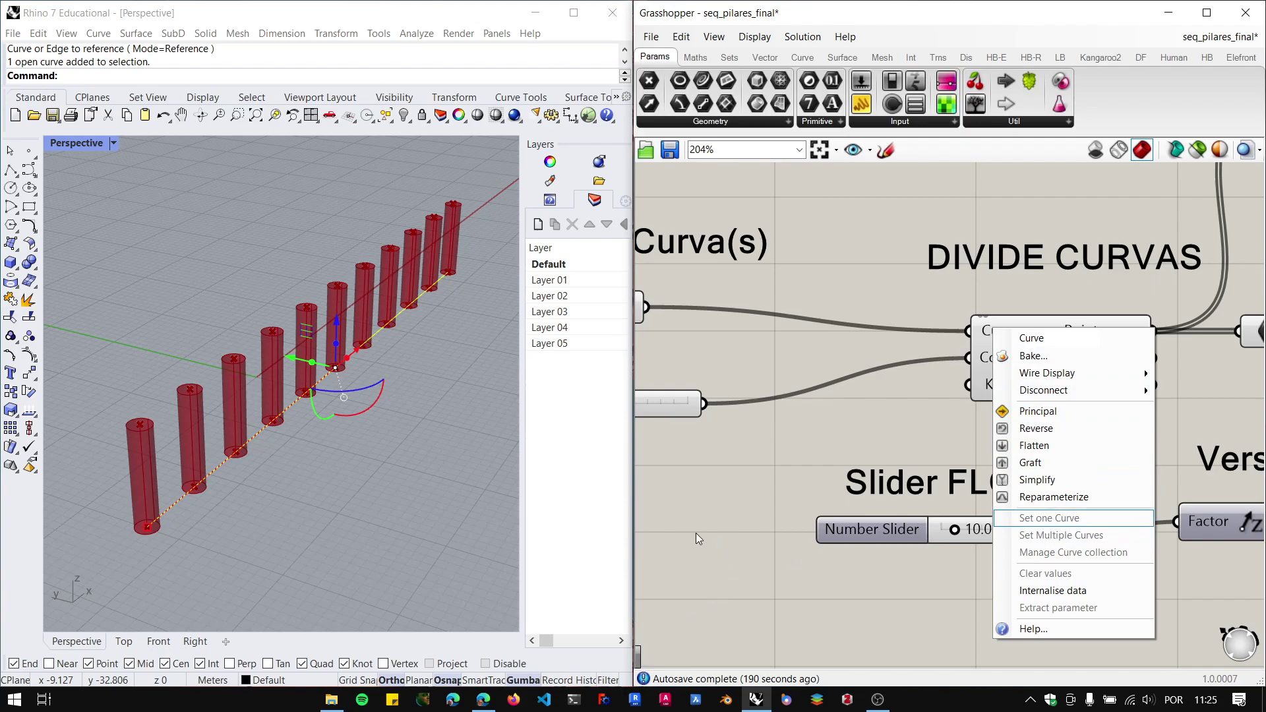
{"action": "left_click", "coordinate": [783, 476]}
{"action": "left_click_drag", "start_coordinate": [959, 366], "coordinate": [722, 414]}
{"action": "right_click", "coordinate": [999, 362]}
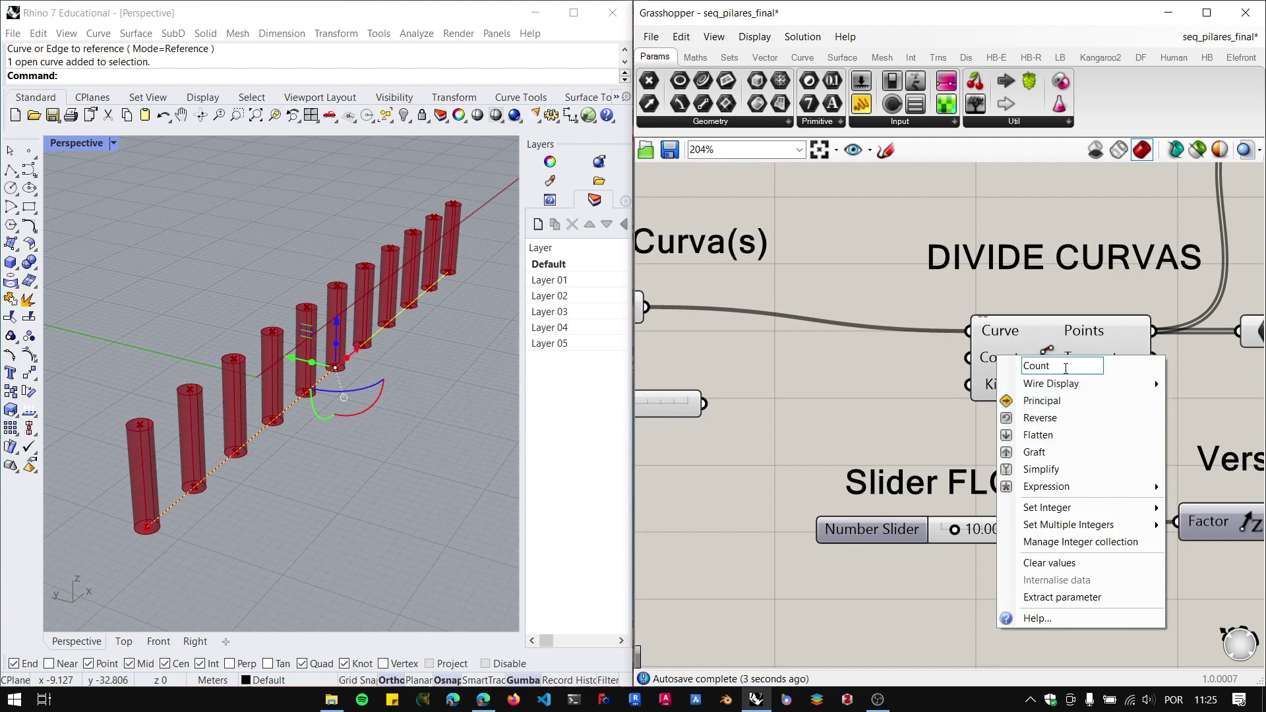
{"action": "mouse_move", "coordinate": [1054, 509]}
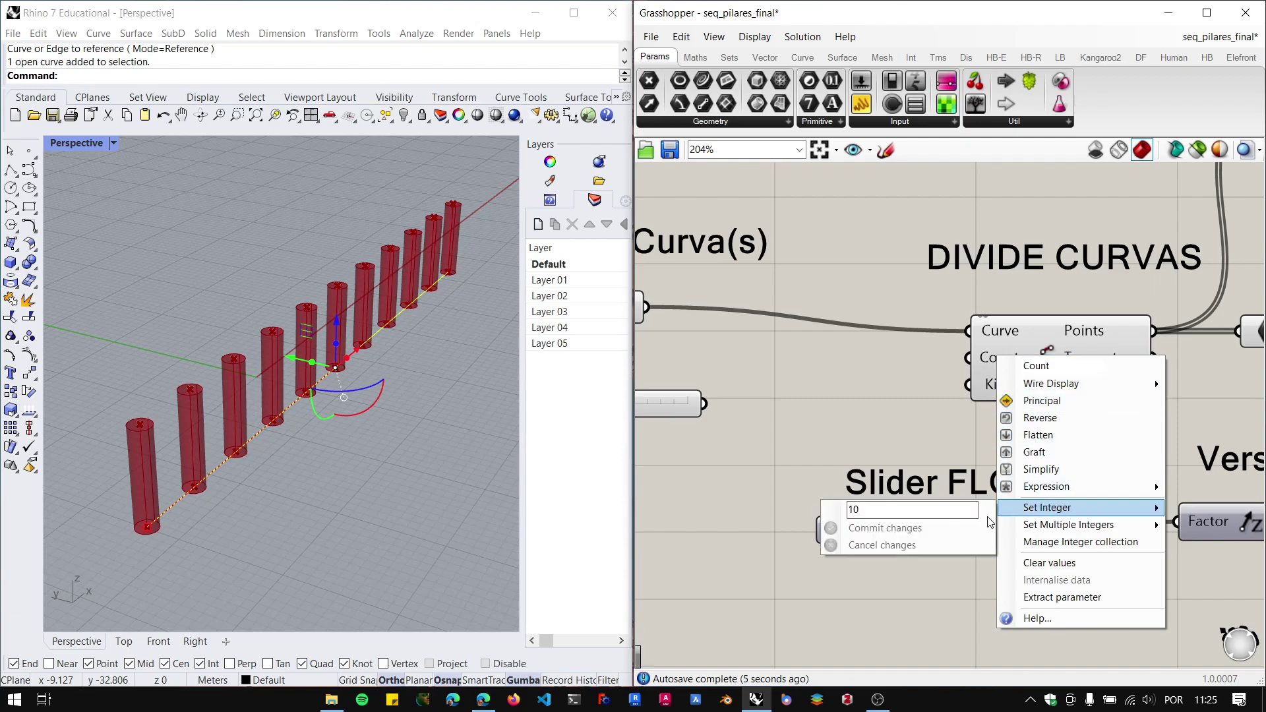
{"action": "double_click", "coordinate": [870, 514]}
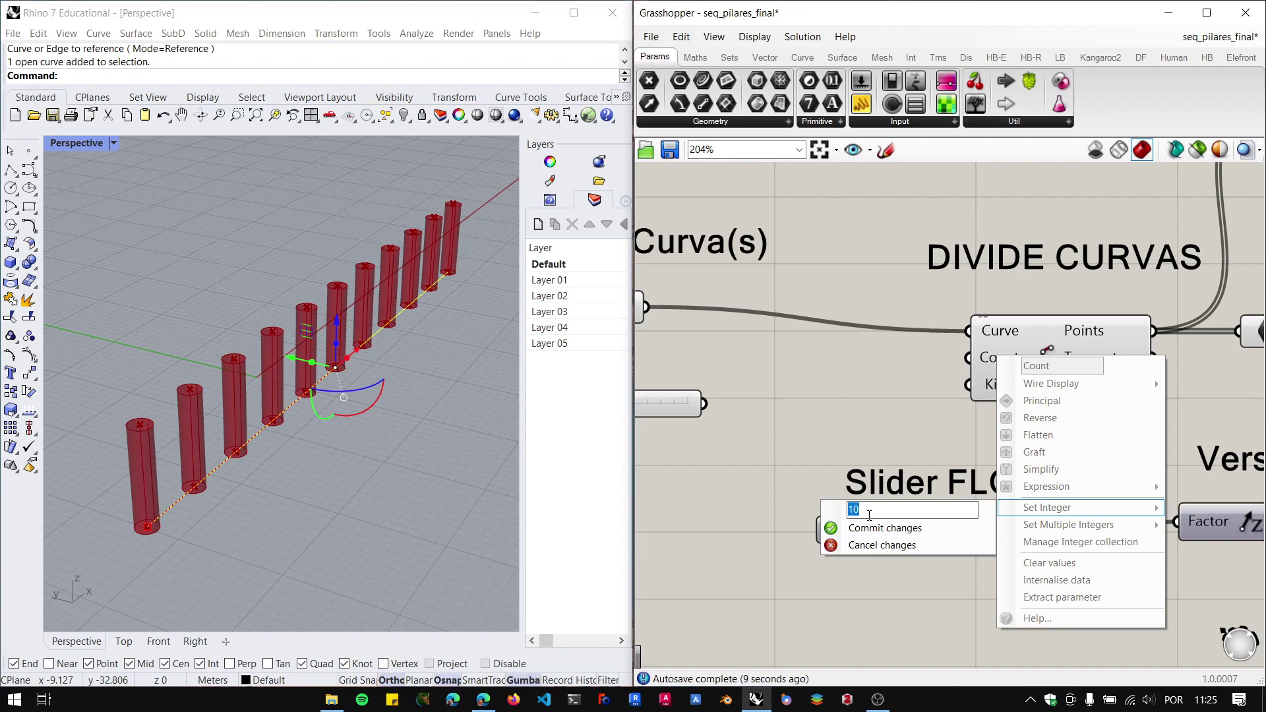
{"action": "type", "text": "5"}
{"action": "left_click", "coordinate": [878, 527]}
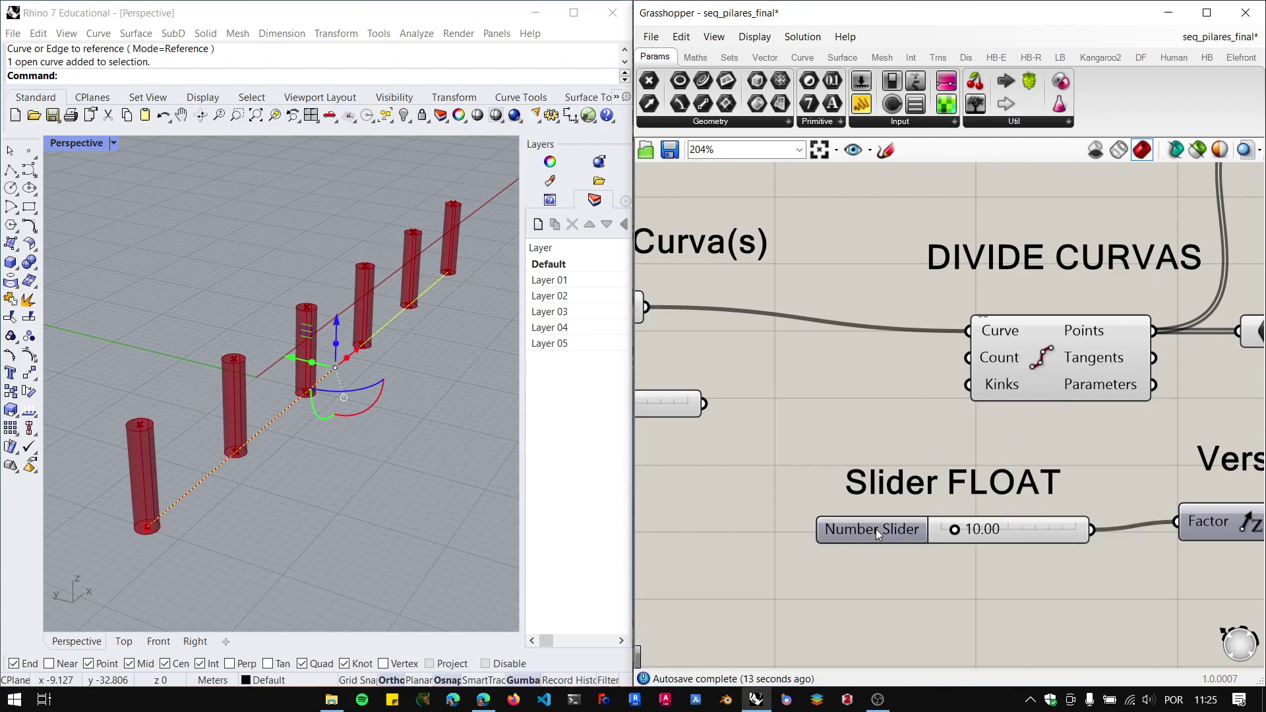
{"action": "left_click", "coordinate": [346, 432]}
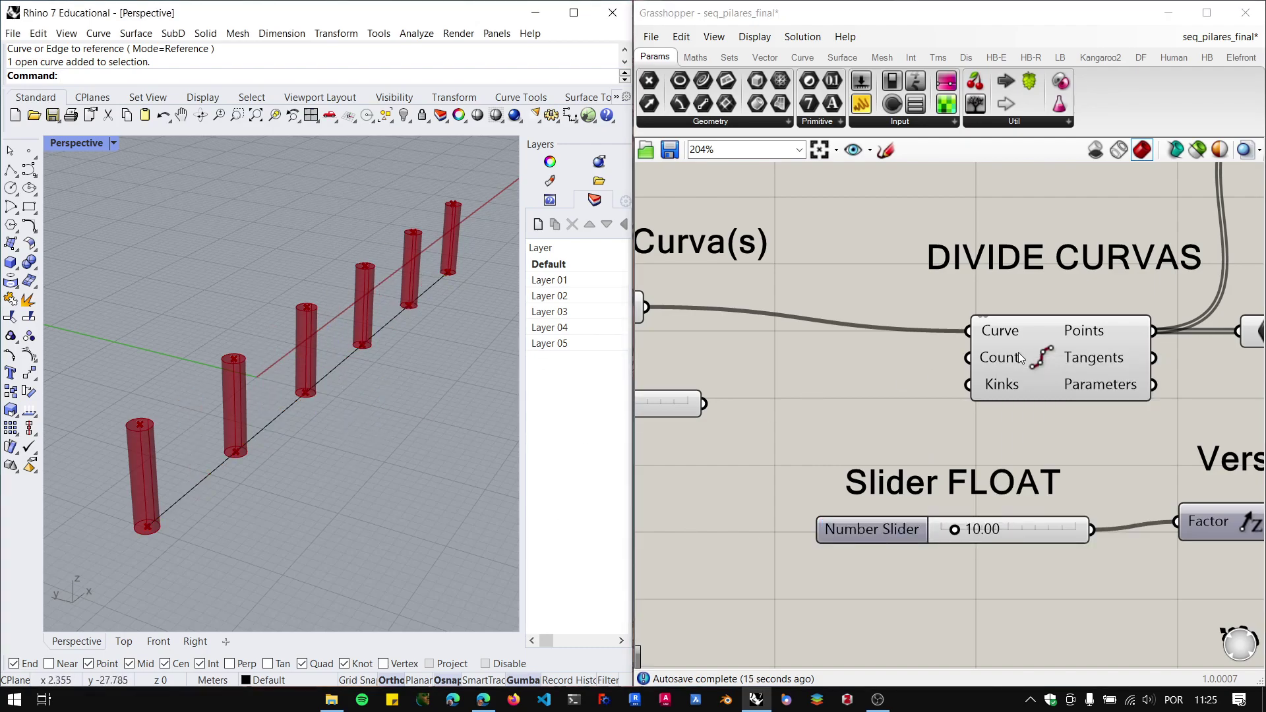
Reconnect the integer slider to the Divide Curve component's Count input and set the slider to 7.
{"action": "scroll", "coordinate": [967, 391], "scroll_direction": "down", "scroll_amount": 3}
{"action": "scroll", "coordinate": [784, 389], "scroll_direction": "up", "scroll_amount": 2}
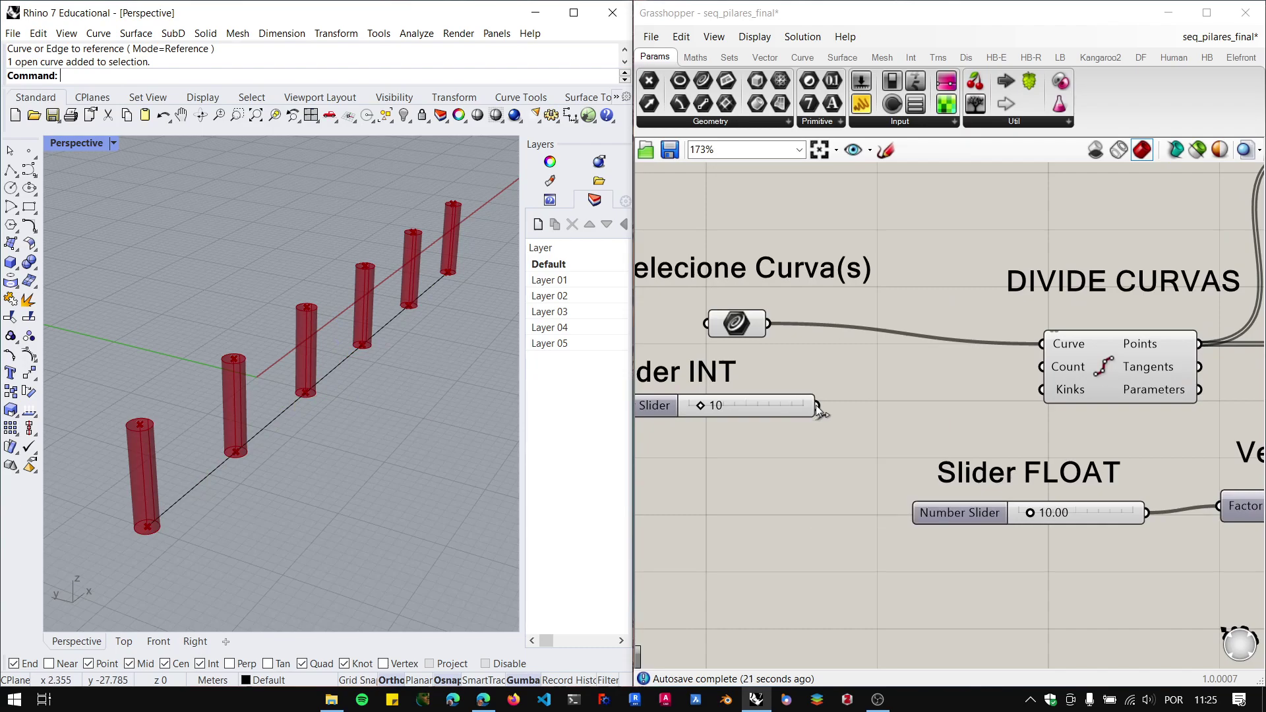
{"action": "left_click_drag", "start_coordinate": [818, 407], "coordinate": [1041, 367]}
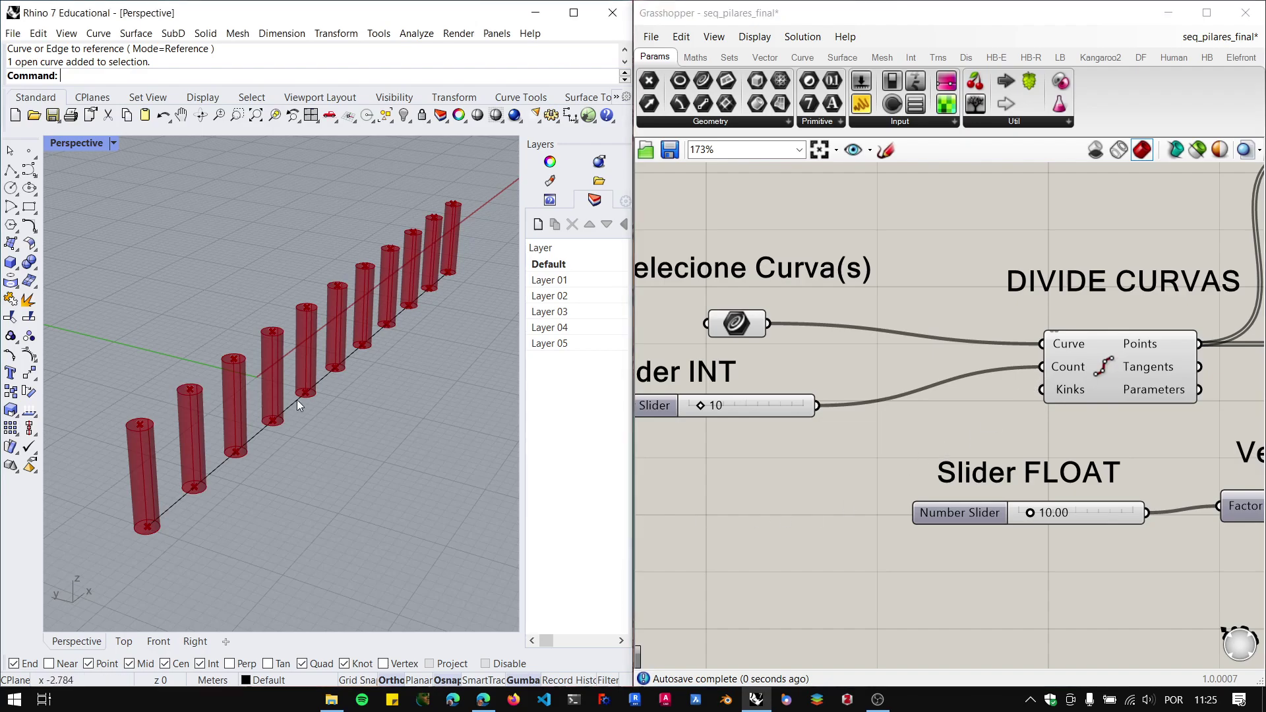
{"action": "mouse_move", "coordinate": [698, 404]}
{"action": "left_mouse_down"}
{"action": "mouse_move", "coordinate": [752, 404]}
{"action": "mouse_move", "coordinate": [694, 405]}
{"action": "left_mouse_up"}
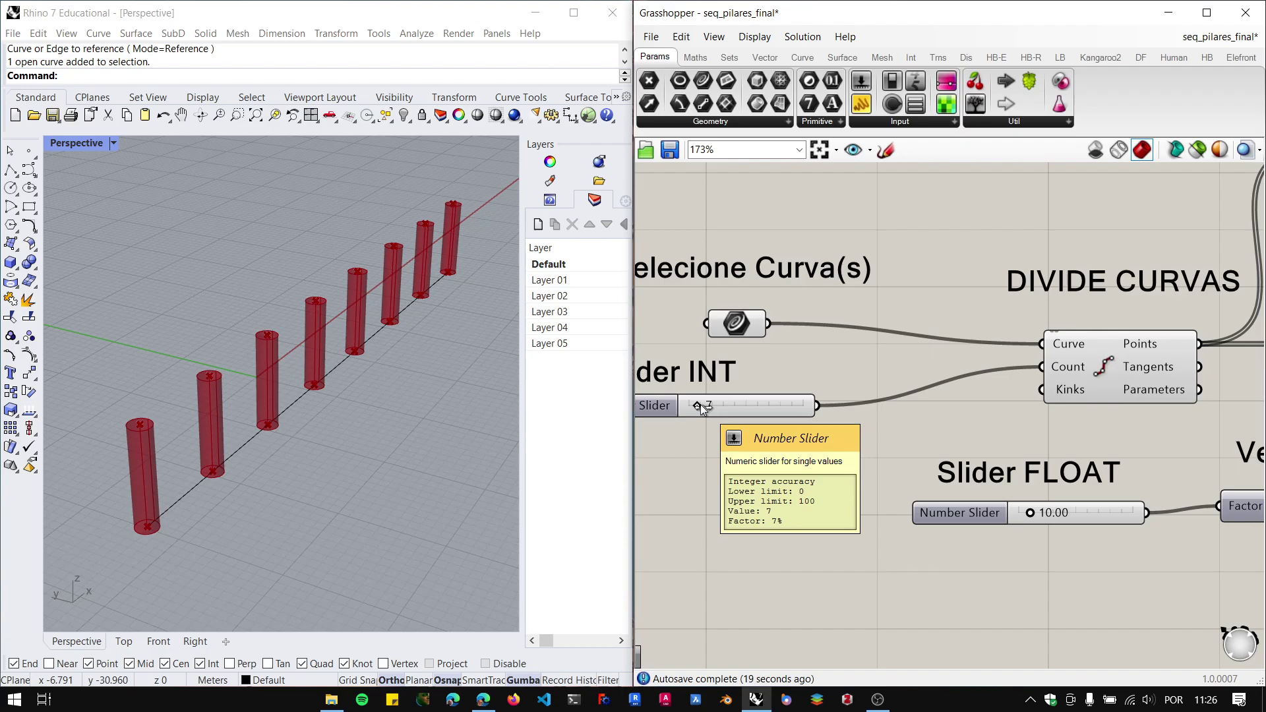
{"action": "scroll", "coordinate": [983, 505], "scroll_direction": "down", "scroll_amount": 3}
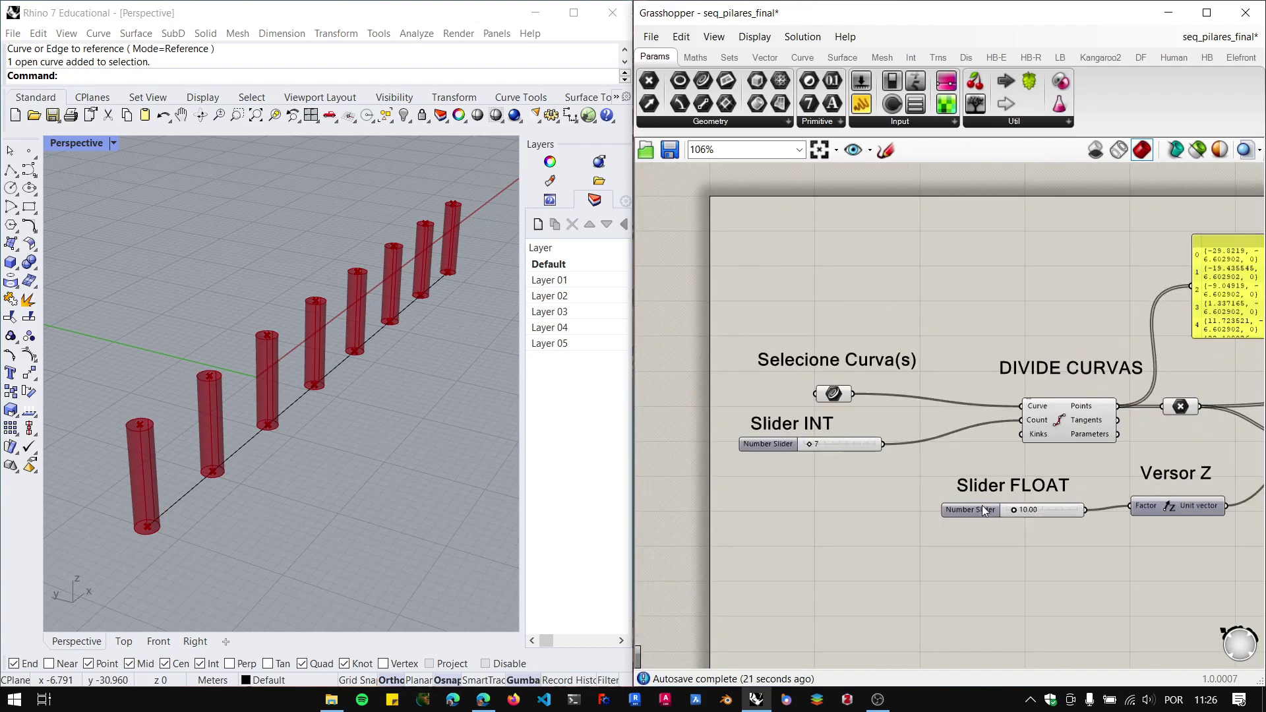
{"action": "scroll", "coordinate": [1030, 519], "scroll_direction": "up", "scroll_amount": 3}
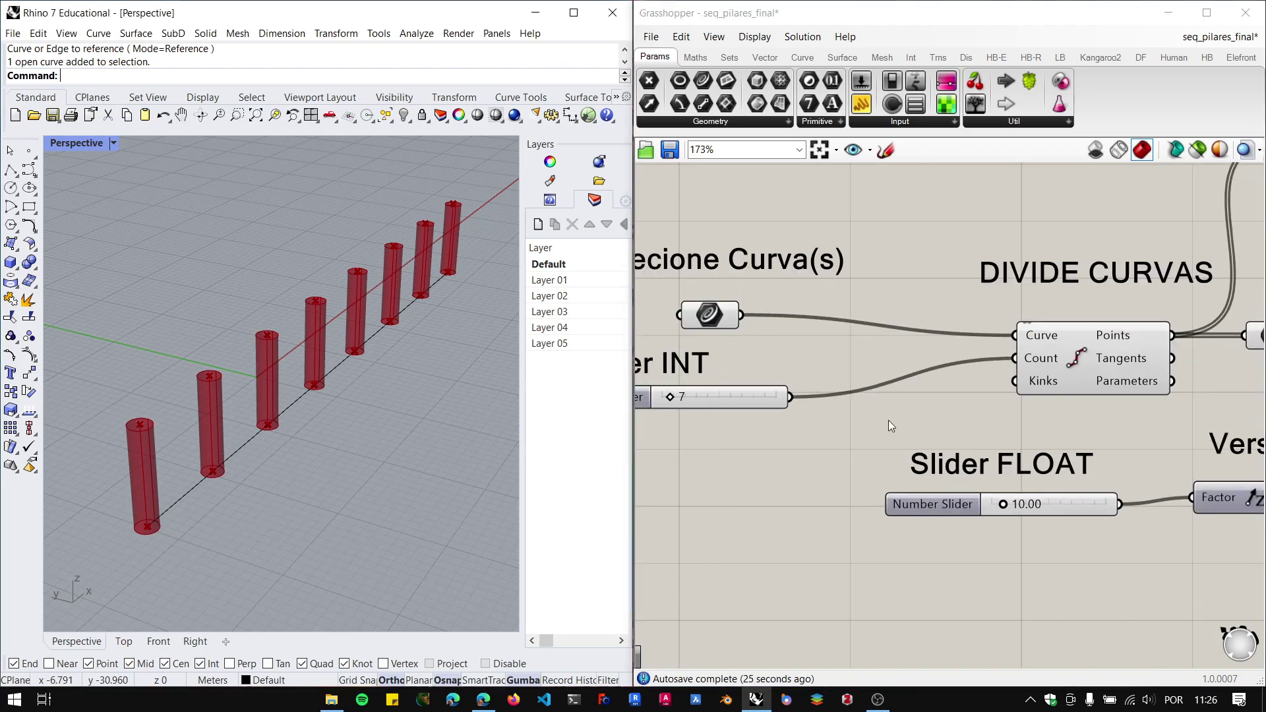
Examine the name section and the value track of the integer slider.
{"action": "scroll", "coordinate": [888, 420], "scroll_direction": "down", "scroll_amount": 1}
{"action": "right_click_drag", "start_coordinate": [727, 445], "coordinate": [841, 447]}
{"action": "scroll", "coordinate": [806, 426], "scroll_direction": "up", "scroll_amount": 3}
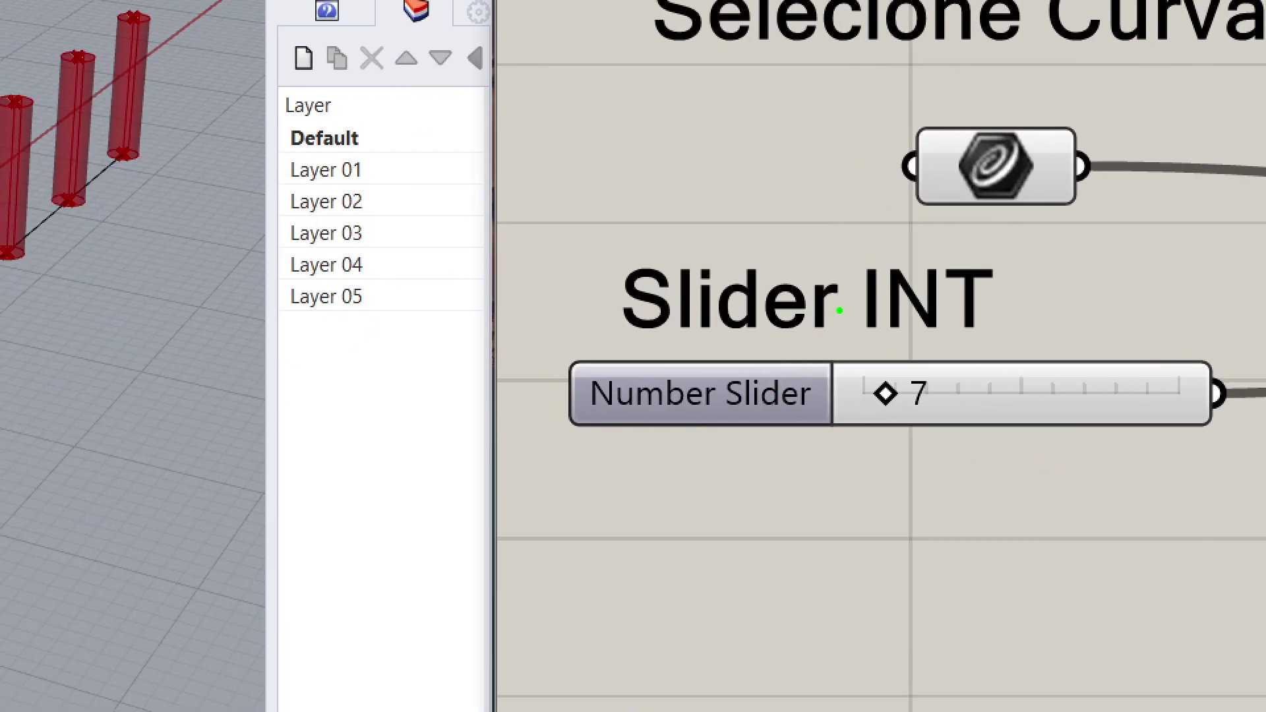
{"action": "mouse_move", "coordinate": [837, 302]}
{"action": "left_mouse_down"}
{"action": "mouse_move", "coordinate": [847, 471]}
{"action": "mouse_move", "coordinate": [536, 475]}
{"action": "mouse_move", "coordinate": [617, 288]}
{"action": "mouse_move", "coordinate": [1240, 300]}
{"action": "mouse_move", "coordinate": [1262, 479]}
{"action": "mouse_move", "coordinate": [1058, 496]}
{"action": "mouse_move", "coordinate": [843, 492]}
{"action": "left_mouse_up"}
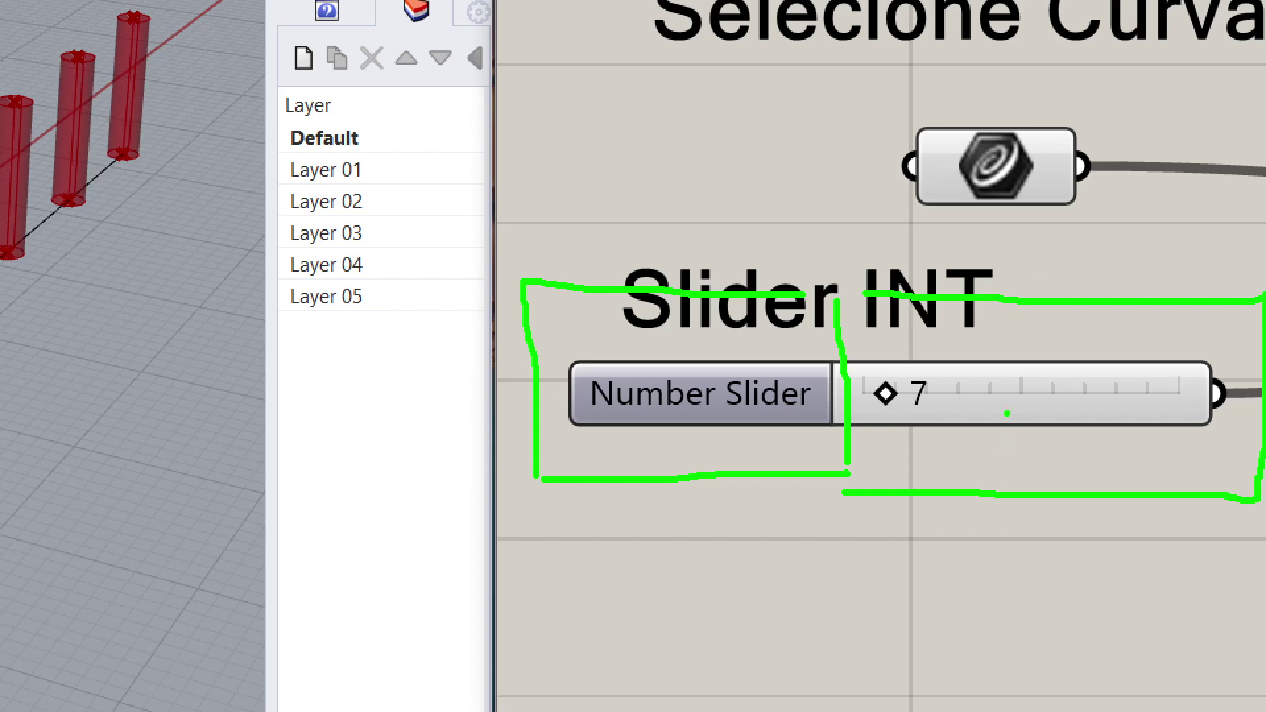
{"action": "mouse_move", "coordinate": [1012, 398]}
{"action": "left_mouse_down"}
{"action": "mouse_move", "coordinate": [1020, 537]}
{"action": "mouse_move", "coordinate": [1072, 577]}
{"action": "left_mouse_up"}
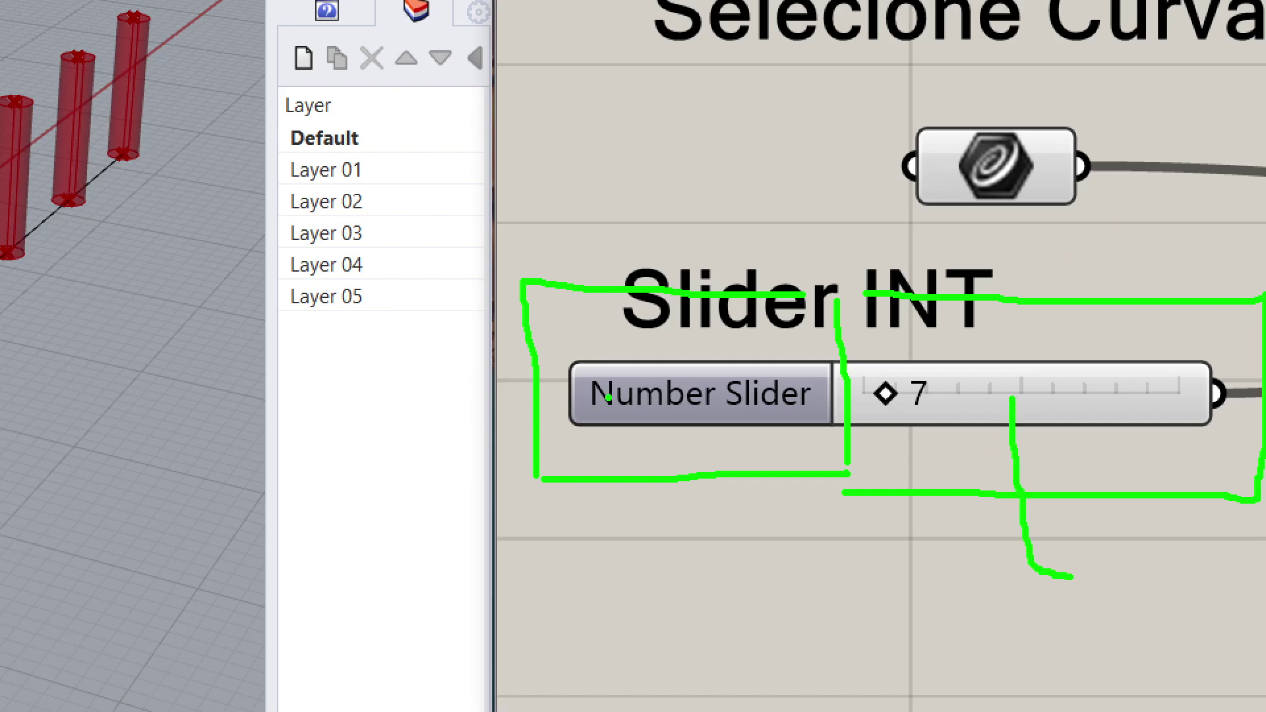
{"action": "mouse_move", "coordinate": [681, 403]}
{"action": "left_mouse_down"}
{"action": "mouse_move", "coordinate": [681, 489]}
{"action": "mouse_move", "coordinate": [656, 559]}
{"action": "left_mouse_up"}
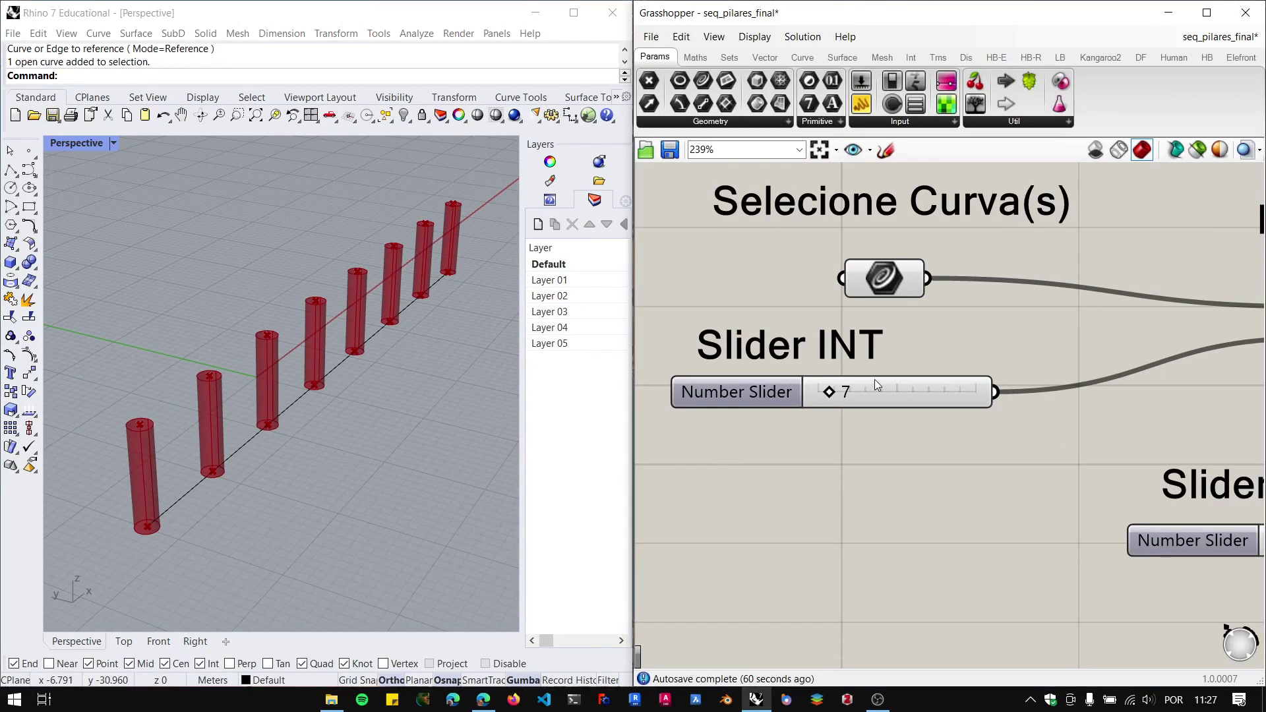
Set the integer slider that controls the number of curve divisions to exactly 10.
{"action": "left_click", "coordinate": [985, 387]}
{"action": "double_click", "coordinate": [878, 389]}
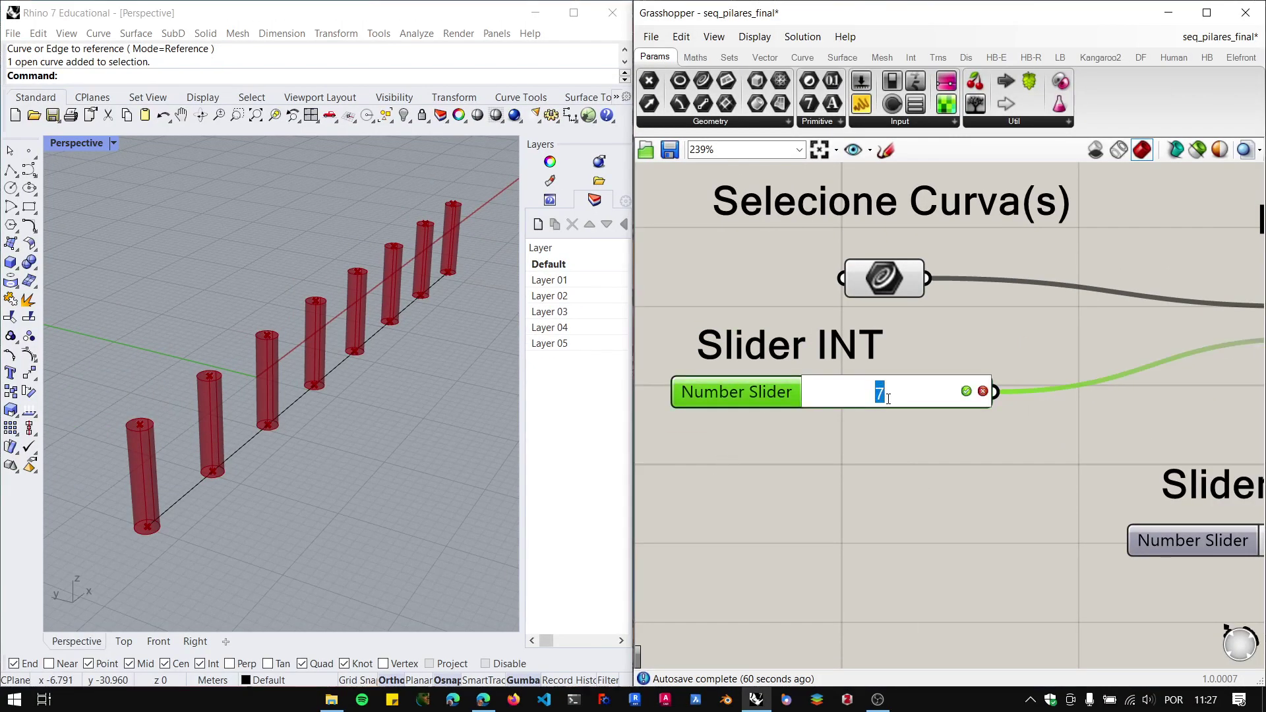
{"action": "type", "text": "10"}
{"action": "key", "text": "Return"}
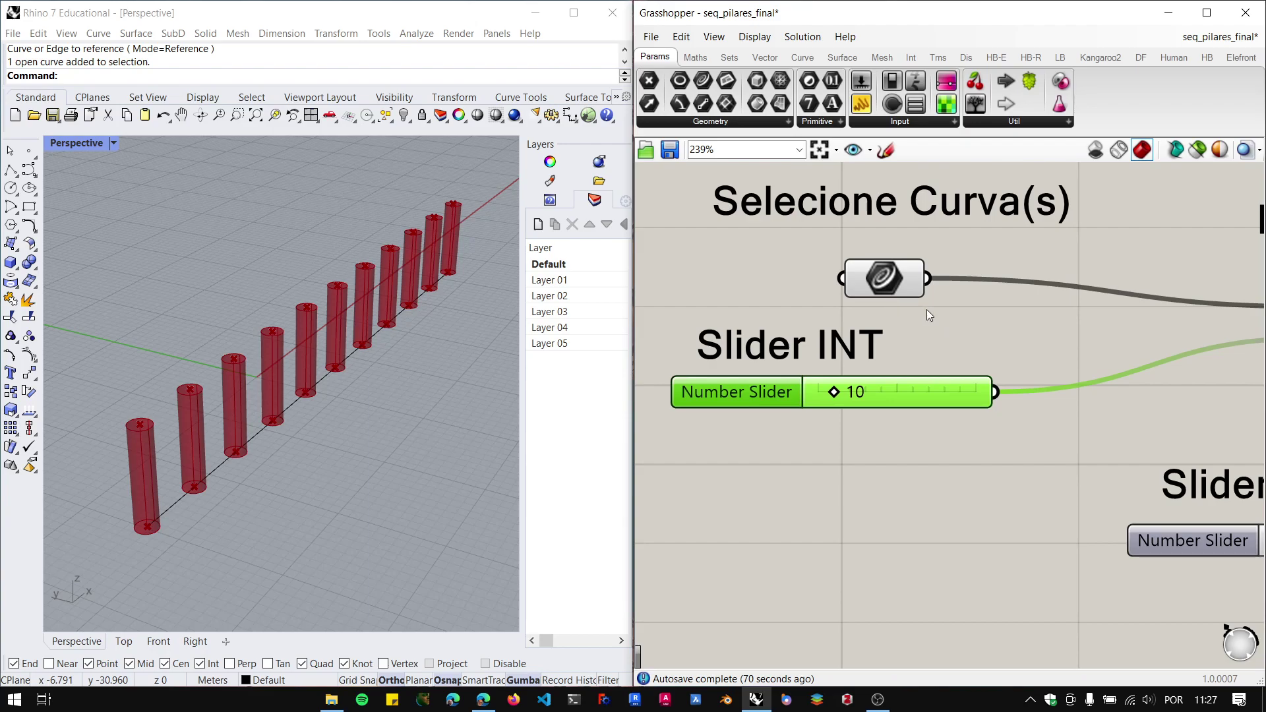
Review the integer slider's rounding modes, name and minimum and maximum limits in its settings, leaving them as they are.
{"action": "double_click", "coordinate": [737, 394]}
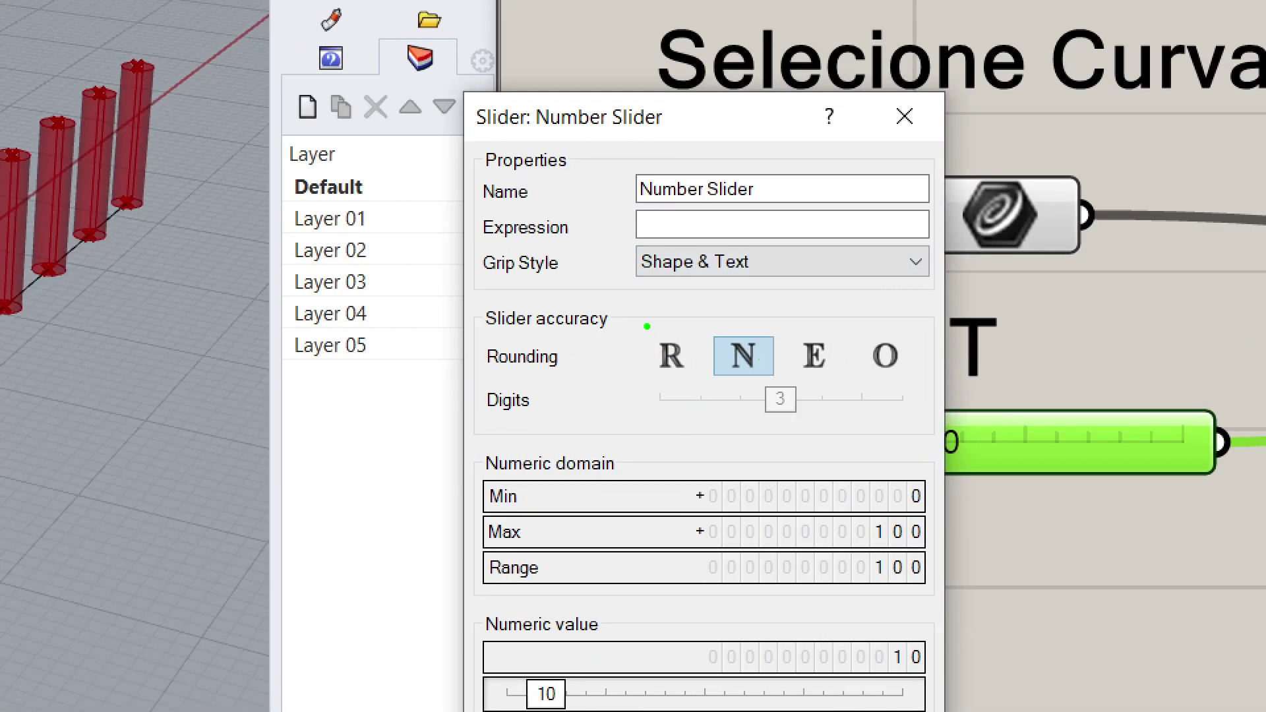
{"action": "left_click_drag", "start_coordinate": [647, 326], "coordinate": [644, 374]}
{"action": "left_click_drag", "start_coordinate": [764, 498], "coordinate": [836, 494]}
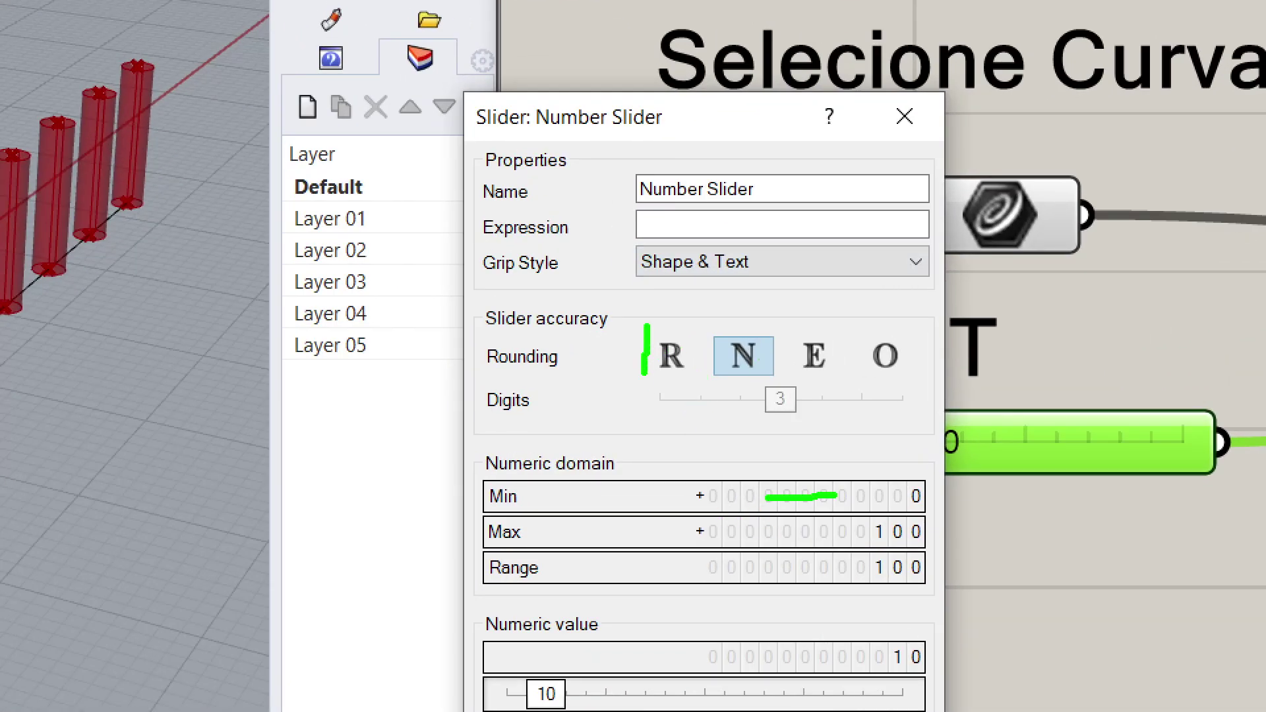
{"action": "left_click_drag", "start_coordinate": [778, 535], "coordinate": [850, 531]}
{"action": "left_click_drag", "start_coordinate": [677, 335], "coordinate": [569, 214]}
{"action": "mouse_move", "coordinate": [649, 319]}
{"action": "left_mouse_down"}
{"action": "mouse_move", "coordinate": [650, 386]}
{"action": "mouse_move", "coordinate": [693, 348]}
{"action": "mouse_move", "coordinate": [654, 331]}
{"action": "left_mouse_up"}
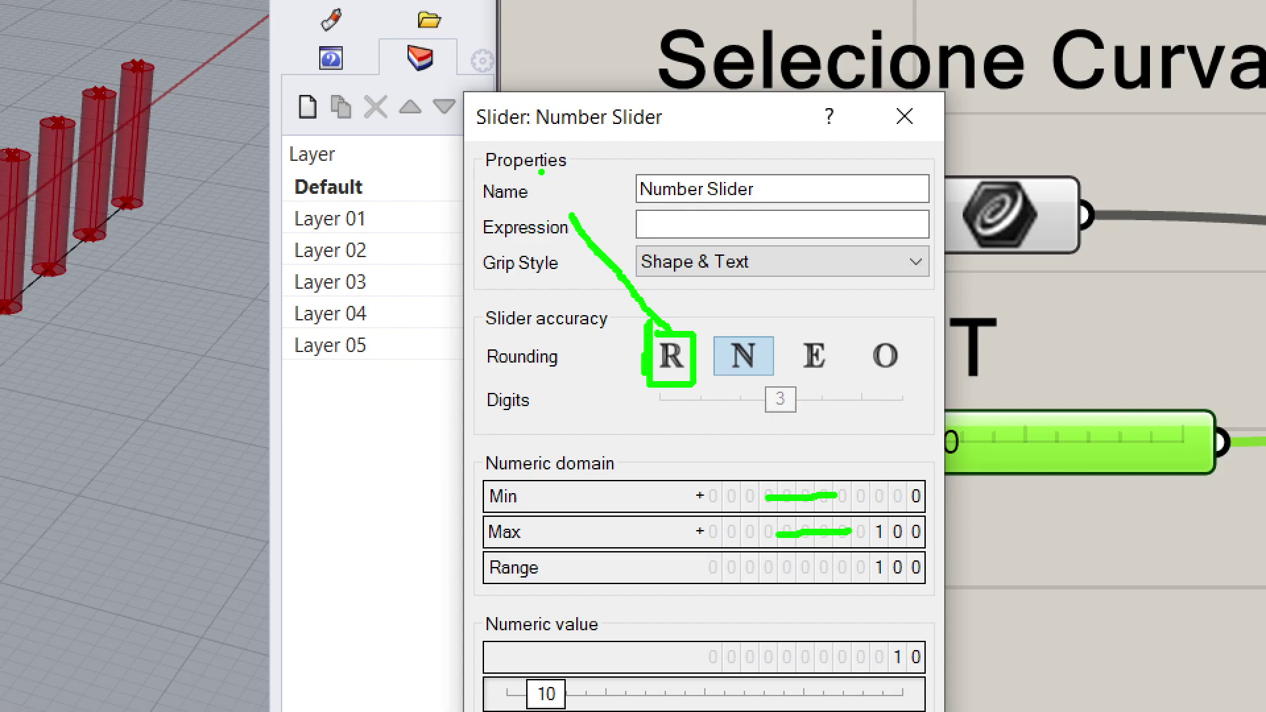
{"action": "left_click_drag", "start_coordinate": [540, 173], "coordinate": [545, 198]}
{"action": "mouse_move", "coordinate": [738, 463]}
{"action": "left_mouse_down"}
{"action": "mouse_move", "coordinate": [759, 427]}
{"action": "mouse_move", "coordinate": [766, 446]}
{"action": "mouse_move", "coordinate": [749, 429]}
{"action": "left_mouse_up"}
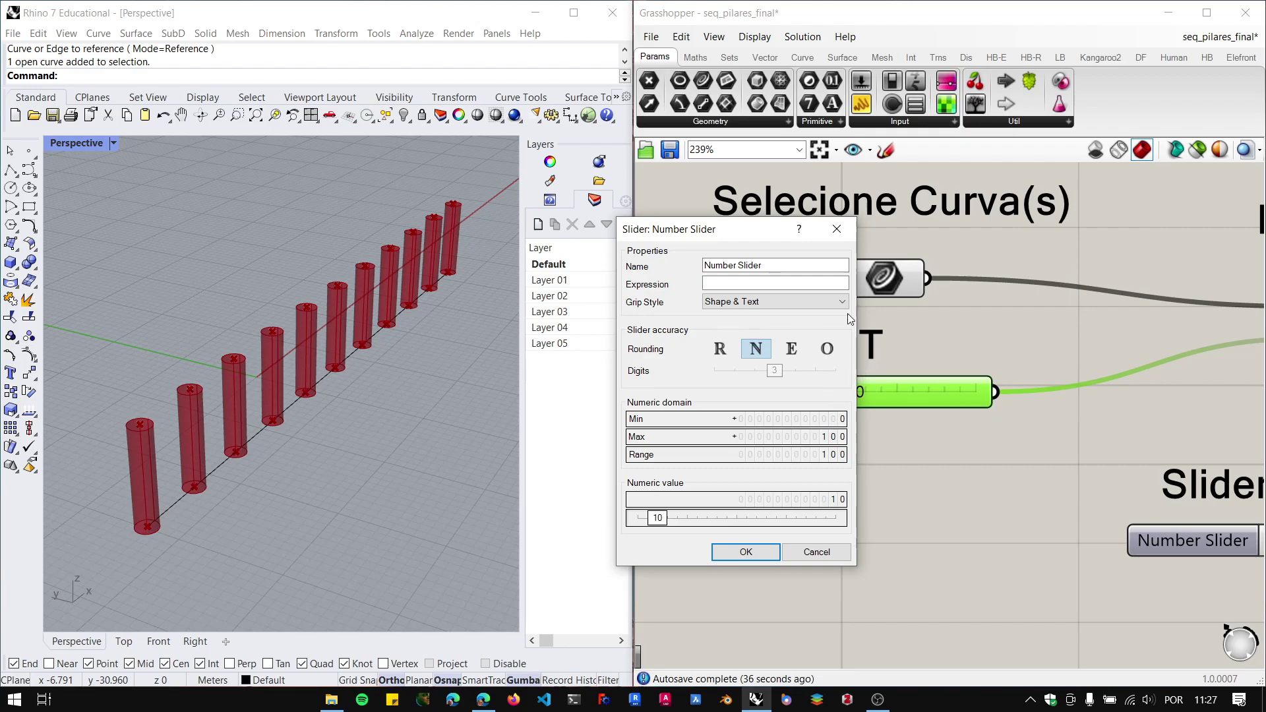
{"action": "left_click", "coordinate": [840, 223]}
Examine the Divide Curve component's inputs and the list of division points at its Points output.
{"action": "scroll", "coordinate": [867, 431], "scroll_direction": "down", "scroll_amount": 4}
{"action": "scroll", "coordinate": [1116, 396], "scroll_direction": "up", "scroll_amount": 3}
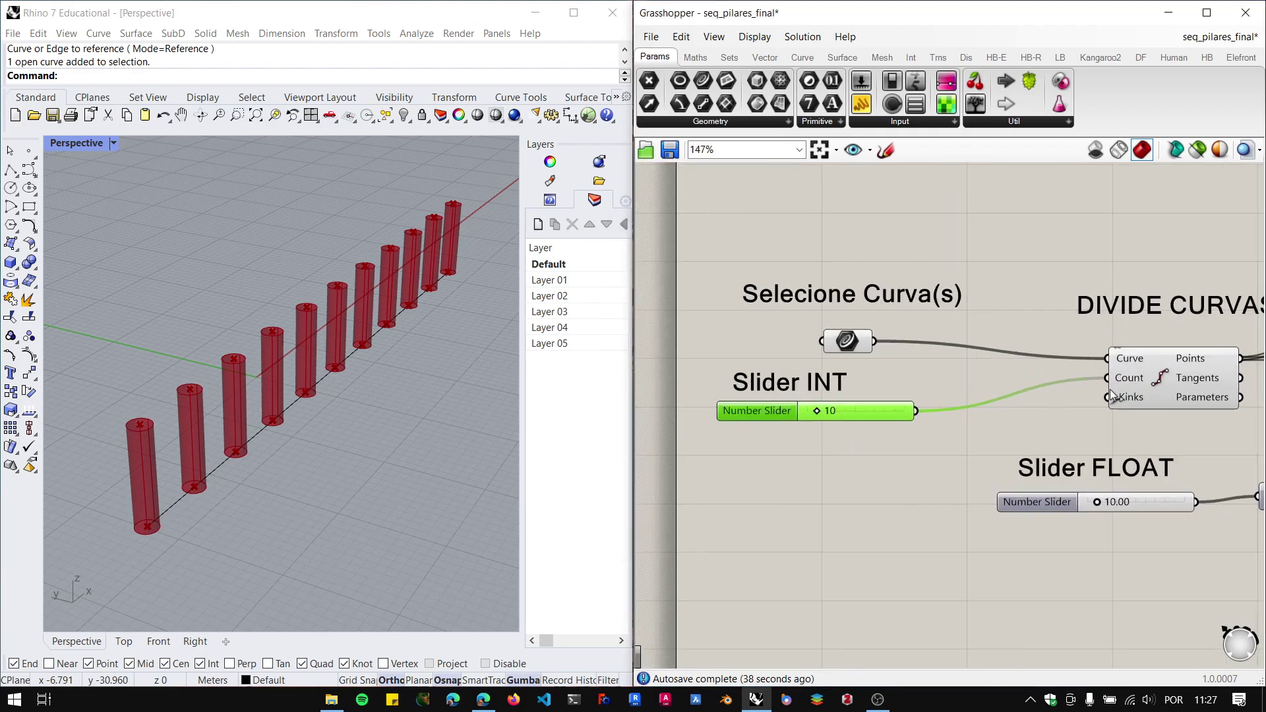
{"action": "right_click_drag", "start_coordinate": [1129, 379], "coordinate": [1034, 369]}
{"action": "mouse_move", "coordinate": [1093, 366]}
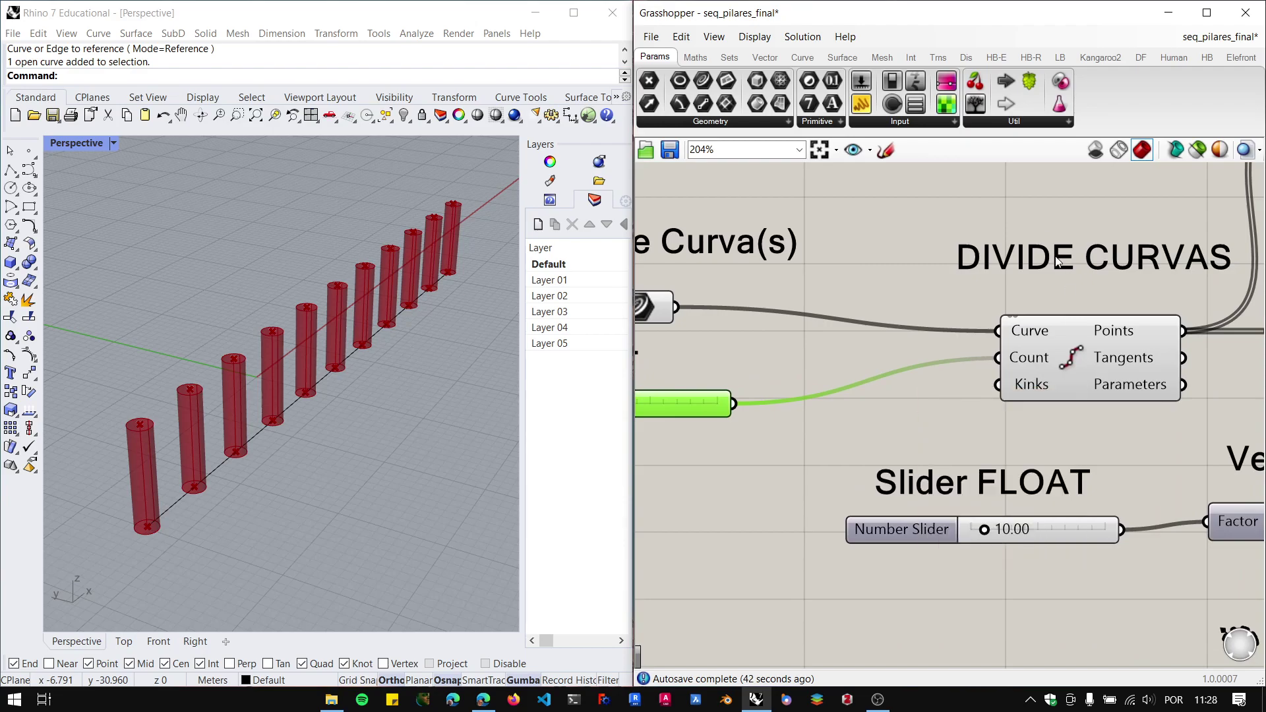
{"action": "scroll", "coordinate": [1101, 373], "scroll_direction": "up", "scroll_amount": 3}
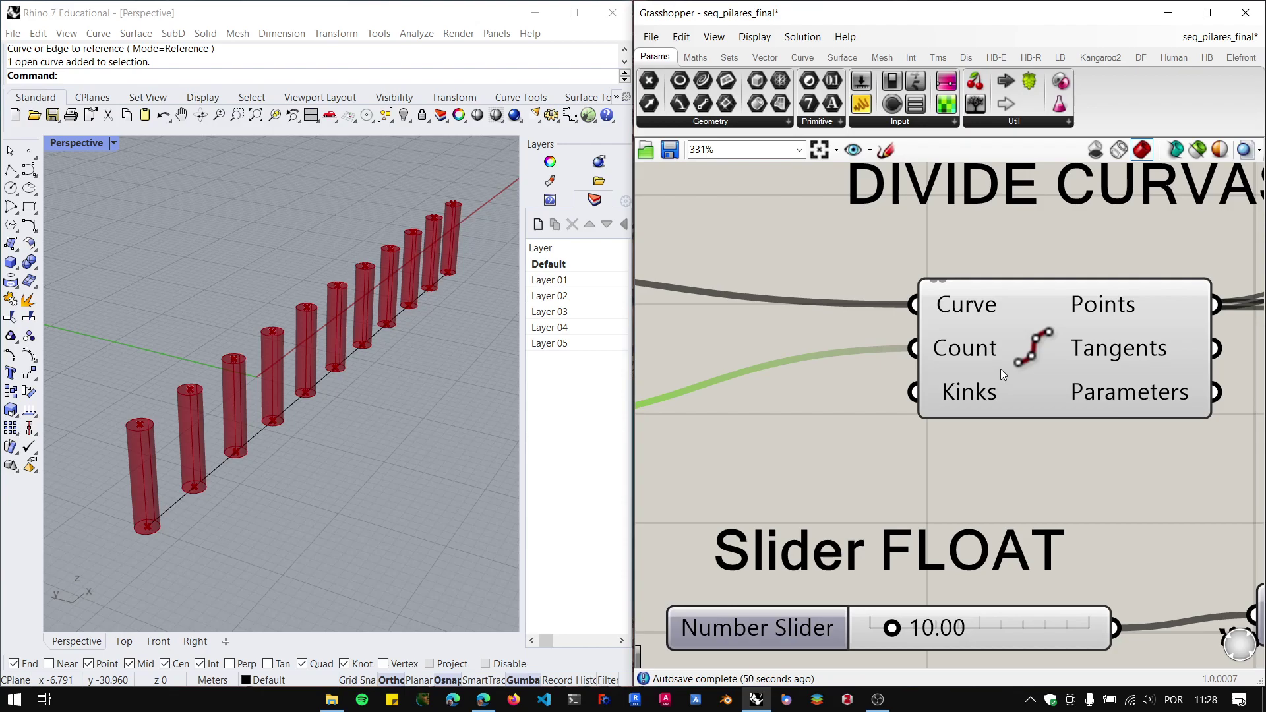
{"action": "mouse_move", "coordinate": [1120, 303]}
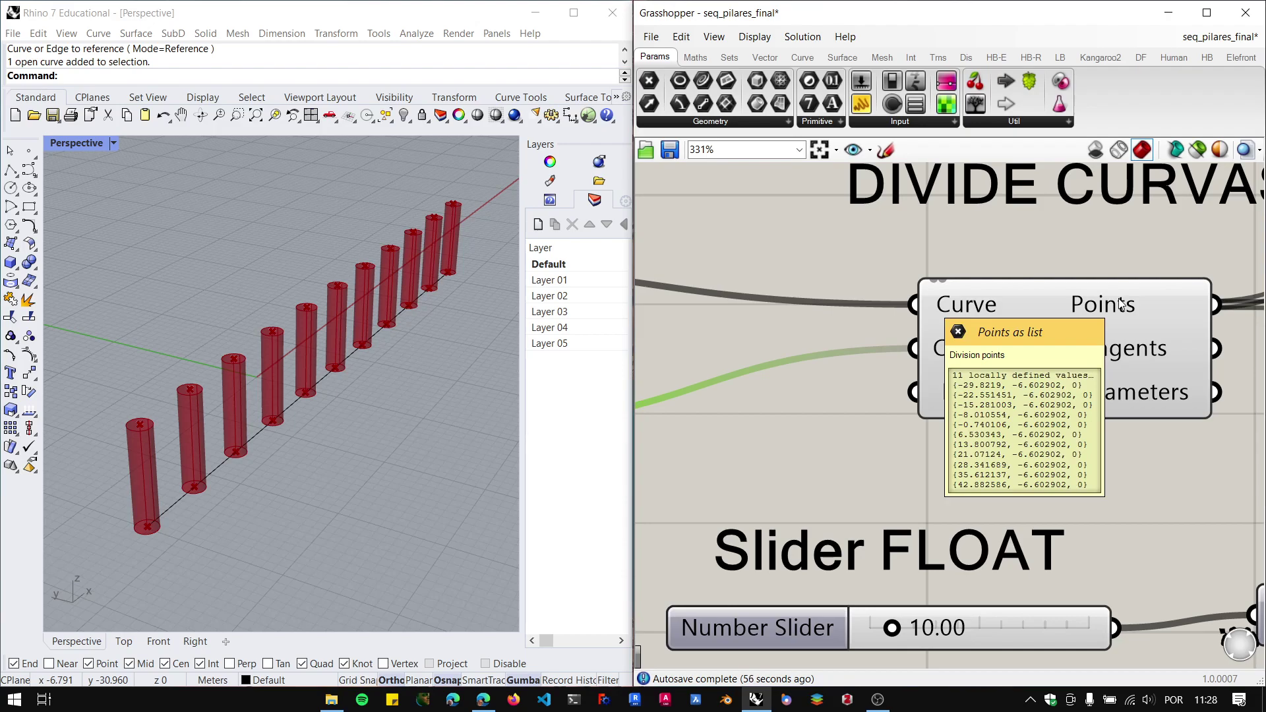
{"action": "scroll", "coordinate": [1081, 332], "scroll_direction": "down", "scroll_amount": 6}
{"action": "scroll", "coordinate": [1079, 332], "scroll_direction": "up", "scroll_amount": 2}
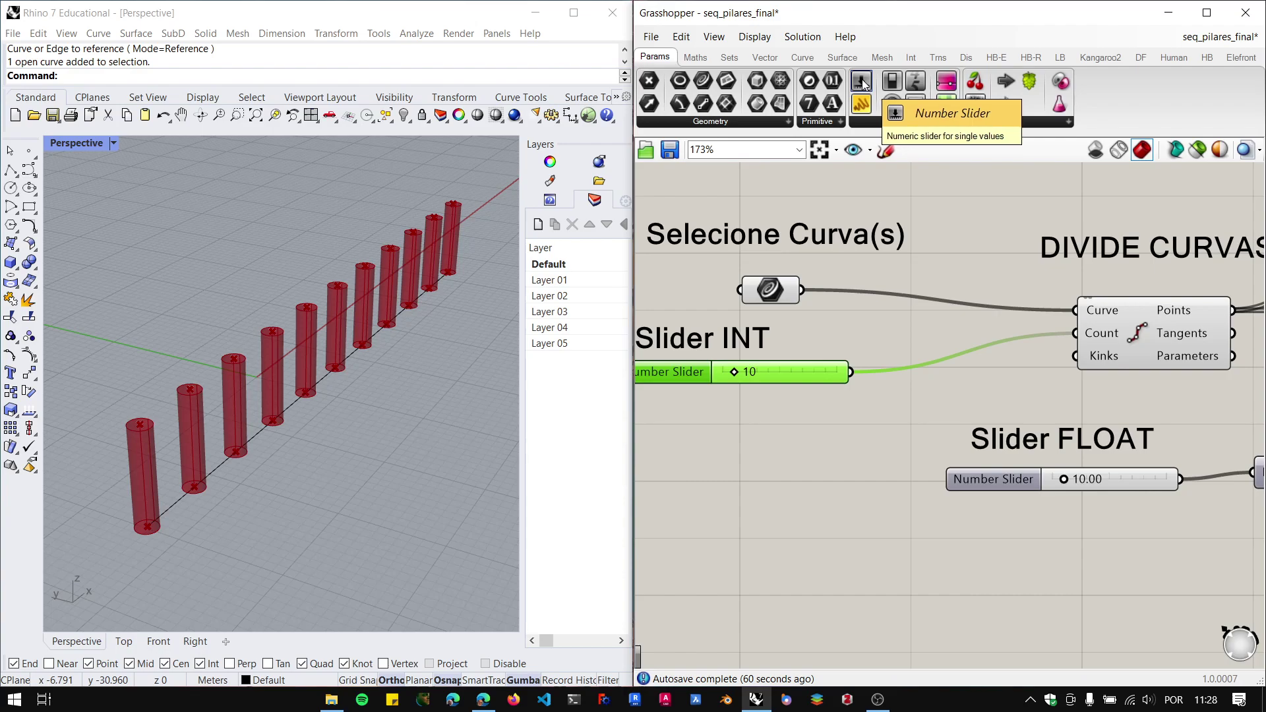
Add a number slider below the Slider INT slider and set its rounding to integers (N).
{"action": "left_click_drag", "start_coordinate": [861, 82], "coordinate": [758, 472]}
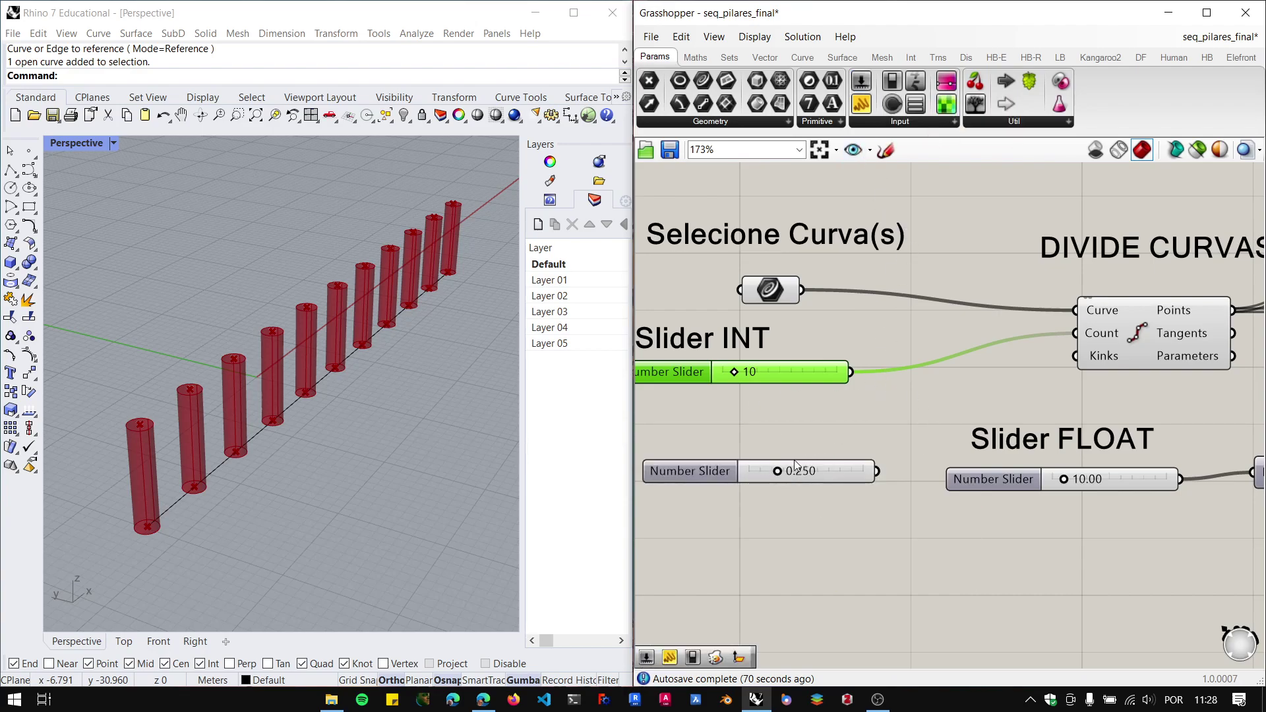
{"action": "double_click", "coordinate": [710, 468]}
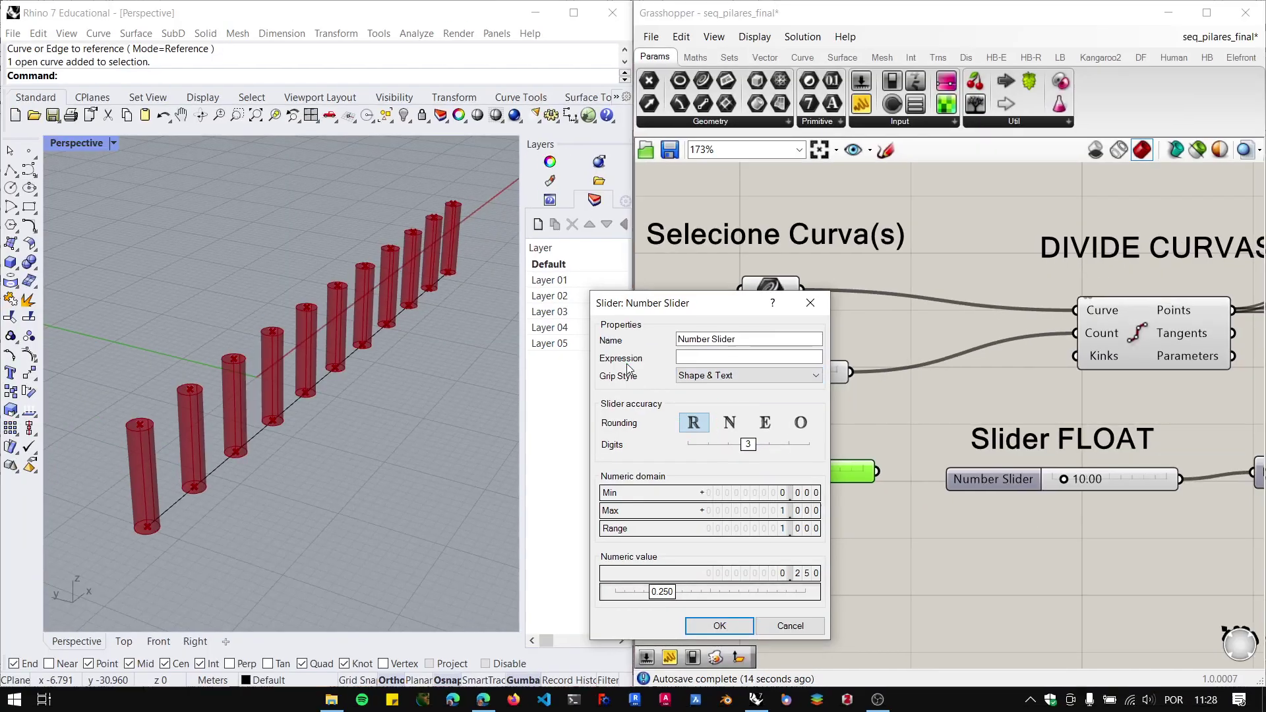
{"action": "left_click", "coordinate": [730, 423]}
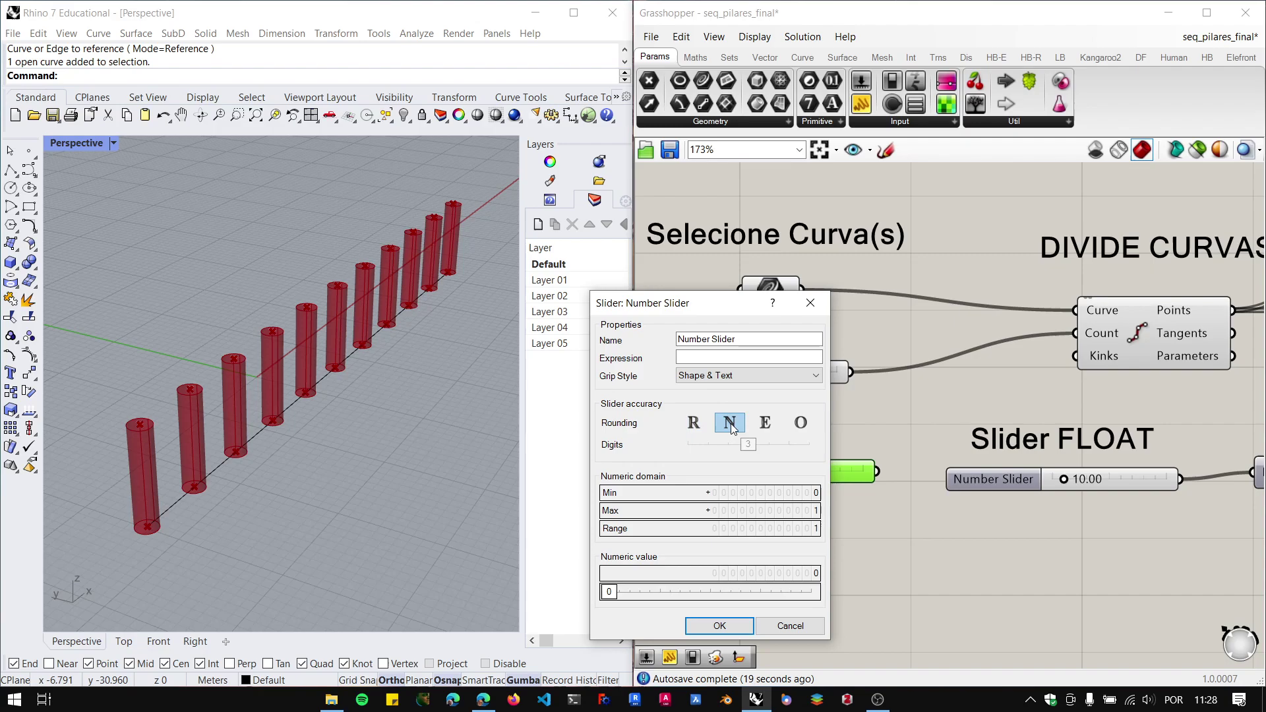
Set the new slider's maximum to 30 and apply its settings.
{"action": "double_click", "coordinate": [762, 514]}
{"action": "key", "text": "BackSpace"}
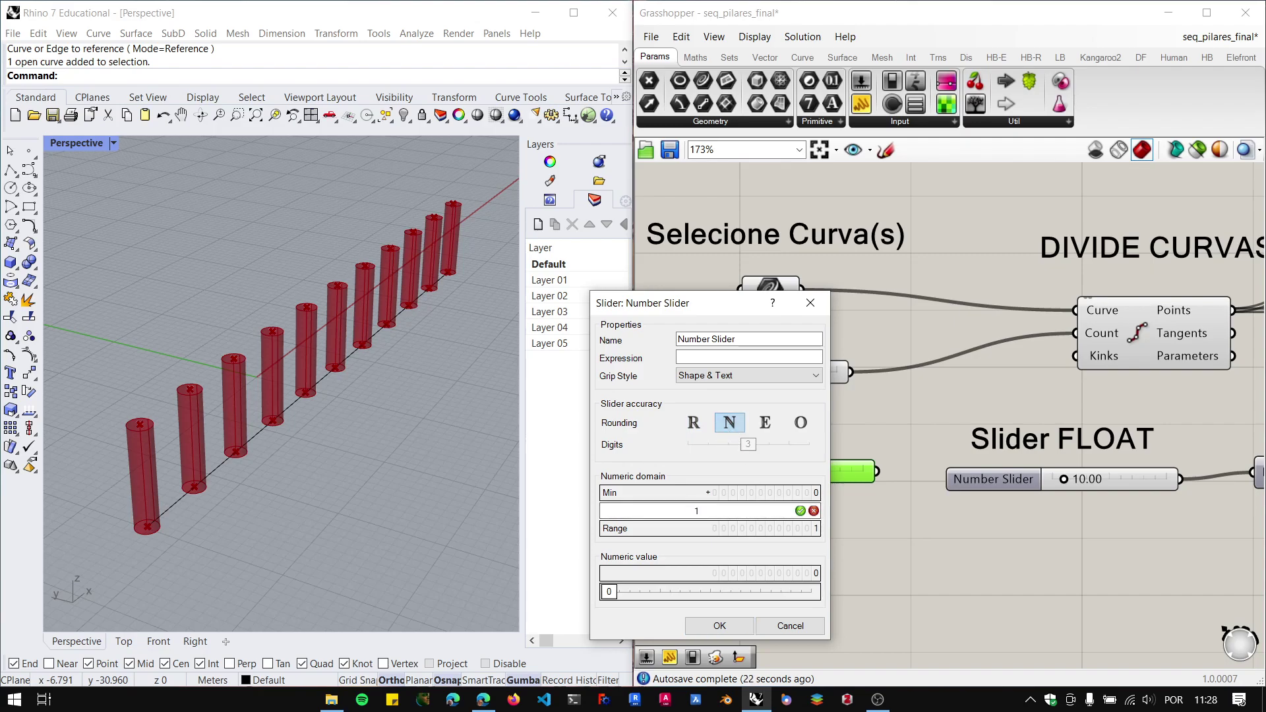
{"action": "type", "text": "10"}
{"action": "key", "text": "BackSpace"}
{"action": "key", "text": "BackSpace"}
{"action": "type", "text": "30"}
{"action": "left_click", "coordinate": [800, 511]}
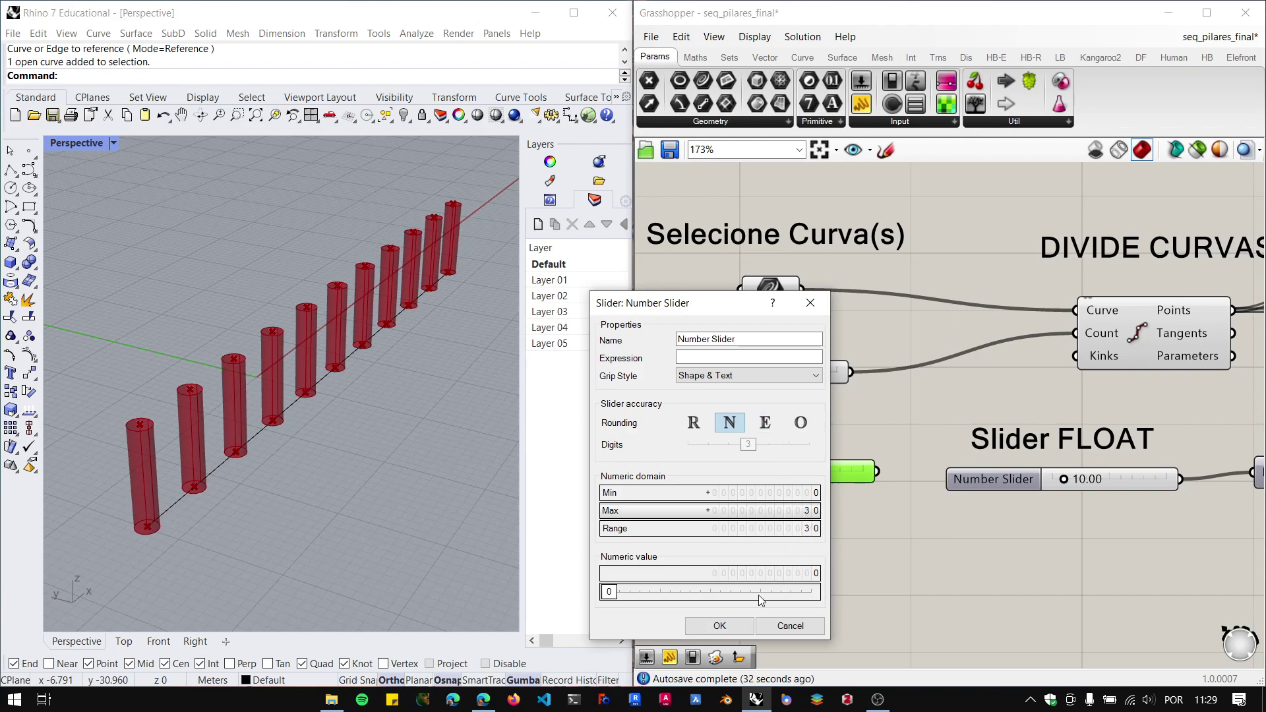
{"action": "left_click", "coordinate": [719, 626]}
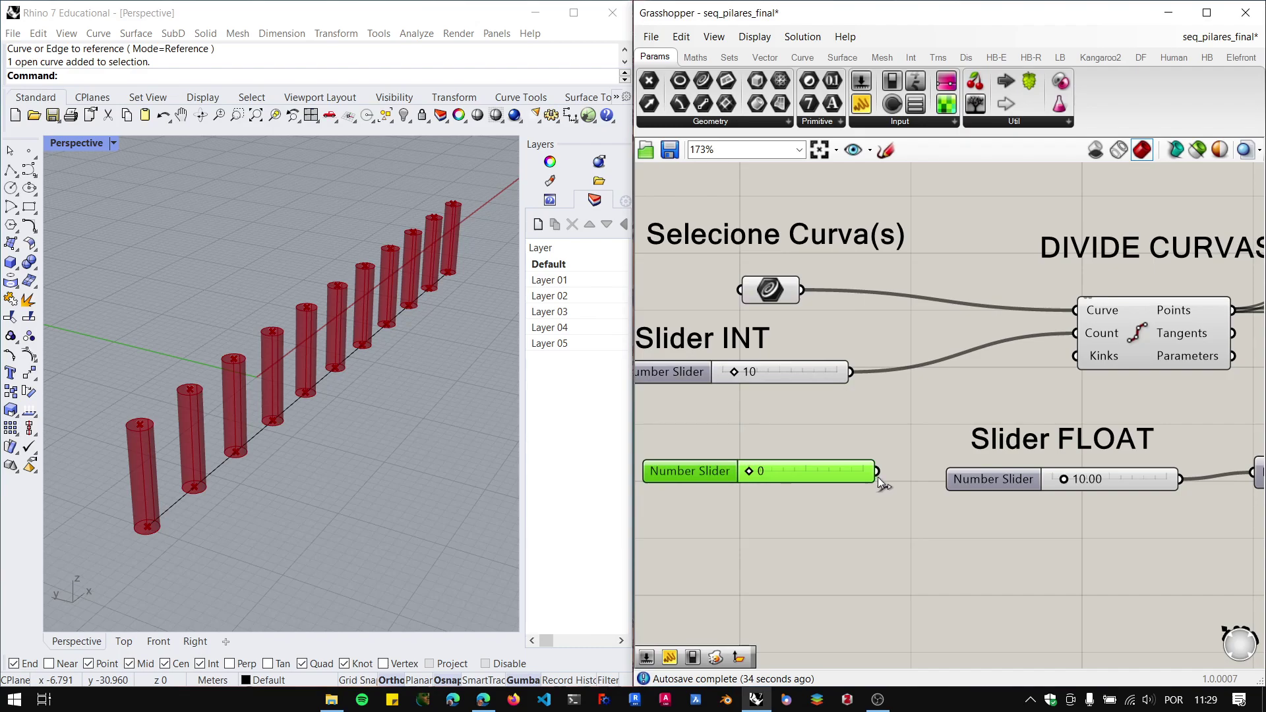
Connect the new slider to the Divide Curve Count input and set its value to 9.
{"action": "left_click_drag", "start_coordinate": [879, 471], "coordinate": [1075, 333]}
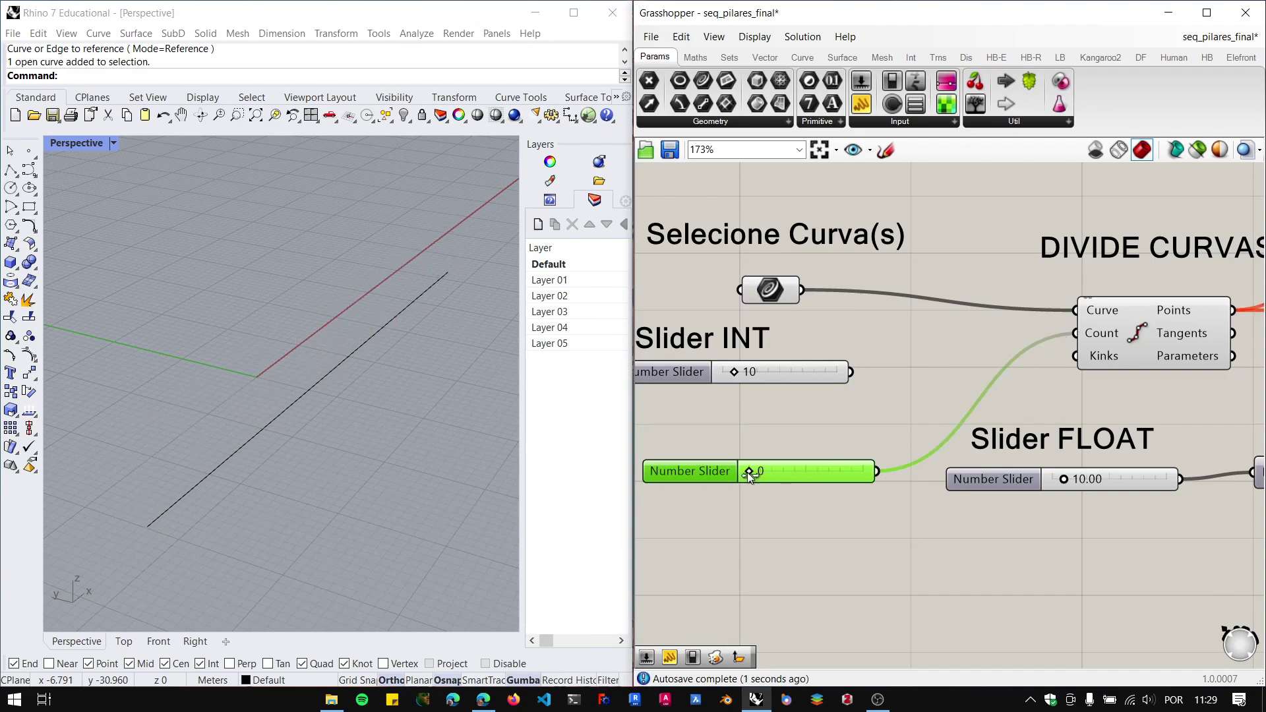
{"action": "left_click_drag", "start_coordinate": [749, 474], "coordinate": [783, 472]}
{"action": "left_click", "coordinate": [782, 537]}
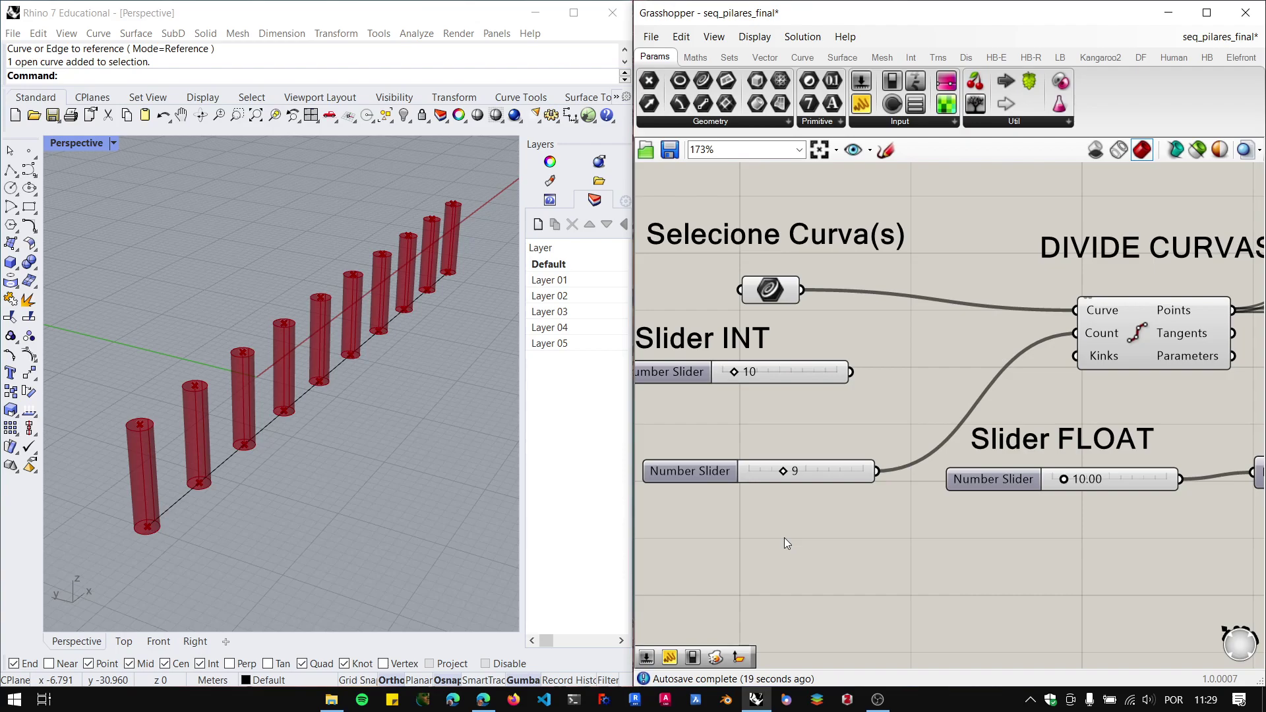
Search the components for "sli" and place another number slider below the one feeding the Count input.
{"action": "double_click", "coordinate": [894, 405]}
{"action": "type", "text": "sli"}
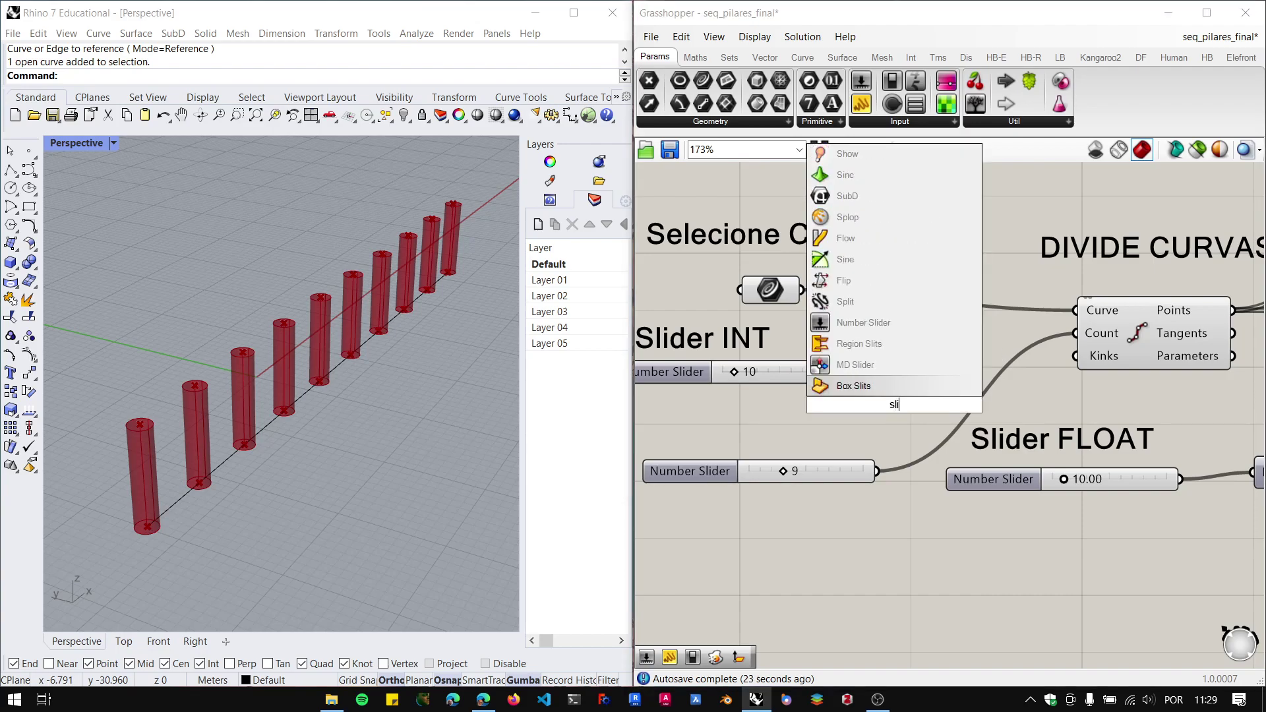
{"action": "left_click", "coordinate": [868, 323]}
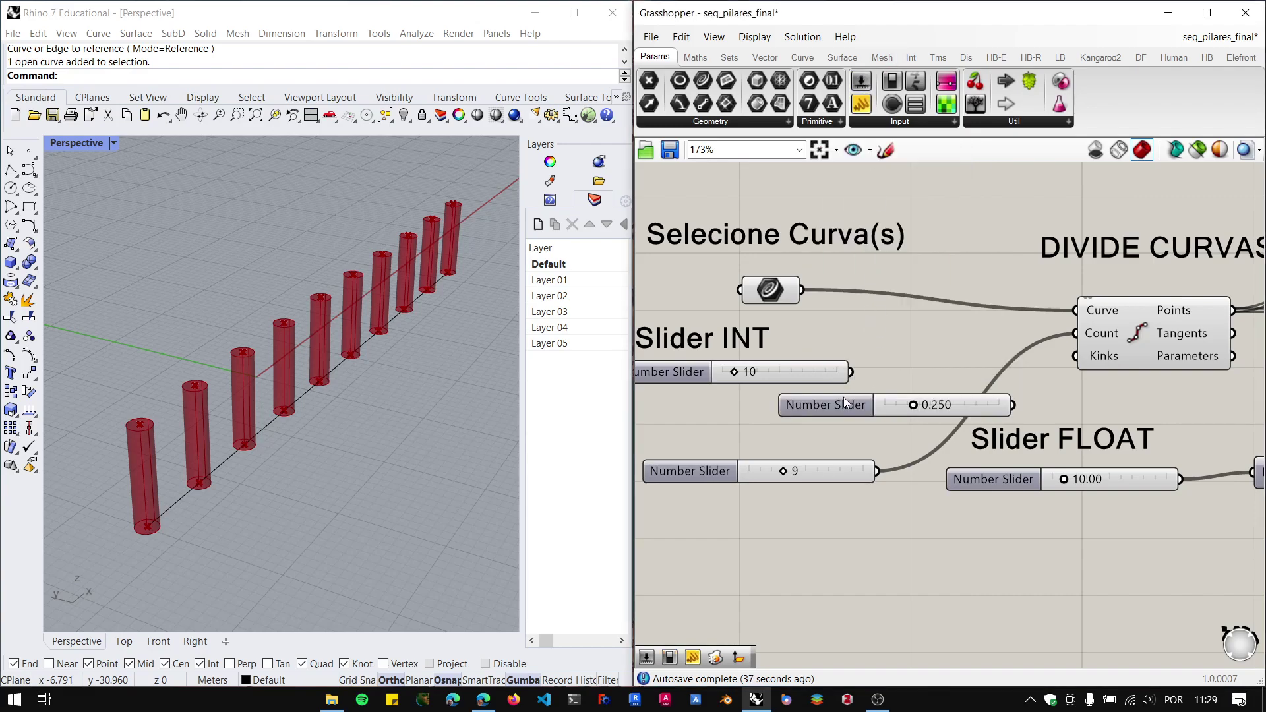
{"action": "left_click_drag", "start_coordinate": [843, 402], "coordinate": [735, 523]}
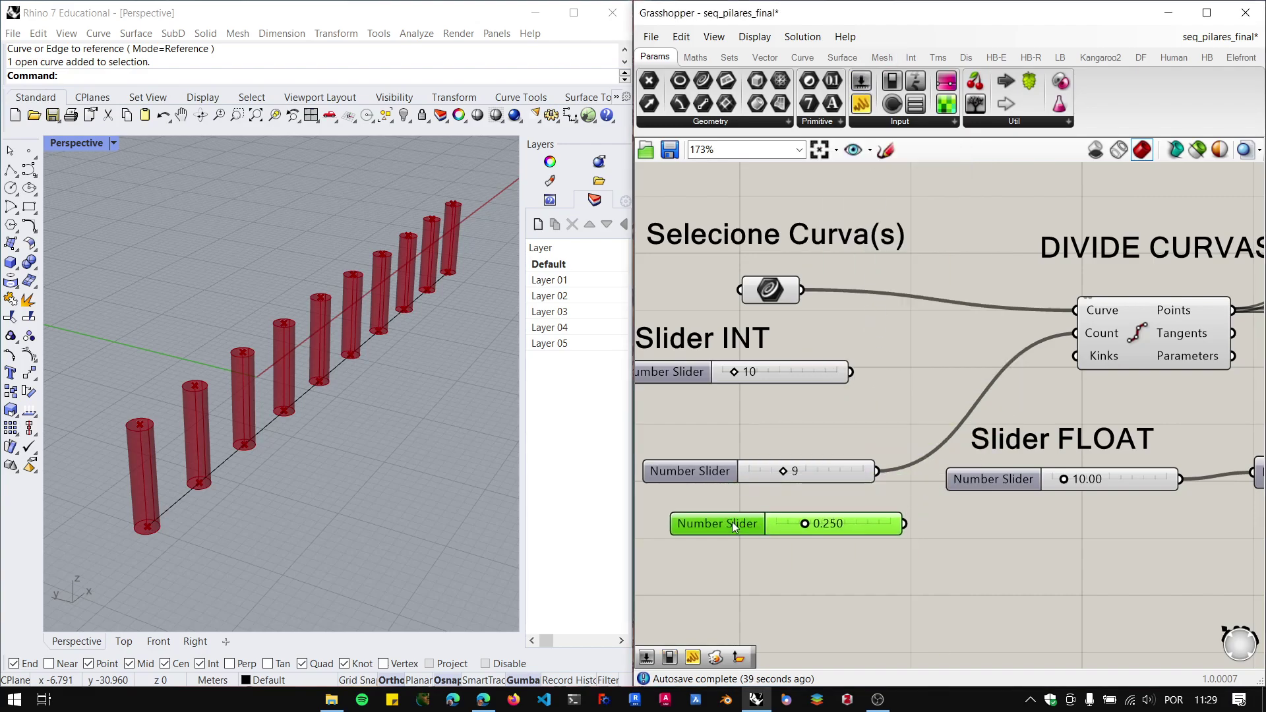
Review the newly placed slider's rounding, digits and numeric domain settings without changing them.
{"action": "double_click", "coordinate": [732, 521]}
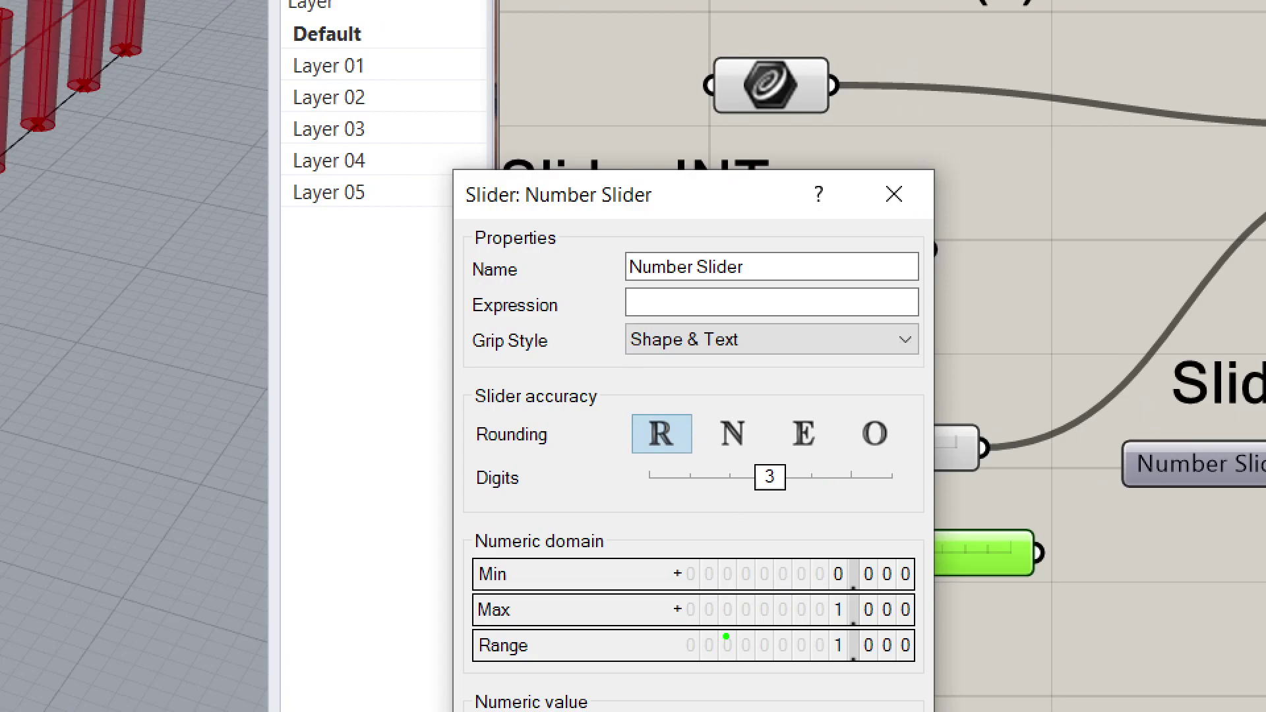
{"action": "left_click_drag", "start_coordinate": [759, 612], "coordinate": [810, 612]}
{"action": "mouse_move", "coordinate": [712, 399]}
{"action": "left_mouse_down"}
{"action": "mouse_move", "coordinate": [712, 467]}
{"action": "mouse_move", "coordinate": [764, 442]}
{"action": "mouse_move", "coordinate": [703, 399]}
{"action": "mouse_move", "coordinate": [896, 271]}
{"action": "mouse_move", "coordinate": [1038, 231]}
{"action": "mouse_move", "coordinate": [1081, 186]}
{"action": "mouse_move", "coordinate": [1051, 244]}
{"action": "mouse_move", "coordinate": [1097, 248]}
{"action": "left_mouse_up"}
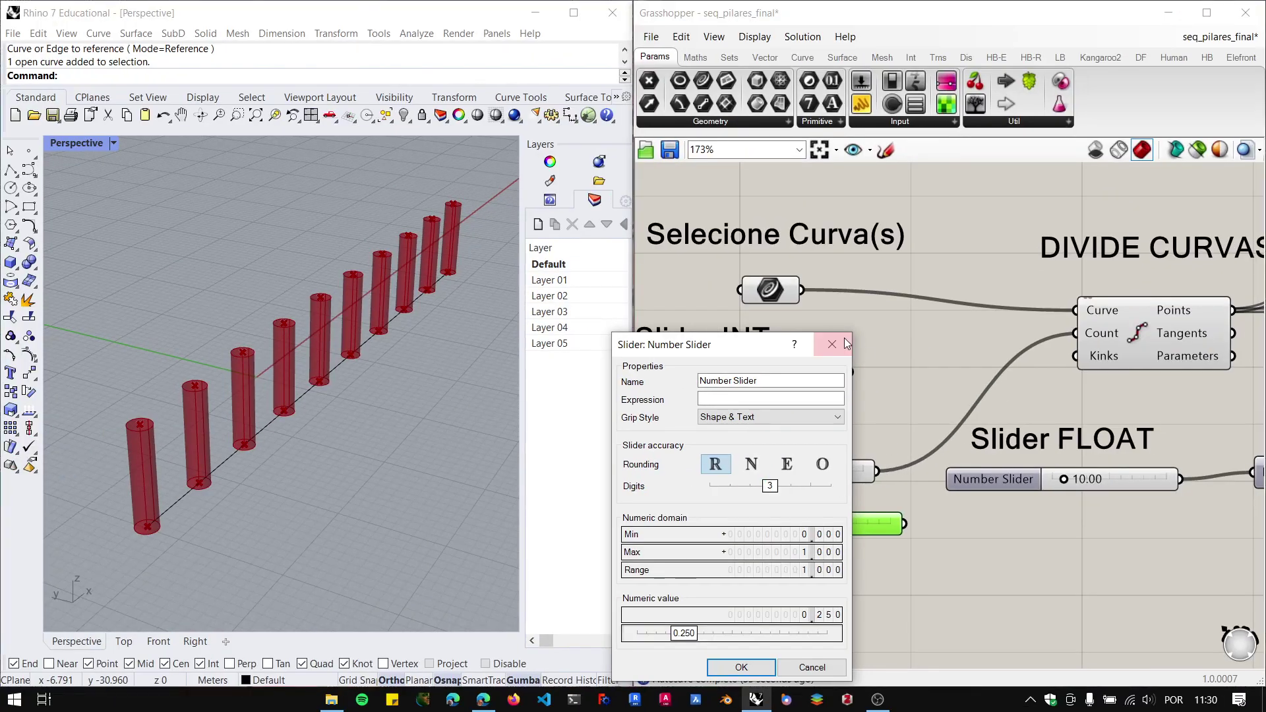
{"action": "key", "text": "Escape"}
Delete the two number sliders added below the original integer slider.
{"action": "left_click", "coordinate": [834, 576]}
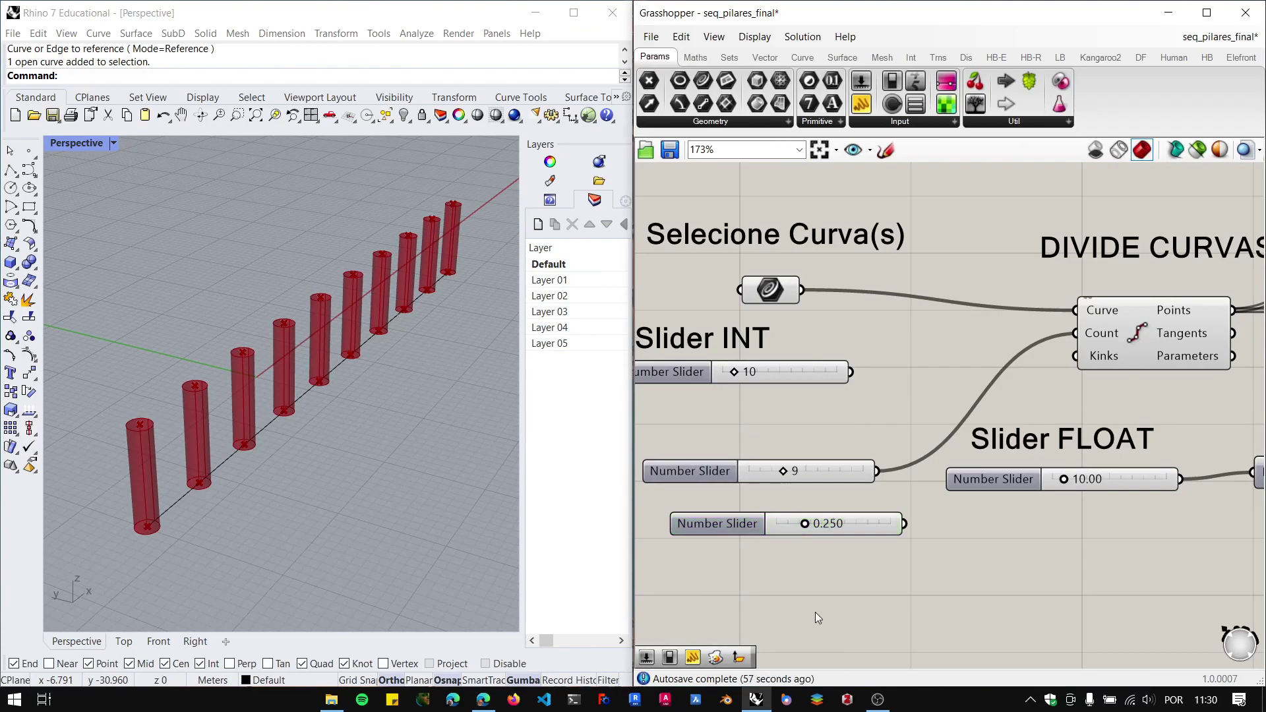
{"action": "left_click_drag", "start_coordinate": [823, 609], "coordinate": [744, 445]}
{"action": "key", "text": "Delete"}
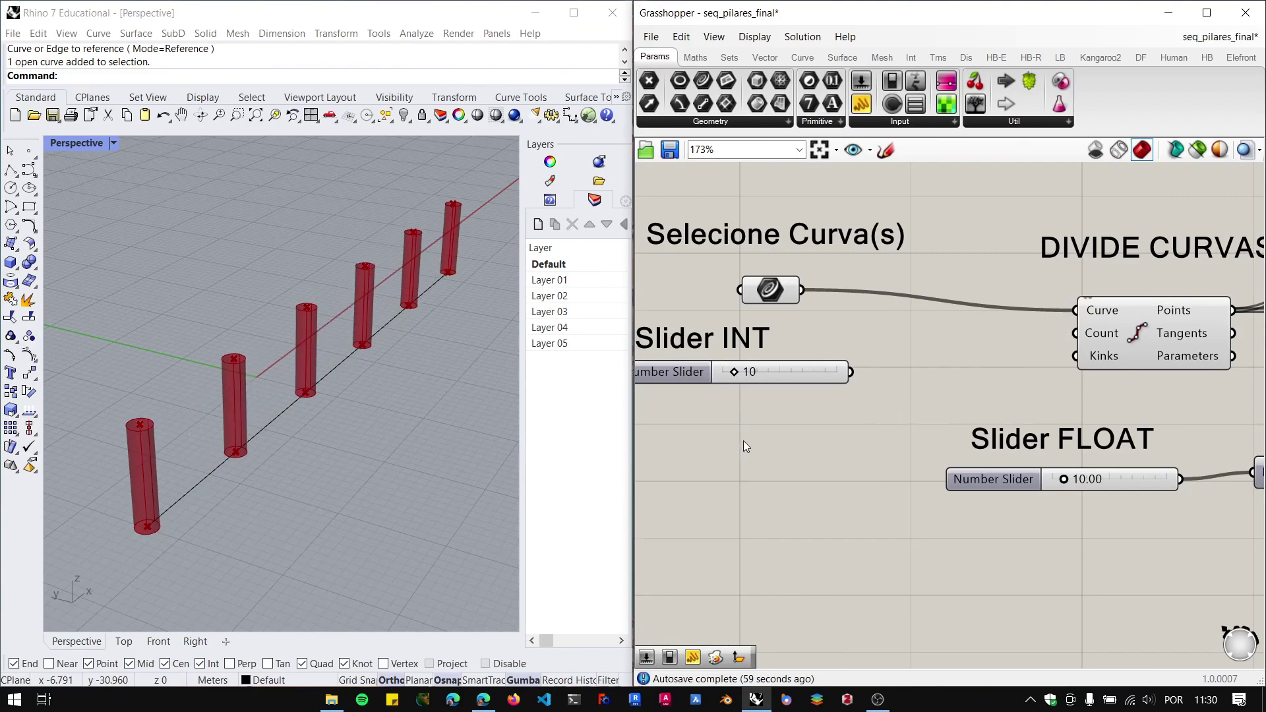
{"action": "double_click", "coordinate": [775, 454]}
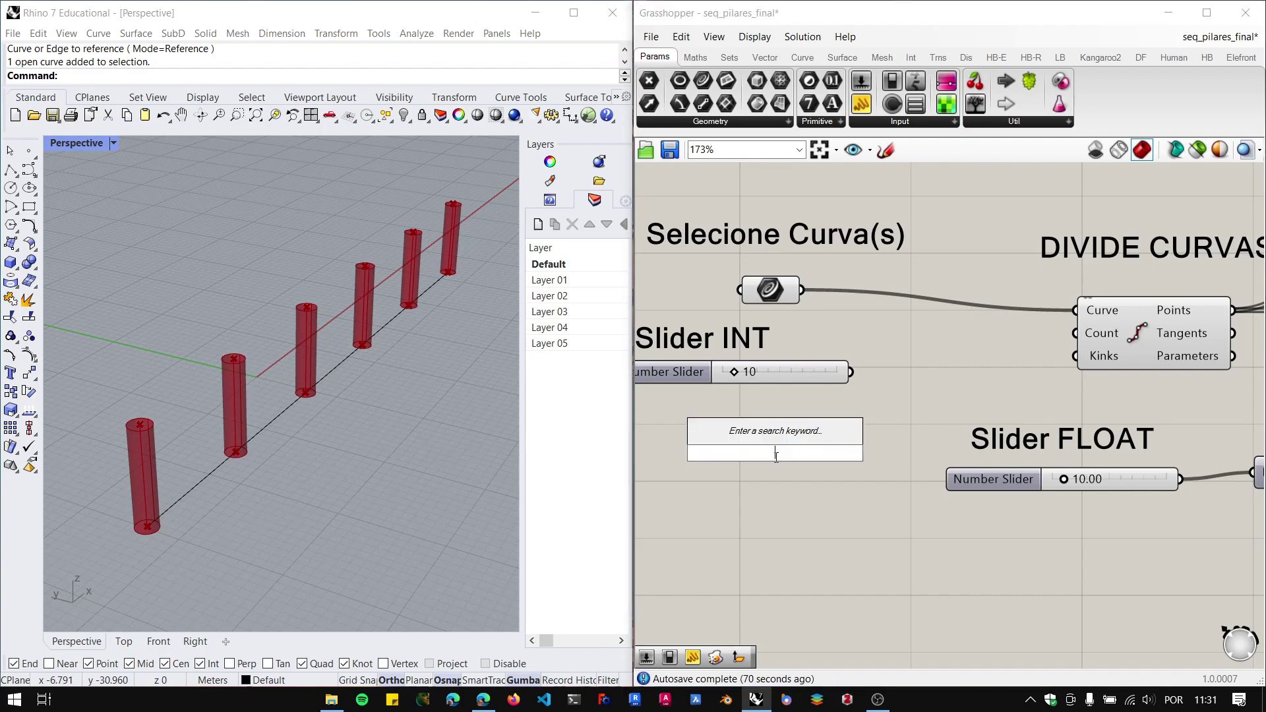
{"action": "type", "text": "1"}
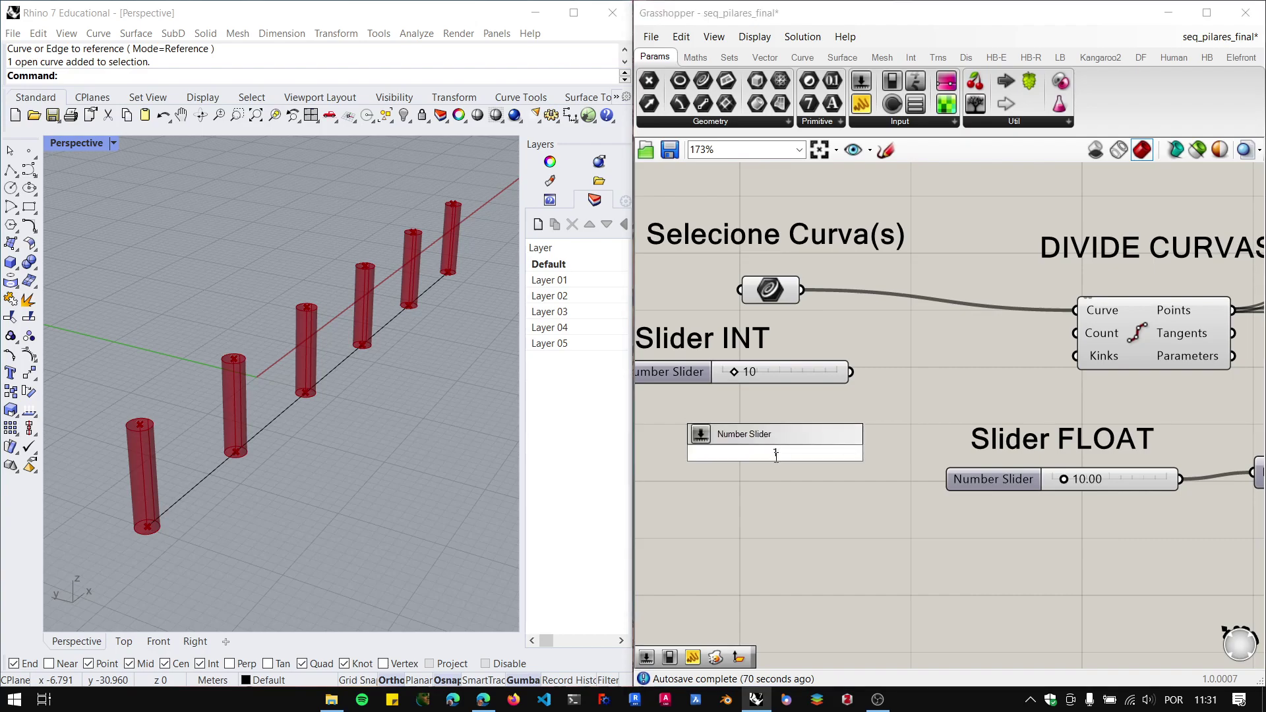
{"action": "type", "text": "<"}
{"action": "type", "text": "30"}
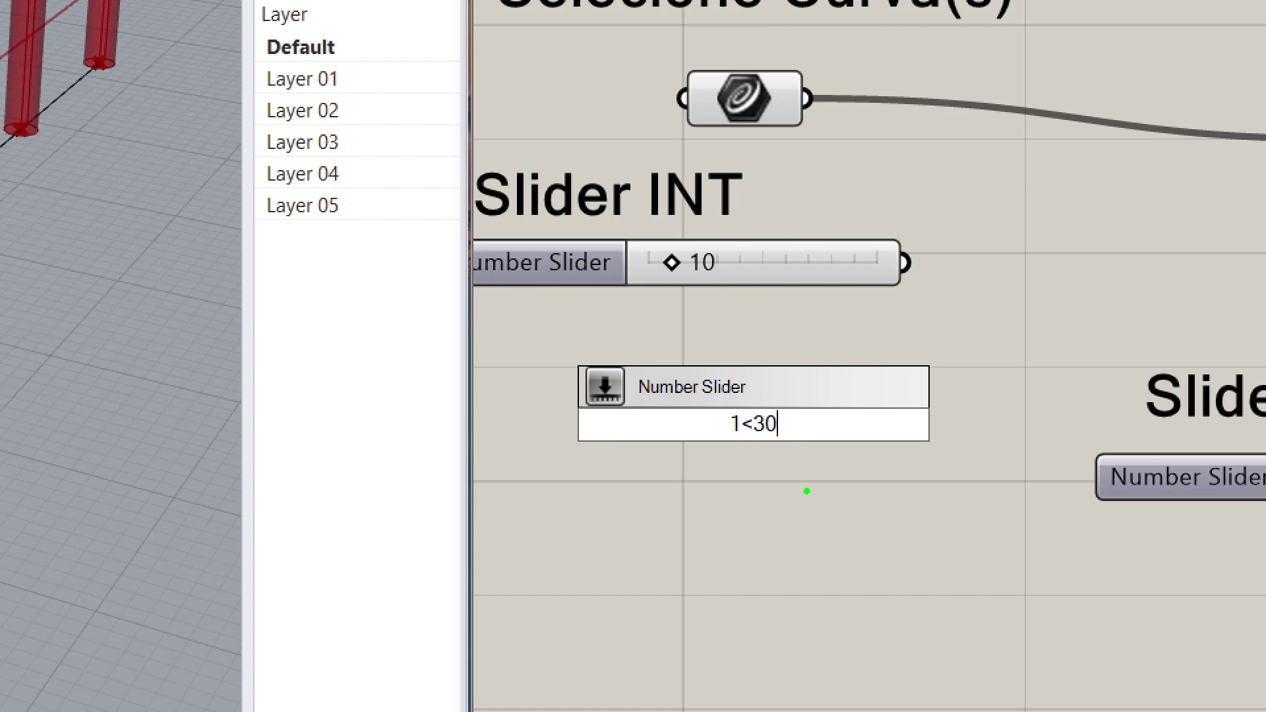
{"action": "key", "text": "Escape"}
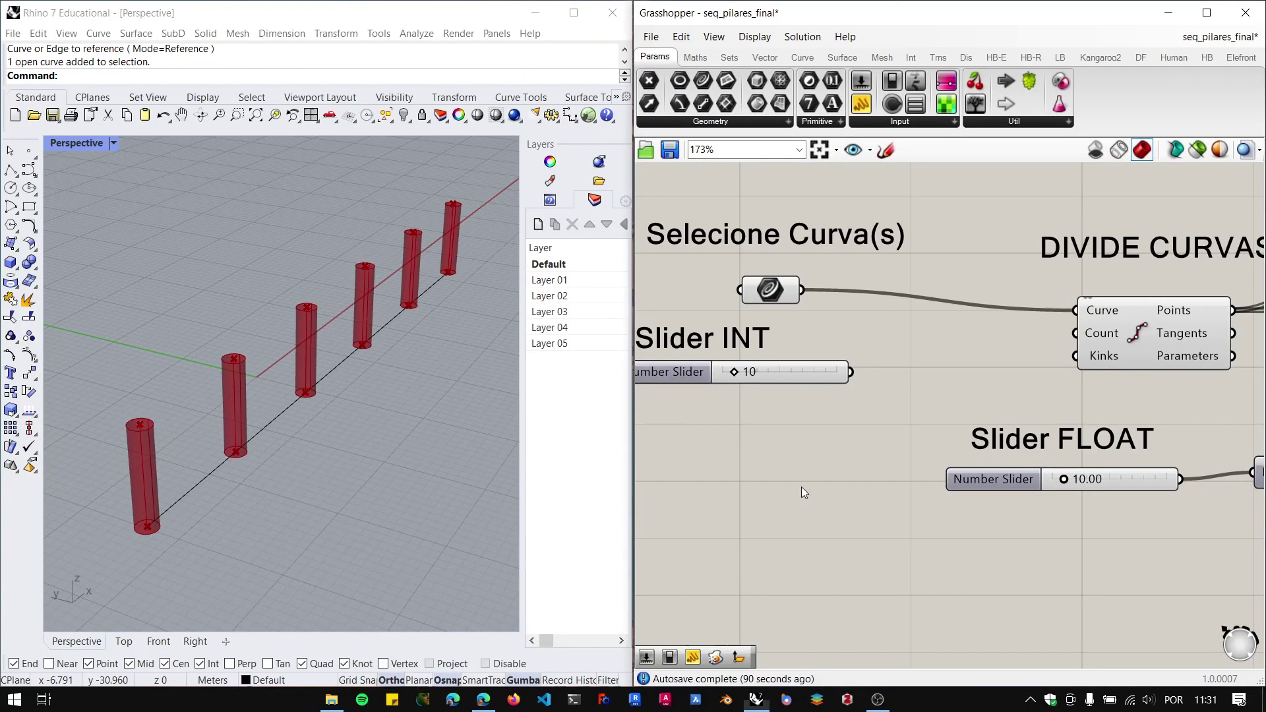
Create an integer number slider ranging from 1 to 30 with the search shorthand 1<30.
{"action": "double_click", "coordinate": [793, 465]}
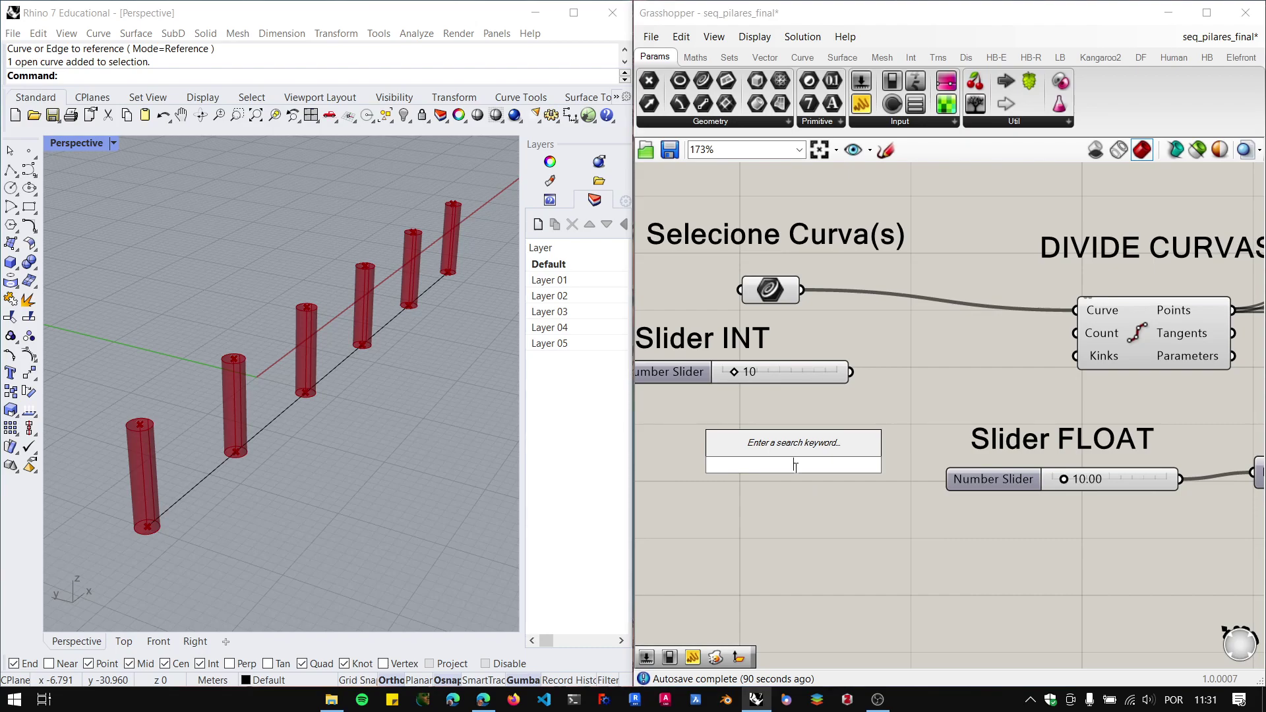
{"action": "type", "text": "1<30"}
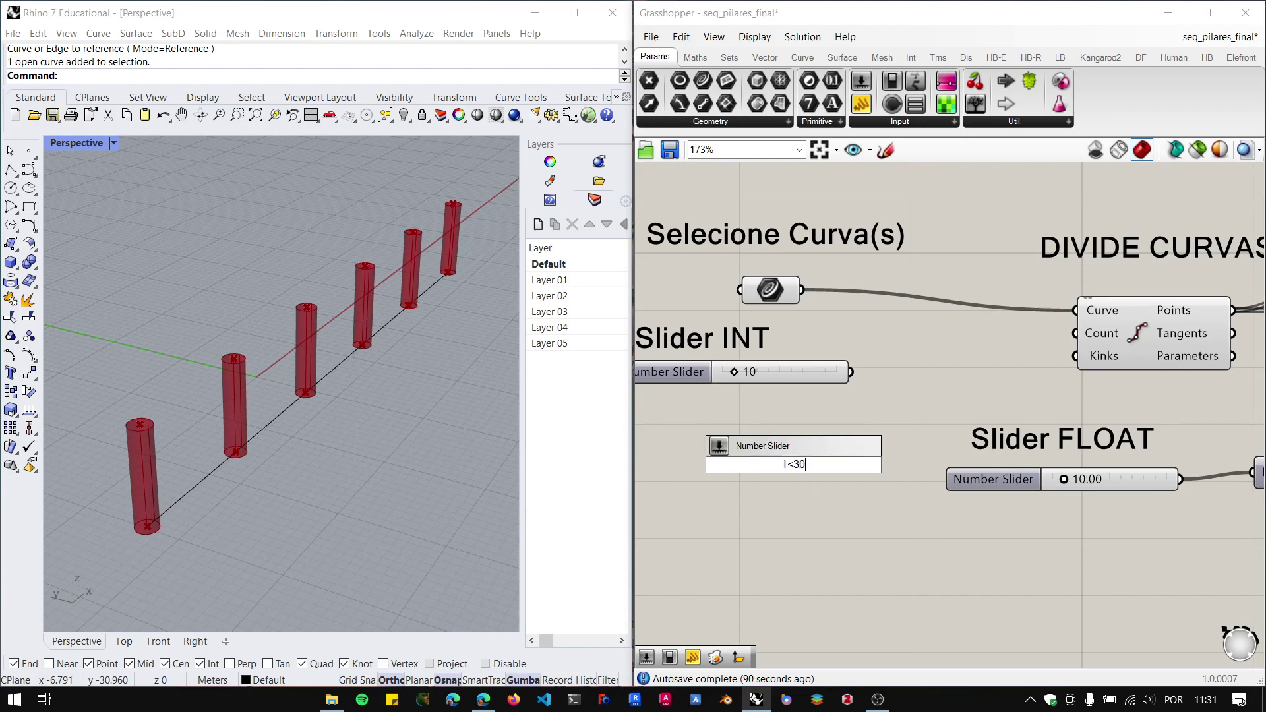
{"action": "key", "text": "Return"}
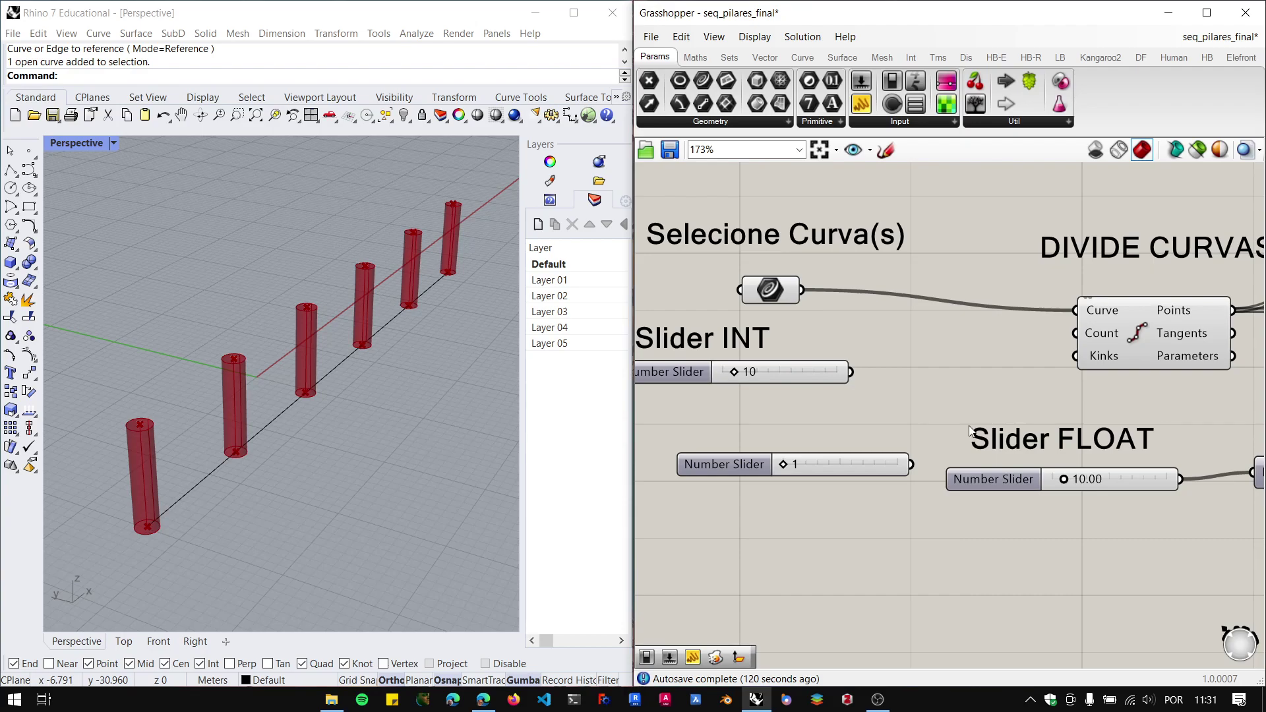
Connect the 1 to 30 slider to the Divide Curve Count input and set its value to 11.
{"action": "left_click", "coordinate": [562, 561]}
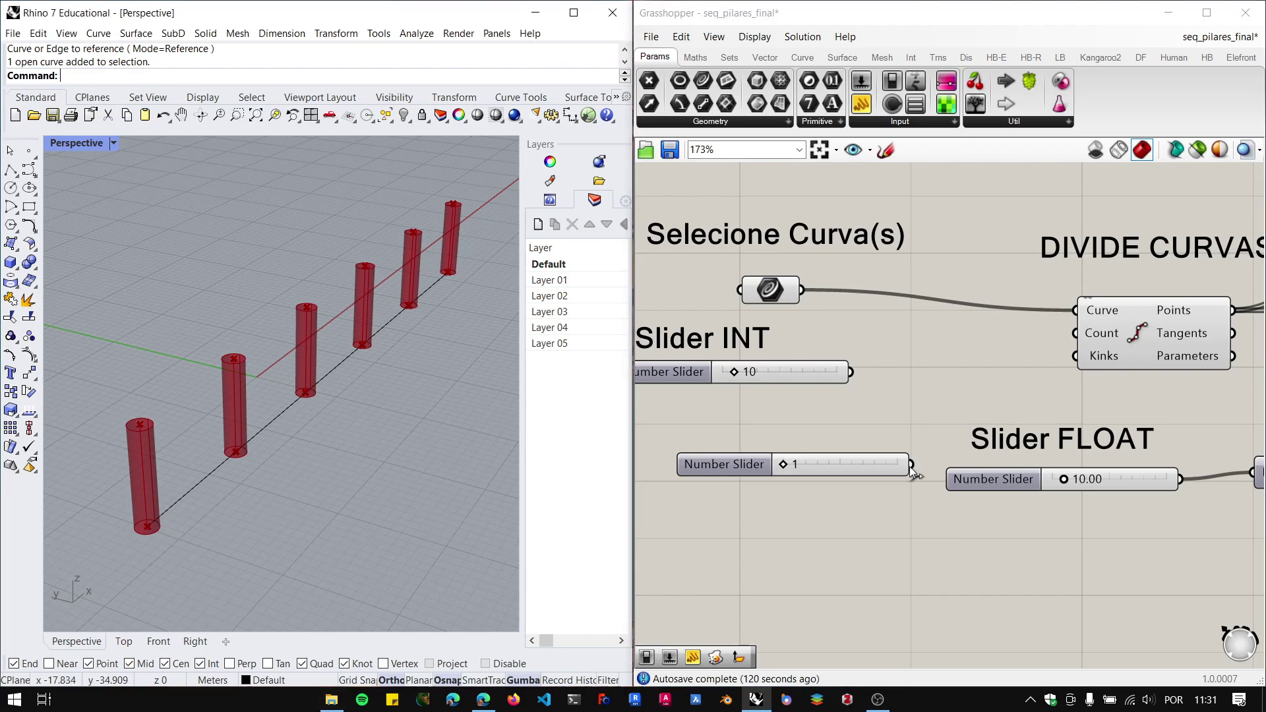
{"action": "left_click_drag", "start_coordinate": [910, 464], "coordinate": [1076, 333]}
{"action": "left_click_drag", "start_coordinate": [698, 467], "coordinate": [807, 462]}
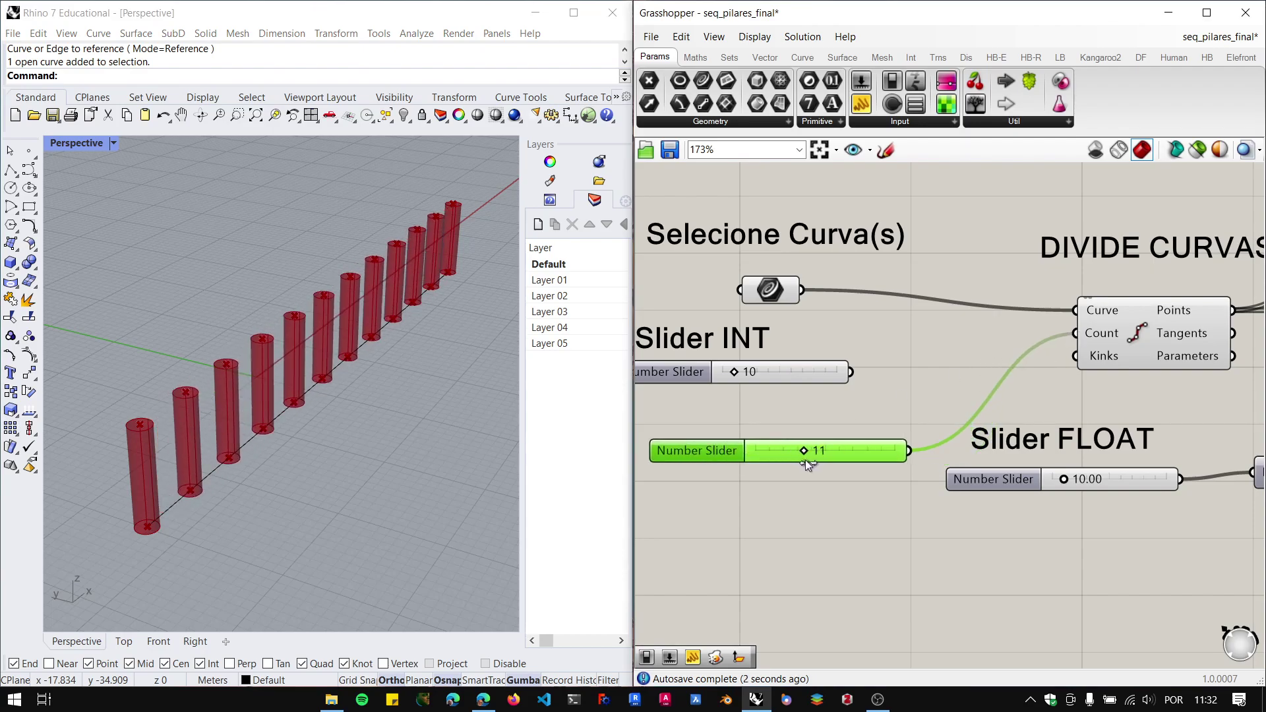
Review the connected slider's rounding options, including even and odd, and its numeric domain, keeping its settings.
{"action": "double_click", "coordinate": [689, 452]}
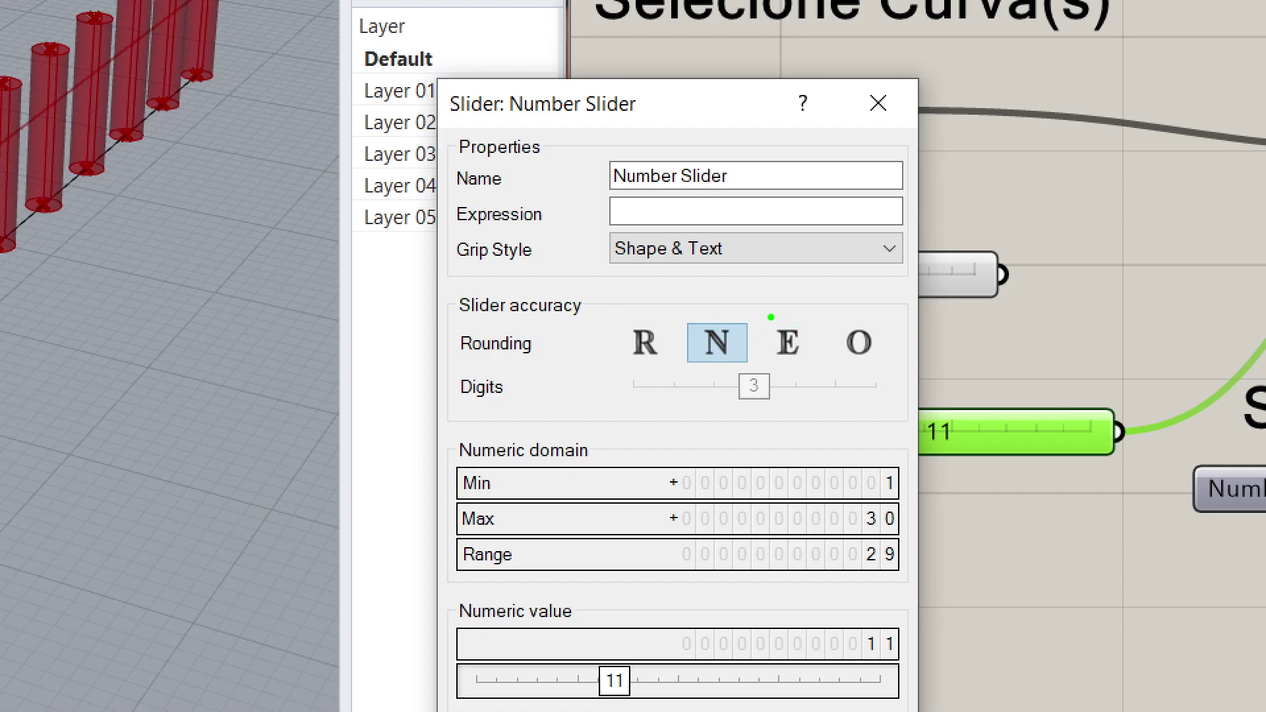
{"action": "mouse_move", "coordinate": [770, 319]}
{"action": "left_mouse_down"}
{"action": "mouse_move", "coordinate": [772, 381]}
{"action": "mouse_move", "coordinate": [902, 379]}
{"action": "mouse_move", "coordinate": [895, 303]}
{"action": "mouse_move", "coordinate": [786, 292]}
{"action": "left_mouse_up"}
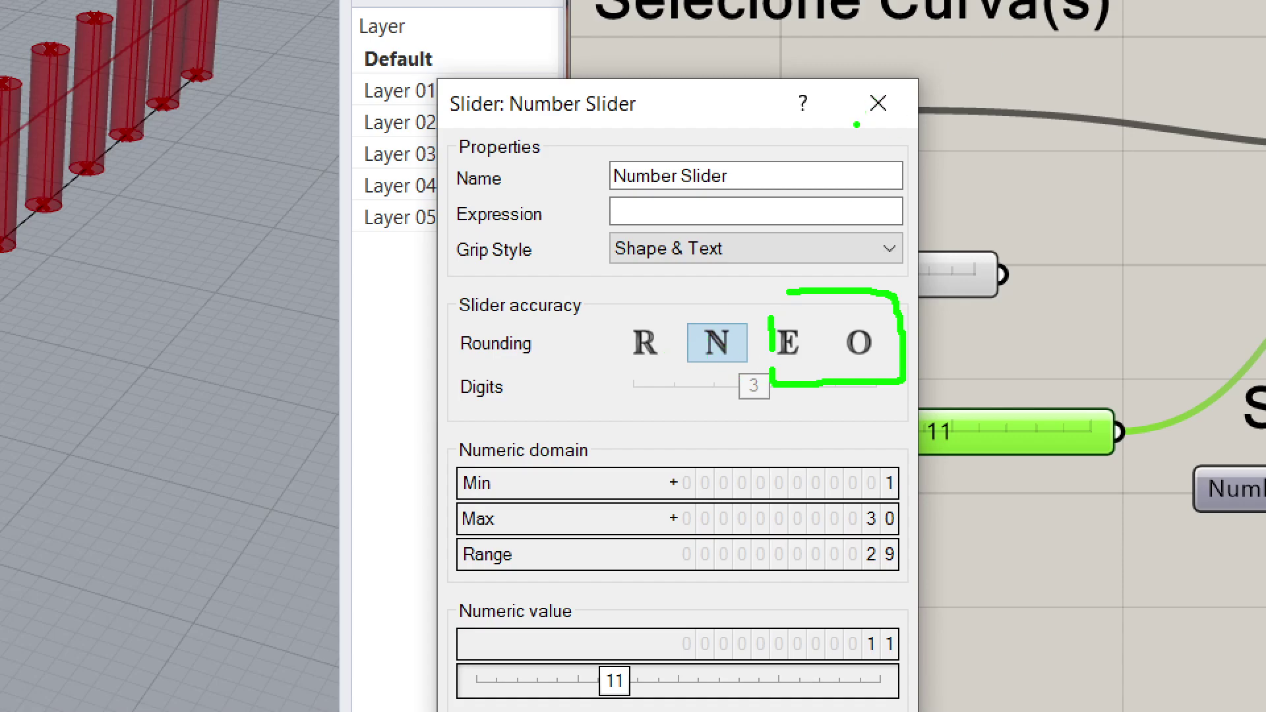
{"action": "key", "text": "Escape"}
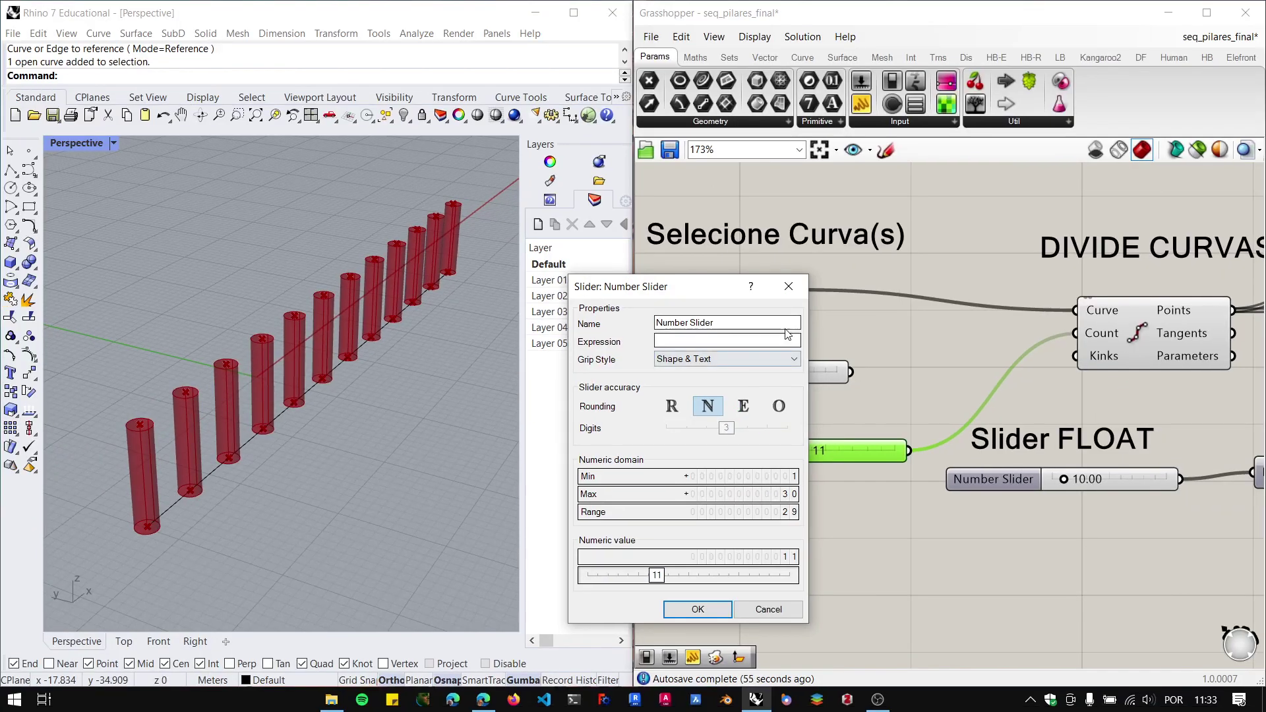
{"action": "left_click", "coordinate": [697, 608]}
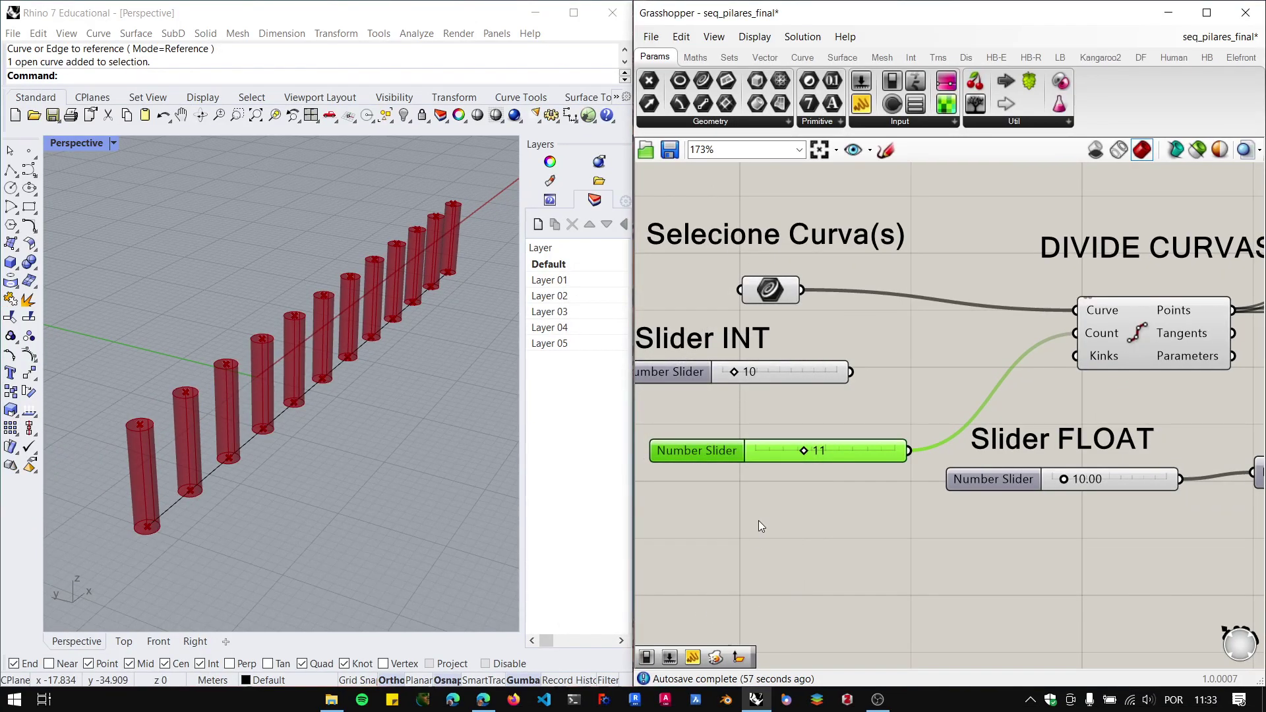
Delete the original integer slider and move the connected 1 to 30 slider under the Slider INT label.
{"action": "left_click_drag", "start_coordinate": [705, 452], "coordinate": [696, 443]}
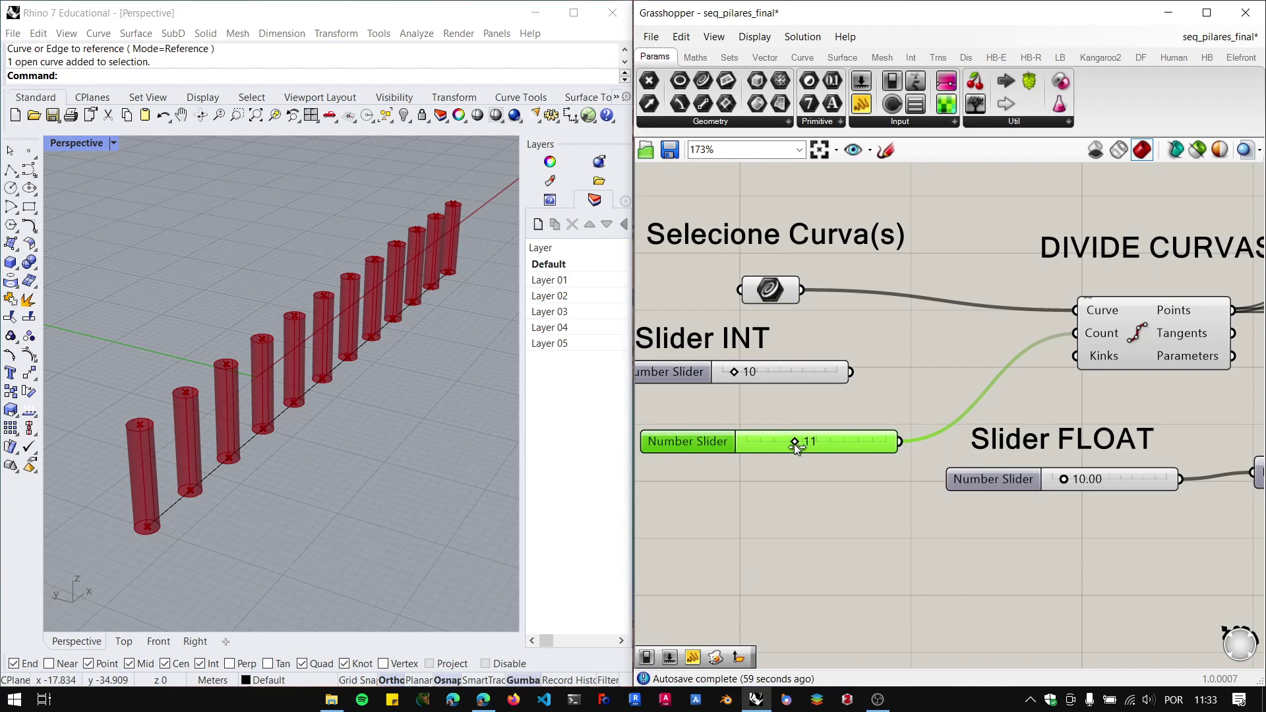
{"action": "mouse_move", "coordinate": [794, 444]}
{"action": "left_mouse_down"}
{"action": "mouse_move", "coordinate": [781, 443]}
{"action": "mouse_move", "coordinate": [794, 445]}
{"action": "left_mouse_up"}
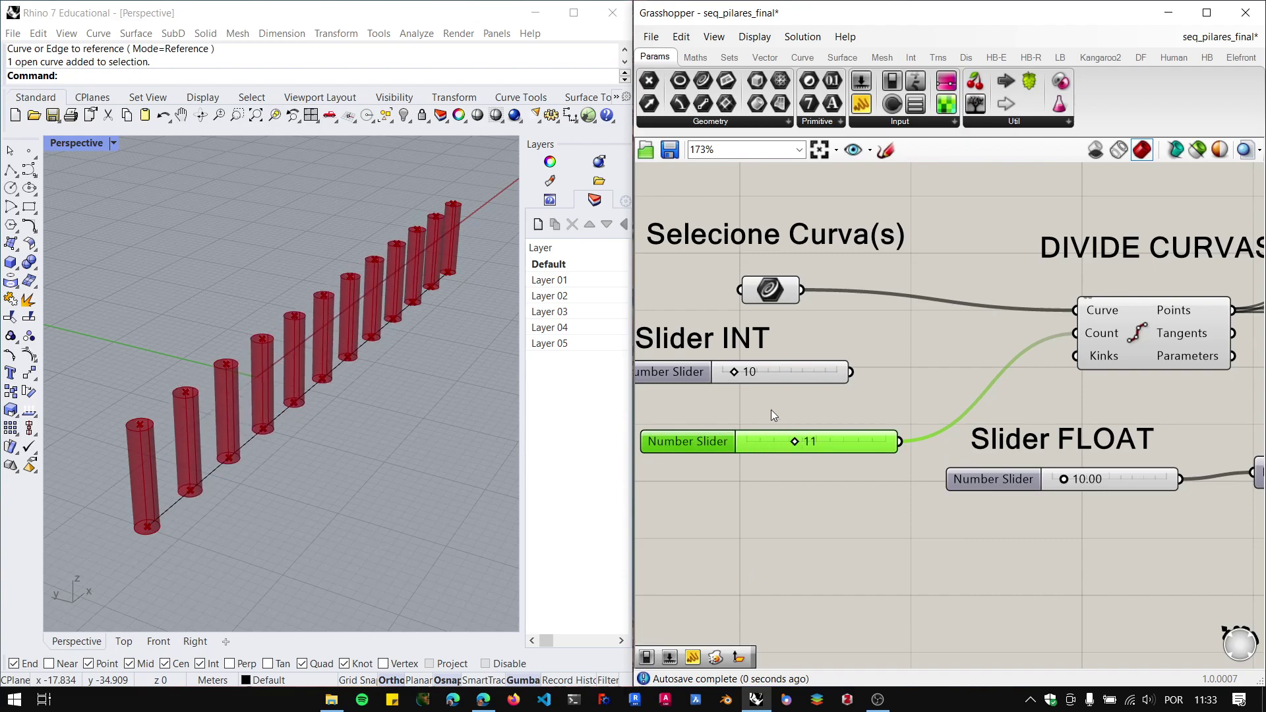
{"action": "left_click", "coordinate": [687, 376]}
{"action": "key", "text": "Delete"}
{"action": "left_click_drag", "start_coordinate": [683, 436], "coordinate": [650, 368]}
{"action": "left_click", "coordinate": [754, 438]}
{"action": "scroll", "coordinate": [867, 528], "scroll_direction": "down", "scroll_amount": 3}
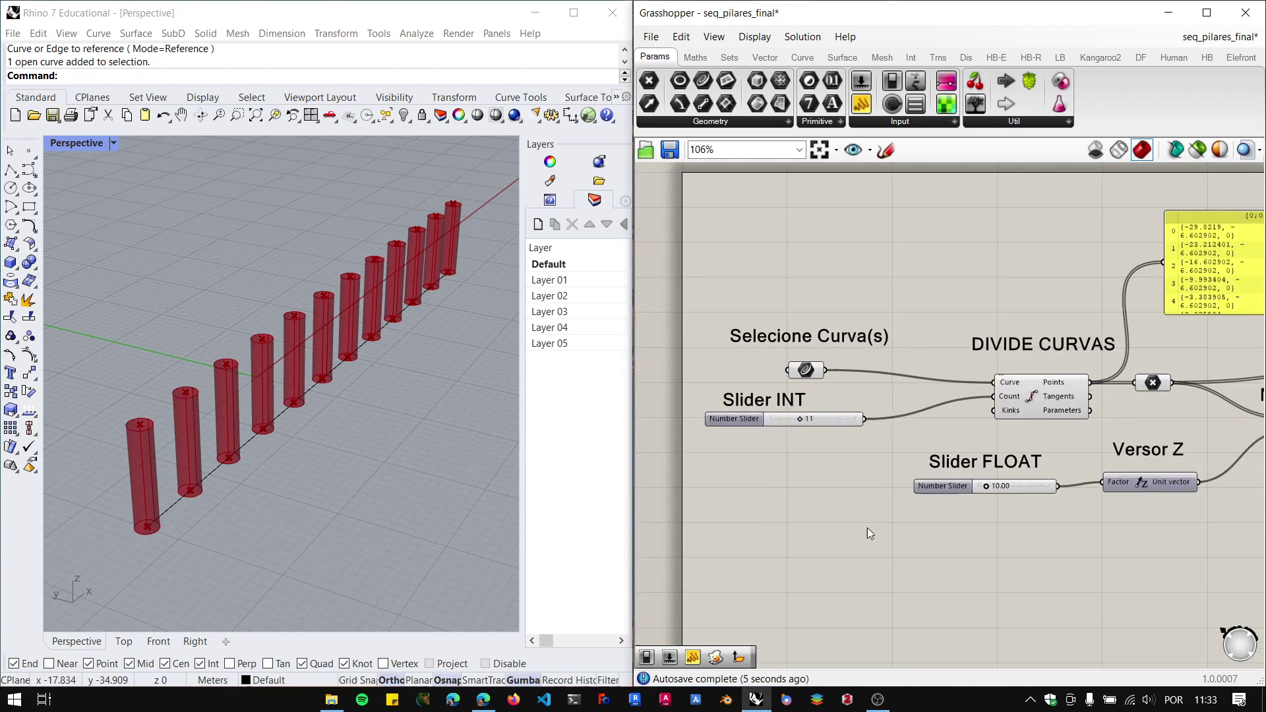
{"action": "scroll", "coordinate": [868, 527], "scroll_direction": "up", "scroll_amount": 2}
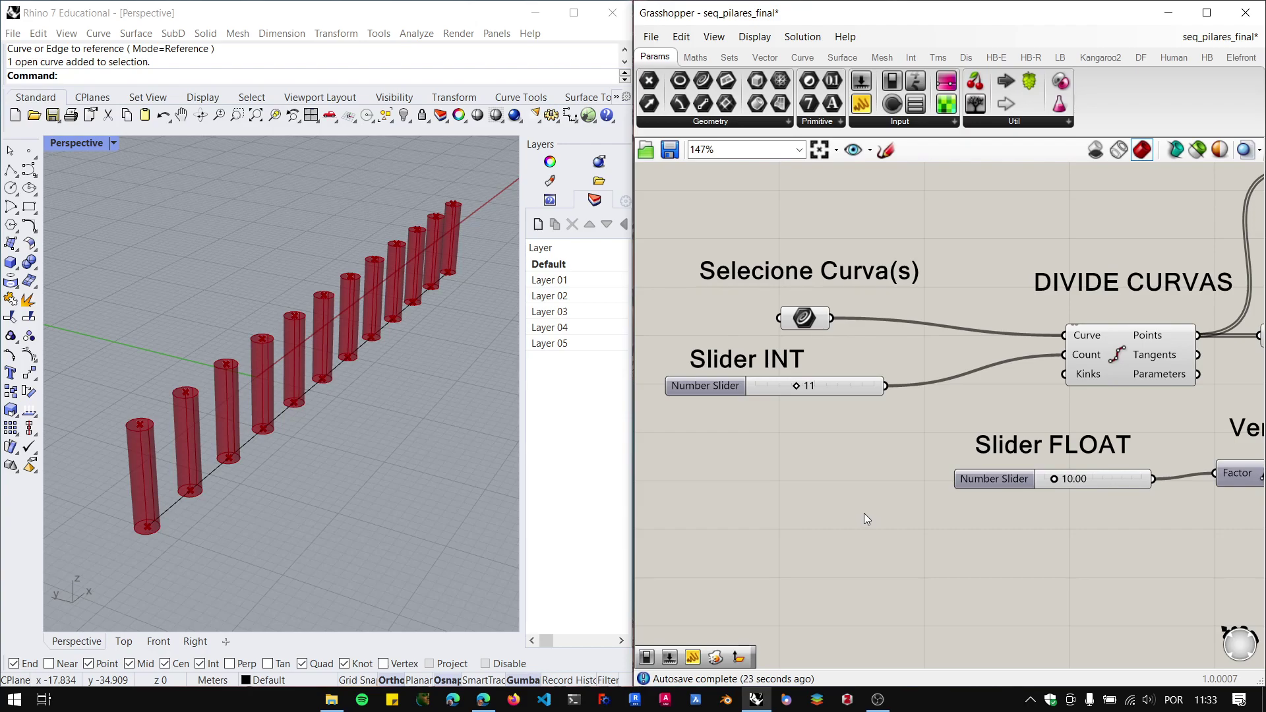
{"action": "double_click", "coordinate": [796, 453]}
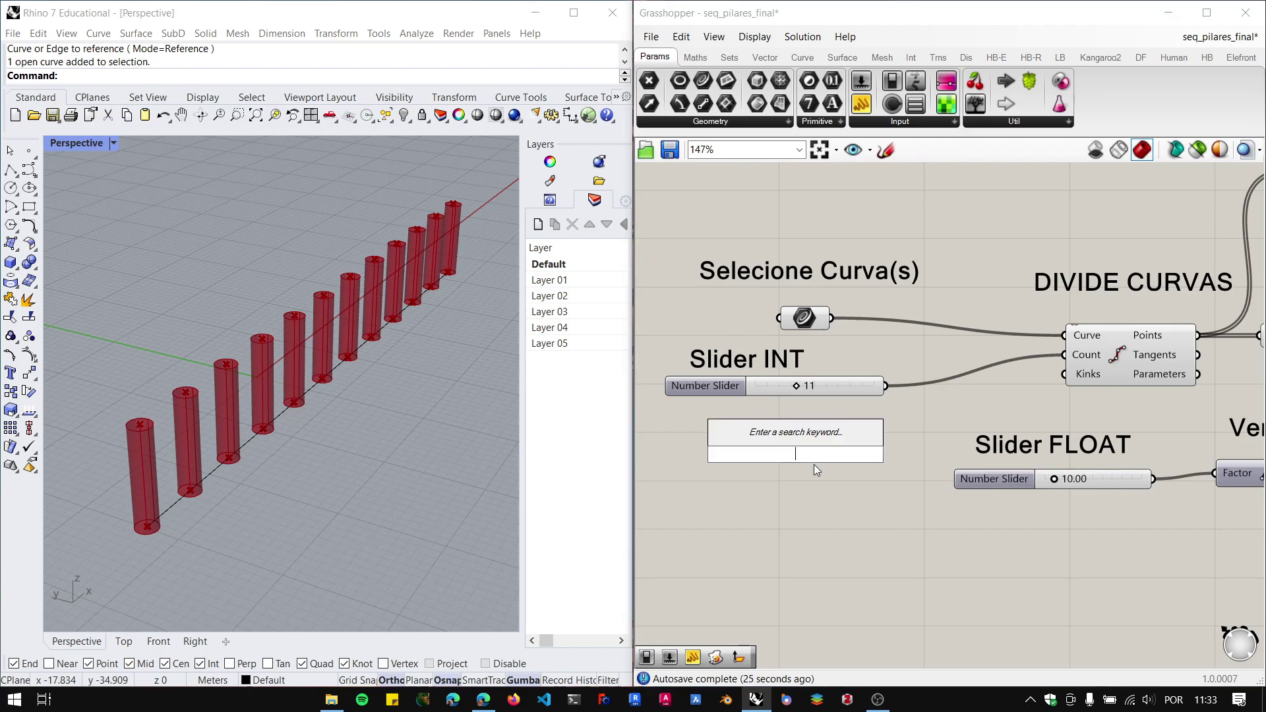
{"action": "type", "text": "1"}
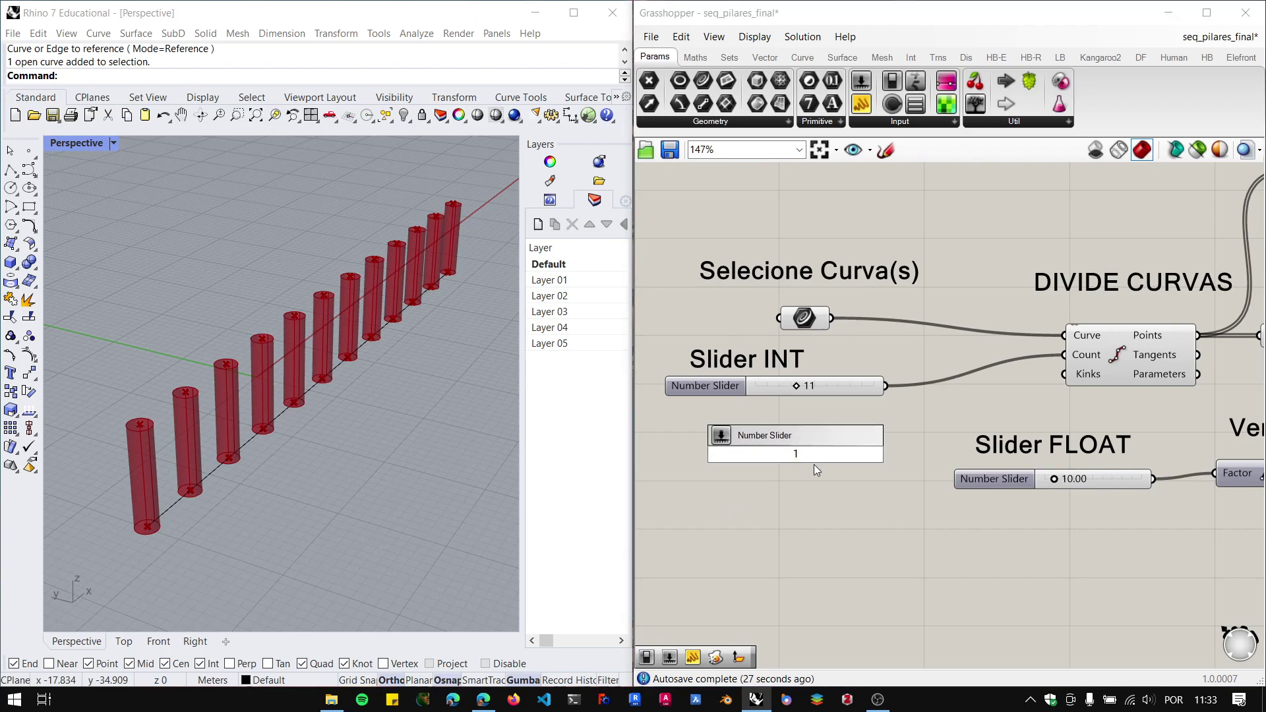
{"action": "type", "text": "<10<30"}
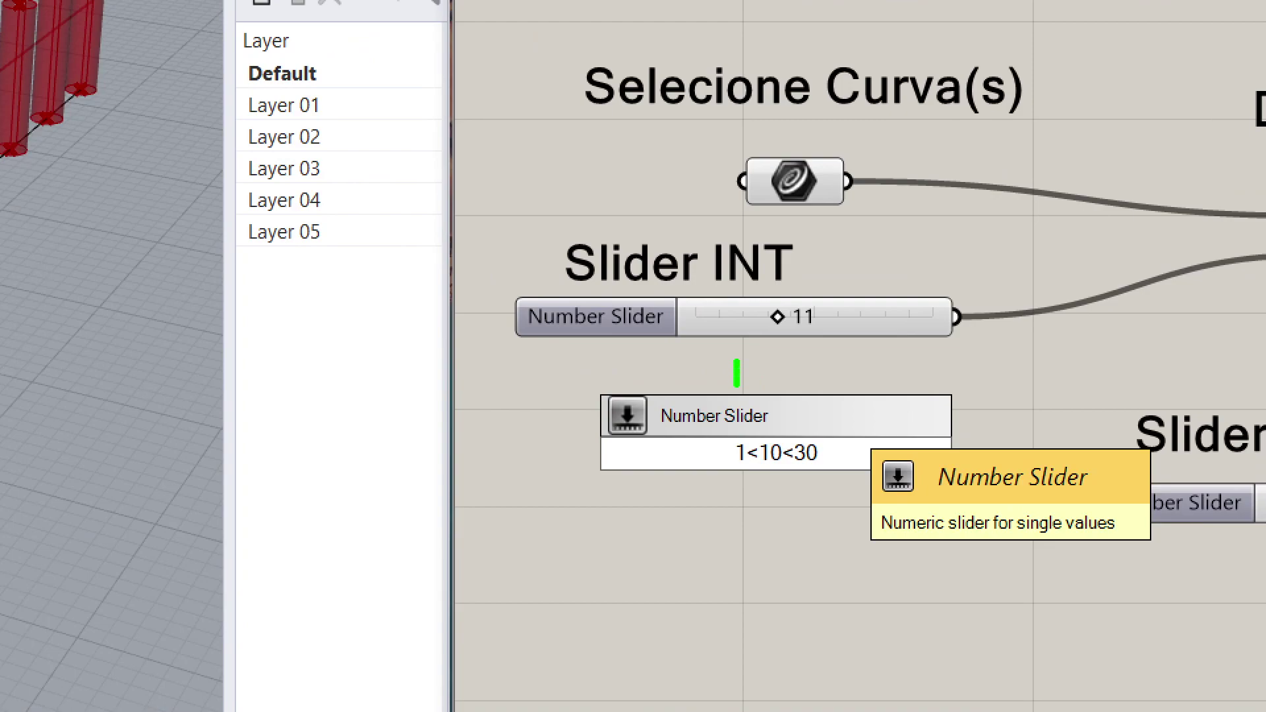
{"action": "mouse_move", "coordinate": [738, 364]}
{"action": "left_mouse_down"}
{"action": "mouse_move", "coordinate": [836, 349]}
{"action": "mouse_move", "coordinate": [837, 372]}
{"action": "left_mouse_up"}
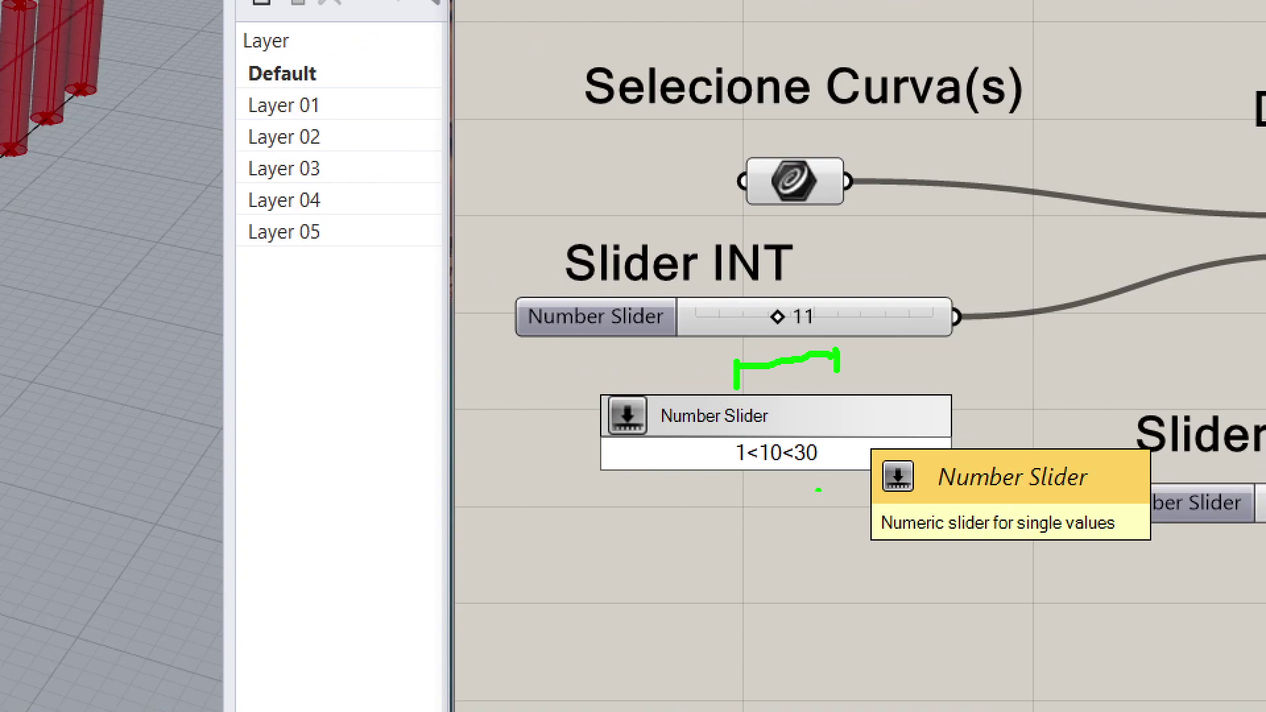
{"action": "mouse_move", "coordinate": [759, 495]}
{"action": "left_mouse_down"}
{"action": "mouse_move", "coordinate": [782, 480]}
{"action": "mouse_move", "coordinate": [795, 499]}
{"action": "mouse_move", "coordinate": [786, 566]}
{"action": "left_mouse_up"}
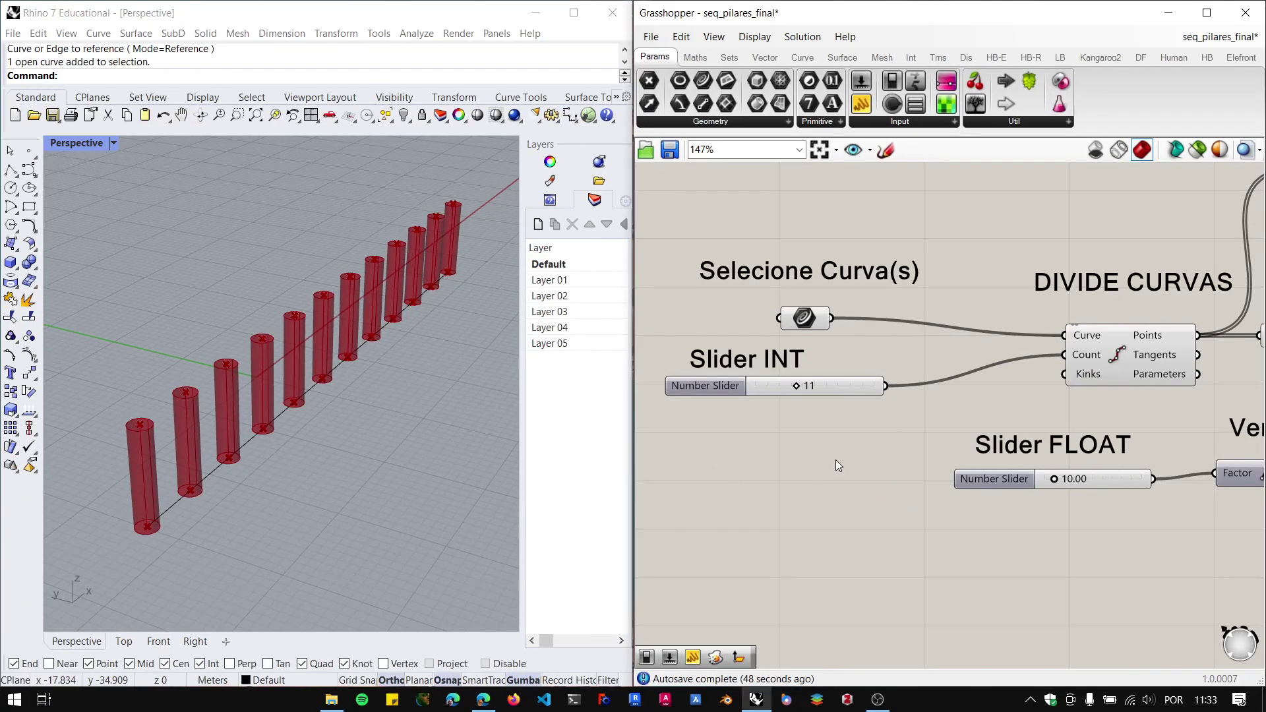
Create an integer number slider with the search shorthand 1<10<30 and connect it to the Divide Curve Count input.
{"action": "double_click", "coordinate": [859, 465]}
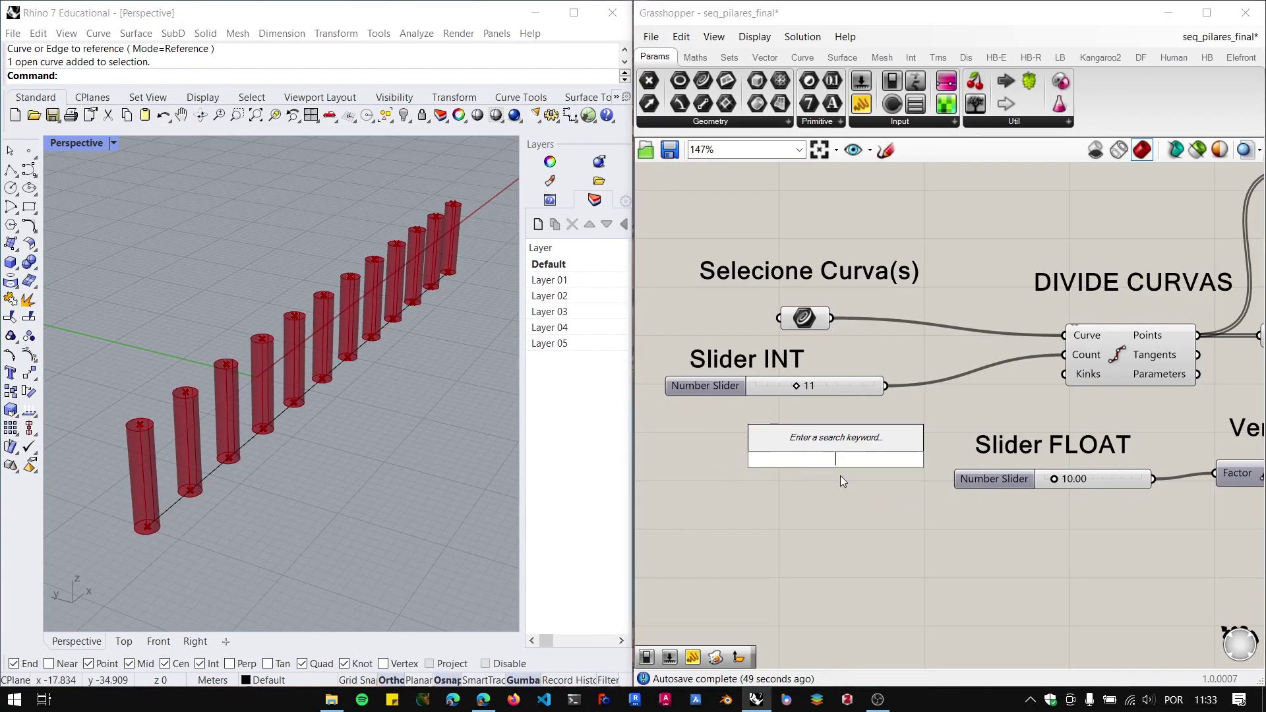
{"action": "type", "text": "1"}
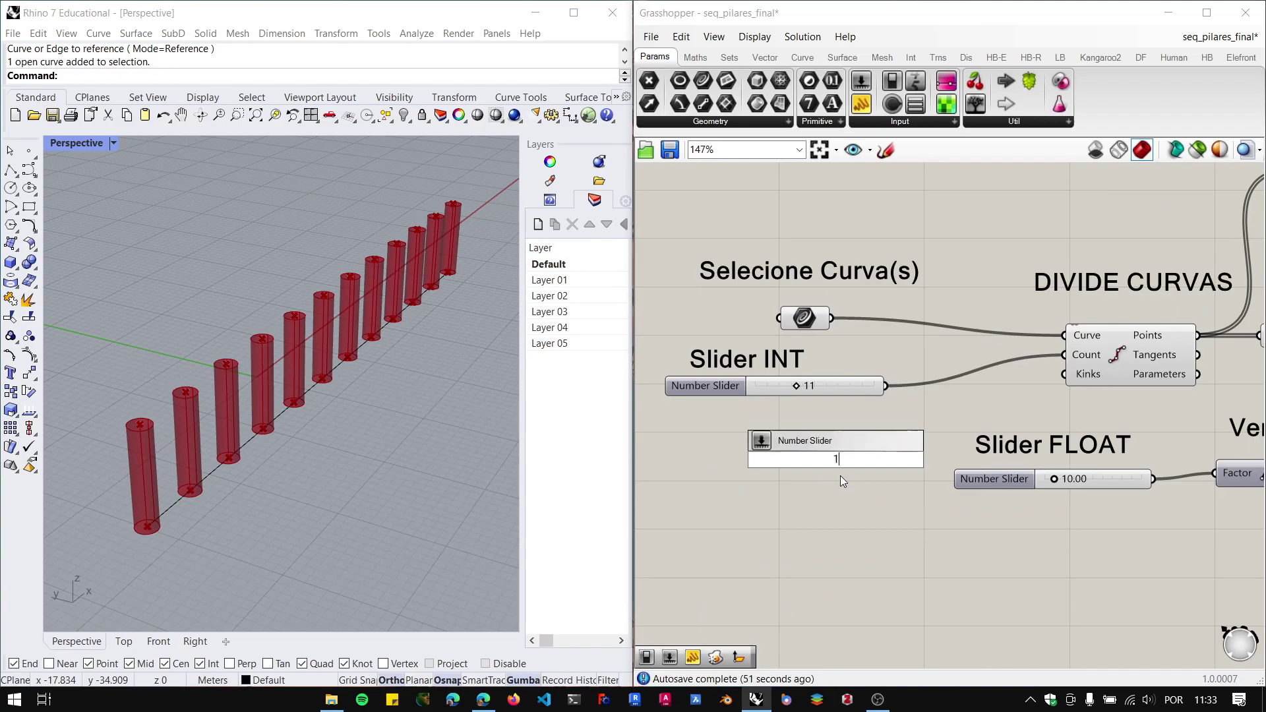
{"action": "type", "text": "<10<30"}
{"action": "key", "text": "Return"}
{"action": "left_click_drag", "start_coordinate": [808, 460], "coordinate": [756, 442]}
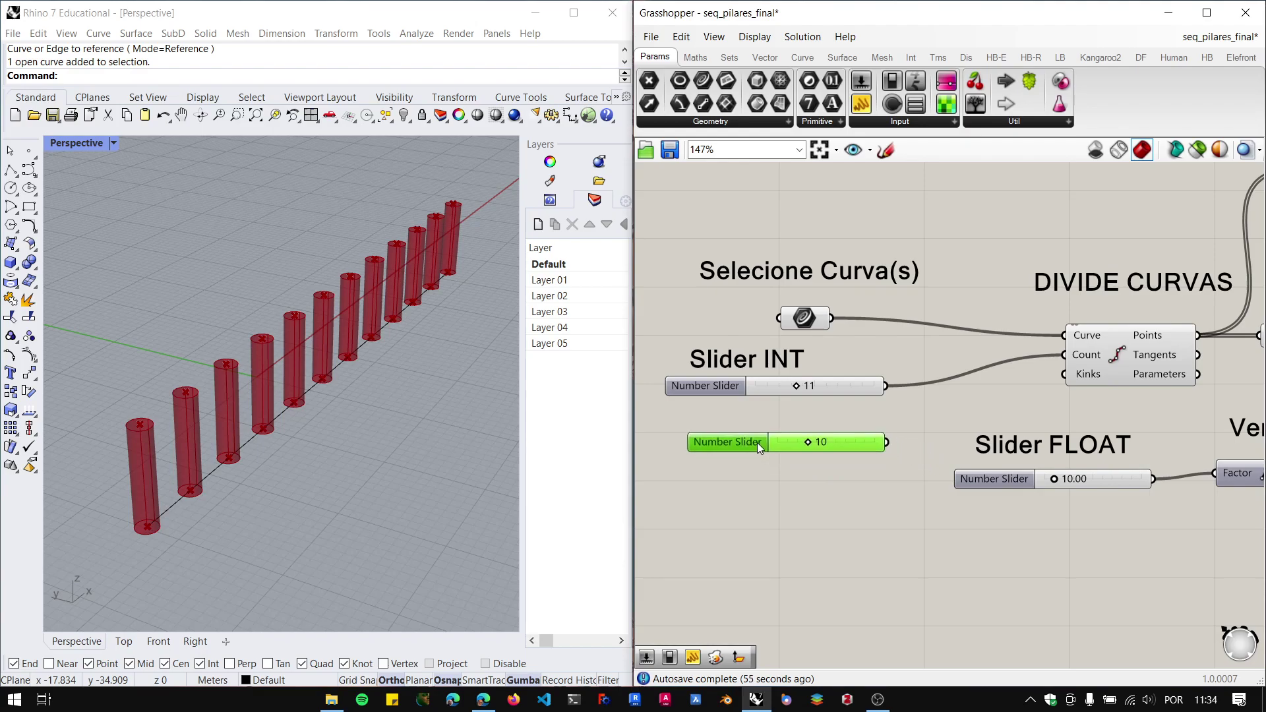
{"action": "left_click_drag", "start_coordinate": [885, 440], "coordinate": [1064, 354]}
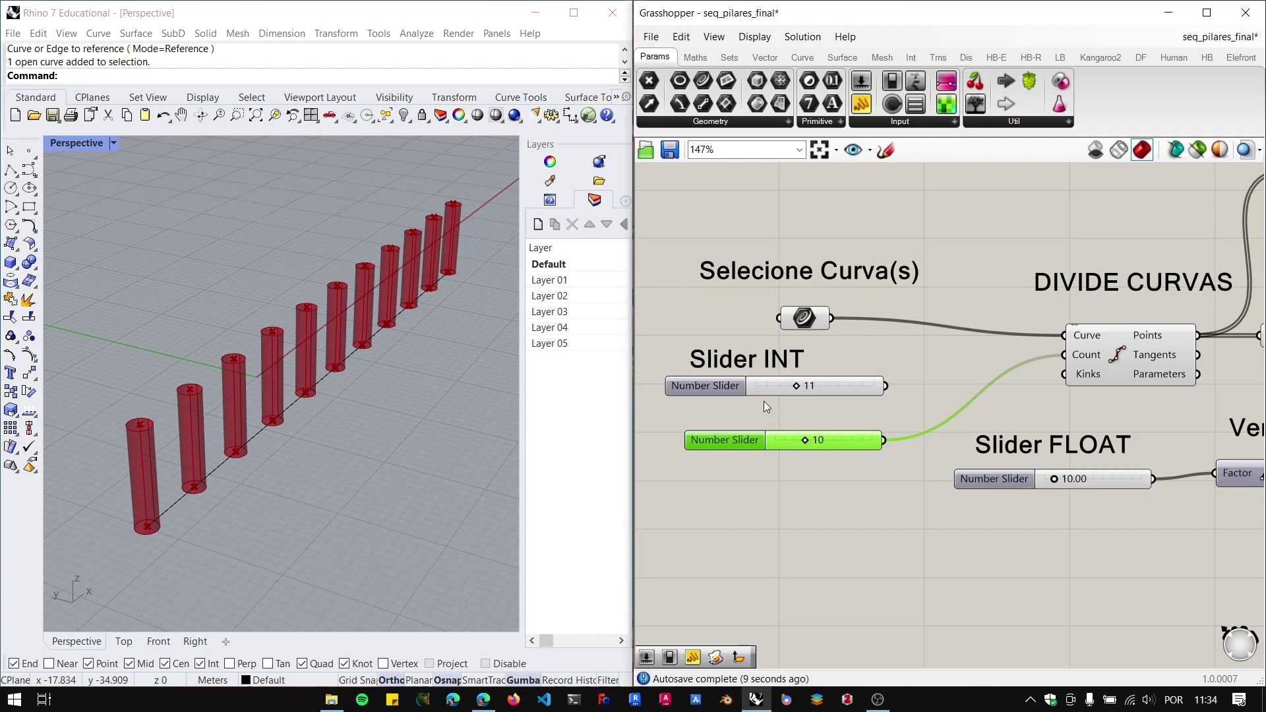
Delete the disconnected integer slider and move the connected slider set to 10 under the Slider INT label.
{"action": "left_click", "coordinate": [703, 393]}
{"action": "key", "text": "Delete"}
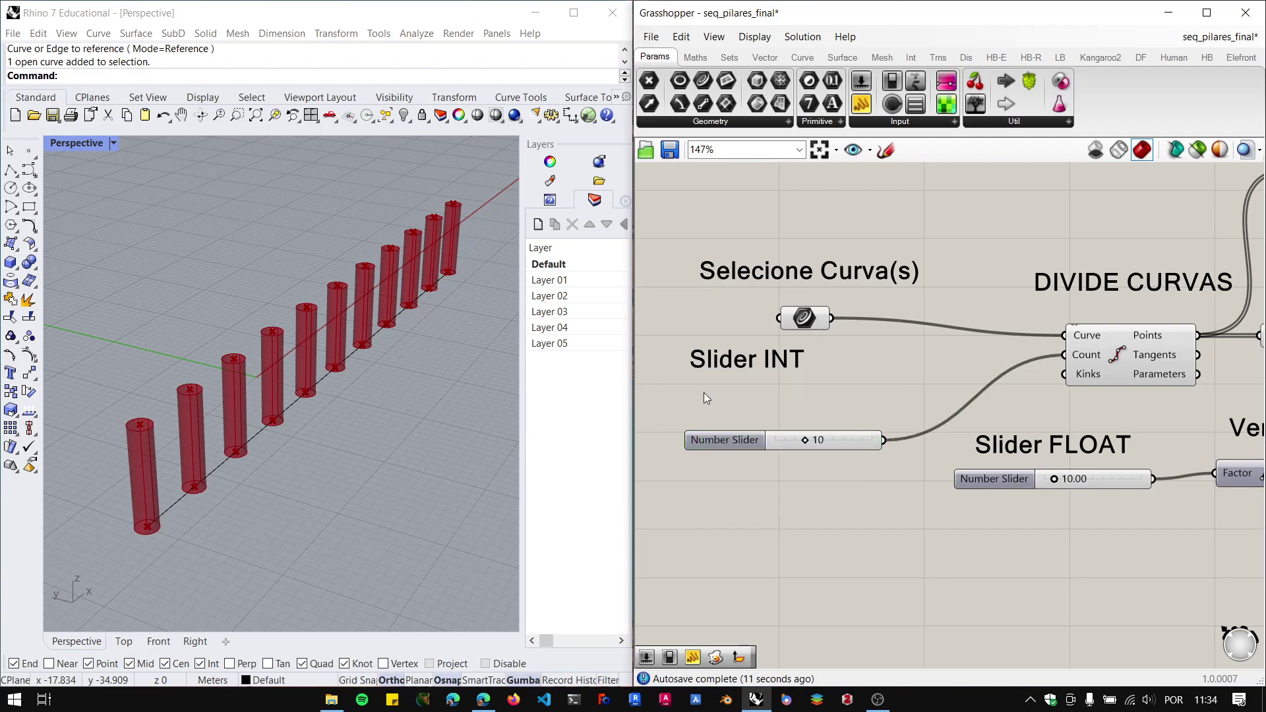
{"action": "left_click_drag", "start_coordinate": [712, 445], "coordinate": [686, 386]}
{"action": "left_click", "coordinate": [772, 460]}
Set the integer slider feeding the Divide Curve count to its minimum of 1, and finally to its maximum of 30.
{"action": "scroll", "coordinate": [760, 495], "scroll_direction": "down", "scroll_amount": 3}
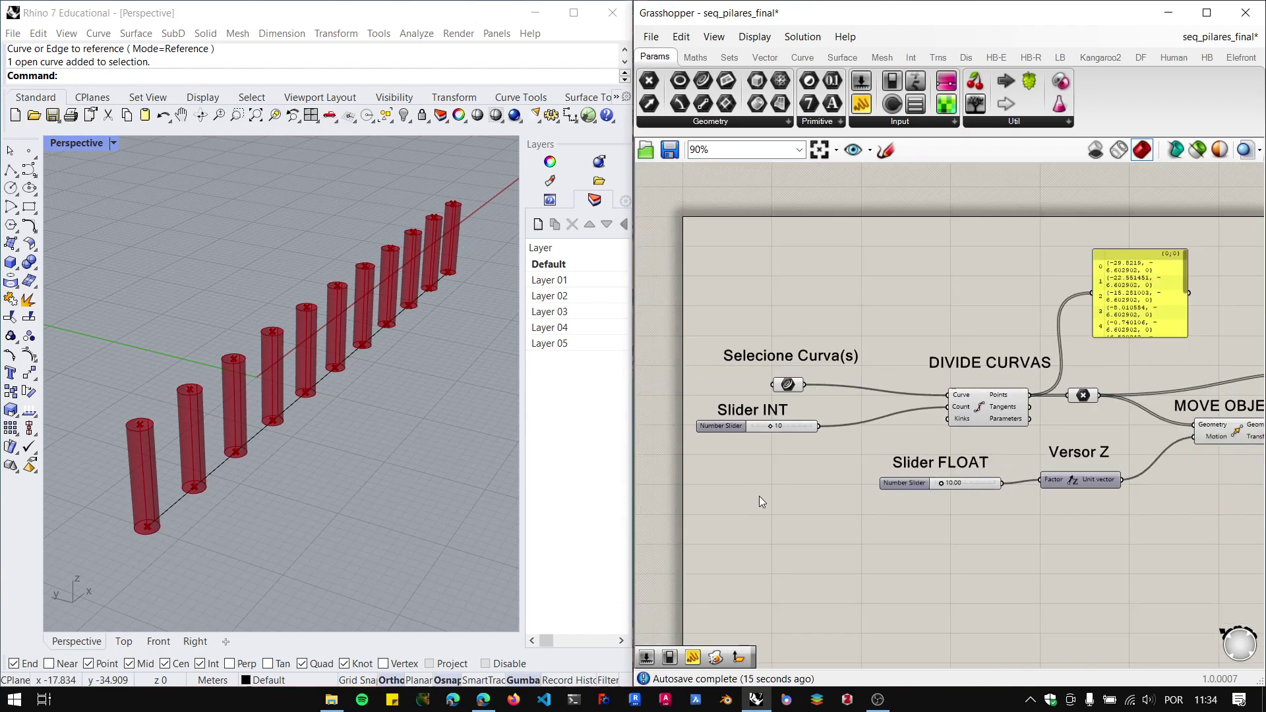
{"action": "scroll", "coordinate": [1106, 519], "scroll_direction": "up", "scroll_amount": 2}
{"action": "right_click_drag", "start_coordinate": [1101, 519], "coordinate": [1103, 508]}
{"action": "left_click", "coordinate": [598, 490]}
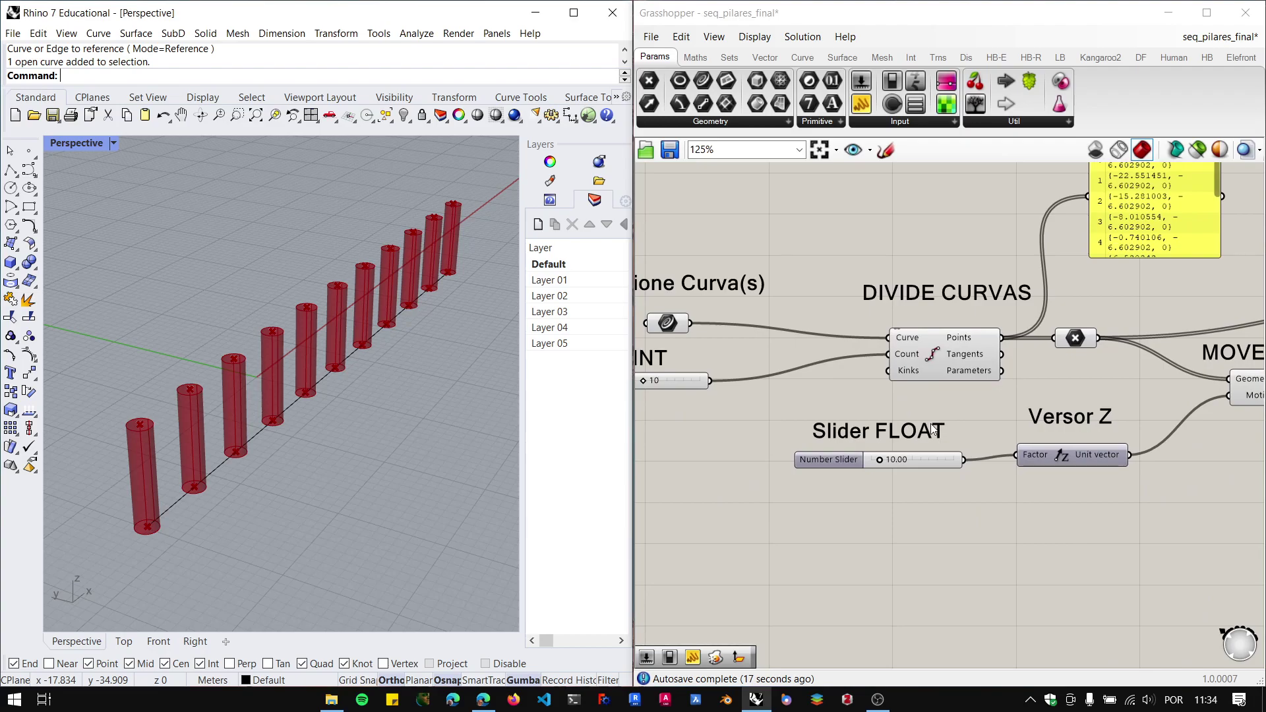
{"action": "right_click_drag", "start_coordinate": [930, 424], "coordinate": [980, 449]}
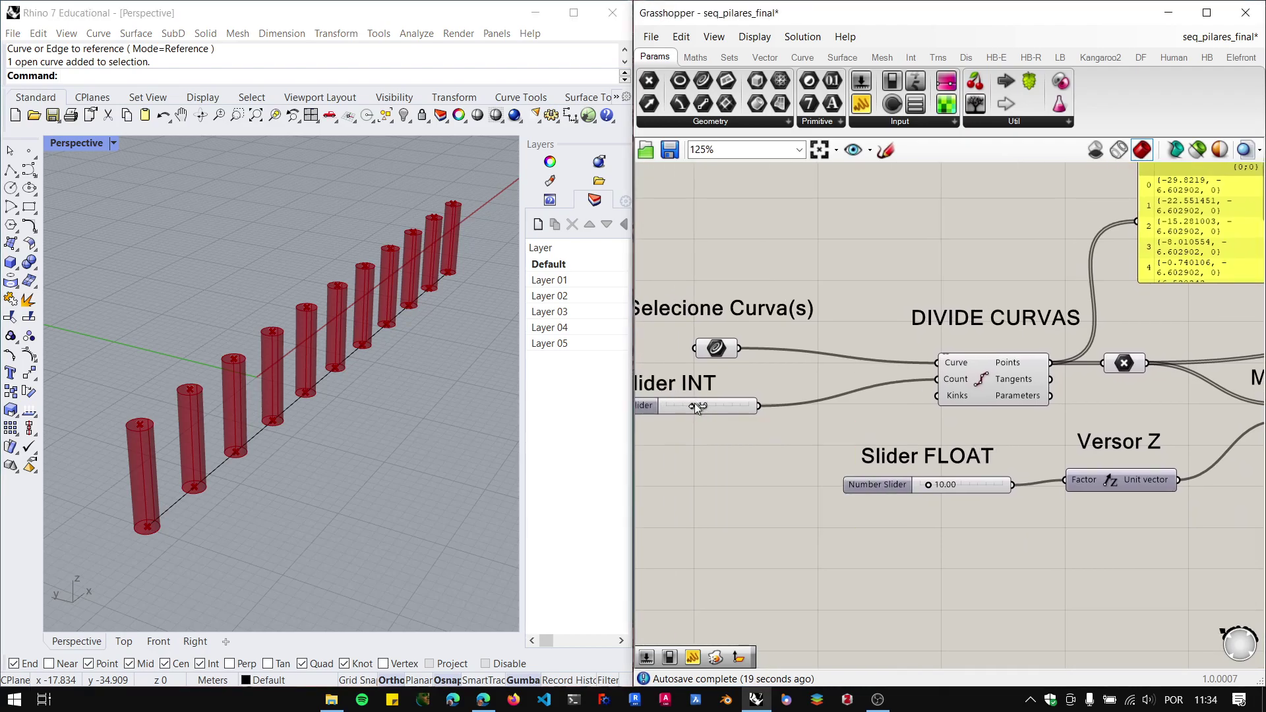
{"action": "left_click_drag", "start_coordinate": [697, 408], "coordinate": [652, 409]}
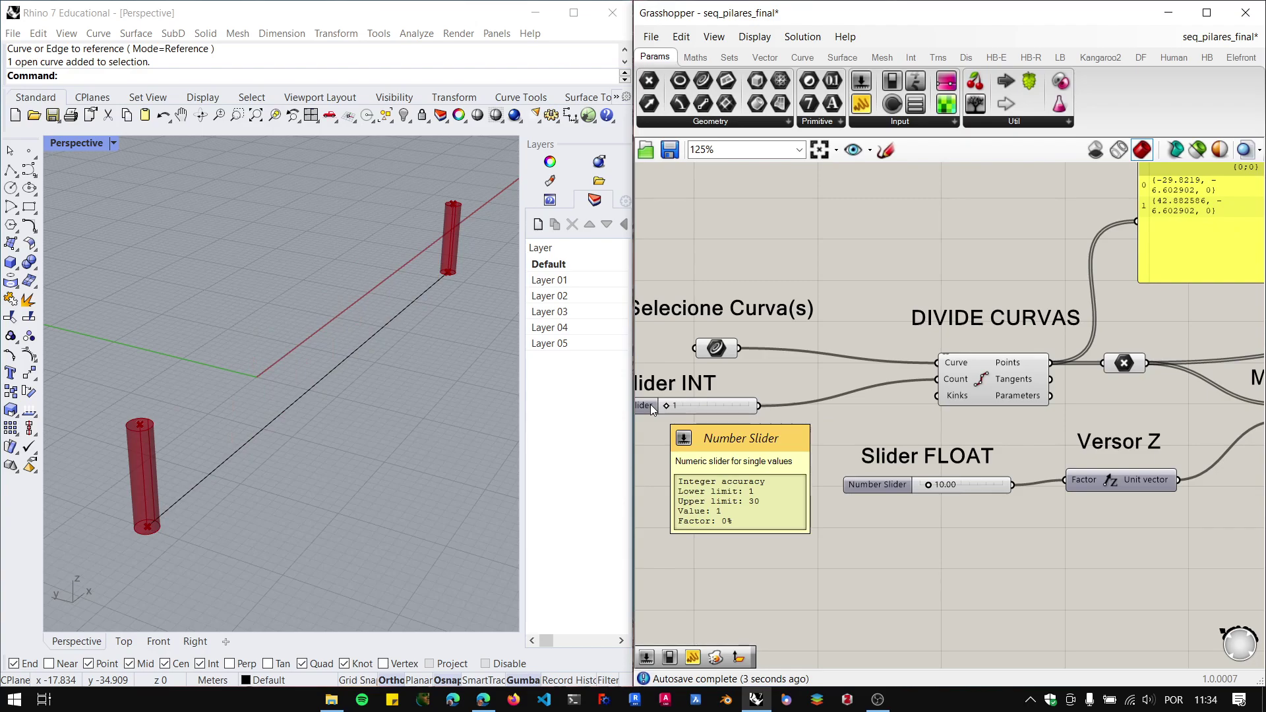
{"action": "left_click_drag", "start_coordinate": [668, 406], "coordinate": [758, 408]}
Select the pillars' base curve in the Rhino Perspective viewport and stretch its negative-X end point to about x -38.4.
{"action": "scroll", "coordinate": [185, 420], "scroll_direction": "up", "scroll_amount": 3}
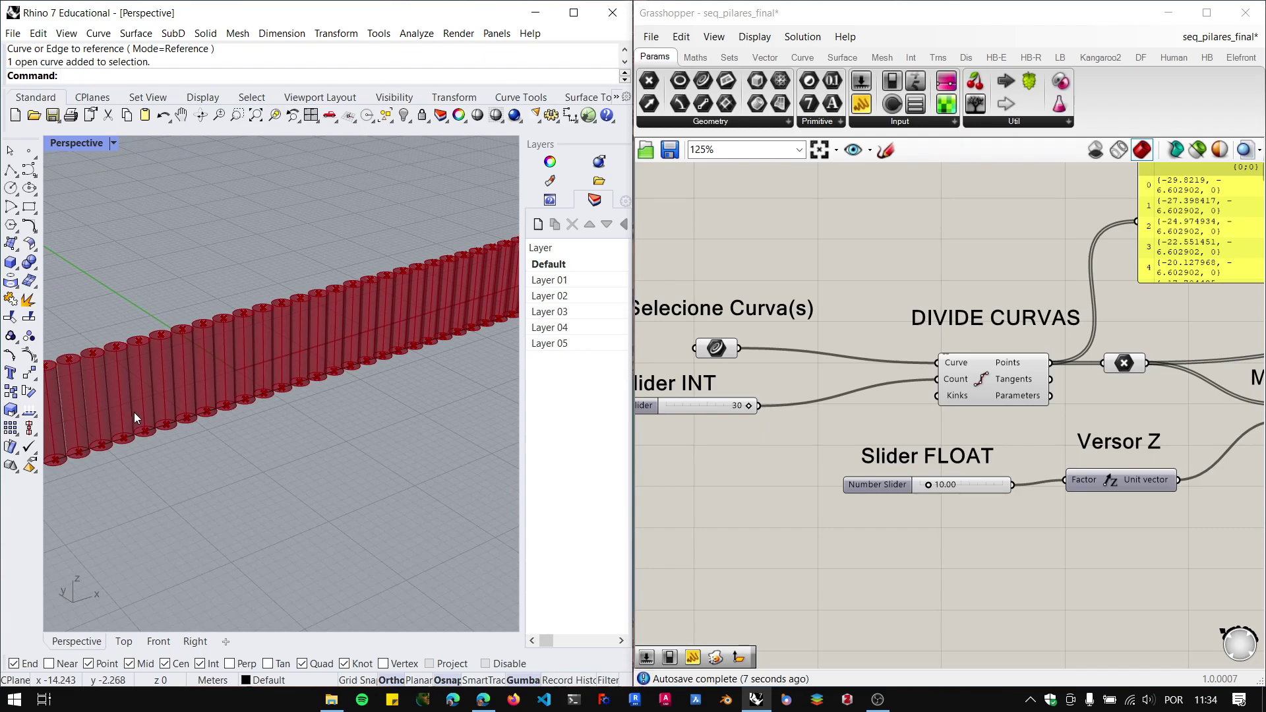
{"action": "scroll", "coordinate": [330, 418], "scroll_direction": "down", "scroll_amount": 5}
{"action": "left_click", "coordinate": [310, 387]}
{"action": "right_click_drag", "start_coordinate": [308, 385], "coordinate": [226, 406]}
{"action": "scroll", "coordinate": [266, 418], "scroll_direction": "down", "scroll_amount": 2}
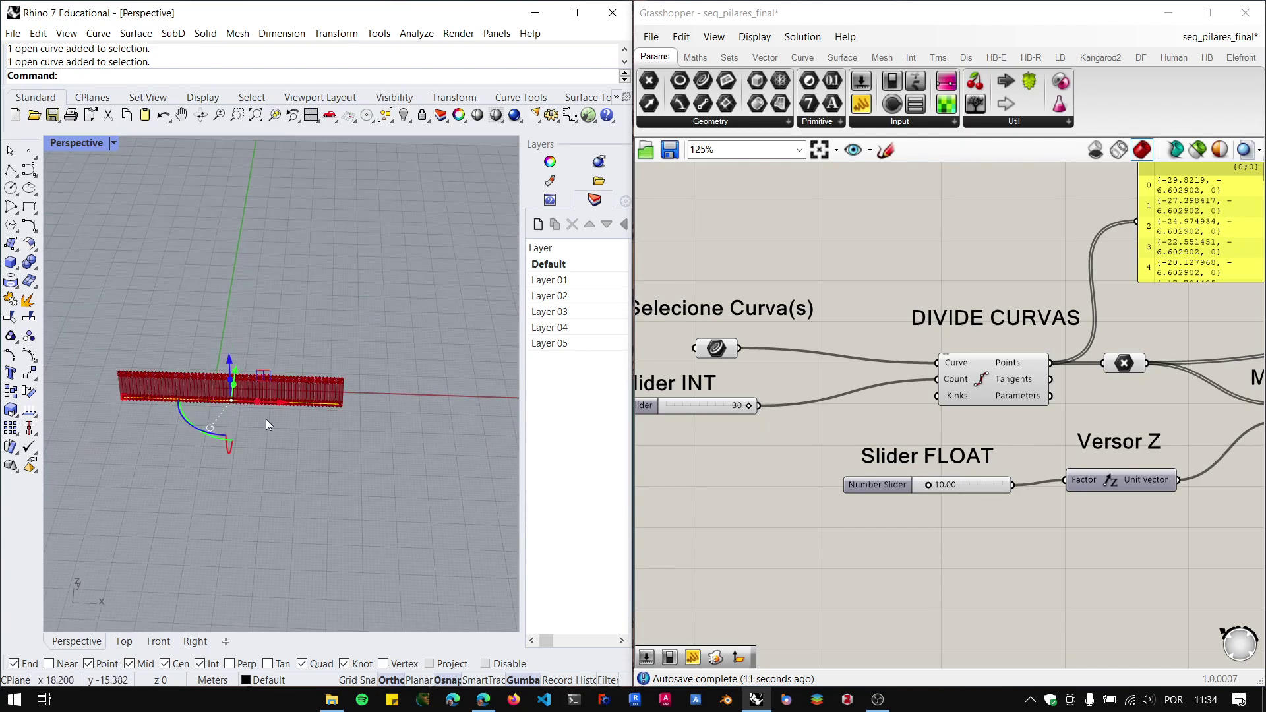
{"action": "scroll", "coordinate": [290, 418], "scroll_direction": "up", "scroll_amount": 2}
{"action": "scroll", "coordinate": [296, 412], "scroll_direction": "down", "scroll_amount": 2}
{"action": "scroll", "coordinate": [279, 434], "scroll_direction": "down", "scroll_amount": 1}
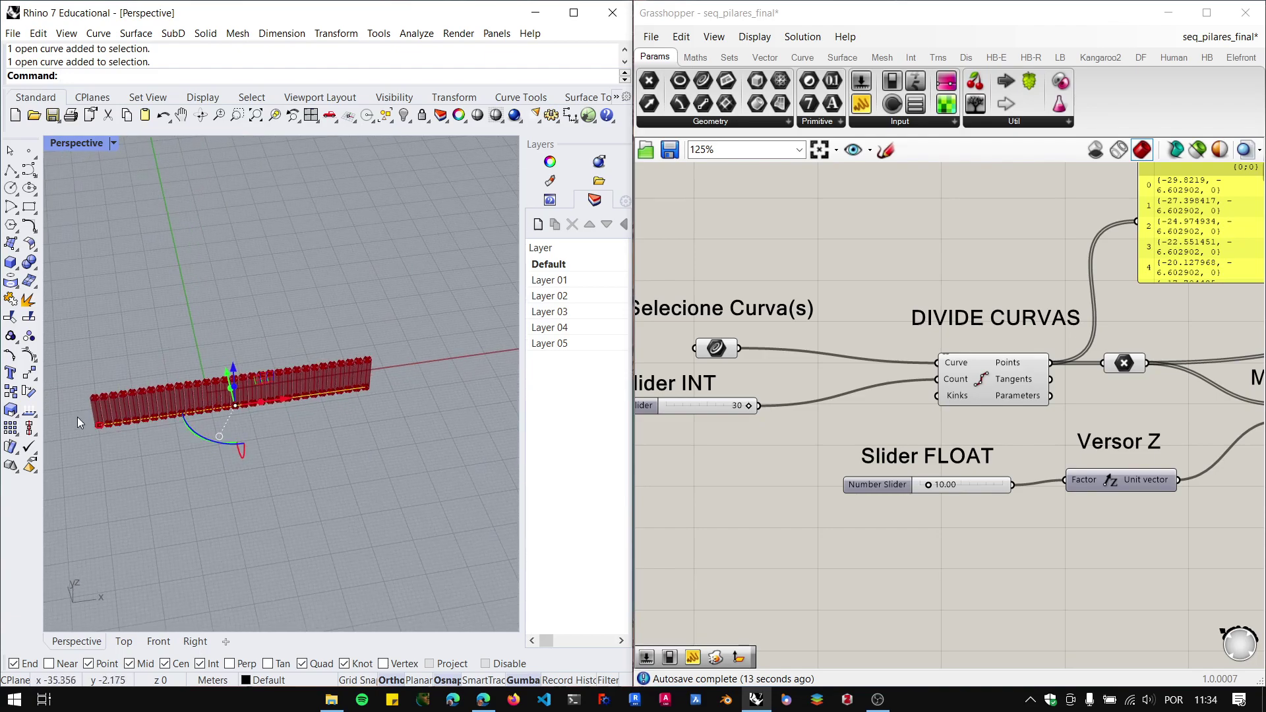
{"action": "left_click_drag", "start_coordinate": [98, 425], "coordinate": [70, 443]}
Extend the base curve's negative-X end point further to about x -77 and deselect the curve.
{"action": "scroll", "coordinate": [362, 454], "scroll_direction": "down", "scroll_amount": 5}
{"action": "scroll", "coordinate": [210, 455], "scroll_direction": "up", "scroll_amount": 6}
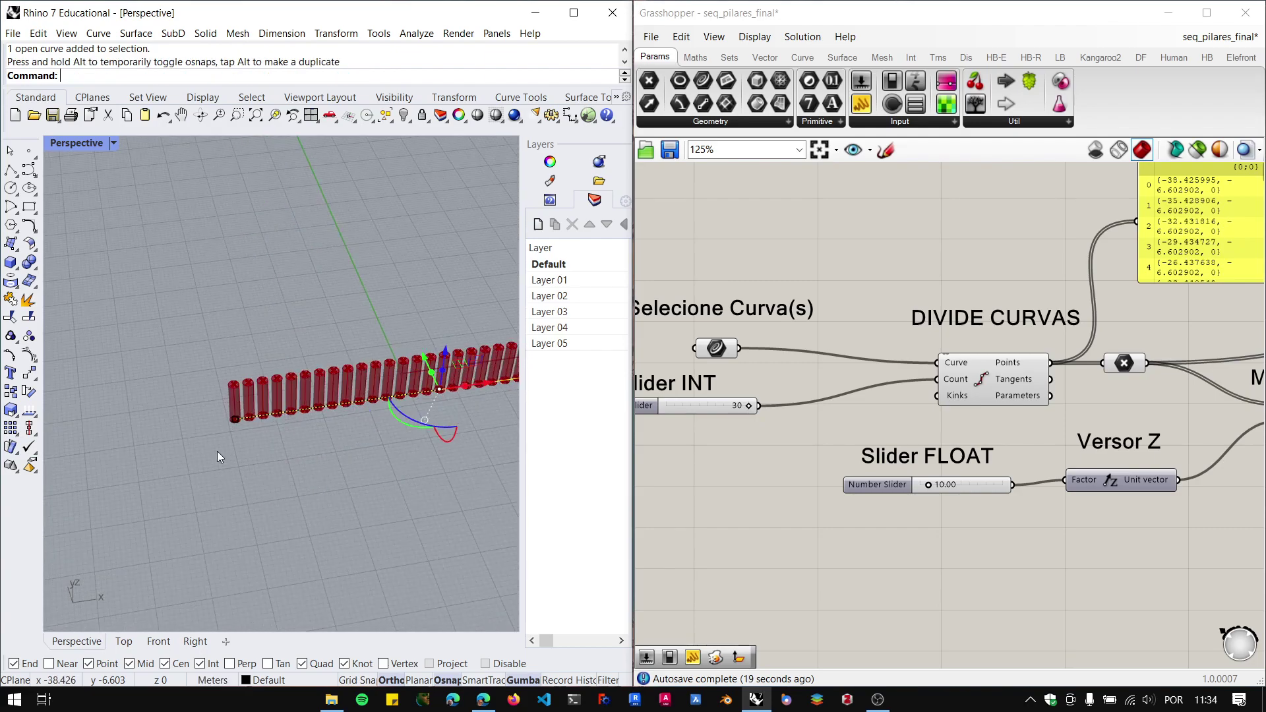
{"action": "scroll", "coordinate": [219, 456], "scroll_direction": "up", "scroll_amount": 2}
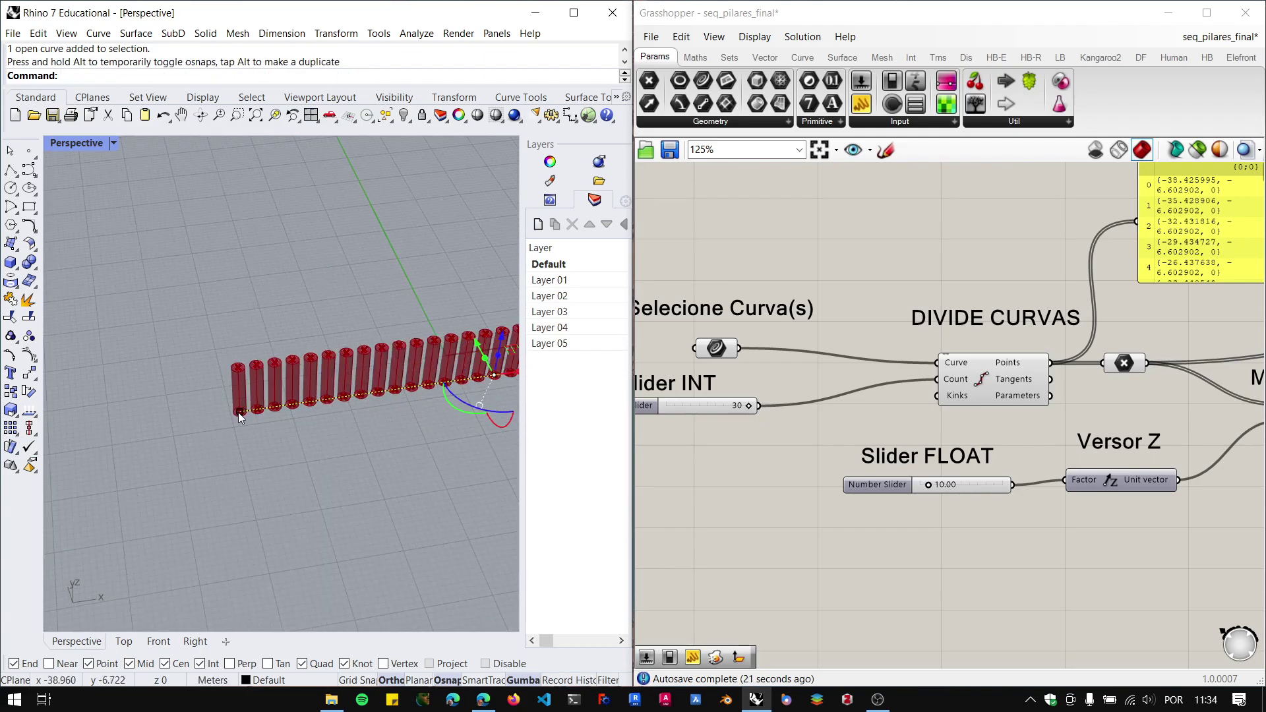
{"action": "scroll", "coordinate": [239, 417], "scroll_direction": "down", "scroll_amount": 3}
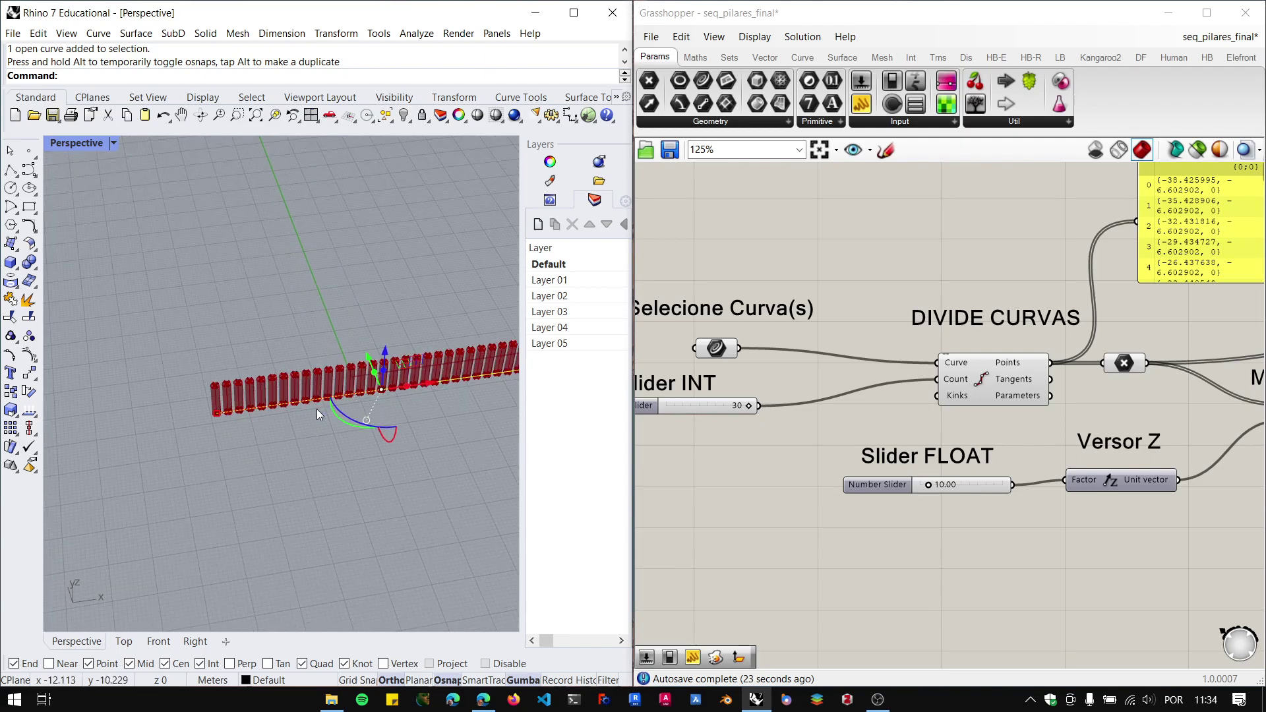
{"action": "left_click_drag", "start_coordinate": [214, 413], "coordinate": [63, 432]}
{"action": "scroll", "coordinate": [322, 507], "scroll_direction": "down", "scroll_amount": 2}
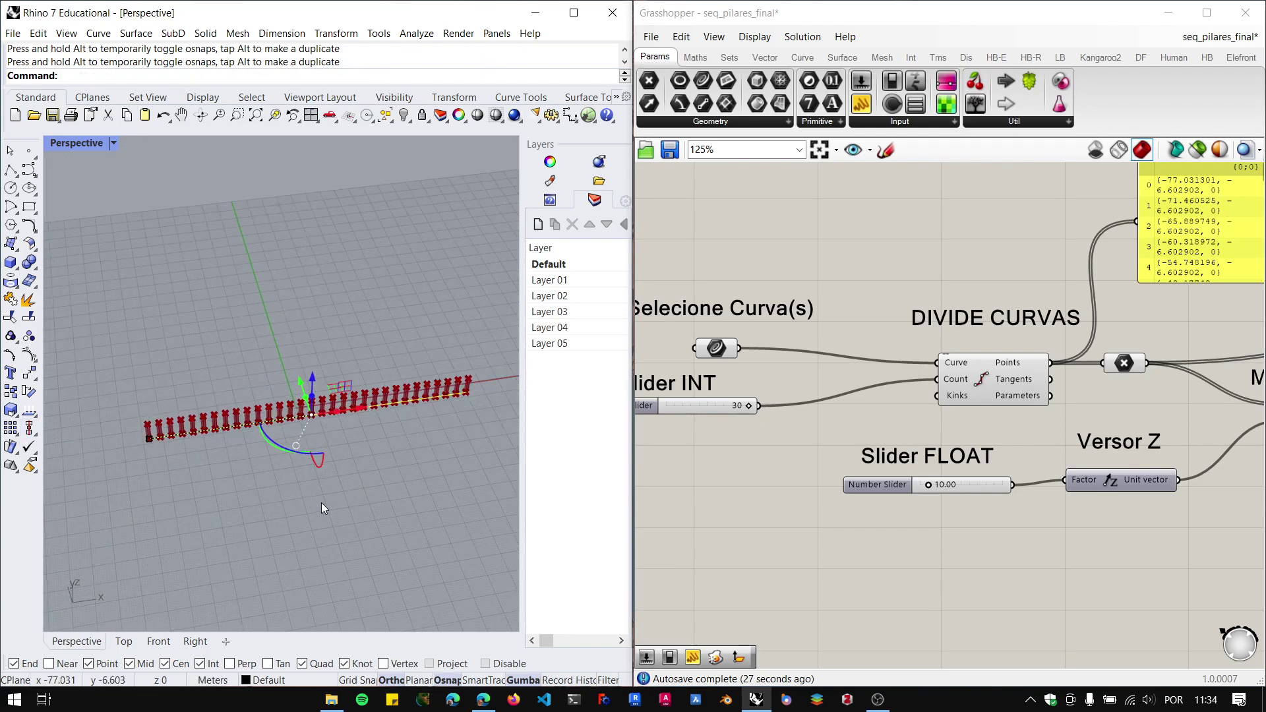
{"action": "right_click_drag", "start_coordinate": [345, 494], "coordinate": [433, 422]}
{"action": "scroll", "coordinate": [429, 422], "scroll_direction": "up", "scroll_amount": 3}
{"action": "key", "text": "Escape"}
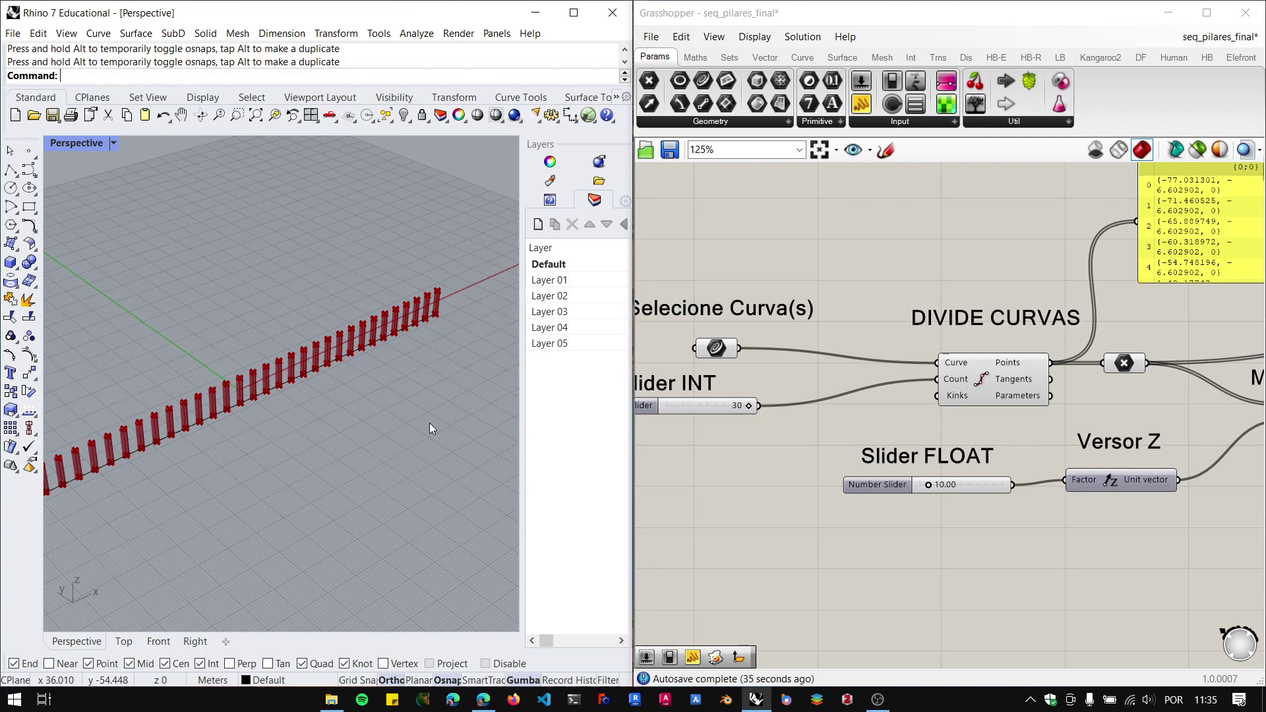
Review the Slider FLOAT component's rounding, digits and numeric domain in its settings, leaving them as they are.
{"action": "scroll", "coordinate": [814, 376], "scroll_direction": "down", "scroll_amount": 3}
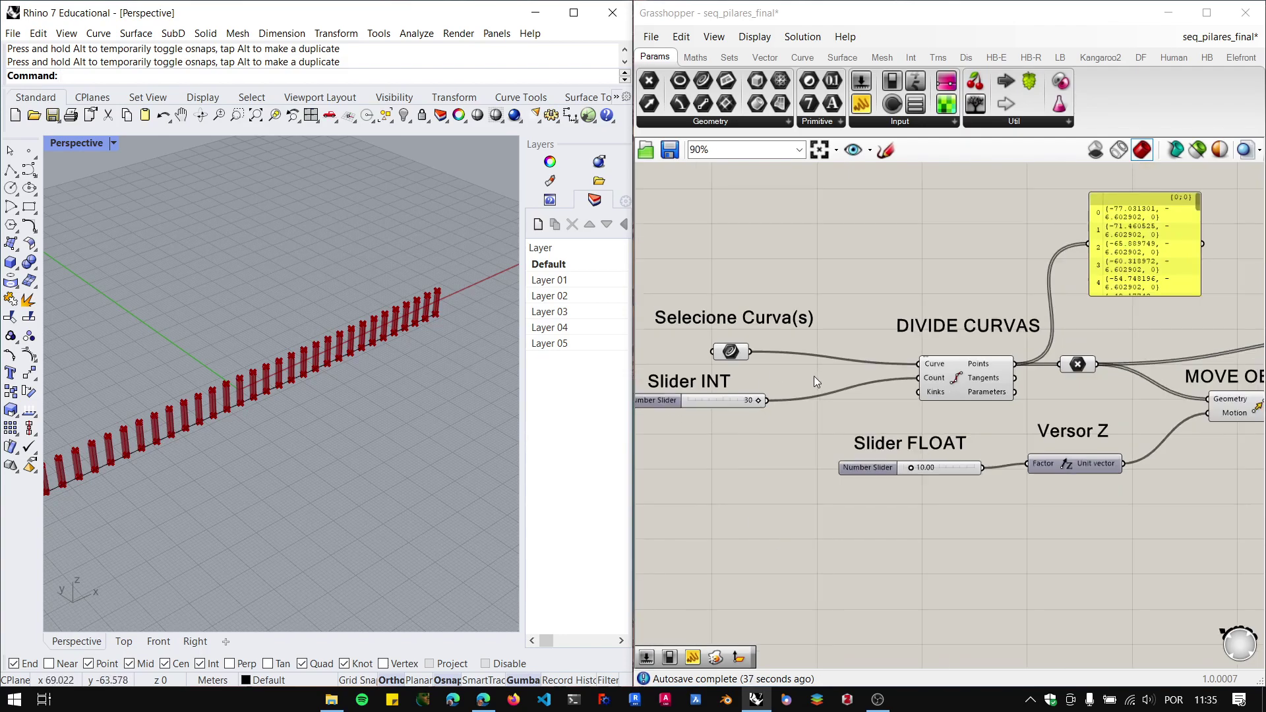
{"action": "scroll", "coordinate": [887, 405], "scroll_direction": "up", "scroll_amount": 3}
{"action": "scroll", "coordinate": [888, 406], "scroll_direction": "up", "scroll_amount": 3}
{"action": "left_click_drag", "start_coordinate": [944, 480], "coordinate": [829, 396]}
{"action": "left_click", "coordinate": [850, 435]}
{"action": "scroll", "coordinate": [911, 471], "scroll_direction": "down", "scroll_amount": 3}
{"action": "scroll", "coordinate": [817, 395], "scroll_direction": "up", "scroll_amount": 2}
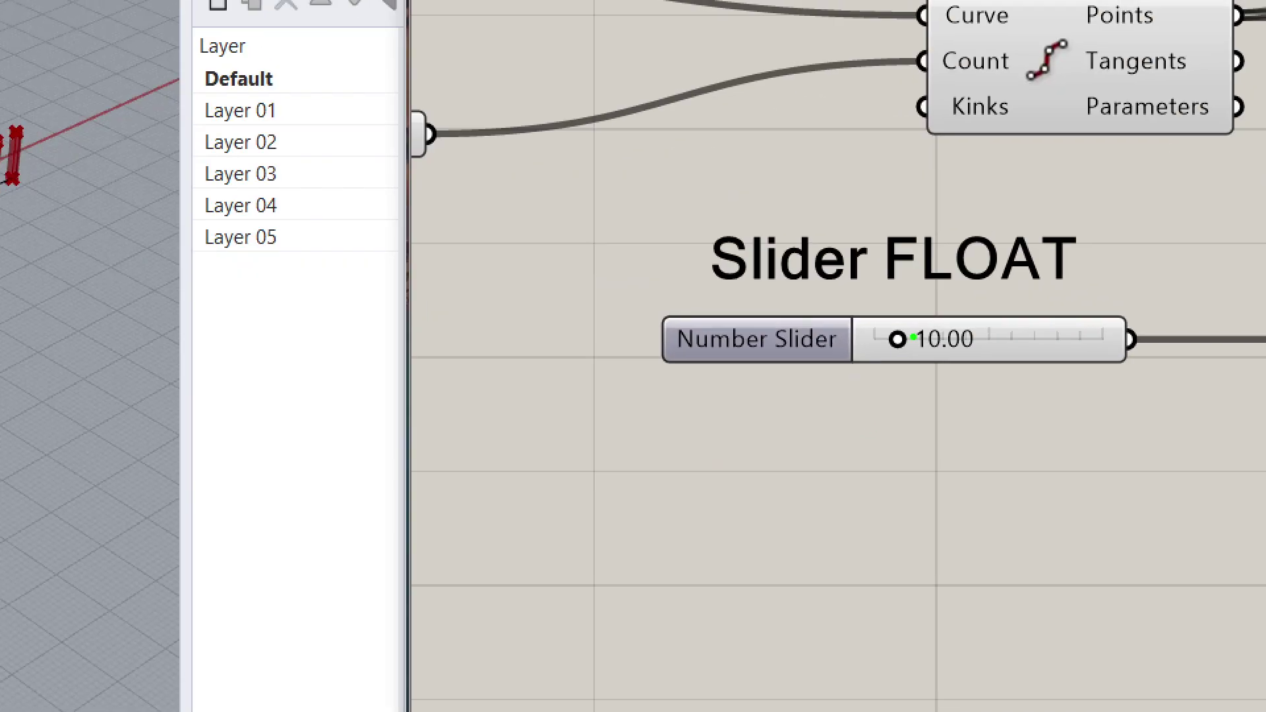
{"action": "mouse_move", "coordinate": [867, 369]}
{"action": "left_mouse_down"}
{"action": "mouse_move", "coordinate": [868, 420]}
{"action": "mouse_move", "coordinate": [1027, 345]}
{"action": "mouse_move", "coordinate": [901, 309]}
{"action": "left_mouse_up"}
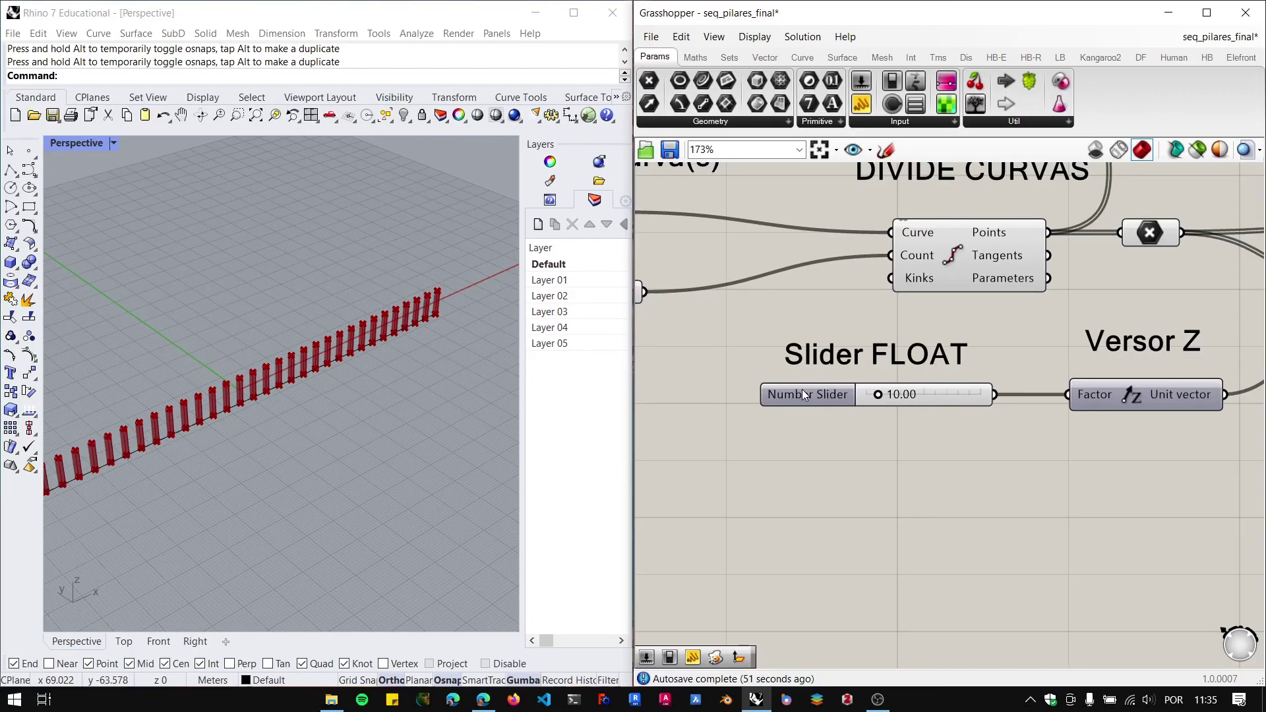
{"action": "double_click", "coordinate": [751, 325]}
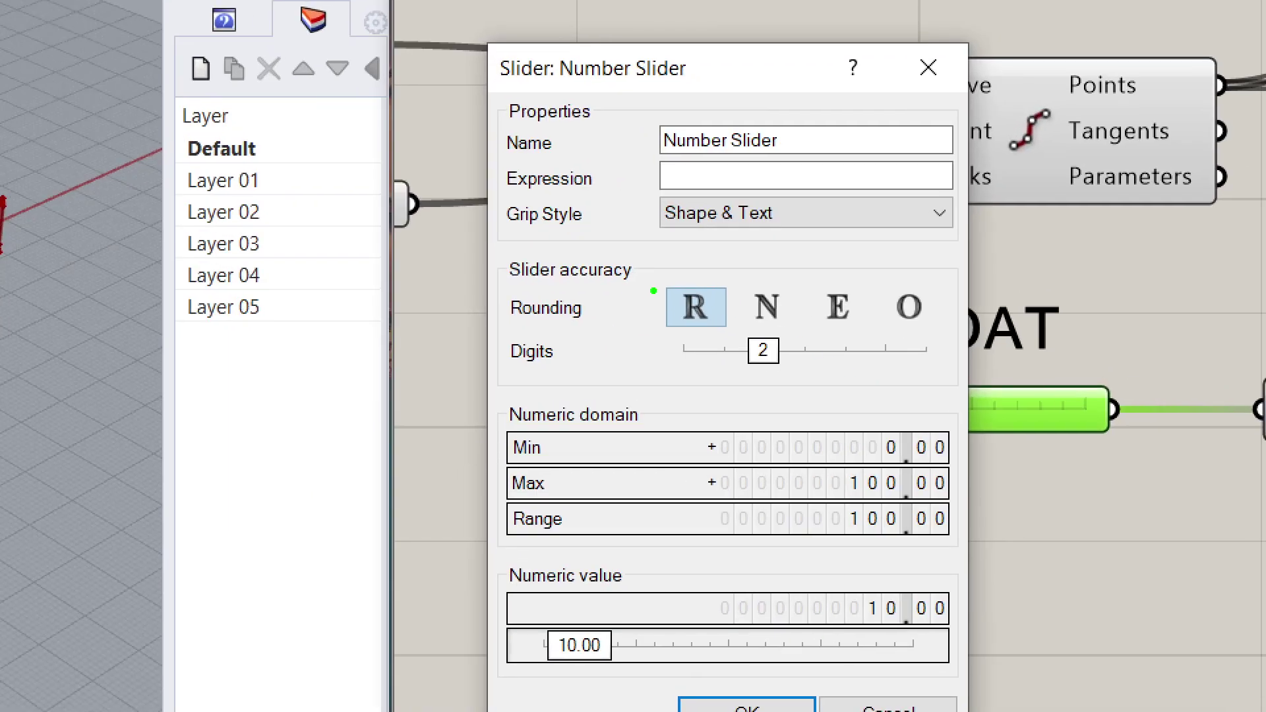
{"action": "mouse_move", "coordinate": [654, 285]}
{"action": "left_mouse_down"}
{"action": "mouse_move", "coordinate": [673, 346]}
{"action": "mouse_move", "coordinate": [745, 273]}
{"action": "mouse_move", "coordinate": [681, 271]}
{"action": "left_mouse_up"}
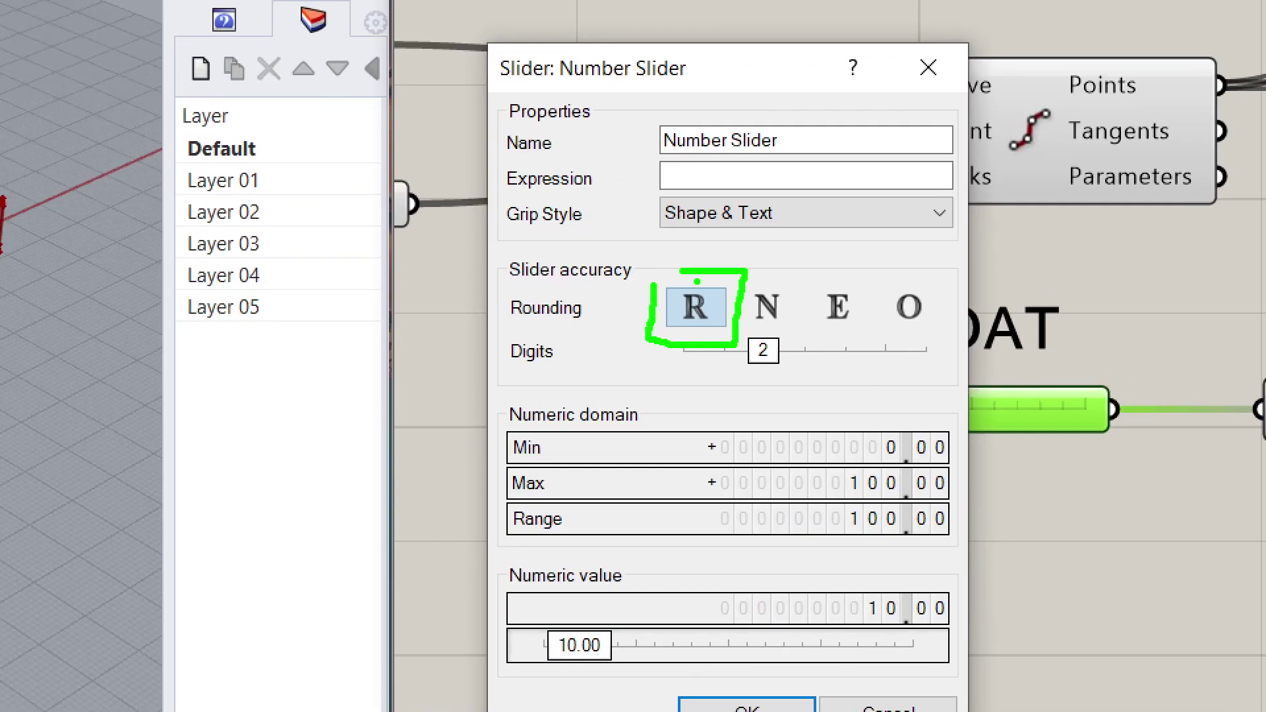
{"action": "mouse_move", "coordinate": [755, 387]}
{"action": "left_mouse_down"}
{"action": "mouse_move", "coordinate": [742, 324]}
{"action": "mouse_move", "coordinate": [728, 395]}
{"action": "mouse_move", "coordinate": [755, 399]}
{"action": "left_mouse_up"}
{"action": "left_click_drag", "start_coordinate": [852, 449], "coordinate": [875, 449]}
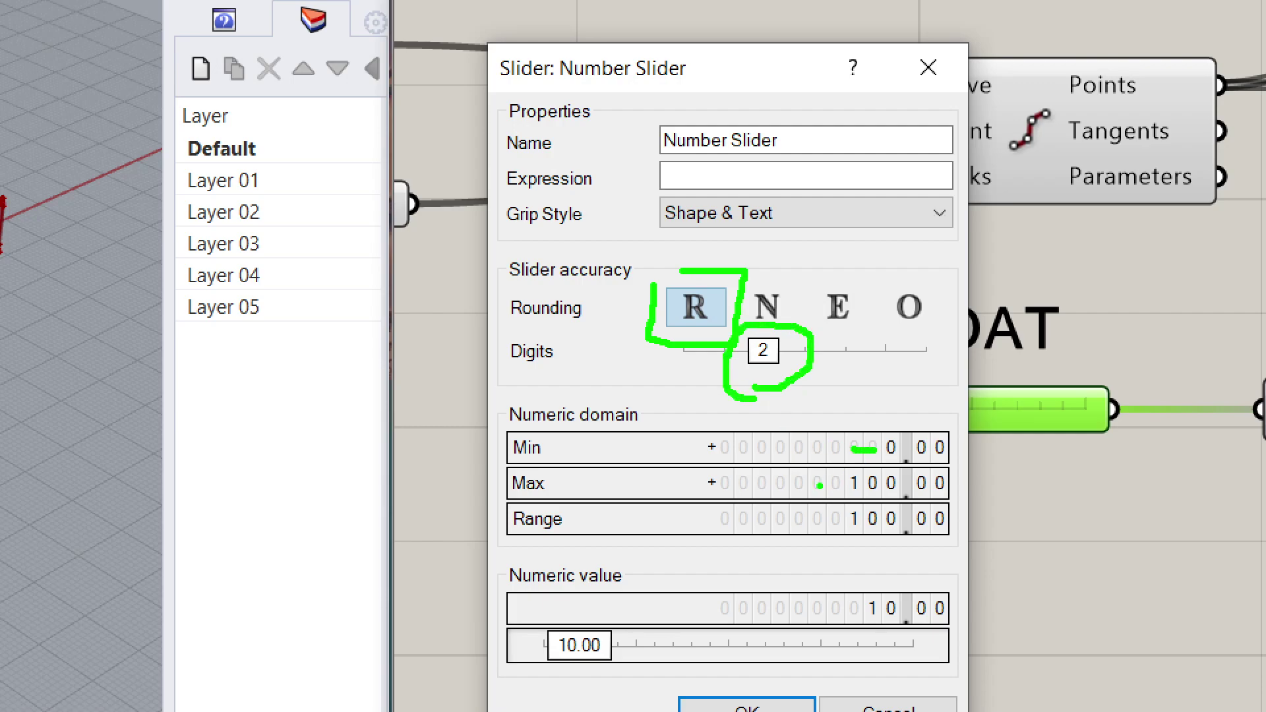
{"action": "left_click_drag", "start_coordinate": [820, 486], "coordinate": [828, 486]}
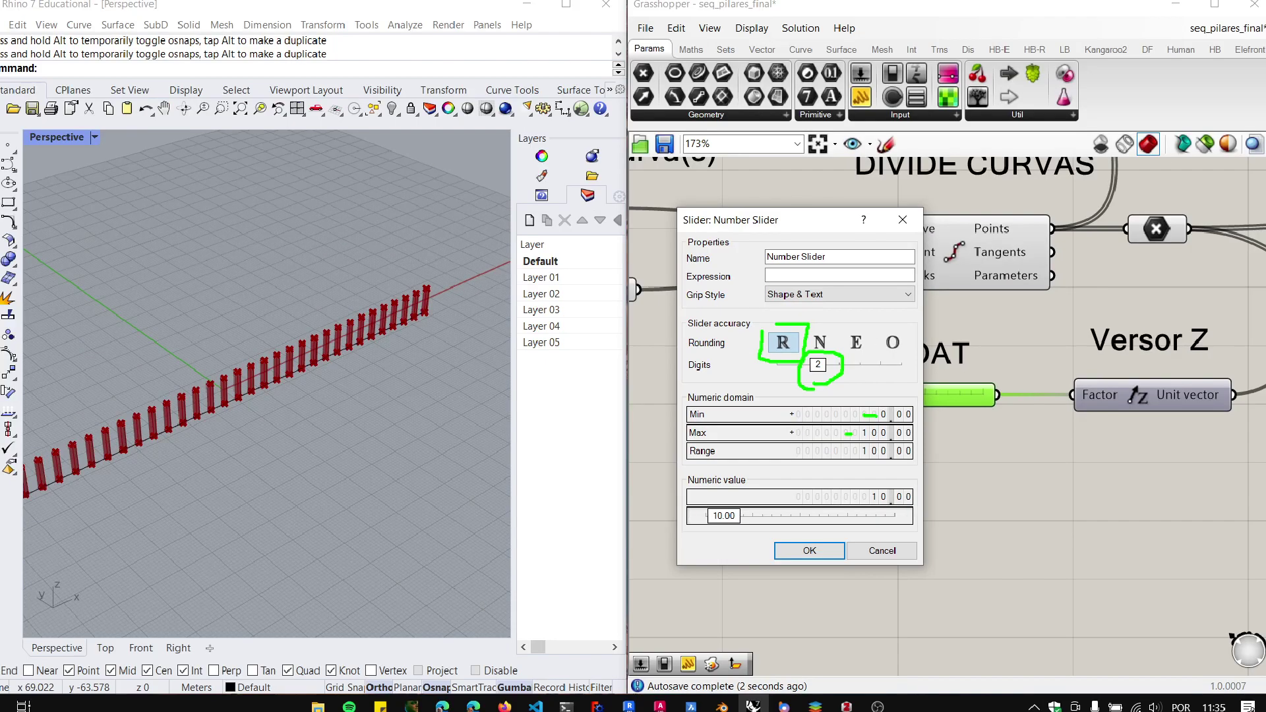
{"action": "left_click", "coordinate": [874, 549]}
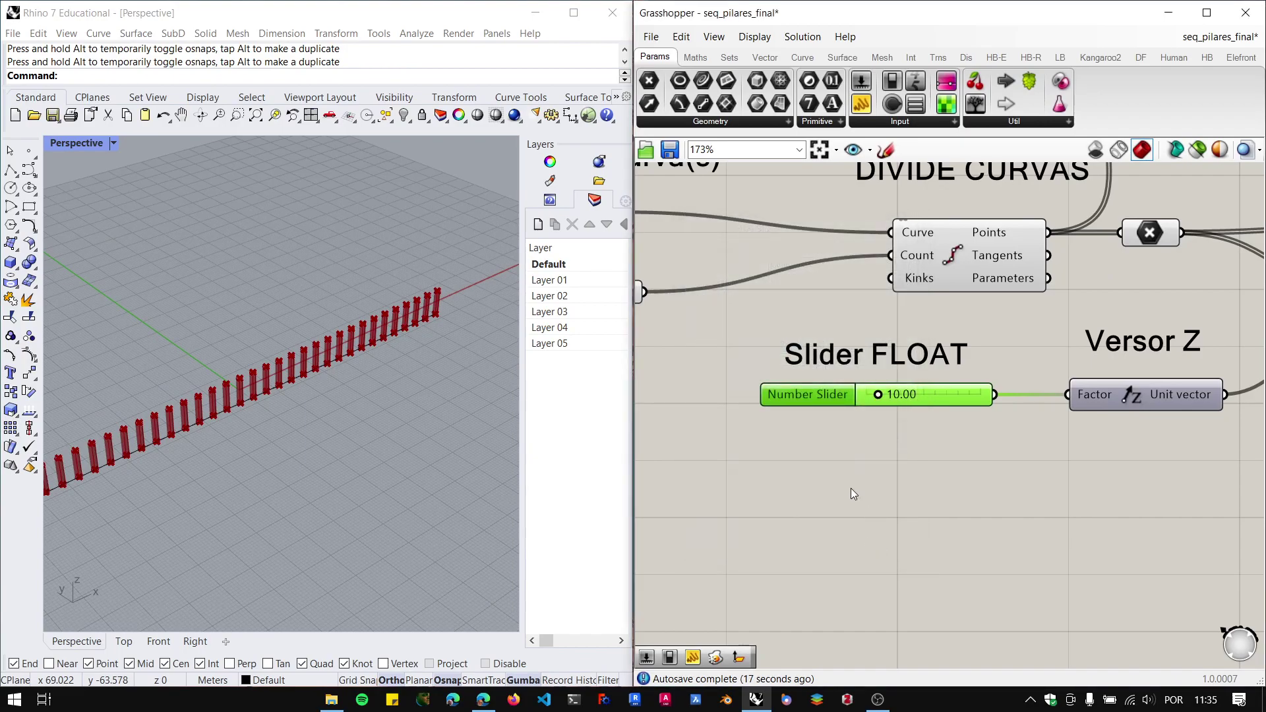
{"action": "double_click", "coordinate": [836, 488]}
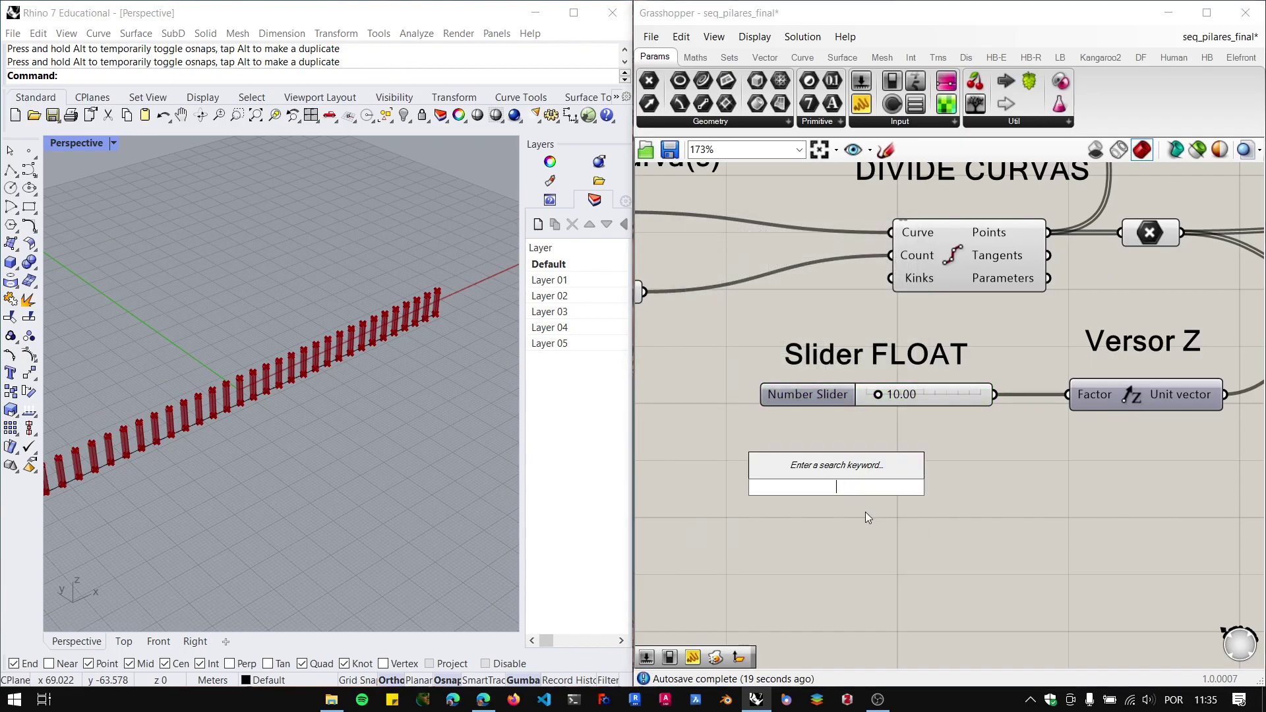
{"action": "type", "text": "0"}
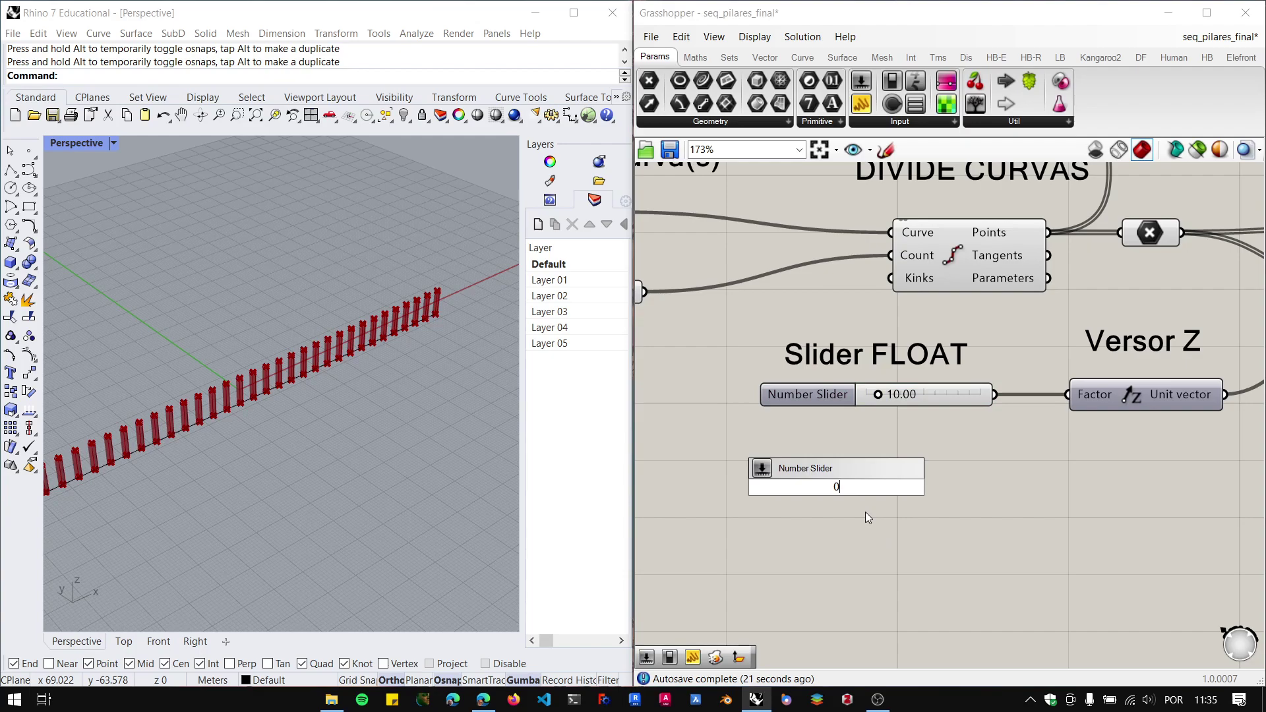
{"action": "type", "text": "<10<100"}
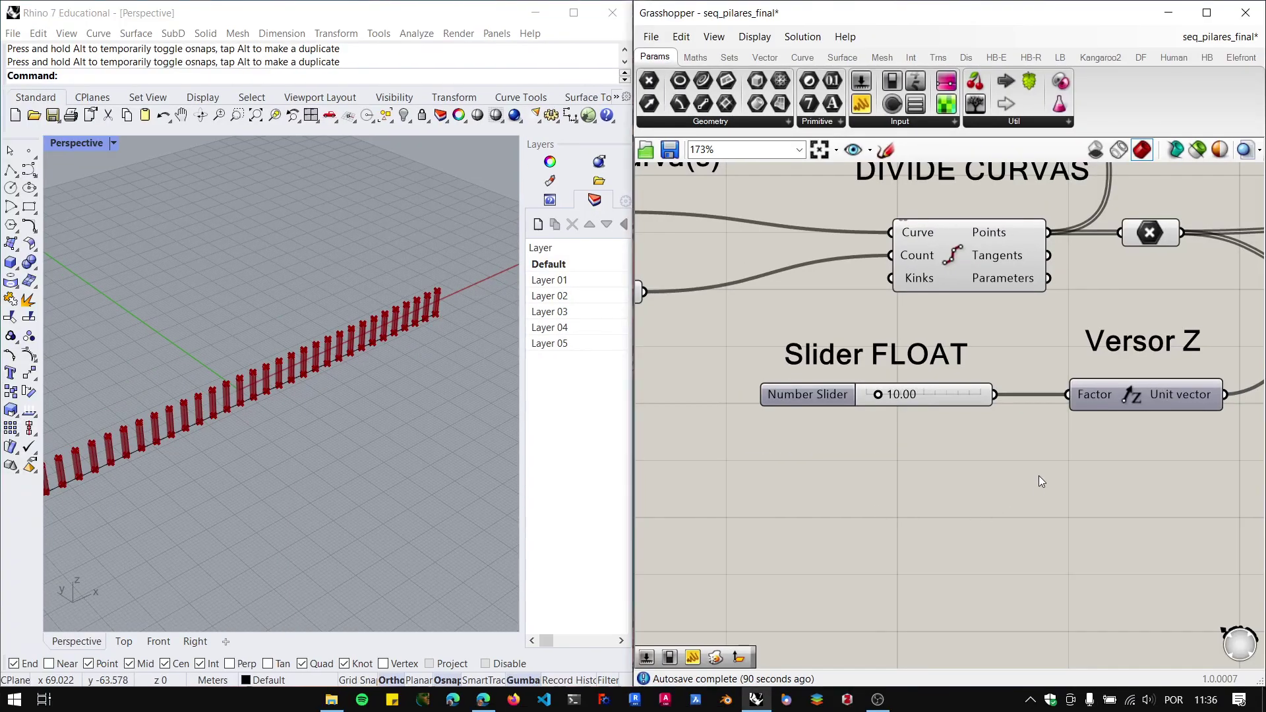
{"action": "double_click", "coordinate": [914, 499]}
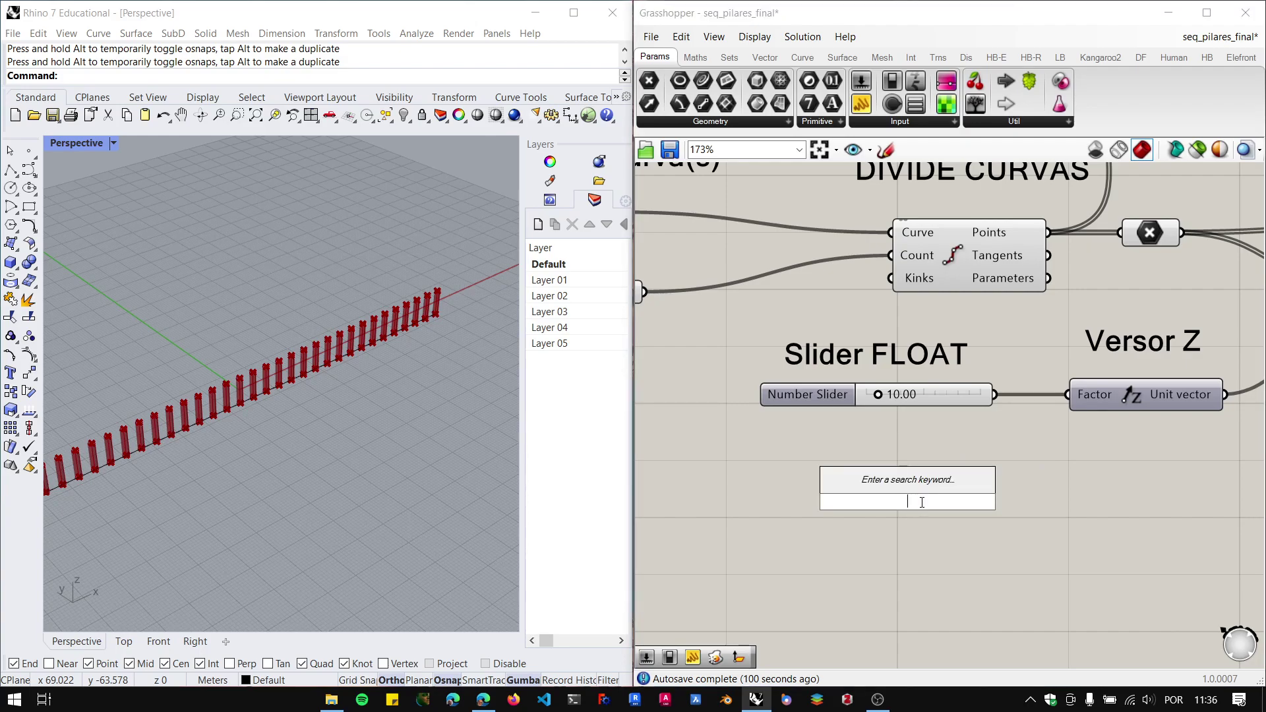
{"action": "type", "text": "10"}
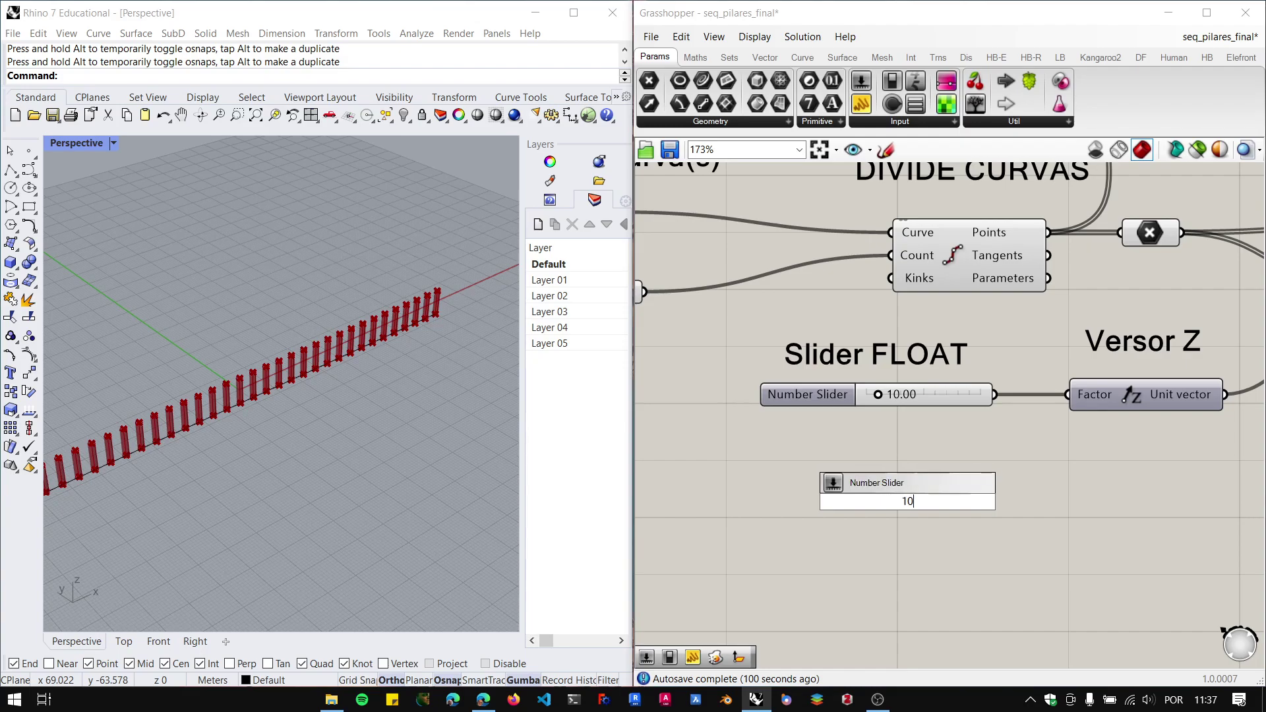
{"action": "key", "text": "BackSpace"}
{"action": "key", "text": "BackSpace"}
{"action": "type", "text": "0<10<100.00"}
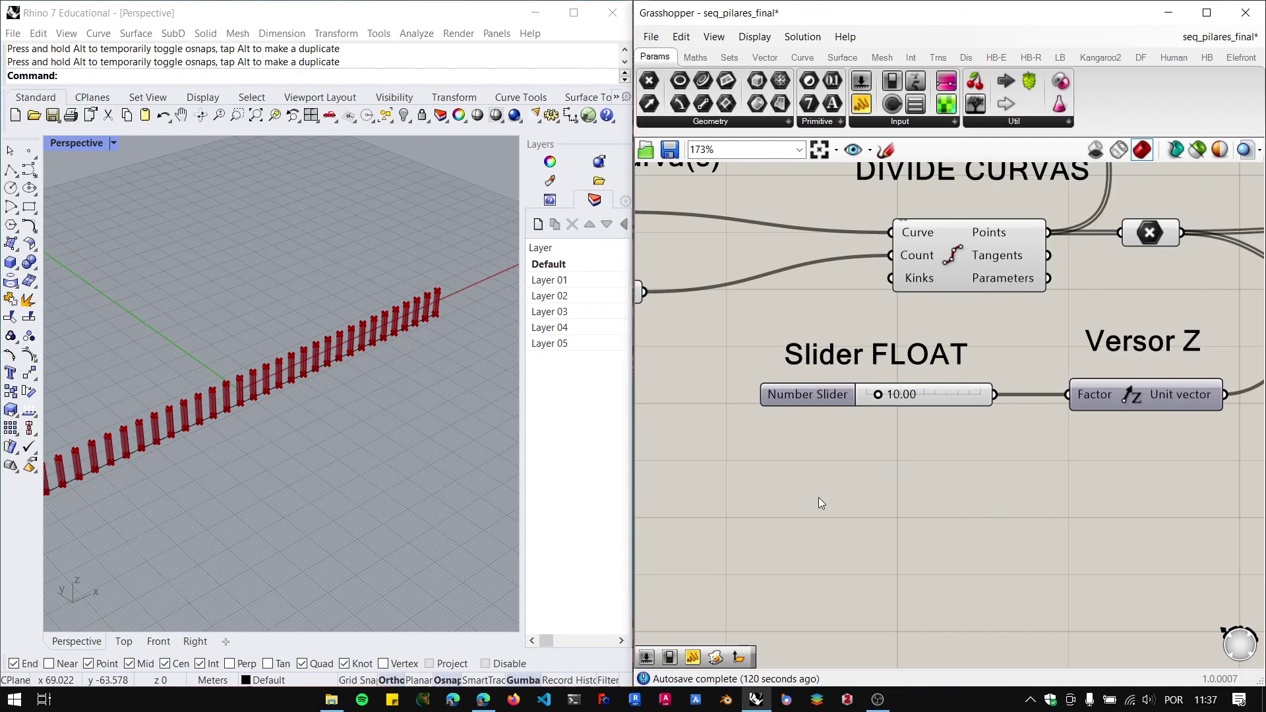
Create a float number slider below Slider FLOAT from the canvas search entry 0<10<100.00 and review its settings.
{"action": "double_click", "coordinate": [837, 491]}
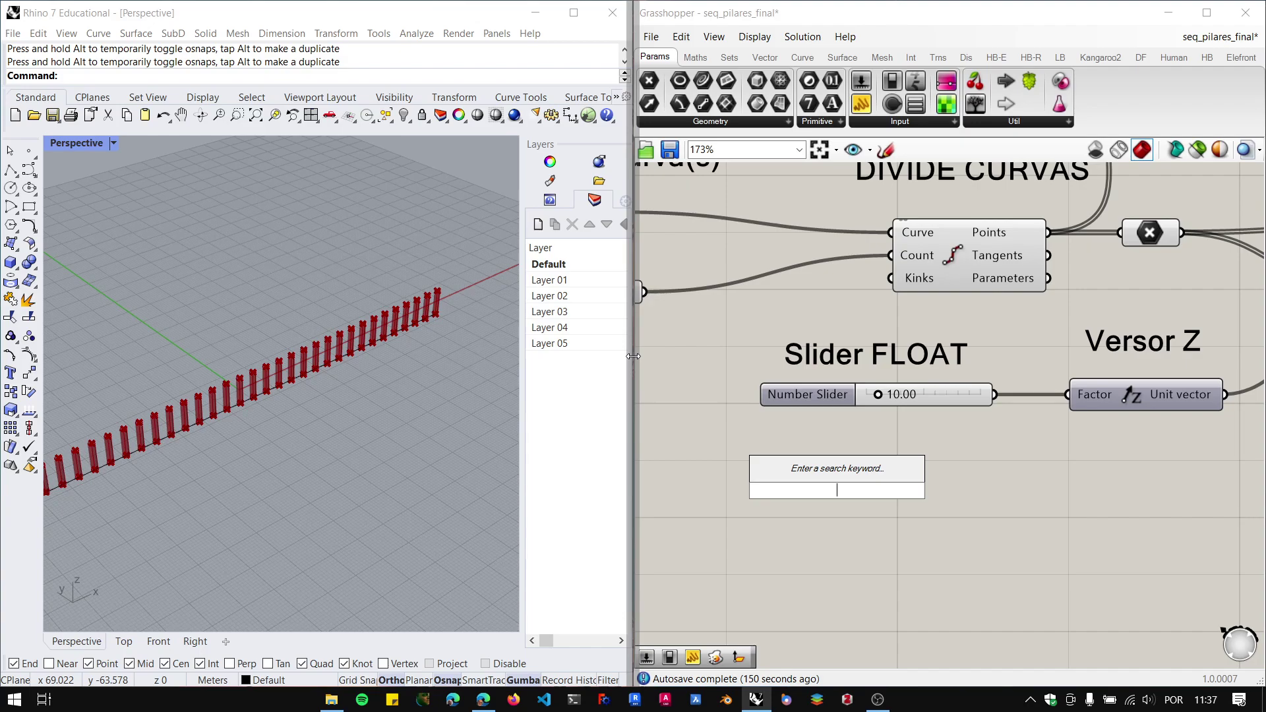
{"action": "type", "text": "0."}
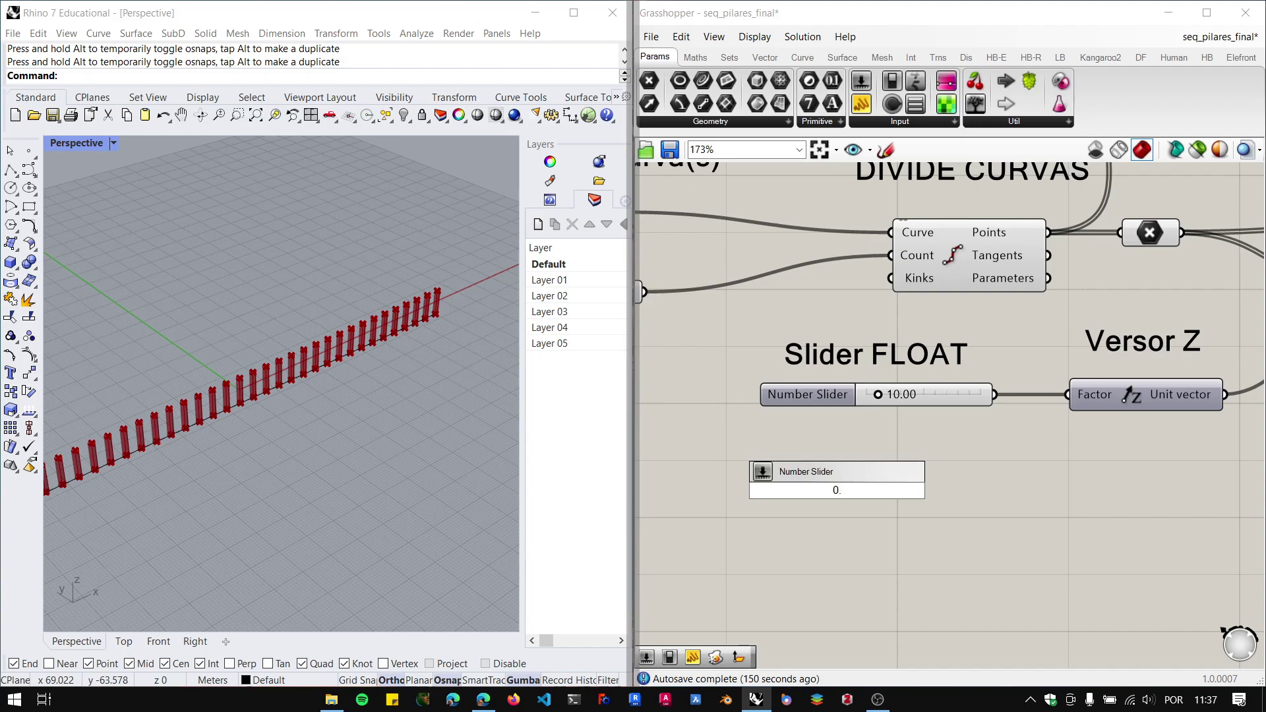
{"action": "key", "text": "BackSpace"}
{"action": "type", "text": "<10<100.00"}
{"action": "key", "text": "Return"}
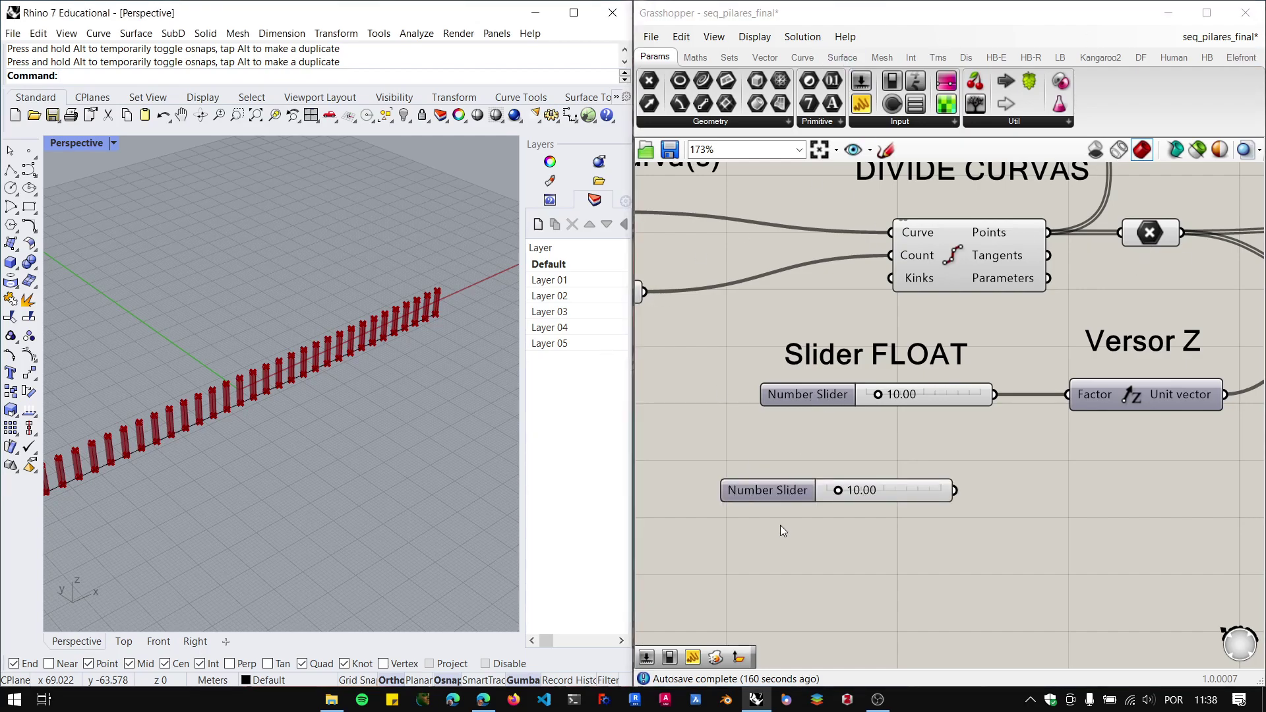
{"action": "double_click", "coordinate": [796, 489]}
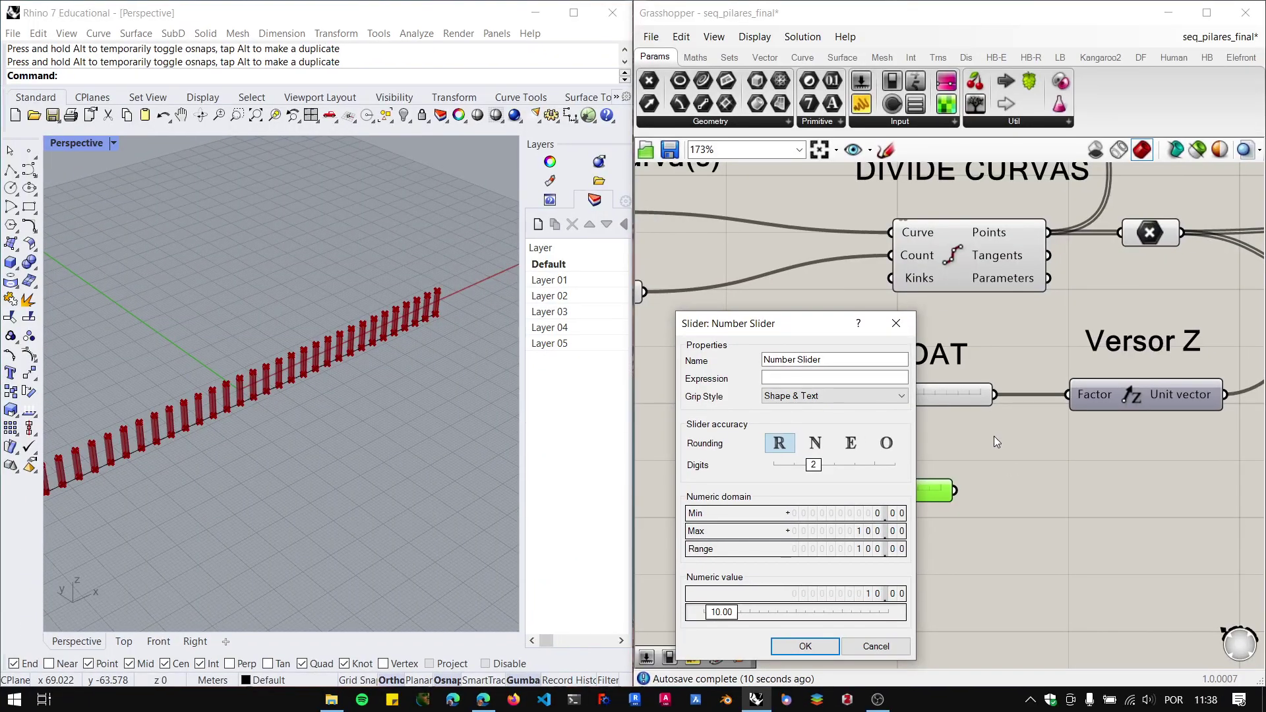
{"action": "left_click", "coordinate": [907, 9]}
Create a test number slider from the search entry 1, lower it to its minimum, and delete it.
{"action": "double_click", "coordinate": [890, 592]}
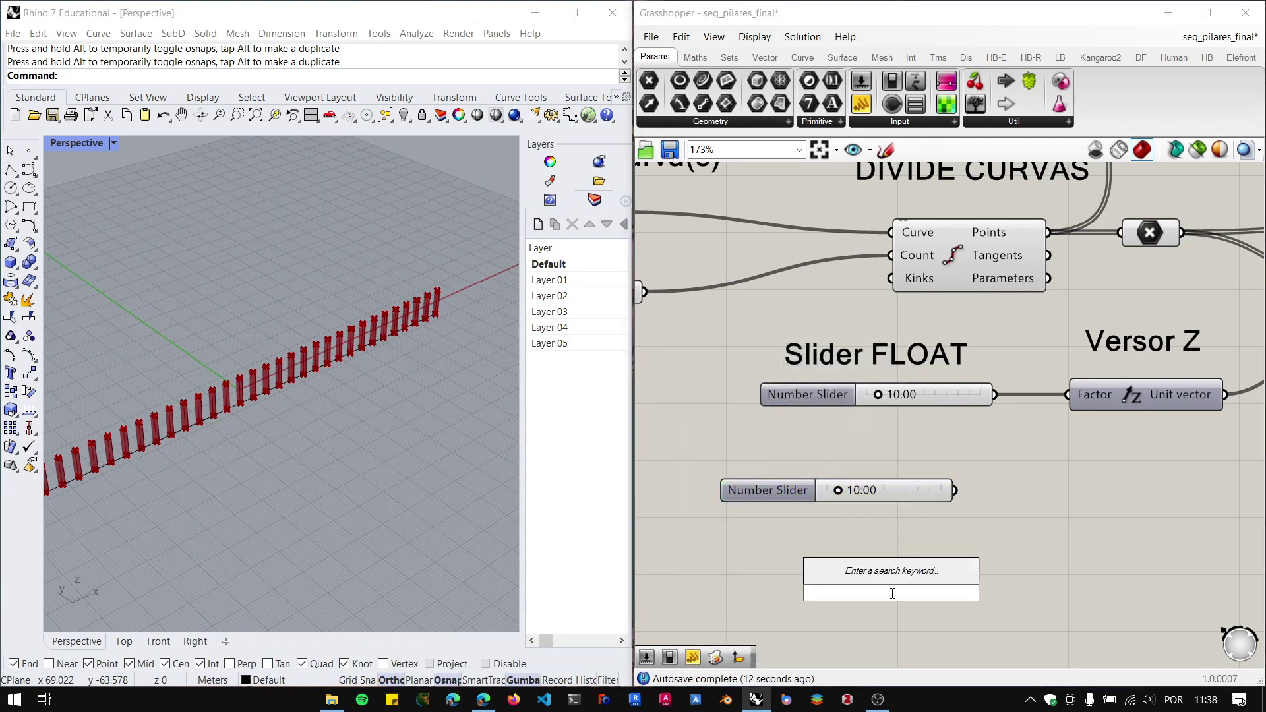
{"action": "type", "text": "1"}
{"action": "key", "text": "Return"}
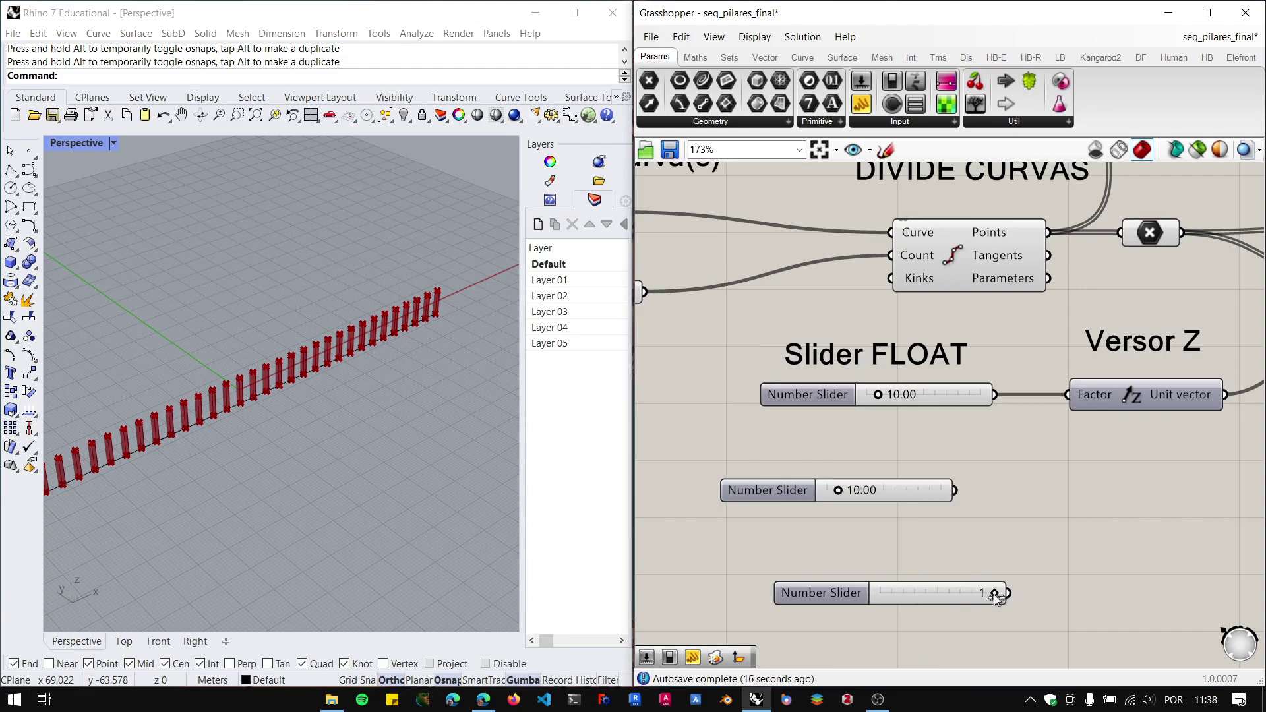
{"action": "left_click_drag", "start_coordinate": [995, 595], "coordinate": [825, 603]}
{"action": "left_click", "coordinate": [820, 590]}
{"action": "key", "text": "Delete"}
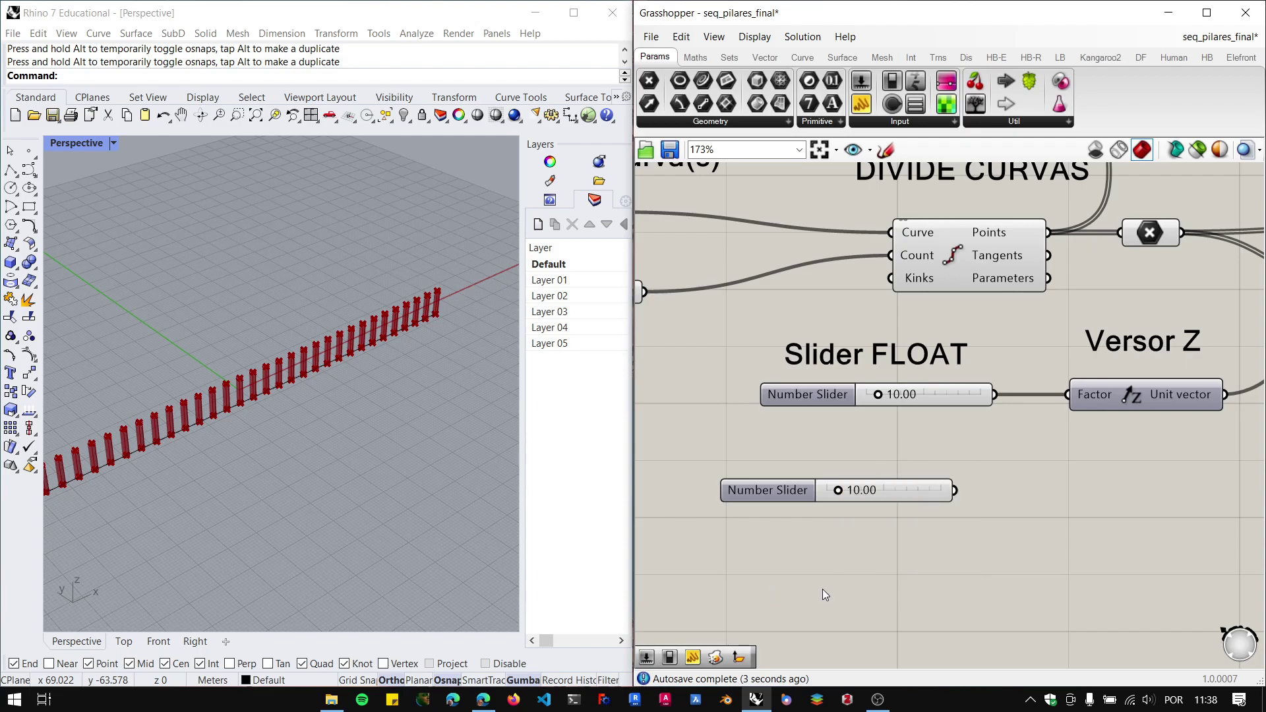
Create two integer number sliders on the empty canvas from the search entries 100 and 20.
{"action": "double_click", "coordinate": [823, 594]}
{"action": "type", "text": "100"}
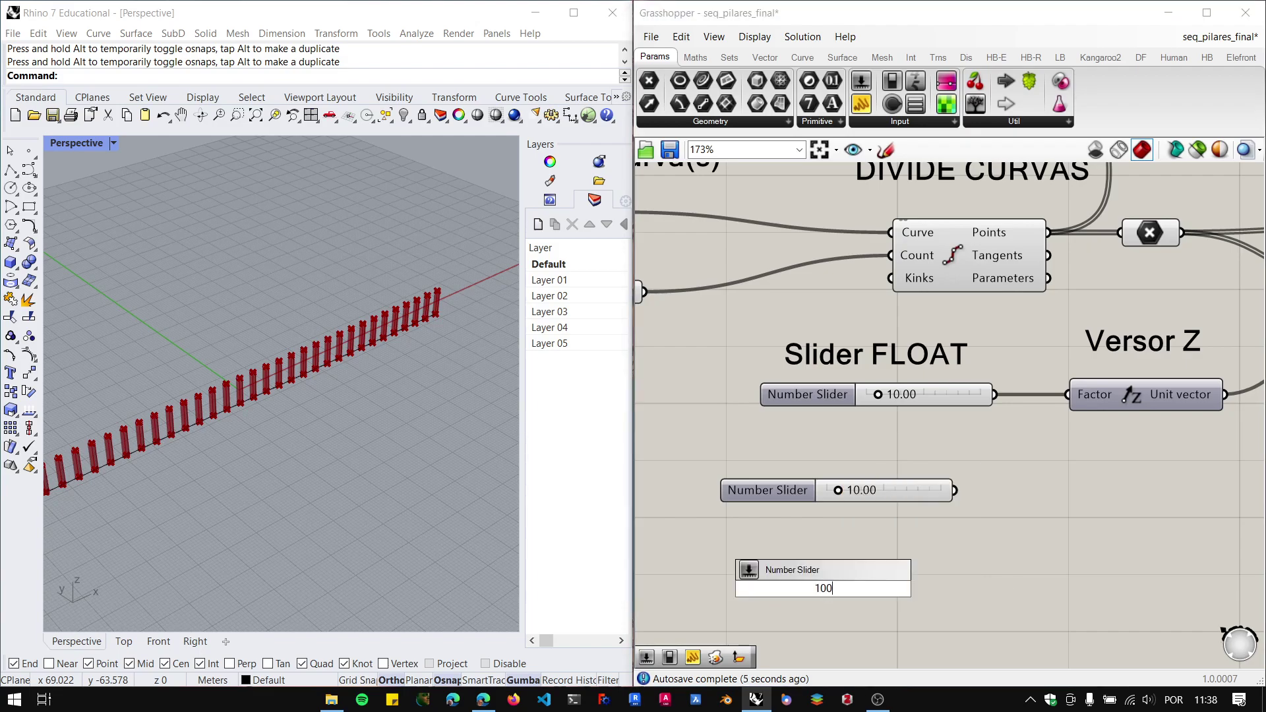
{"action": "key", "text": "Return"}
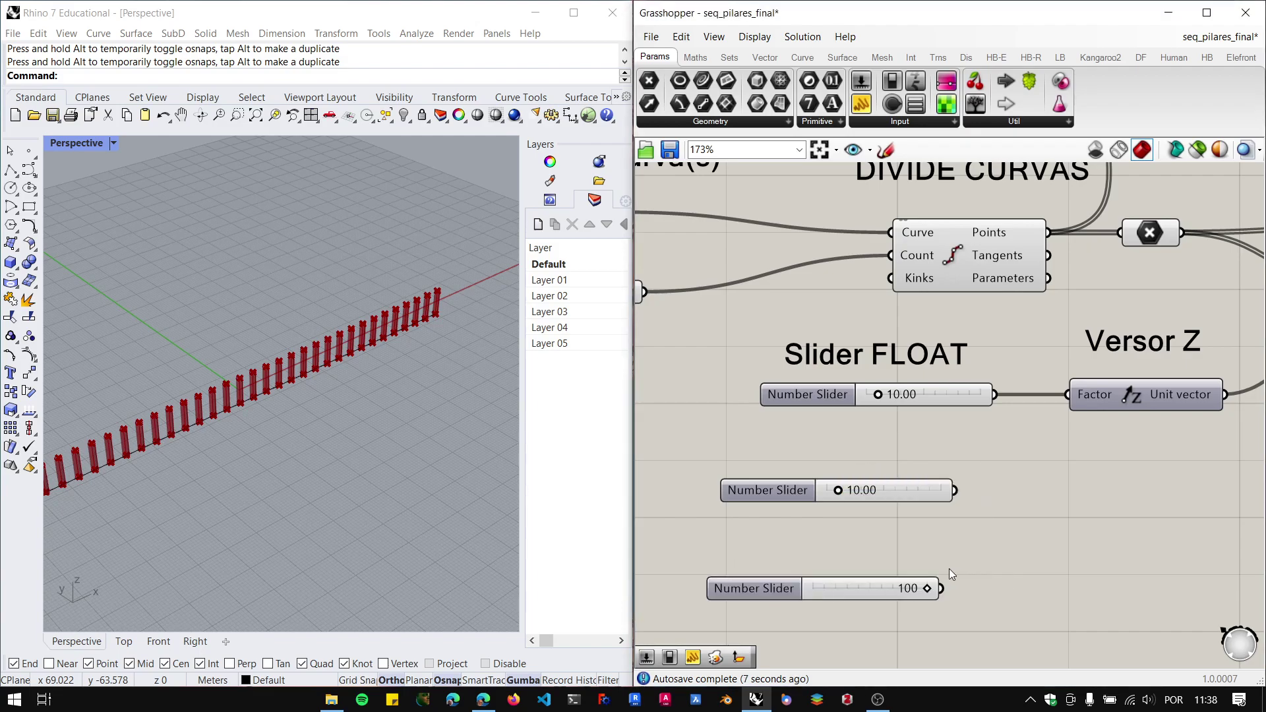
{"action": "double_click", "coordinate": [988, 553]}
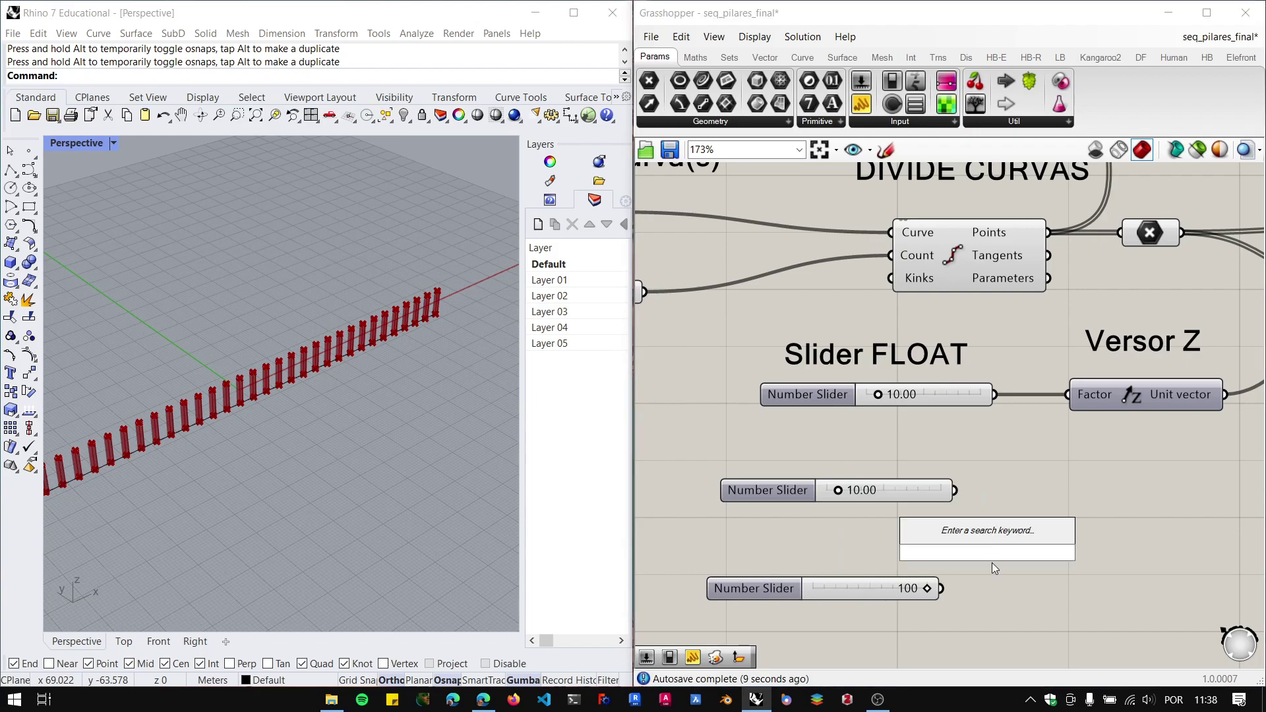
{"action": "type", "text": "20"}
{"action": "key", "text": "Return"}
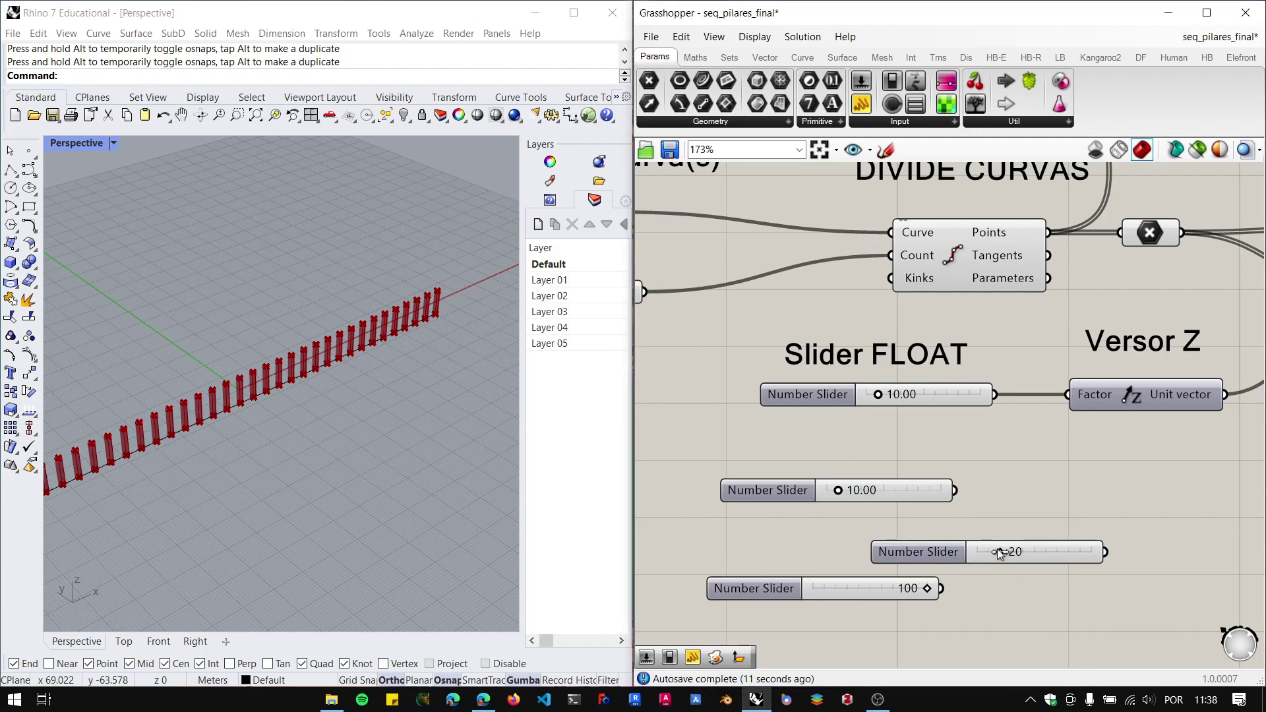
Raise the slider created from 20 to its maximum, and delete the three test sliders below Slider FLOAT.
{"action": "left_click_drag", "start_coordinate": [1008, 554], "coordinate": [1121, 559]}
{"action": "left_click_drag", "start_coordinate": [986, 609], "coordinate": [817, 445]}
{"action": "key", "text": "Delete"}
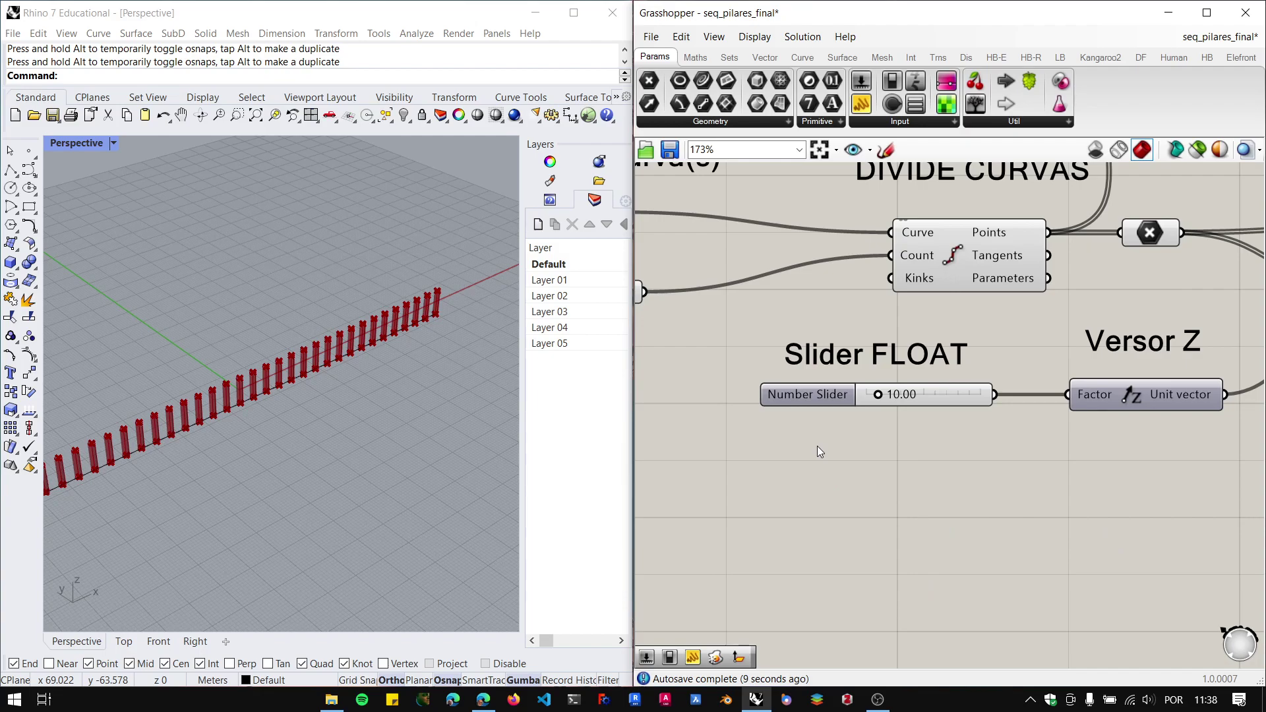
Create a float number slider below Slider FLOAT from the two-value search entry 0<100.00.
{"action": "double_click", "coordinate": [861, 514]}
{"action": "type", "text": "0"}
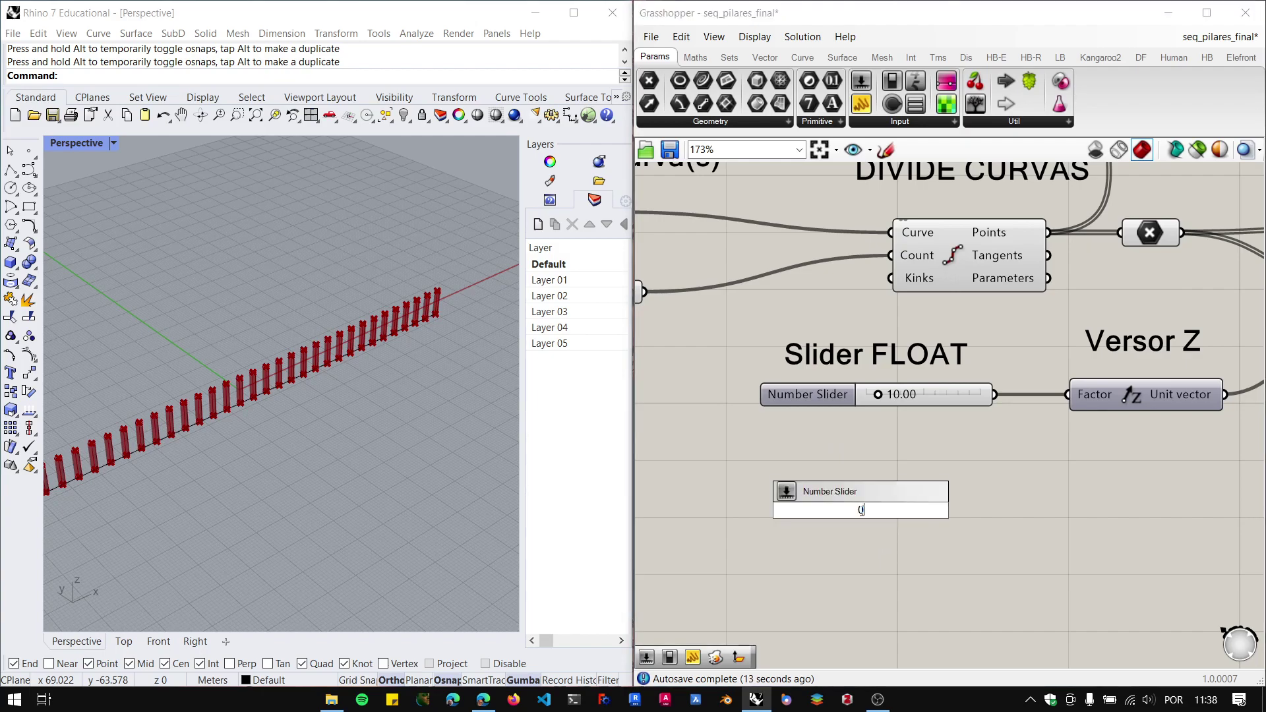
{"action": "type", "text": "<100.."}
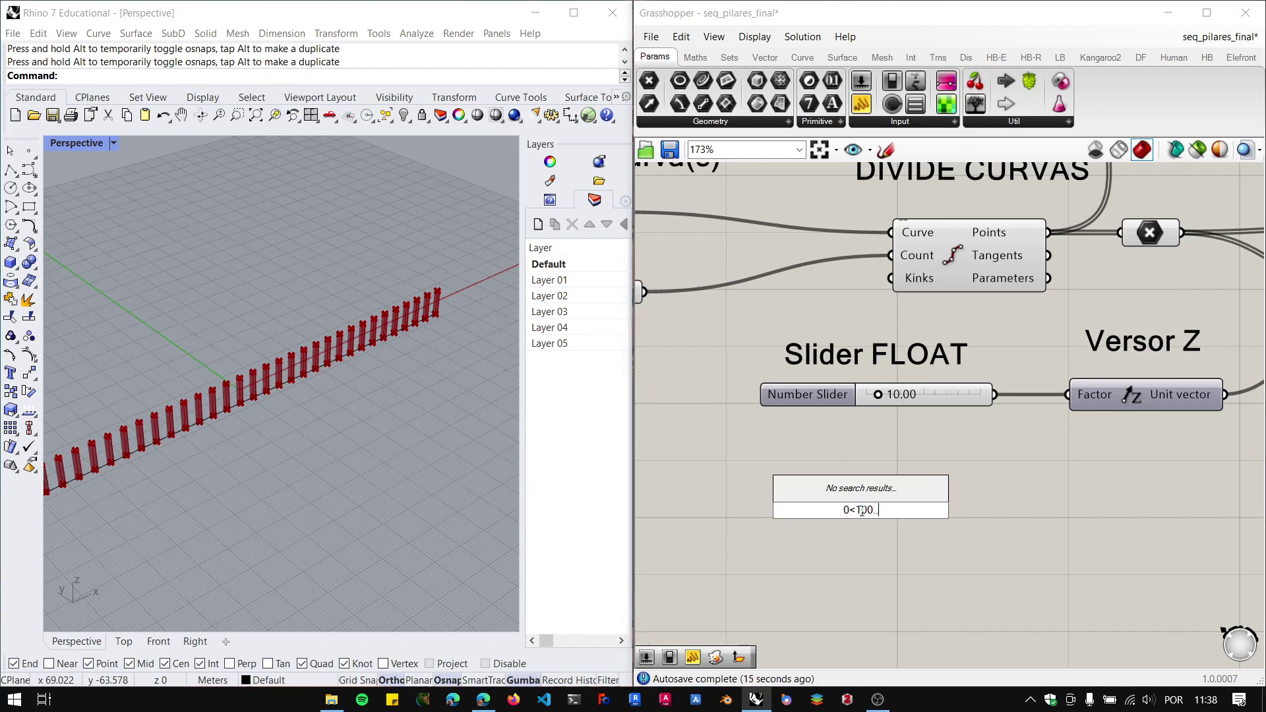
{"action": "key", "text": "BackSpace"}
{"action": "type", "text": "00"}
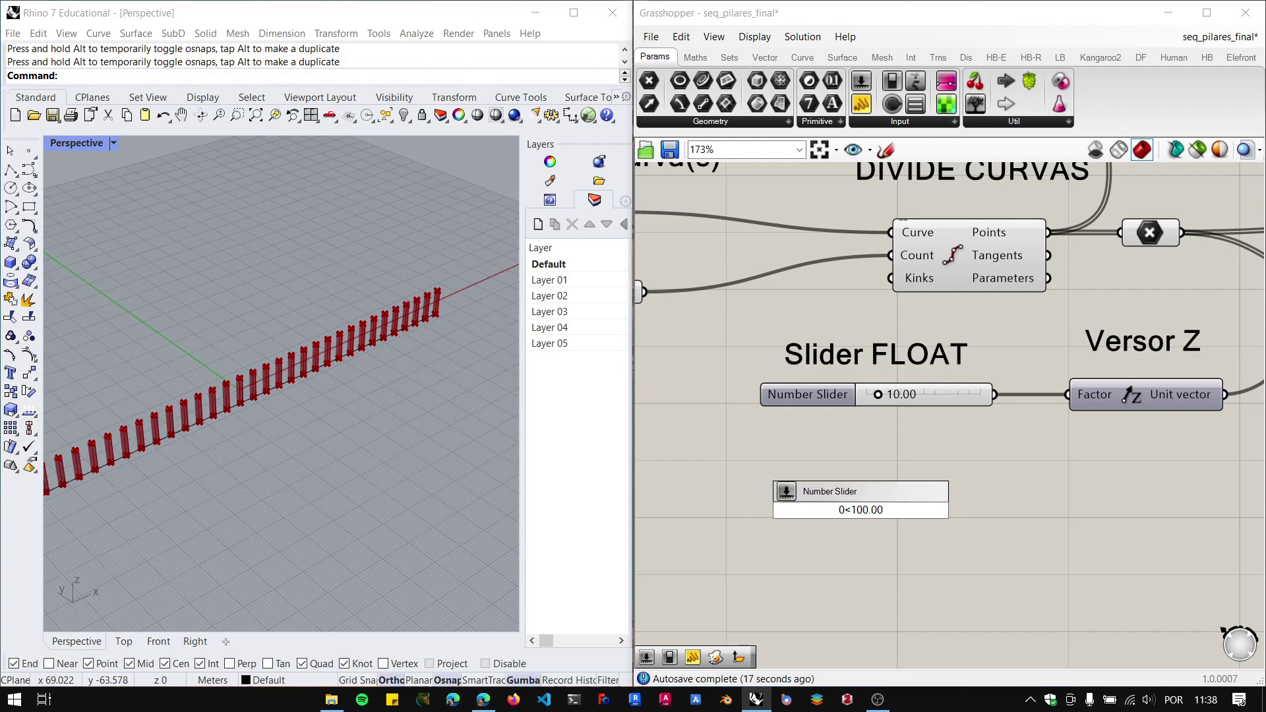
{"action": "key", "text": "Return"}
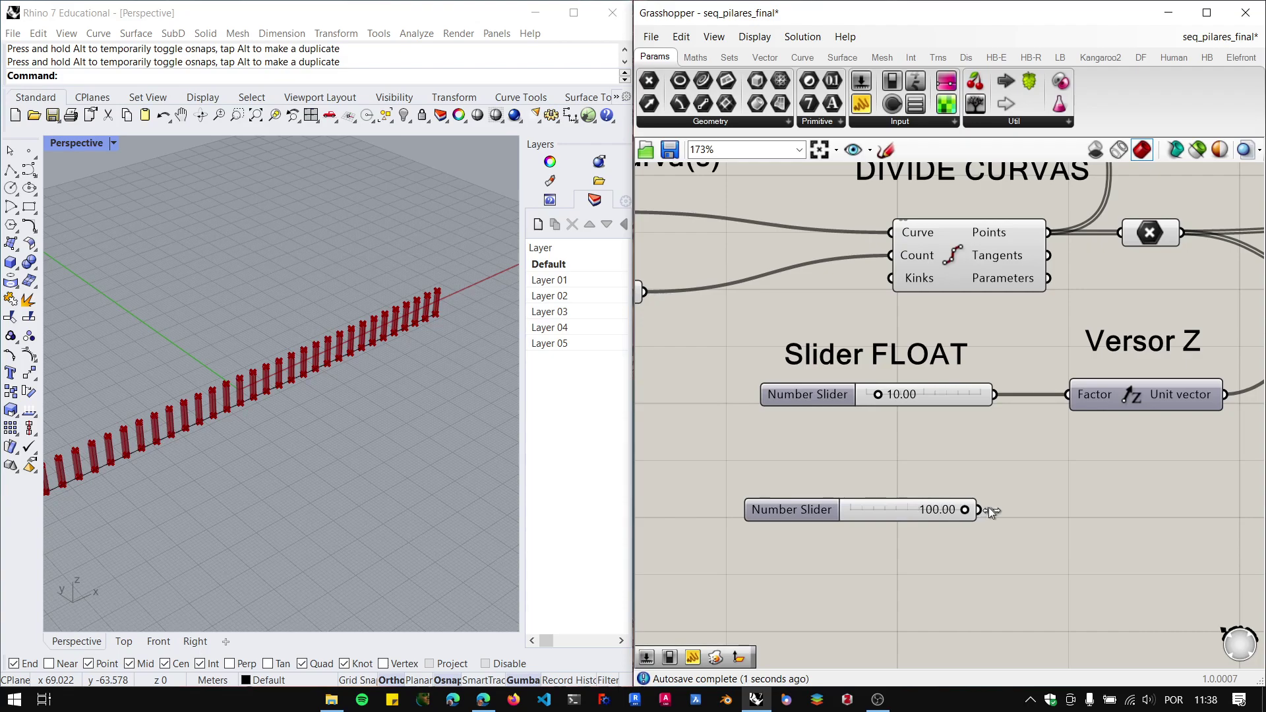
Lower the test float slider to 0.00 and delete it from the canvas.
{"action": "left_click_drag", "start_coordinate": [991, 512], "coordinate": [797, 511]}
{"action": "left_click_drag", "start_coordinate": [872, 527], "coordinate": [789, 466]}
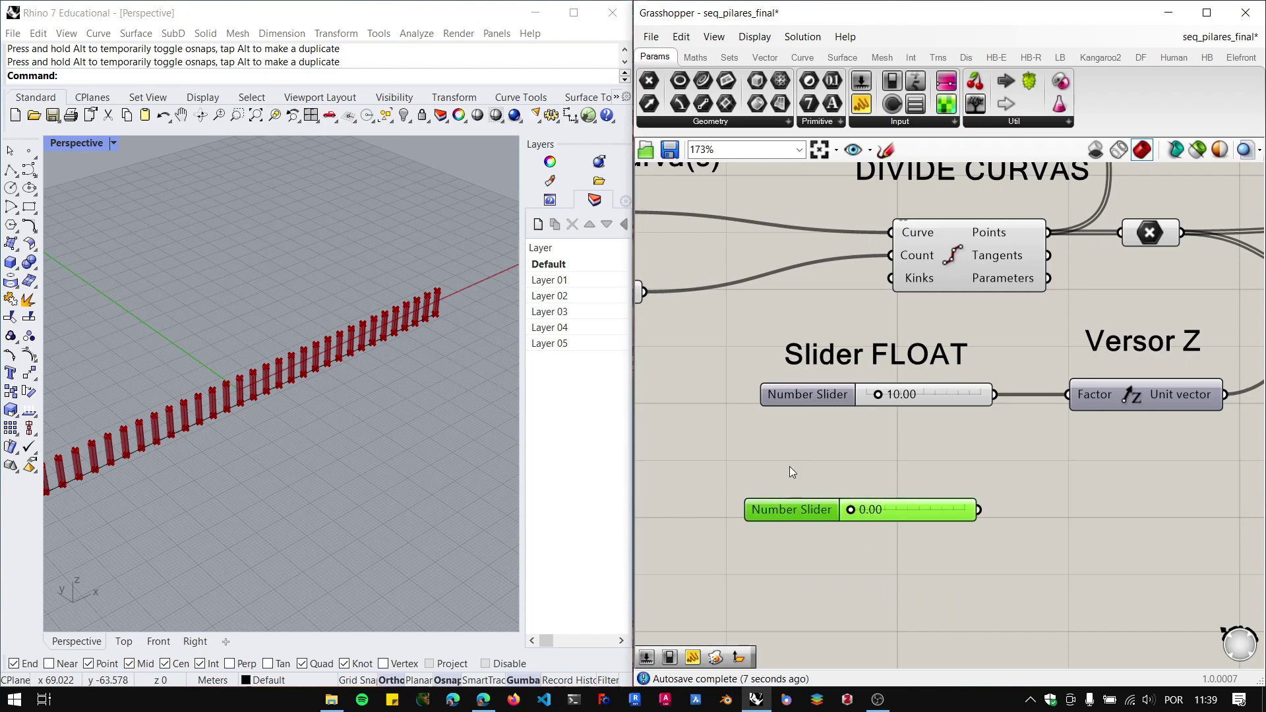
{"action": "key", "text": "Delete"}
{"action": "scroll", "coordinate": [820, 475], "scroll_direction": "down", "scroll_amount": 3}
{"action": "scroll", "coordinate": [820, 475], "scroll_direction": "down", "scroll_amount": 3}
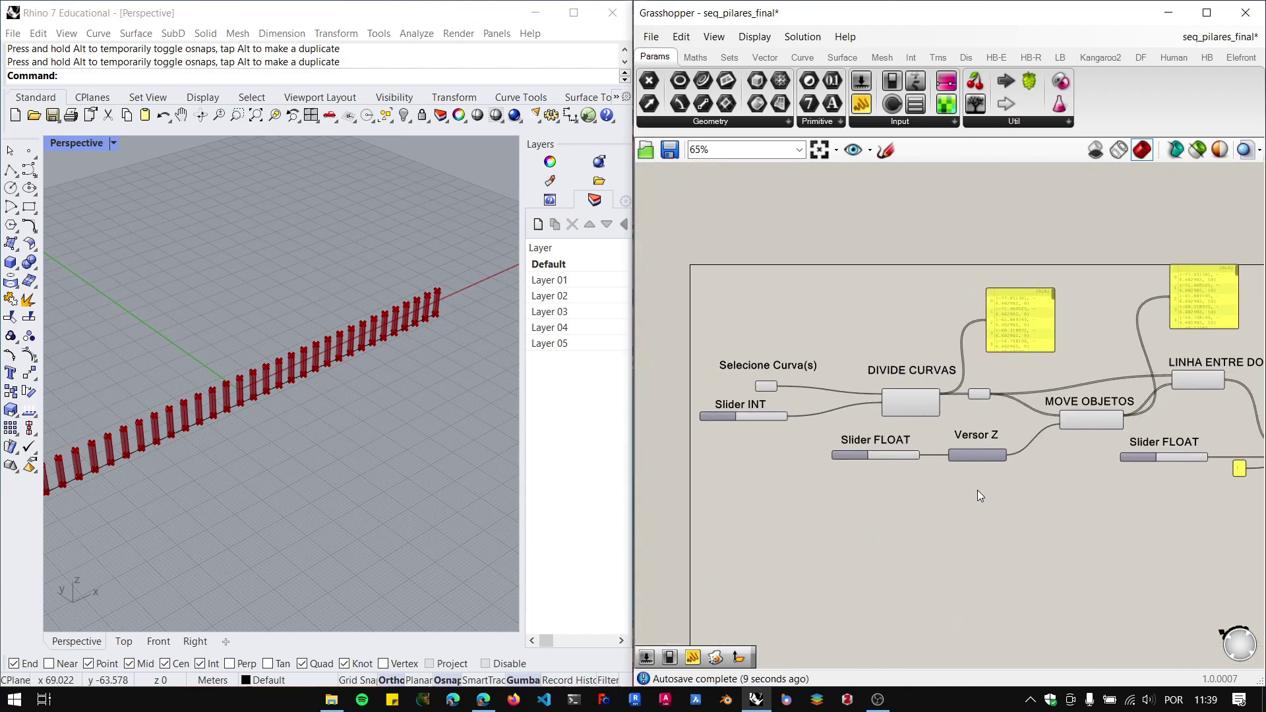
{"action": "scroll", "coordinate": [923, 478], "scroll_direction": "up", "scroll_amount": 2}
{"action": "right_click_drag", "start_coordinate": [877, 461], "coordinate": [975, 477]}
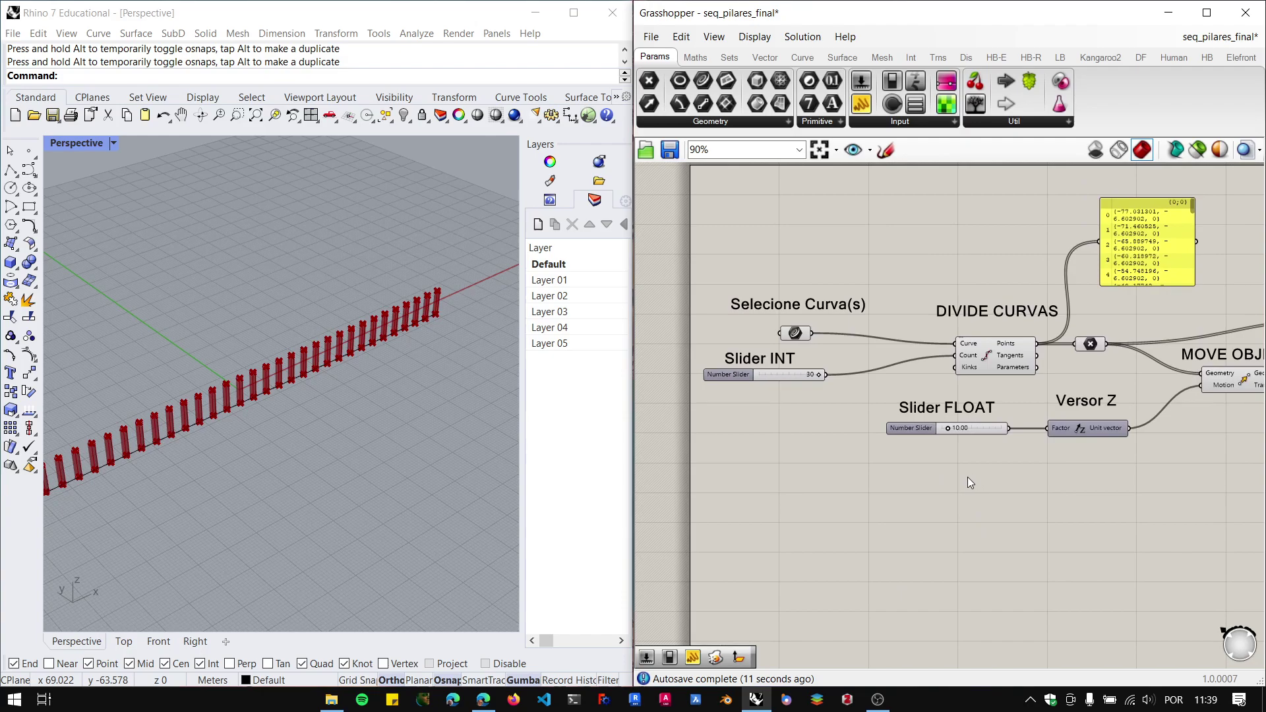
Switch to the Edge browser, return to the parametric modelling course index, and open its Sliders page under Introdução - parte 2.
{"action": "left_click", "coordinate": [484, 699]}
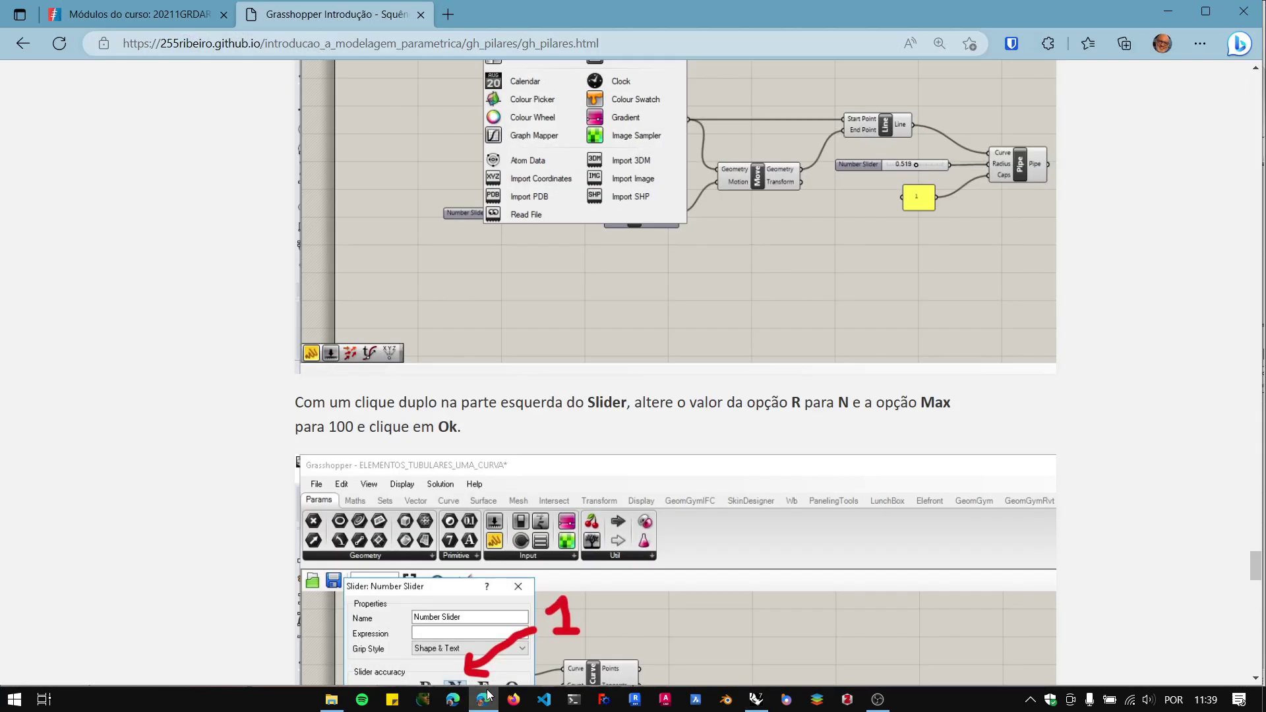
{"action": "left_click", "coordinate": [22, 43]}
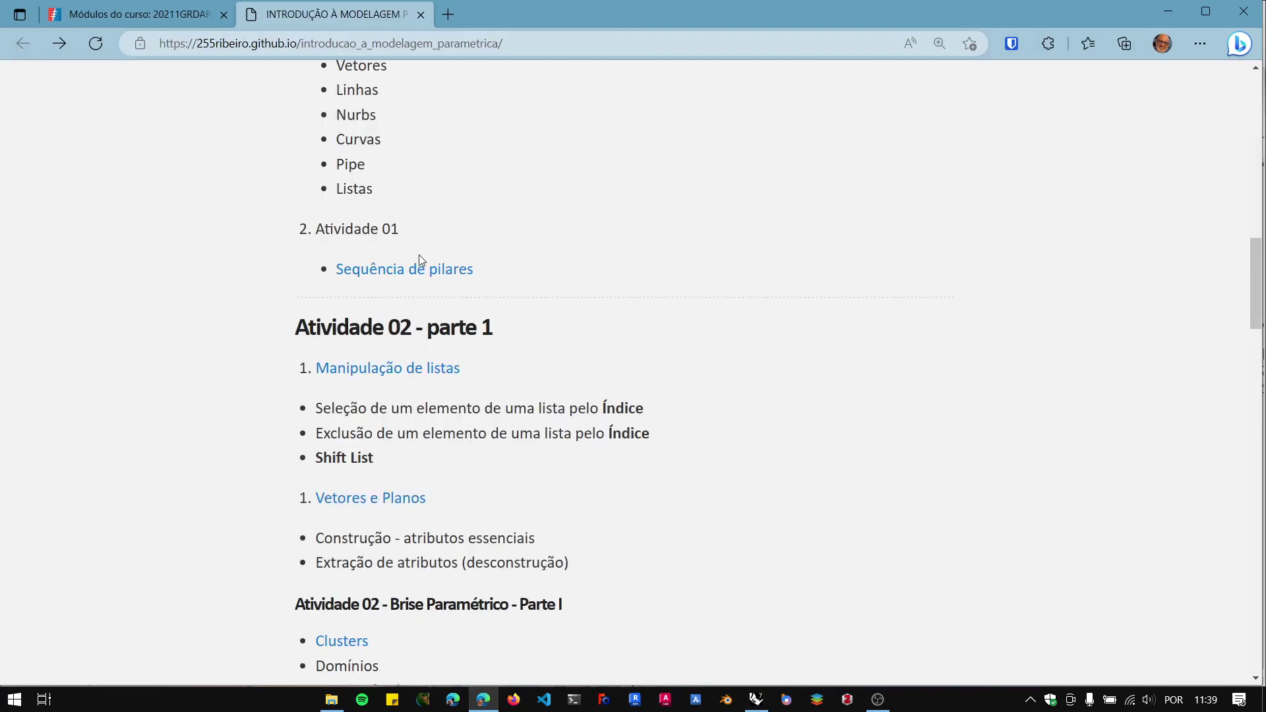
{"action": "scroll", "coordinate": [535, 344], "scroll_direction": "down", "scroll_amount": 4}
{"action": "scroll", "coordinate": [524, 359], "scroll_direction": "up", "scroll_amount": 7}
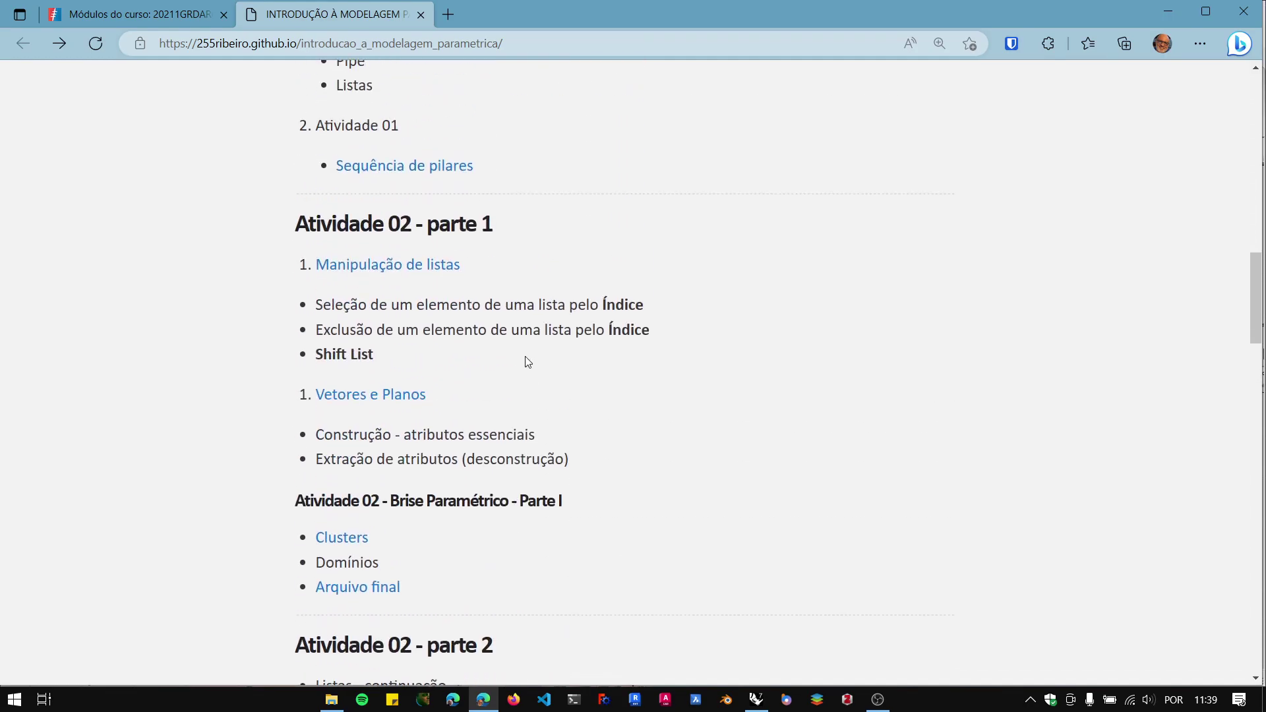
{"action": "scroll", "coordinate": [527, 363], "scroll_direction": "up", "scroll_amount": 1}
{"action": "left_click", "coordinate": [370, 277]}
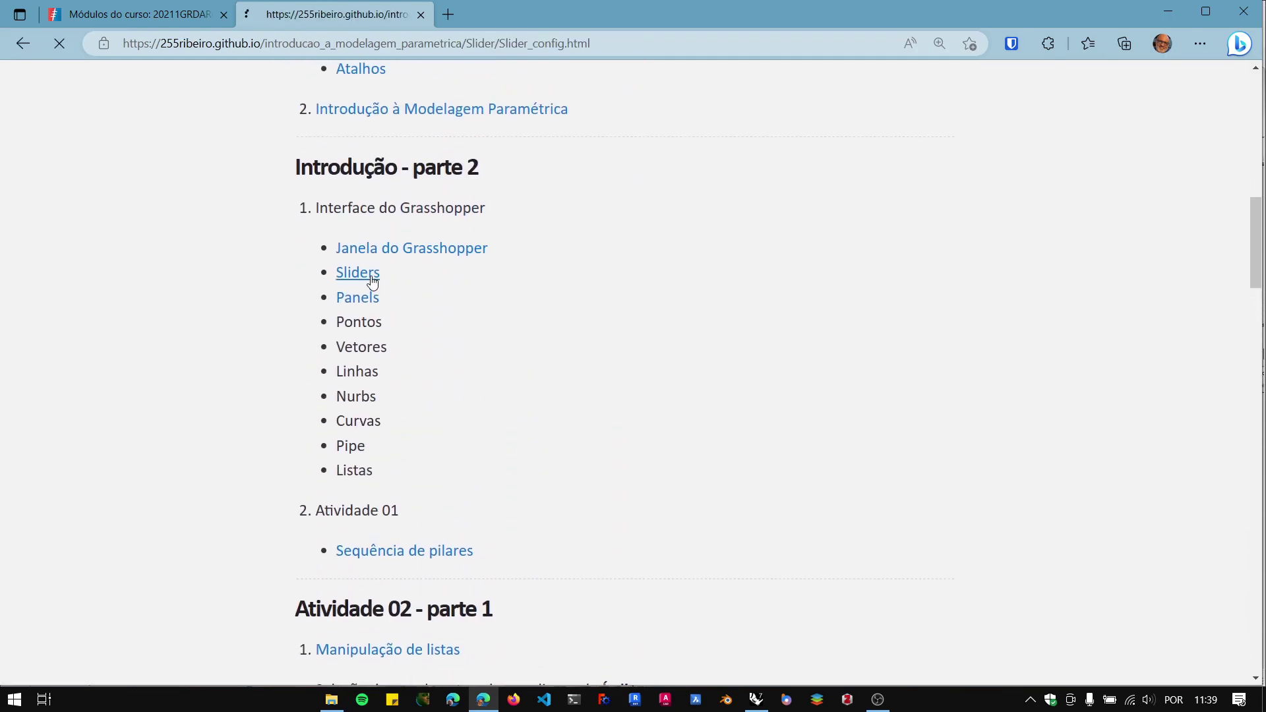
Review the Sliders page sections on the parts of a slider and the numbered fields of the slider editing dialog.
{"action": "scroll", "coordinate": [703, 353], "scroll_direction": "down", "scroll_amount": 12}
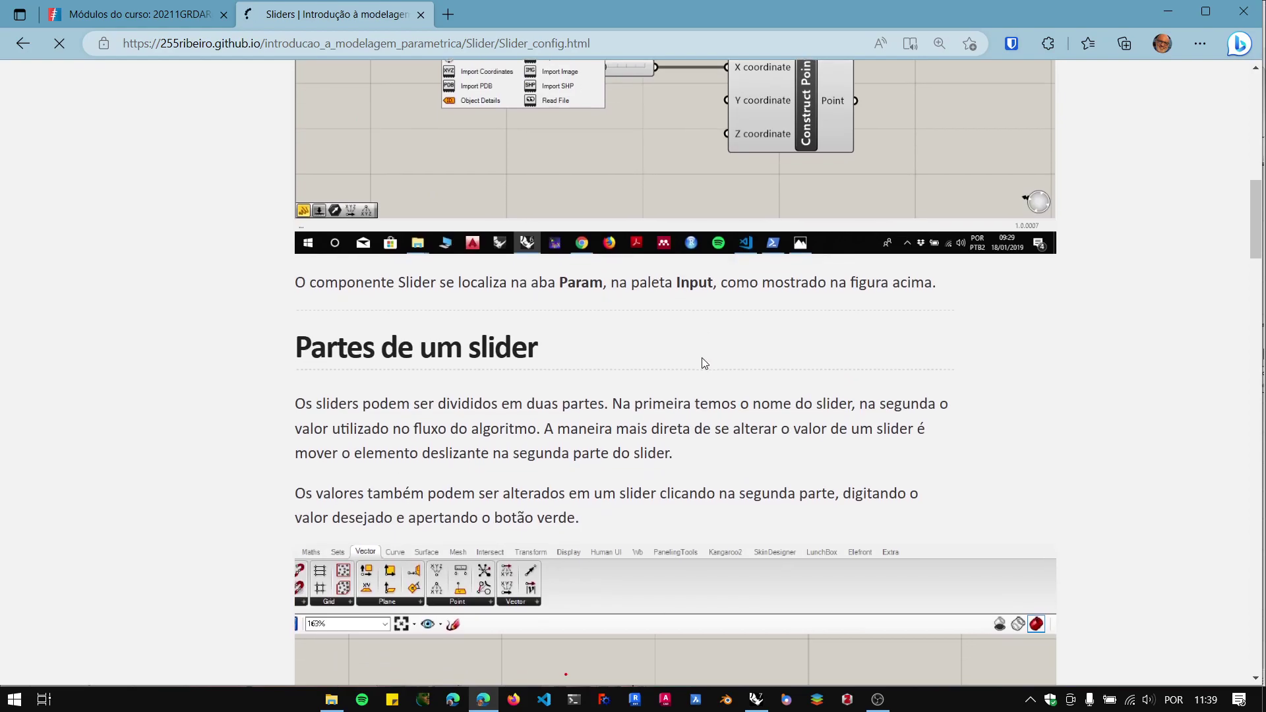
{"action": "scroll", "coordinate": [701, 357], "scroll_direction": "down", "scroll_amount": 4}
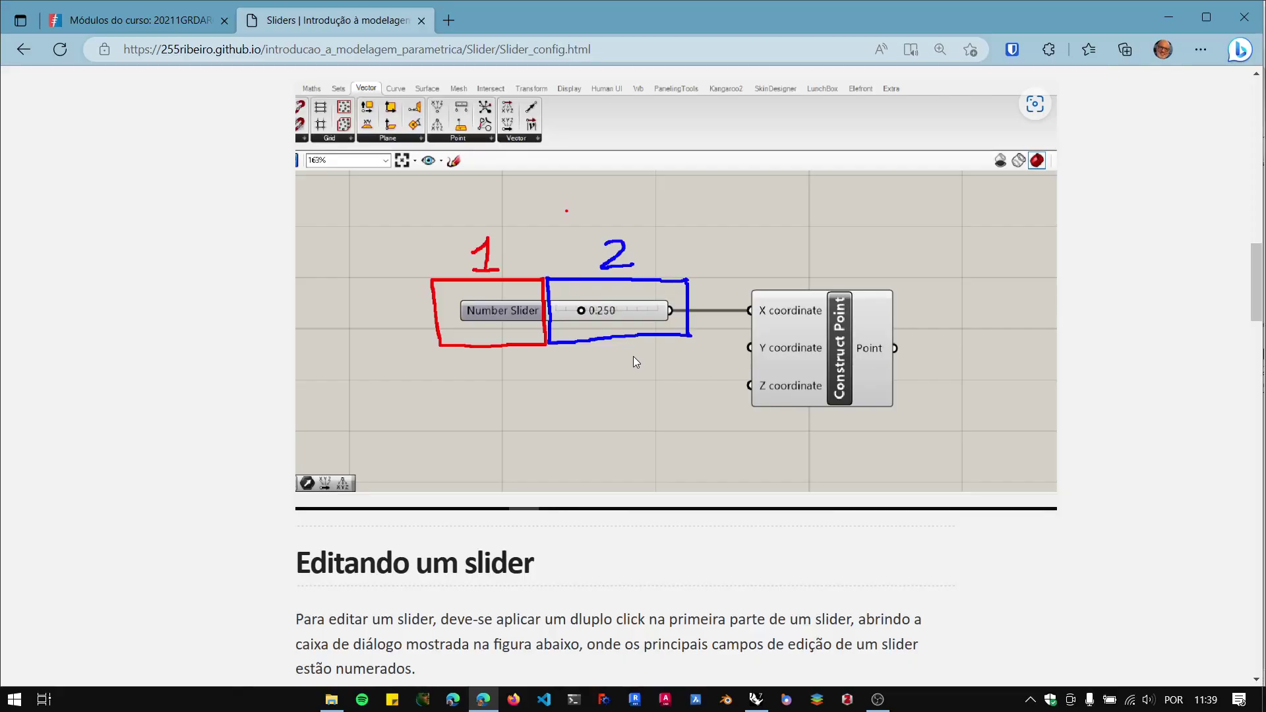
{"action": "scroll", "coordinate": [622, 362], "scroll_direction": "down", "scroll_amount": 3}
{"action": "scroll", "coordinate": [622, 361], "scroll_direction": "up", "scroll_amount": 3}
{"action": "scroll", "coordinate": [588, 279], "scroll_direction": "down", "scroll_amount": 7}
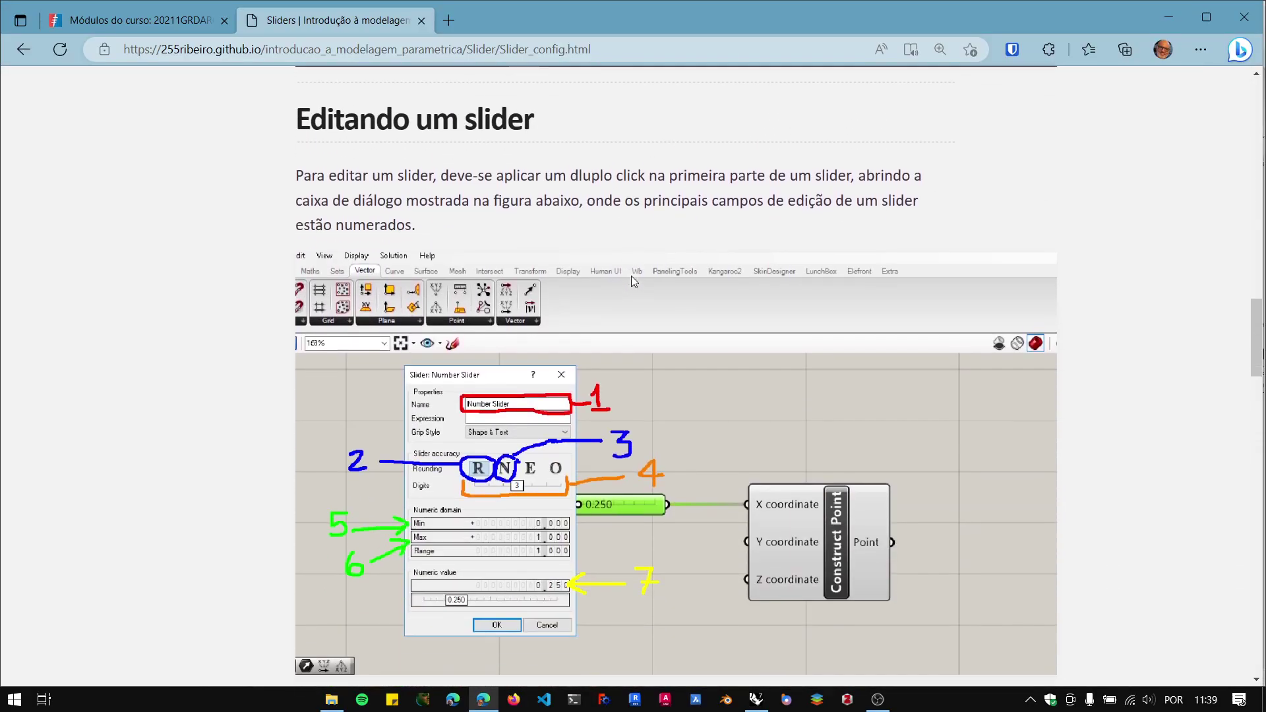
{"action": "scroll", "coordinate": [594, 283], "scroll_direction": "up", "scroll_amount": 5}
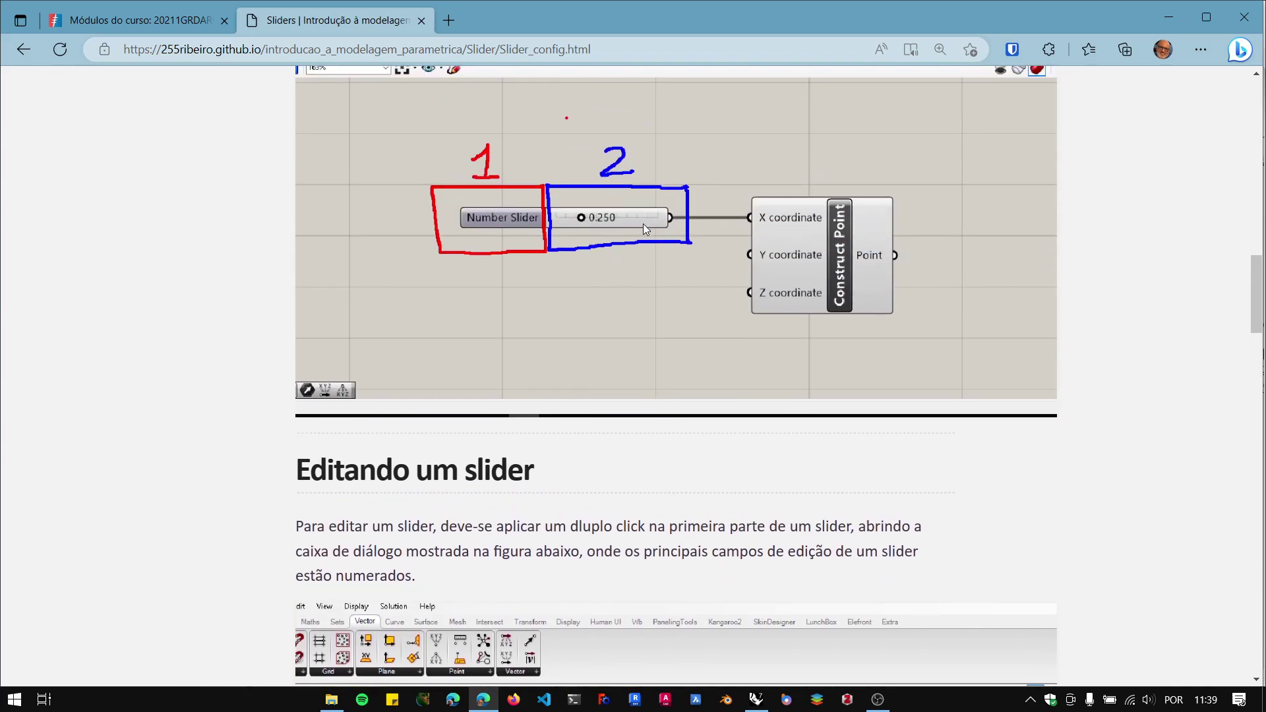
{"action": "scroll", "coordinate": [640, 236], "scroll_direction": "down", "scroll_amount": 8}
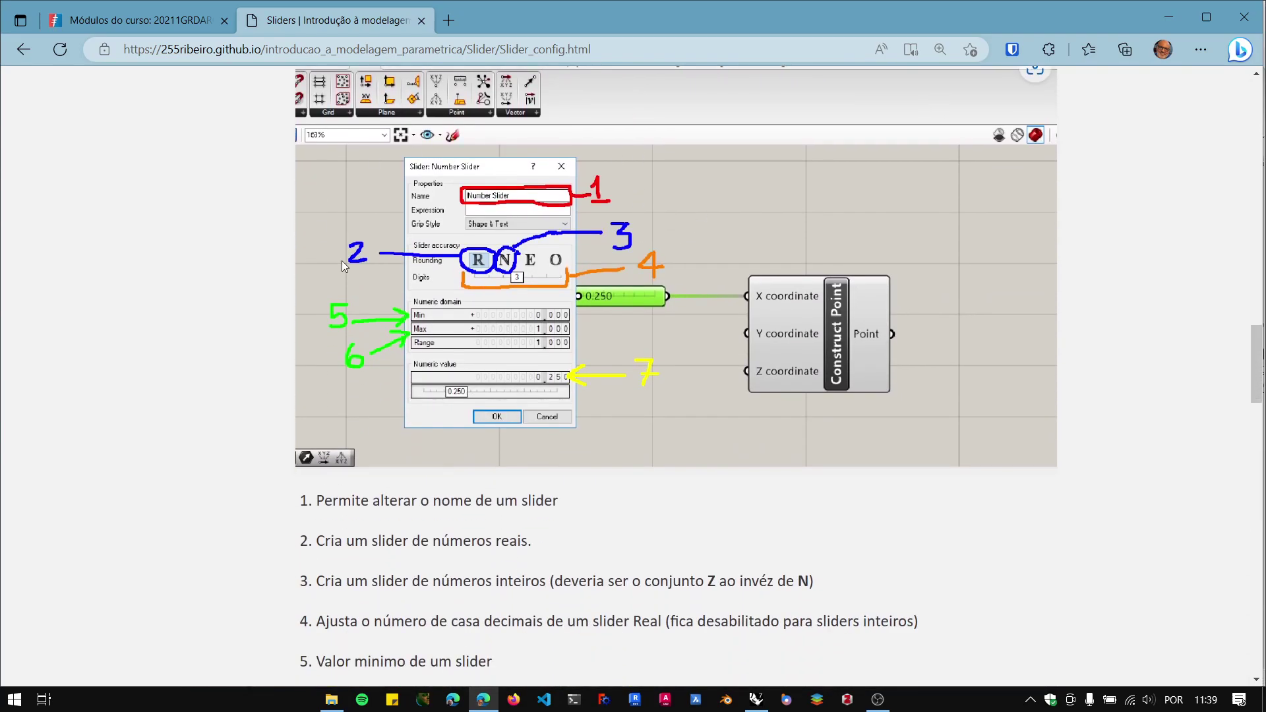
Read the slider field descriptions and the Atalho para os Sliders section on value shortcuts separated by < or three dots.
{"action": "scroll", "coordinate": [559, 331], "scroll_direction": "down", "scroll_amount": 4}
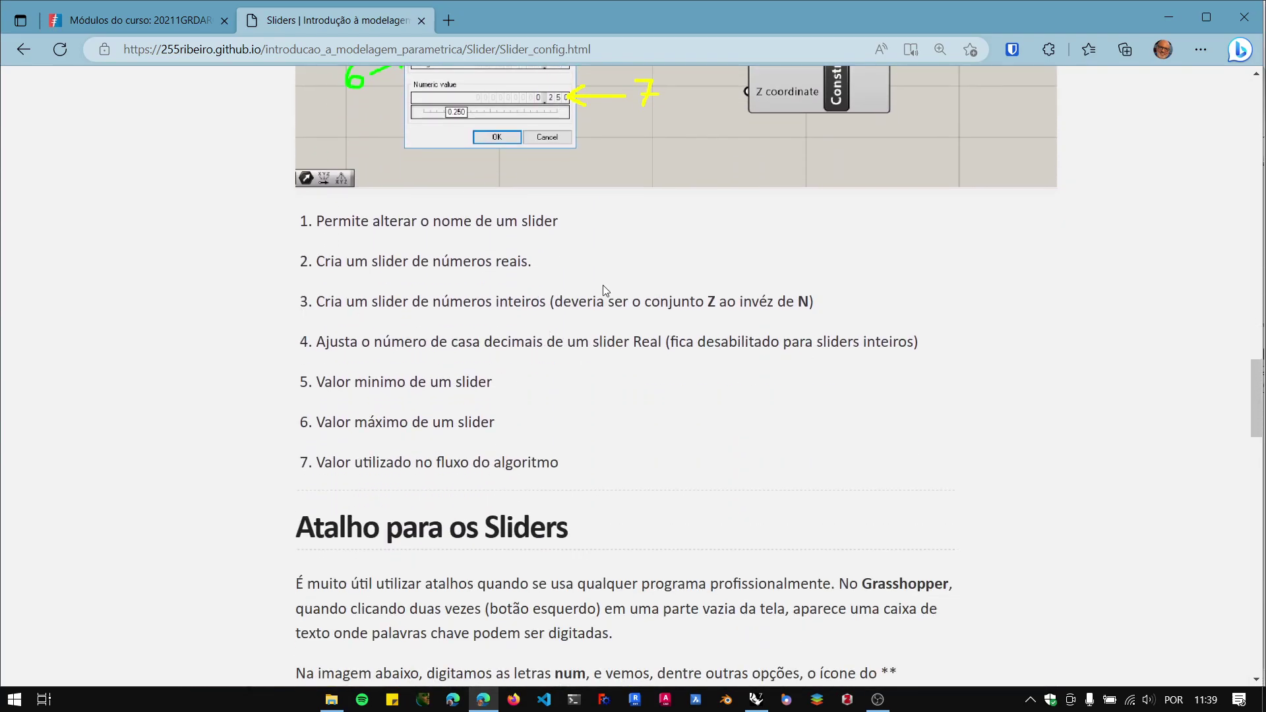
{"action": "scroll", "coordinate": [531, 330], "scroll_direction": "down", "scroll_amount": 5}
{"action": "scroll", "coordinate": [641, 395], "scroll_direction": "down", "scroll_amount": 3}
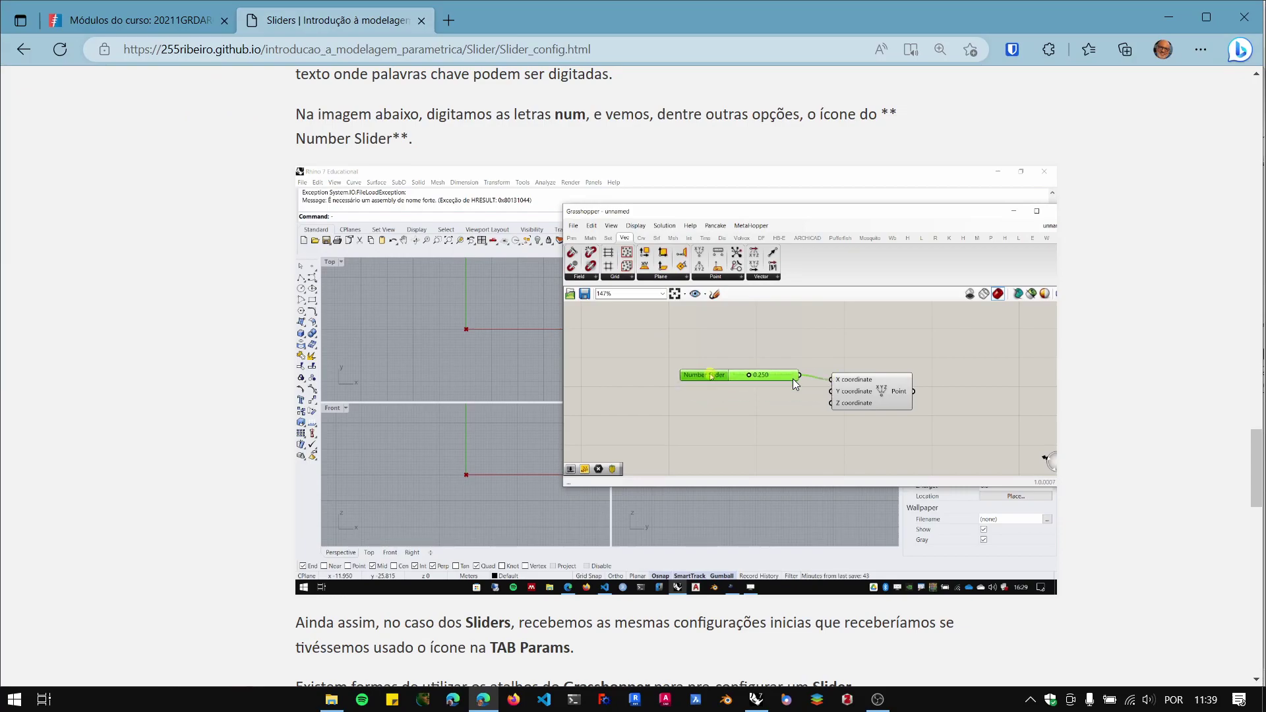
{"action": "scroll", "coordinate": [420, 389], "scroll_direction": "down", "scroll_amount": 5}
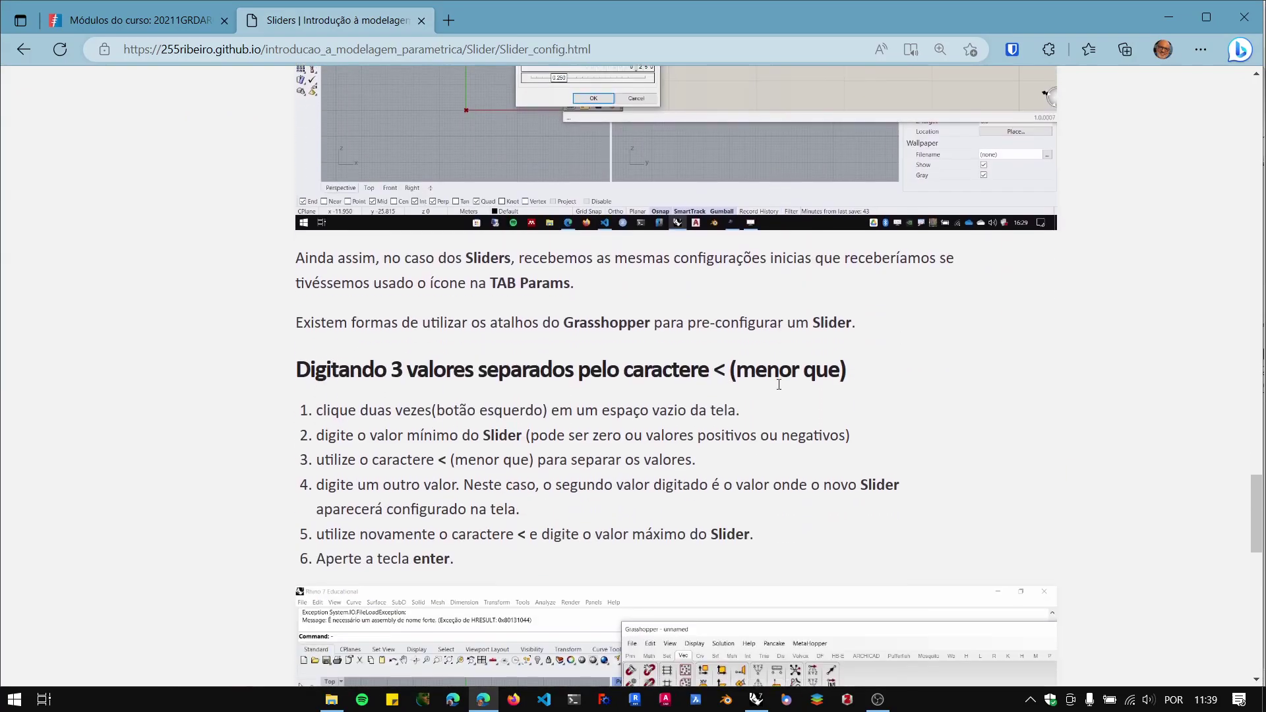
{"action": "scroll", "coordinate": [551, 428], "scroll_direction": "down", "scroll_amount": 12}
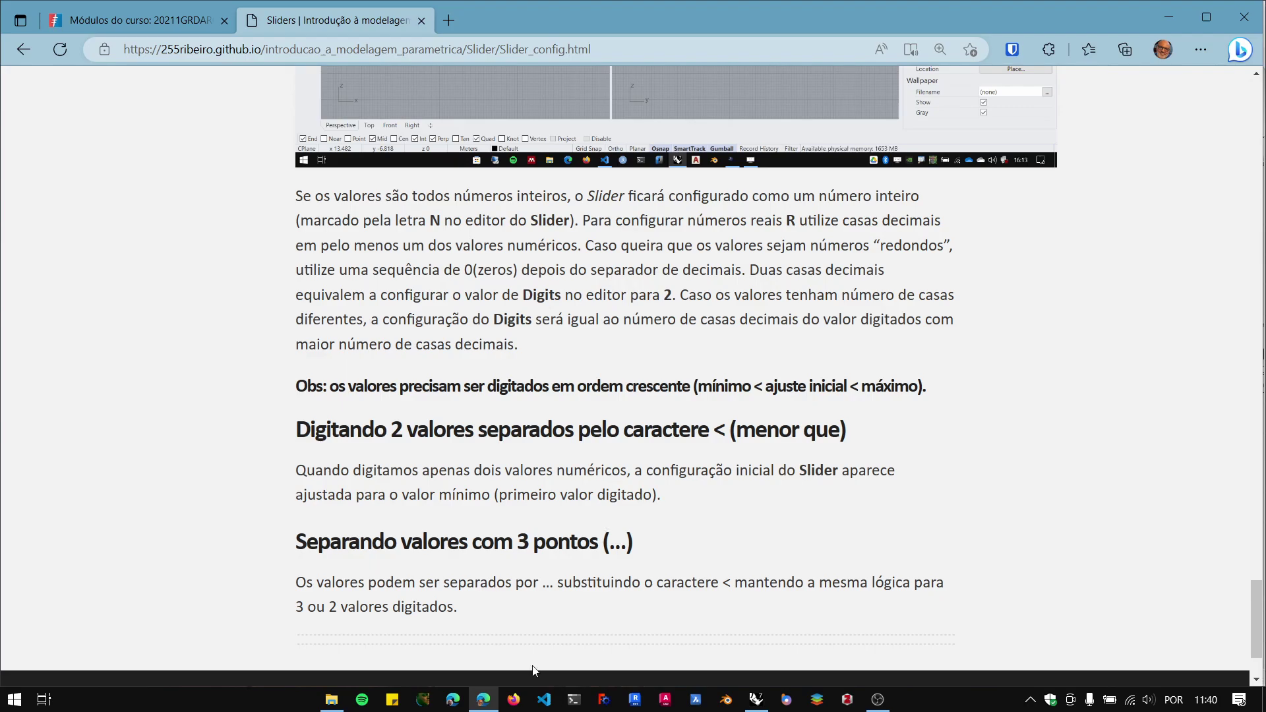
Review the Atalho para os Sliders section, from the Number Slider keyword search to the three values separated by <.
{"action": "scroll", "coordinate": [892, 455], "scroll_direction": "up", "scroll_amount": 6}
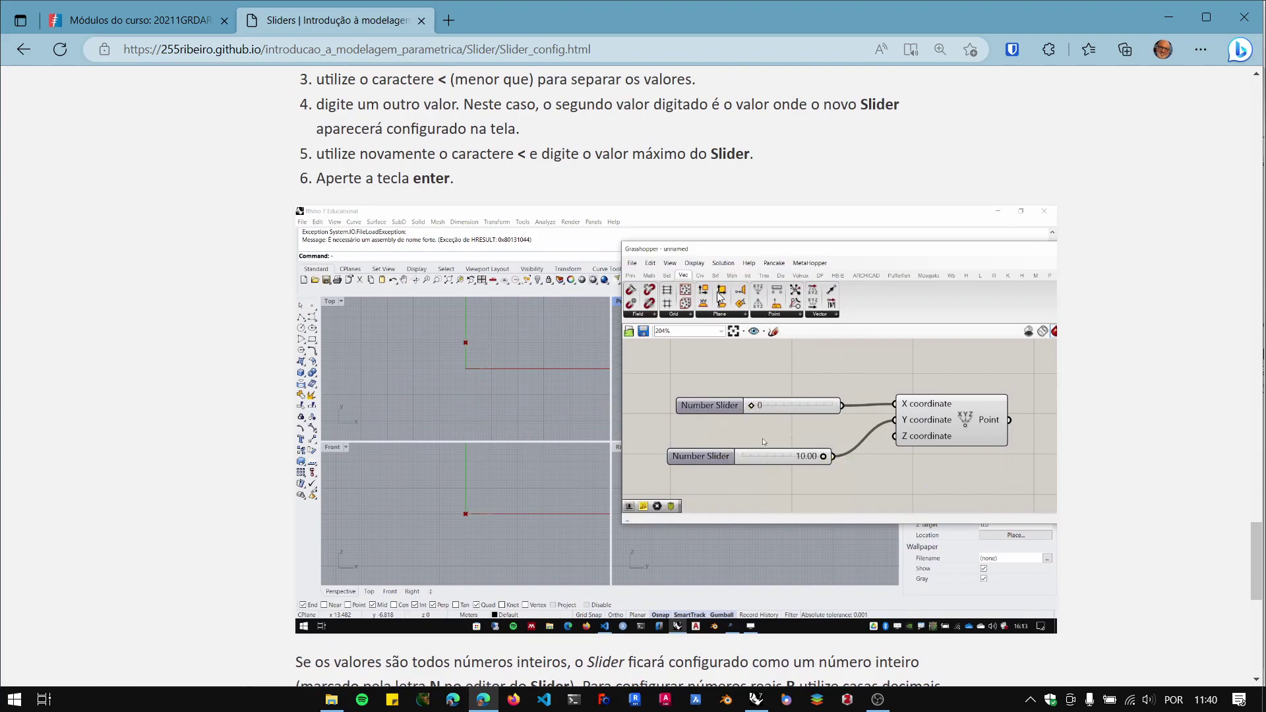
{"action": "scroll", "coordinate": [696, 316], "scroll_direction": "up", "scroll_amount": 14}
{"action": "scroll", "coordinate": [698, 320], "scroll_direction": "up", "scroll_amount": 3}
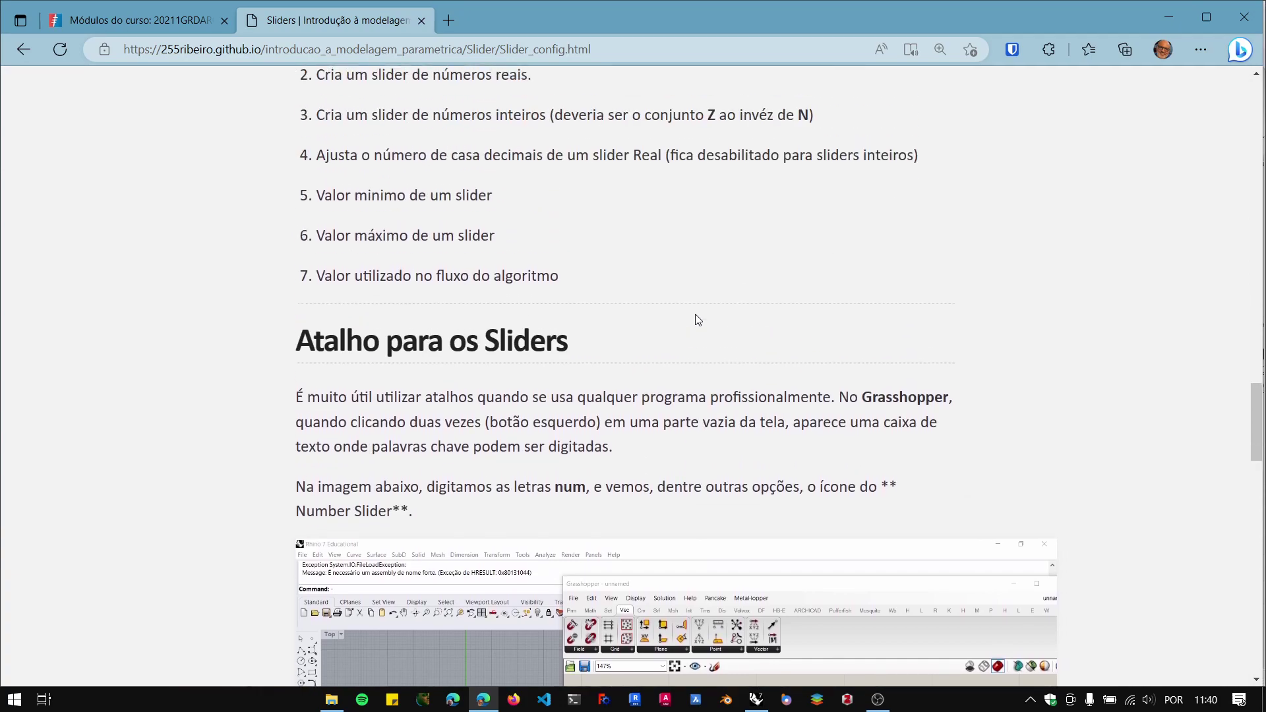
{"action": "scroll", "coordinate": [617, 316], "scroll_direction": "down", "scroll_amount": 8}
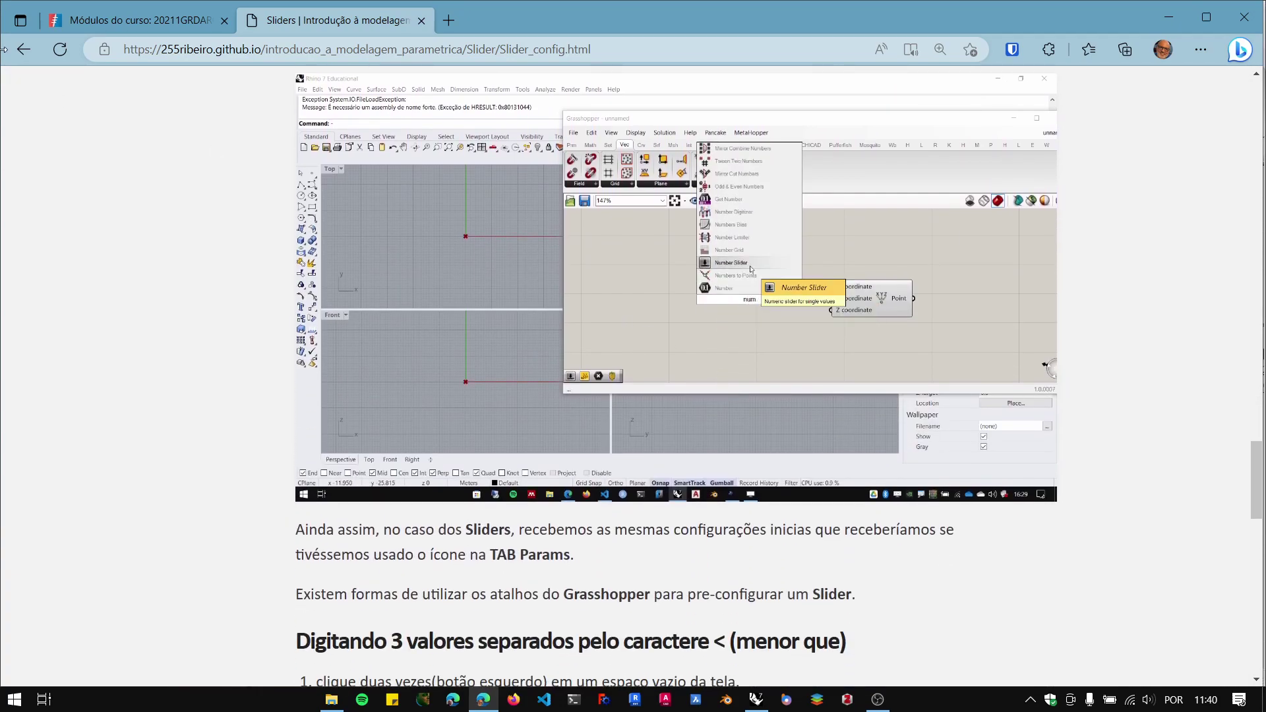
Switch back to Grasshopper and focus on the Selecione Curva(s) and Slider INT inputs of the pillar definition.
{"action": "left_click", "coordinate": [756, 707]}
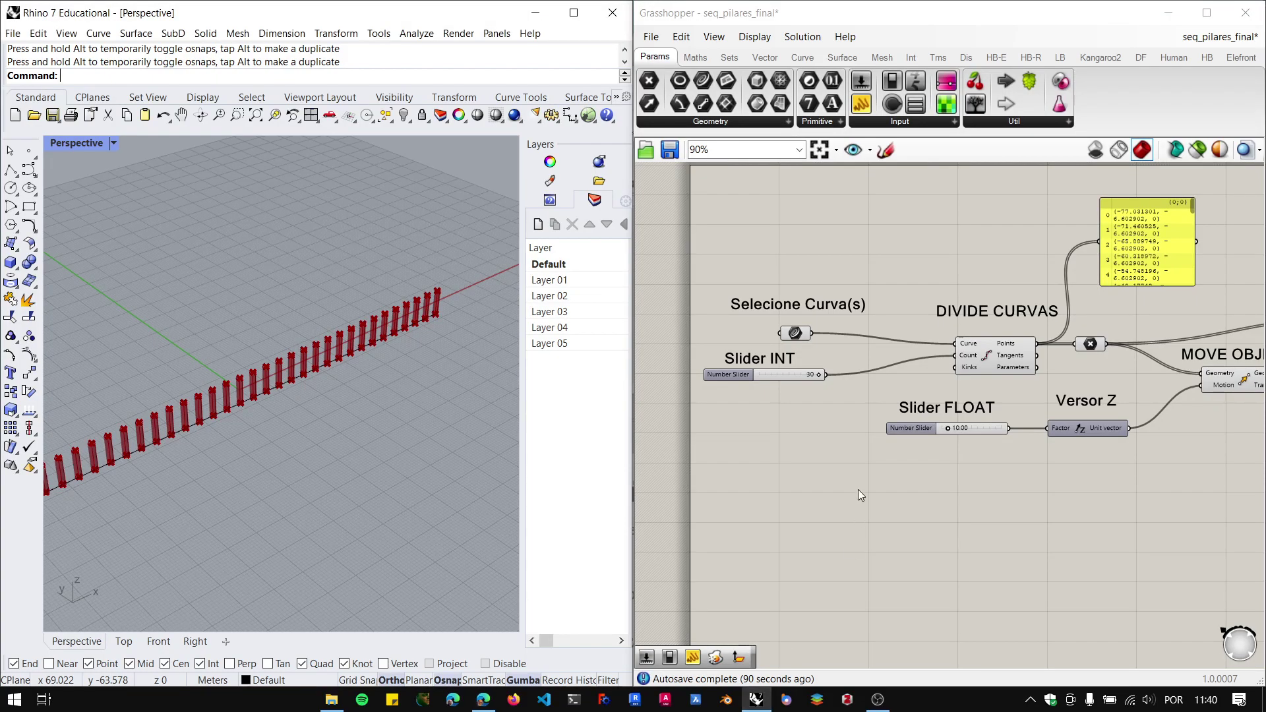
{"action": "scroll", "coordinate": [857, 498], "scroll_direction": "down", "scroll_amount": 5}
{"action": "scroll", "coordinate": [923, 503], "scroll_direction": "up", "scroll_amount": 6}
{"action": "right_click_drag", "start_coordinate": [875, 504], "coordinate": [1034, 573]}
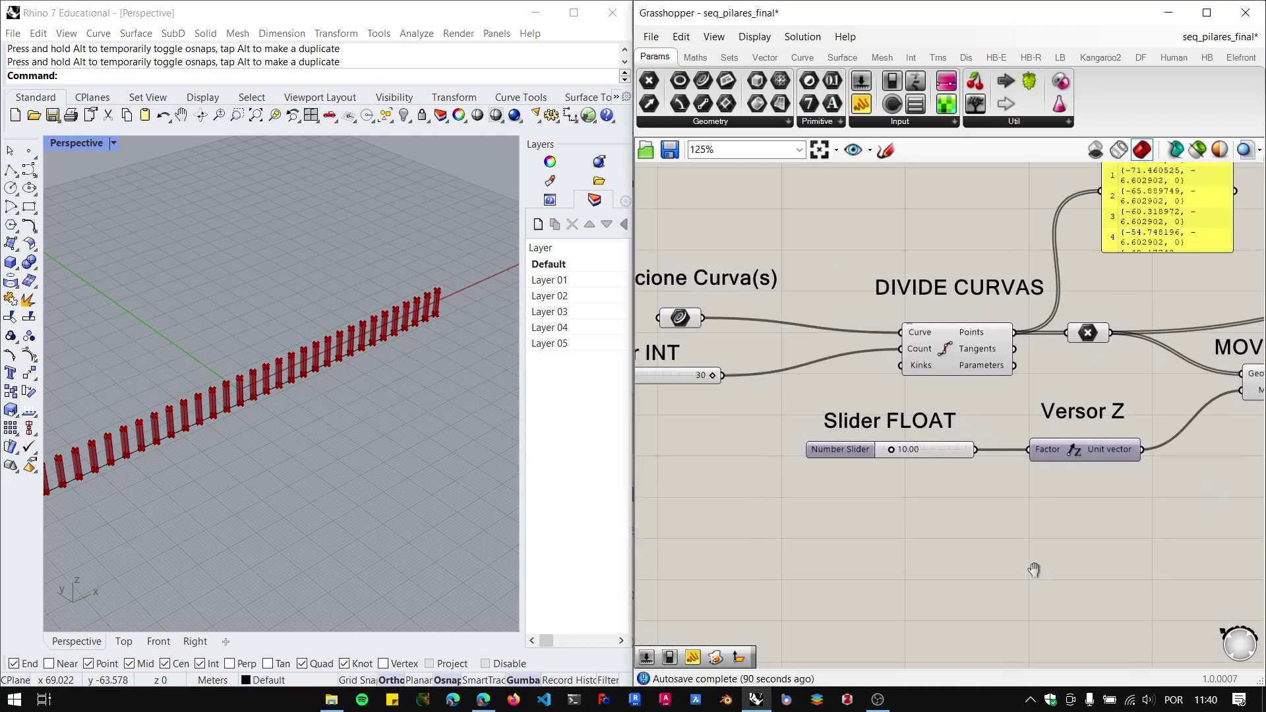
{"action": "scroll", "coordinate": [917, 541], "scroll_direction": "down", "scroll_amount": 2}
{"action": "scroll", "coordinate": [800, 517], "scroll_direction": "up", "scroll_amount": 4}
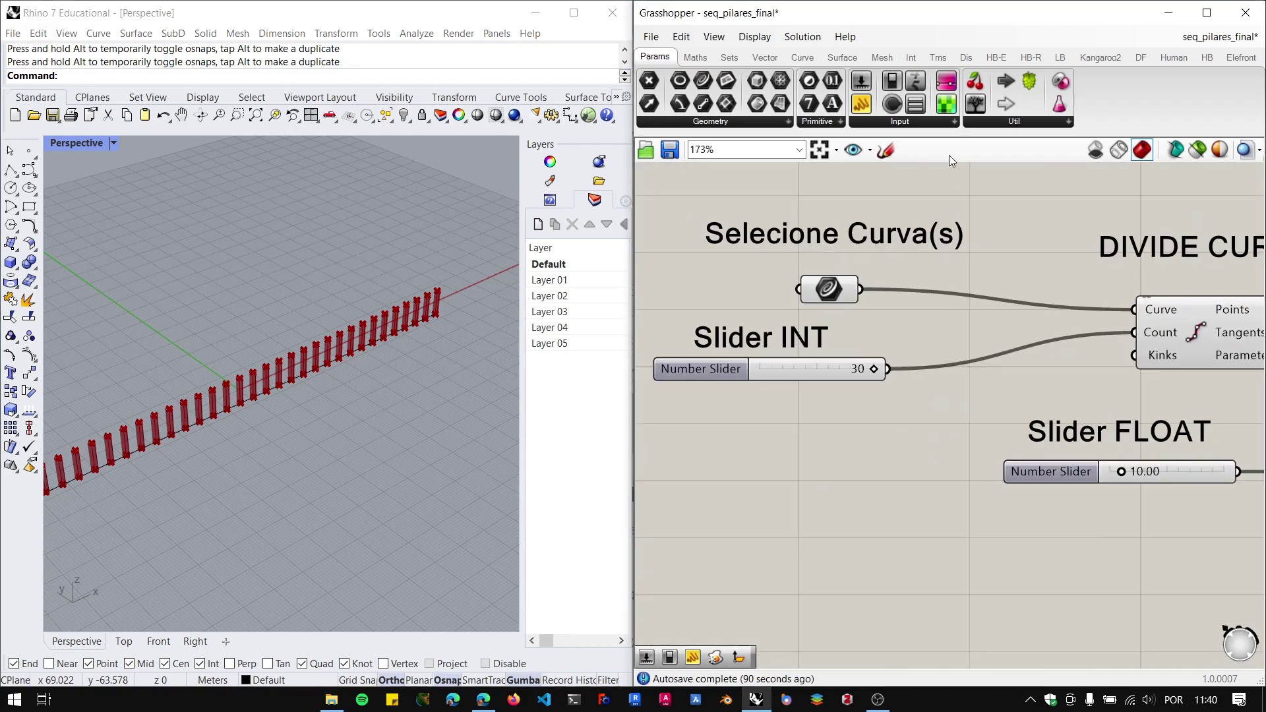
Place an empty Panel below the Slider INT slider and delete it from the canvas.
{"action": "left_click_drag", "start_coordinate": [872, 498], "coordinate": [797, 516]}
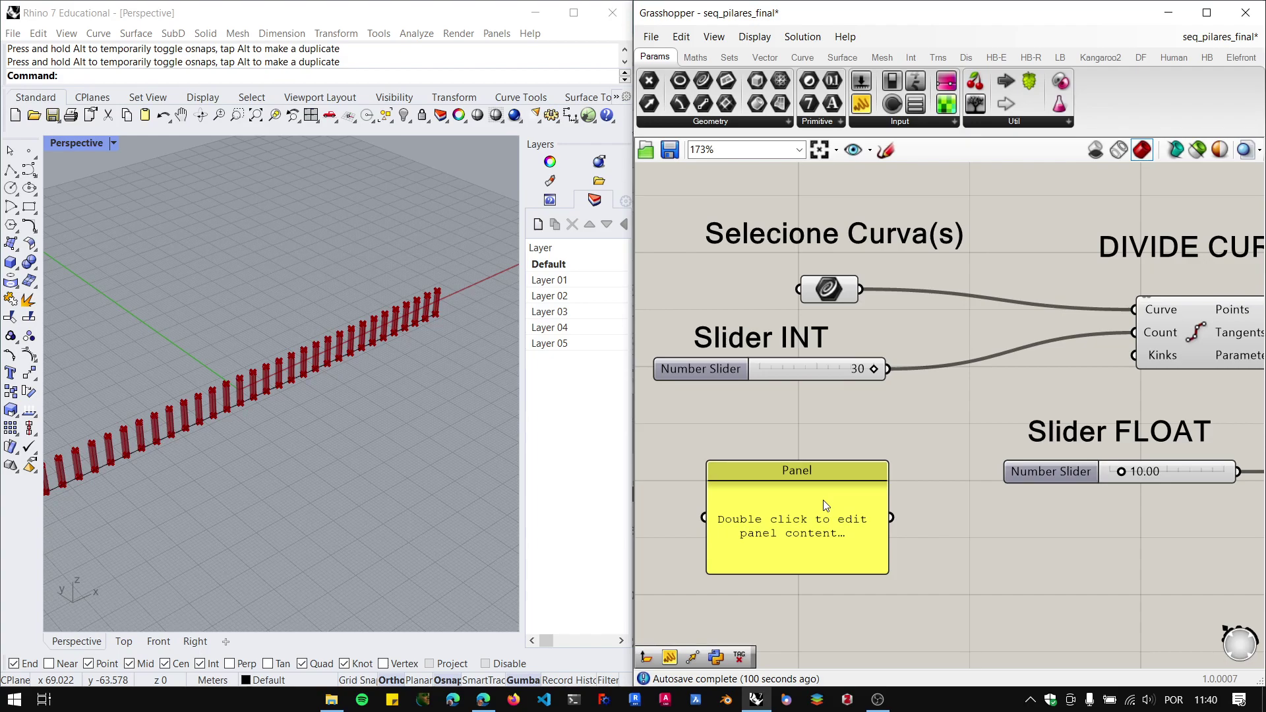
{"action": "left_click", "coordinate": [833, 468]}
{"action": "key", "text": "Delete"}
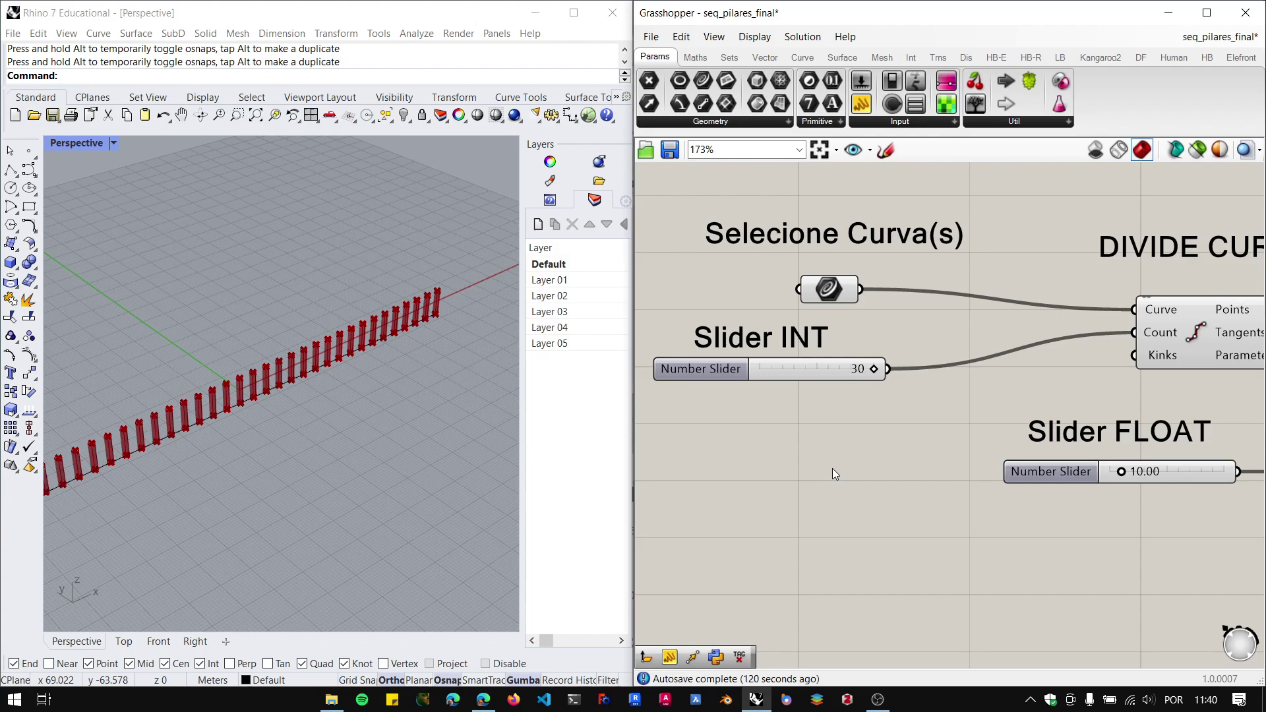
Create a number slider below Slider INT with the search shortcut 0<10<30.
{"action": "scroll", "coordinate": [861, 433], "scroll_direction": "down", "scroll_amount": 2}
{"action": "scroll", "coordinate": [1038, 439], "scroll_direction": "up", "scroll_amount": 1}
{"action": "right_click_drag", "start_coordinate": [1037, 439], "coordinate": [1013, 368]}
{"action": "scroll", "coordinate": [1019, 330], "scroll_direction": "up", "scroll_amount": 3}
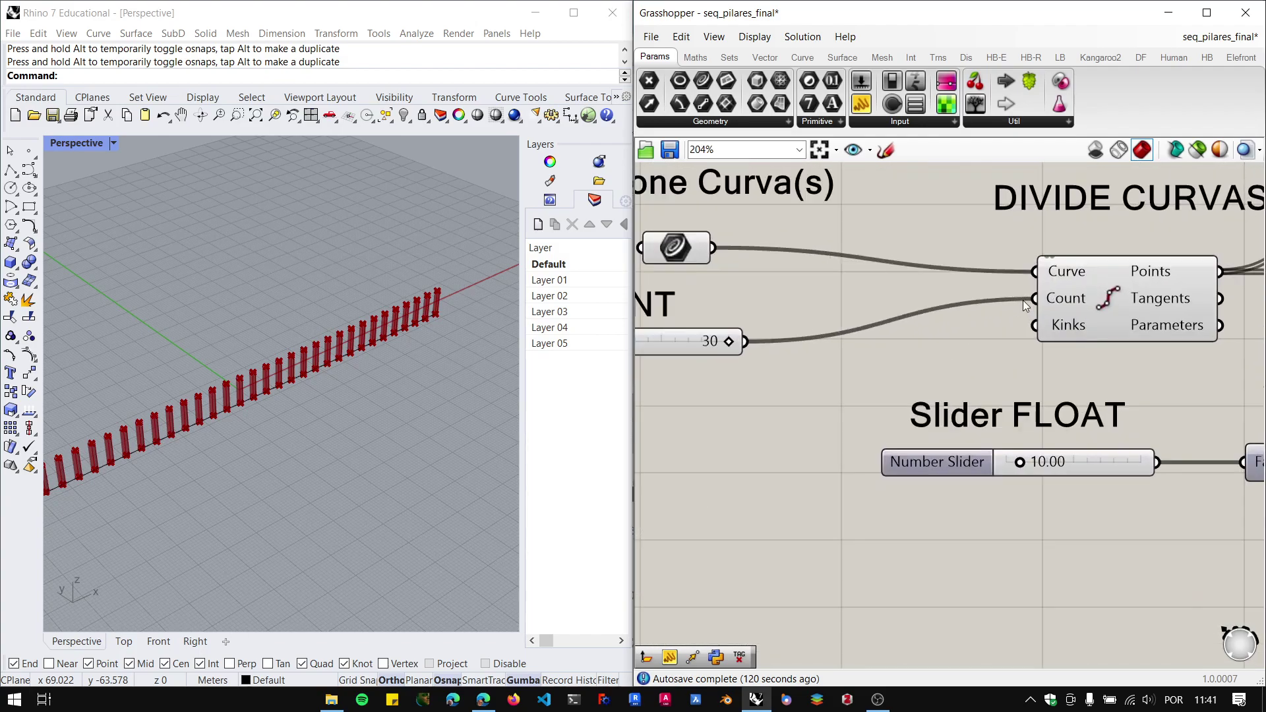
{"action": "scroll", "coordinate": [1022, 300], "scroll_direction": "down", "scroll_amount": 4}
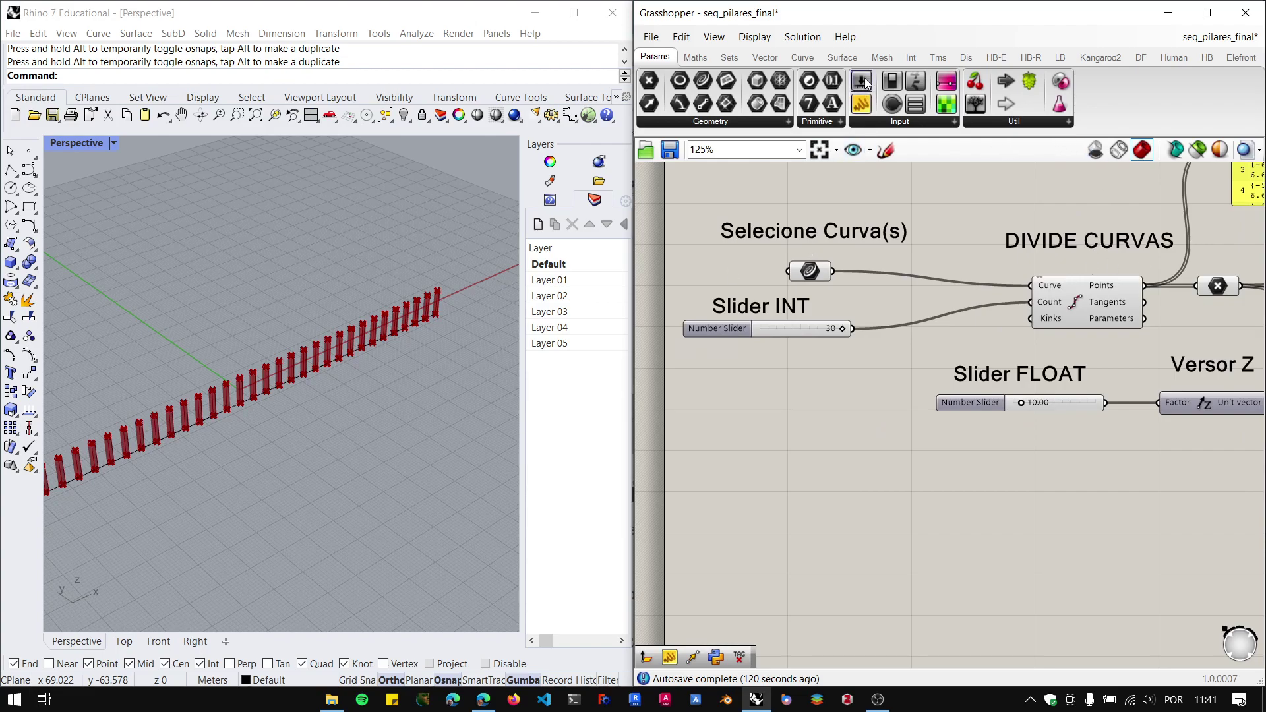
{"action": "left_click_drag", "start_coordinate": [861, 81], "coordinate": [764, 436]}
{"action": "double_click", "coordinate": [781, 388]}
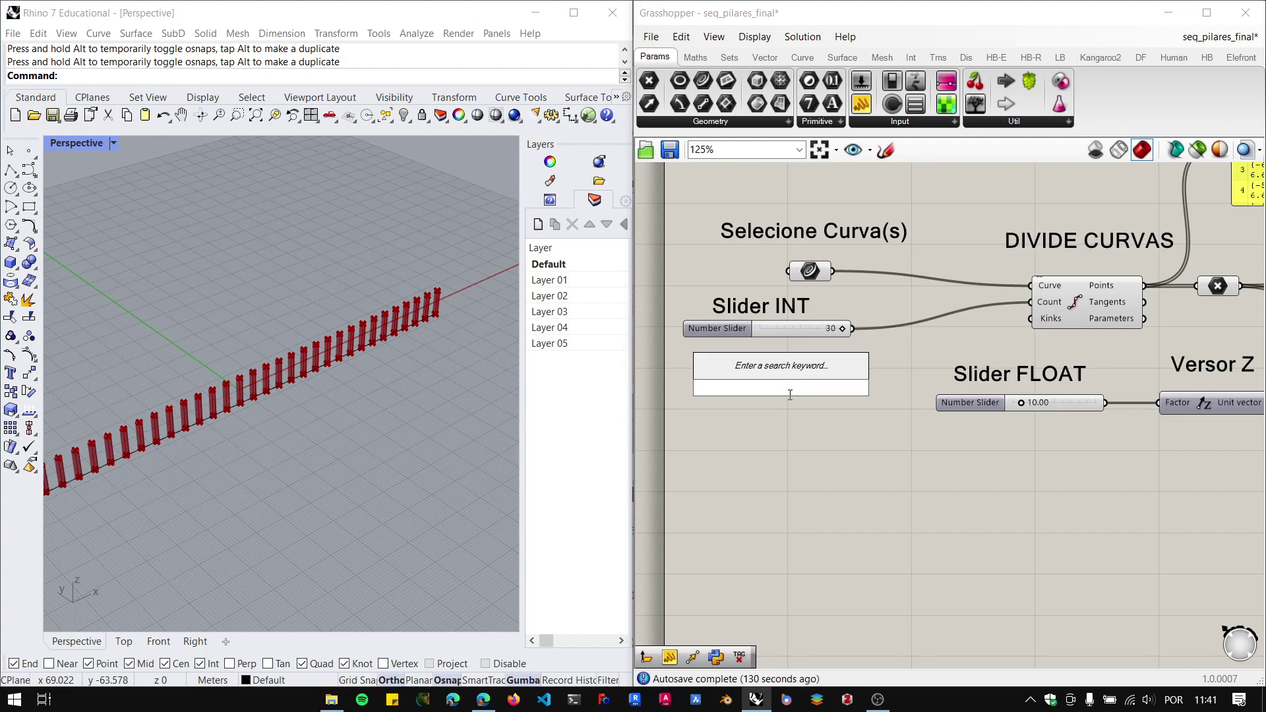
{"action": "type", "text": "0<10"}
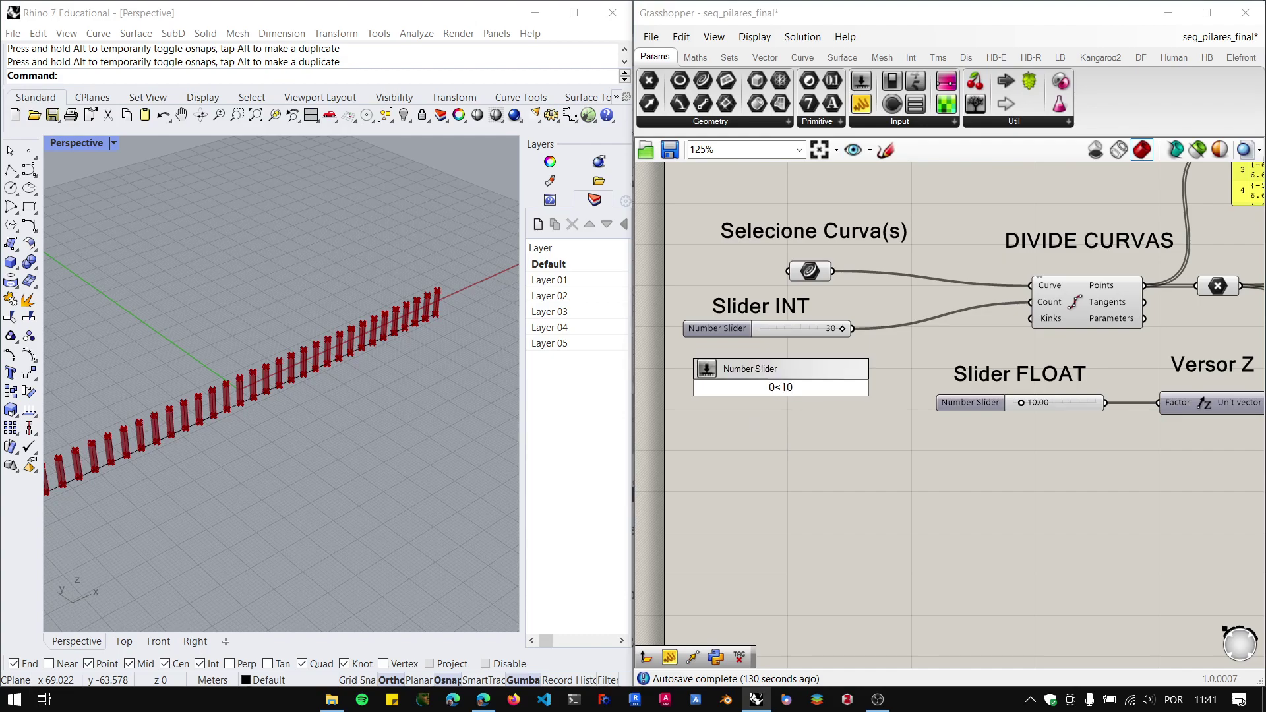
{"action": "type", "text": "<30"}
{"action": "key", "text": "Return"}
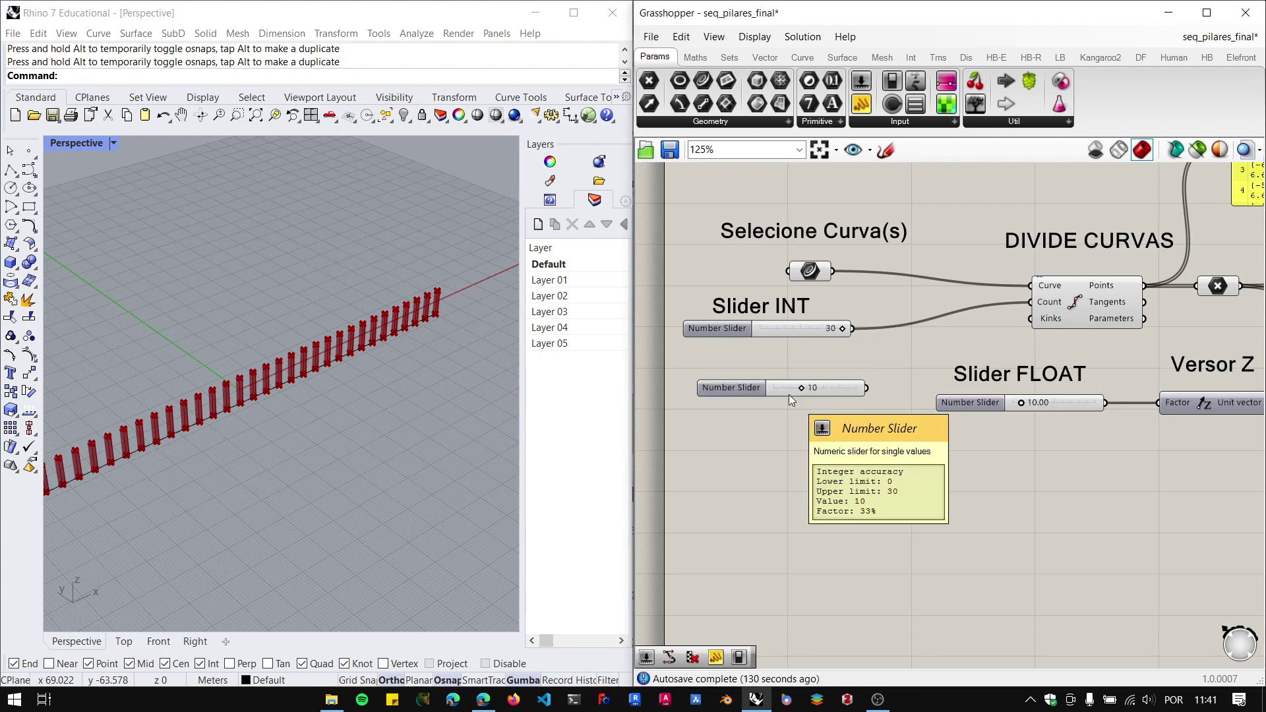
Wire the new 0 to 30 slider into the Count input of DIVIDE CURVAS and remove it with the Disconnect option.
{"action": "left_click_drag", "start_coordinate": [868, 386], "coordinate": [1020, 314]}
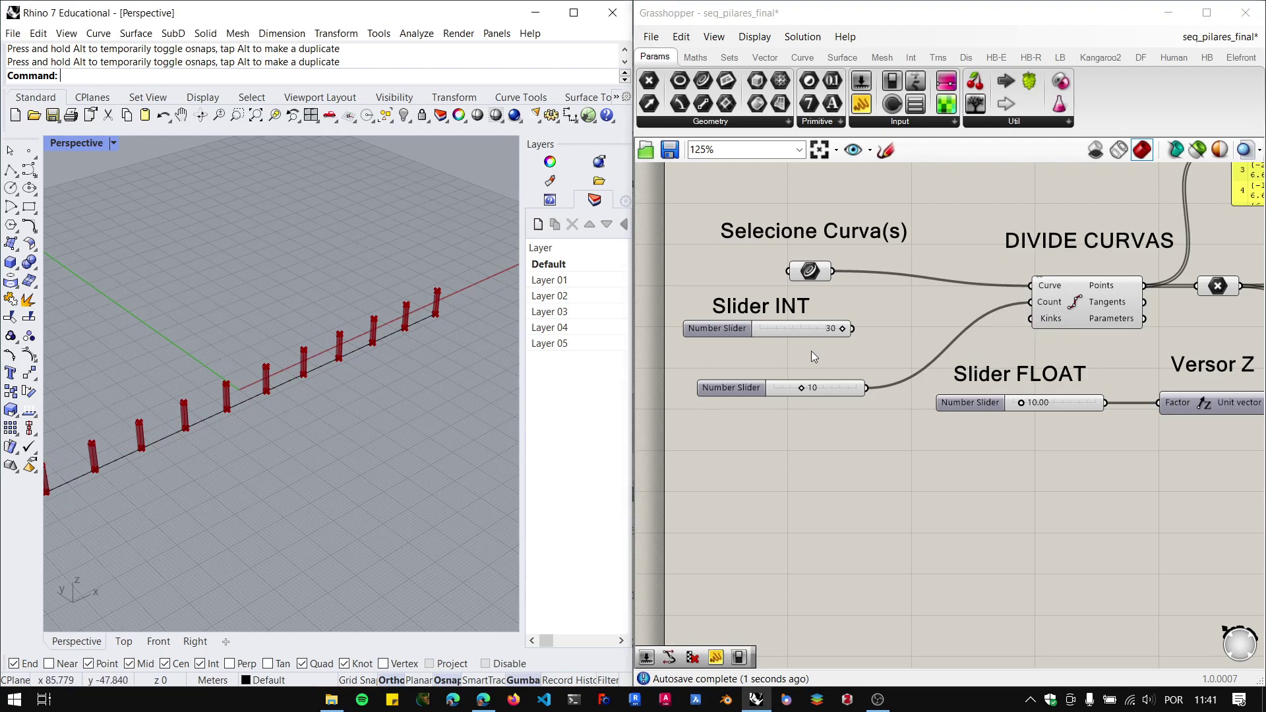
{"action": "mouse_move", "coordinate": [1048, 305]}
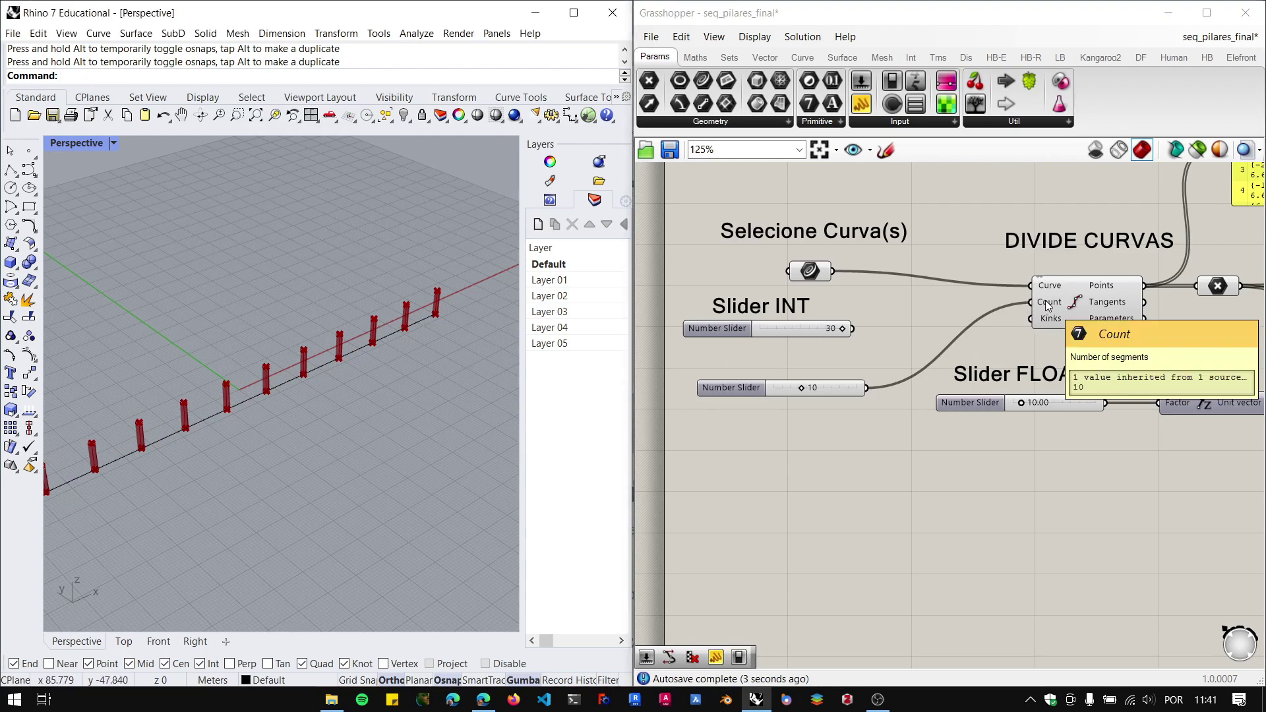
{"action": "right_click", "coordinate": [1045, 301]}
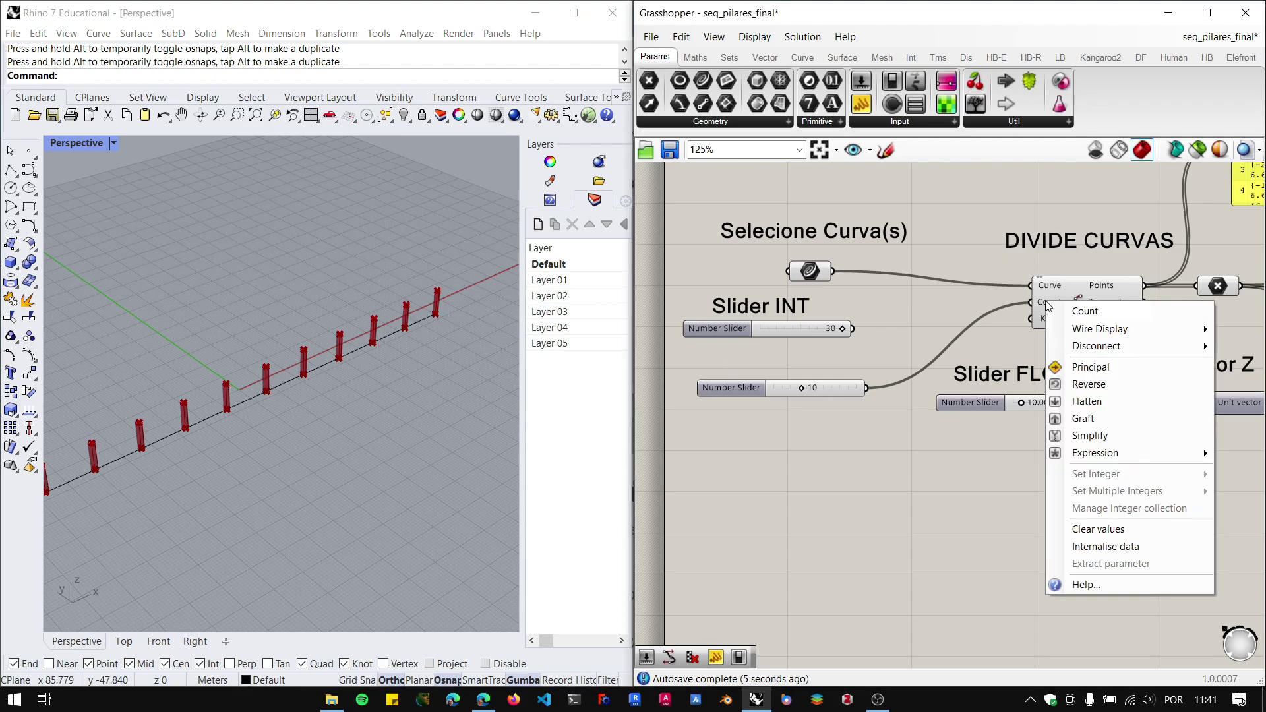
{"action": "mouse_move", "coordinate": [1093, 350]}
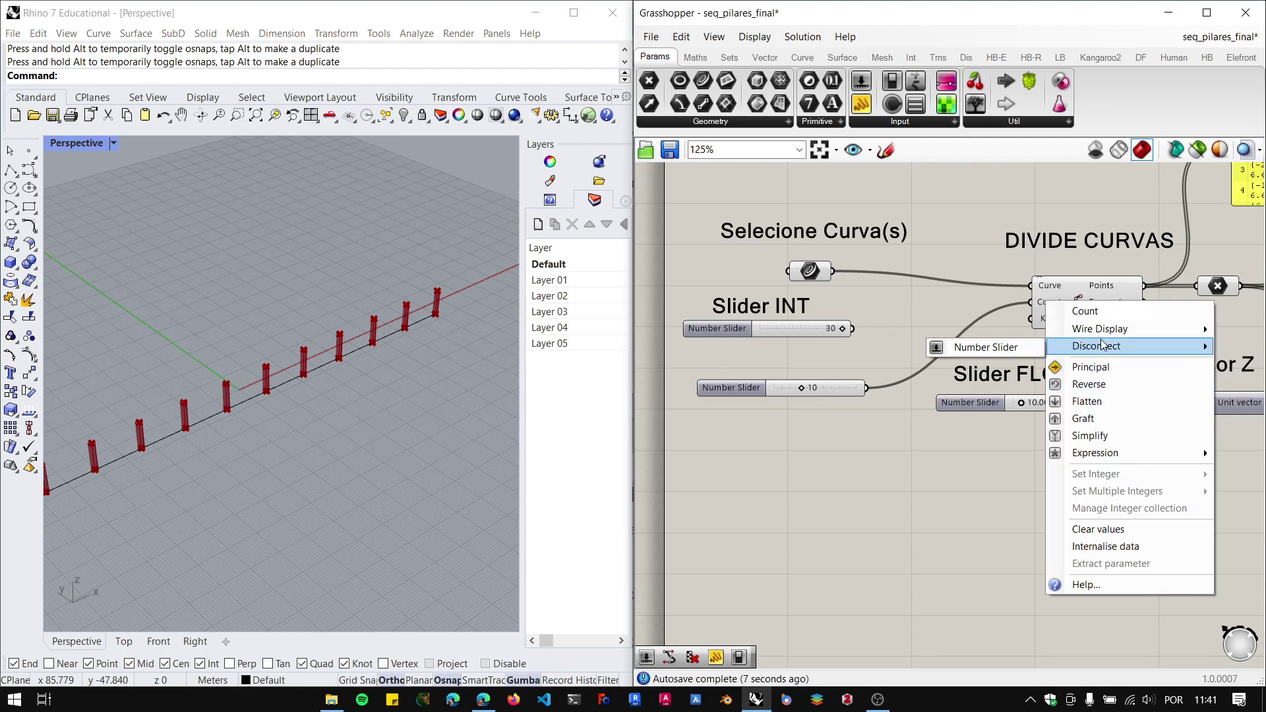
{"action": "left_click", "coordinate": [985, 350]}
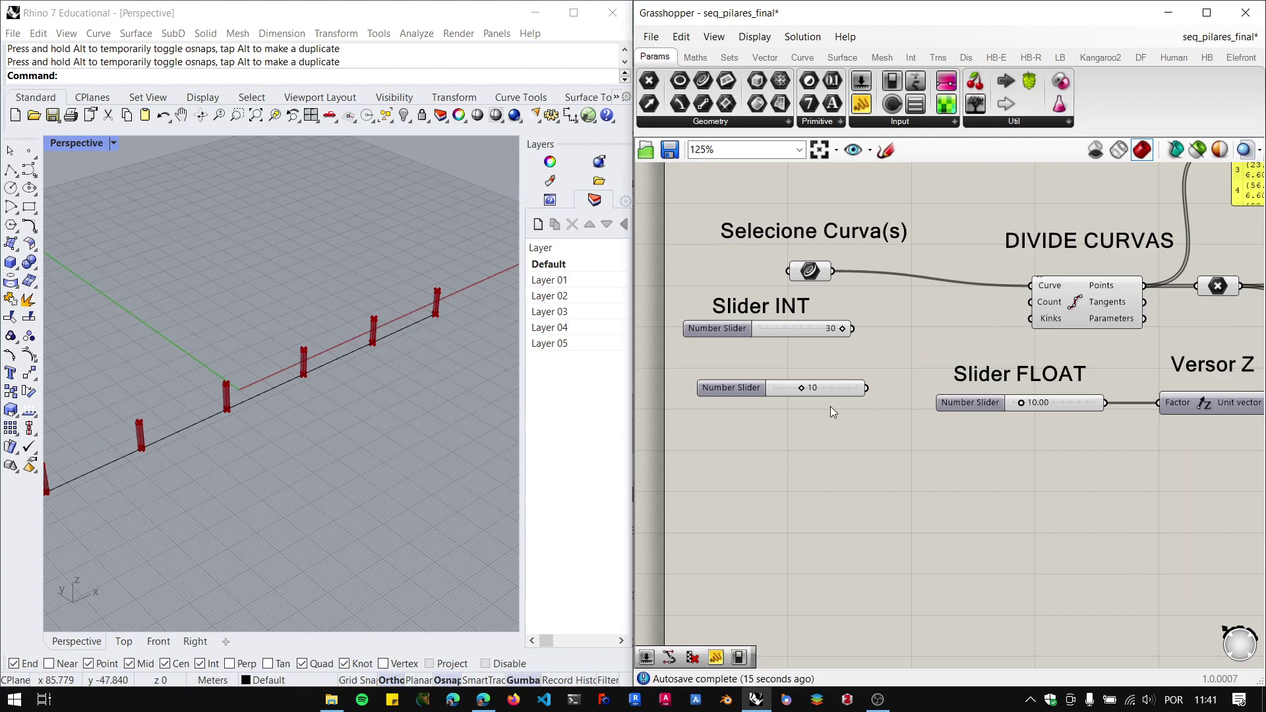
Reconnect the new slider to the Count input and disconnect that wire once more.
{"action": "left_click_drag", "start_coordinate": [864, 387], "coordinate": [1032, 307]}
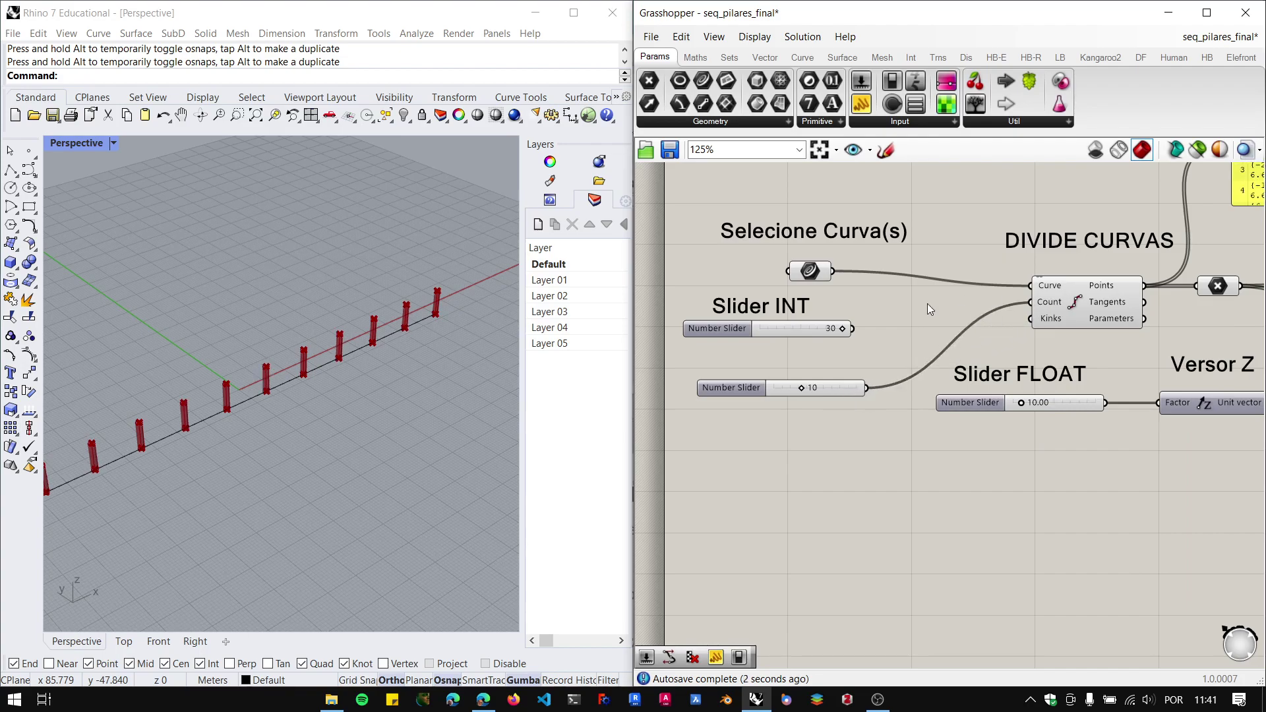
{"action": "right_click", "coordinate": [1052, 300]}
{"action": "left_click", "coordinate": [992, 347]}
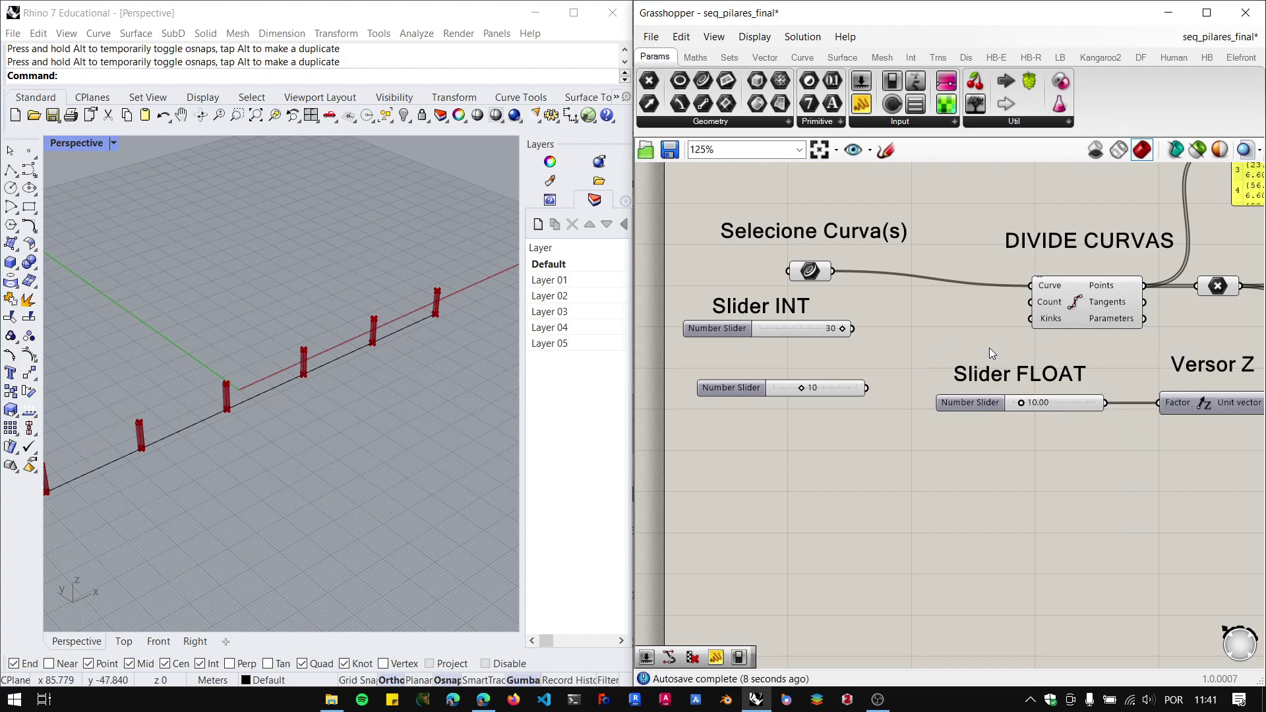
Demonstrate wiring backwards from Count to the new slider and removing the wire directly, leaving the slider connected to Count.
{"action": "left_click_drag", "start_coordinate": [1029, 303], "coordinate": [856, 404]}
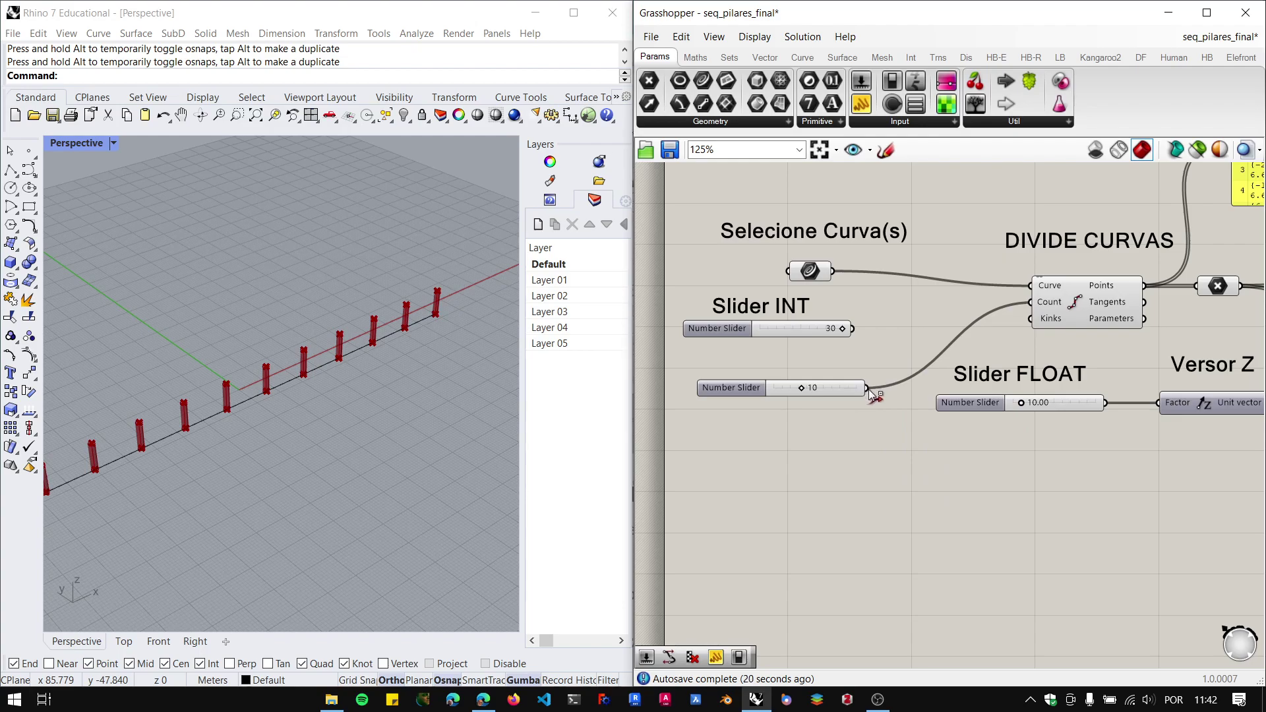
{"action": "left_click_drag", "start_coordinate": [868, 390], "coordinate": [1030, 302], "text": "ctrl"}
{"action": "left_click_drag", "start_coordinate": [865, 387], "coordinate": [1030, 303]}
{"action": "left_click", "coordinate": [877, 699]}
{"action": "left_click", "coordinate": [877, 699]}
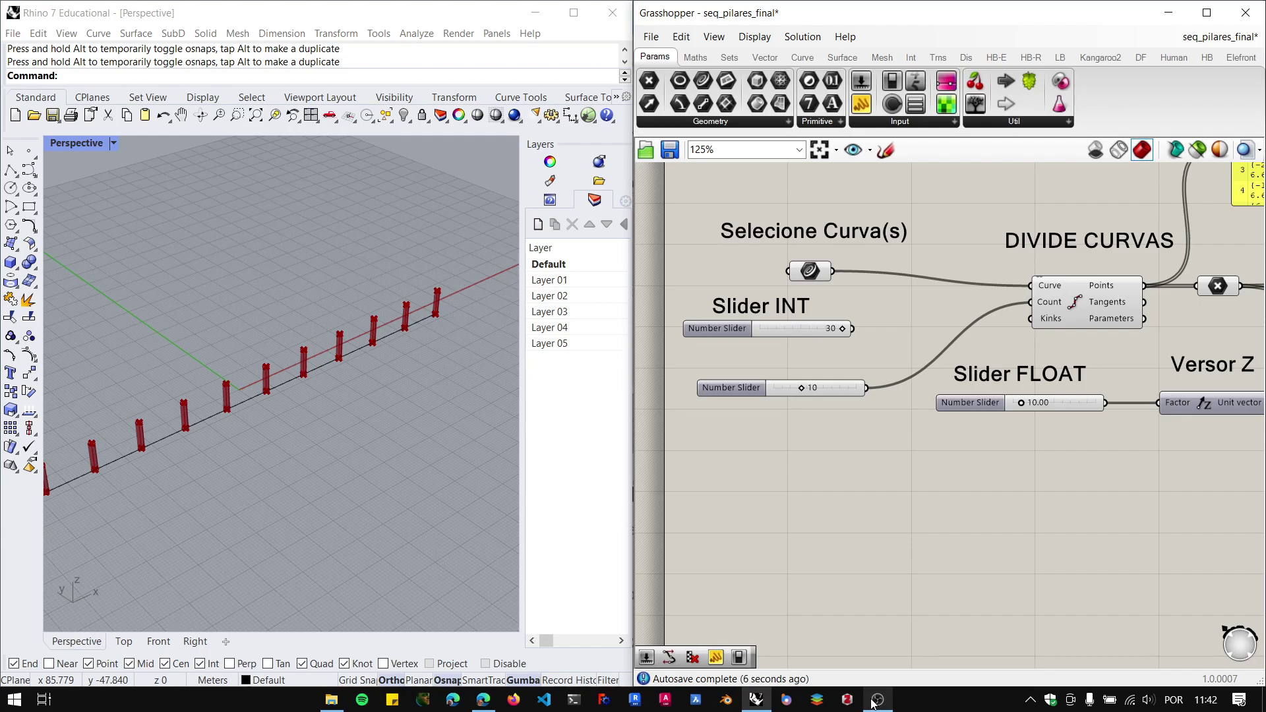
Enlarge the panel listing the DIVIDE CURVAS points downward and move it higher above the components.
{"action": "scroll", "coordinate": [962, 464], "scroll_direction": "down", "scroll_amount": 4}
{"action": "scroll", "coordinate": [989, 394], "scroll_direction": "up", "scroll_amount": 3}
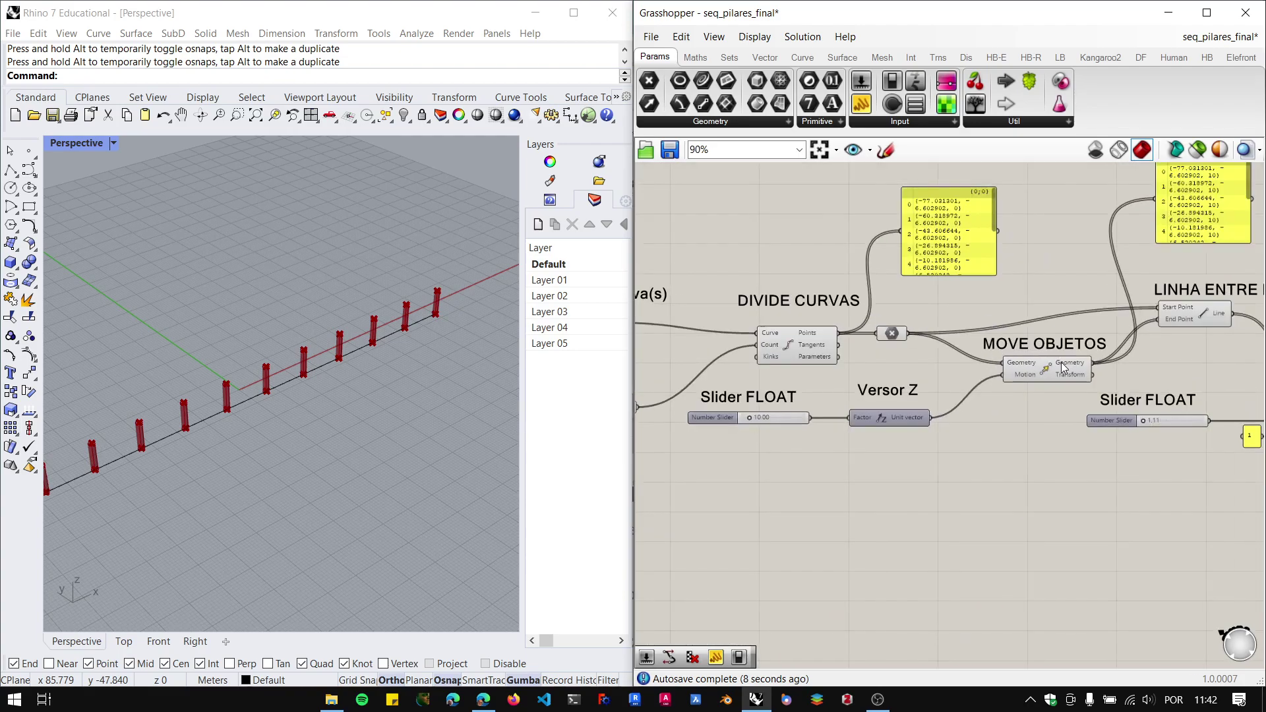
{"action": "scroll", "coordinate": [1021, 394], "scroll_direction": "up", "scroll_amount": 3}
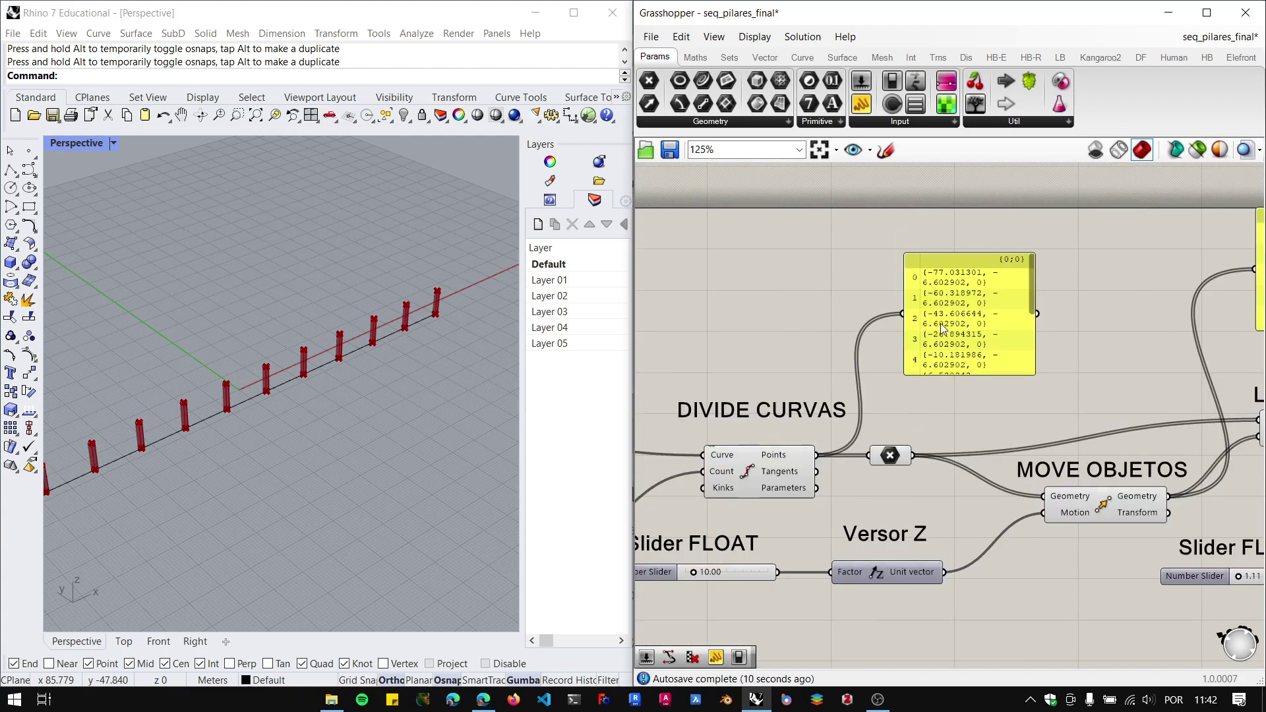
{"action": "scroll", "coordinate": [943, 328], "scroll_direction": "up", "scroll_amount": 3}
{"action": "left_click_drag", "start_coordinate": [993, 393], "coordinate": [993, 486]}
{"action": "left_click_drag", "start_coordinate": [973, 248], "coordinate": [1006, 161]}
{"action": "scroll", "coordinate": [1021, 269], "scroll_direction": "down", "scroll_amount": 2}
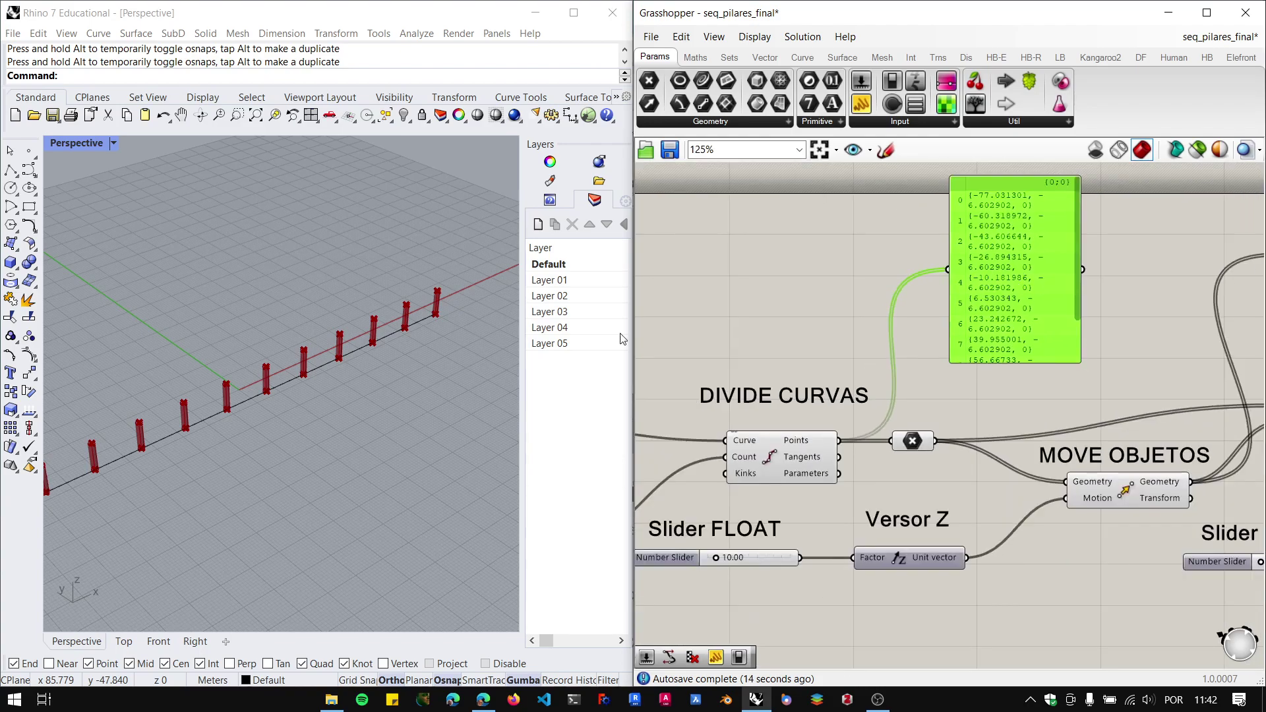
Examine the pillar row in the Rhino Perspective view and the Tangents output of DIVIDE CURVAS.
{"action": "scroll", "coordinate": [324, 363], "scroll_direction": "down", "scroll_amount": 4}
{"action": "right_click_drag", "start_coordinate": [325, 368], "coordinate": [316, 442]}
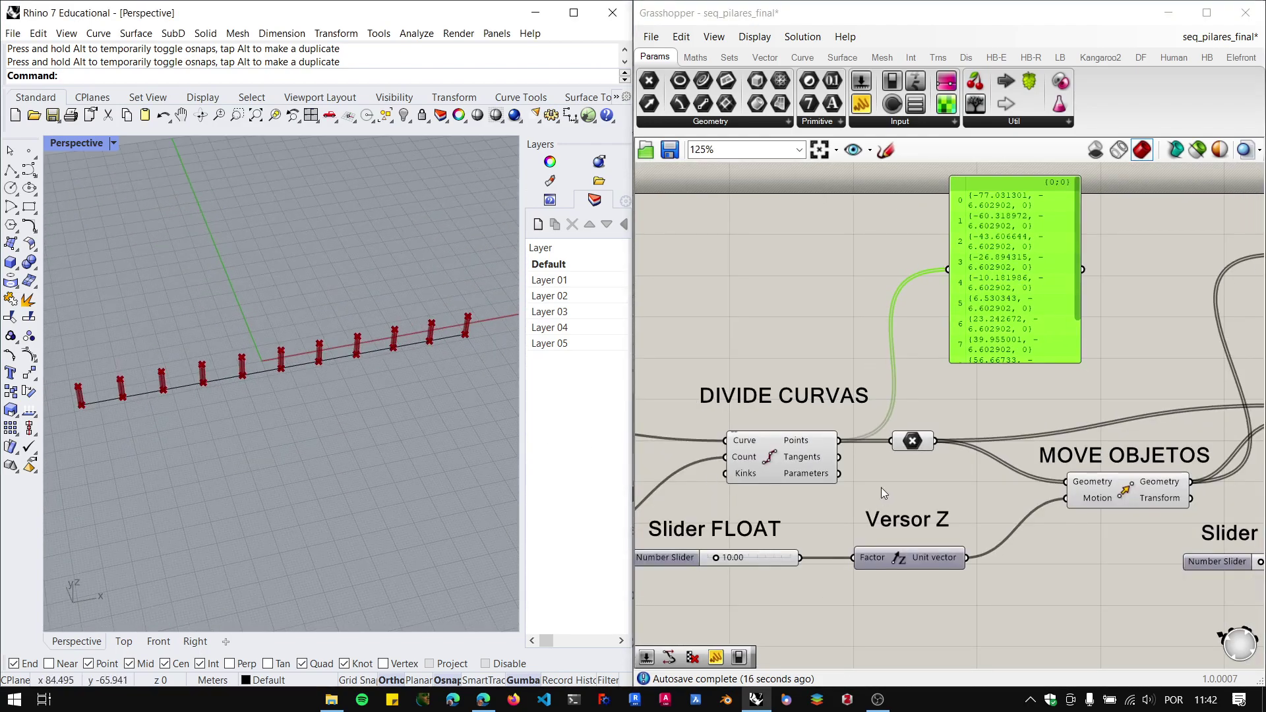
{"action": "scroll", "coordinate": [857, 481], "scroll_direction": "up", "scroll_amount": 2}
{"action": "mouse_move", "coordinate": [809, 447]}
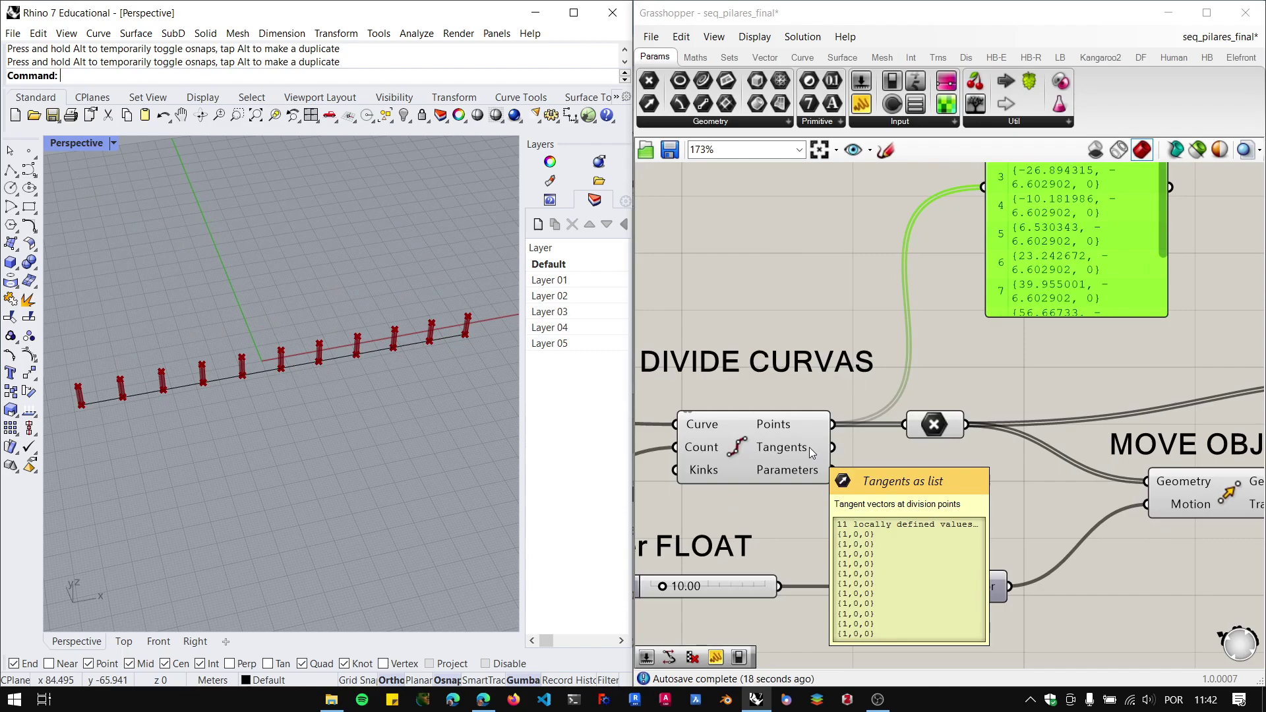
{"action": "scroll", "coordinate": [317, 385], "scroll_direction": "down", "scroll_amount": 2}
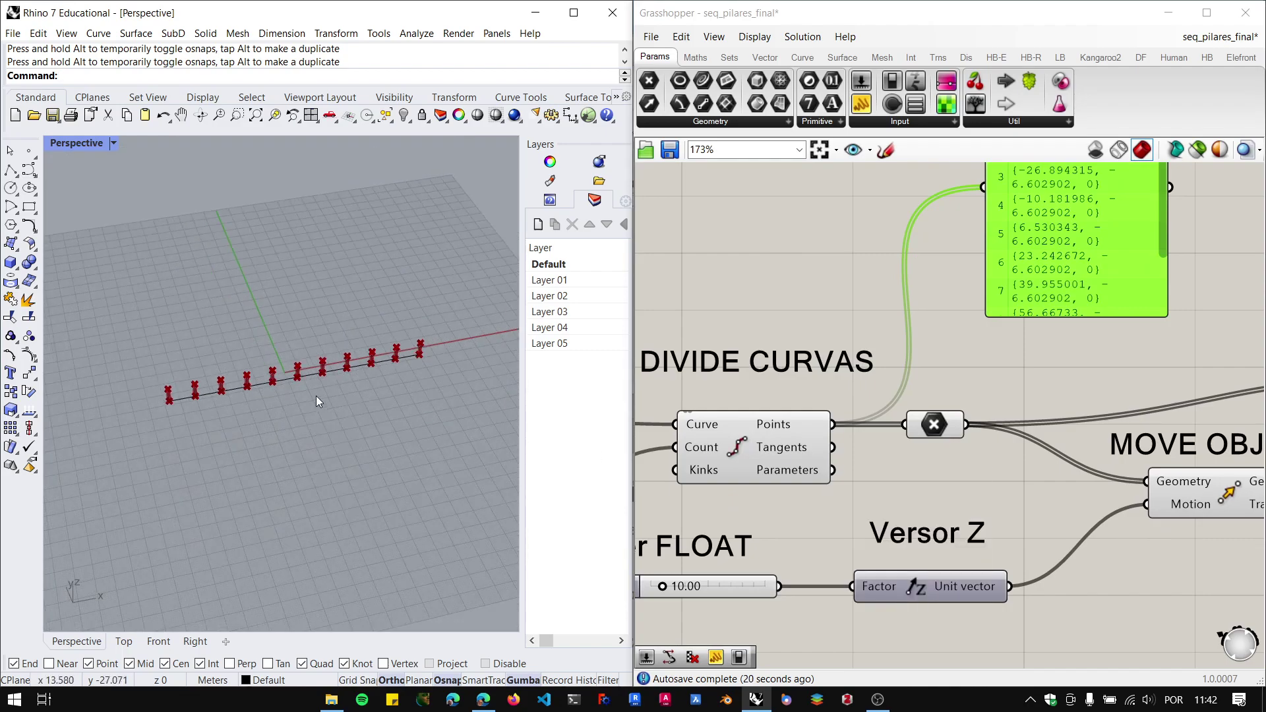
{"action": "right_click_drag", "start_coordinate": [317, 397], "coordinate": [321, 400]}
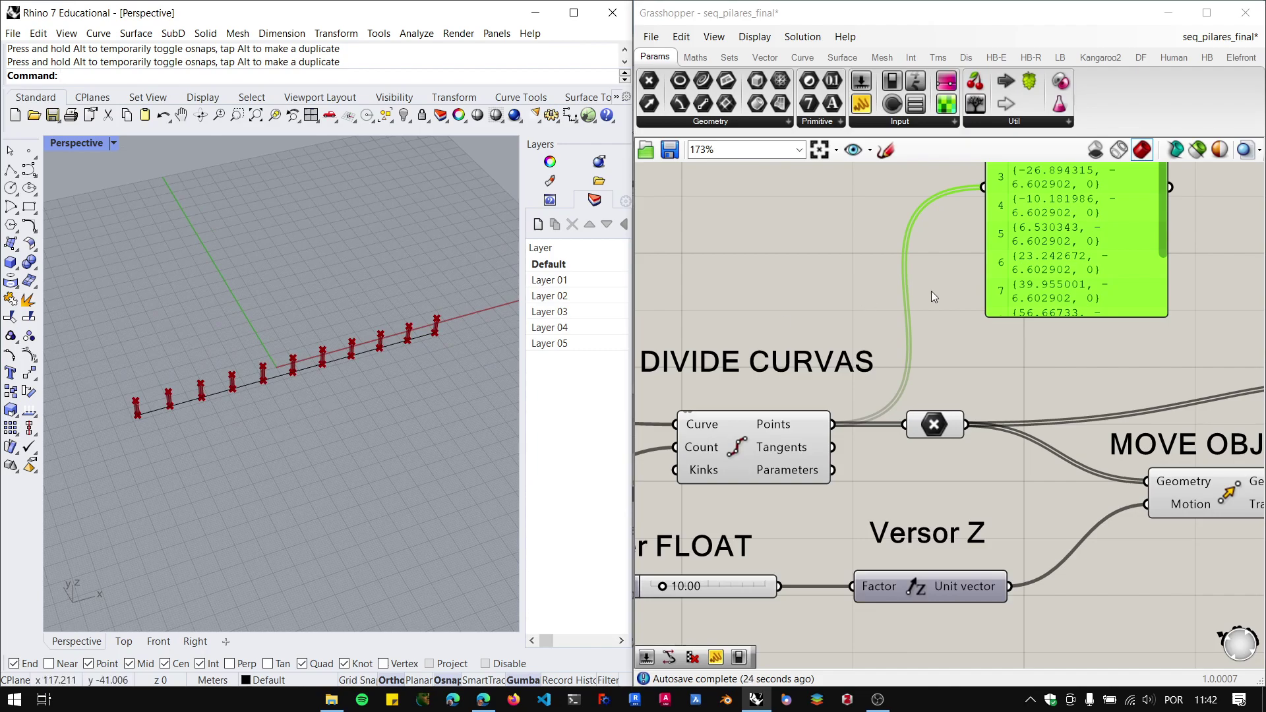
{"action": "scroll", "coordinate": [855, 312], "scroll_direction": "down", "scroll_amount": 2}
{"action": "right_click_drag", "start_coordinate": [432, 390], "coordinate": [331, 414]}
{"action": "scroll", "coordinate": [330, 412], "scroll_direction": "up", "scroll_amount": 2}
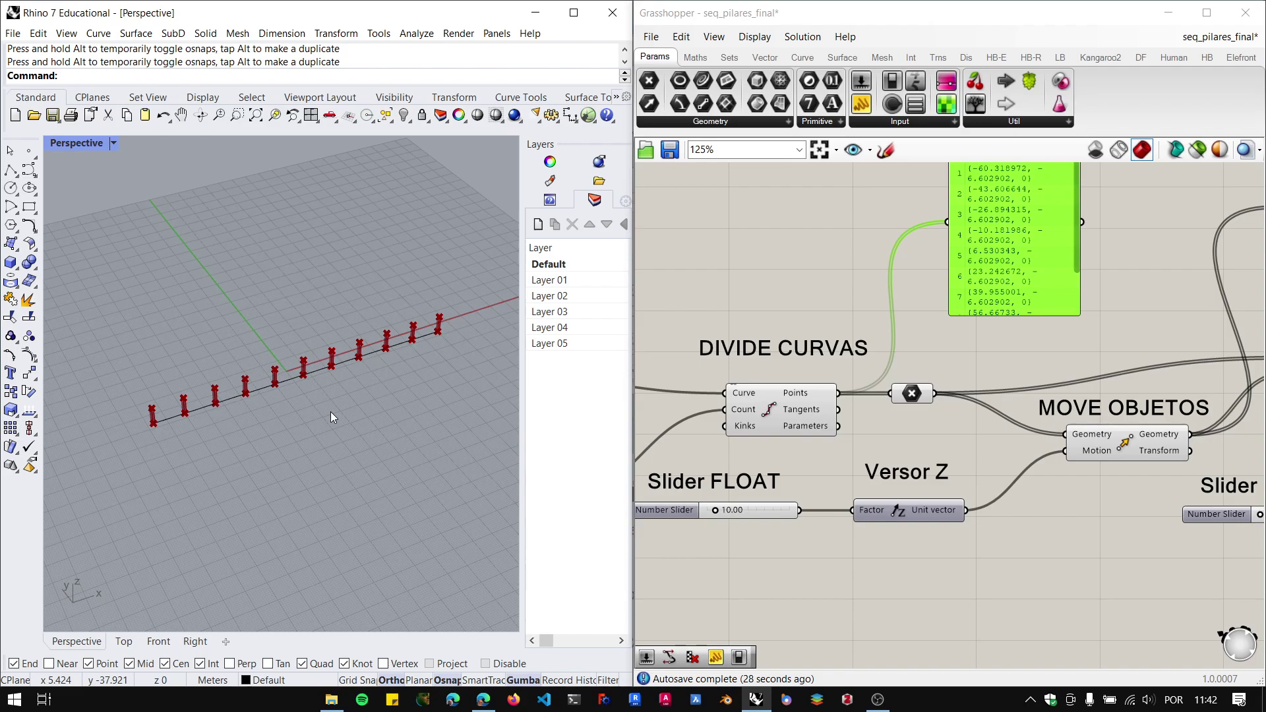
Draw a wavy degree 3 control point curve in front of the pillar row with Ortho turned off.
{"action": "type", "text": "cu"}
{"action": "key", "text": "Return"}
{"action": "scroll", "coordinate": [330, 411], "scroll_direction": "up", "scroll_amount": 2}
{"action": "left_click", "coordinate": [107, 549]}
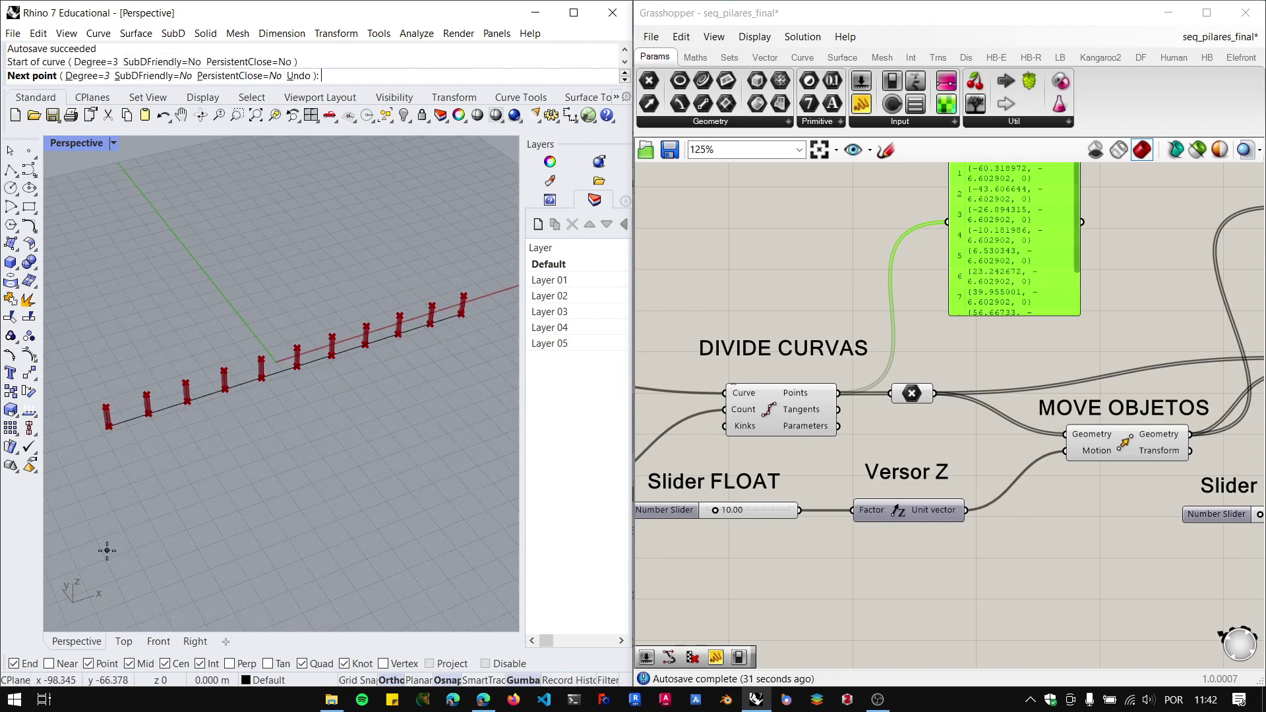
{"action": "key", "text": "F8"}
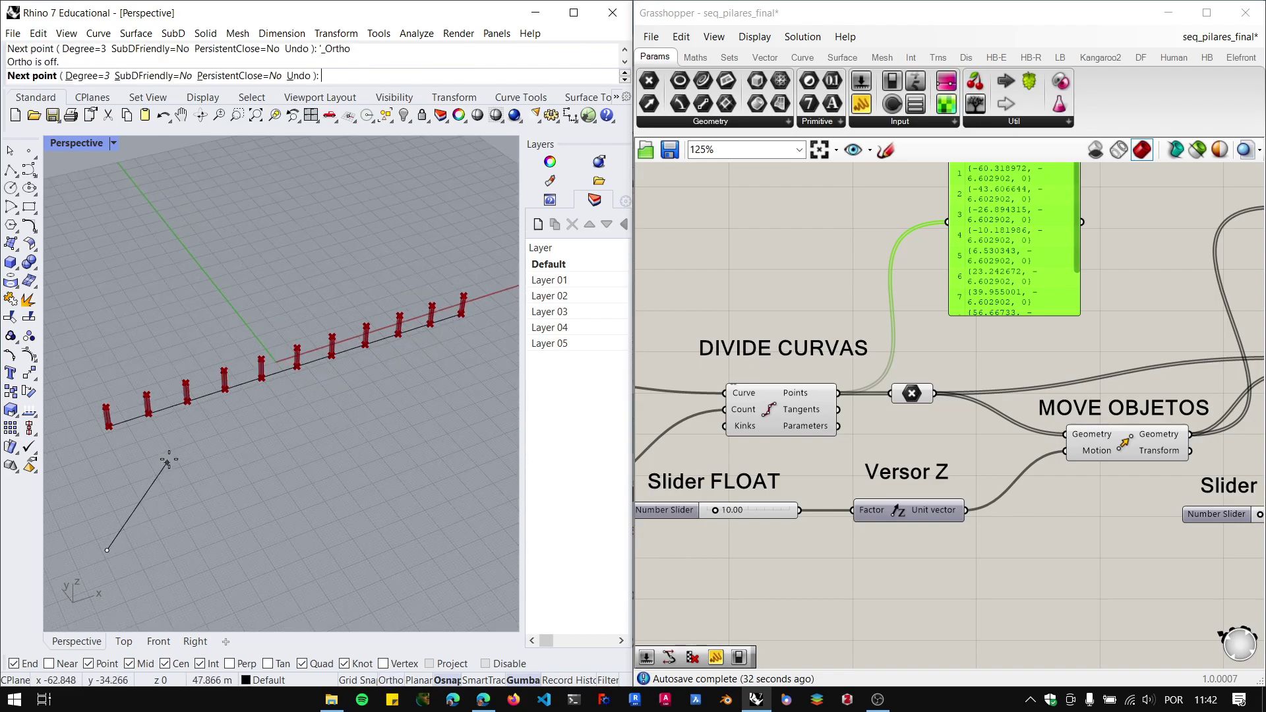
{"action": "left_click", "coordinate": [175, 451]}
{"action": "left_click", "coordinate": [322, 426]}
{"action": "left_click", "coordinate": [400, 507]}
{"action": "left_click", "coordinate": [457, 495]}
{"action": "left_click", "coordinate": [490, 427]}
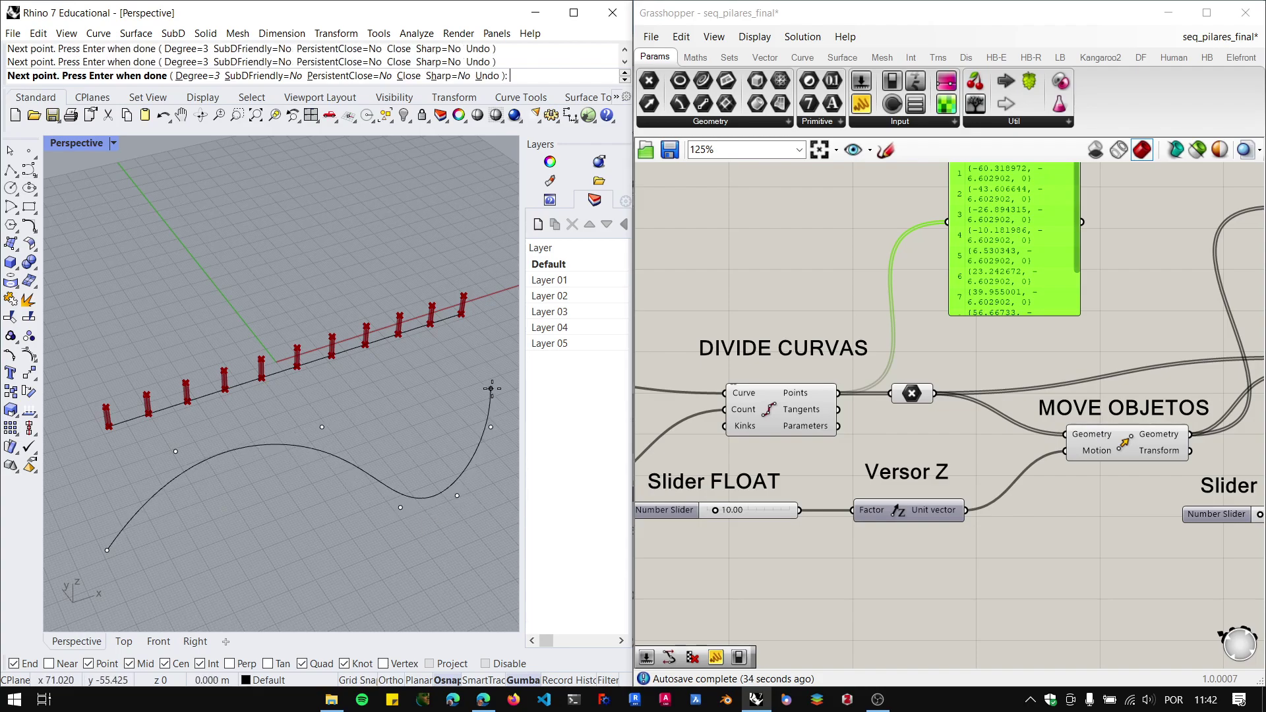
{"action": "key", "text": "Return"}
{"action": "scroll", "coordinate": [496, 421], "scroll_direction": "down", "scroll_amount": 4}
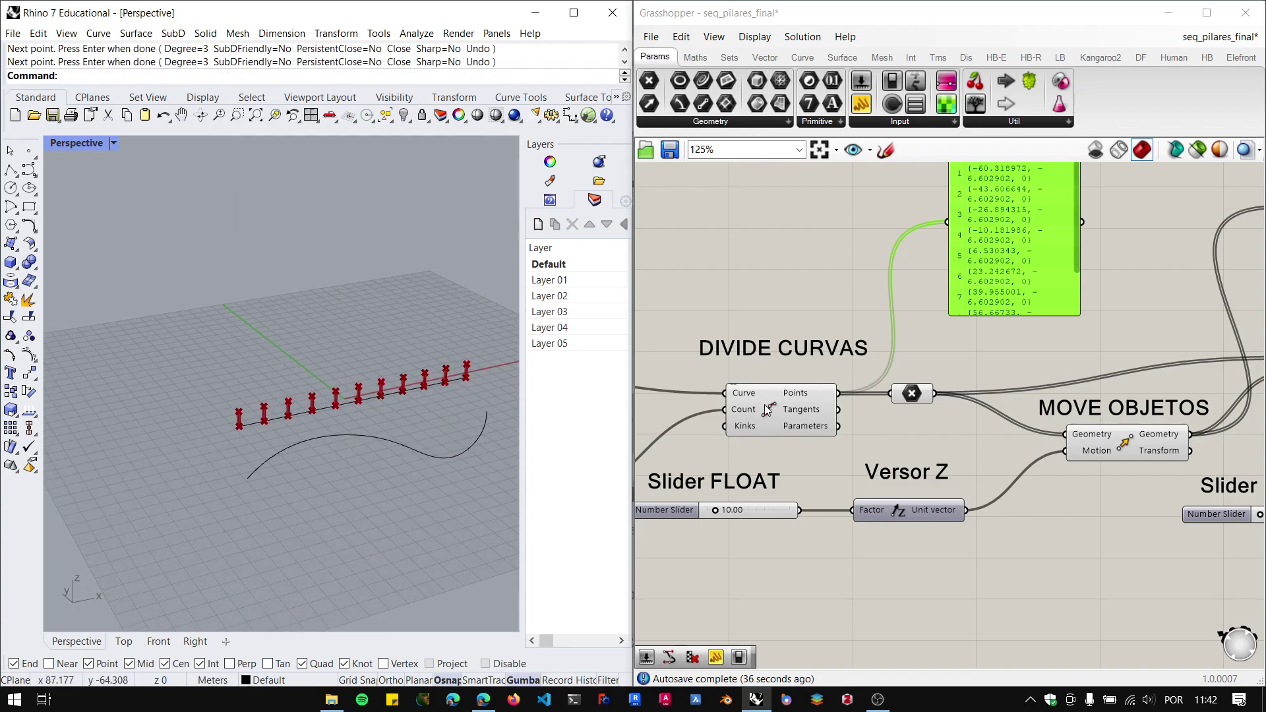
Reference the newly drawn wavy curve in the Selecione Curva(s) parameter as the single input curve.
{"action": "scroll", "coordinate": [871, 435], "scroll_direction": "down", "scroll_amount": 3}
{"action": "right_click_drag", "start_coordinate": [818, 424], "coordinate": [1002, 414]}
{"action": "scroll", "coordinate": [864, 390], "scroll_direction": "up", "scroll_amount": 4}
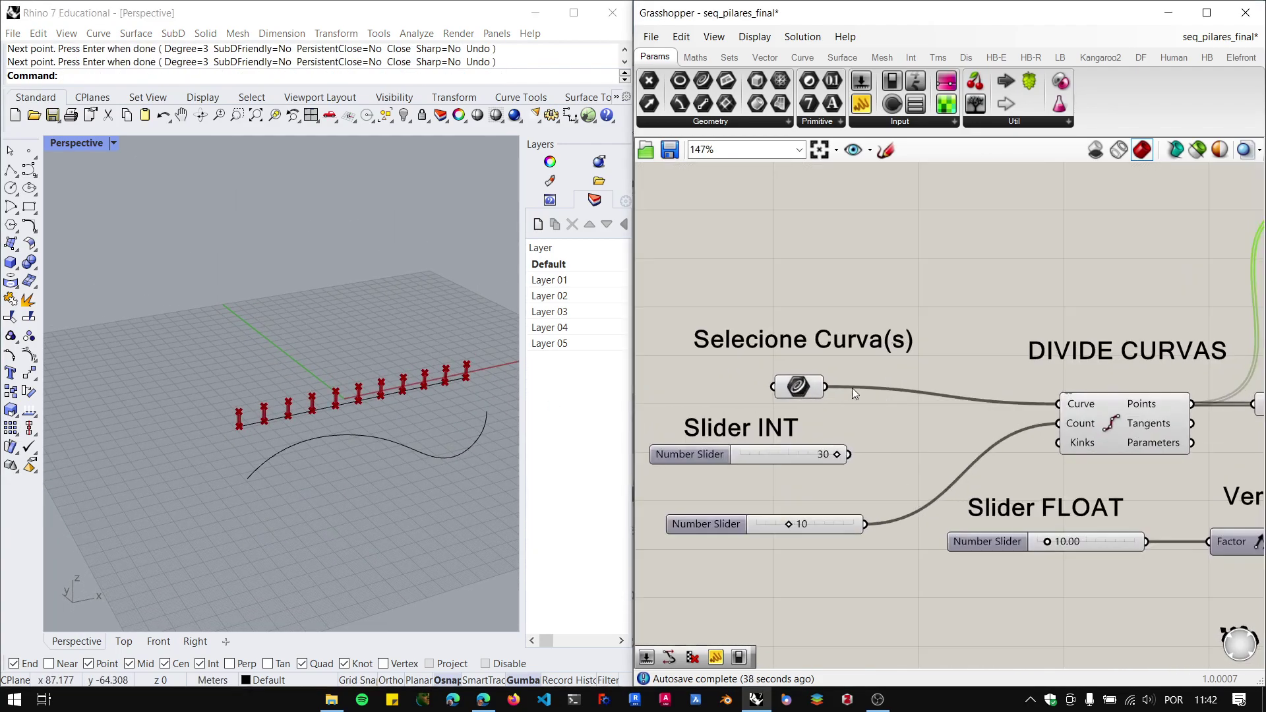
{"action": "right_click", "coordinate": [789, 386]}
{"action": "left_click", "coordinate": [817, 565]}
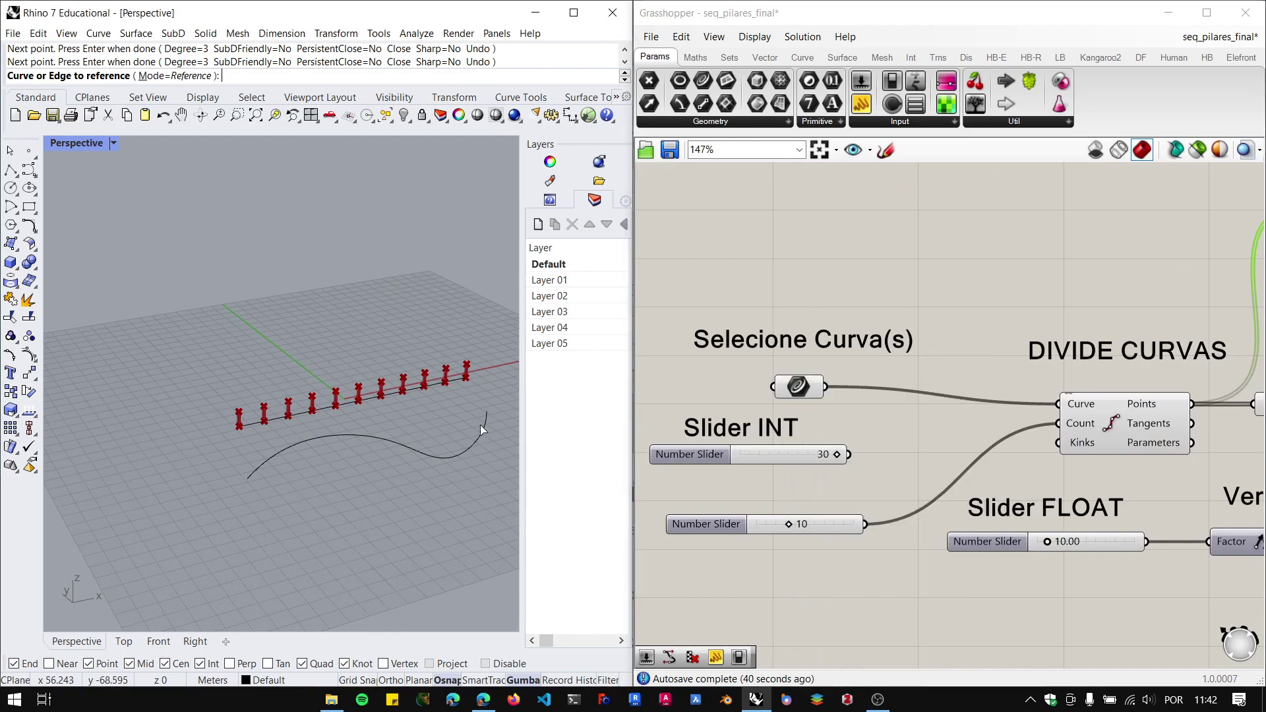
{"action": "left_click", "coordinate": [482, 427]}
Feed the Tangents output of DIVIDE CURVAS into the panel above it in place of the points.
{"action": "right_click_drag", "start_coordinate": [1019, 482], "coordinate": [845, 452]}
{"action": "scroll", "coordinate": [845, 453], "scroll_direction": "up", "scroll_amount": 3}
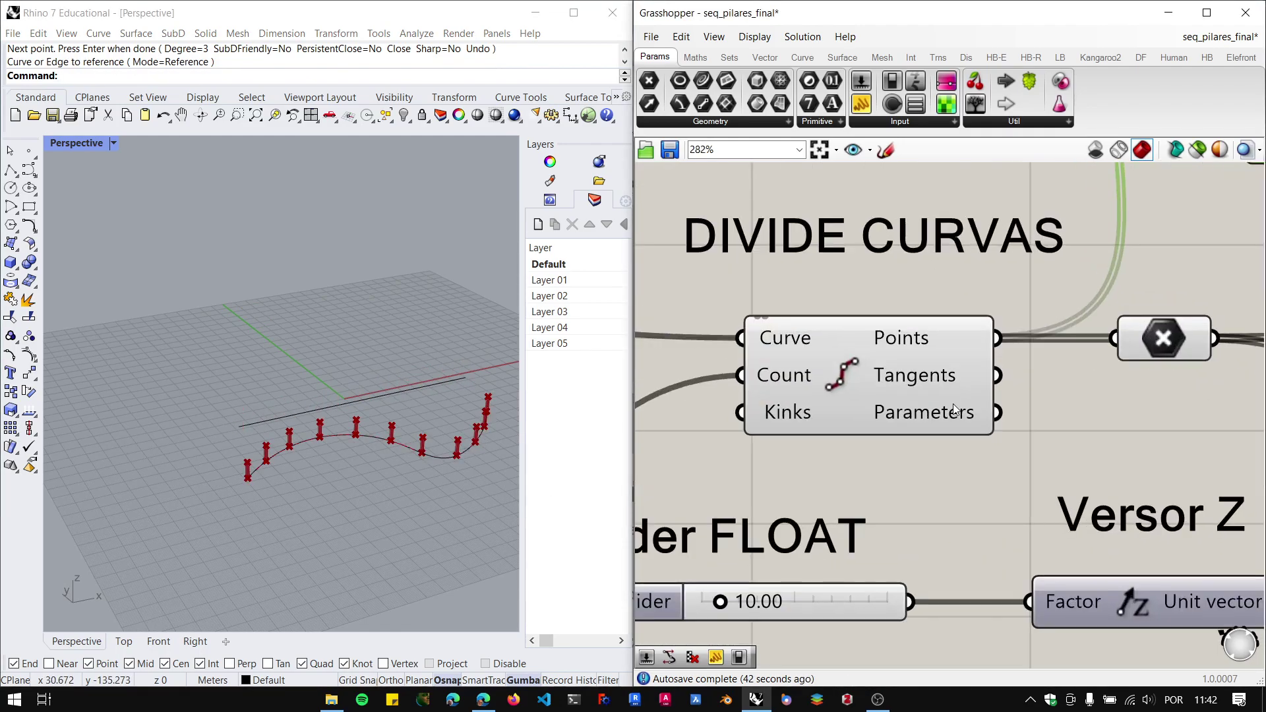
{"action": "scroll", "coordinate": [954, 409], "scroll_direction": "down", "scroll_amount": 3}
{"action": "left_click_drag", "start_coordinate": [971, 401], "coordinate": [1098, 179]}
{"action": "scroll", "coordinate": [300, 494], "scroll_direction": "up", "scroll_amount": 2}
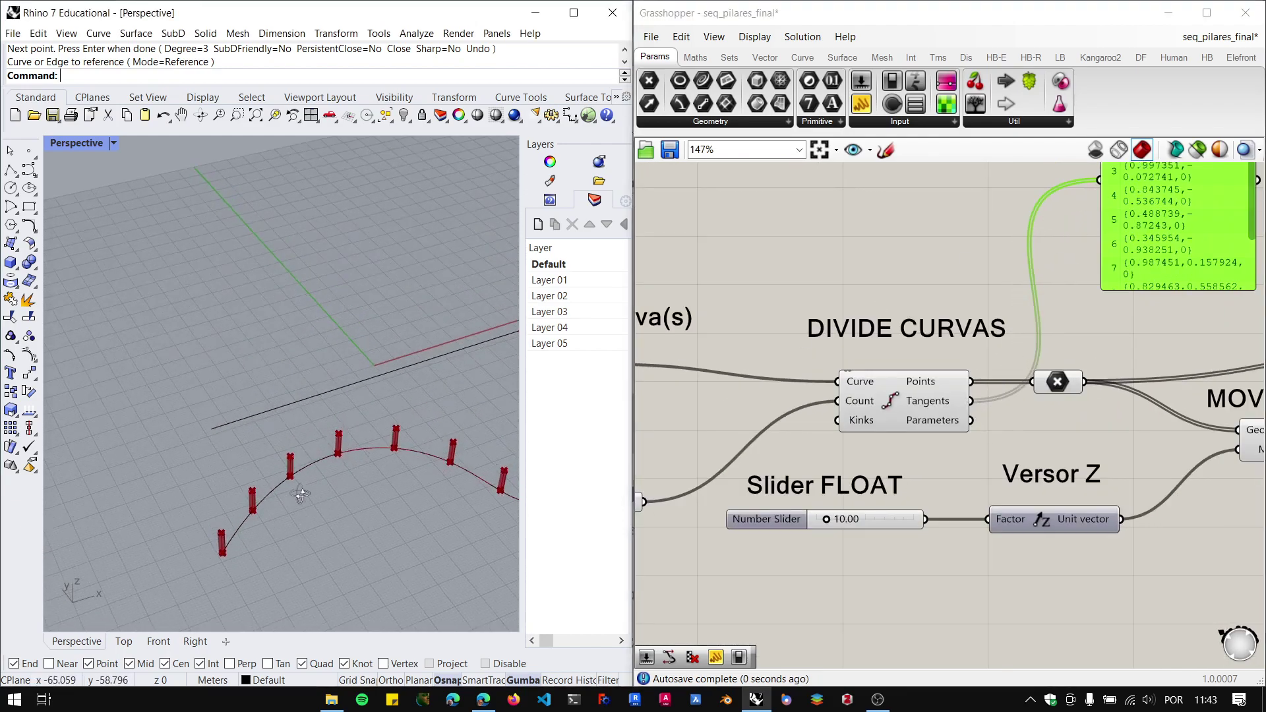
Examine the pillars along the curve and widen the tangents panel so each vector fits on one line.
{"action": "right_click_drag", "start_coordinate": [300, 495], "coordinate": [301, 503]}
{"action": "scroll", "coordinate": [916, 422], "scroll_direction": "down", "scroll_amount": 2}
{"action": "scroll", "coordinate": [1124, 209], "scroll_direction": "up", "scroll_amount": 2}
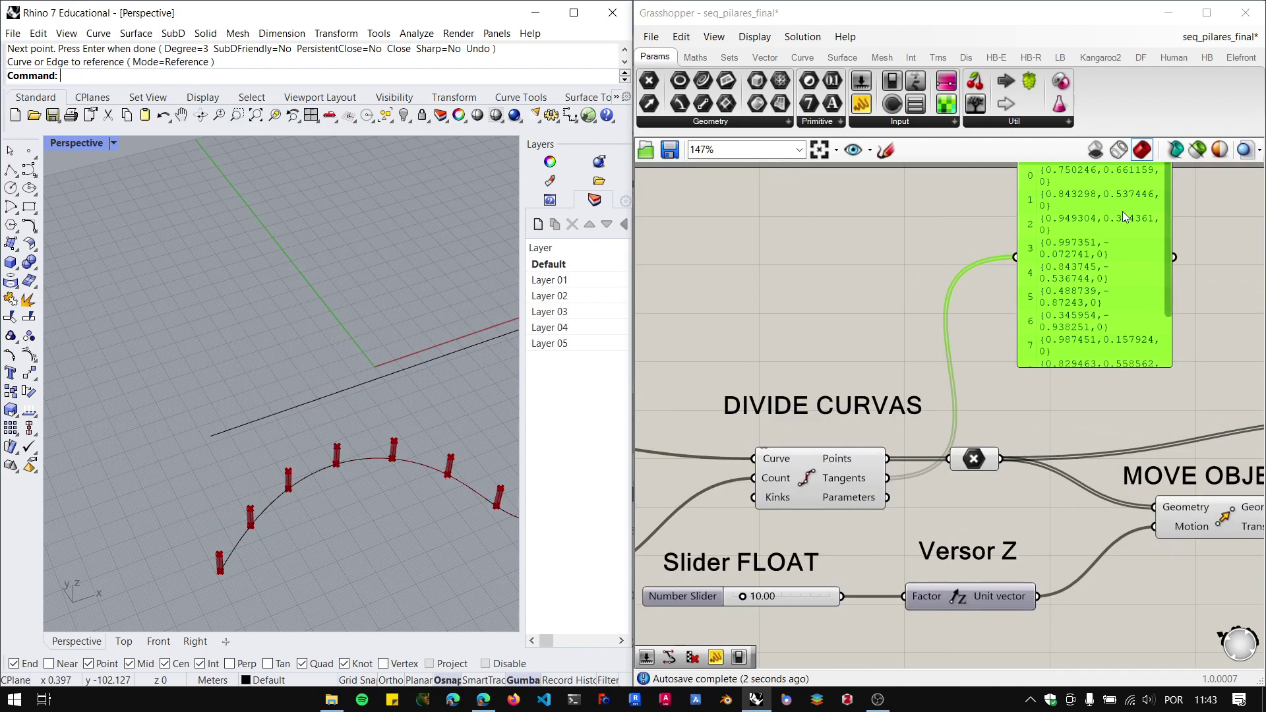
{"action": "right_click_drag", "start_coordinate": [1122, 211], "coordinate": [1111, 244]}
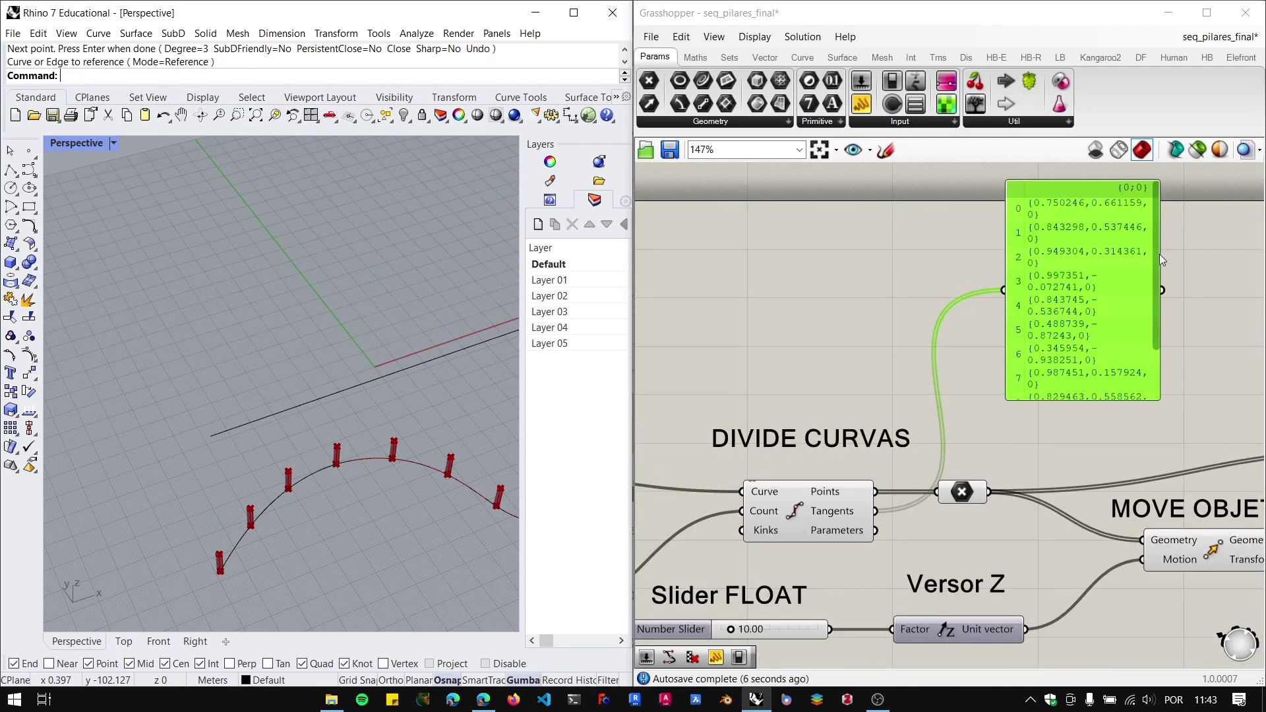
{"action": "left_click_drag", "start_coordinate": [1159, 255], "coordinate": [1246, 255]}
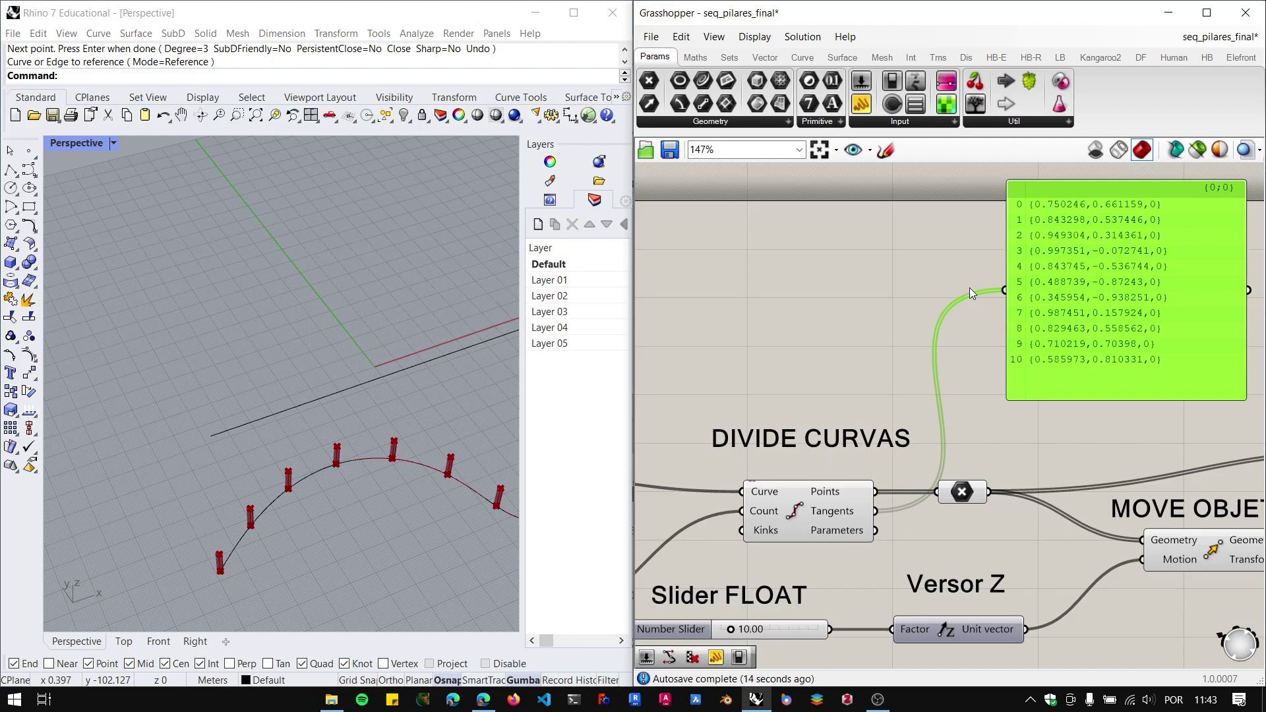
Set the Slider FLOAT that drives the Versor Z factor to 78.78 and view the taller pillars from the side.
{"action": "scroll", "coordinate": [969, 288], "scroll_direction": "down", "scroll_amount": 4}
{"action": "scroll", "coordinate": [972, 504], "scroll_direction": "up", "scroll_amount": 2}
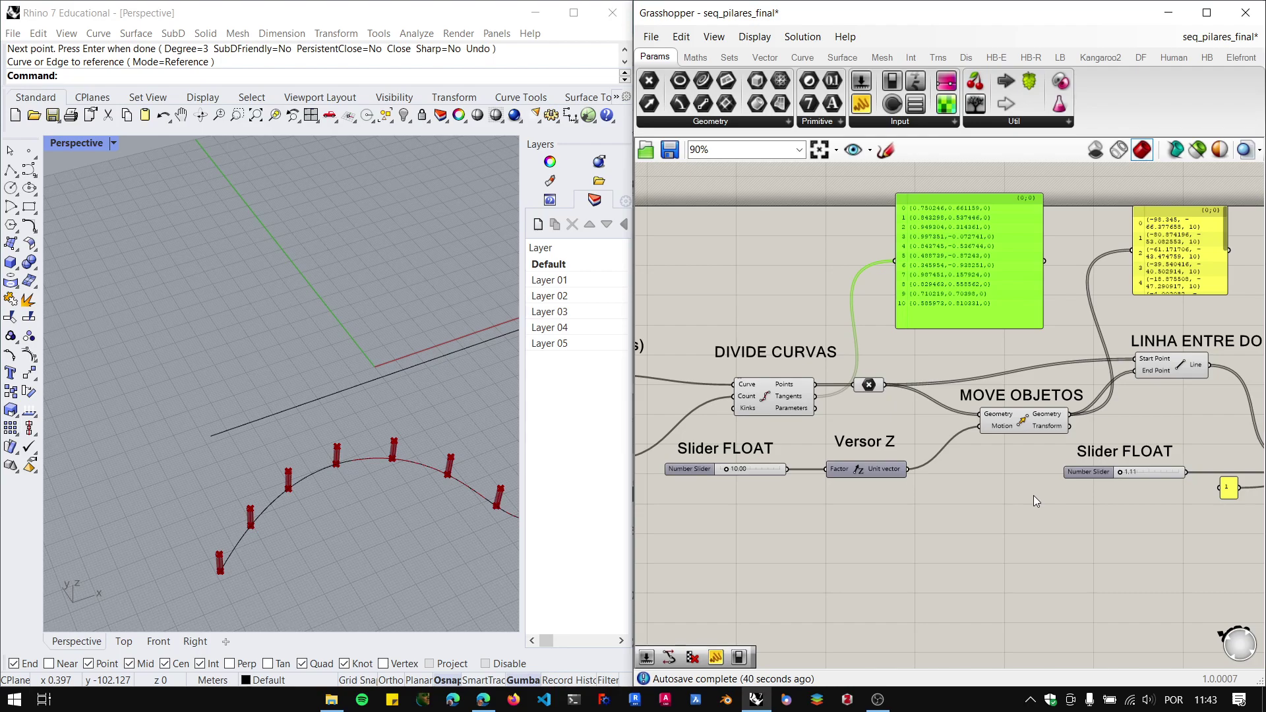
{"action": "scroll", "coordinate": [1053, 488], "scroll_direction": "down", "scroll_amount": 3}
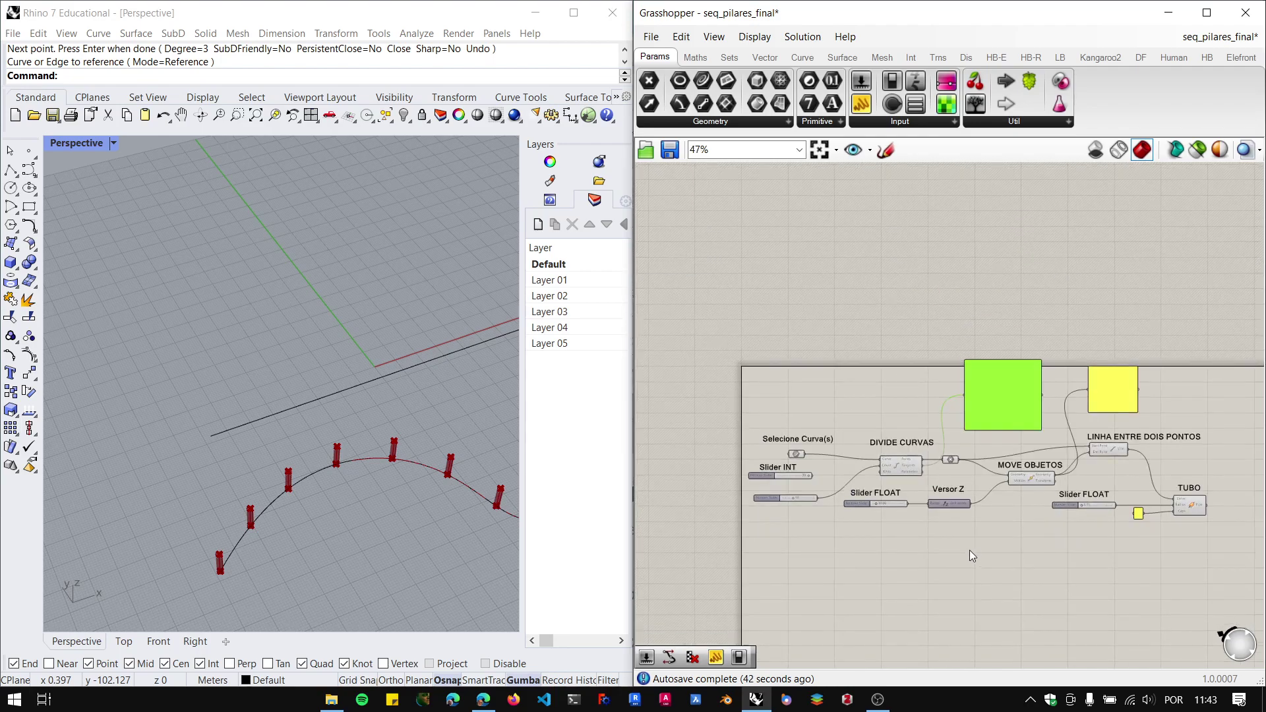
{"action": "scroll", "coordinate": [1008, 501], "scroll_direction": "up", "scroll_amount": 4}
{"action": "right_click_drag", "start_coordinate": [1026, 468], "coordinate": [1047, 473]}
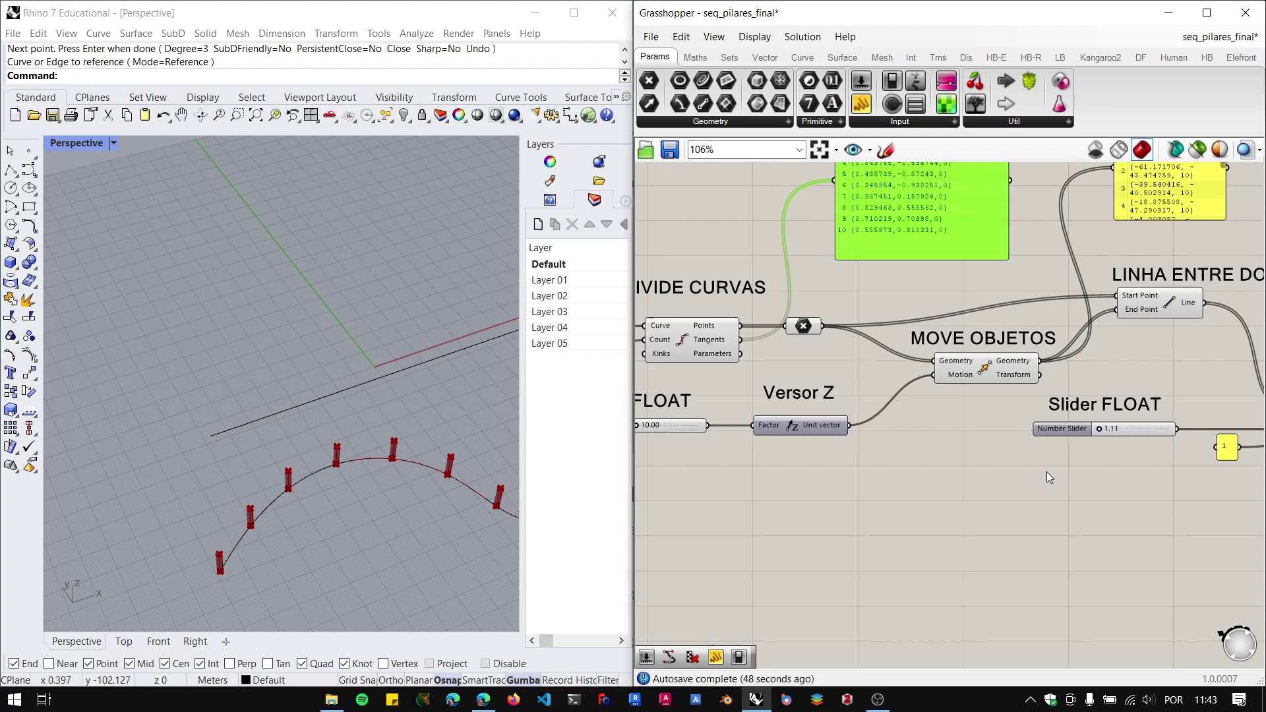
{"action": "scroll", "coordinate": [1030, 472], "scroll_direction": "down", "scroll_amount": 2}
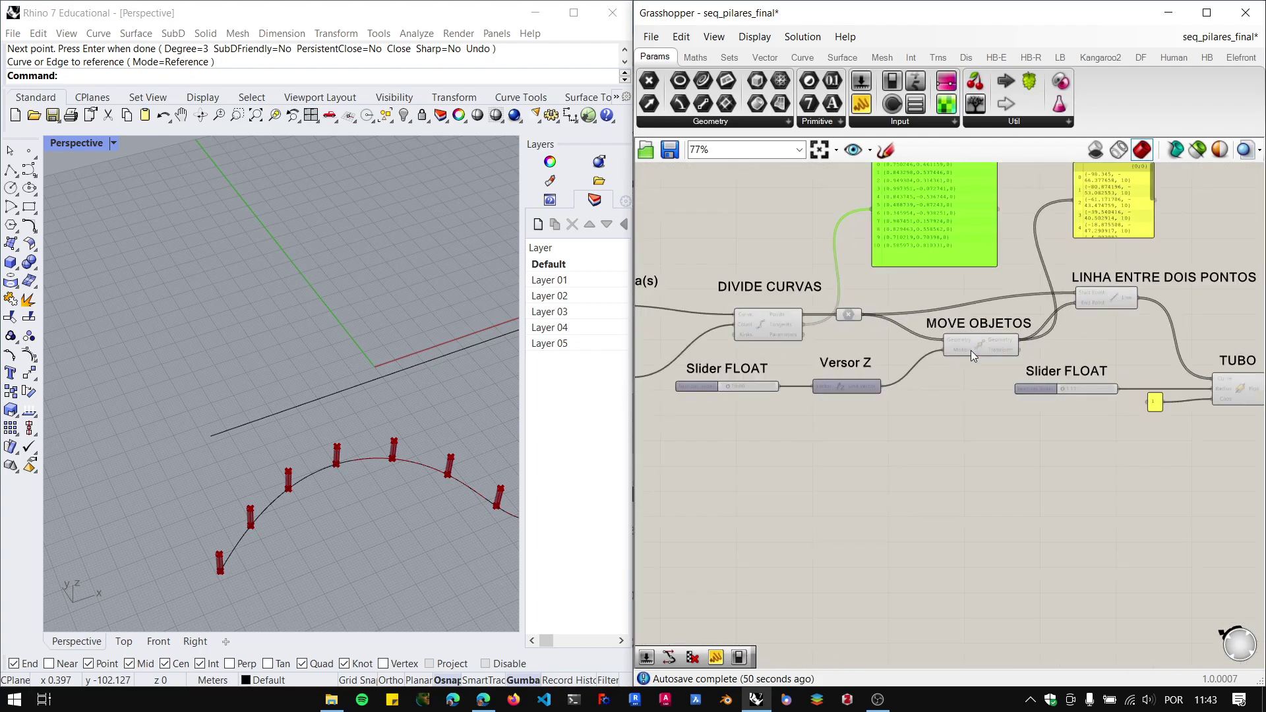
{"action": "scroll", "coordinate": [843, 342], "scroll_direction": "up", "scroll_amount": 2}
{"action": "scroll", "coordinate": [843, 341], "scroll_direction": "up", "scroll_amount": 4}
{"action": "left_click_drag", "start_coordinate": [828, 433], "coordinate": [918, 433]}
{"action": "right_click_drag", "start_coordinate": [132, 386], "coordinate": [453, 368]}
{"action": "scroll", "coordinate": [1060, 509], "scroll_direction": "down", "scroll_amount": 5}
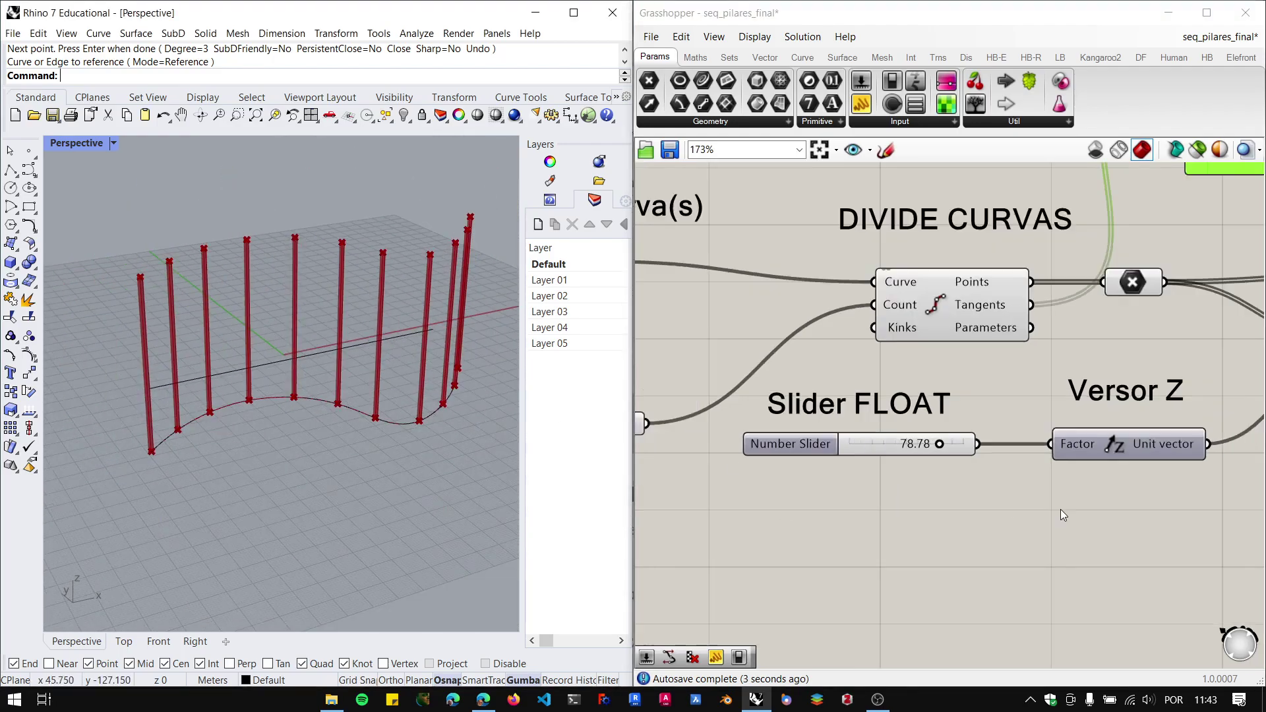
Set the slider connected to the Count input of DIVIDE CURVAS to 16.
{"action": "scroll", "coordinate": [848, 478], "scroll_direction": "up", "scroll_amount": 6}
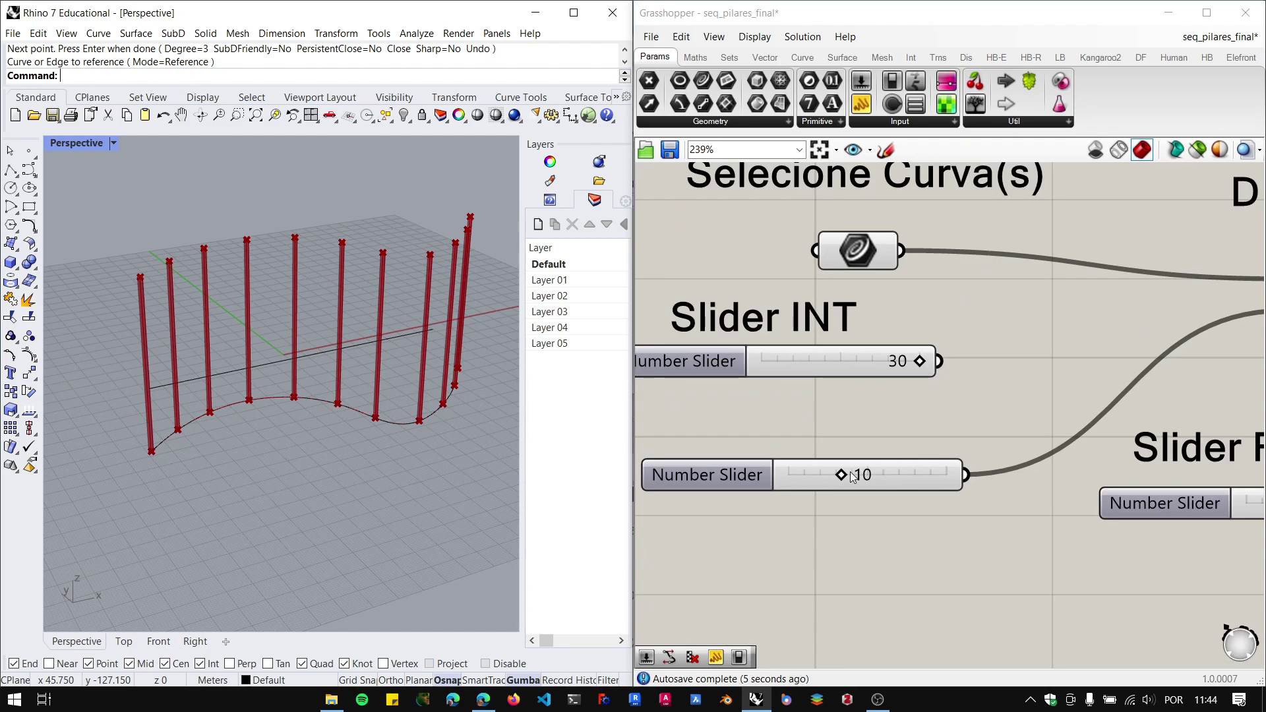
{"action": "left_click_drag", "start_coordinate": [841, 474], "coordinate": [872, 475]}
{"action": "scroll", "coordinate": [405, 461], "scroll_direction": "down", "scroll_amount": 4}
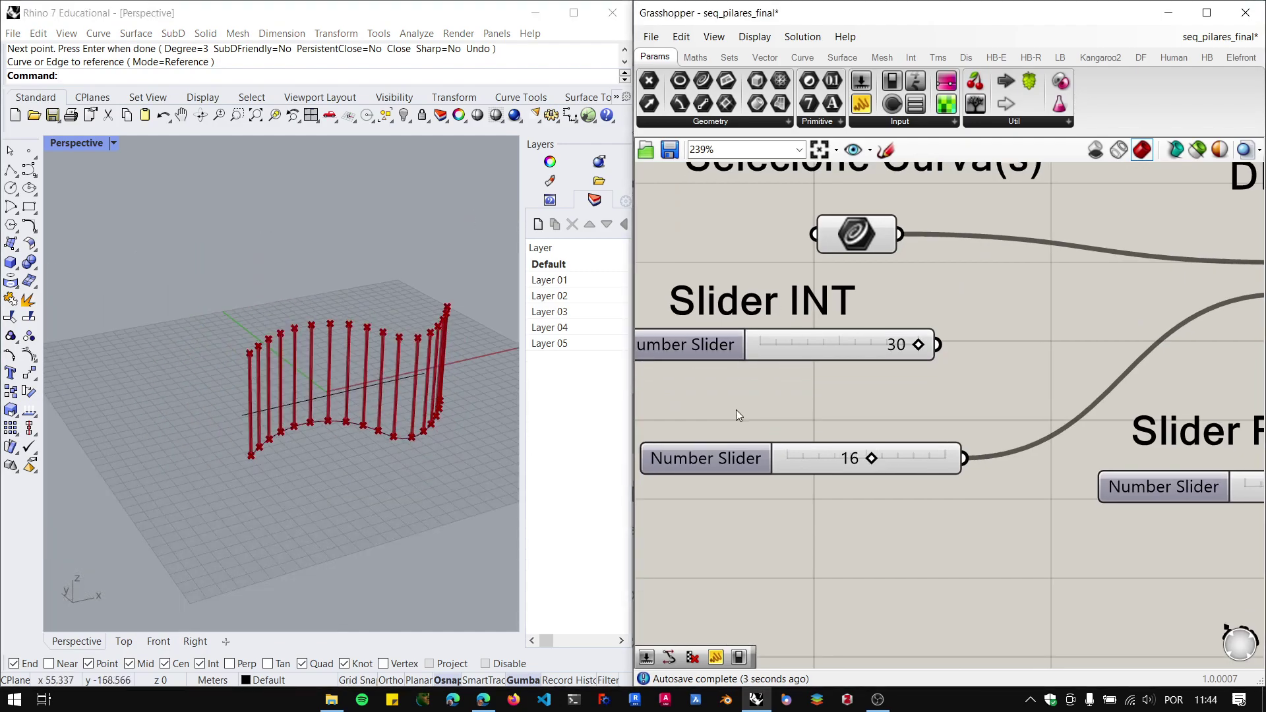
Examine the radius slider, the line between two points and the inputs of the TUBO component.
{"action": "scroll", "coordinate": [736, 409], "scroll_direction": "down", "scroll_amount": 5}
{"action": "scroll", "coordinate": [1024, 476], "scroll_direction": "up", "scroll_amount": 4}
{"action": "scroll", "coordinate": [940, 408], "scroll_direction": "up", "scroll_amount": 3}
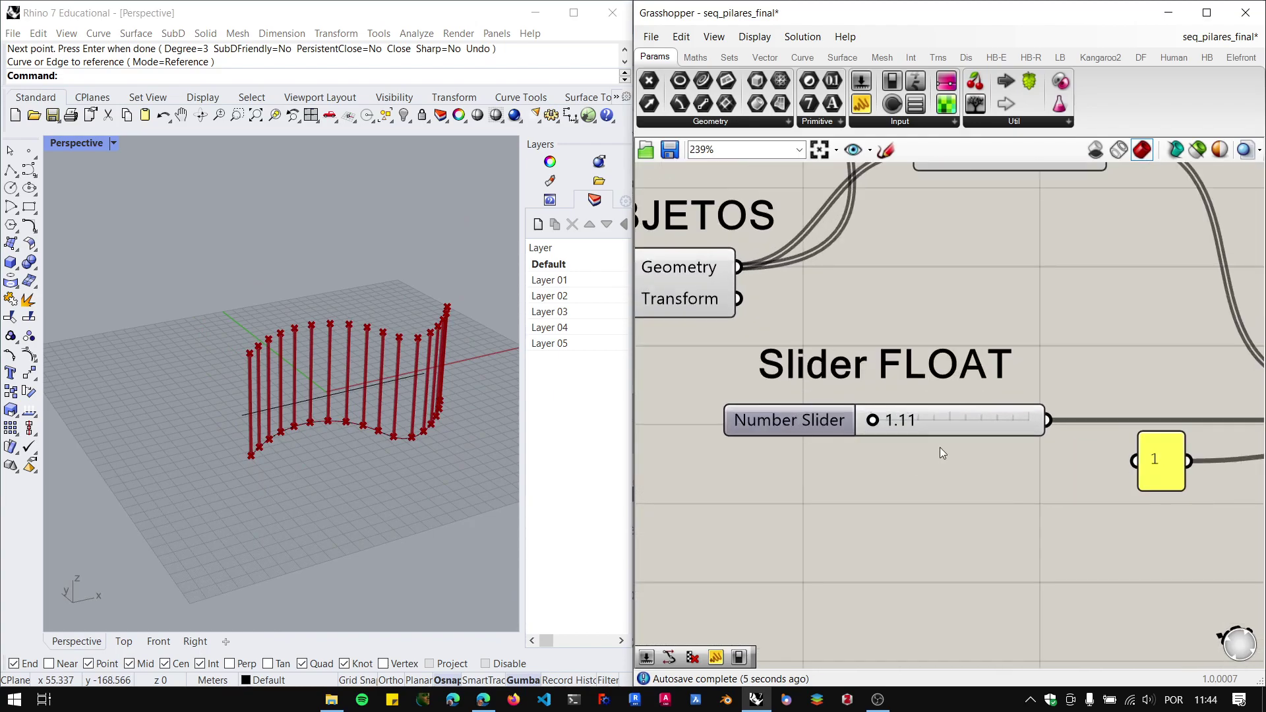
{"action": "scroll", "coordinate": [908, 479], "scroll_direction": "down", "scroll_amount": 6}
{"action": "scroll", "coordinate": [1157, 462], "scroll_direction": "up", "scroll_amount": 3}
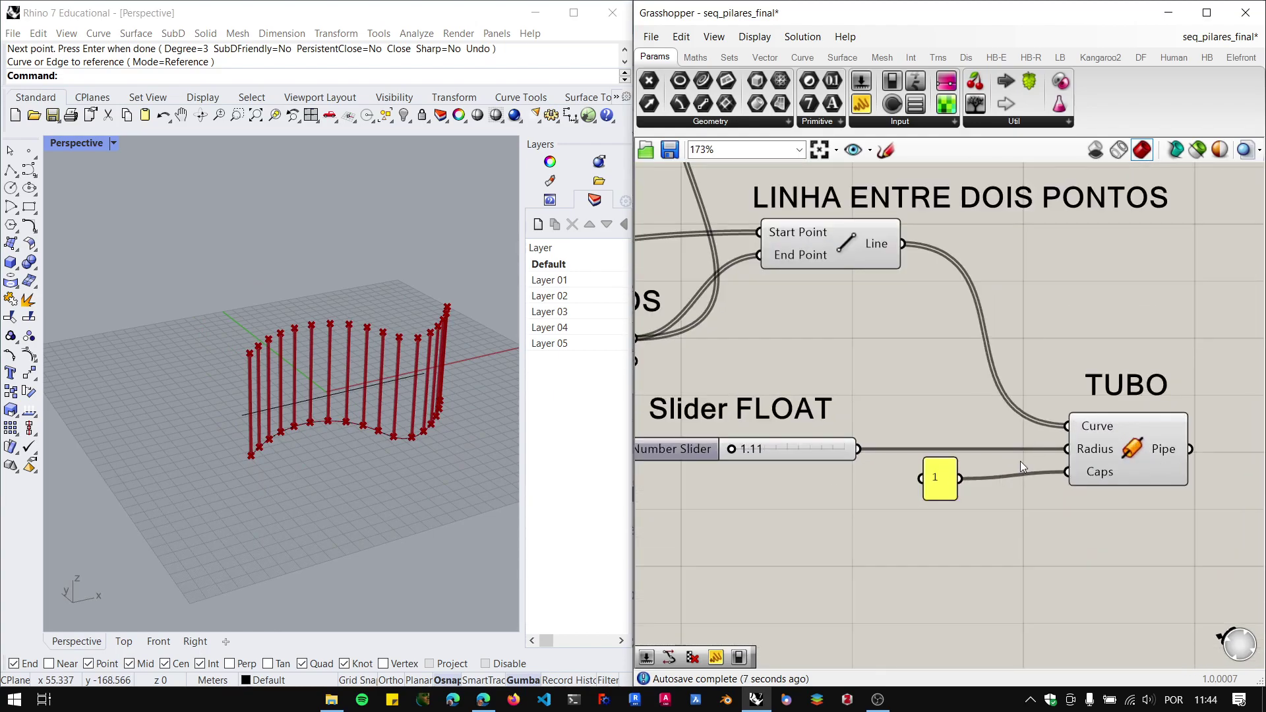
{"action": "scroll", "coordinate": [1089, 509], "scroll_direction": "down", "scroll_amount": 4}
{"action": "scroll", "coordinate": [948, 532], "scroll_direction": "up", "scroll_amount": 2}
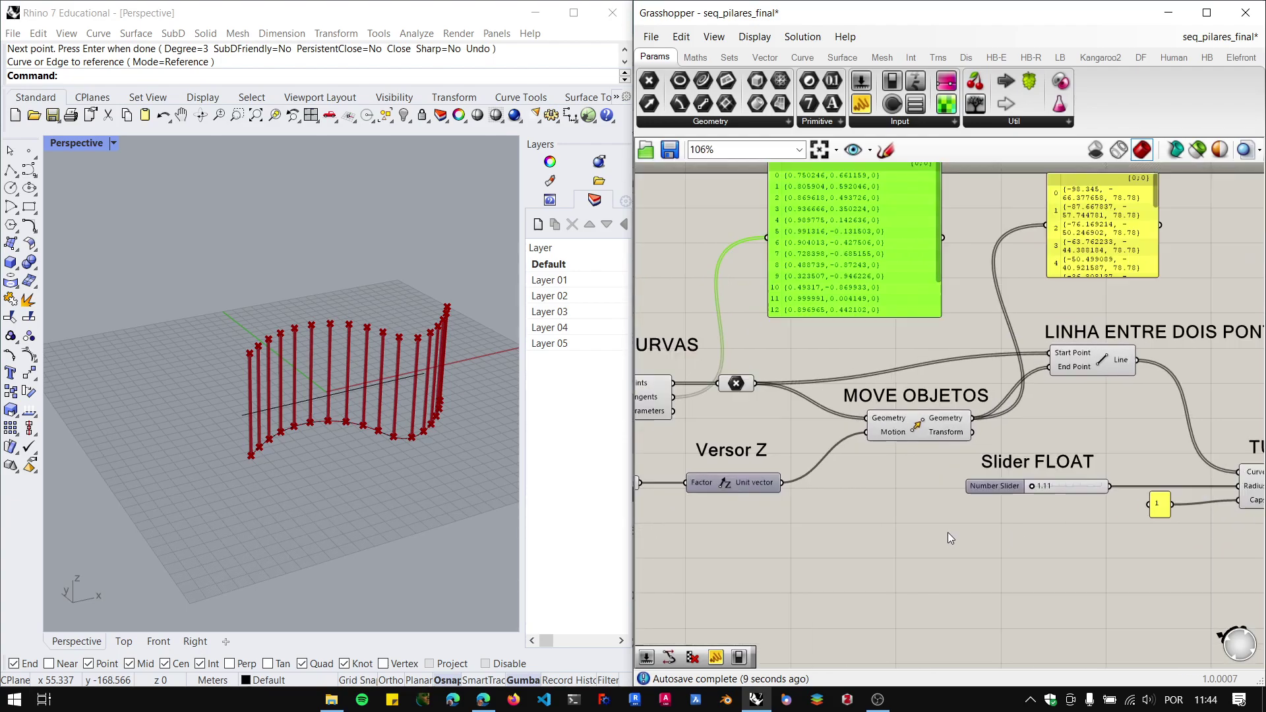
{"action": "right_click_drag", "start_coordinate": [997, 513], "coordinate": [1046, 449]}
{"action": "scroll", "coordinate": [1056, 462], "scroll_direction": "down", "scroll_amount": 2}
{"action": "scroll", "coordinate": [1046, 448], "scroll_direction": "up", "scroll_amount": 4}
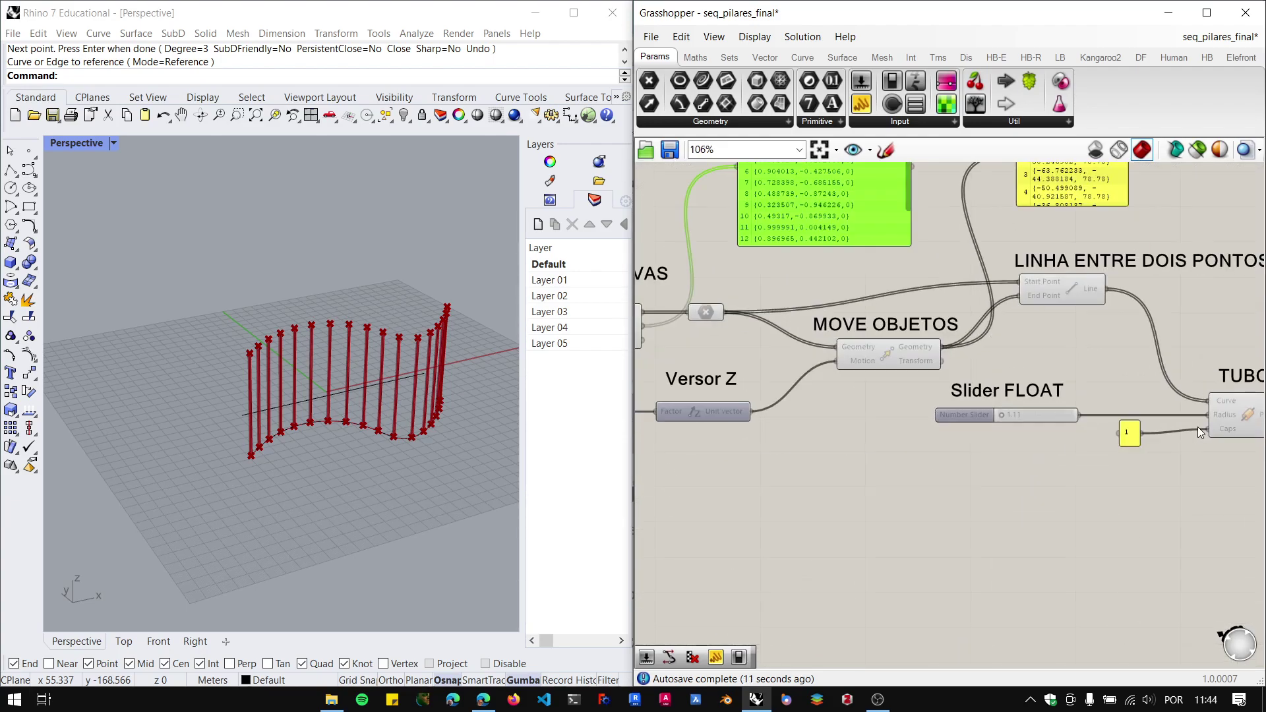
{"action": "scroll", "coordinate": [1101, 356], "scroll_direction": "up", "scroll_amount": 2}
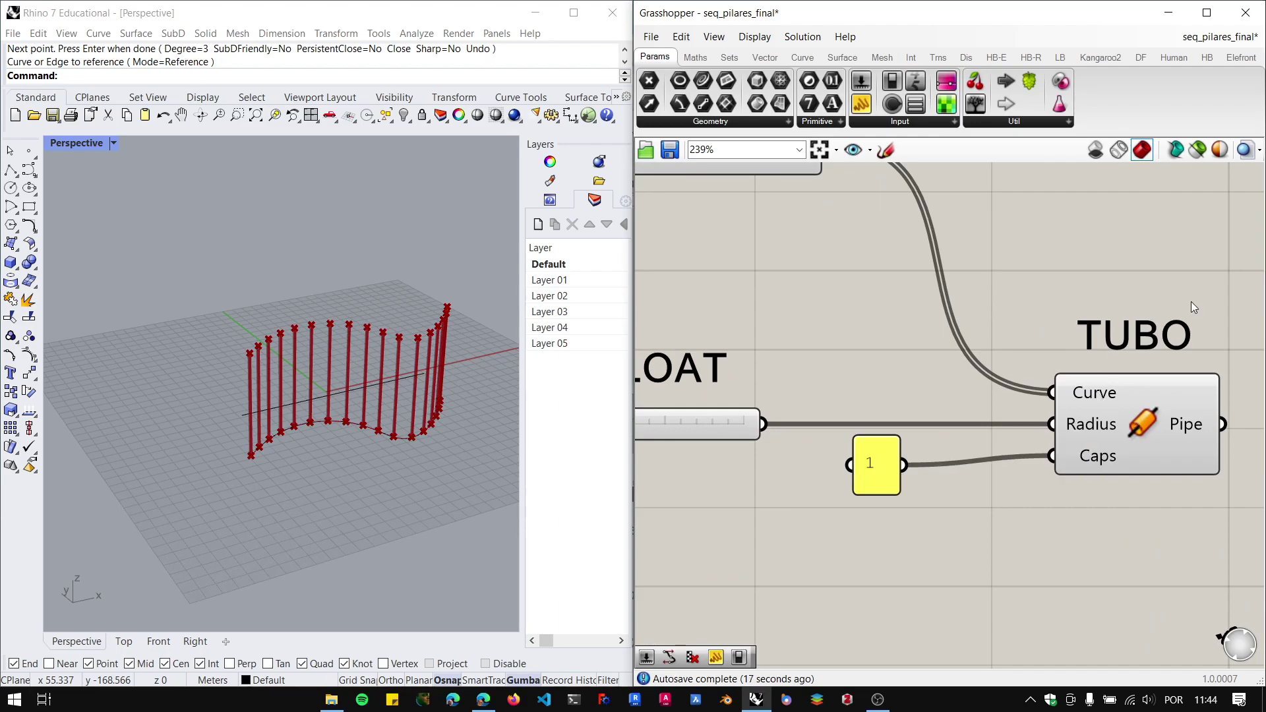
Set the Slider FLOAT connected to the TUBO radius to 2.88.
{"action": "scroll", "coordinate": [1191, 302], "scroll_direction": "down", "scroll_amount": 3}
{"action": "scroll", "coordinate": [749, 392], "scroll_direction": "up", "scroll_amount": 4}
{"action": "left_click_drag", "start_coordinate": [827, 410], "coordinate": [832, 410]}
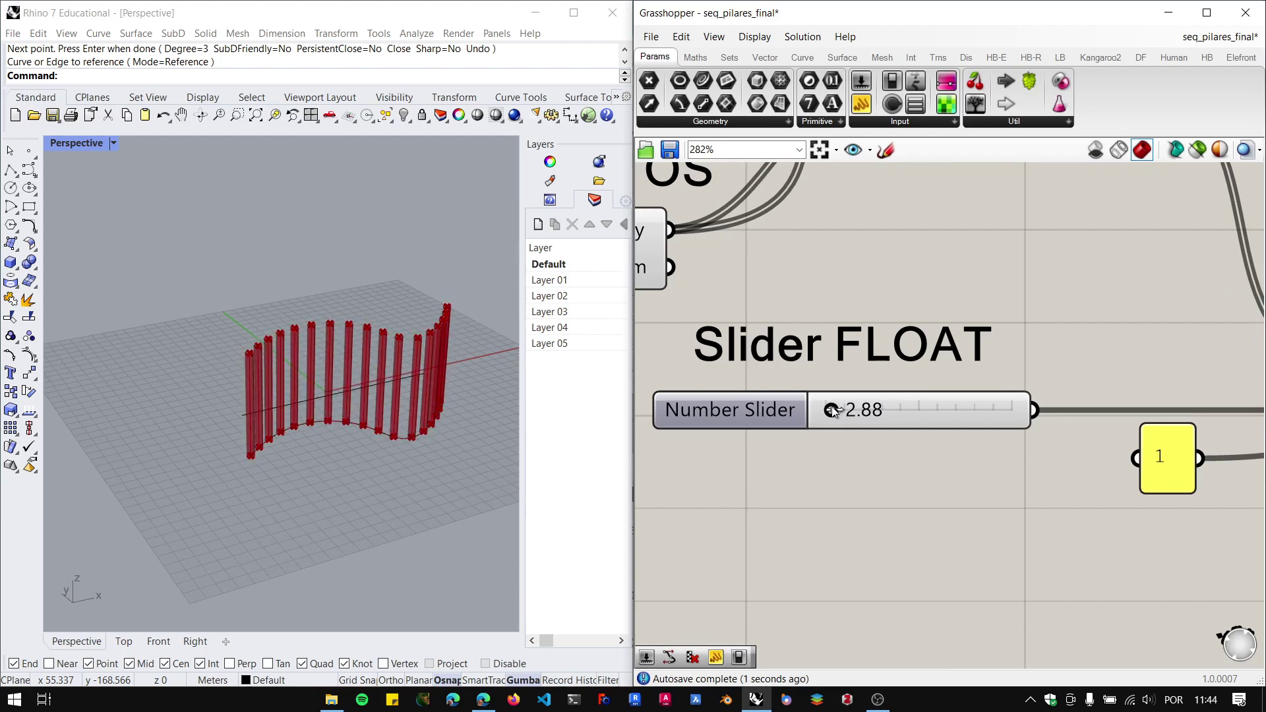
Review the Caps panel and the start of the definition, and browse the available Input components for a Panel.
{"action": "scroll", "coordinate": [970, 409], "scroll_direction": "down", "scroll_amount": 4}
{"action": "scroll", "coordinate": [1021, 365], "scroll_direction": "up", "scroll_amount": 3}
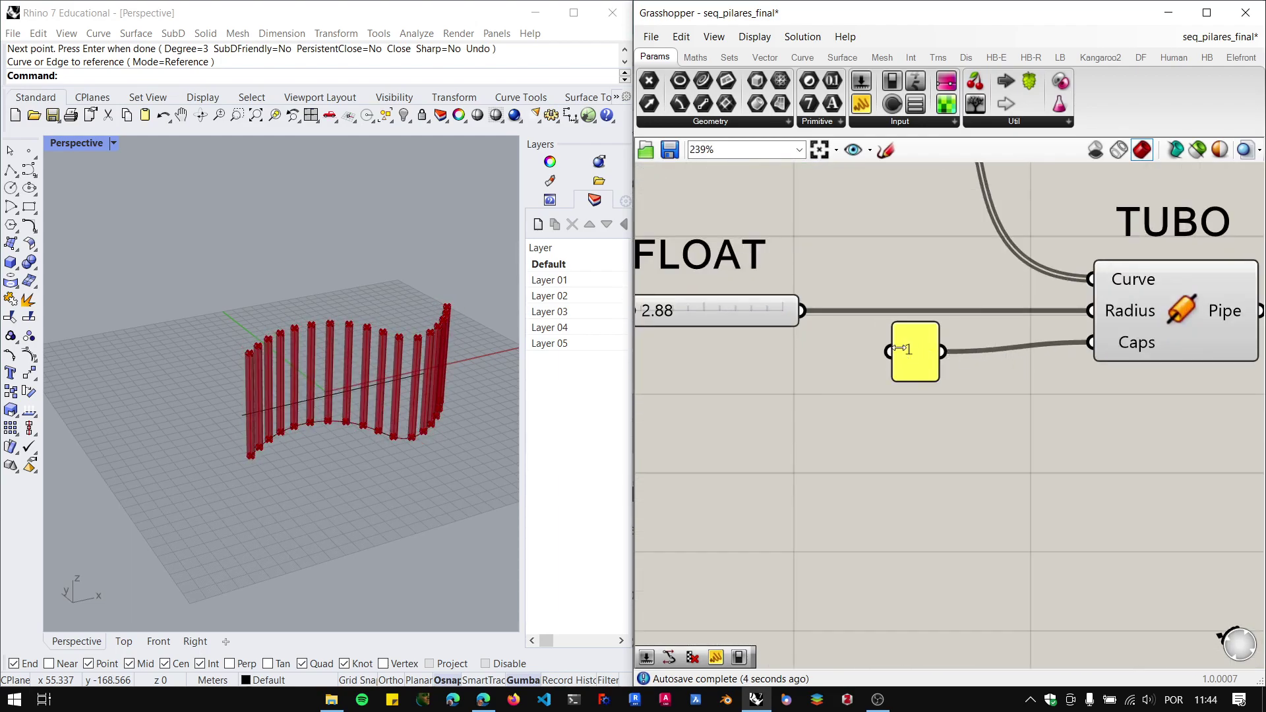
{"action": "scroll", "coordinate": [1032, 392], "scroll_direction": "down", "scroll_amount": 5}
{"action": "scroll", "coordinate": [1042, 419], "scroll_direction": "down", "scroll_amount": 3}
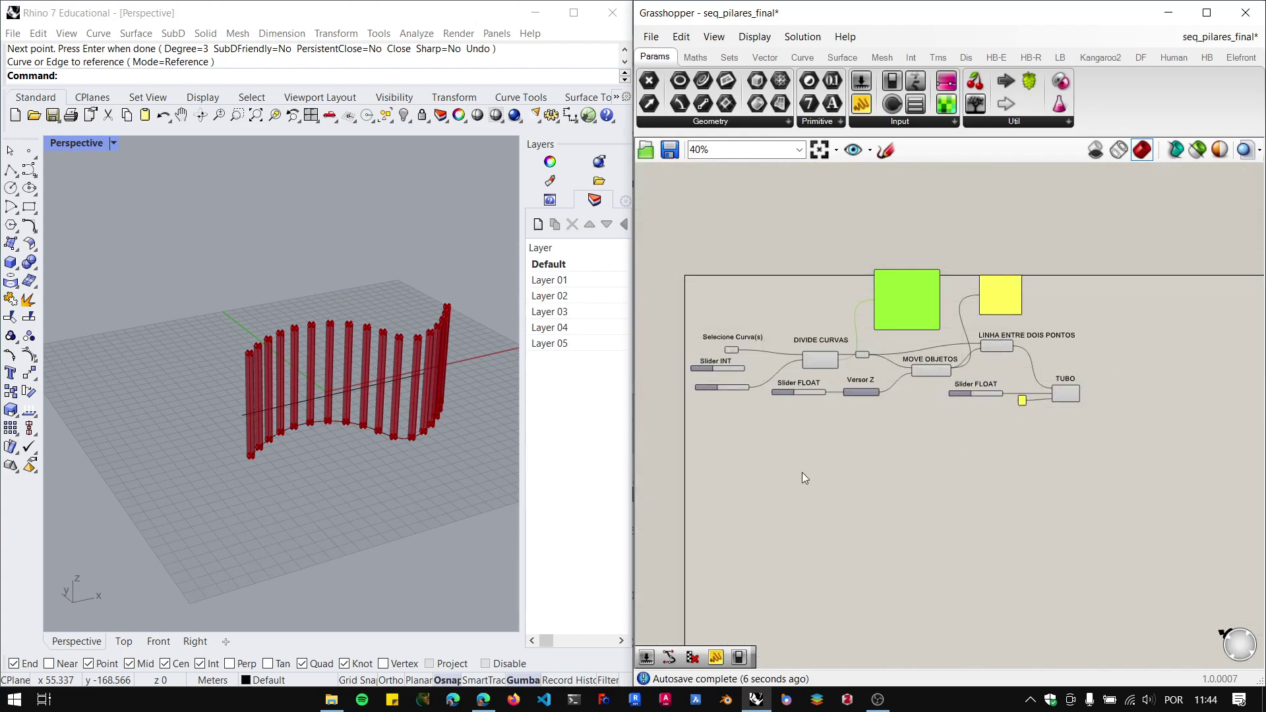
{"action": "scroll", "coordinate": [857, 377], "scroll_direction": "up", "scroll_amount": 5}
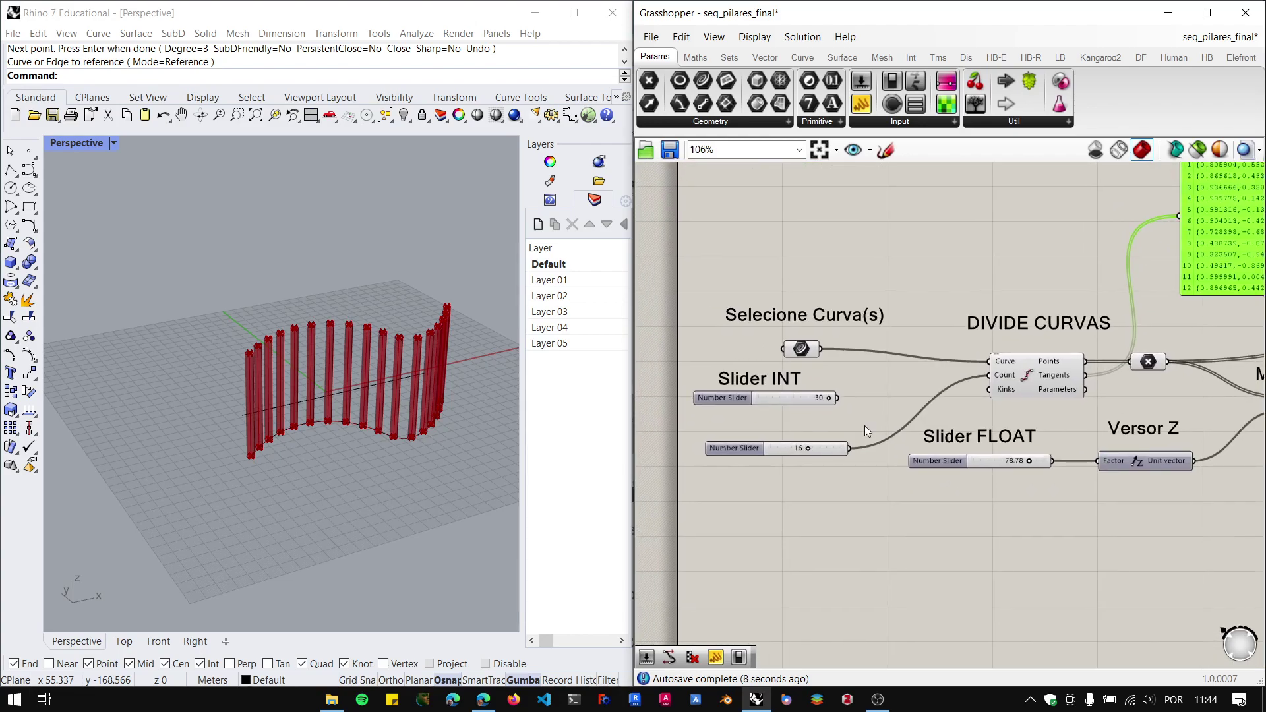
{"action": "right_click_drag", "start_coordinate": [892, 511], "coordinate": [893, 475]}
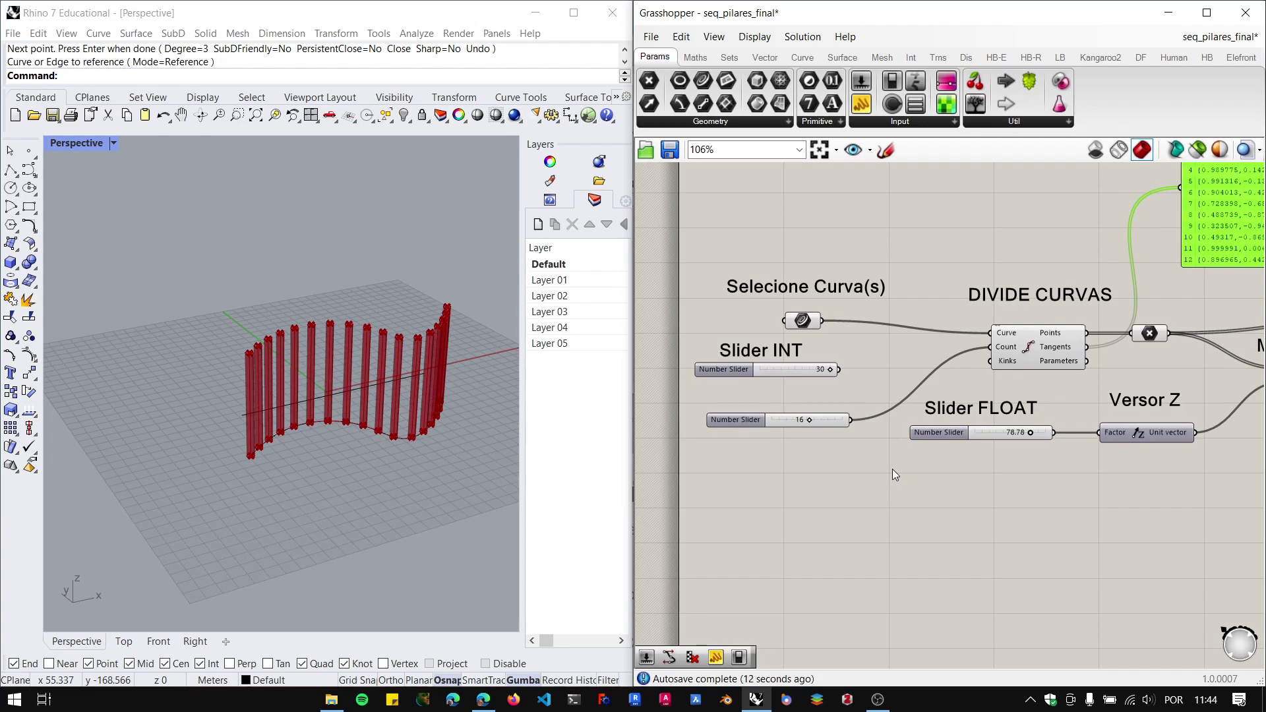
{"action": "double_click", "coordinate": [754, 477]}
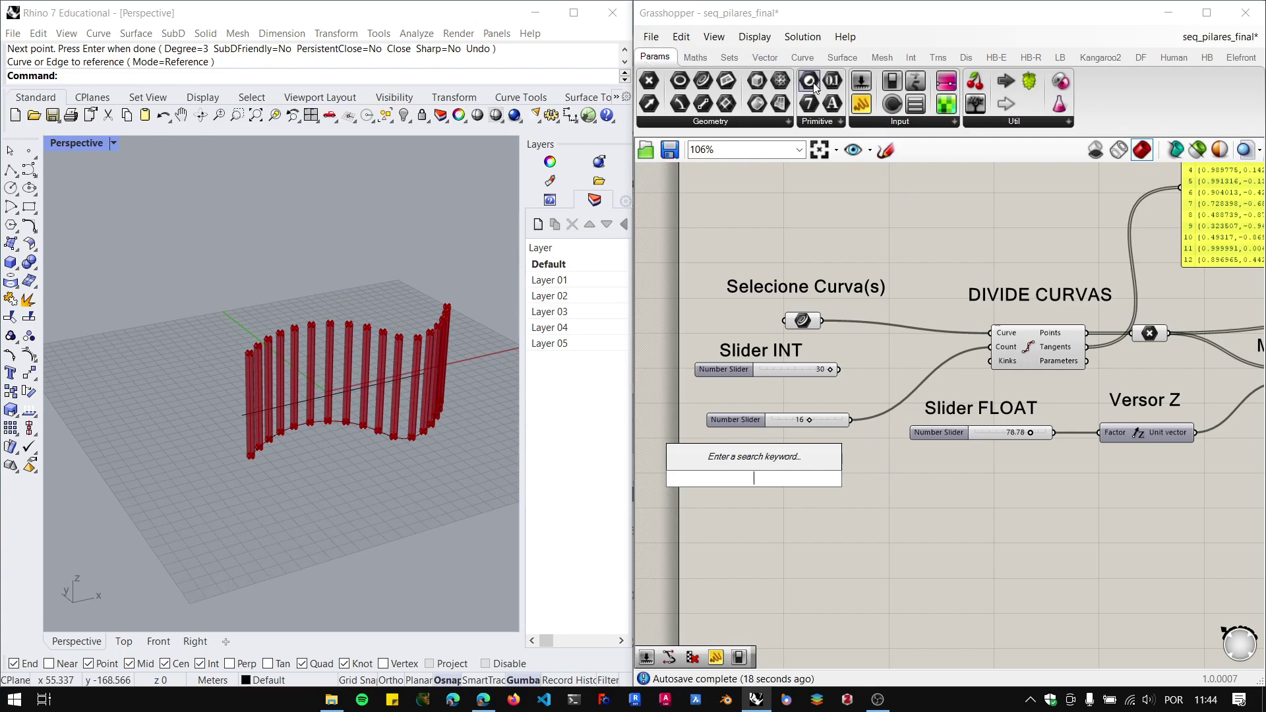
{"action": "left_click", "coordinate": [955, 121]}
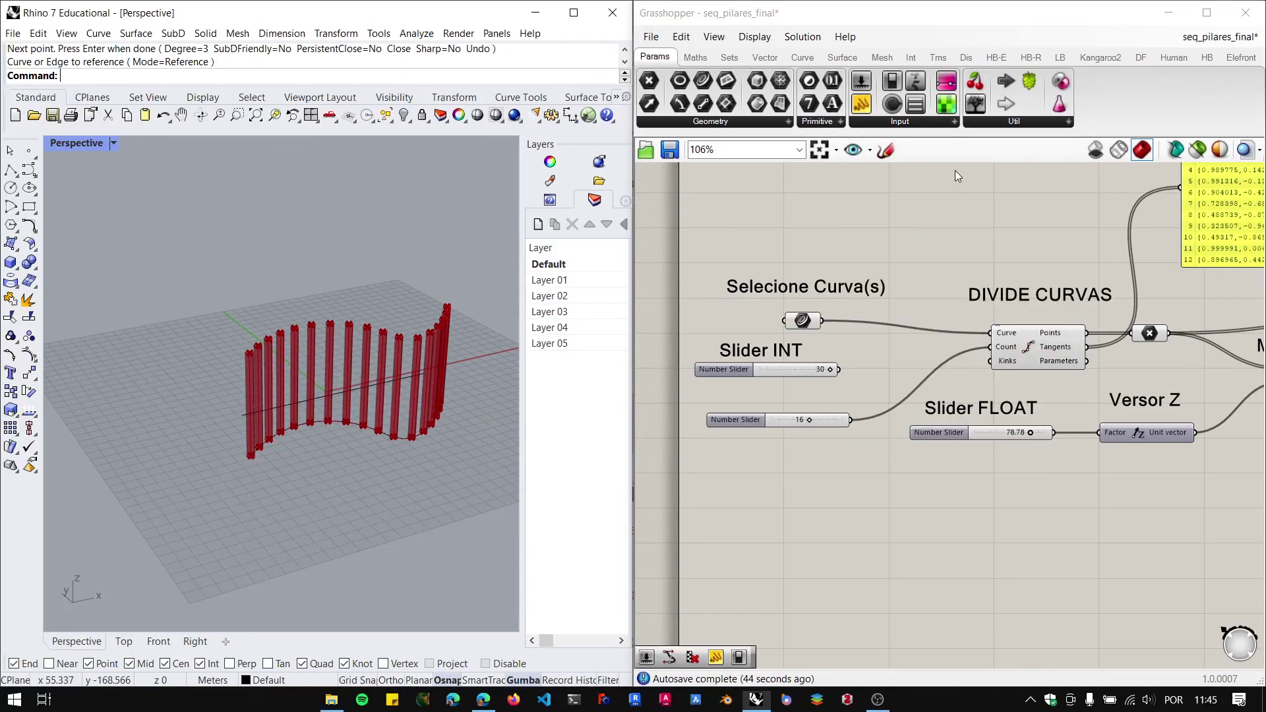
{"action": "left_click", "coordinate": [850, 477]}
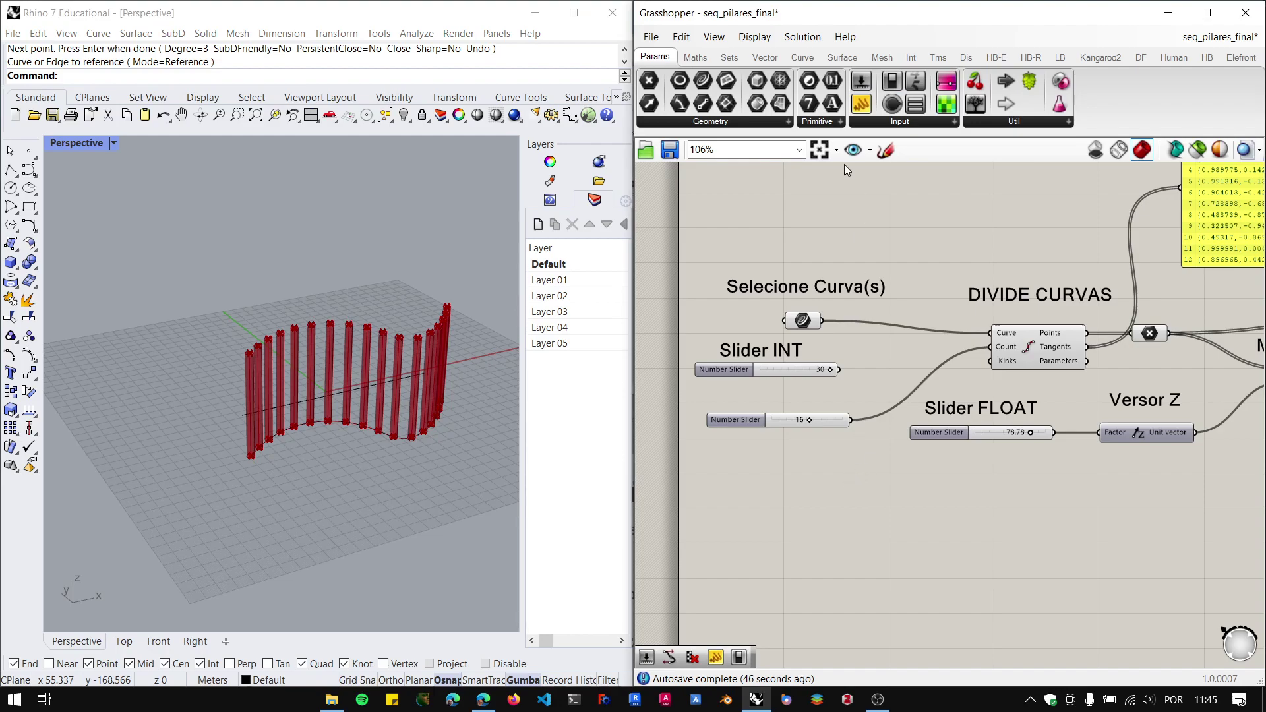
Place a new Panel below the Count slider and set its content to 50.
{"action": "left_click_drag", "start_coordinate": [857, 106], "coordinate": [794, 495]}
{"action": "scroll", "coordinate": [798, 495], "scroll_direction": "up", "scroll_amount": 4}
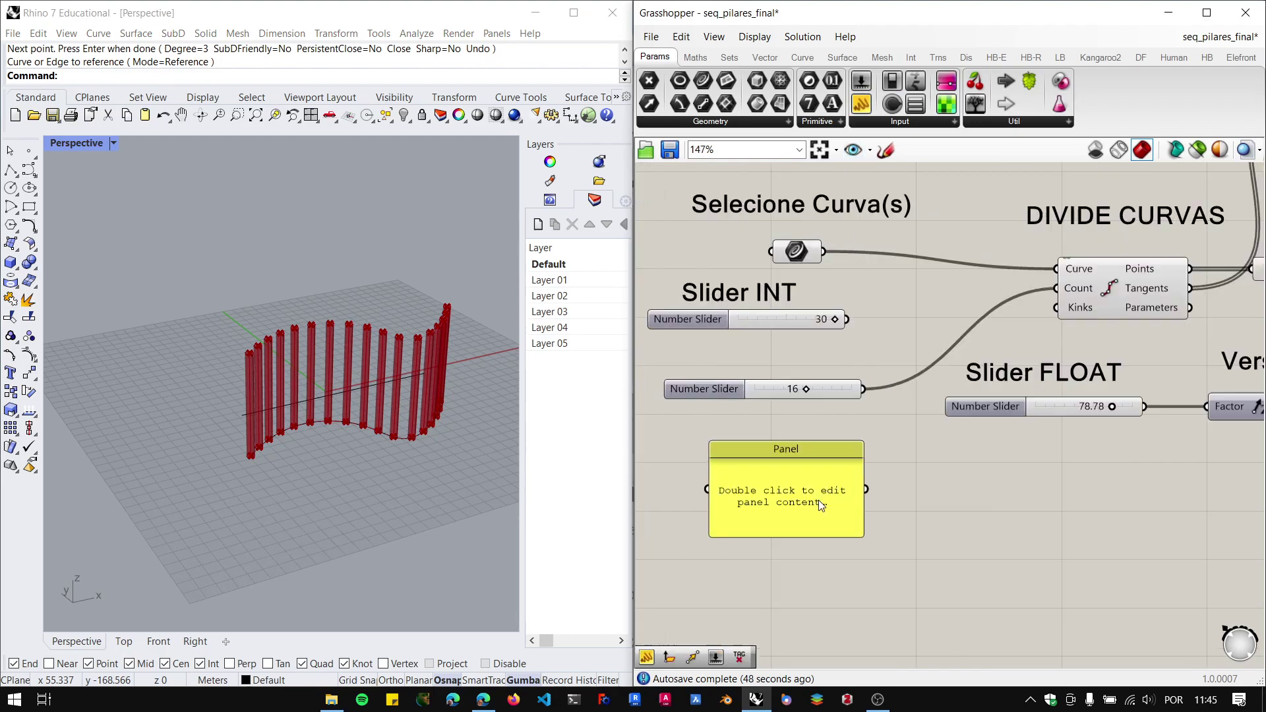
{"action": "double_click", "coordinate": [821, 500]}
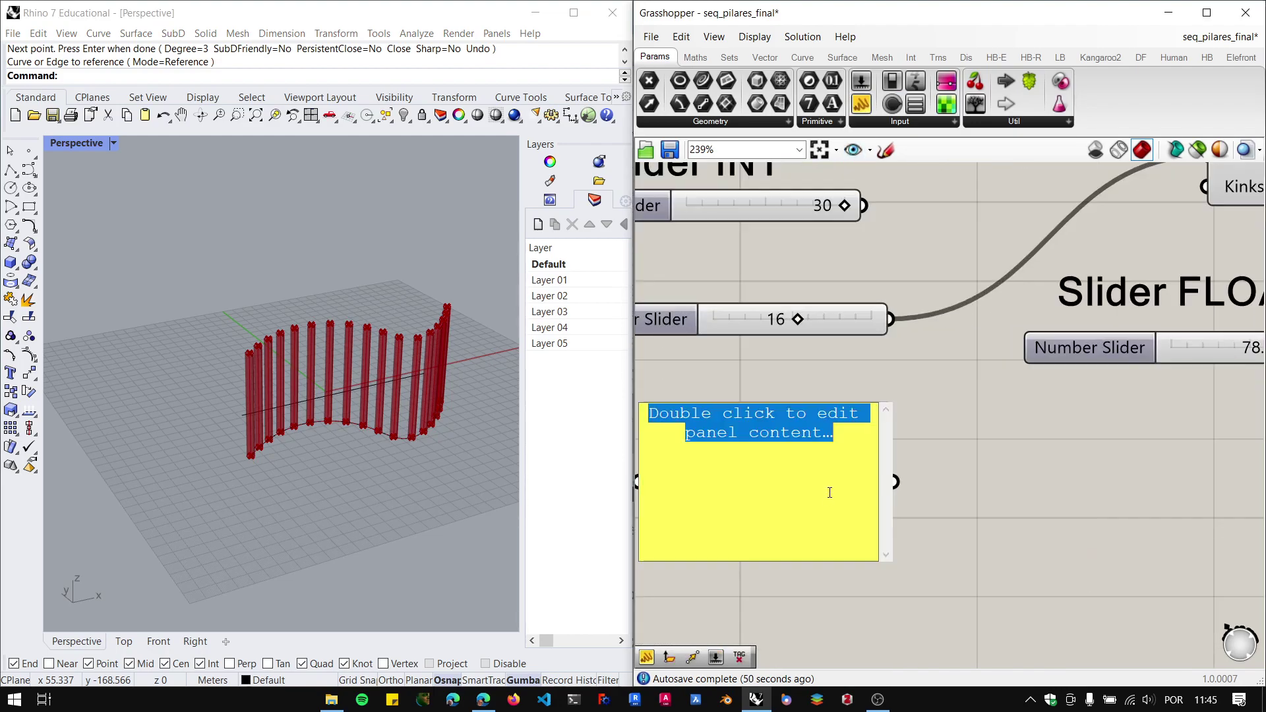
{"action": "key", "text": "Delete"}
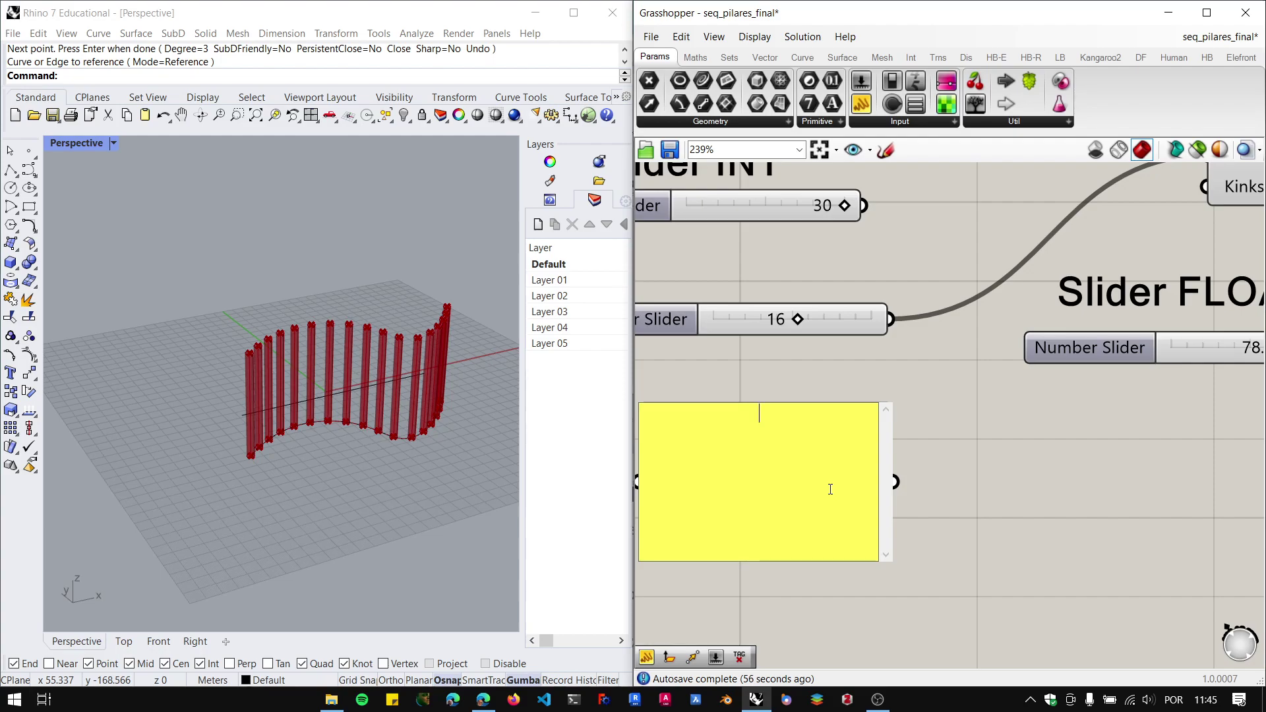
{"action": "type", "text": "50"}
{"action": "left_click", "coordinate": [1046, 456]}
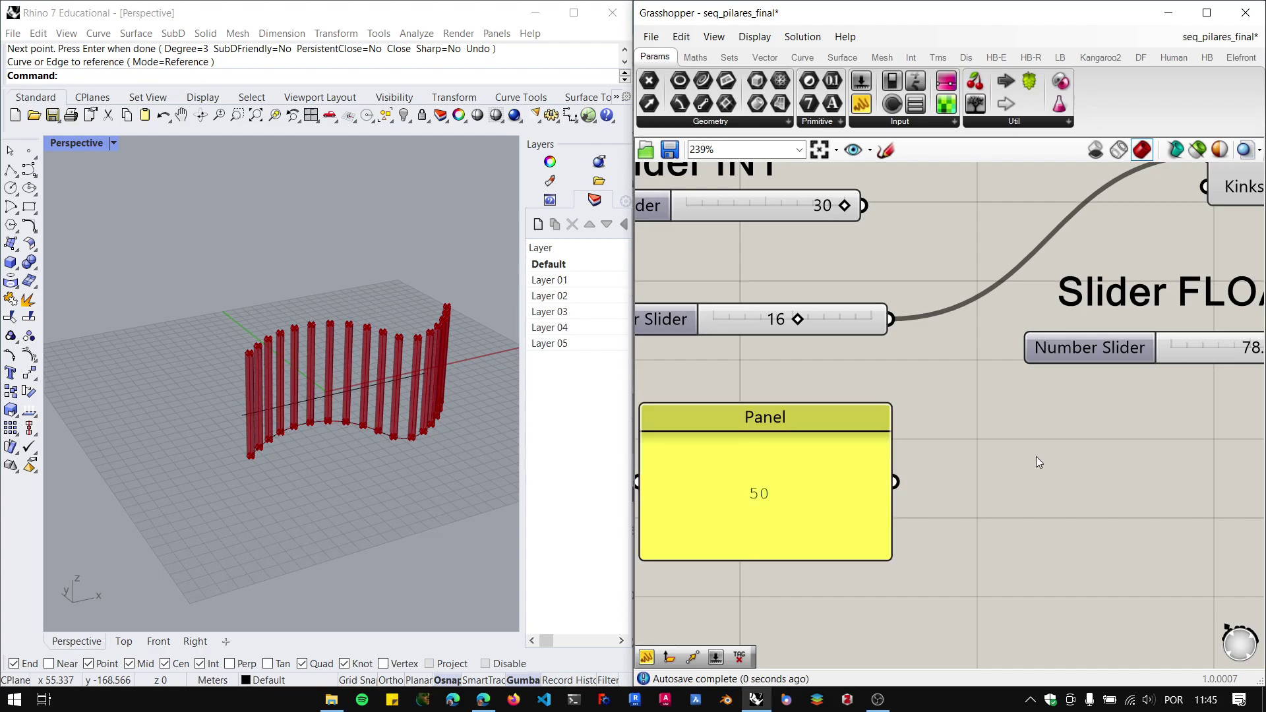
Open the new panel's content for editing again and close it.
{"action": "scroll", "coordinate": [946, 492], "scroll_direction": "down", "scroll_amount": 2}
{"action": "scroll", "coordinate": [923, 491], "scroll_direction": "up", "scroll_amount": 1}
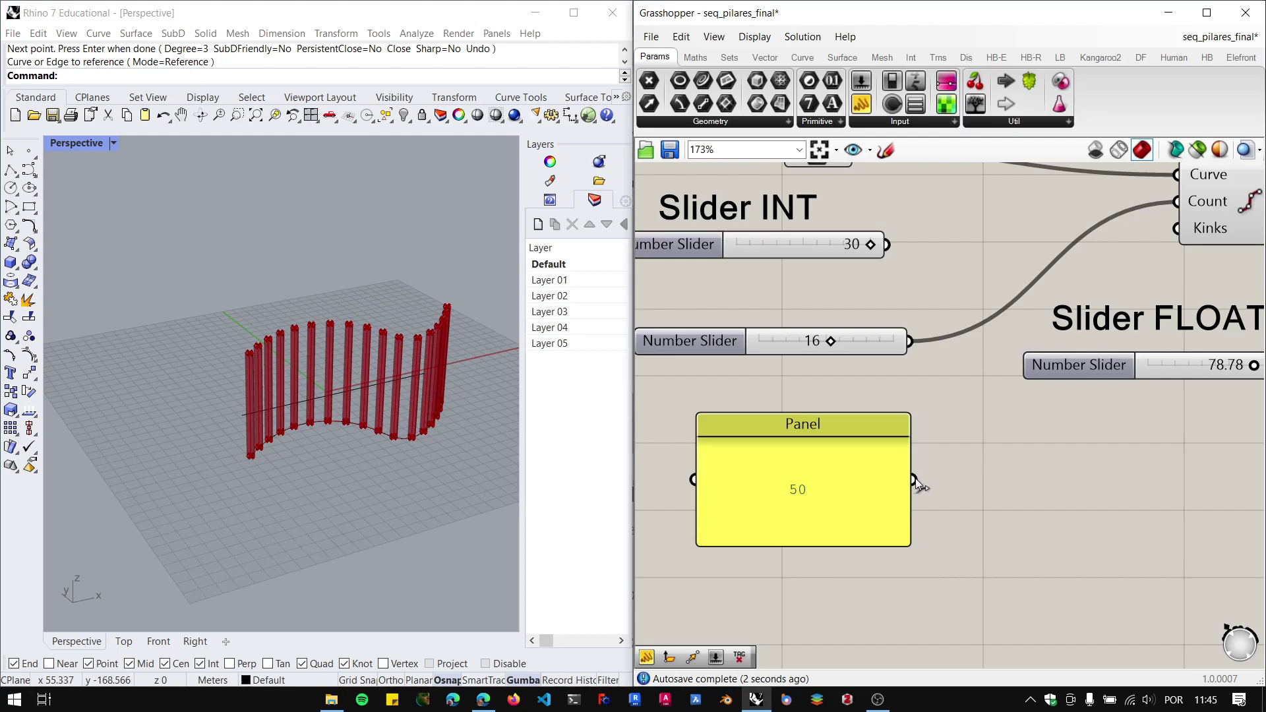
{"action": "scroll", "coordinate": [915, 478], "scroll_direction": "up", "scroll_amount": 1}
{"action": "double_click", "coordinate": [837, 489]}
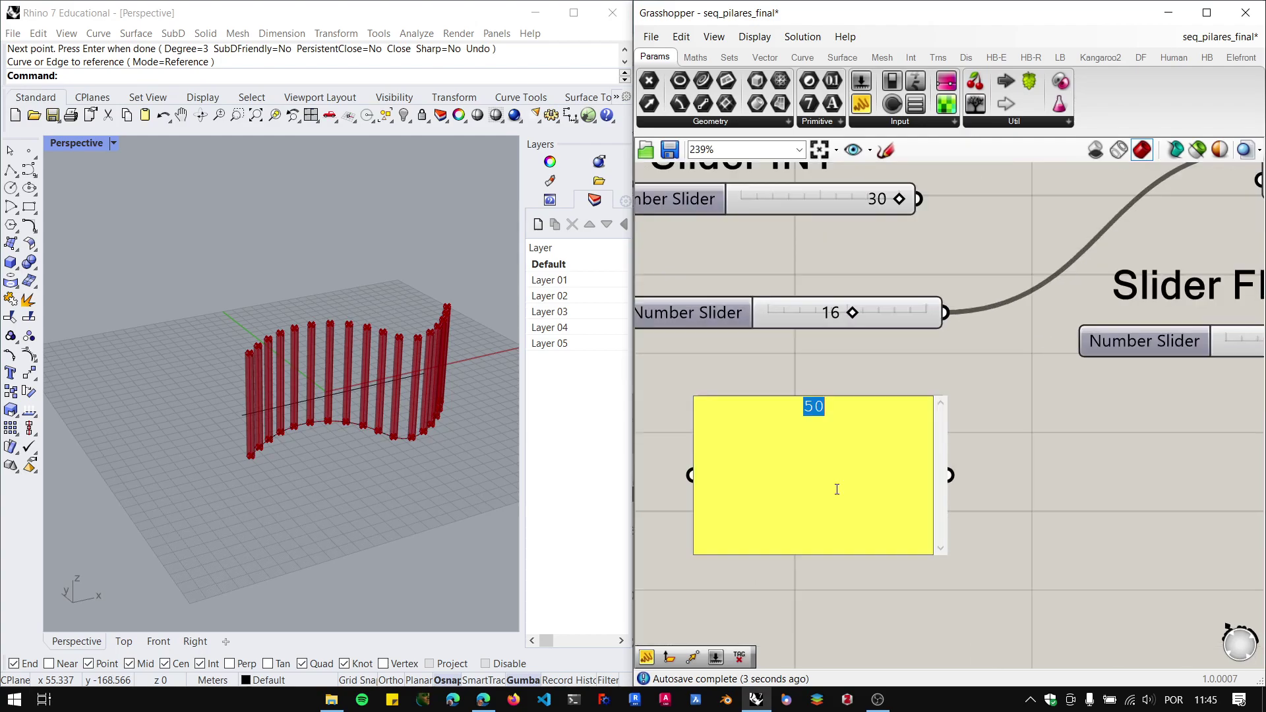
{"action": "left_click", "coordinate": [837, 402]}
{"action": "left_click", "coordinate": [1037, 435]}
Connect the panel containing 50 to the Count input of DIVIDE CURVAS in place of the slider.
{"action": "scroll", "coordinate": [923, 489], "scroll_direction": "down", "scroll_amount": 3}
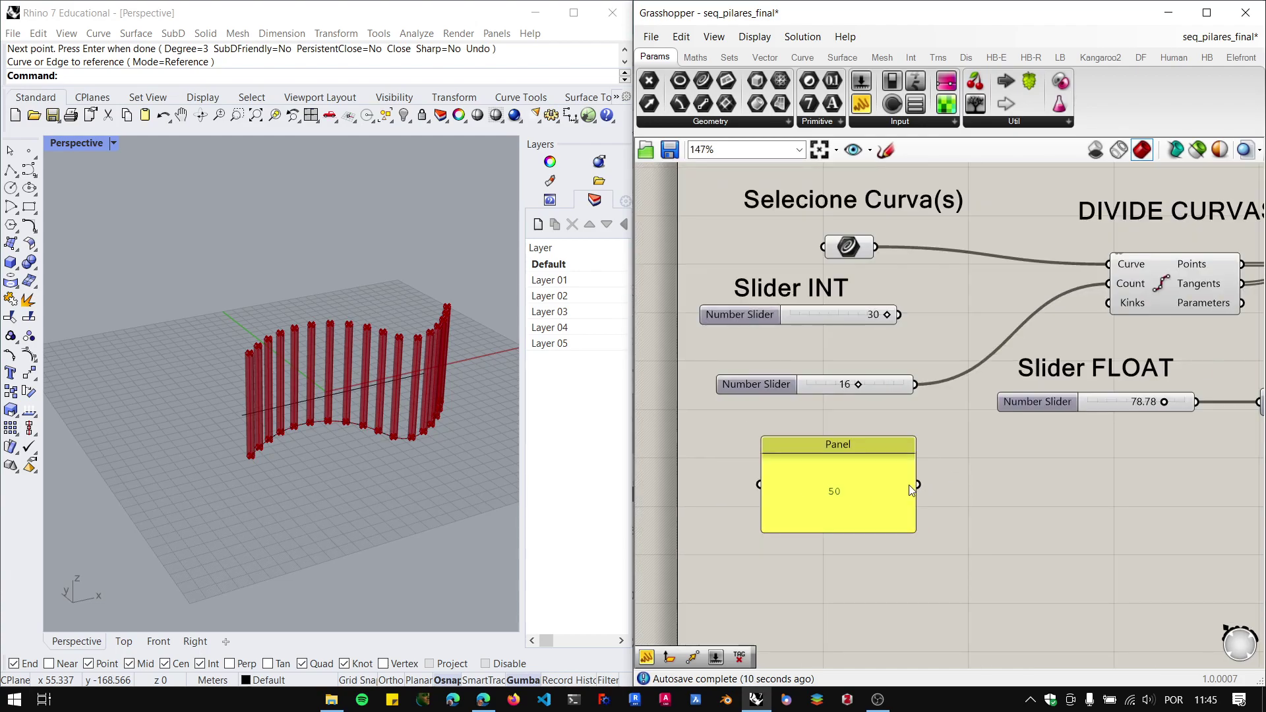
{"action": "left_click_drag", "start_coordinate": [917, 484], "coordinate": [1095, 284]}
{"action": "right_click_drag", "start_coordinate": [396, 369], "coordinate": [397, 436]}
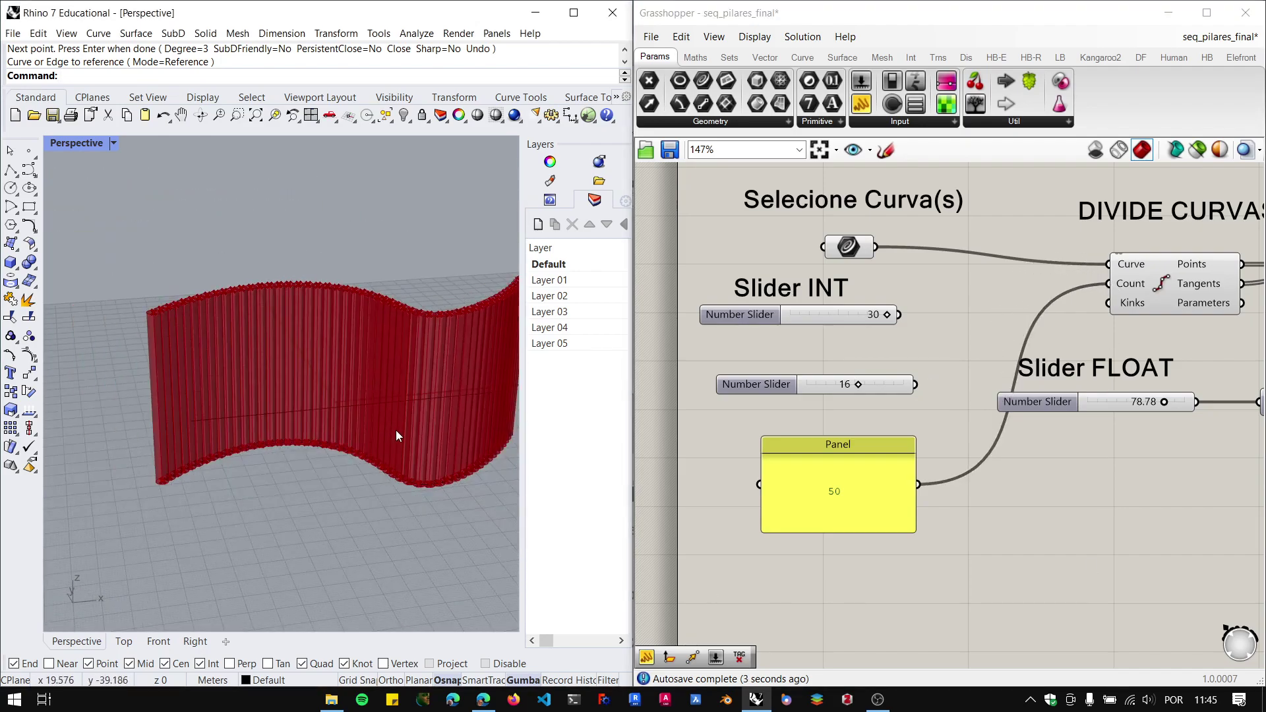
Connect the slider set to 16 to the Count input of DIVIDE CURVAS and delete the panel containing 50.
{"action": "scroll", "coordinate": [448, 462], "scroll_direction": "down", "scroll_amount": 4}
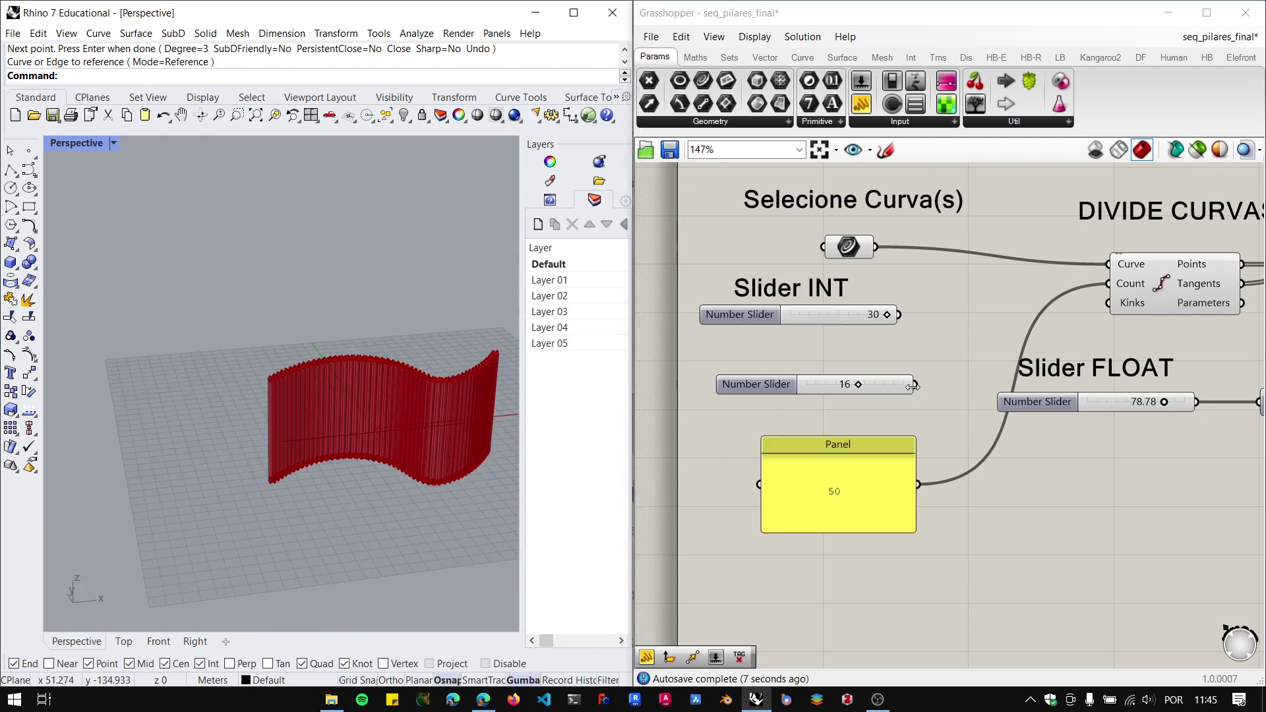
{"action": "left_click_drag", "start_coordinate": [916, 385], "coordinate": [1108, 285]}
{"action": "left_click", "coordinate": [855, 460]}
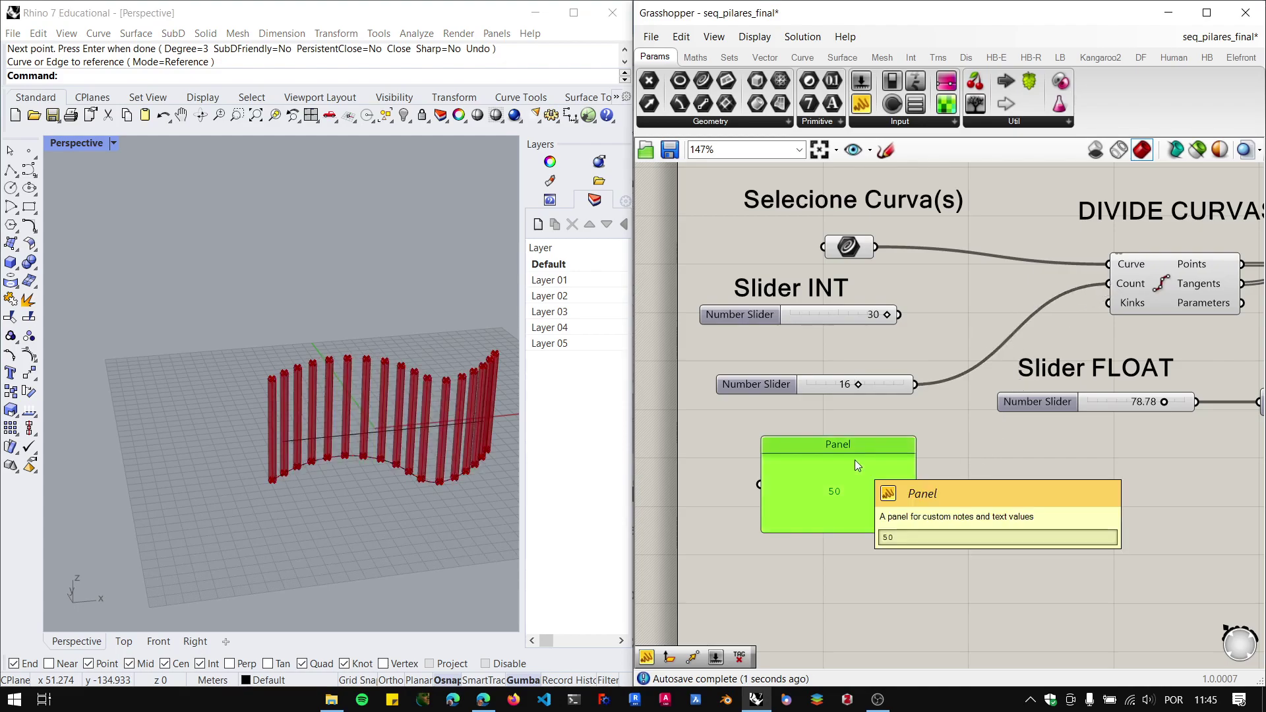
{"action": "key", "text": "Delete"}
Disconnect the panel containing 1 from the Caps input of TUBO.
{"action": "scroll", "coordinate": [739, 486], "scroll_direction": "down", "scroll_amount": 4}
{"action": "scroll", "coordinate": [1120, 488], "scroll_direction": "up", "scroll_amount": 7}
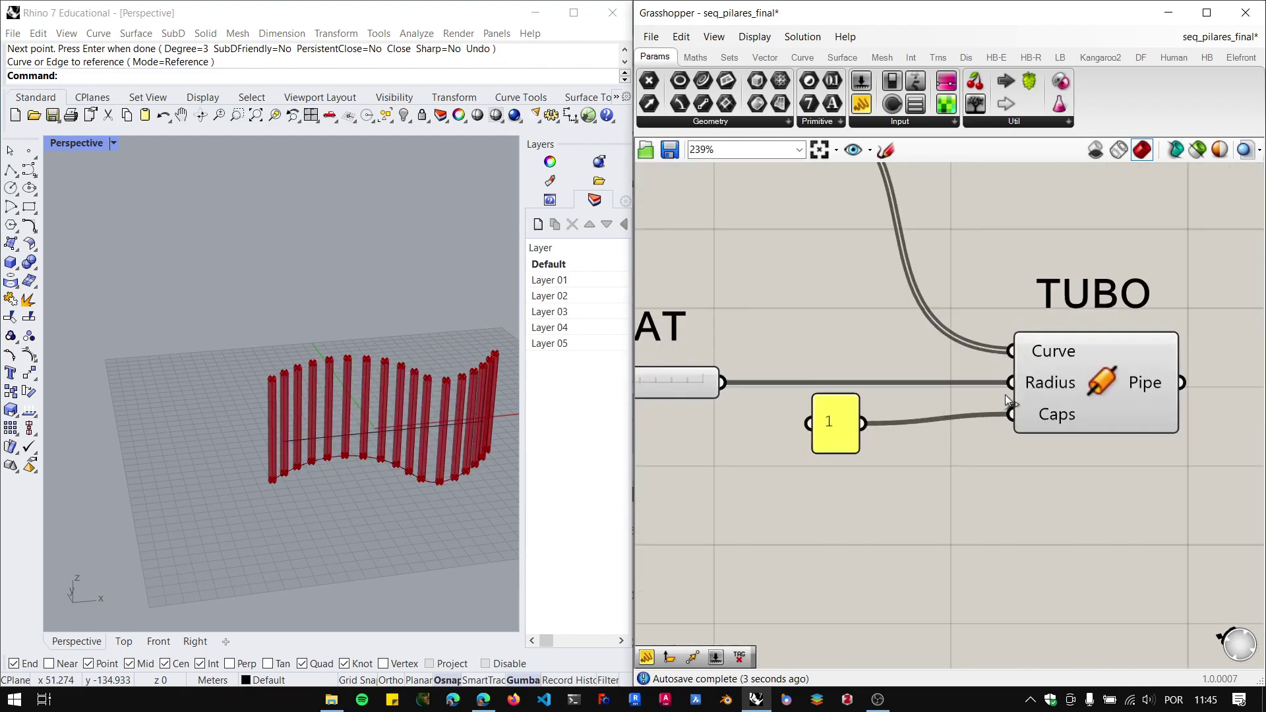
{"action": "scroll", "coordinate": [1066, 420], "scroll_direction": "down", "scroll_amount": 1}
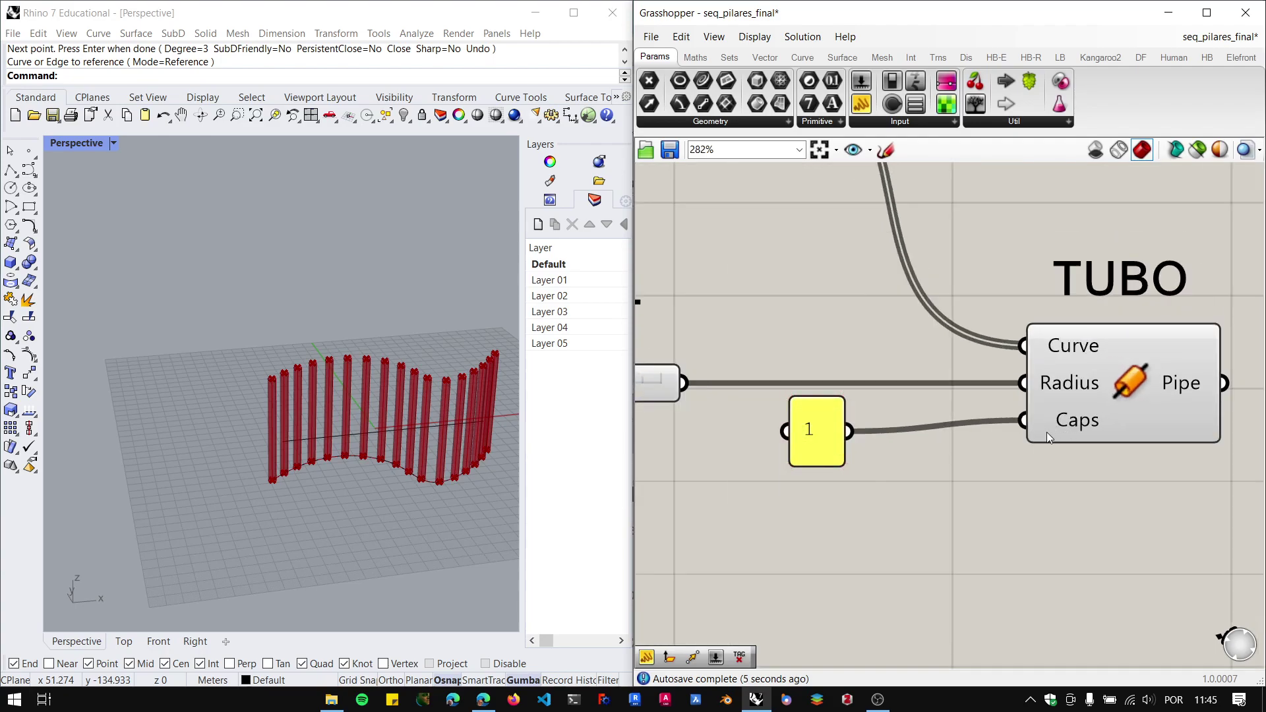
{"action": "left_click_drag", "start_coordinate": [1032, 427], "coordinate": [851, 435], "text": "ctrl"}
Examine the ends of the pillars from above in the Rhino perspective view.
{"action": "left_click", "coordinate": [491, 534]}
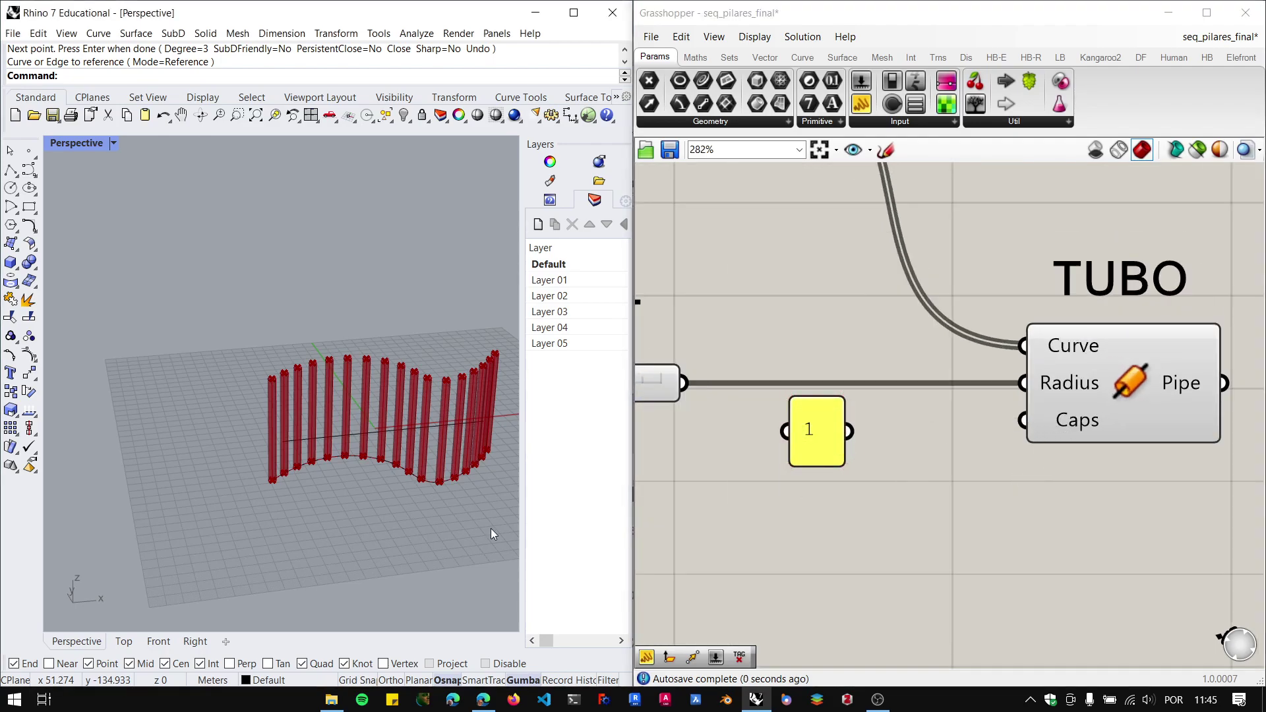
{"action": "left_click", "coordinate": [333, 440]}
{"action": "left_click_drag", "start_coordinate": [333, 441], "coordinate": [352, 512]}
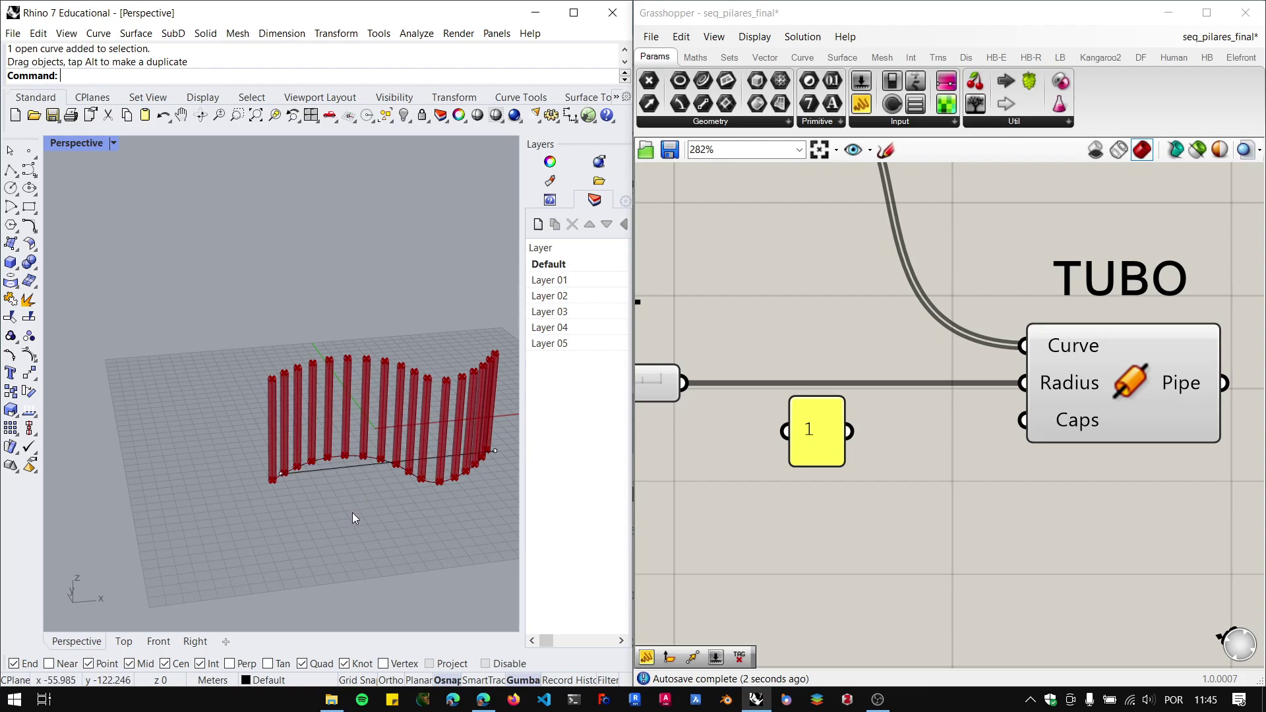
{"action": "scroll", "coordinate": [373, 452], "scroll_direction": "up", "scroll_amount": 3}
{"action": "right_click_drag", "start_coordinate": [374, 452], "coordinate": [356, 492]}
{"action": "scroll", "coordinate": [315, 320], "scroll_direction": "up", "scroll_amount": 6}
{"action": "right_click_drag", "start_coordinate": [315, 320], "coordinate": [330, 466]}
{"action": "scroll", "coordinate": [330, 395], "scroll_direction": "down", "scroll_amount": 6}
{"action": "scroll", "coordinate": [339, 503], "scroll_direction": "up", "scroll_amount": 6}
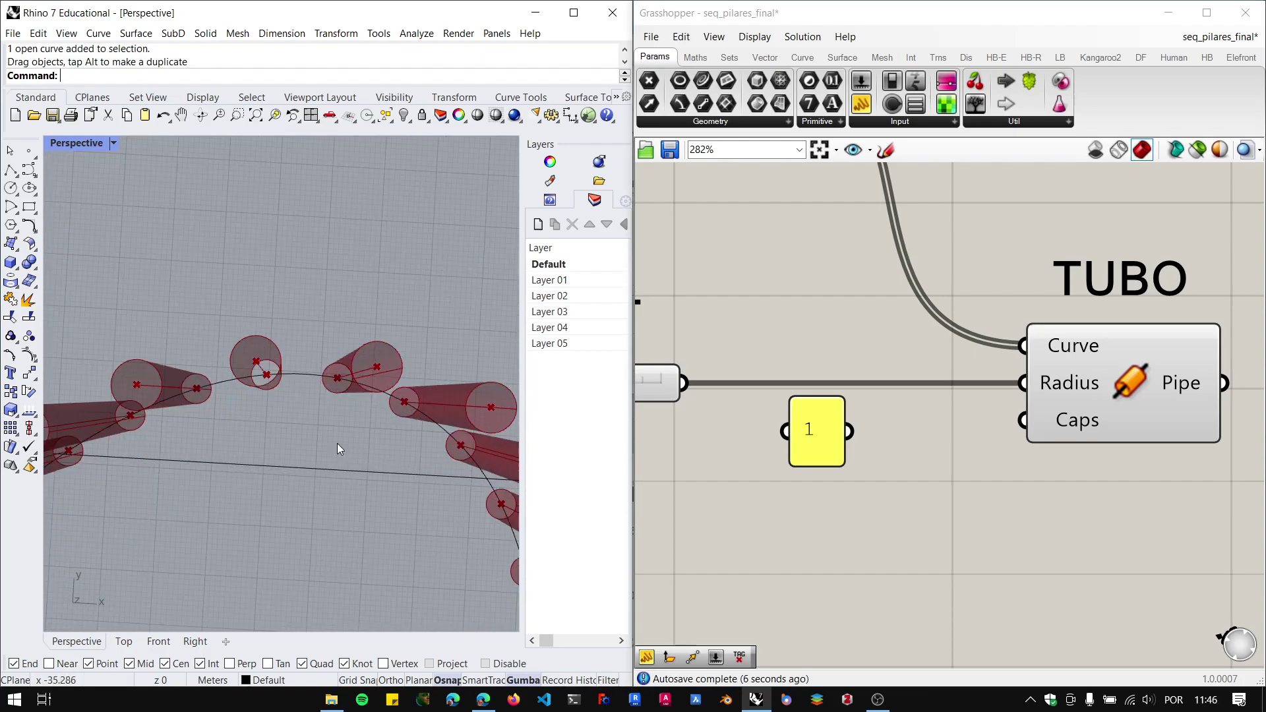
{"action": "right_click_drag", "start_coordinate": [282, 425], "coordinate": [287, 423]}
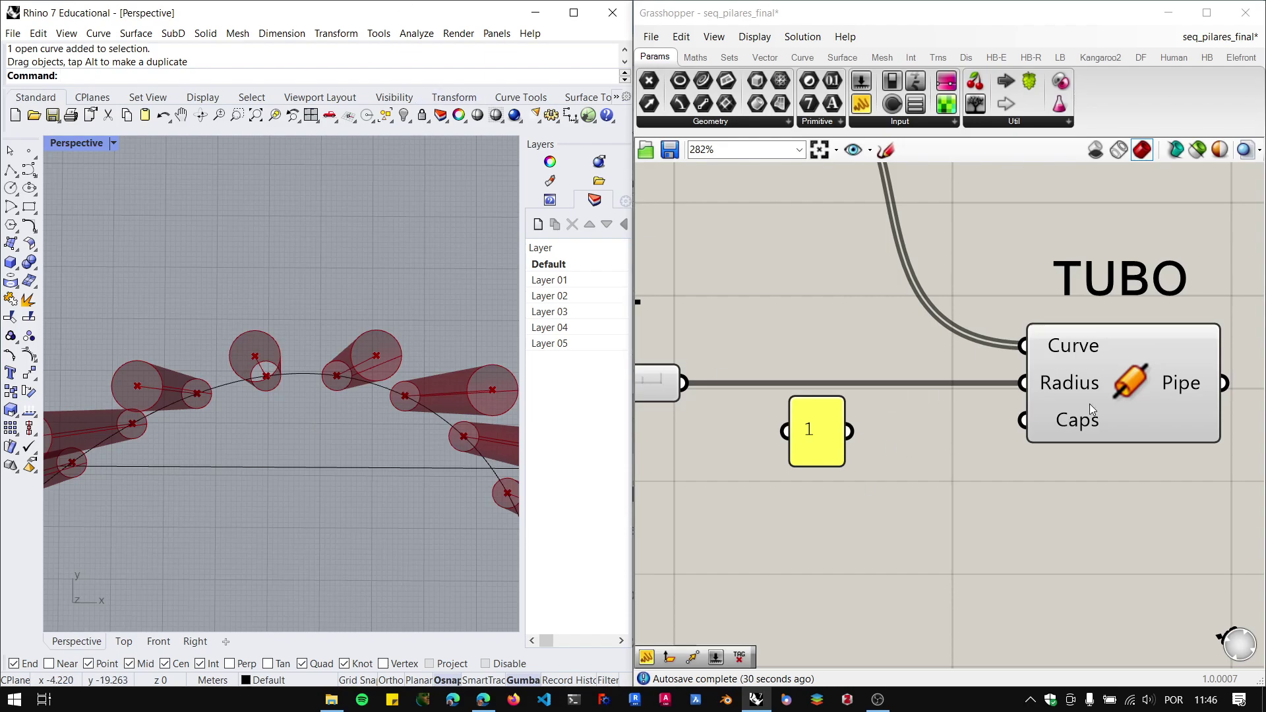
Try the Flat option on the Caps input of TUBO, inspect the pillar ends, and switch the option to Round.
{"action": "right_click", "coordinate": [1085, 425]}
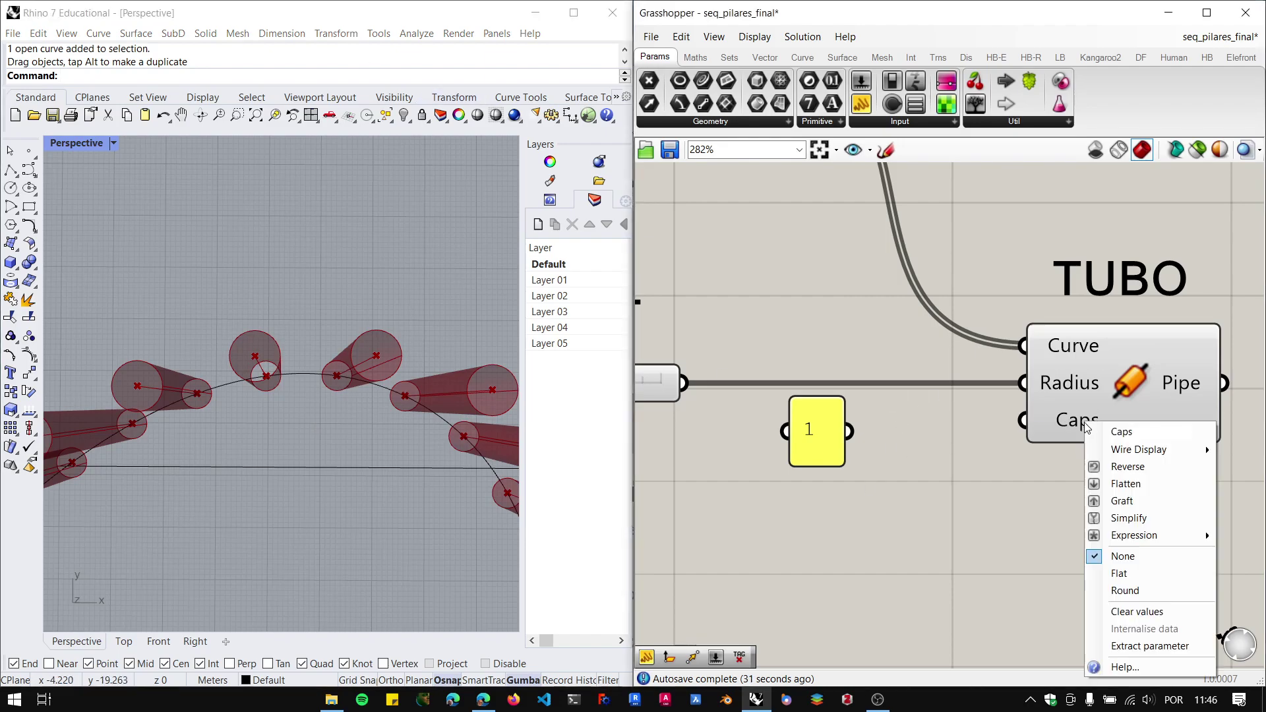
{"action": "left_click", "coordinate": [1129, 574]}
{"action": "right_click_drag", "start_coordinate": [220, 398], "coordinate": [221, 367]}
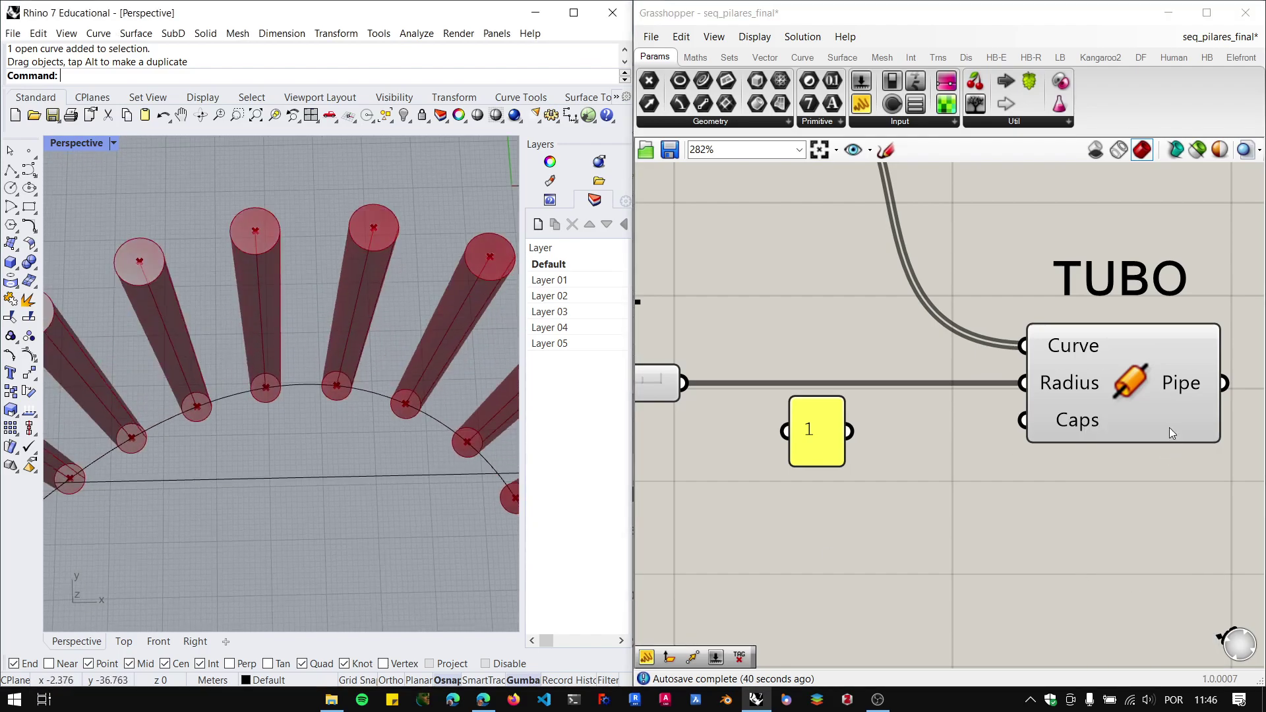
{"action": "right_click", "coordinate": [1082, 430]}
{"action": "left_click", "coordinate": [1129, 594]}
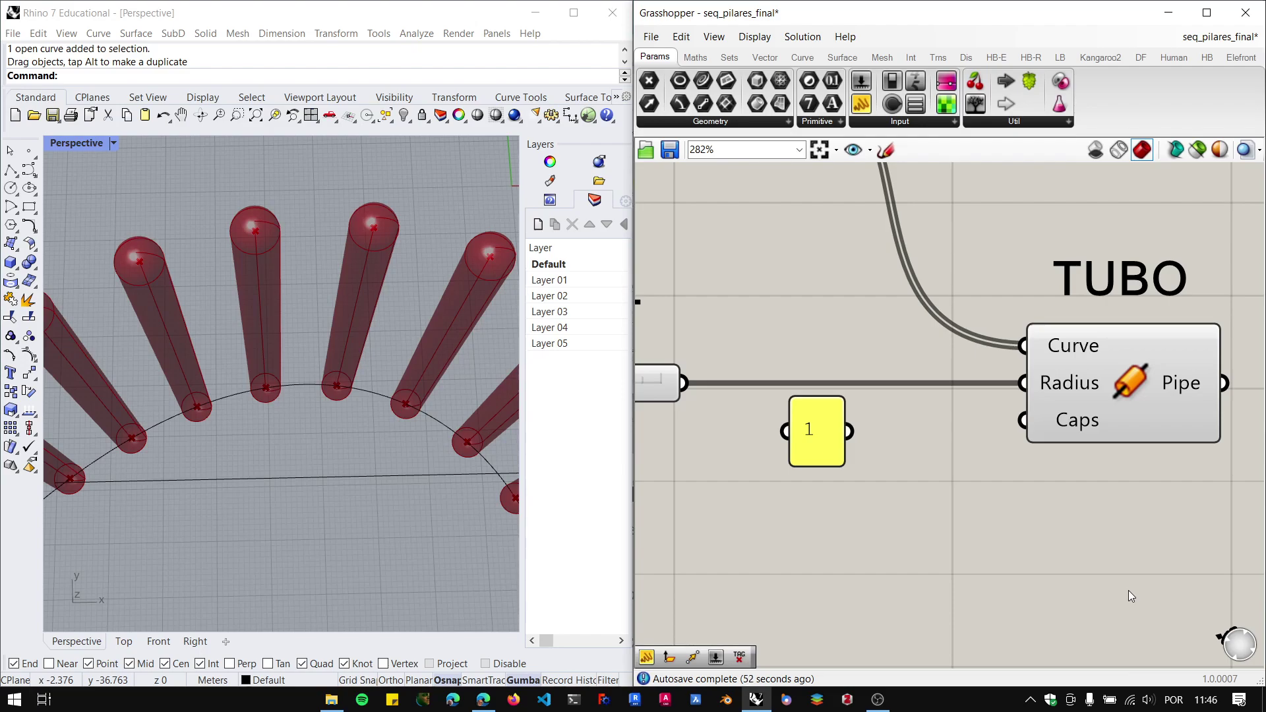
Switch to the browser, open the course page Sequência de pilares, and review the Caps panel in its final algorithm.
{"action": "left_click", "coordinate": [482, 705]}
{"action": "scroll", "coordinate": [633, 369], "scroll_direction": "up", "scroll_amount": 10}
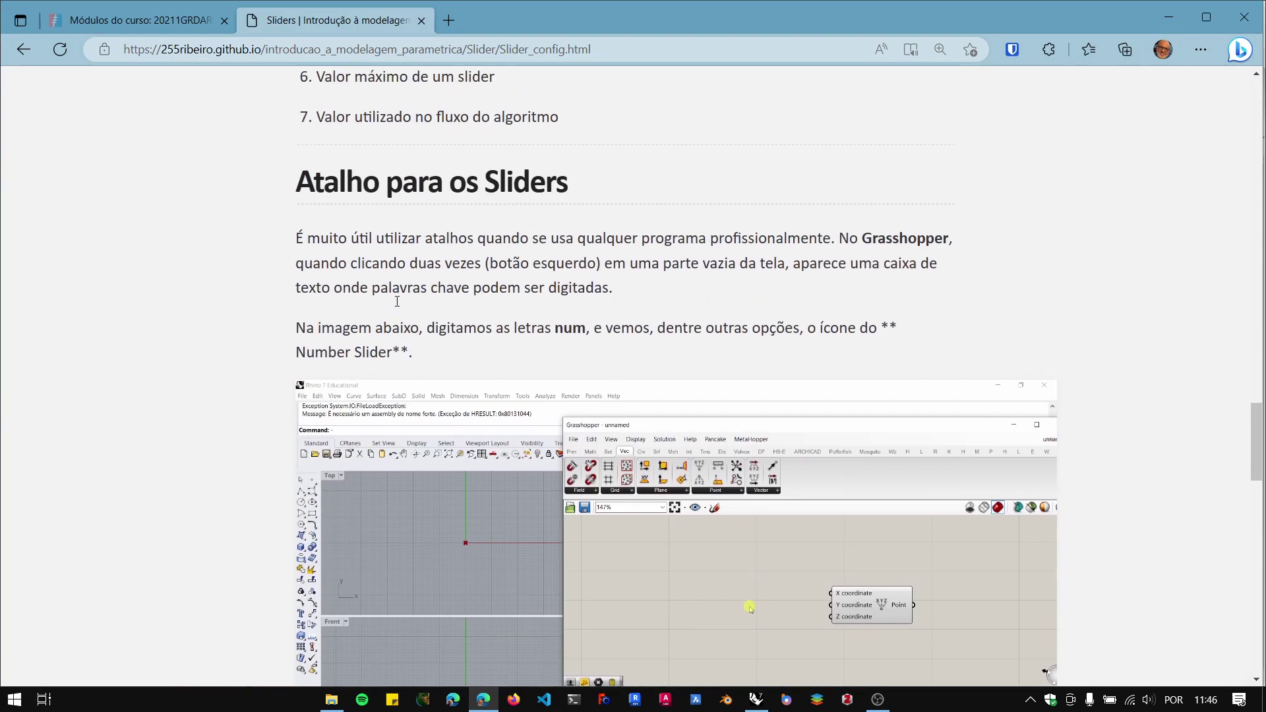
{"action": "left_click", "coordinate": [23, 49]}
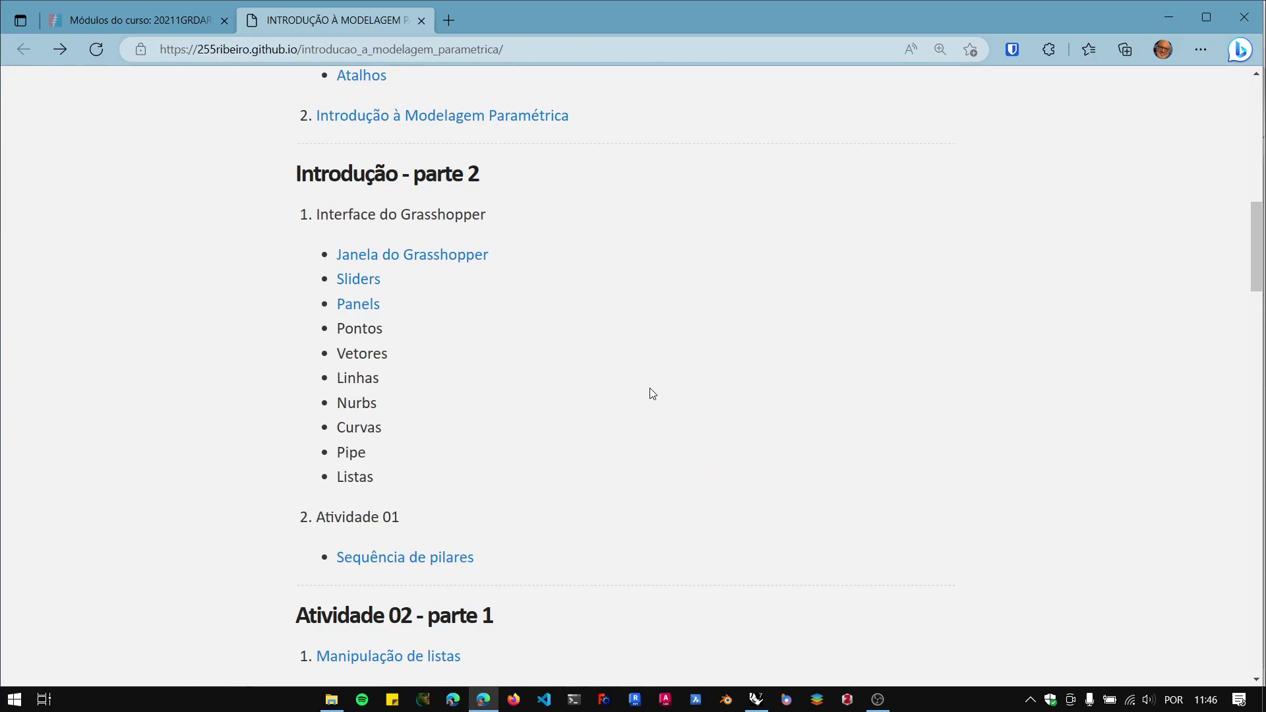
{"action": "scroll", "coordinate": [366, 337], "scroll_direction": "down", "scroll_amount": 3}
{"action": "left_click", "coordinate": [396, 280]}
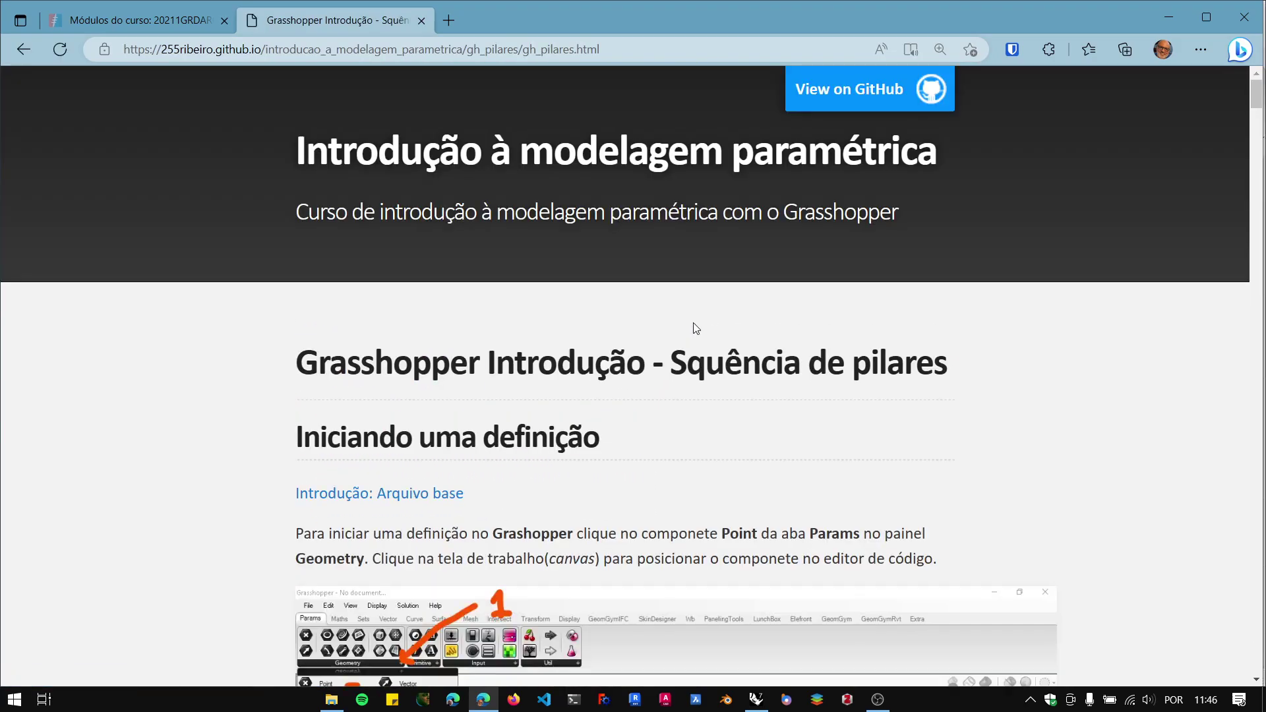
{"action": "scroll", "coordinate": [699, 330], "scroll_direction": "down", "scroll_amount": 5}
{"action": "scroll", "coordinate": [712, 326], "scroll_direction": "down", "scroll_amount": 20}
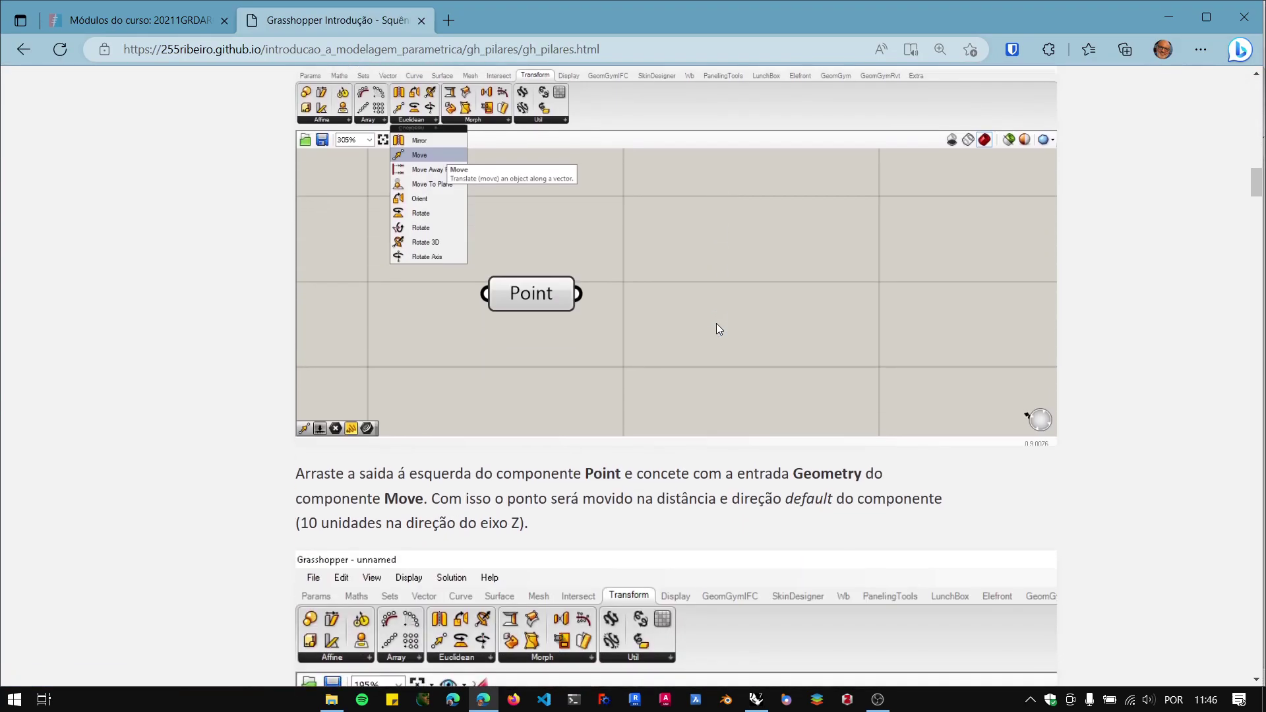
{"action": "scroll", "coordinate": [716, 323], "scroll_direction": "down", "scroll_amount": 15}
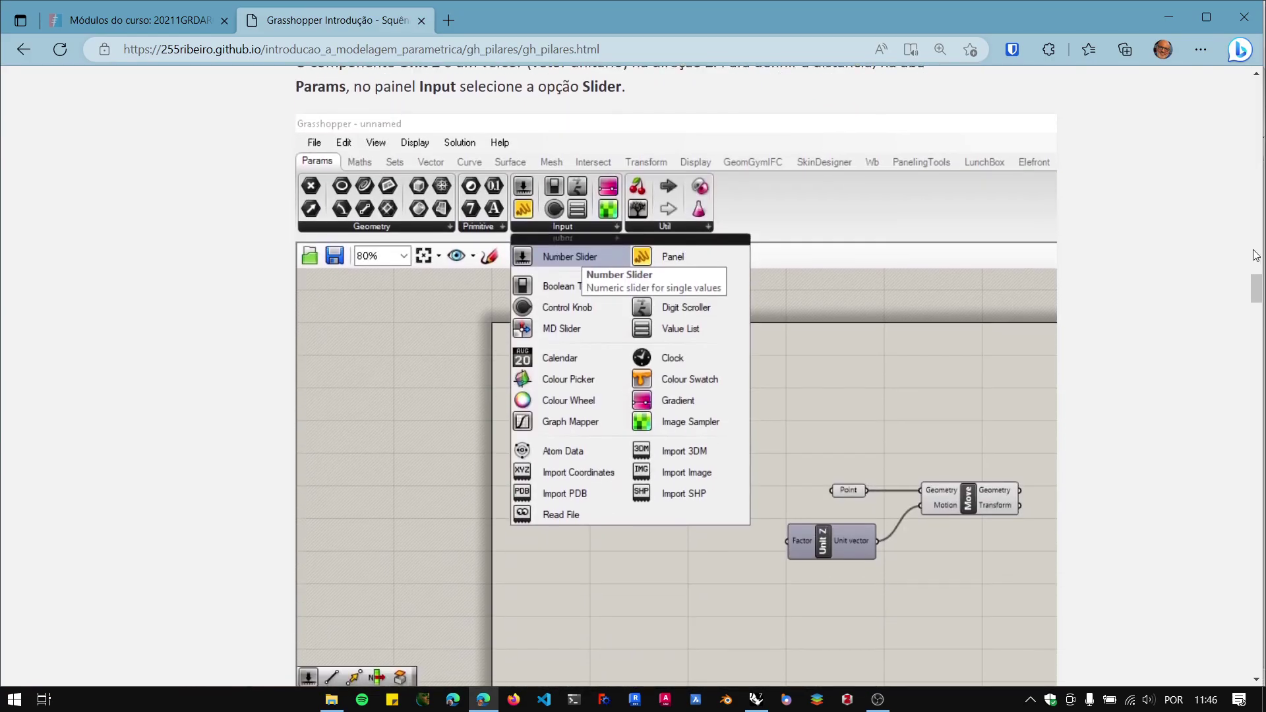
{"action": "left_click_drag", "start_coordinate": [1259, 284], "coordinate": [1260, 638]}
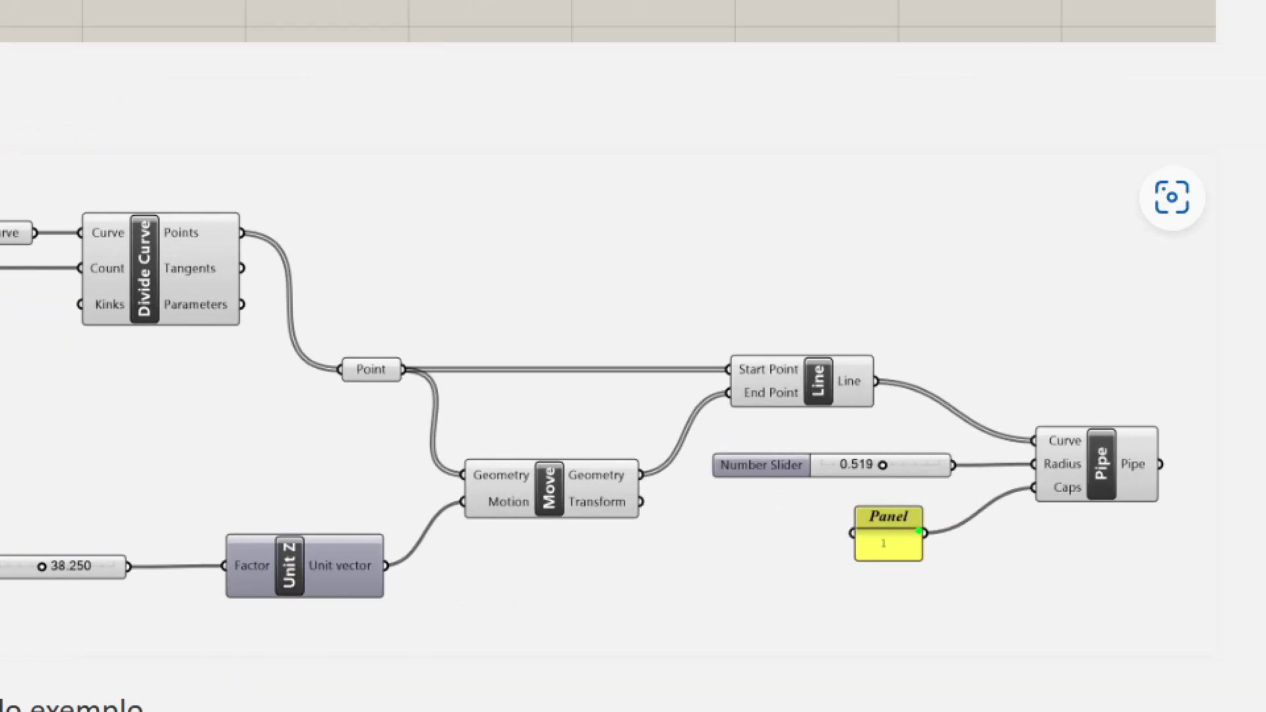
{"action": "mouse_move", "coordinate": [919, 531]}
{"action": "left_mouse_down"}
{"action": "mouse_move", "coordinate": [933, 519]}
{"action": "mouse_move", "coordinate": [823, 509]}
{"action": "mouse_move", "coordinate": [931, 580]}
{"action": "mouse_move", "coordinate": [944, 504]}
{"action": "left_mouse_up"}
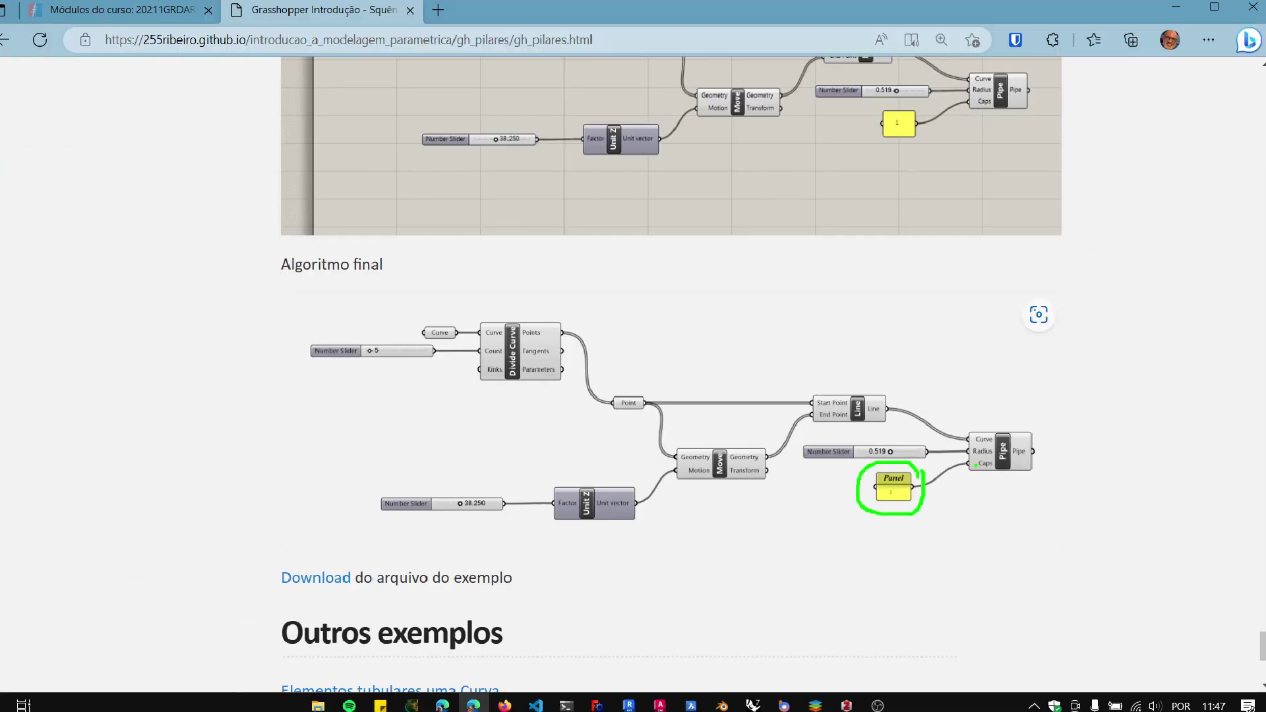
Switch back to Grasshopper and add an integer Number Slider ranging from 0 to 2 below the panel containing 1.
{"action": "left_click", "coordinate": [753, 700]}
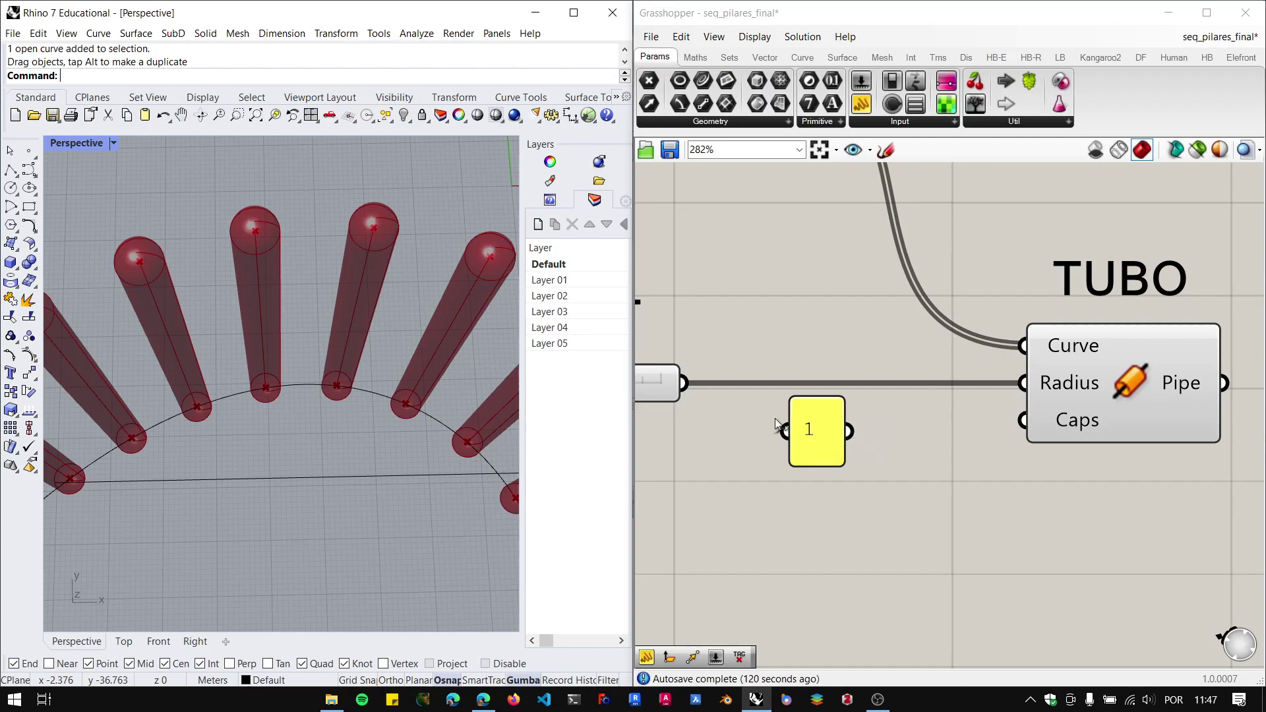
{"action": "scroll", "coordinate": [924, 464], "scroll_direction": "down", "scroll_amount": 3}
{"action": "right_click_drag", "start_coordinate": [912, 463], "coordinate": [907, 410]}
{"action": "scroll", "coordinate": [838, 465], "scroll_direction": "up", "scroll_amount": 3}
{"action": "double_click", "coordinate": [828, 474]}
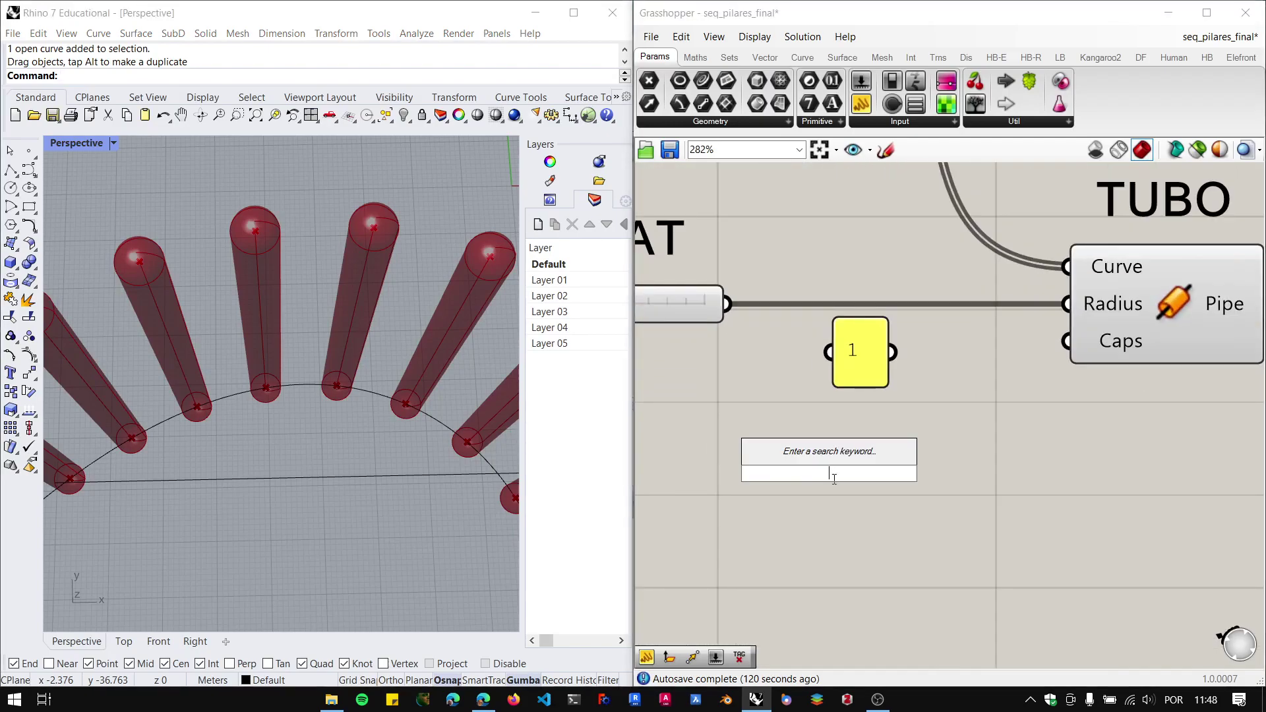
{"action": "type", "text": "0<2"}
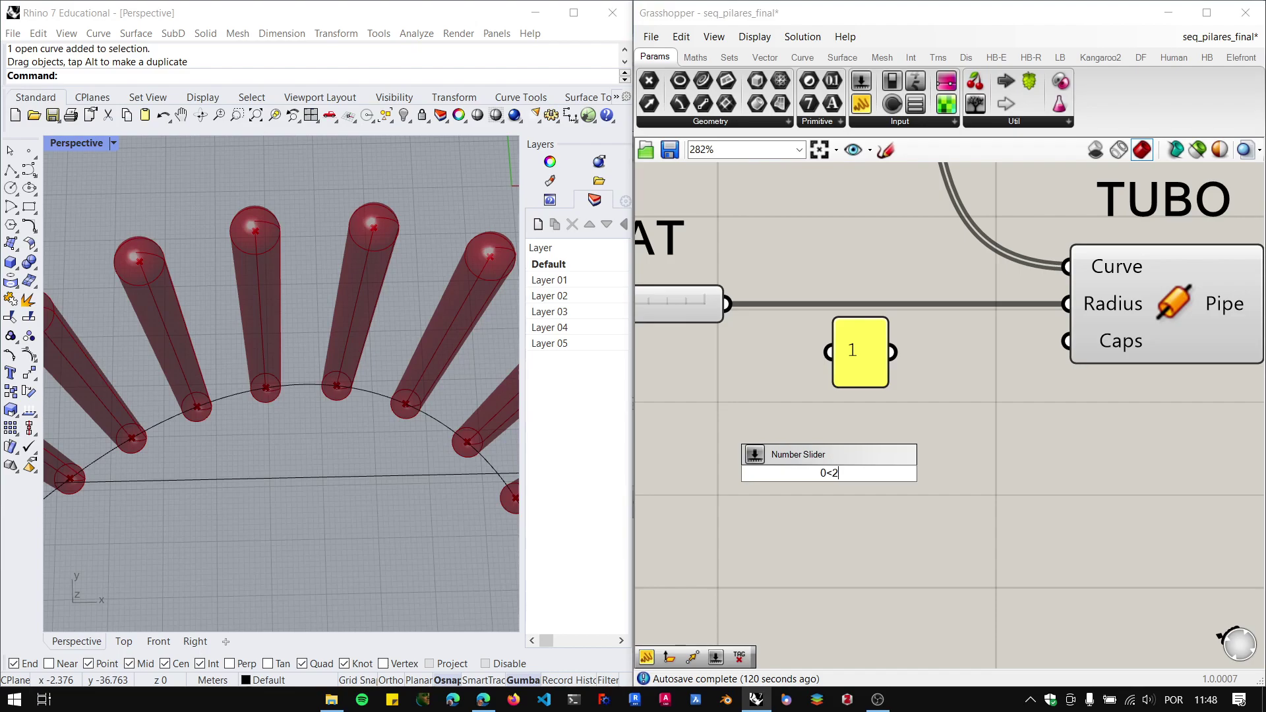
{"action": "key", "text": "Return"}
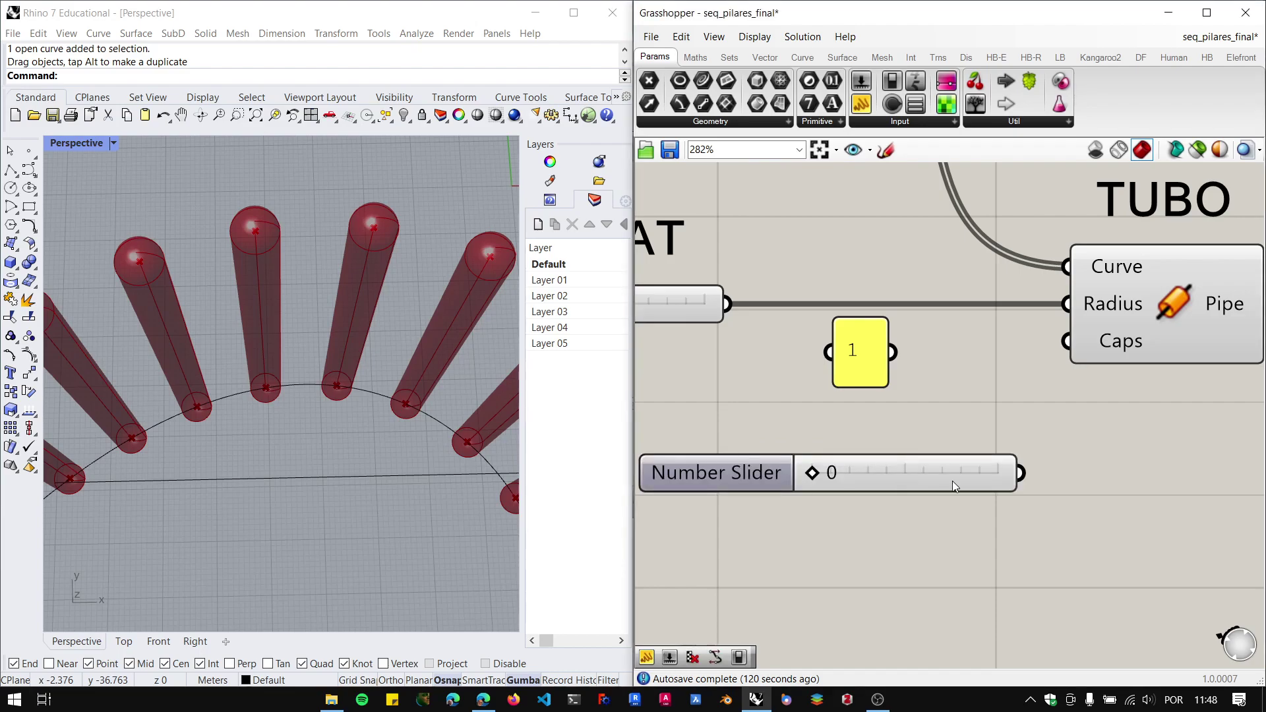
Connect the 0 to 2 slider to the Caps input of TUBO and set it to 1.
{"action": "left_click_drag", "start_coordinate": [1020, 473], "coordinate": [1067, 340]}
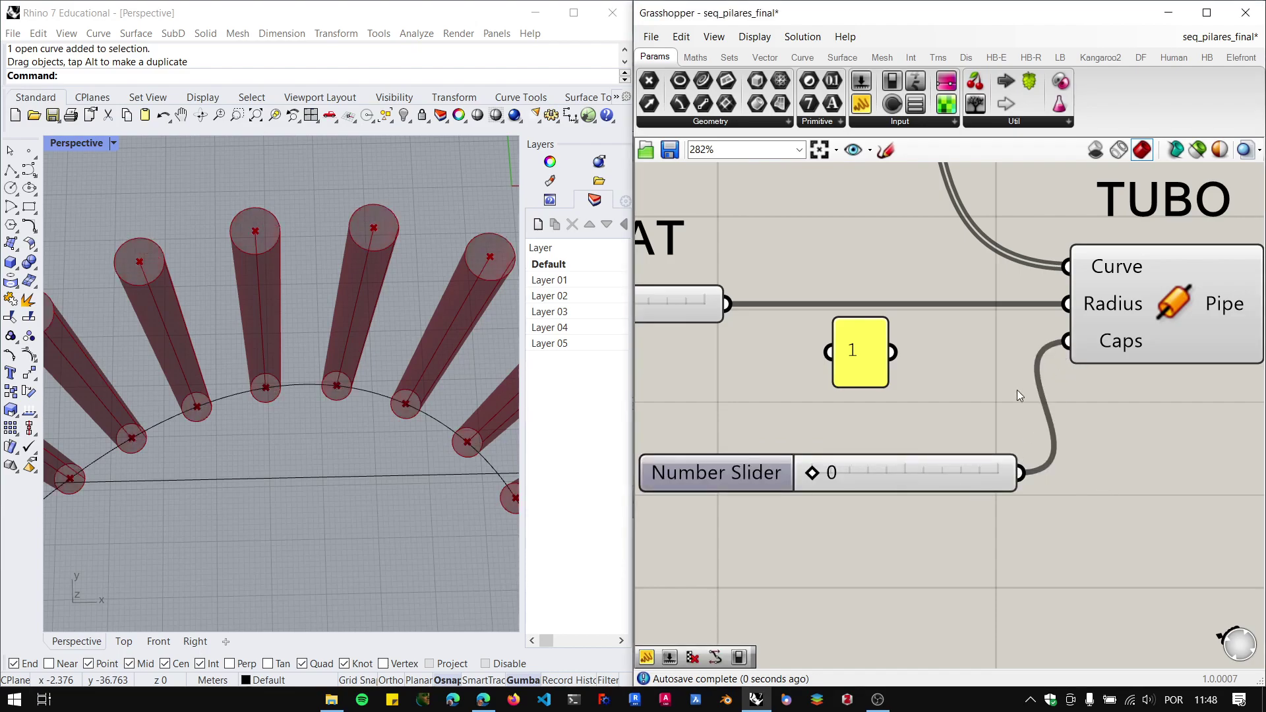
{"action": "left_click_drag", "start_coordinate": [810, 476], "coordinate": [940, 478]}
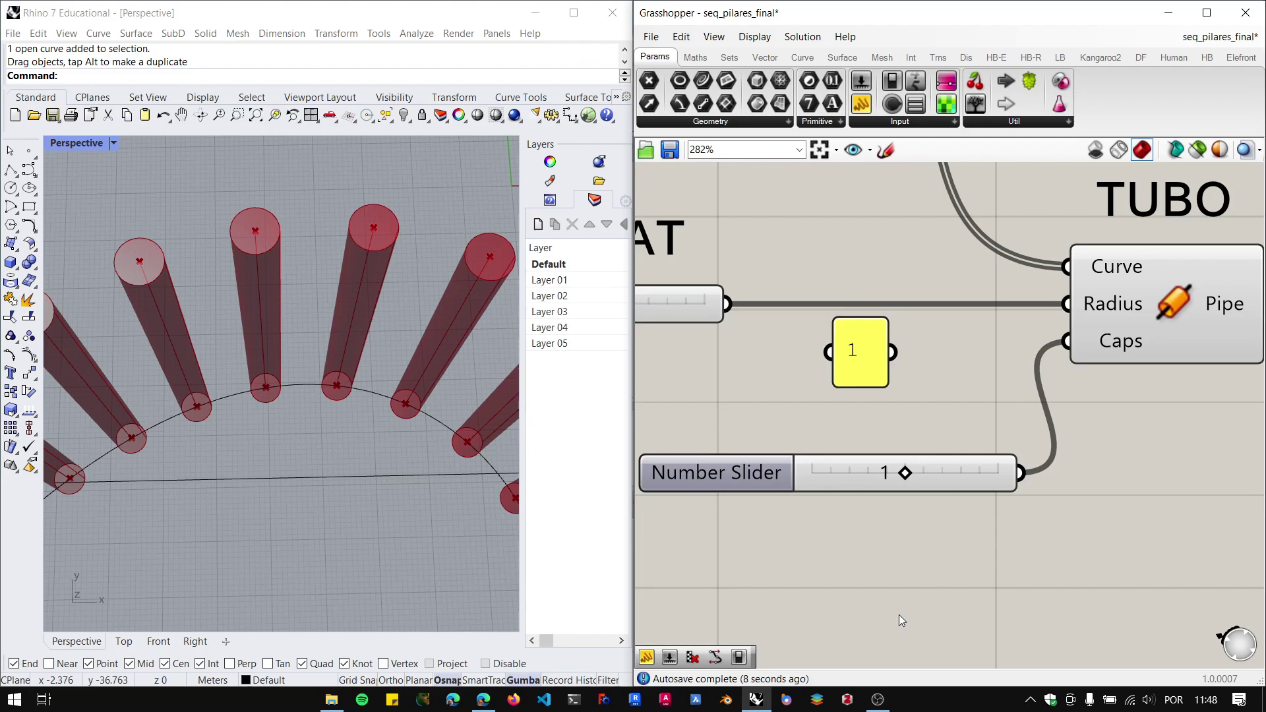
Move the Caps slider directly beneath the Radius slider and delete the disconnected panel containing 1.
{"action": "scroll", "coordinate": [899, 615], "scroll_direction": "down", "scroll_amount": 6}
{"action": "scroll", "coordinate": [874, 512], "scroll_direction": "up", "scroll_amount": 1}
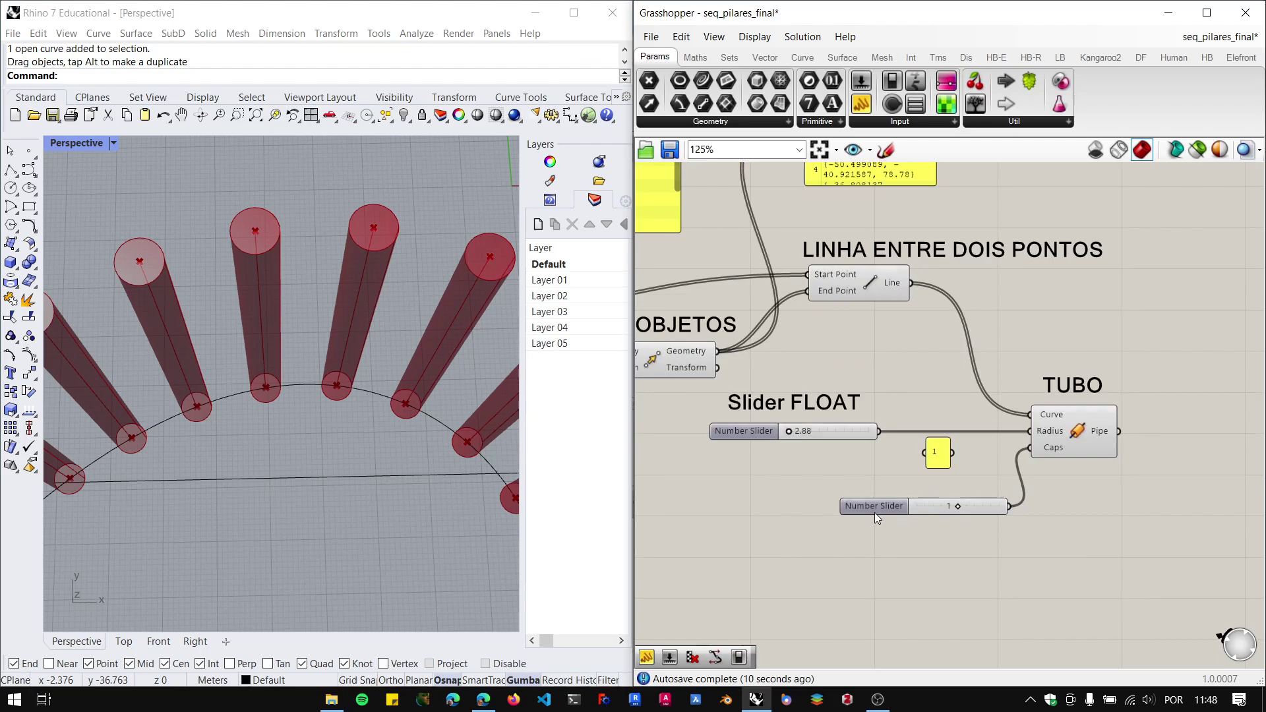
{"action": "left_click", "coordinate": [853, 489]}
{"action": "left_click_drag", "start_coordinate": [853, 489], "coordinate": [744, 453]}
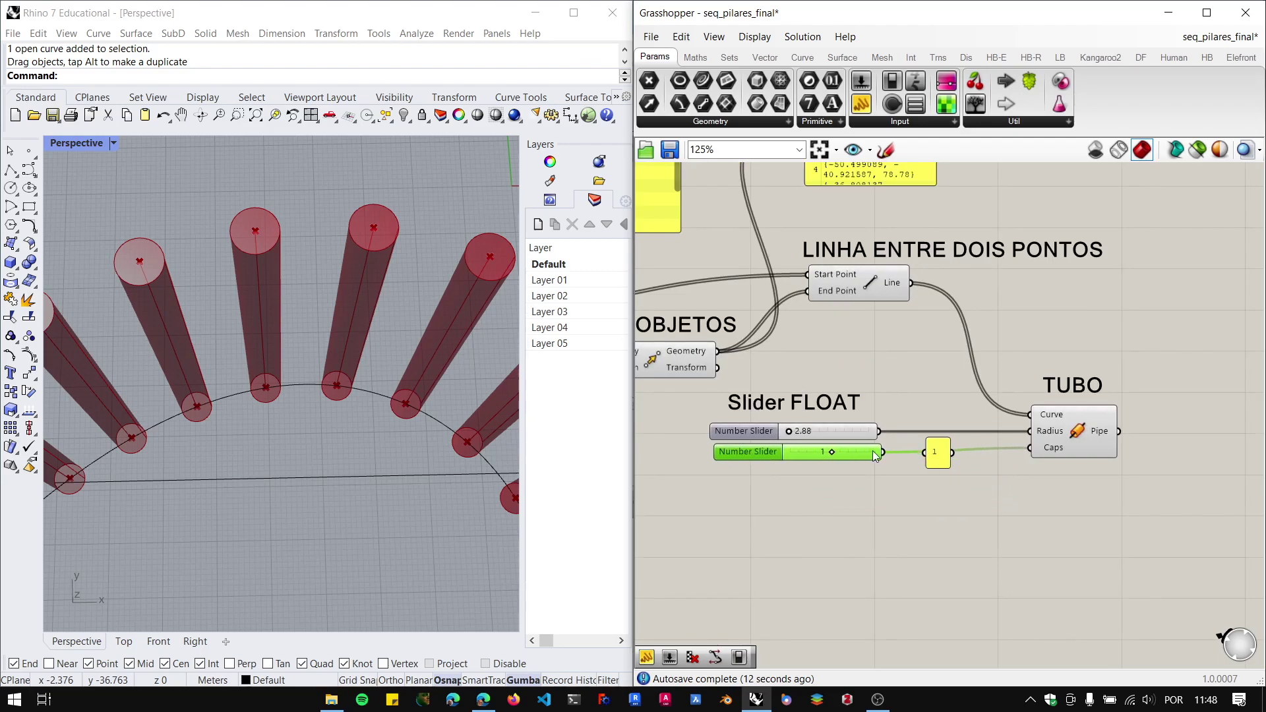
{"action": "left_click", "coordinate": [936, 458]}
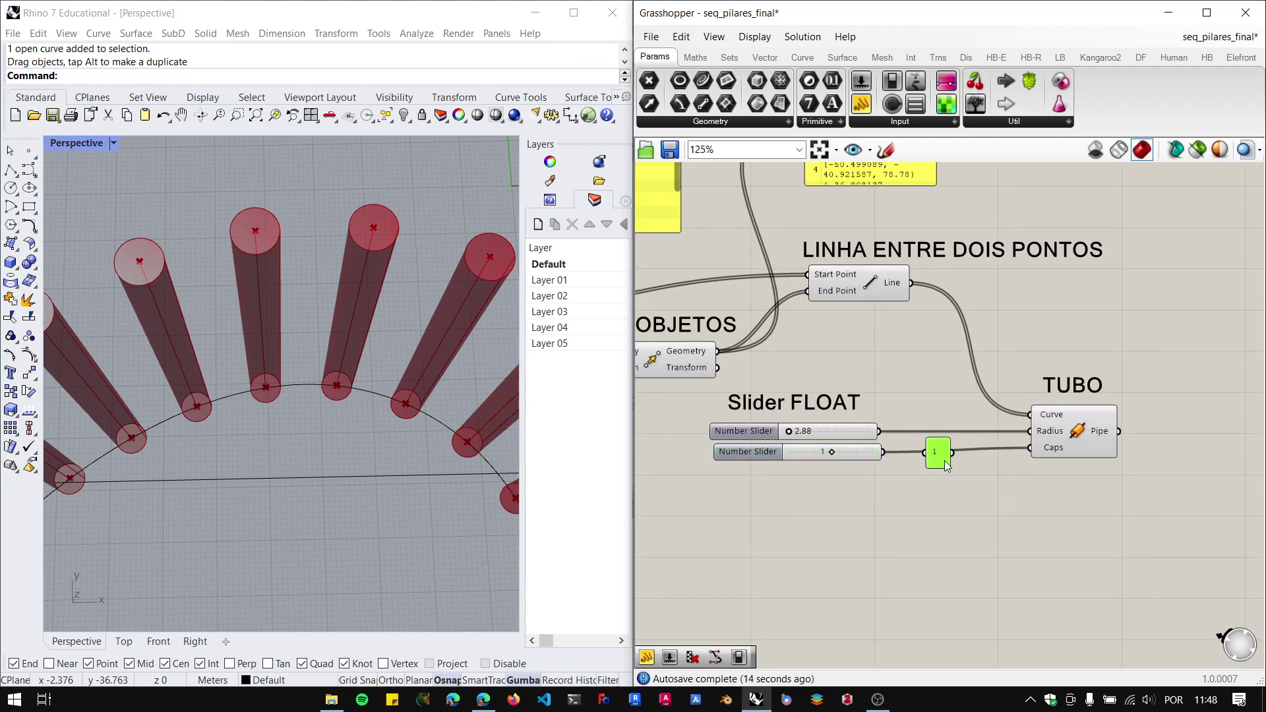
{"action": "left_click_drag", "start_coordinate": [953, 452], "coordinate": [936, 547]}
Review the start of the definition and the pillars in Rhino, and browse the available Geometry components.
{"action": "scroll", "coordinate": [957, 432], "scroll_direction": "down", "scroll_amount": 5}
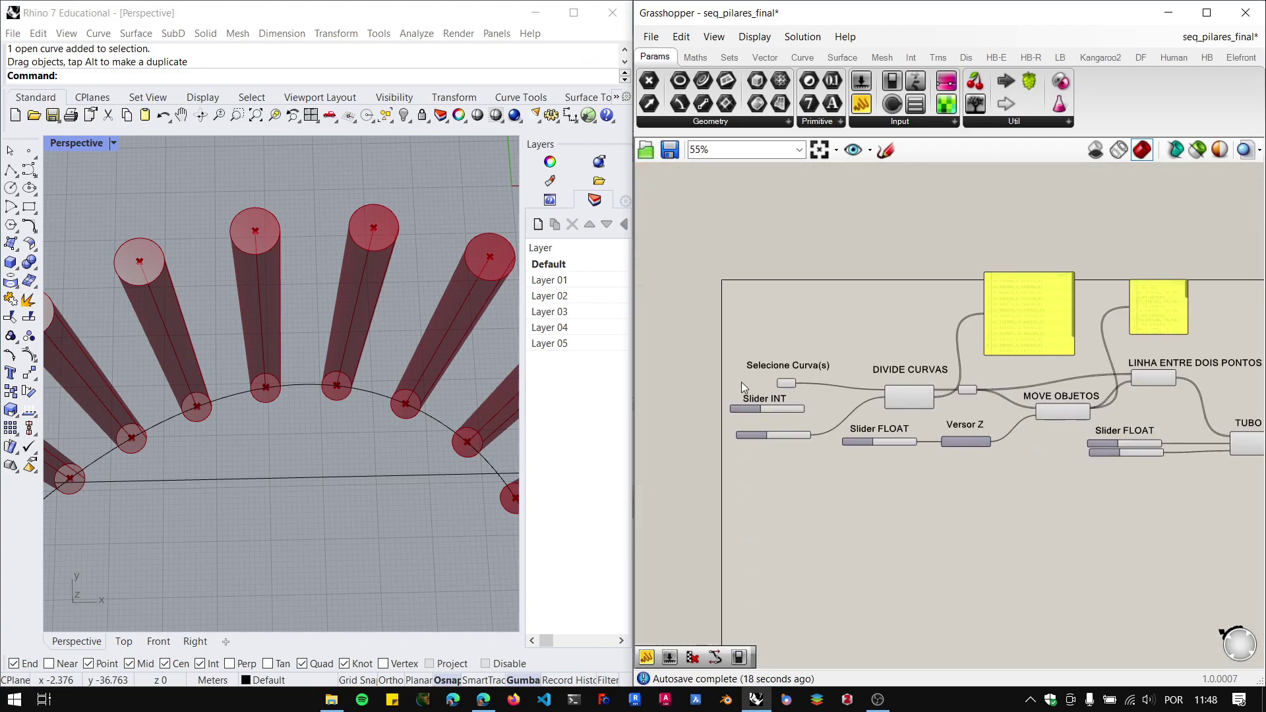
{"action": "scroll", "coordinate": [741, 381], "scroll_direction": "up", "scroll_amount": 5}
{"action": "right_click_drag", "start_coordinate": [277, 395], "coordinate": [211, 356]}
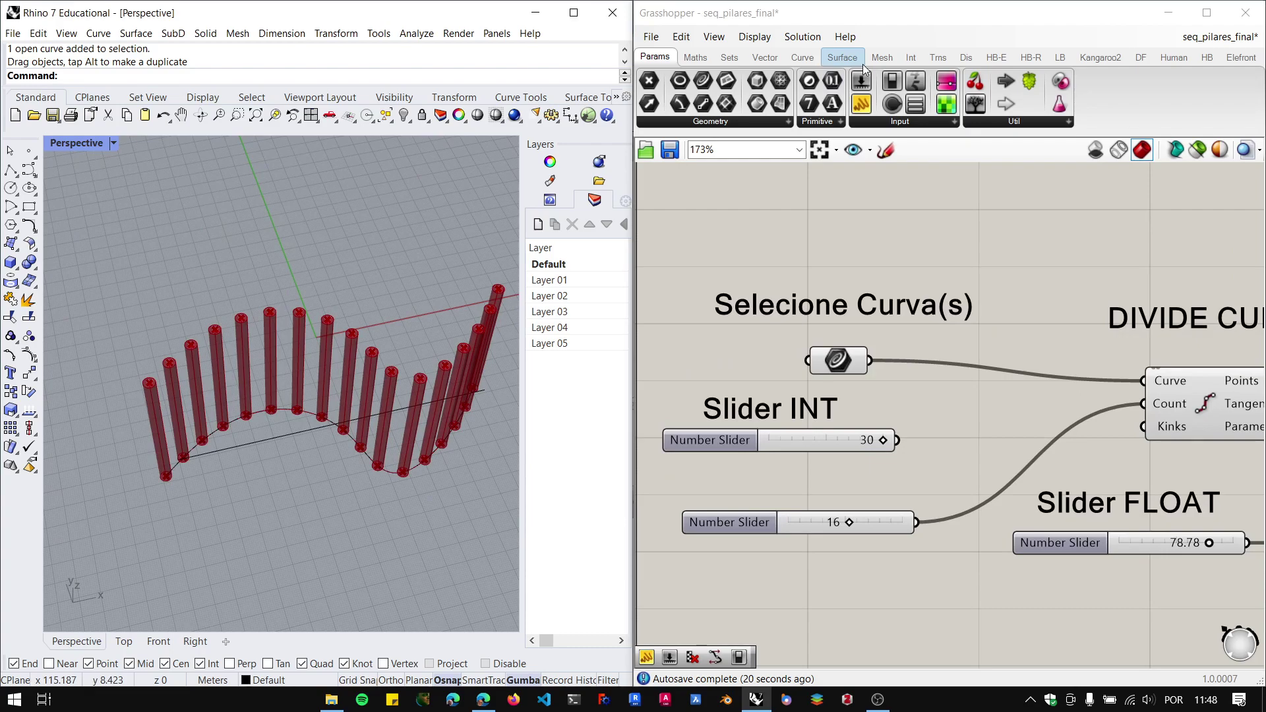
{"action": "left_click", "coordinate": [787, 123]}
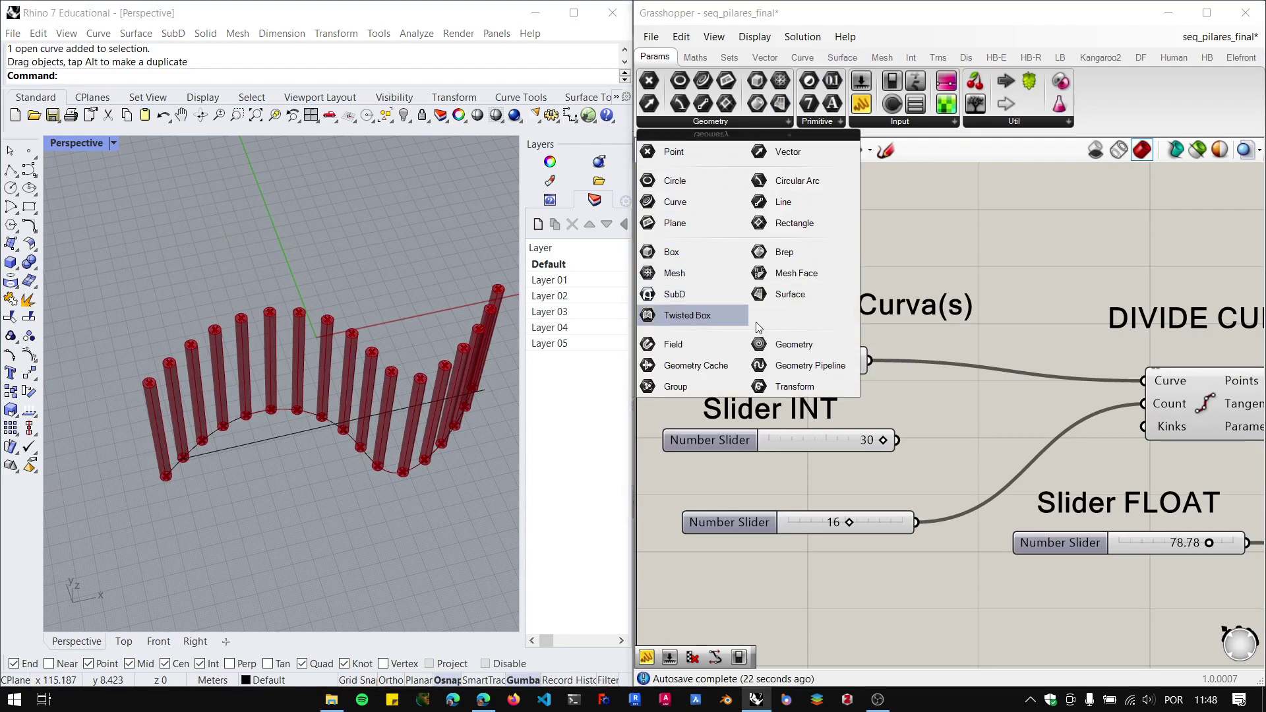
{"action": "left_click", "coordinate": [788, 123]}
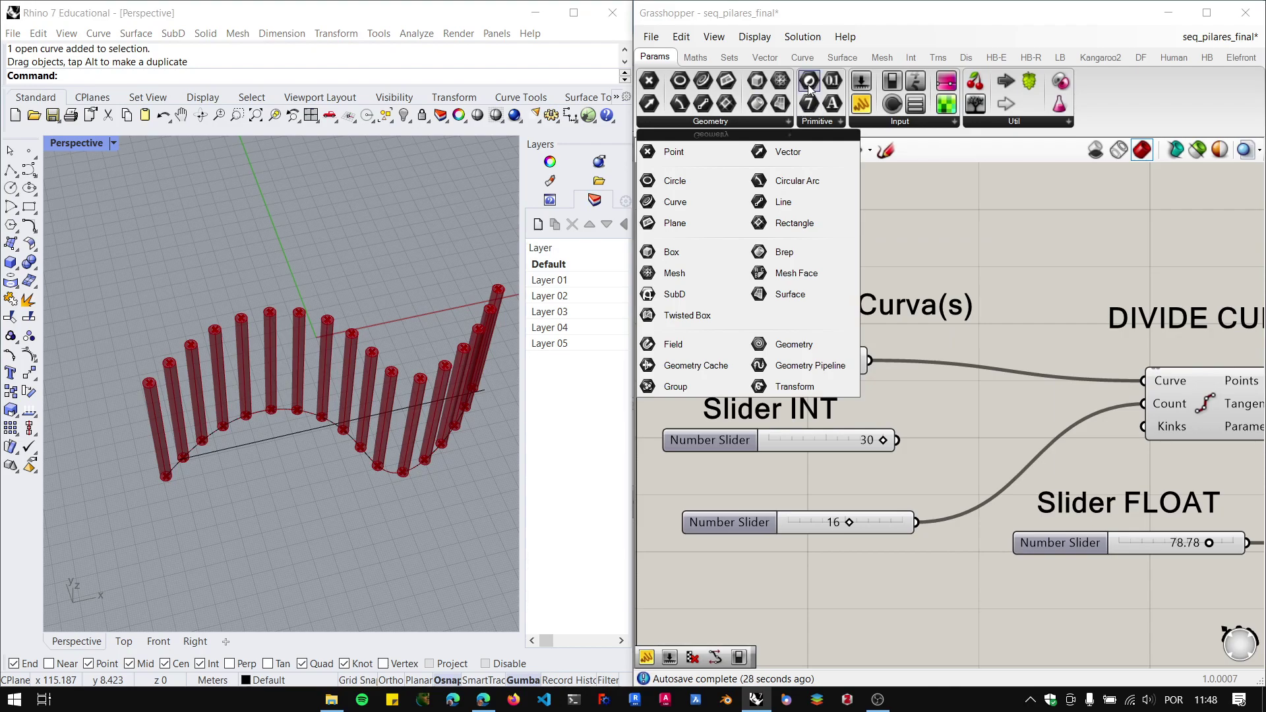
Close the Grasshopper window, reopen it from Rhino, and view the whole pillar definition.
{"action": "left_click", "coordinate": [1245, 14]}
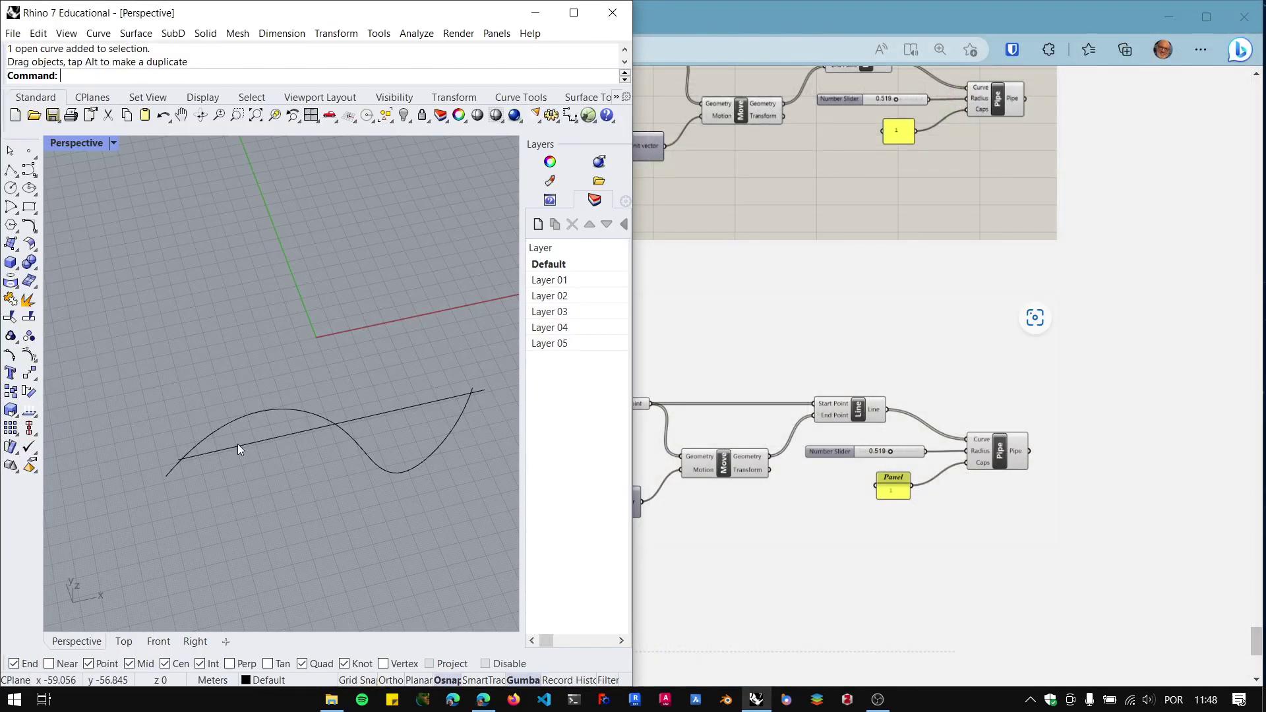
{"action": "scroll", "coordinate": [237, 444], "scroll_direction": "up", "scroll_amount": 1}
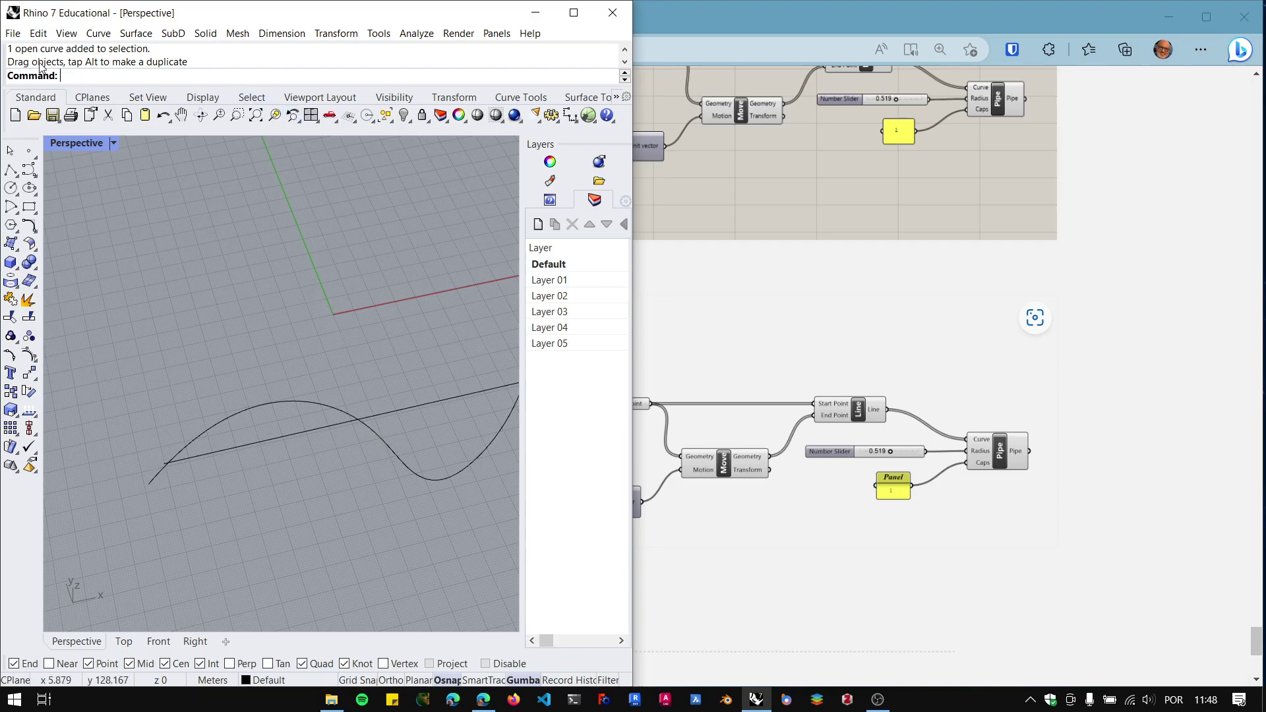
{"action": "left_click", "coordinate": [588, 116]}
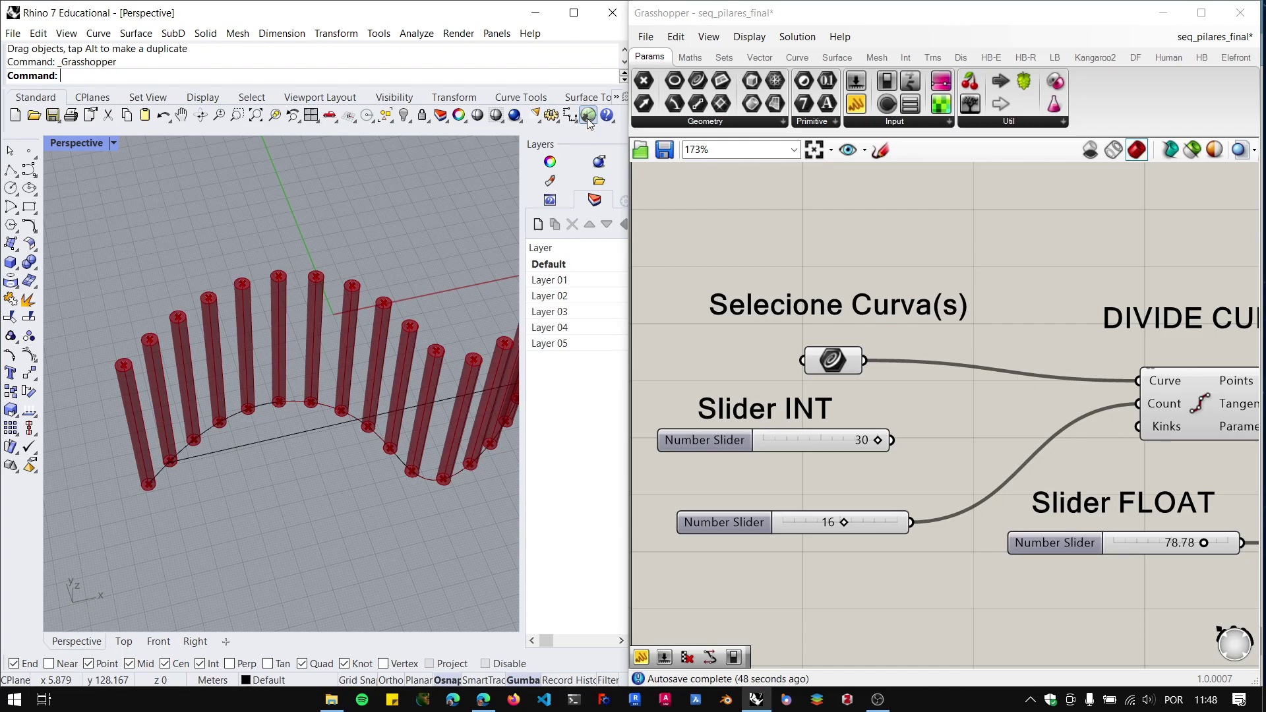
{"action": "scroll", "coordinate": [939, 352], "scroll_direction": "down", "scroll_amount": 5}
{"action": "scroll", "coordinate": [962, 380], "scroll_direction": "up", "scroll_amount": 2}
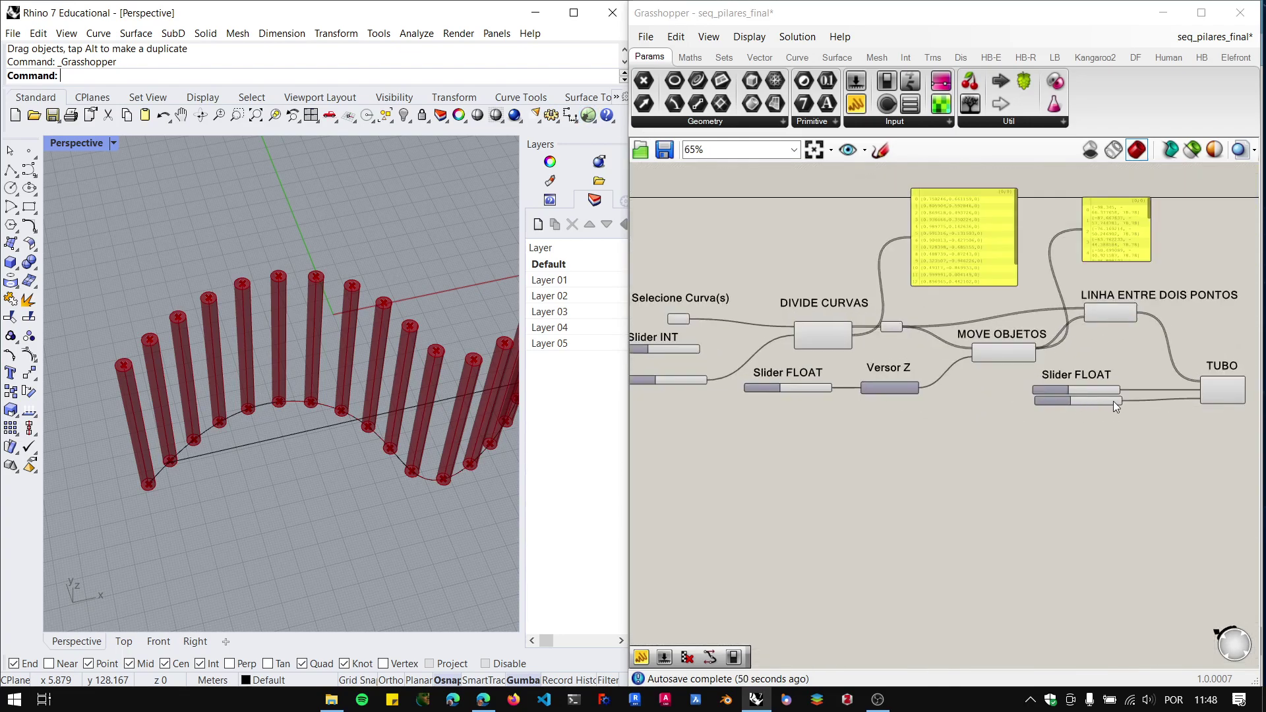
Align the Caps slider flush beneath the Radius slider under the Slider FLOAT label.
{"action": "scroll", "coordinate": [1113, 401], "scroll_direction": "up", "scroll_amount": 4}
{"action": "left_click", "coordinate": [886, 438]}
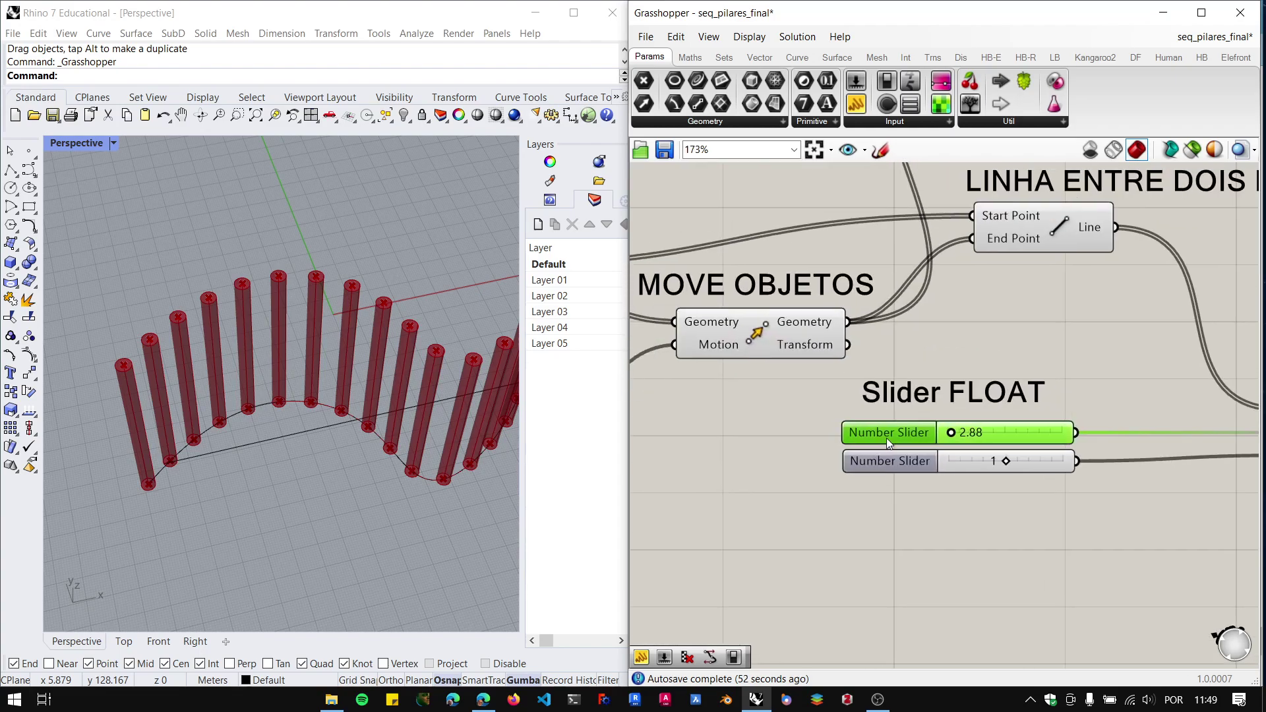
{"action": "left_click_drag", "start_coordinate": [886, 438], "coordinate": [904, 456]}
Select the base curve under the pillars in Rhino and view it together with the end of the Grasshopper definition.
{"action": "left_click", "coordinate": [382, 343]}
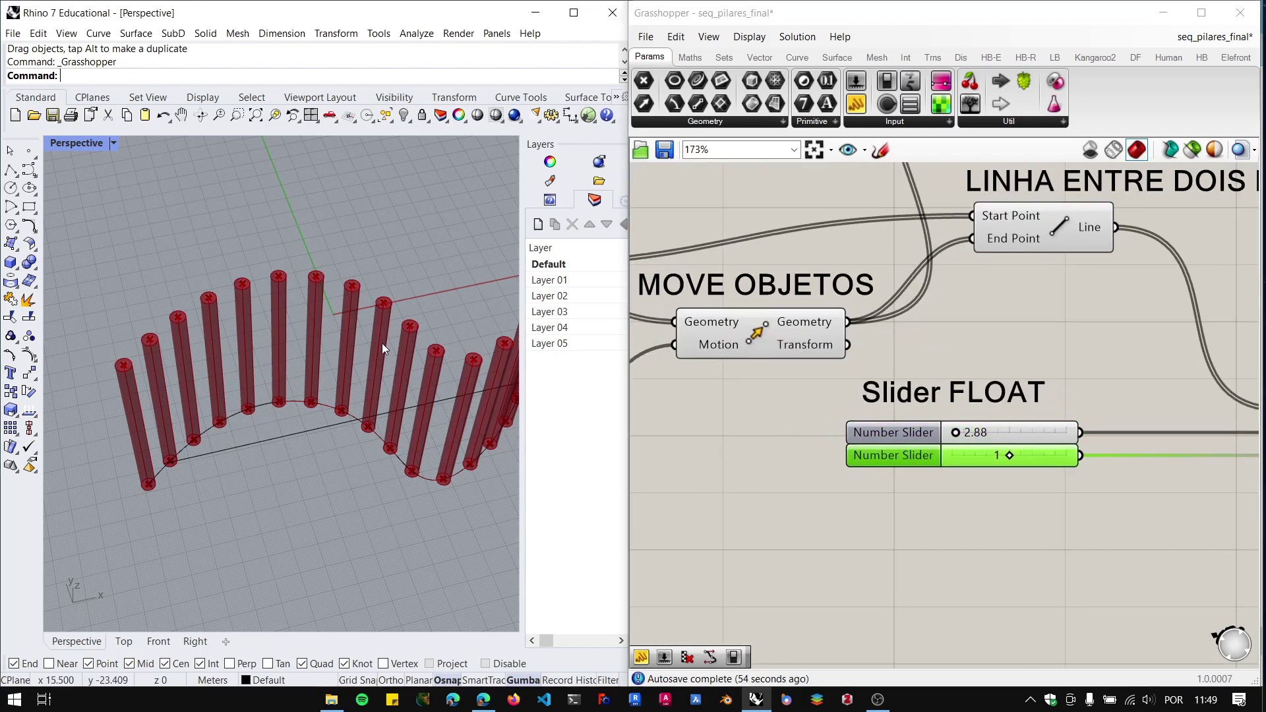
{"action": "scroll", "coordinate": [364, 304], "scroll_direction": "up", "scroll_amount": 3}
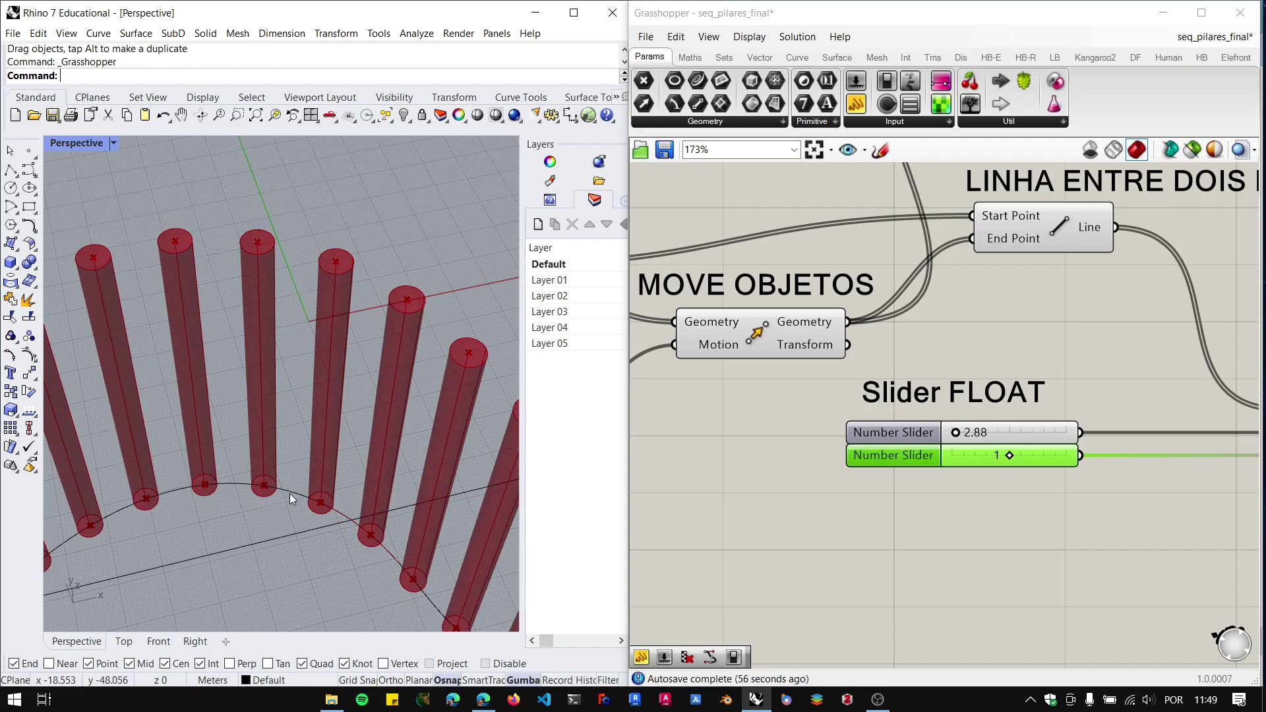
{"action": "left_click", "coordinate": [290, 493]}
{"action": "scroll", "coordinate": [271, 422], "scroll_direction": "down", "scroll_amount": 5}
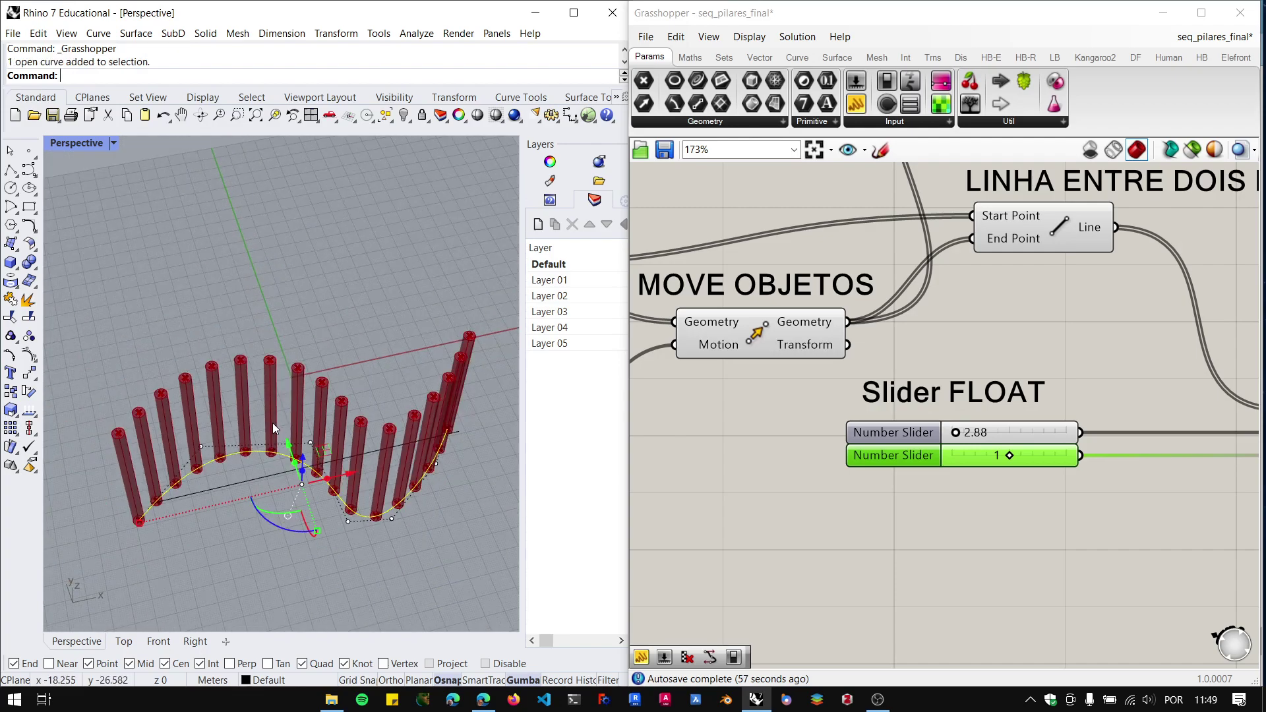
{"action": "left_click", "coordinate": [734, 519]}
{"action": "scroll", "coordinate": [762, 499], "scroll_direction": "down", "scroll_amount": 5}
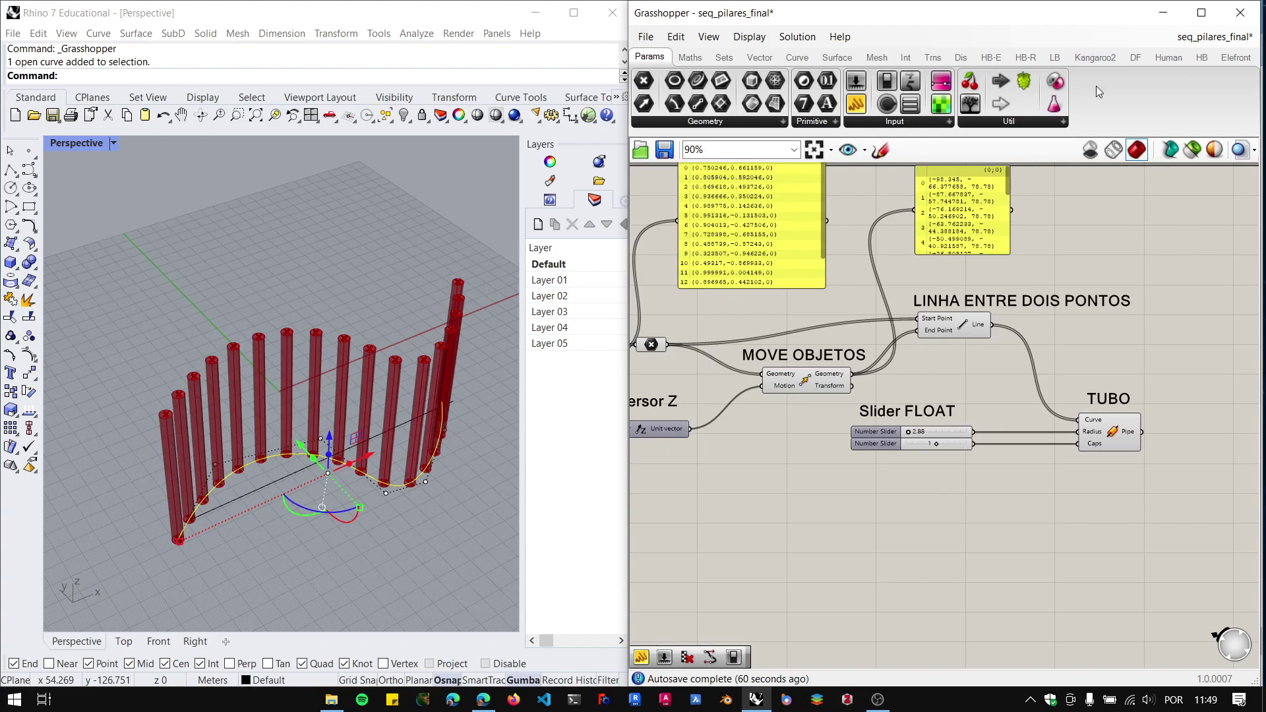
Bake the TUBO Pipe component into Rhino on Layer 04.
{"action": "scroll", "coordinate": [1122, 385], "scroll_direction": "up", "scroll_amount": 6}
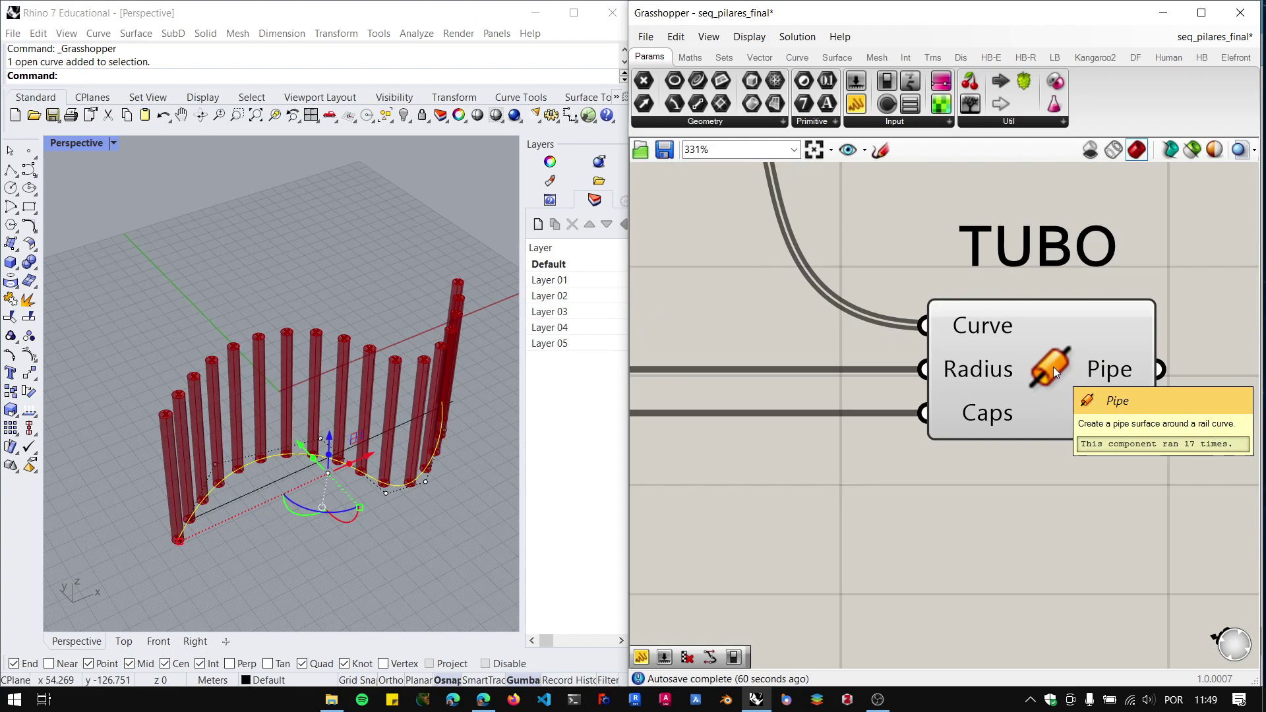
{"action": "right_click", "coordinate": [1053, 367]}
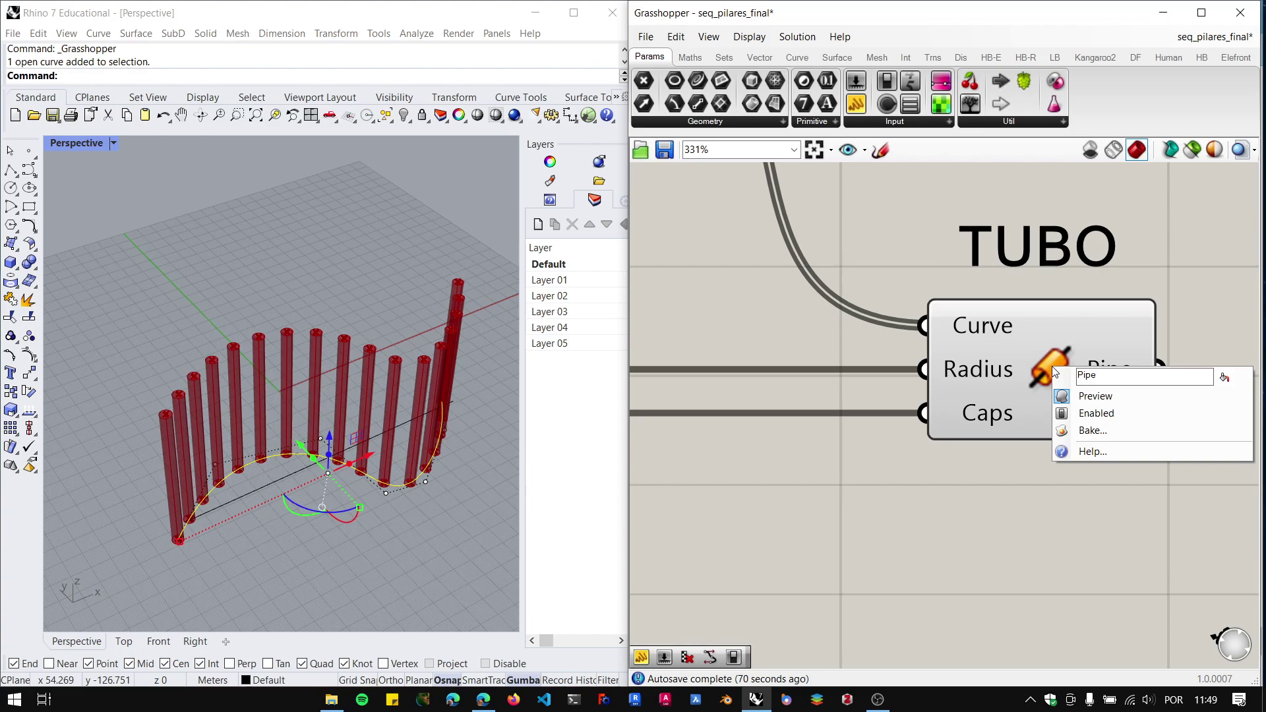
{"action": "left_click", "coordinate": [1114, 438]}
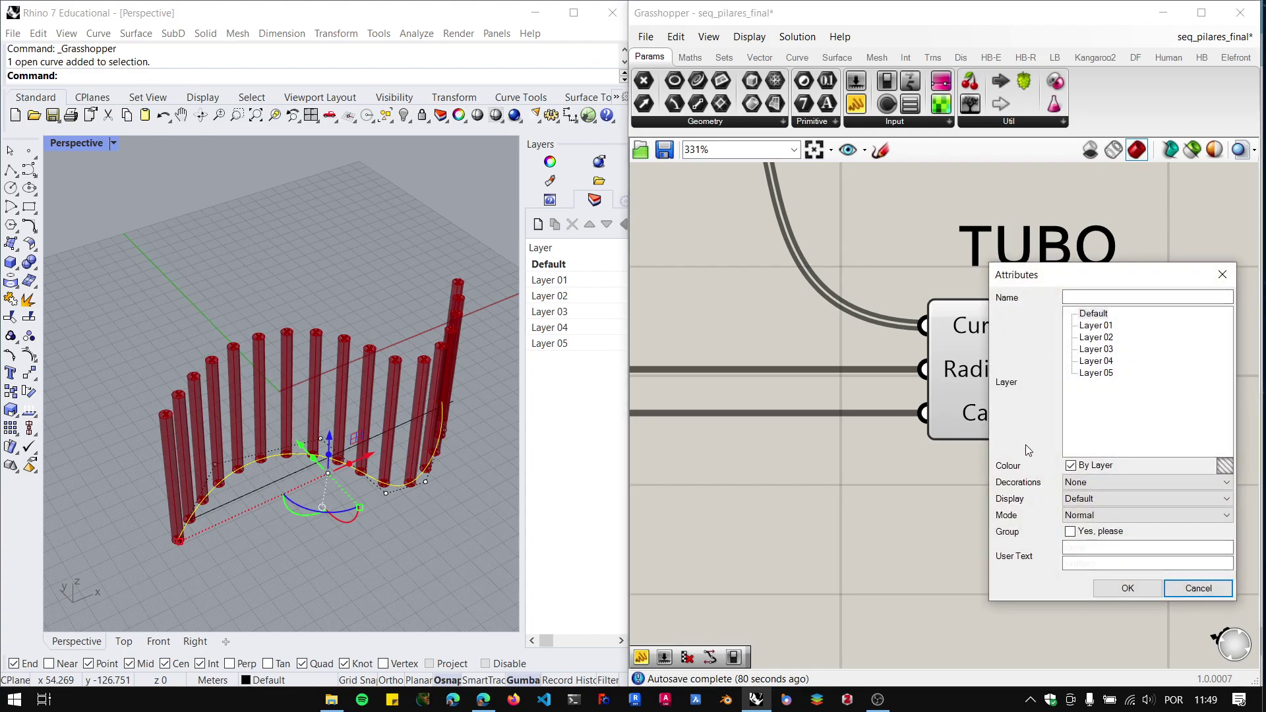
{"action": "left_click", "coordinate": [1094, 361]}
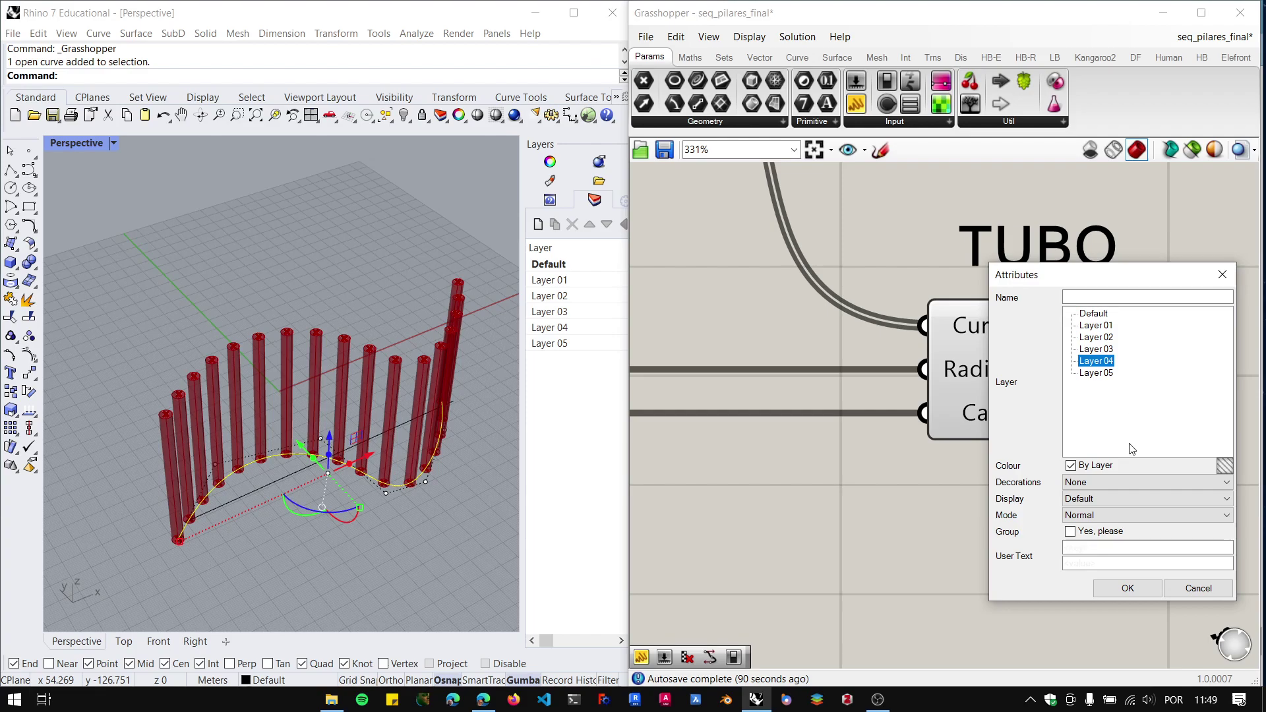
{"action": "left_click", "coordinate": [1129, 587]}
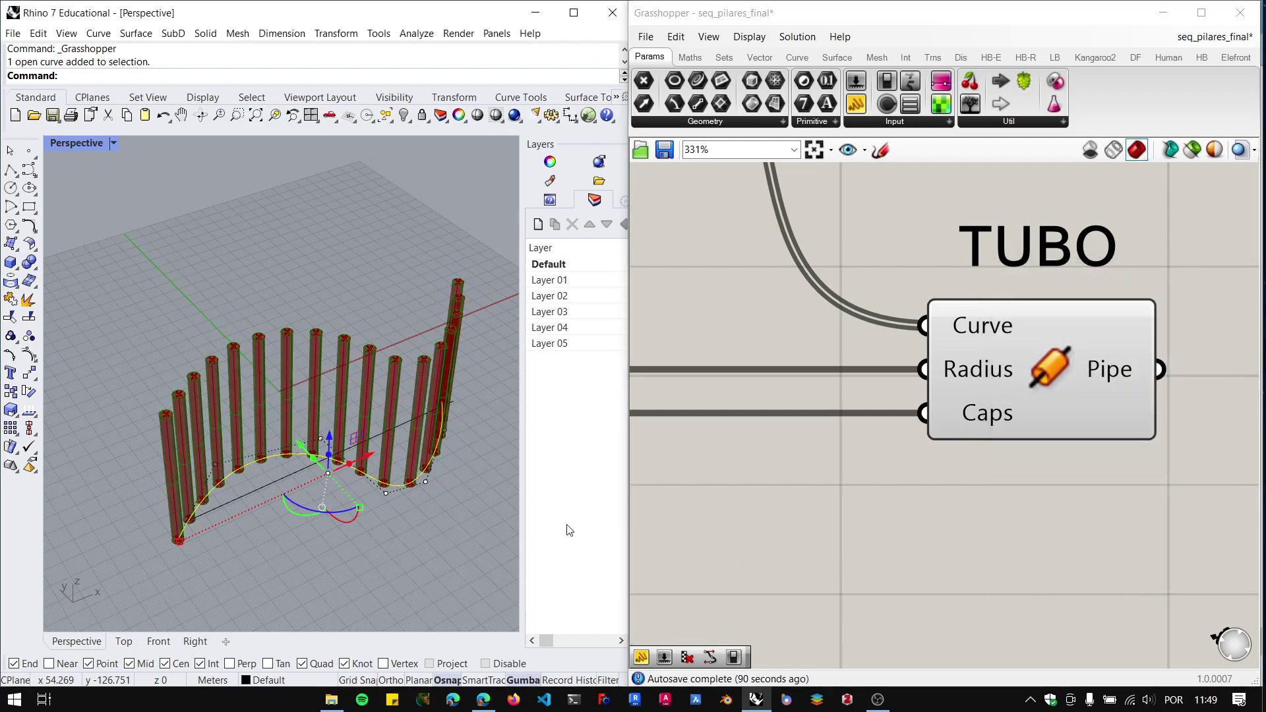
Clear the curve selection in Rhino and close the Grasshopper window so only the baked pillars are displayed.
{"action": "scroll", "coordinate": [406, 496], "scroll_direction": "up", "scroll_amount": 3}
{"action": "scroll", "coordinate": [370, 356], "scroll_direction": "down", "scroll_amount": 2}
{"action": "left_click", "coordinate": [380, 165]}
{"action": "scroll", "coordinate": [335, 331], "scroll_direction": "down", "scroll_amount": 3}
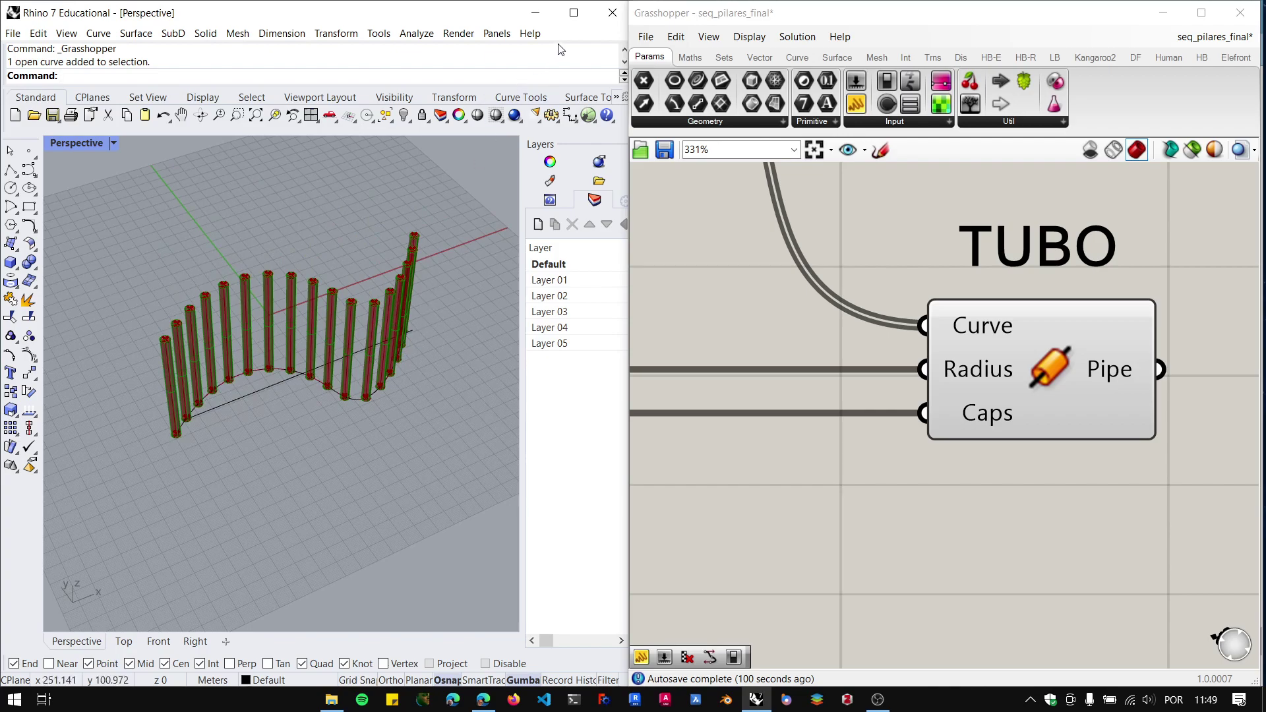
{"action": "left_click", "coordinate": [1243, 20]}
{"action": "right_click_drag", "start_coordinate": [422, 428], "coordinate": [152, 453]}
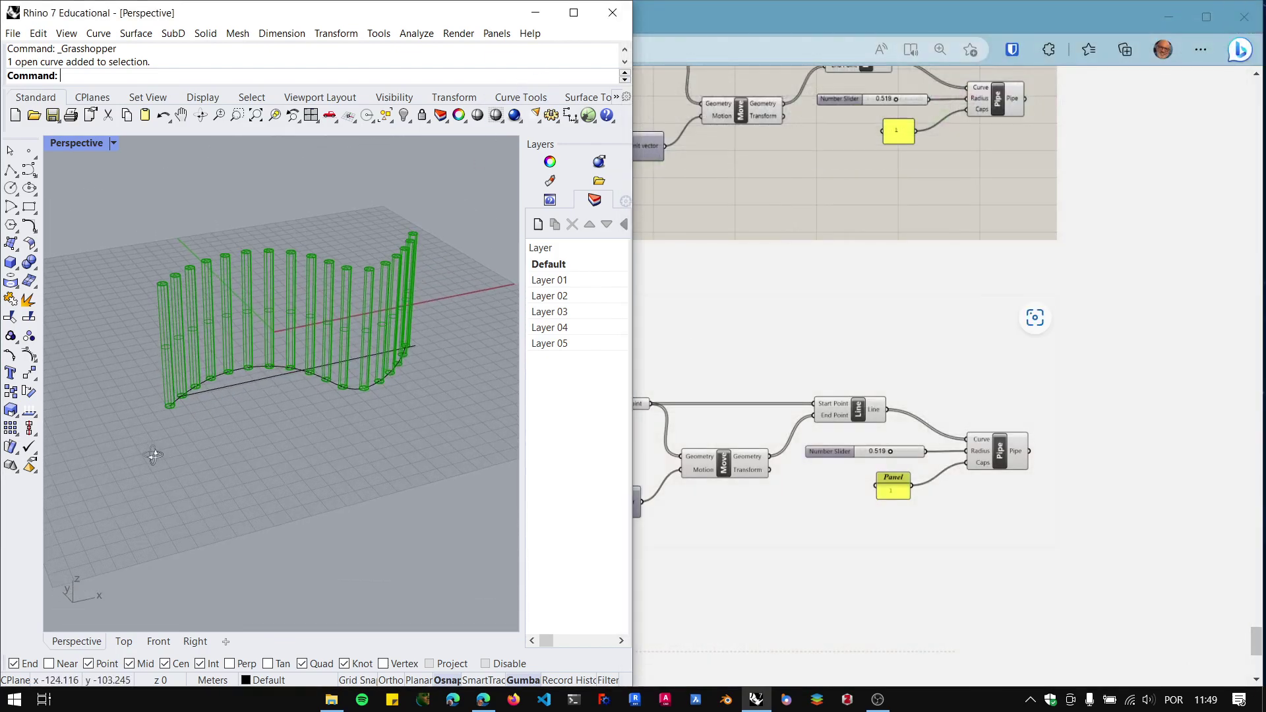
Set the Perspective viewport to Ghosted display and inspect the baked pillars from several angles.
{"action": "left_click", "coordinate": [115, 143]}
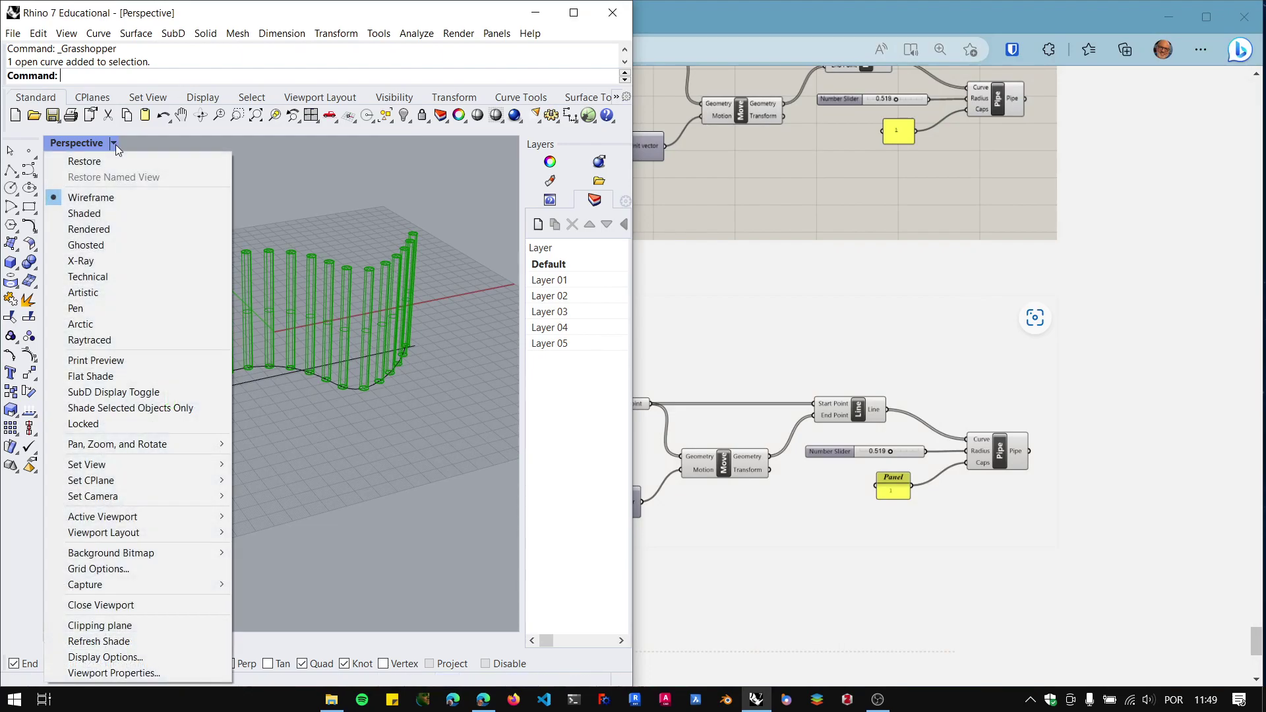
{"action": "left_click", "coordinate": [89, 247]}
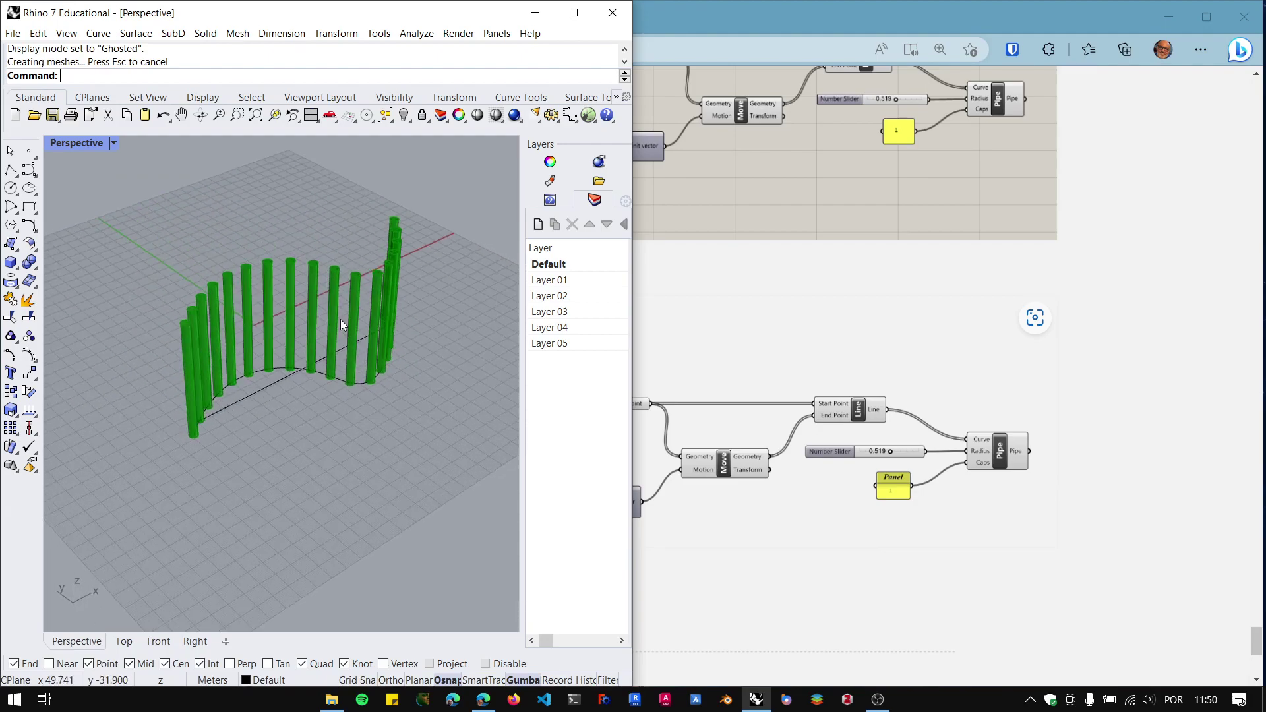
{"action": "scroll", "coordinate": [340, 319], "scroll_direction": "up", "scroll_amount": 6}
{"action": "right_click_drag", "start_coordinate": [320, 300], "coordinate": [306, 383]}
{"action": "scroll", "coordinate": [283, 330], "scroll_direction": "up", "scroll_amount": 5}
{"action": "scroll", "coordinate": [335, 359], "scroll_direction": "down", "scroll_amount": 6}
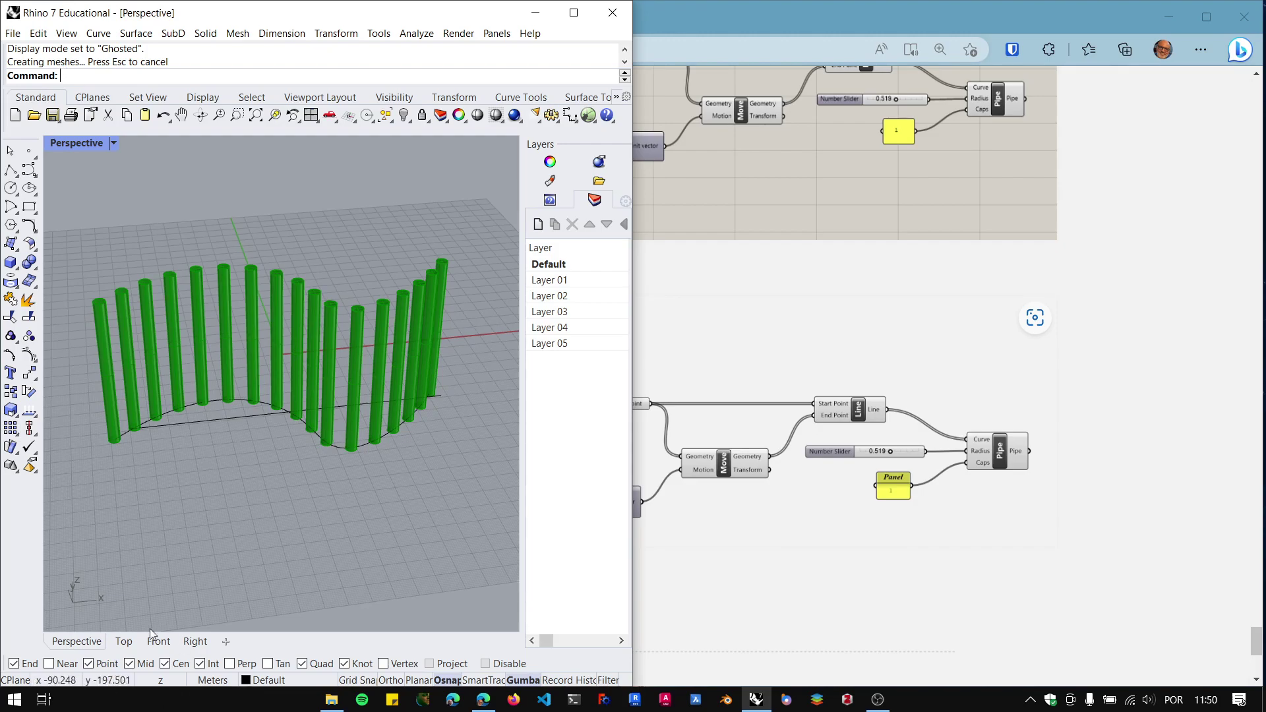
Maximize the Rhino window and reopen Grasshopper.
{"action": "left_click", "coordinate": [756, 699]}
{"action": "left_click", "coordinate": [756, 699]}
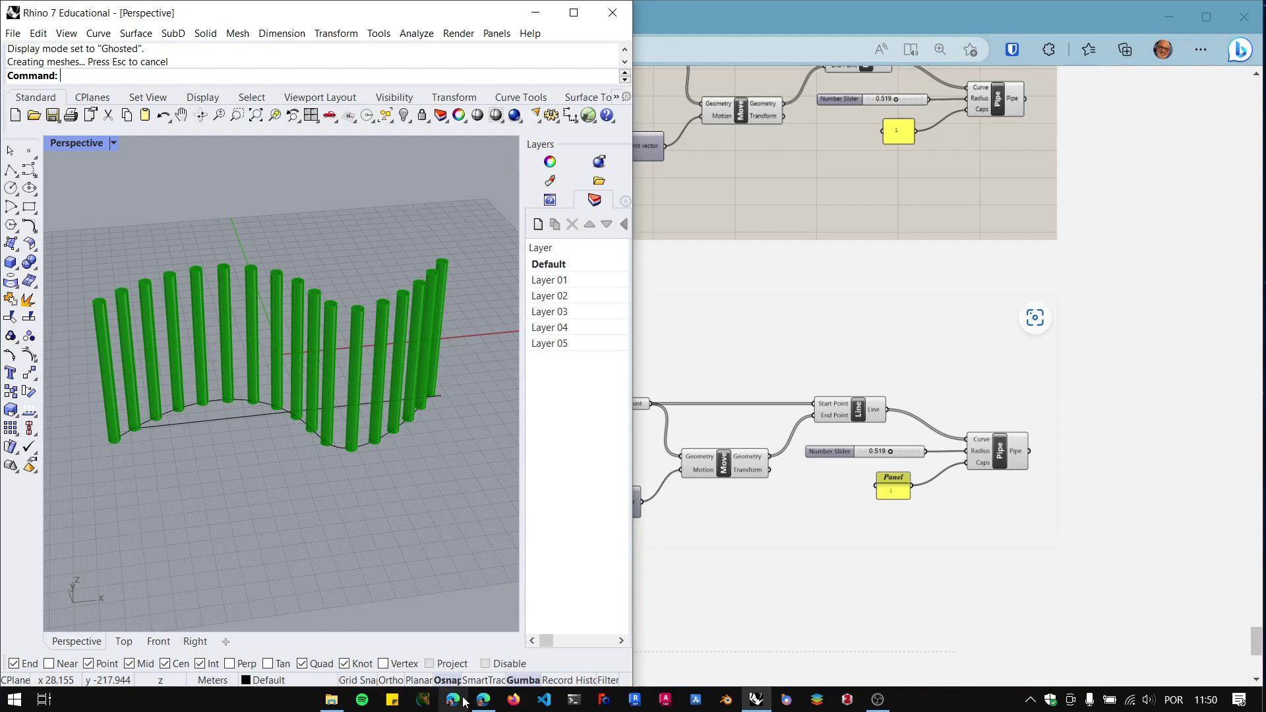
{"action": "left_click", "coordinate": [574, 13]}
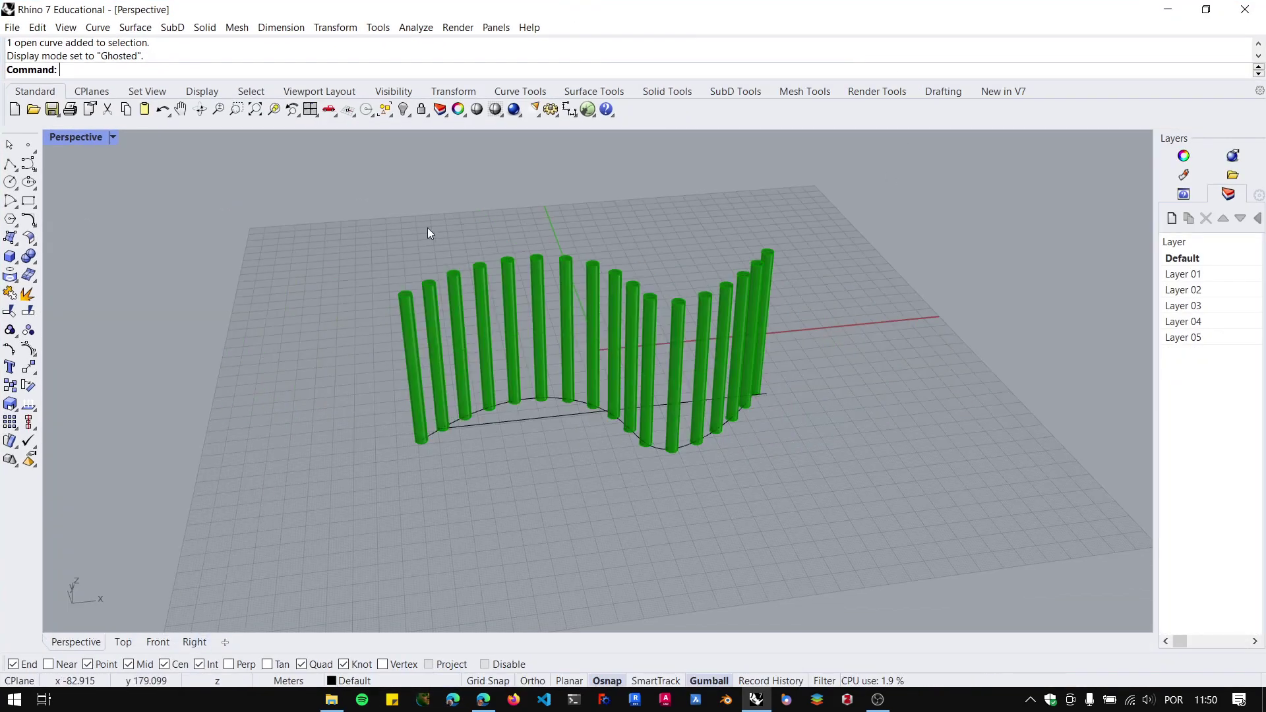
{"action": "left_click", "coordinate": [592, 109]}
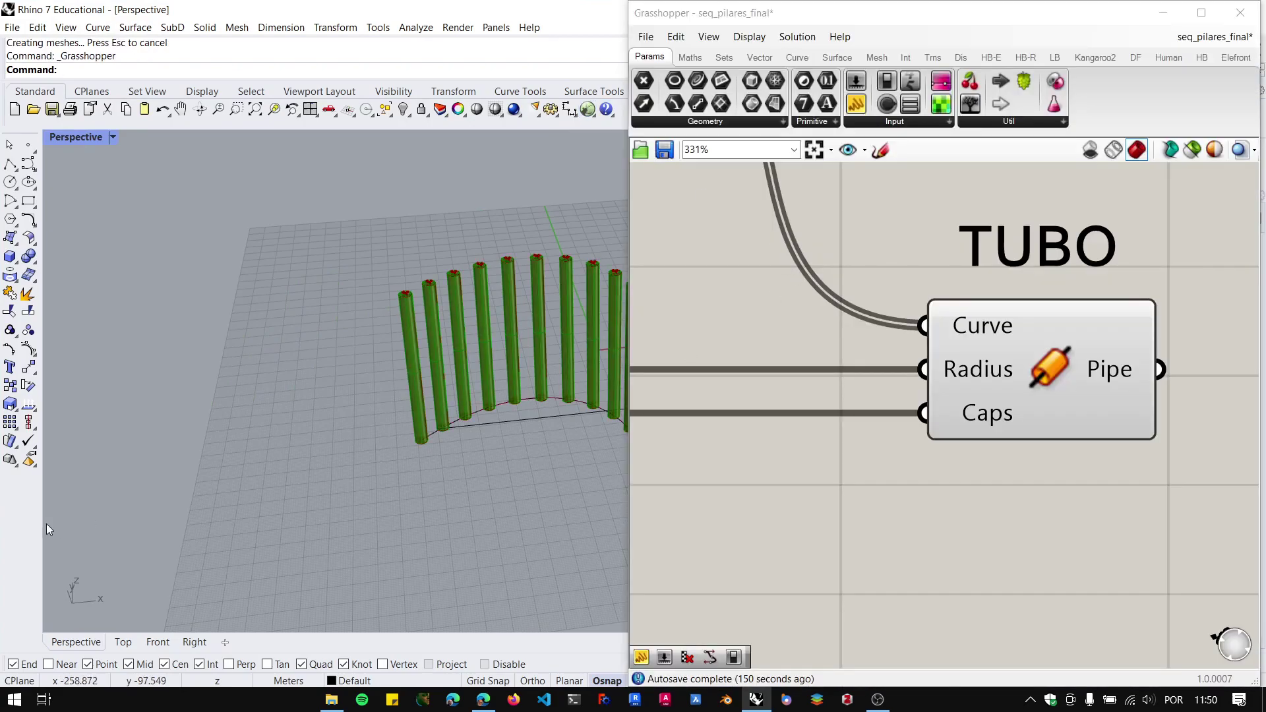
Select all the baked pillars in the Rhino viewport and delete them.
{"action": "right_click_drag", "start_coordinate": [46, 523], "coordinate": [195, 451]}
{"action": "left_click_drag", "start_coordinate": [430, 326], "coordinate": [131, 416]}
{"action": "key", "text": "Delete"}
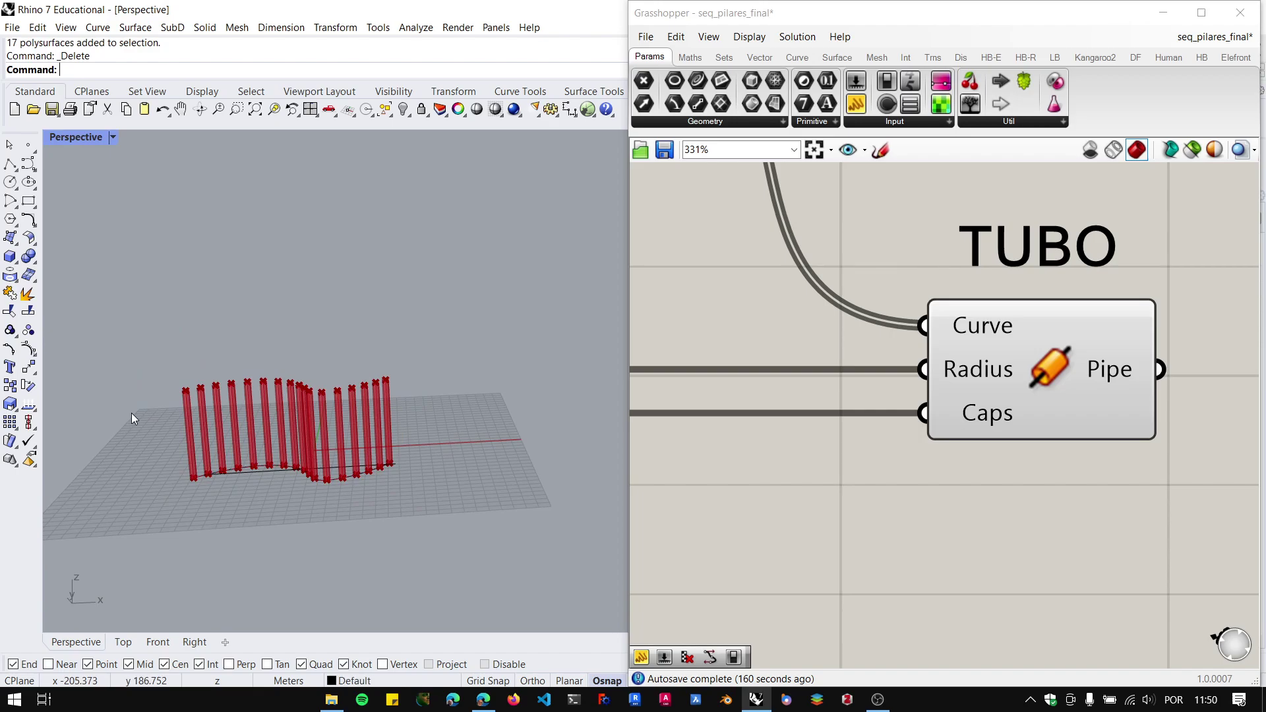
Search for move, add a Move component near TUBO, and locate it among the component categories.
{"action": "scroll", "coordinate": [907, 435], "scroll_direction": "down", "scroll_amount": 2}
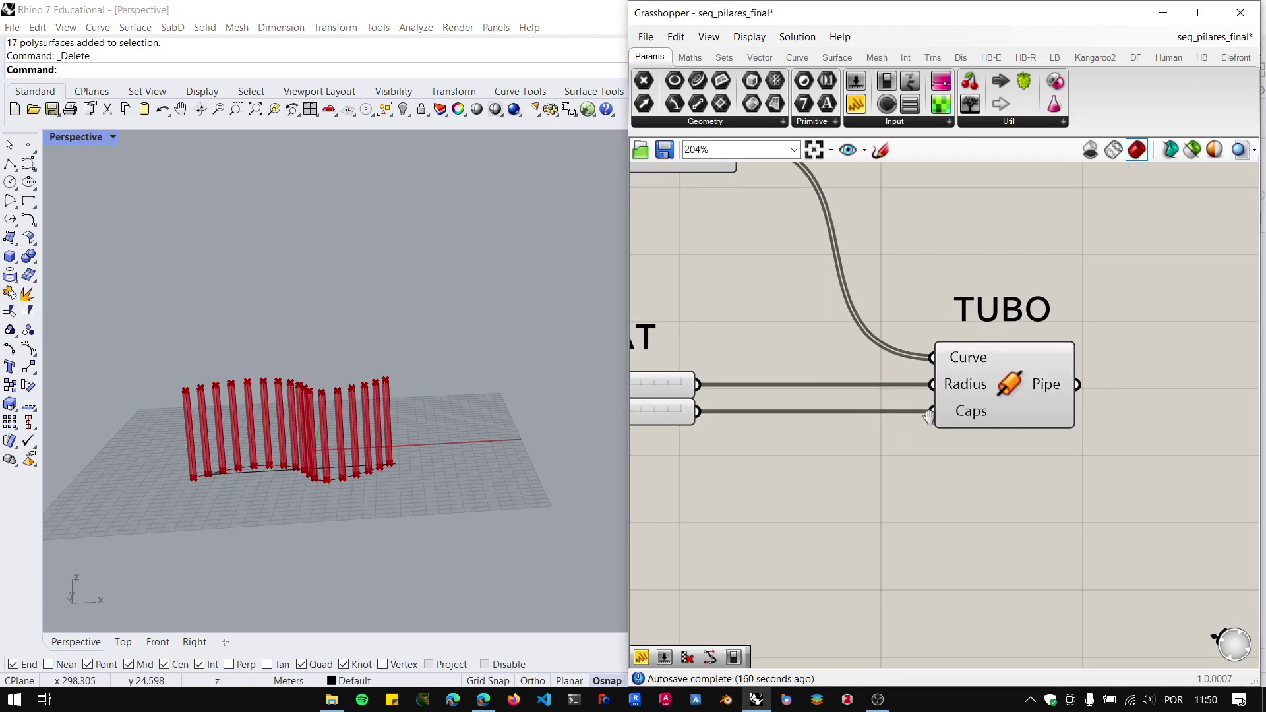
{"action": "scroll", "coordinate": [860, 405], "scroll_direction": "down", "scroll_amount": 2}
{"action": "right_click_drag", "start_coordinate": [927, 449], "coordinate": [1003, 437]}
{"action": "scroll", "coordinate": [1027, 446], "scroll_direction": "up", "scroll_amount": 1}
{"action": "scroll", "coordinate": [1027, 446], "scroll_direction": "down", "scroll_amount": 2}
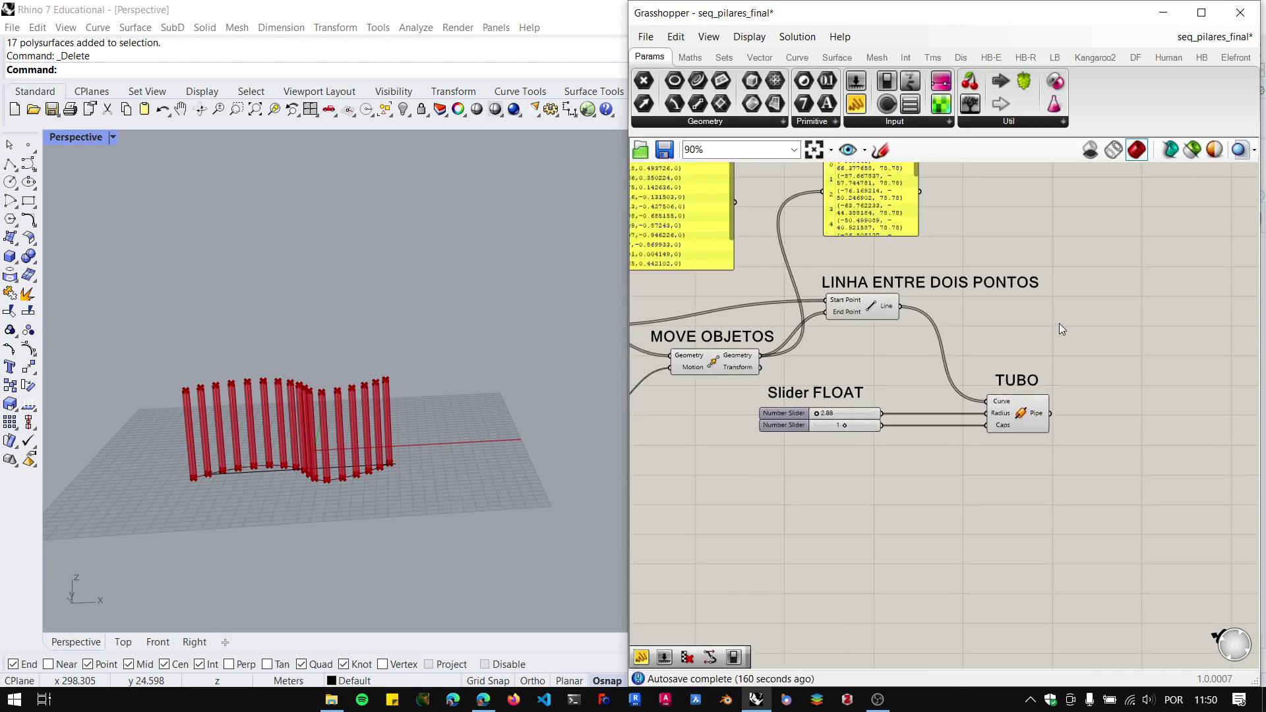
{"action": "double_click", "coordinate": [1069, 341]}
{"action": "type", "text": "move"}
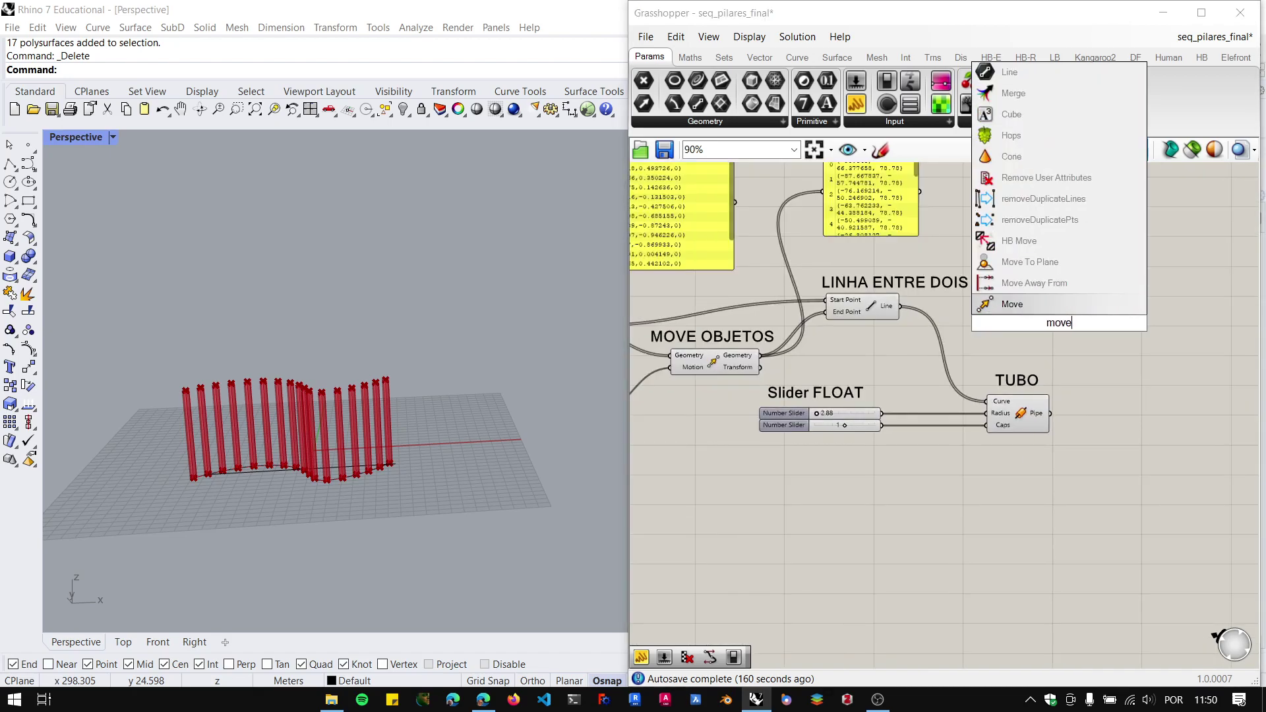
{"action": "left_click", "coordinate": [1054, 304]}
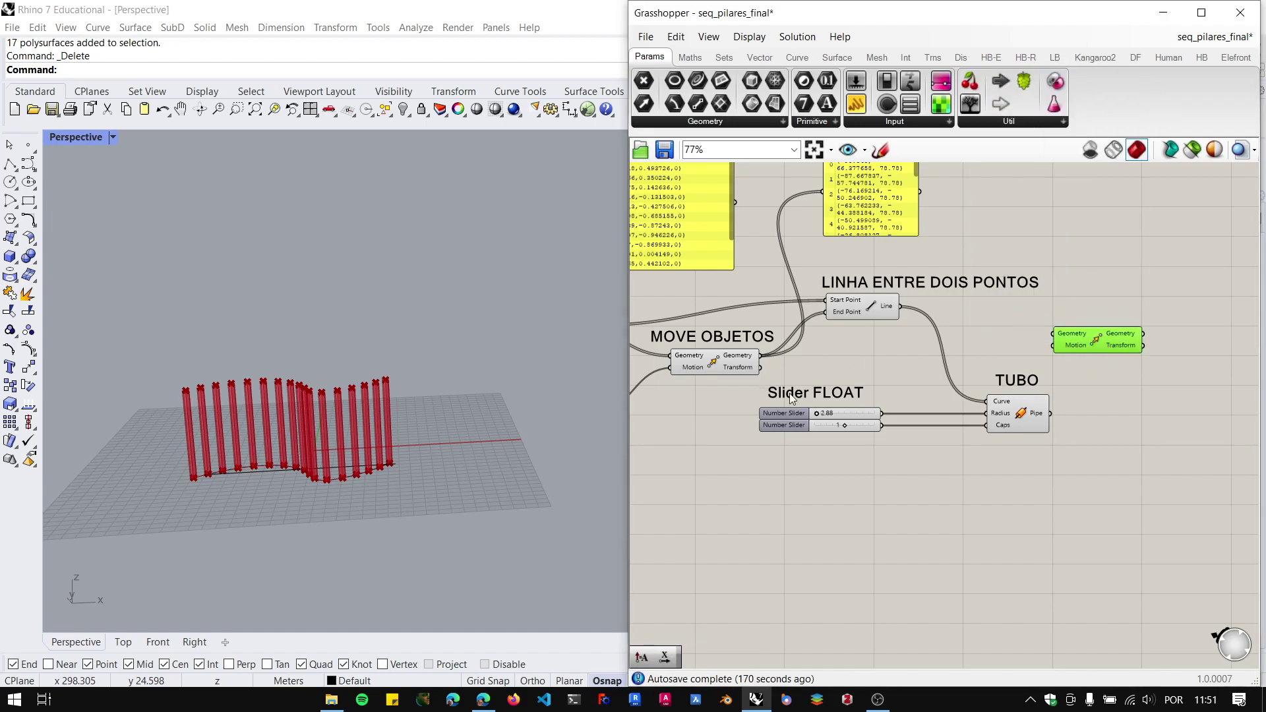
{"action": "right_click_drag", "start_coordinate": [791, 399], "coordinate": [827, 408]}
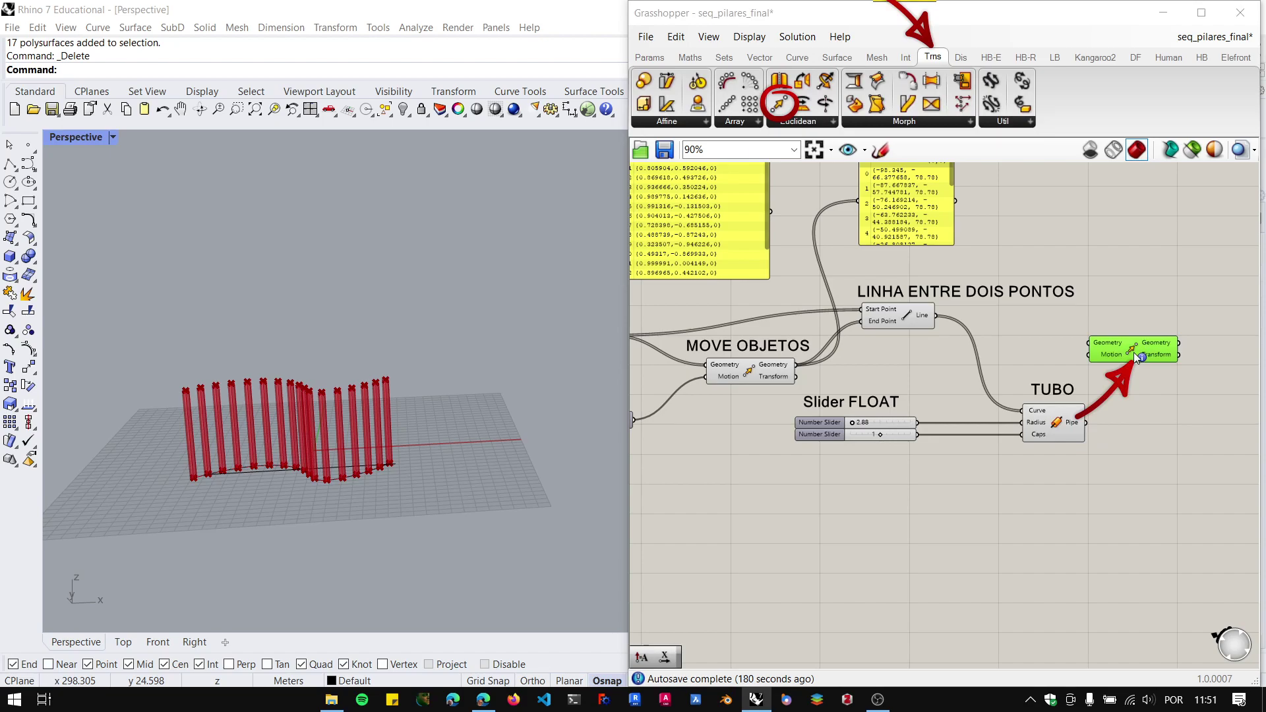
Delete the unconnected Move component in the maximized Grasshopper window and open the component search on the empty canvas.
{"action": "left_click", "coordinate": [1200, 13]}
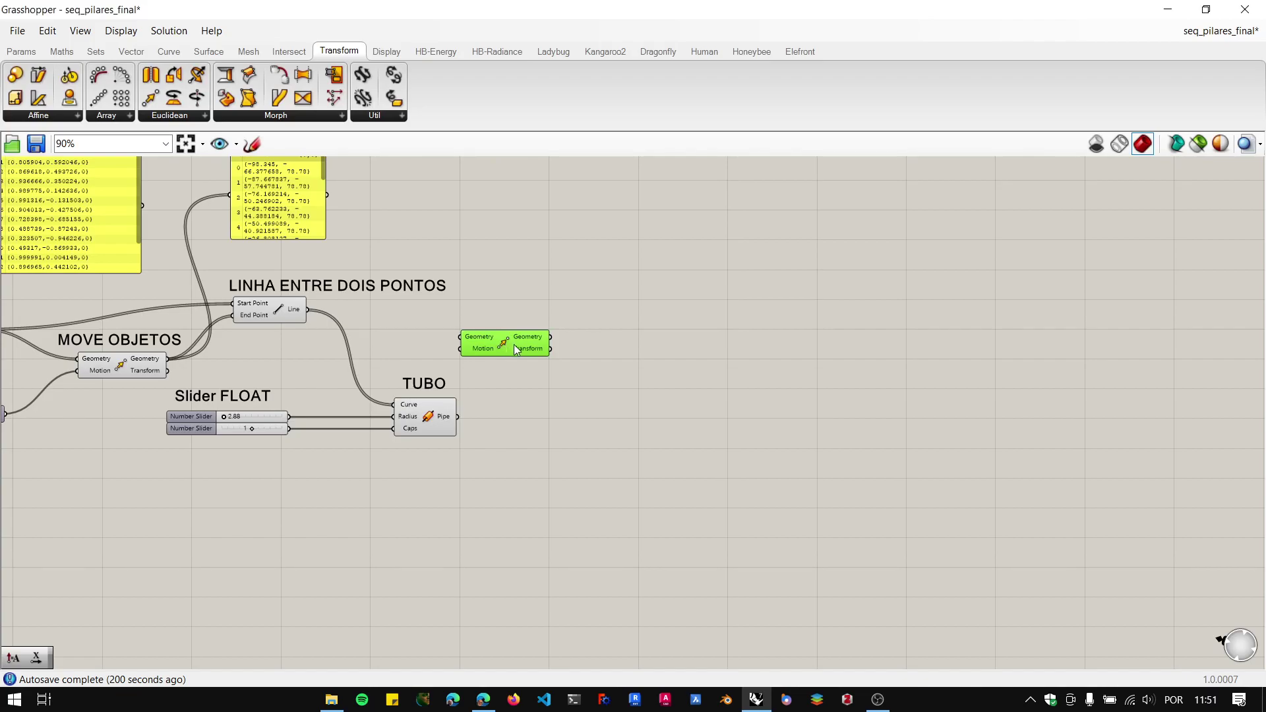
{"action": "mouse_move", "coordinate": [512, 344]}
{"action": "key", "text": "Delete"}
{"action": "double_click", "coordinate": [616, 346]}
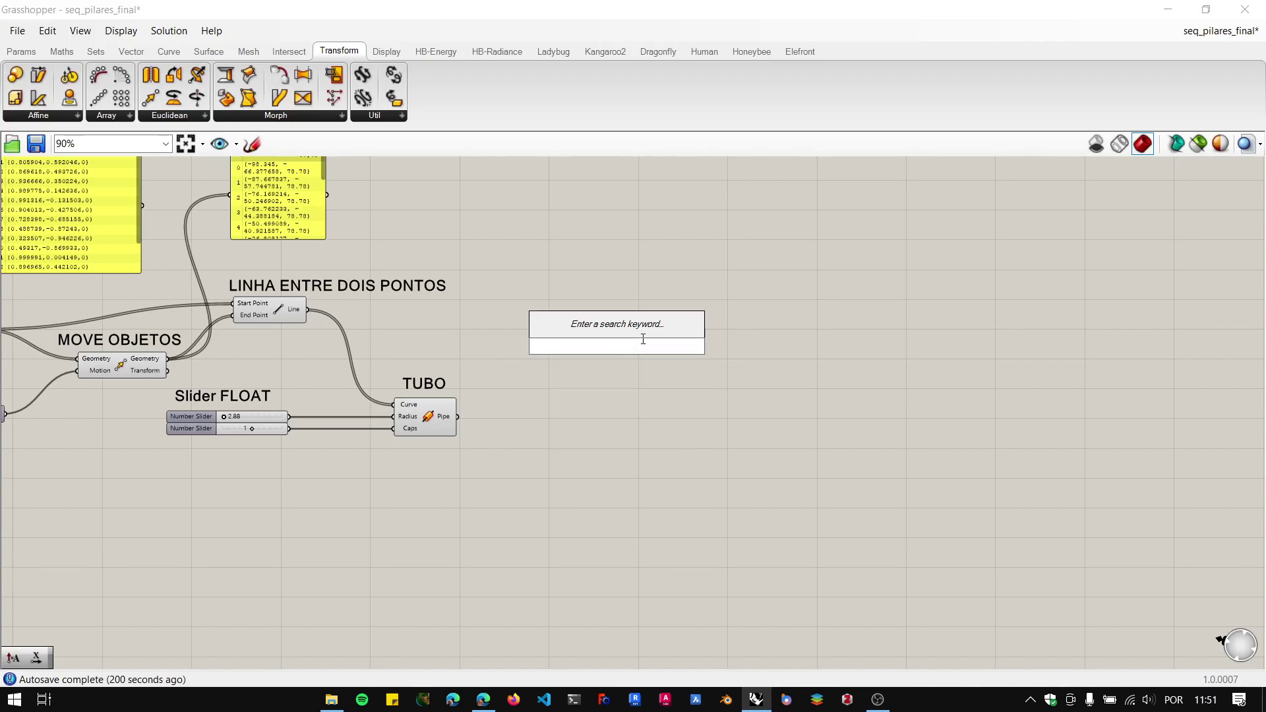
{"action": "type", "text": "slie"}
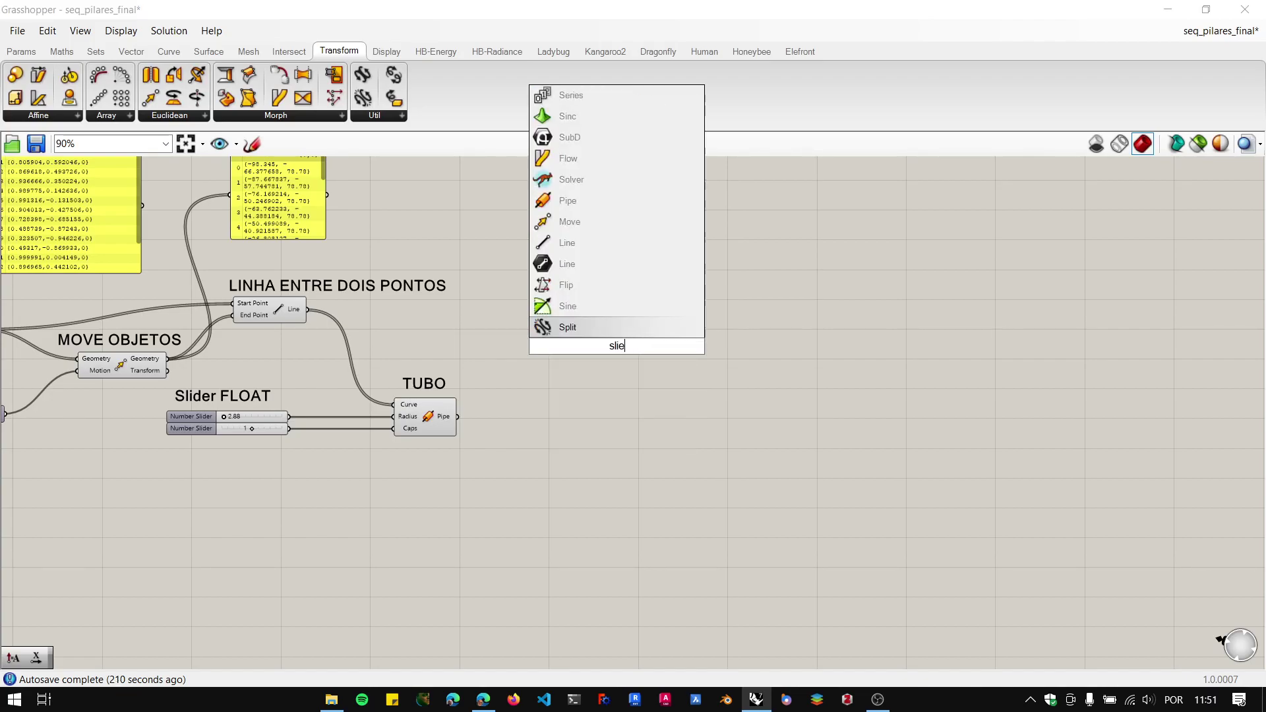
{"action": "key", "text": "BackSpace"}
{"action": "key", "text": "BackSpace"}
{"action": "key", "text": "BackSpace"}
{"action": "key", "text": "BackSpace"}
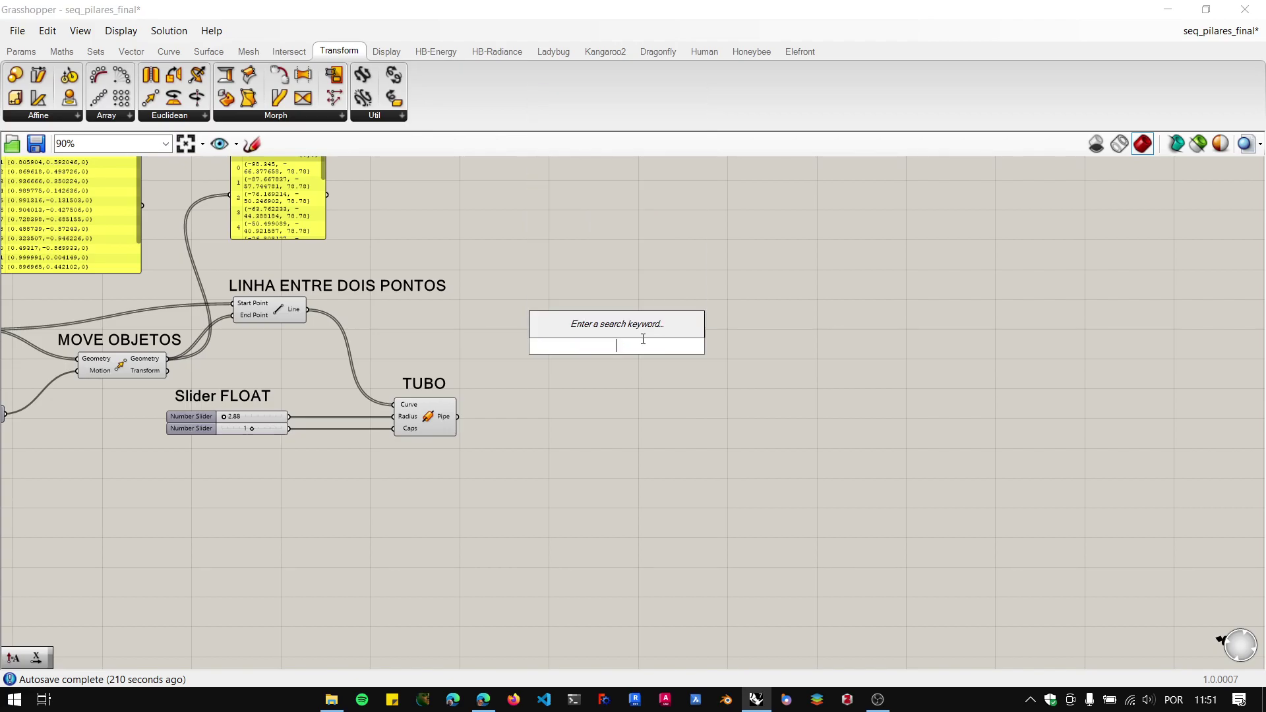
{"action": "type", "text": "pan"}
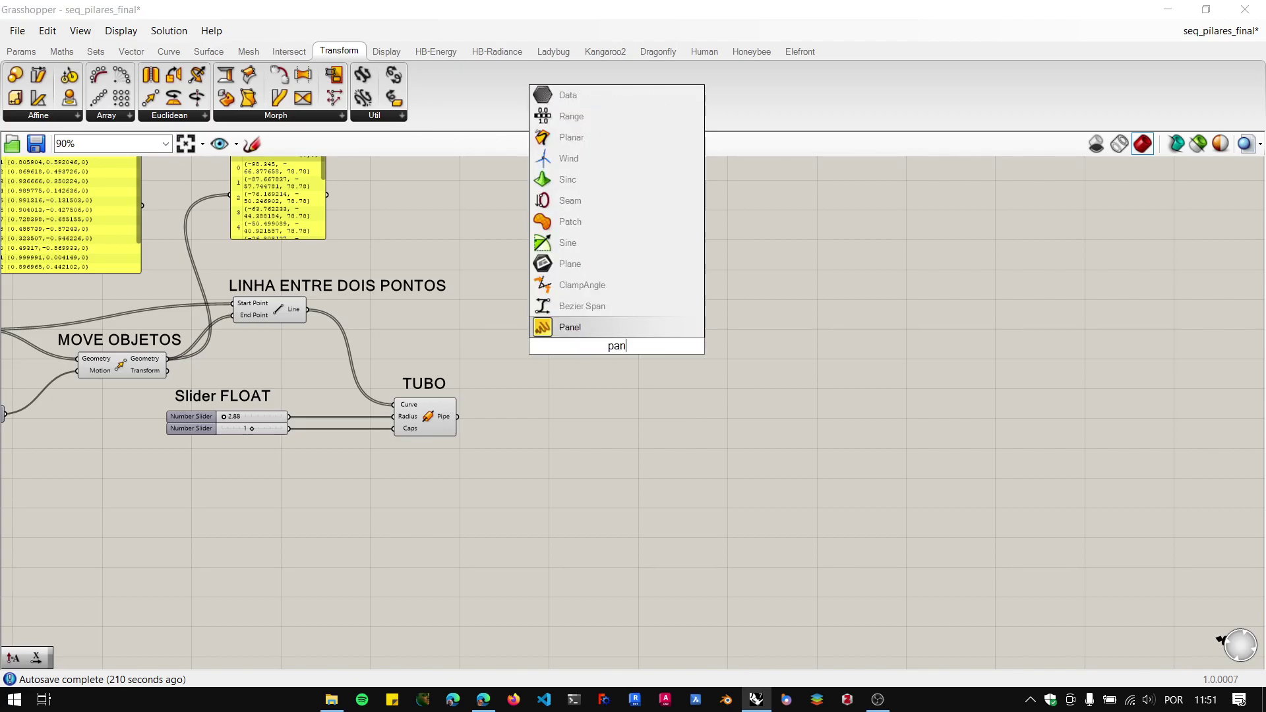
{"action": "key", "text": "BackSpace"}
{"action": "key", "text": "BackSpace"}
{"action": "key", "text": "BackSpace"}
Place an empty panel on the canvas with the // search shortcut and check its properties without changing the content.
{"action": "type", "text": "//"}
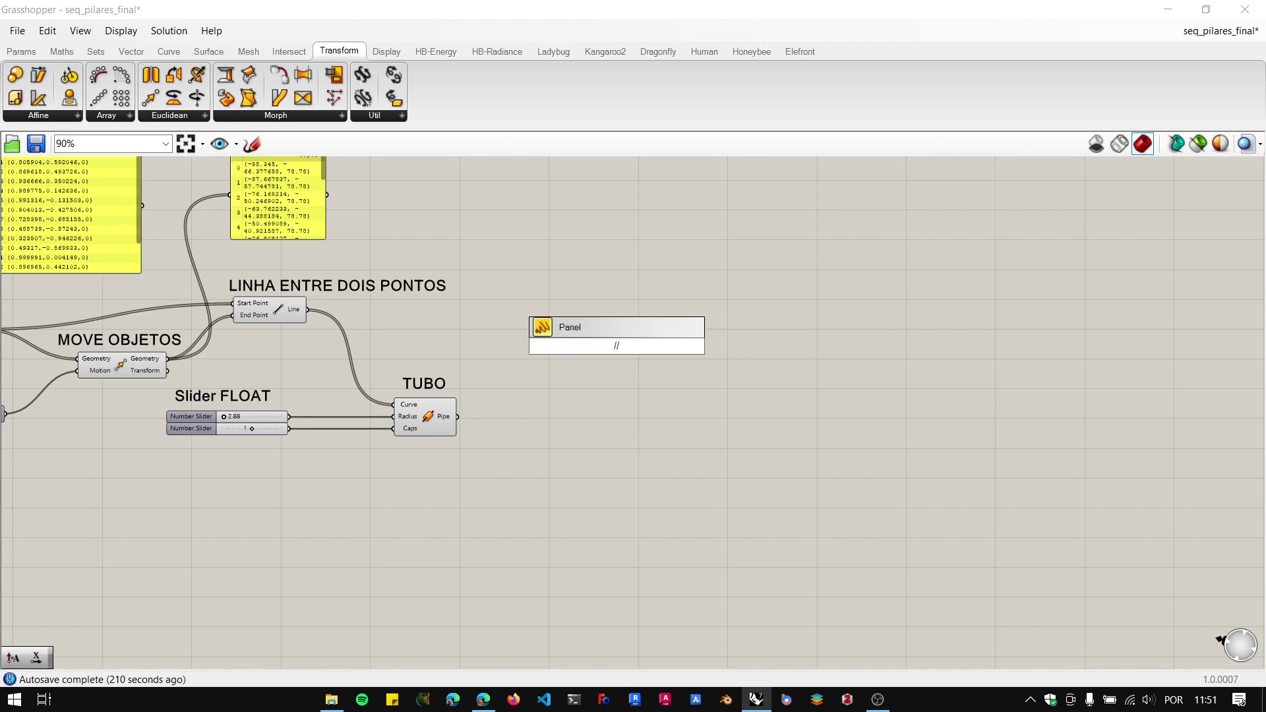
{"action": "key", "text": "Return"}
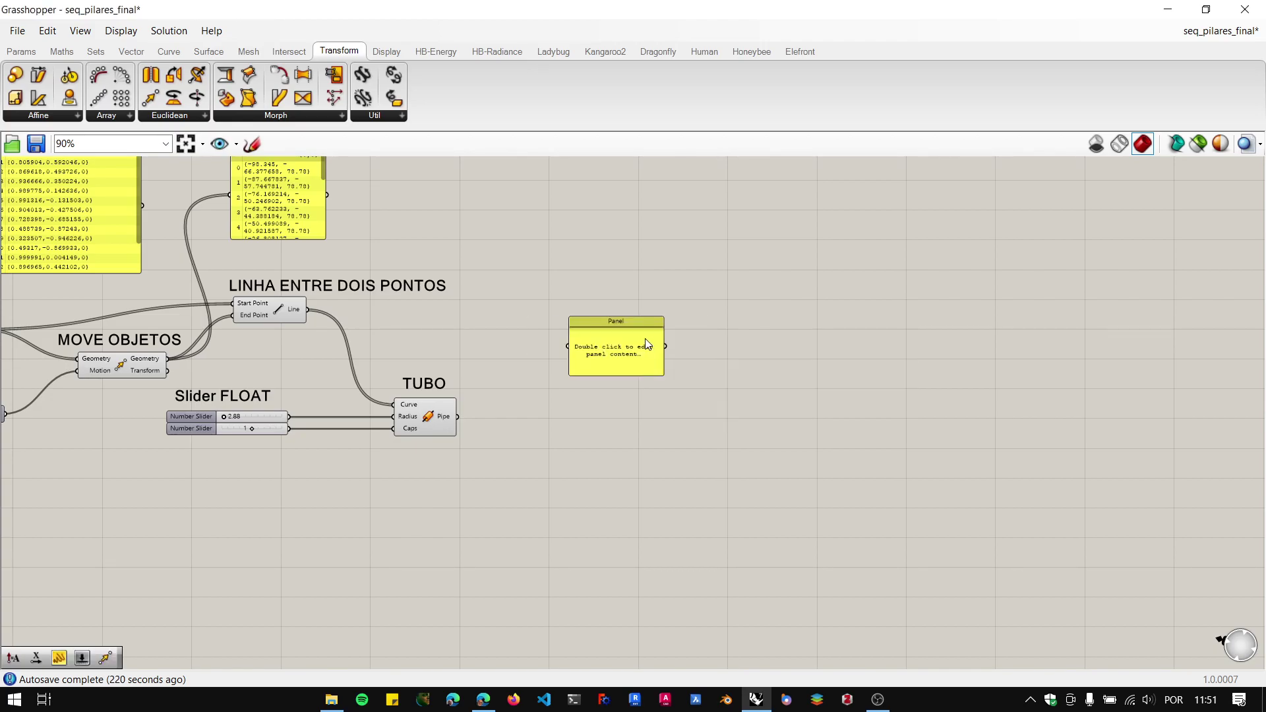
{"action": "left_click", "coordinate": [637, 333]}
{"action": "double_click", "coordinate": [637, 328]}
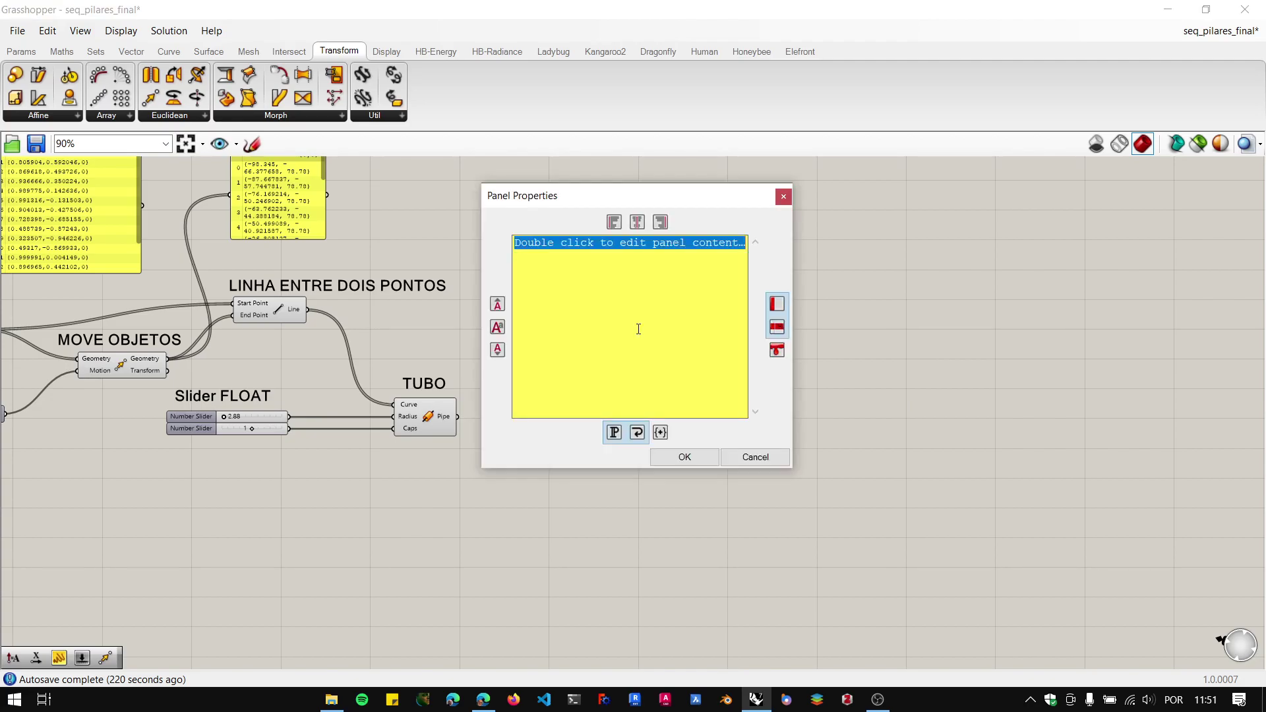
{"action": "left_click", "coordinate": [783, 192]}
Add a panel containing 1 below the Caps slider using the //1 search shortcut.
{"action": "scroll", "coordinate": [211, 440], "scroll_direction": "up", "scroll_amount": 3}
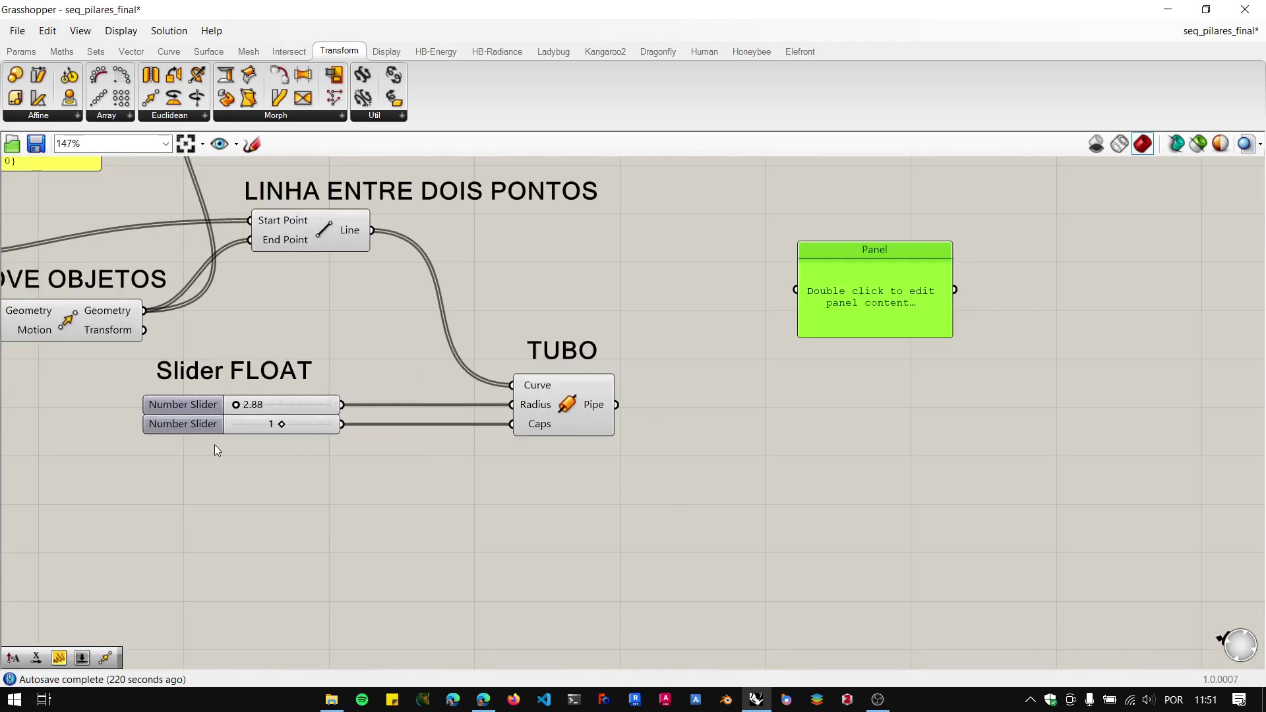
{"action": "double_click", "coordinate": [365, 490]}
{"action": "type", "text": "//1"}
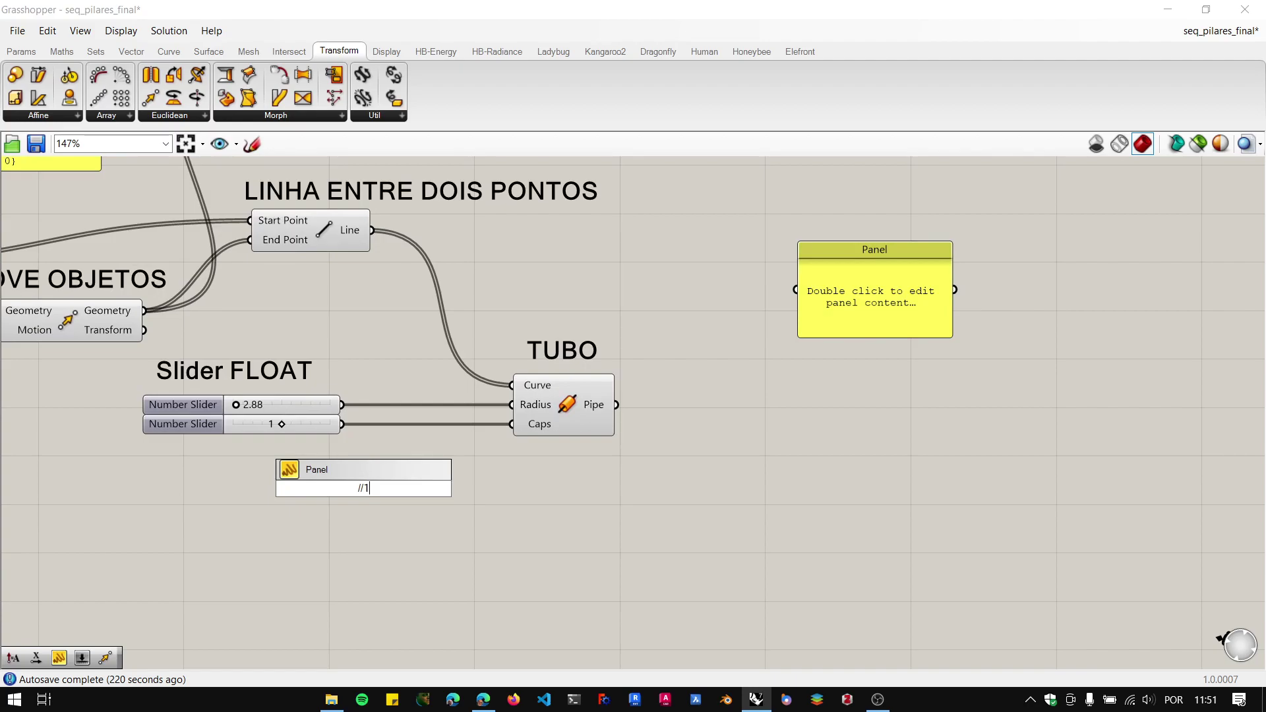
{"action": "key", "text": "Return"}
{"action": "scroll", "coordinate": [362, 490], "scroll_direction": "up", "scroll_amount": 2}
{"action": "scroll", "coordinate": [352, 482], "scroll_direction": "up", "scroll_amount": 2}
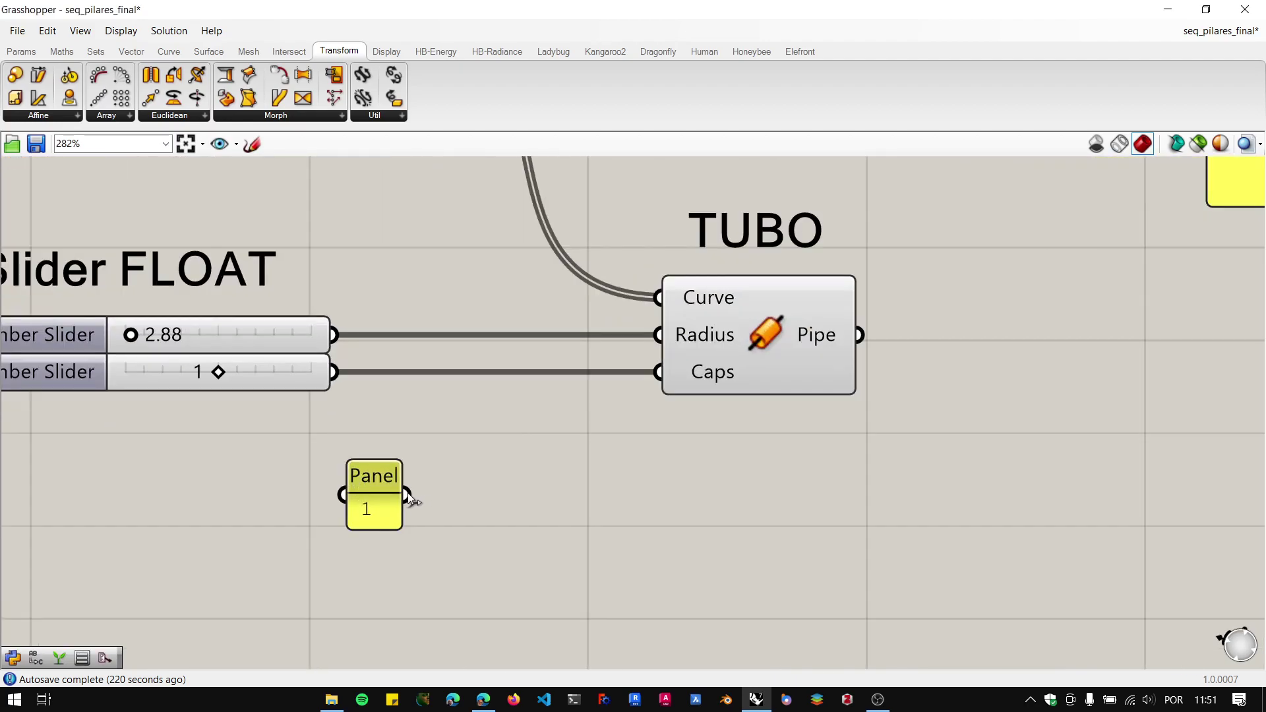
Connect the panel containing 1 to TUBO's Caps input, trying it alongside the slider and then as the only source.
{"action": "left_click_drag", "start_coordinate": [407, 493], "coordinate": [658, 372]}
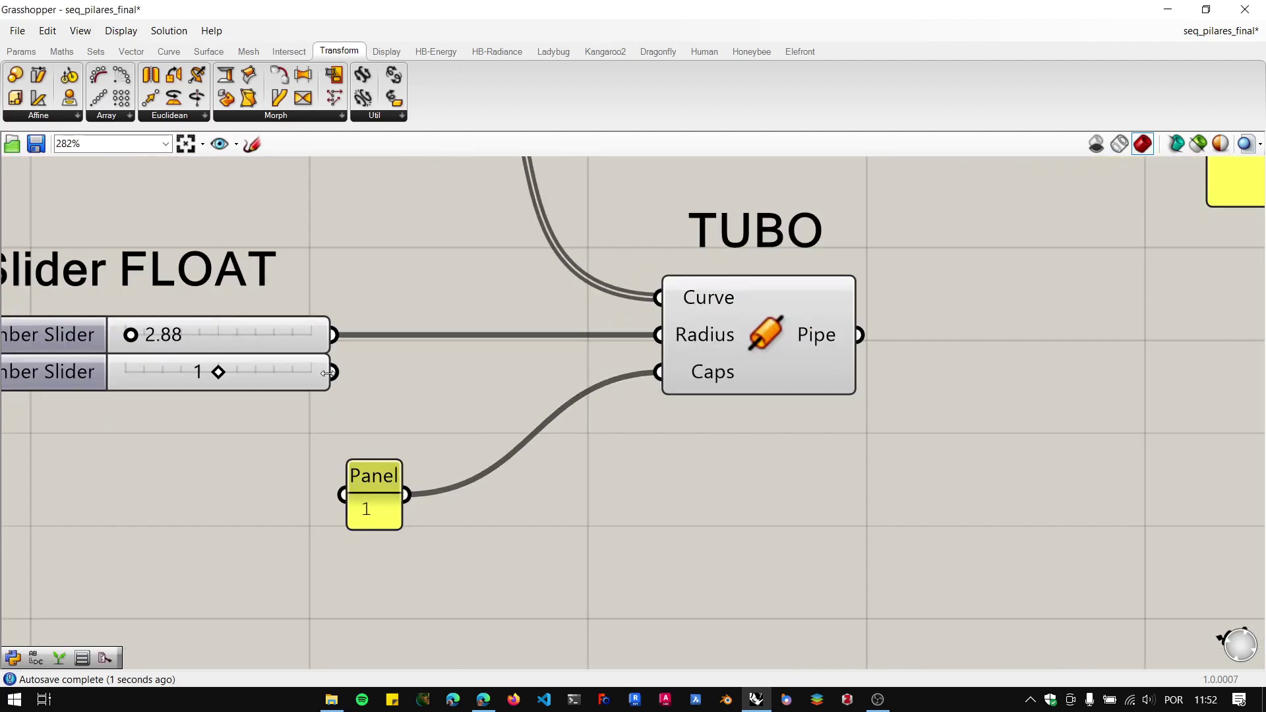
{"action": "left_click_drag", "start_coordinate": [335, 372], "coordinate": [695, 394]}
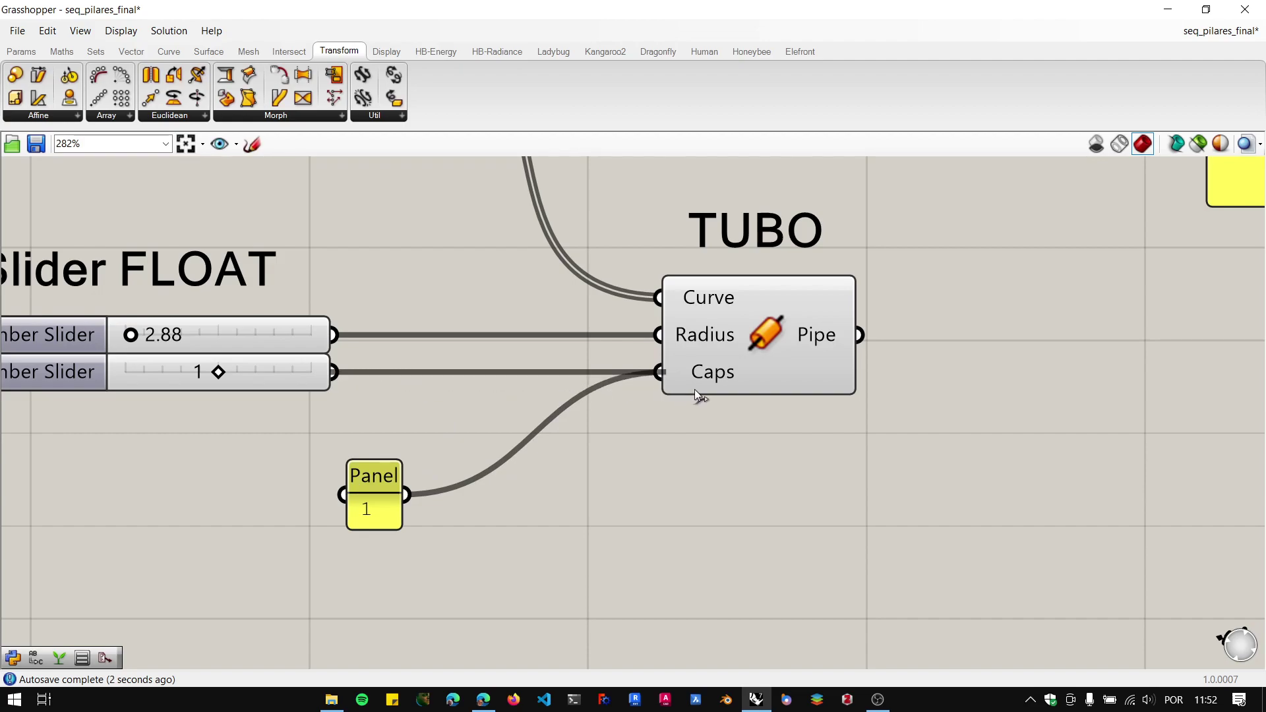
{"action": "left_click", "coordinate": [382, 474]}
{"action": "left_click_drag", "start_coordinate": [407, 494], "coordinate": [658, 372]}
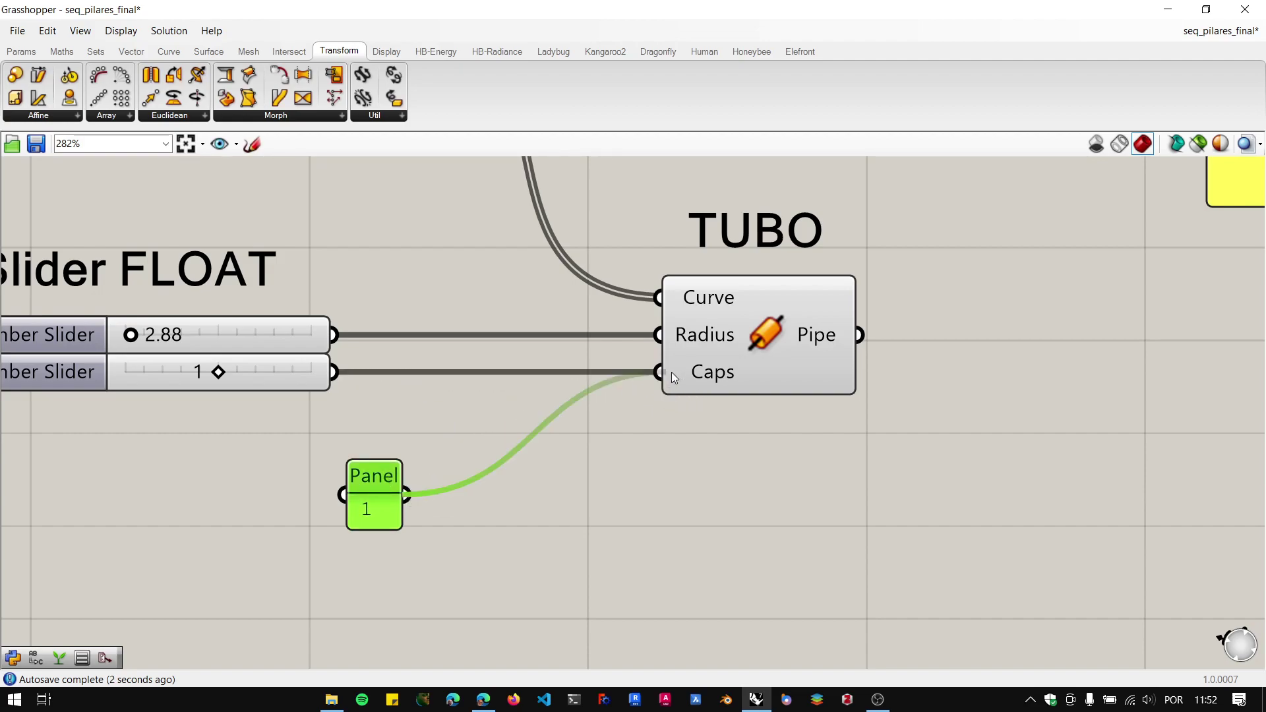
Move the connected panel up near TUBO's Caps input and delete the unconnected number slider below the radius slider.
{"action": "left_click_drag", "start_coordinate": [365, 485], "coordinate": [426, 366]}
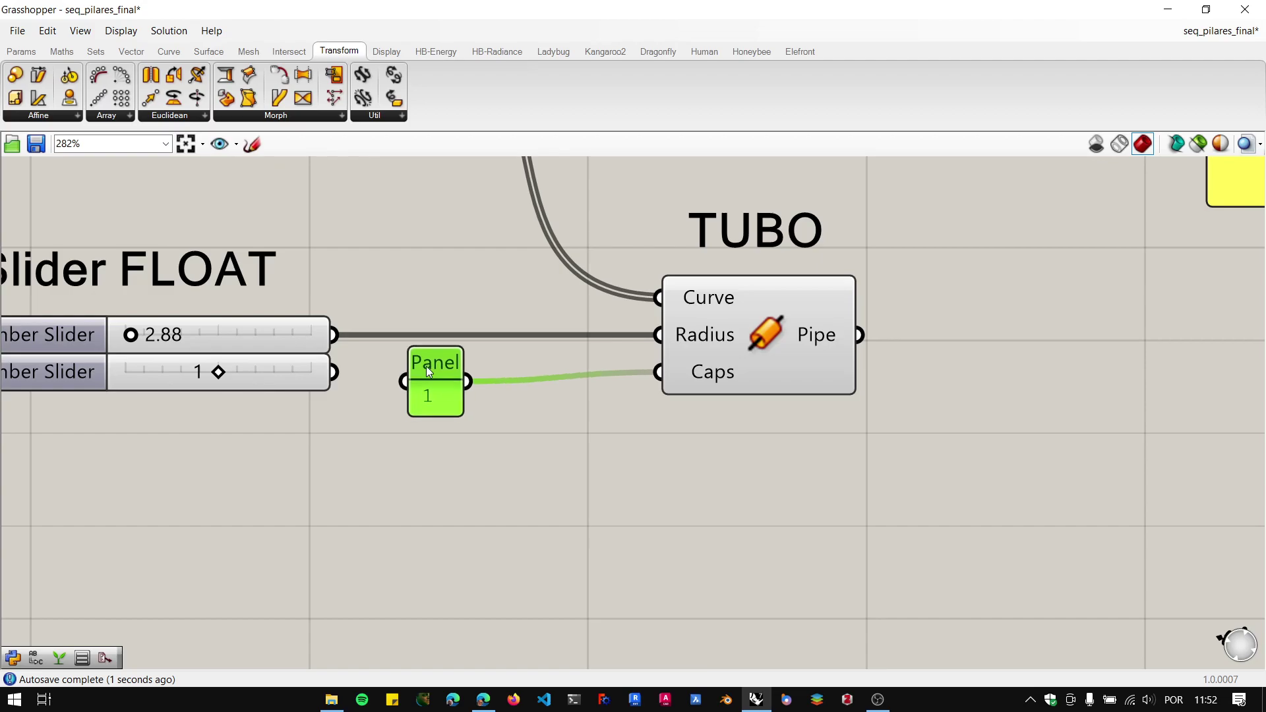
{"action": "left_click", "coordinate": [38, 374]}
{"action": "key", "text": "Delete"}
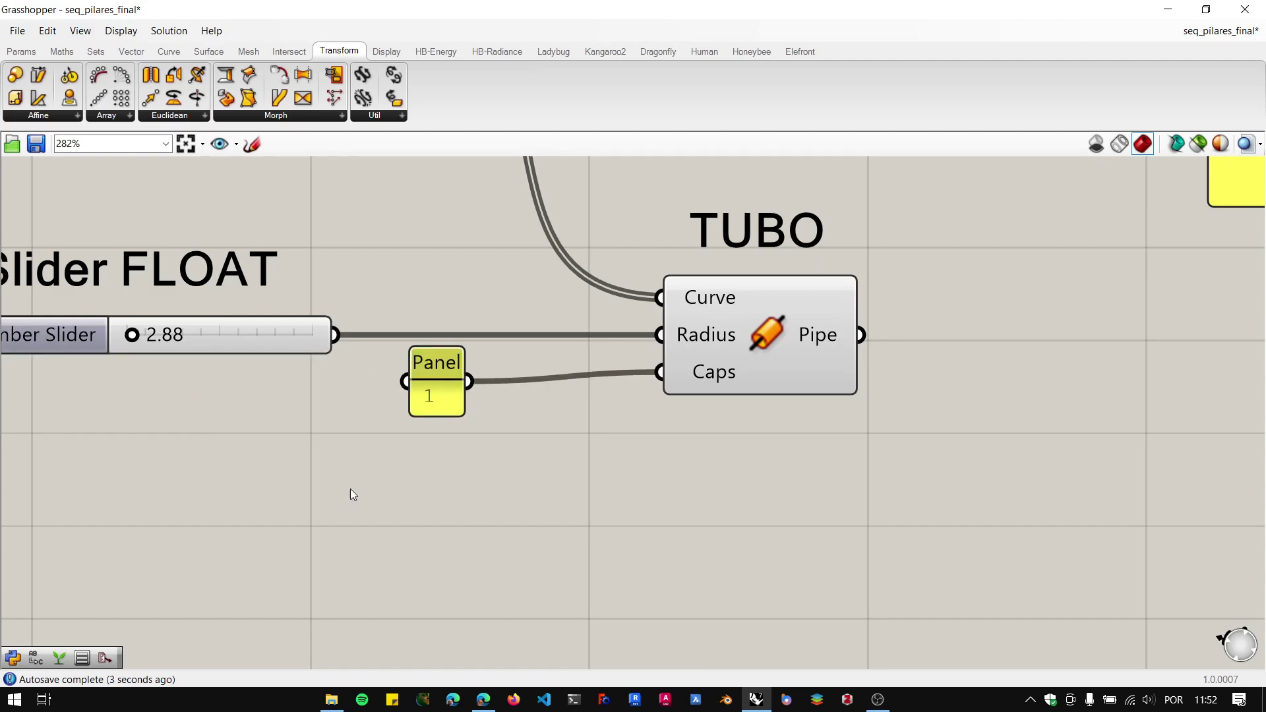
Delete the empty, unconnected panel to the right of TUBO.
{"action": "scroll", "coordinate": [429, 511], "scroll_direction": "down", "scroll_amount": 5}
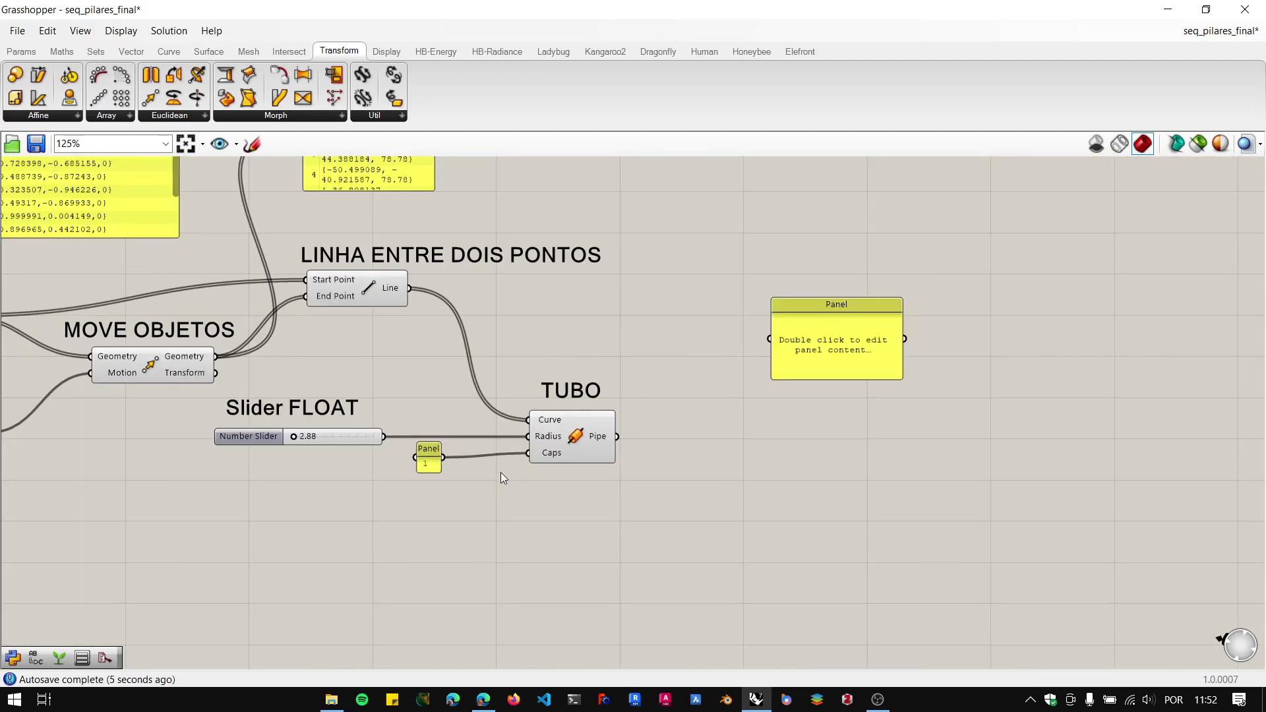
{"action": "left_click", "coordinate": [832, 307]}
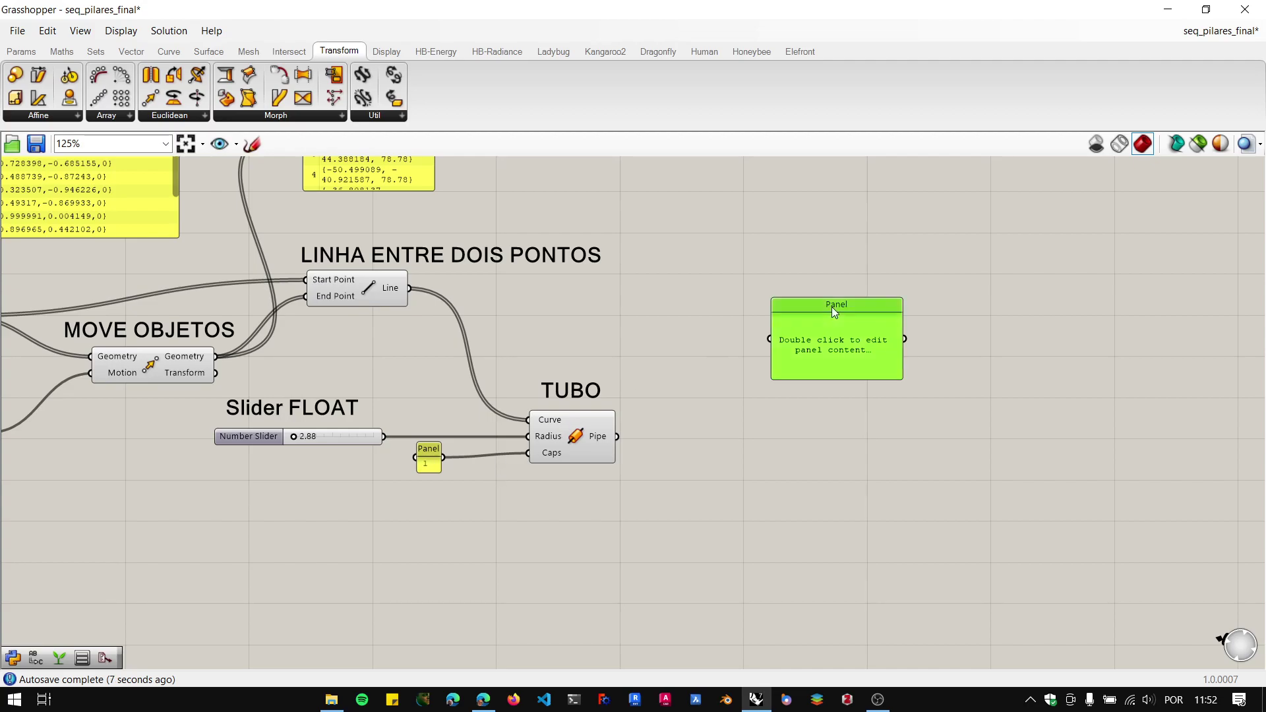
{"action": "key", "text": "Delete"}
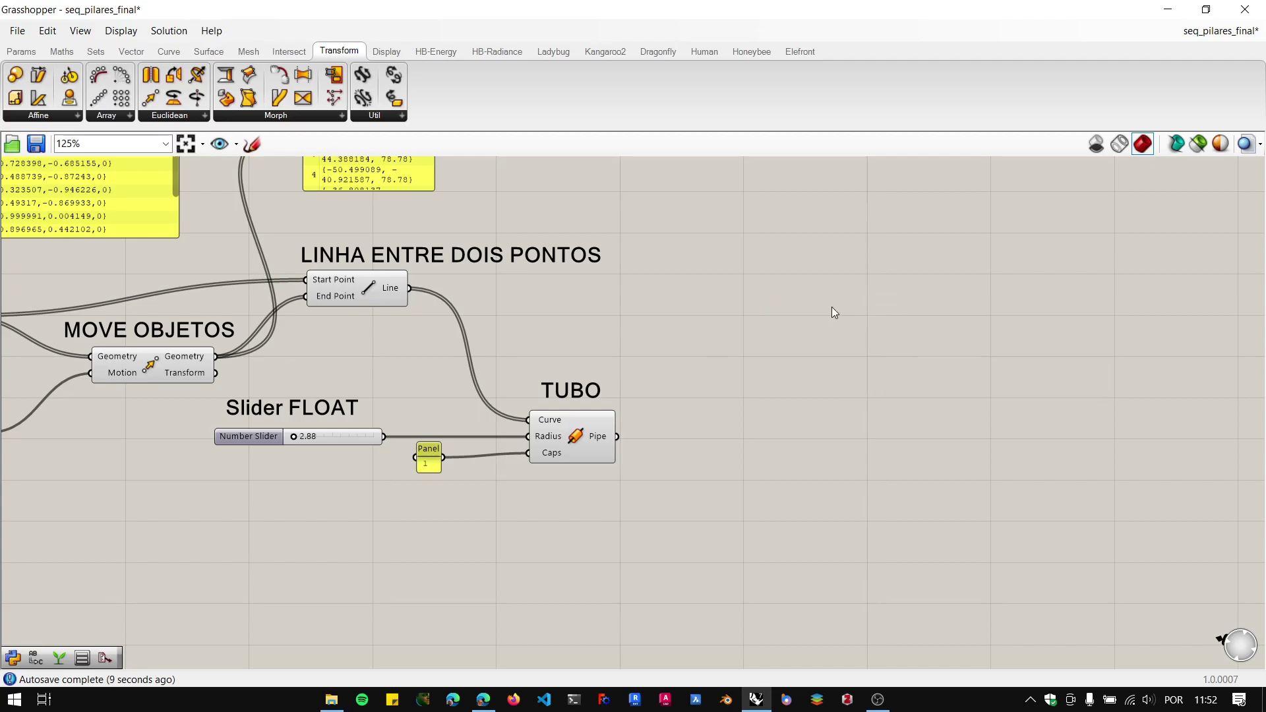
{"action": "scroll", "coordinate": [832, 306], "scroll_direction": "down", "scroll_amount": 4}
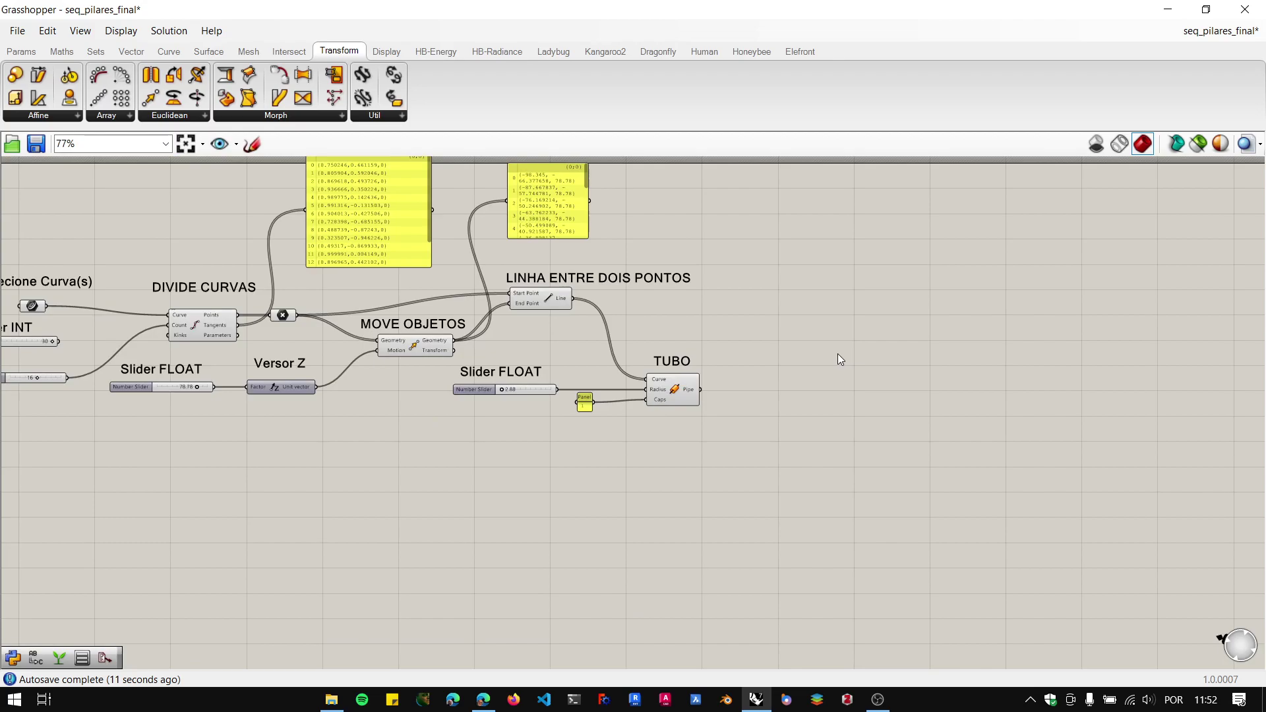
Review the definition from DIVIDE CURVAS to TUBO, then minimize Grasshopper and inspect the pillars in Rhino's Perspective view.
{"action": "scroll", "coordinate": [589, 382], "scroll_direction": "up", "scroll_amount": 3}
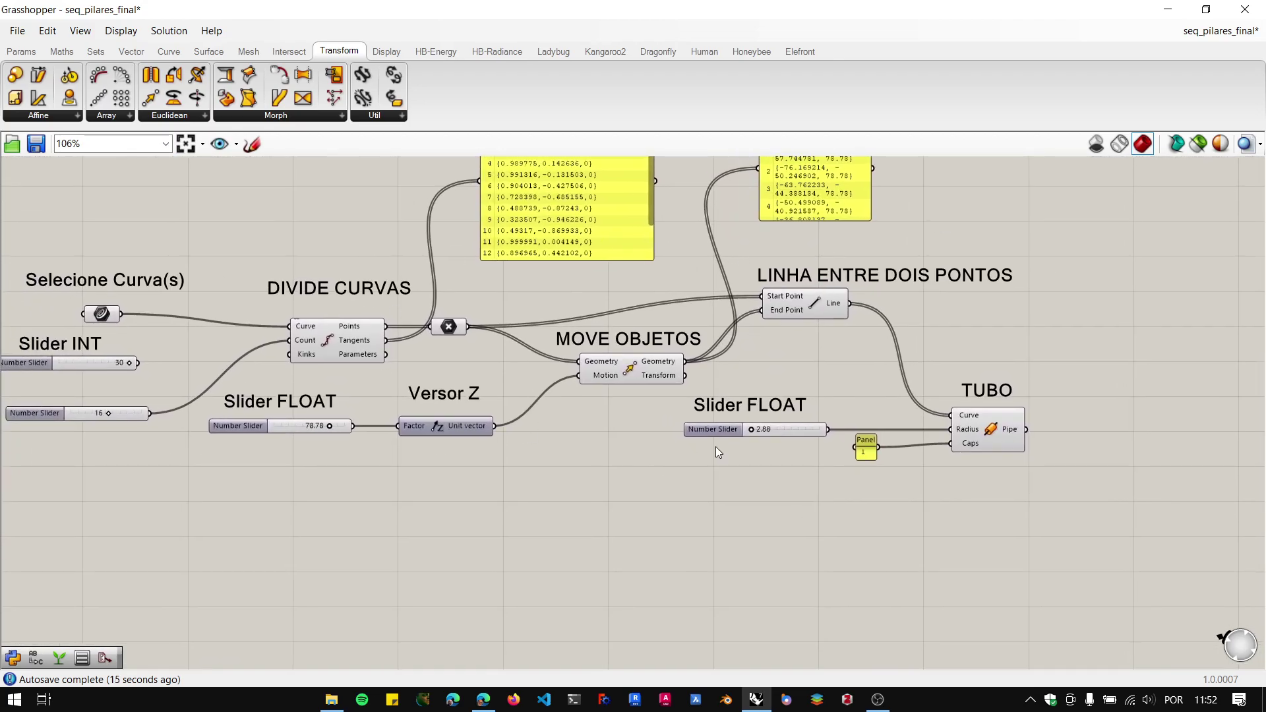
{"action": "right_click_drag", "start_coordinate": [930, 341], "coordinate": [948, 349]}
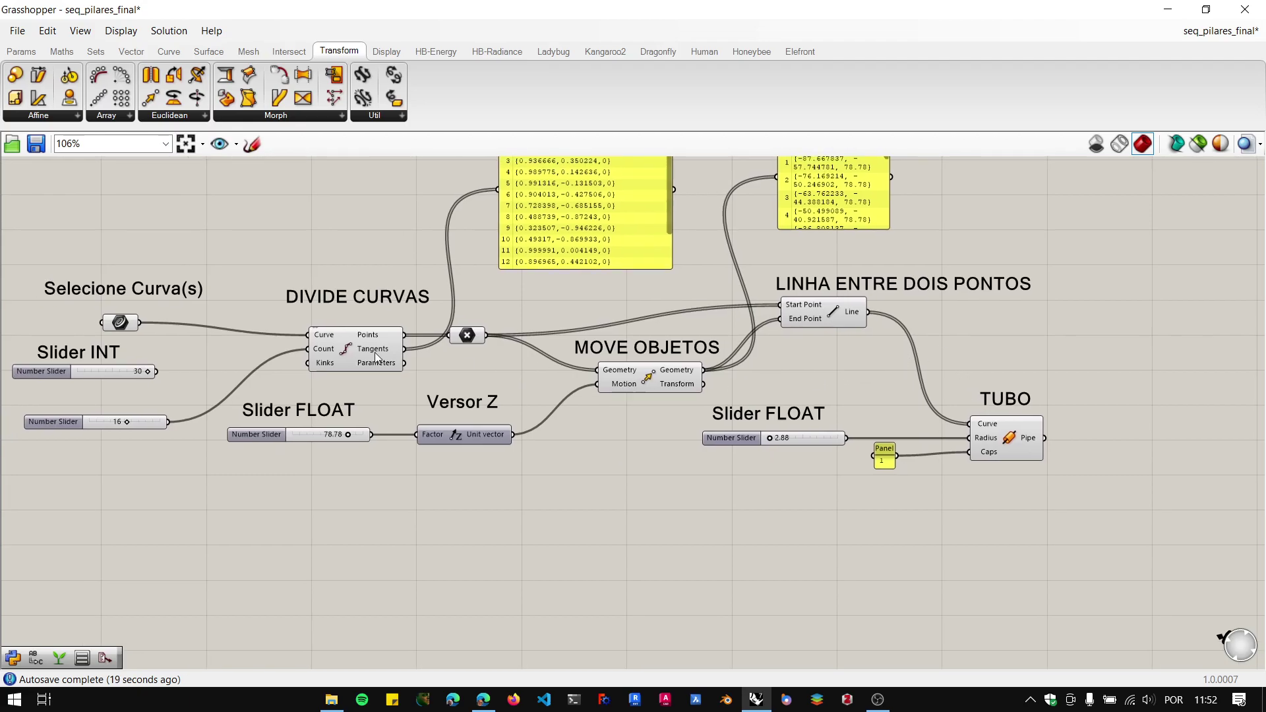
{"action": "left_click", "coordinate": [346, 346]}
{"action": "right_click", "coordinate": [346, 346]}
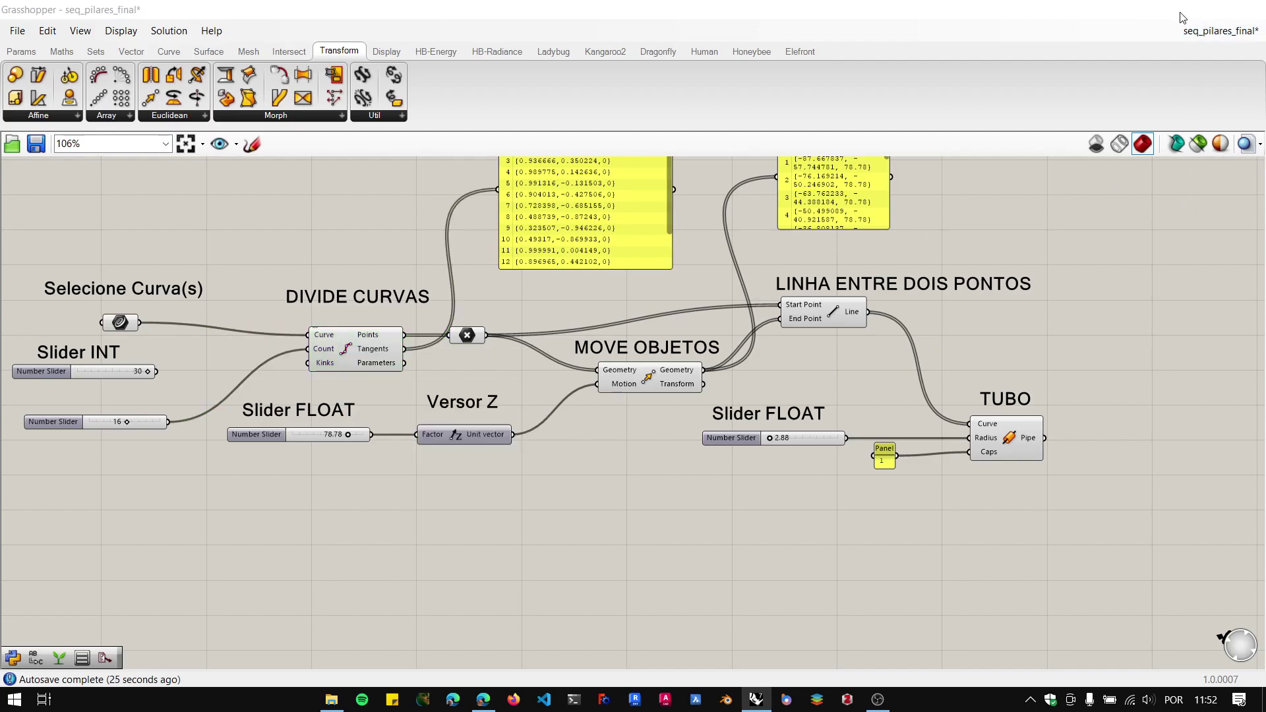
{"action": "left_click", "coordinate": [1167, 9]}
{"action": "scroll", "coordinate": [565, 565], "scroll_direction": "down", "scroll_amount": 4}
{"action": "scroll", "coordinate": [423, 548], "scroll_direction": "up", "scroll_amount": 5}
{"action": "right_click_drag", "start_coordinate": [396, 499], "coordinate": [333, 543]}
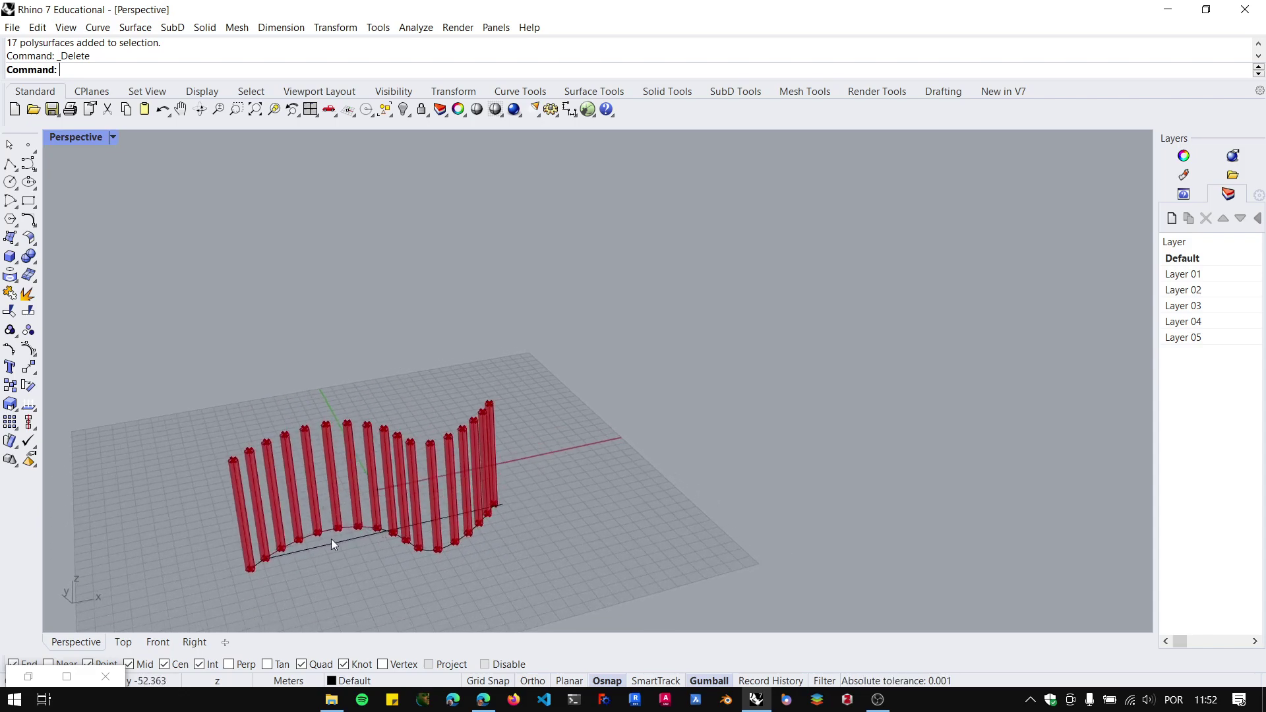
Restore the Grasshopper window and examine the definition from the Selecione Curva(s) parameter through DIVIDE CURVAS to MOVE OBJETOS.
{"action": "left_click", "coordinate": [66, 676]}
{"action": "scroll", "coordinate": [707, 452], "scroll_direction": "down", "scroll_amount": 3}
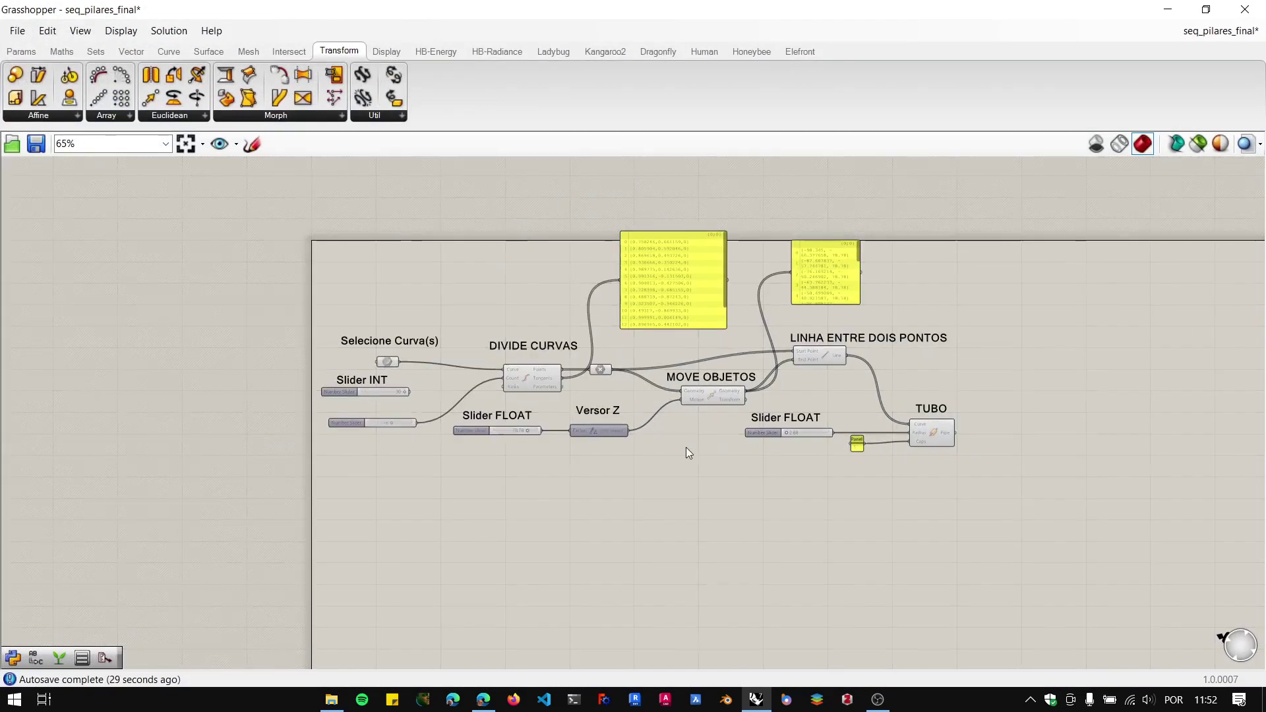
{"action": "scroll", "coordinate": [374, 382], "scroll_direction": "up", "scroll_amount": 5}
{"action": "scroll", "coordinate": [441, 370], "scroll_direction": "up", "scroll_amount": 5}
{"action": "left_click", "coordinate": [439, 372]}
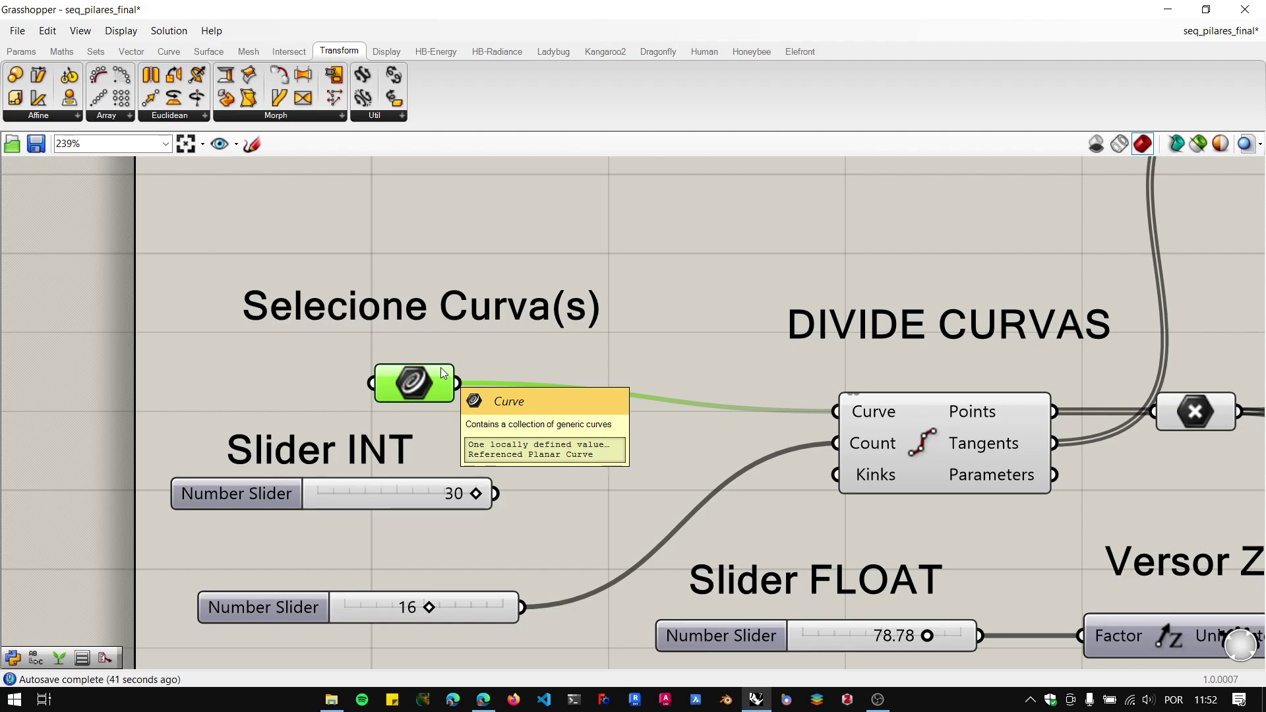
{"action": "scroll", "coordinate": [441, 366], "scroll_direction": "down", "scroll_amount": 5}
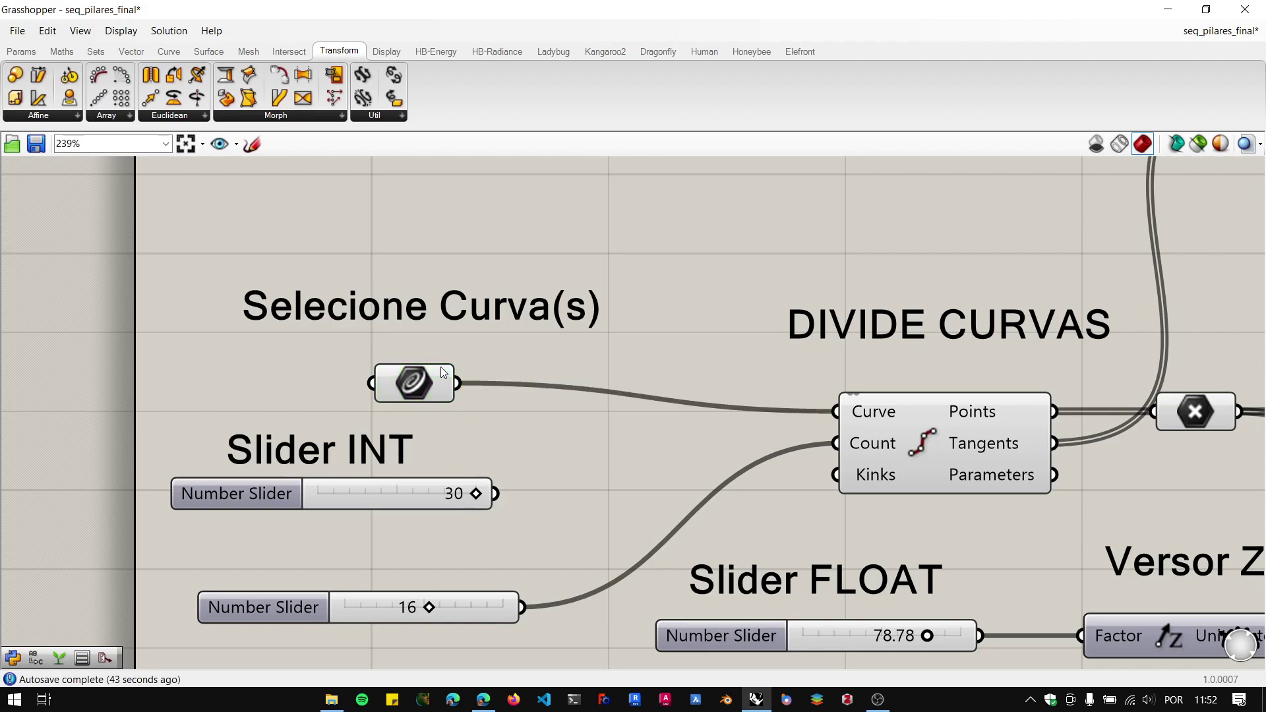
{"action": "scroll", "coordinate": [758, 396], "scroll_direction": "up", "scroll_amount": 2}
{"action": "right_click_drag", "start_coordinate": [744, 384], "coordinate": [659, 394]}
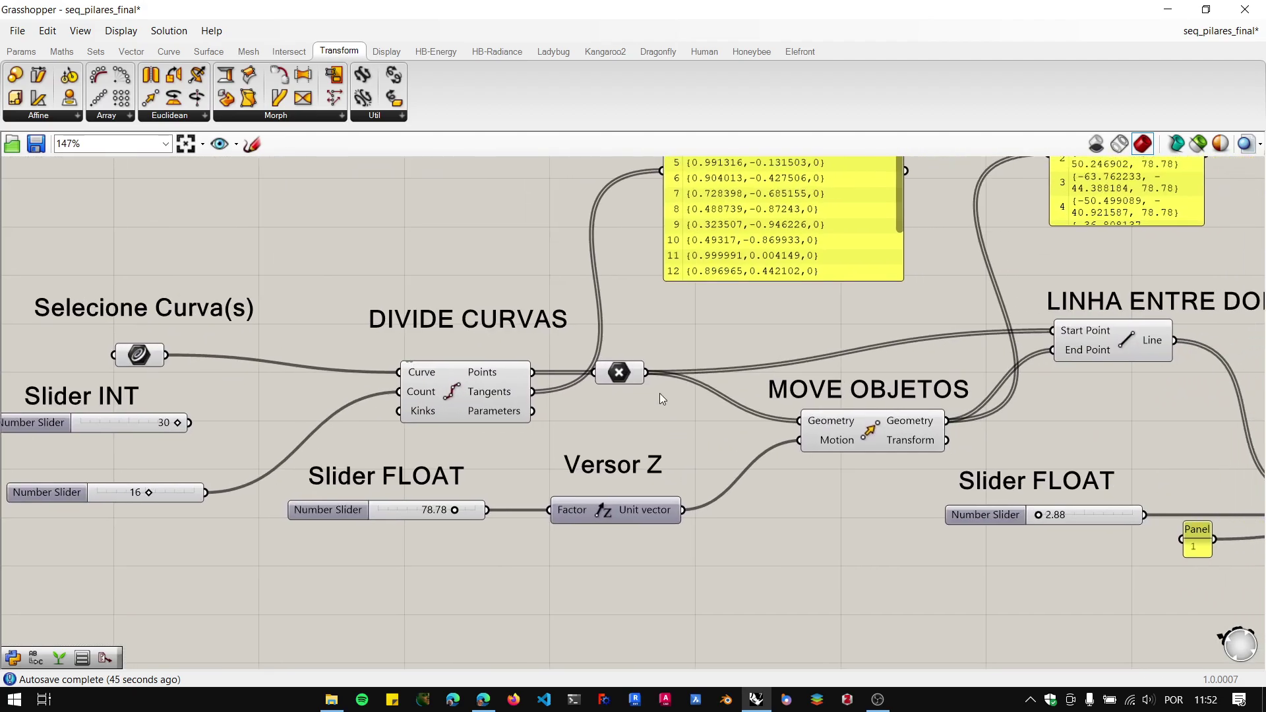
{"action": "scroll", "coordinate": [660, 402], "scroll_direction": "down", "scroll_amount": 3}
{"action": "scroll", "coordinate": [802, 248], "scroll_direction": "up", "scroll_amount": 2}
{"action": "right_click_drag", "start_coordinate": [751, 233], "coordinate": [785, 225]}
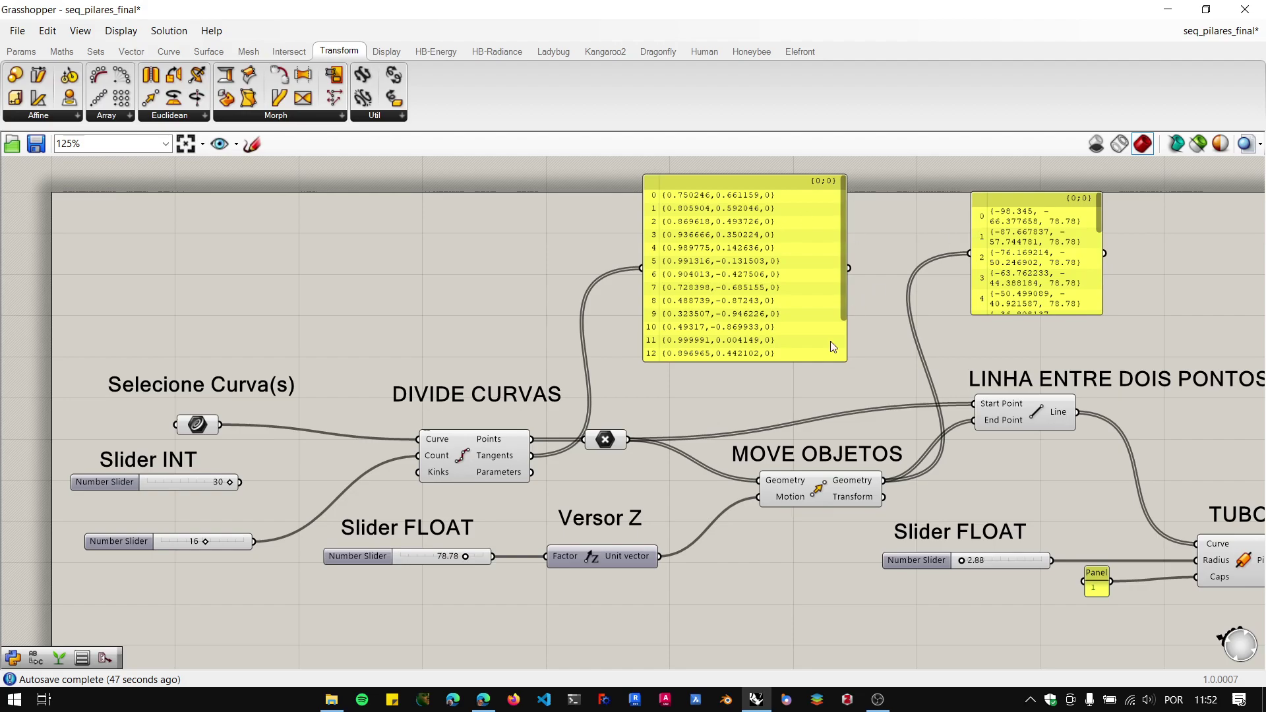
Move the point parameter, height slider, Versor Z, MOVE OBJETOS, line and TUBO components together down and right, away from DIVIDE CURVAS.
{"action": "left_click_drag", "start_coordinate": [606, 428], "coordinate": [679, 416]}
{"action": "scroll", "coordinate": [679, 416], "scroll_direction": "down", "scroll_amount": 2}
{"action": "scroll", "coordinate": [1026, 502], "scroll_direction": "up", "scroll_amount": 1}
{"action": "left_click_drag", "start_coordinate": [1245, 573], "coordinate": [610, 363]}
{"action": "scroll", "coordinate": [683, 529], "scroll_direction": "up", "scroll_amount": 1}
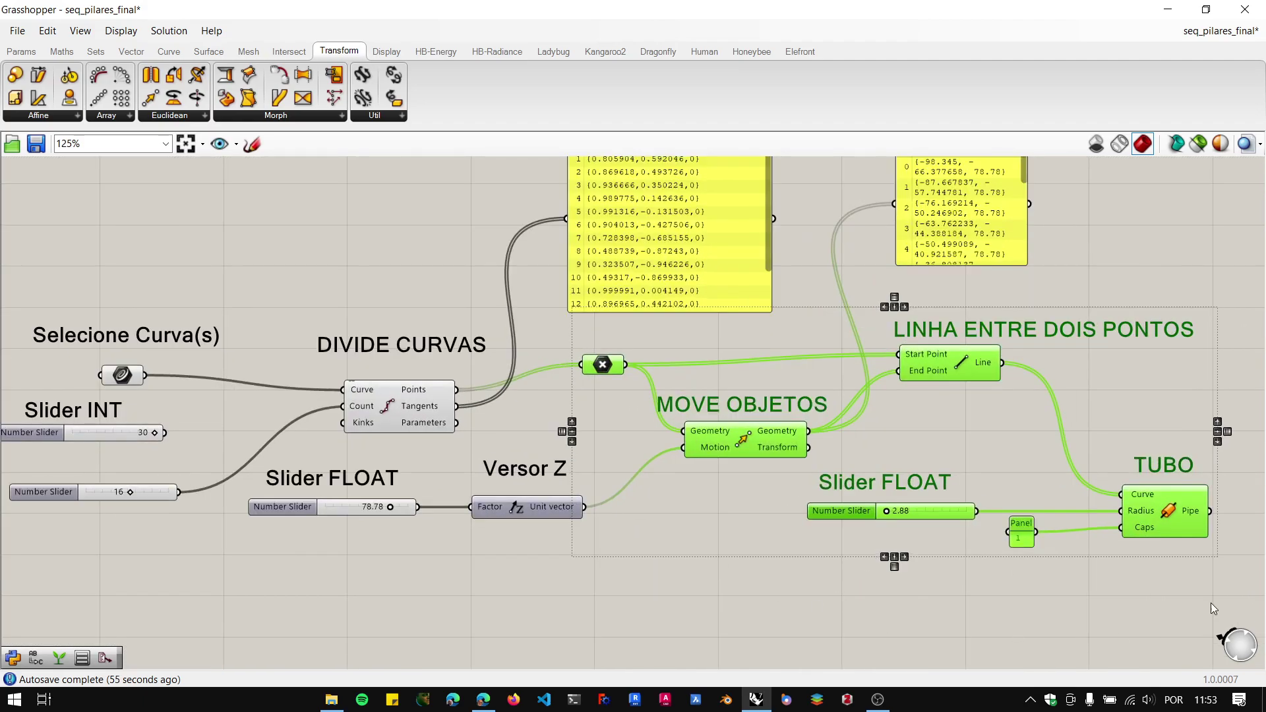
{"action": "left_click_drag", "start_coordinate": [1233, 590], "coordinate": [465, 341]}
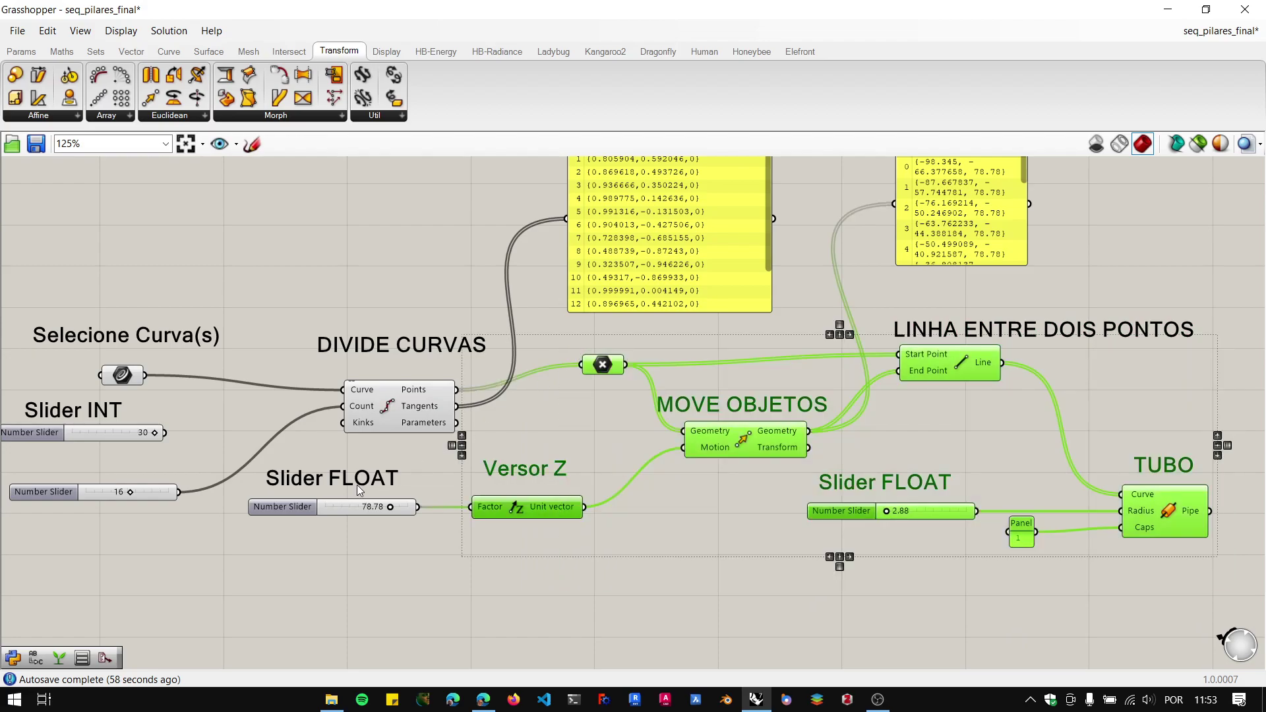
{"action": "left_click", "coordinate": [288, 506], "text": "shift"}
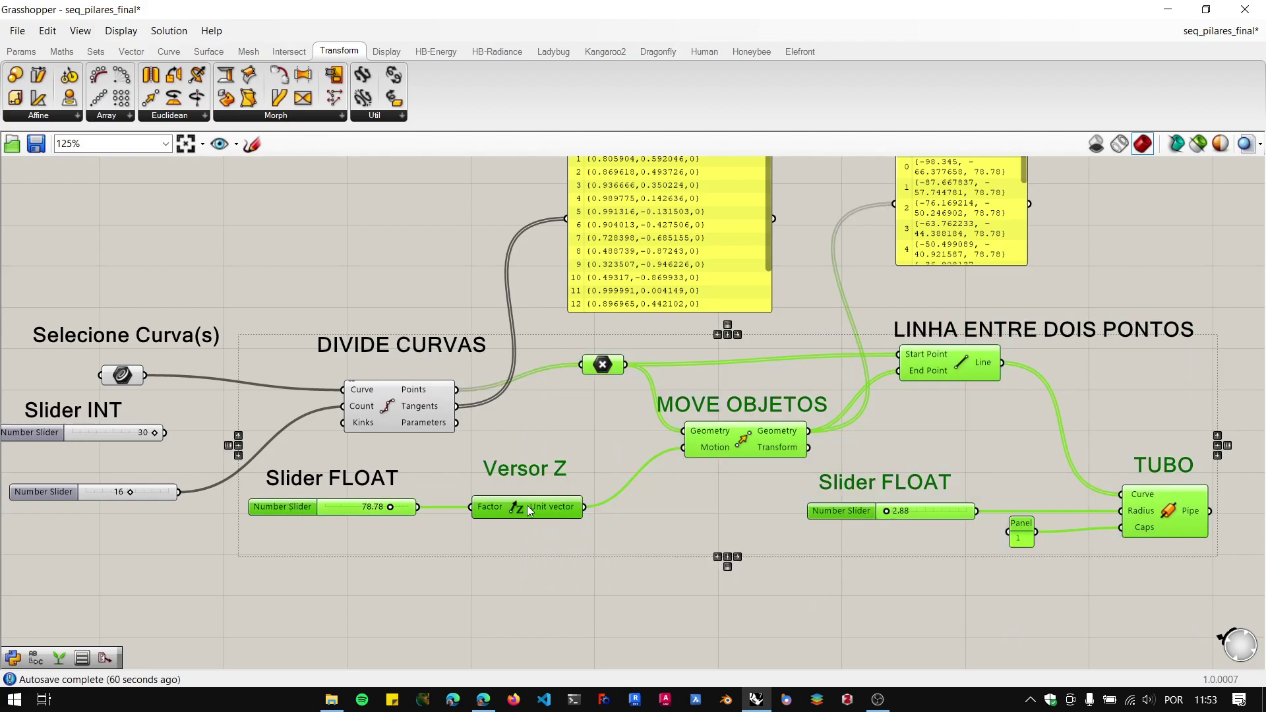
{"action": "left_click_drag", "start_coordinate": [528, 505], "coordinate": [706, 614]}
{"action": "left_click", "coordinate": [623, 546]}
{"action": "scroll", "coordinate": [613, 528], "scroll_direction": "down", "scroll_amount": 3}
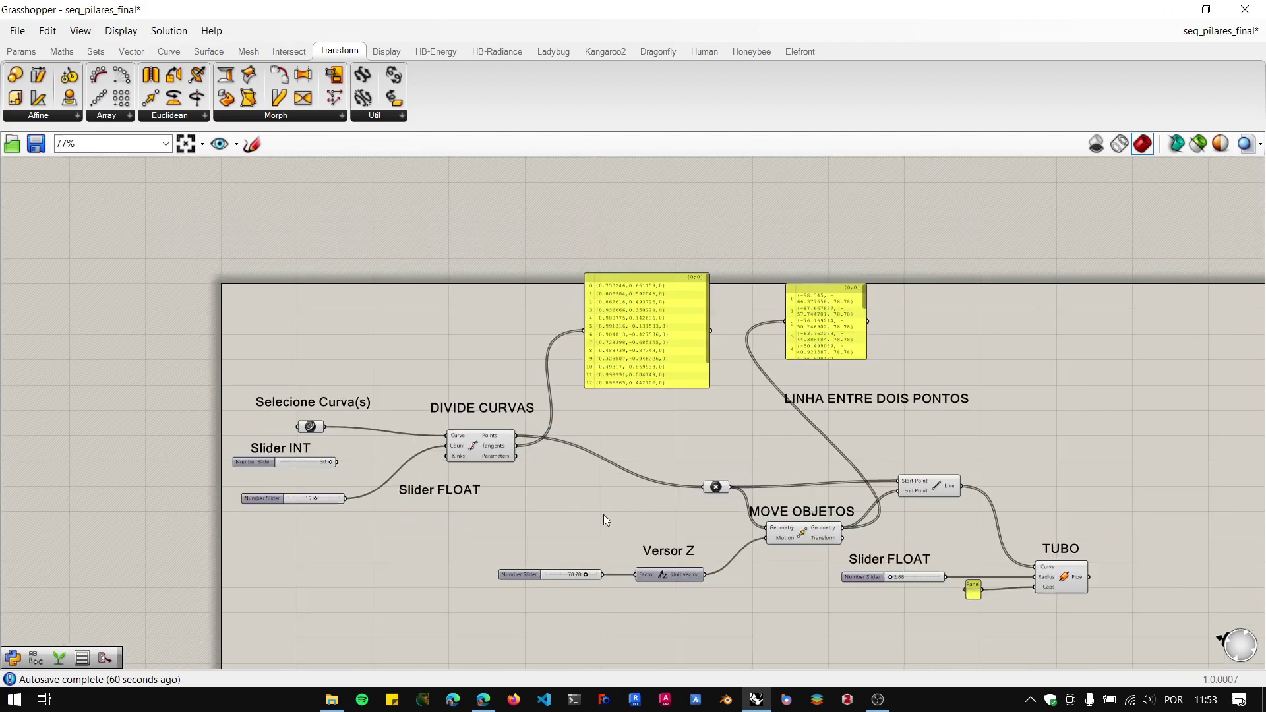
{"action": "scroll", "coordinate": [422, 429], "scroll_direction": "up", "scroll_amount": 3}
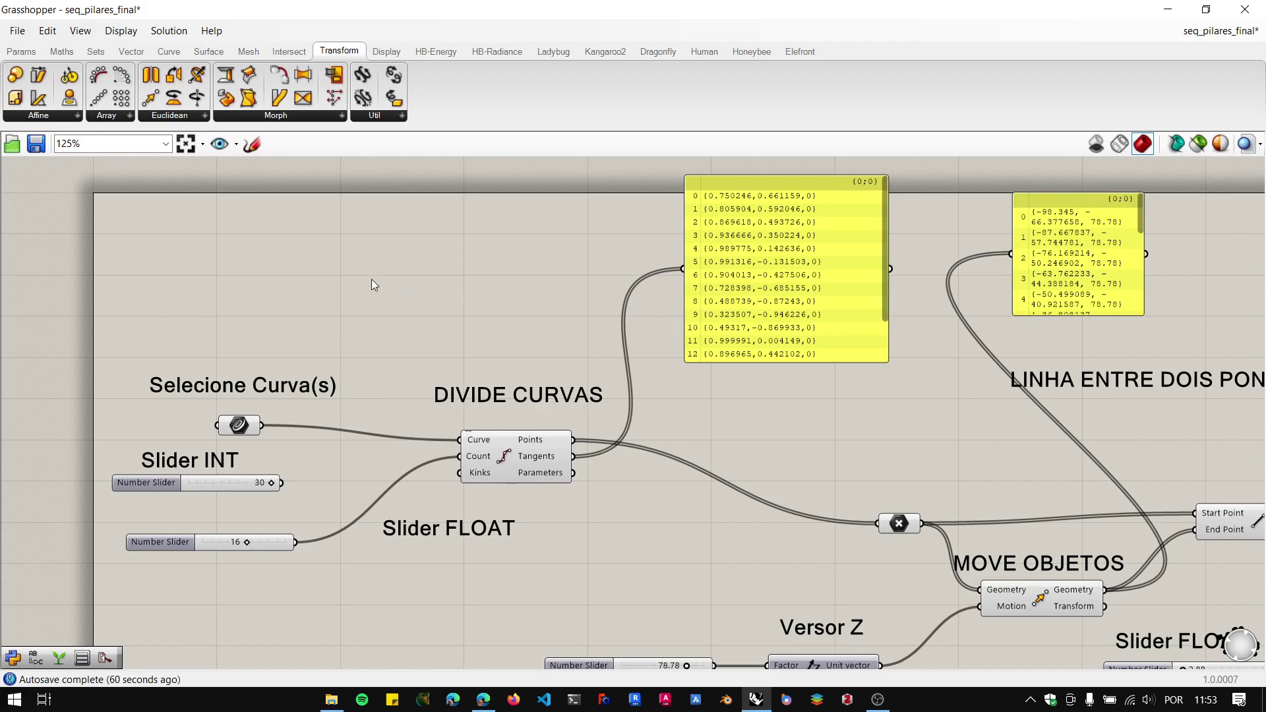
Group the pillar-generating components from the point parameter and height slider to TUBO, and shift the group farther right of DIVIDE CURVAS.
{"action": "scroll", "coordinate": [829, 553], "scroll_direction": "down", "scroll_amount": 3}
{"action": "right_click", "coordinate": [806, 571]}
{"action": "left_click", "coordinate": [651, 460]}
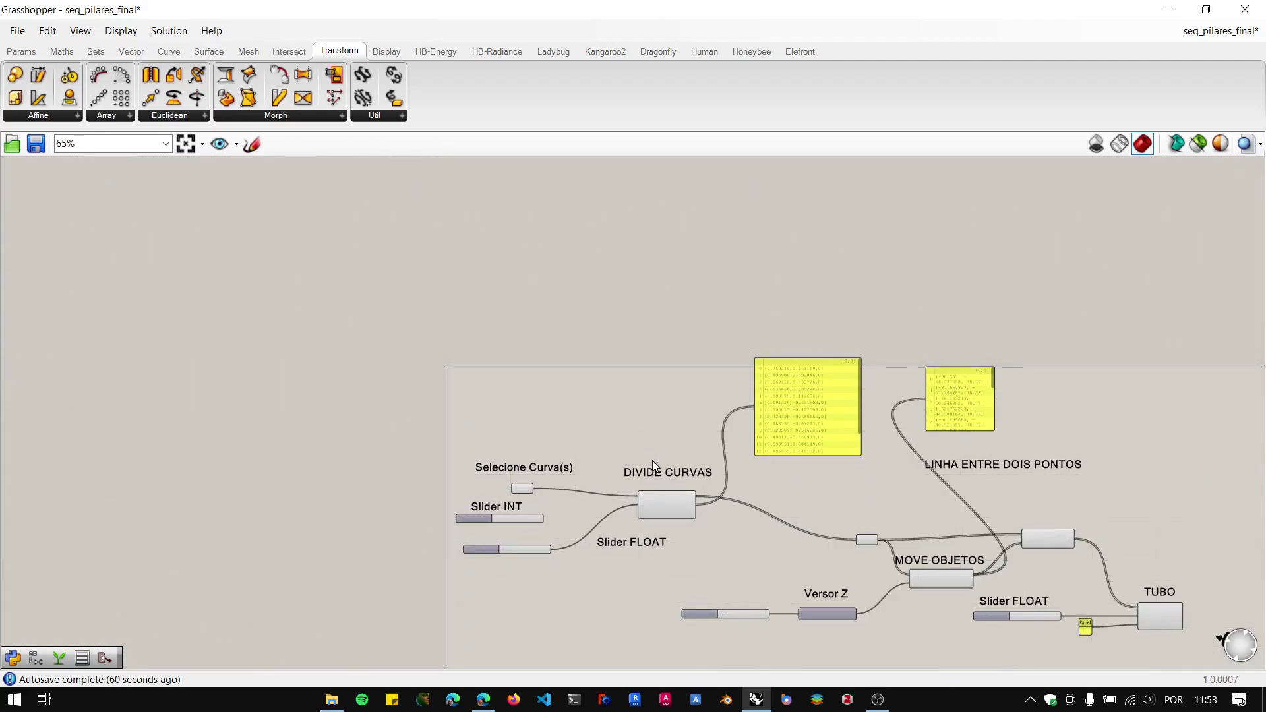
{"action": "scroll", "coordinate": [705, 501], "scroll_direction": "down", "scroll_amount": 2}
{"action": "scroll", "coordinate": [756, 501], "scroll_direction": "up", "scroll_amount": 4}
{"action": "scroll", "coordinate": [915, 553], "scroll_direction": "up", "scroll_amount": 1}
{"action": "right_click_drag", "start_coordinate": [890, 514], "coordinate": [730, 411]}
{"action": "left_click_drag", "start_coordinate": [1136, 588], "coordinate": [380, 367]}
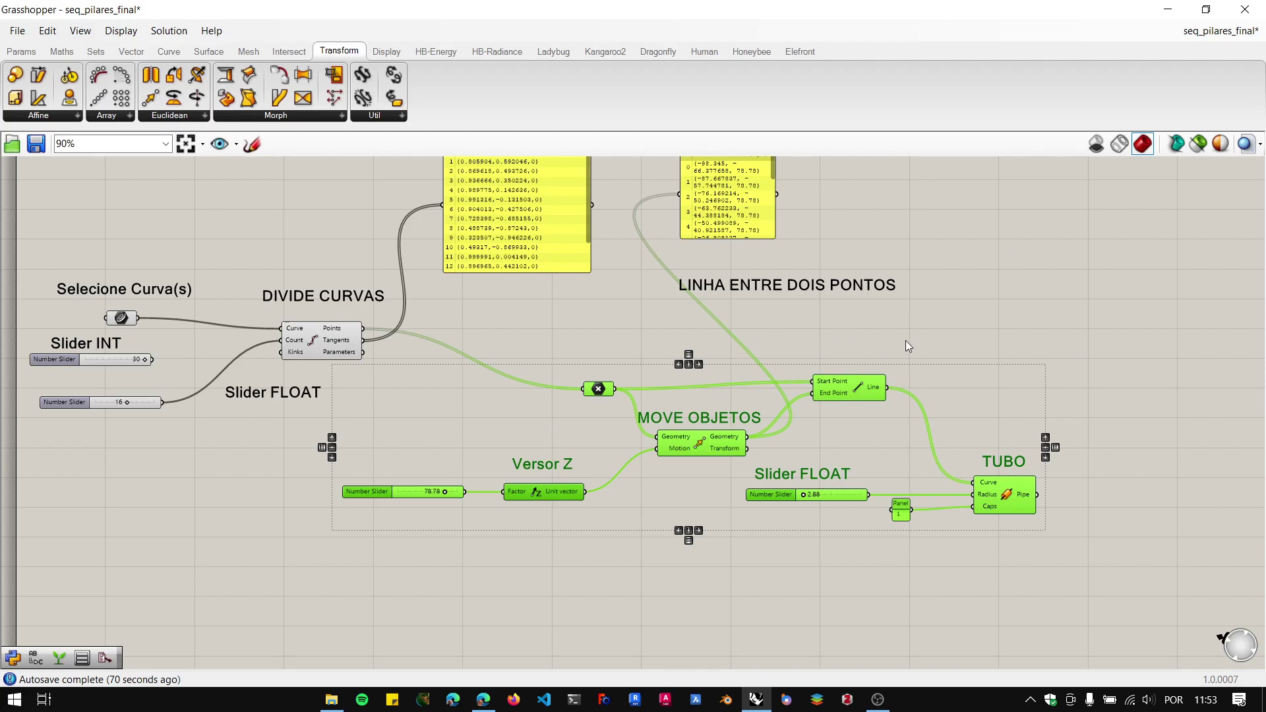
{"action": "right_click", "coordinate": [935, 323]}
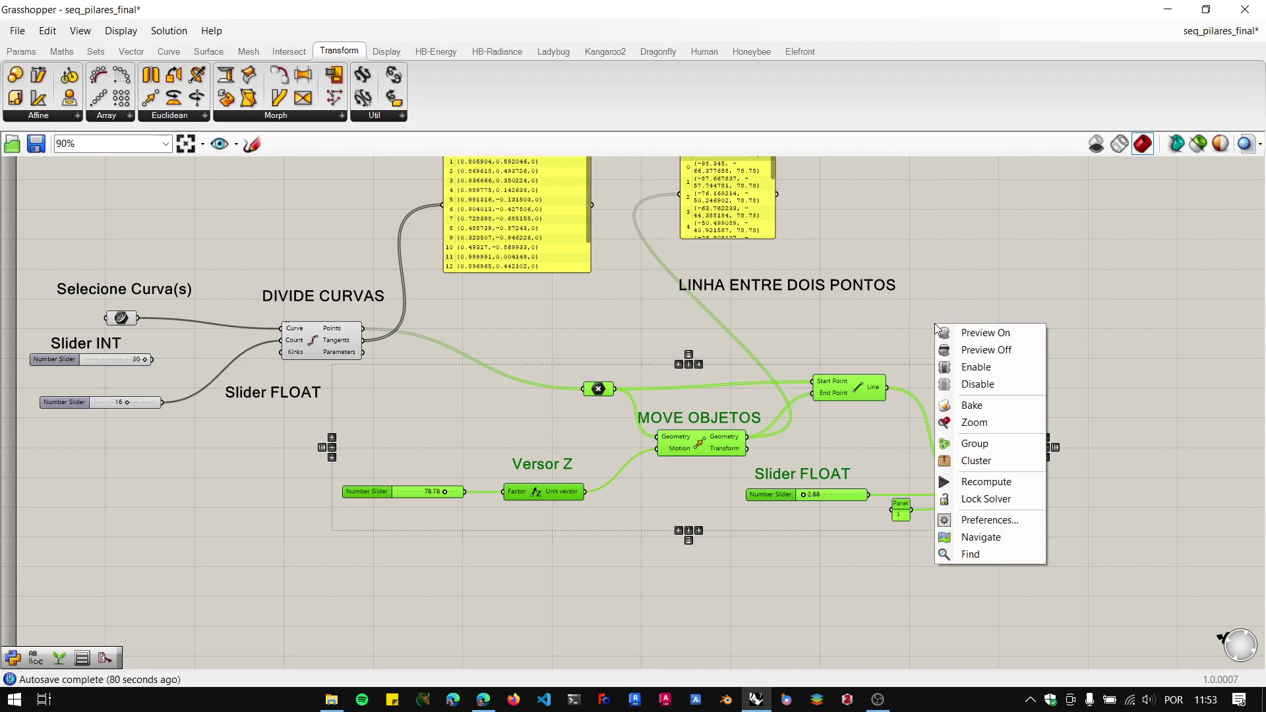
{"action": "left_click", "coordinate": [982, 444]}
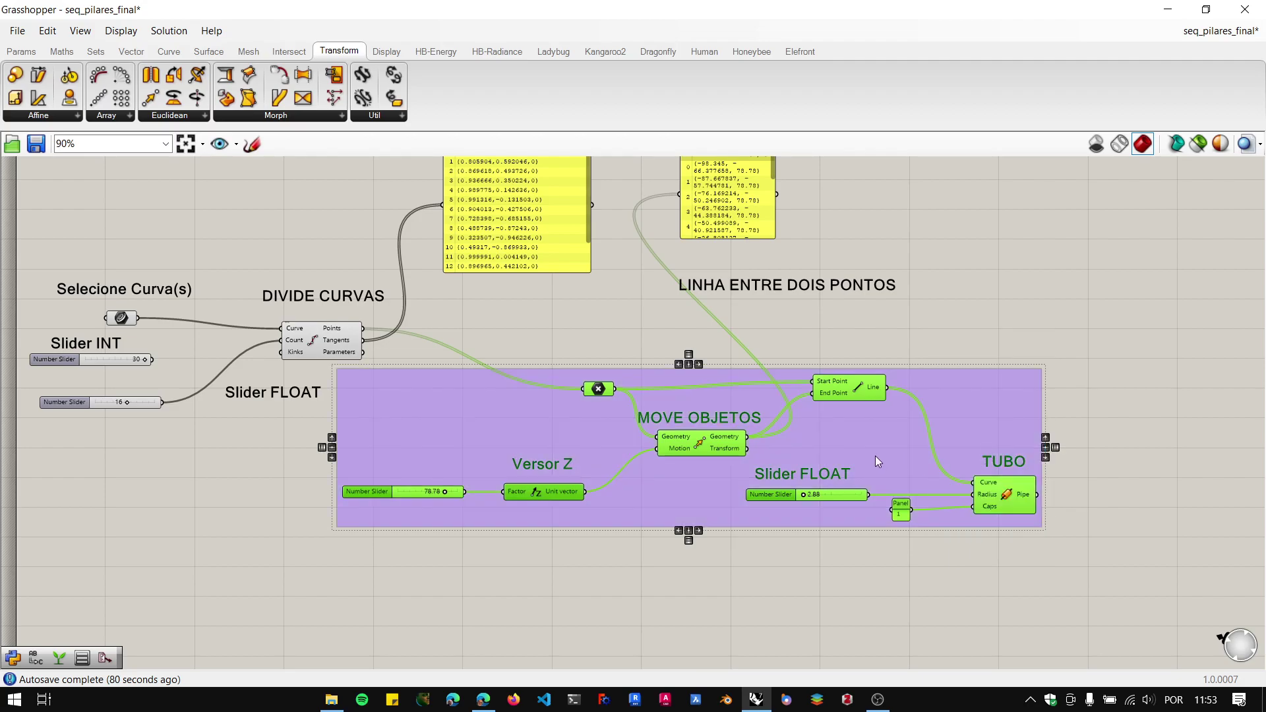
{"action": "left_click_drag", "start_coordinate": [875, 456], "coordinate": [994, 444]}
Change the new group's colour to lime green with hue 71°, saturation 47 and value 100, and name the group Pilar.
{"action": "right_click", "coordinate": [1067, 378]}
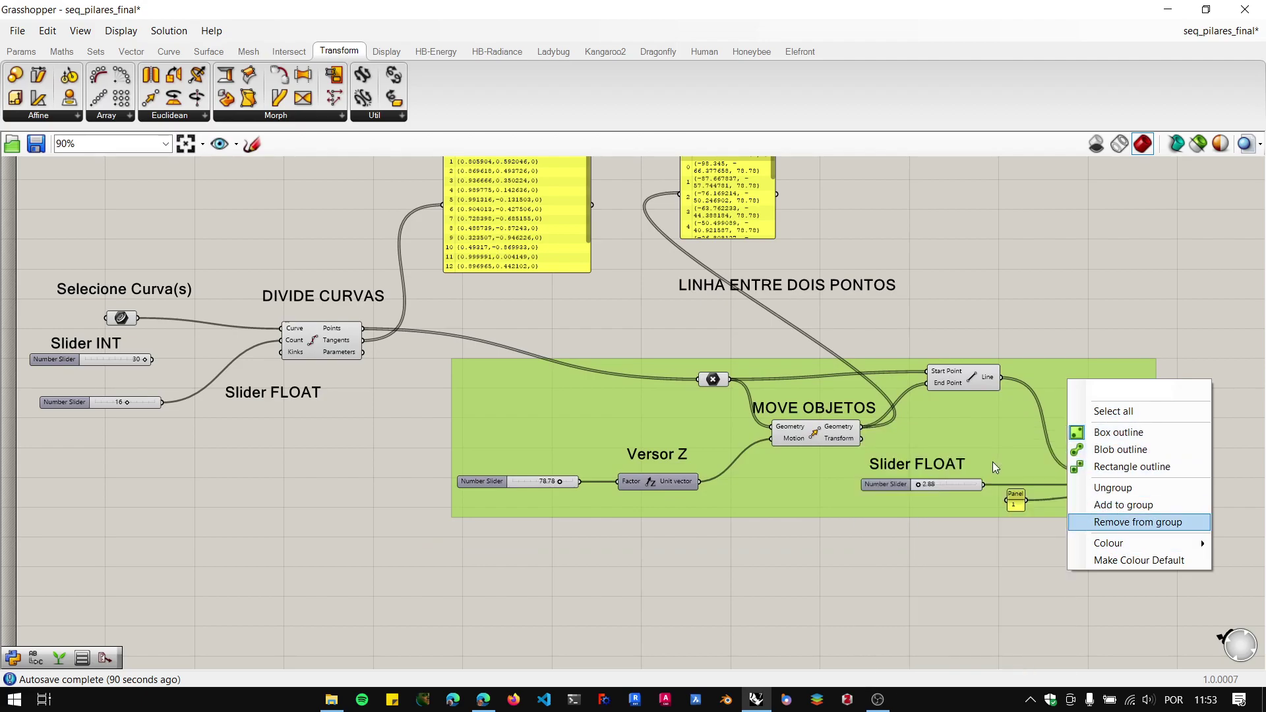
{"action": "mouse_move", "coordinate": [1154, 543]}
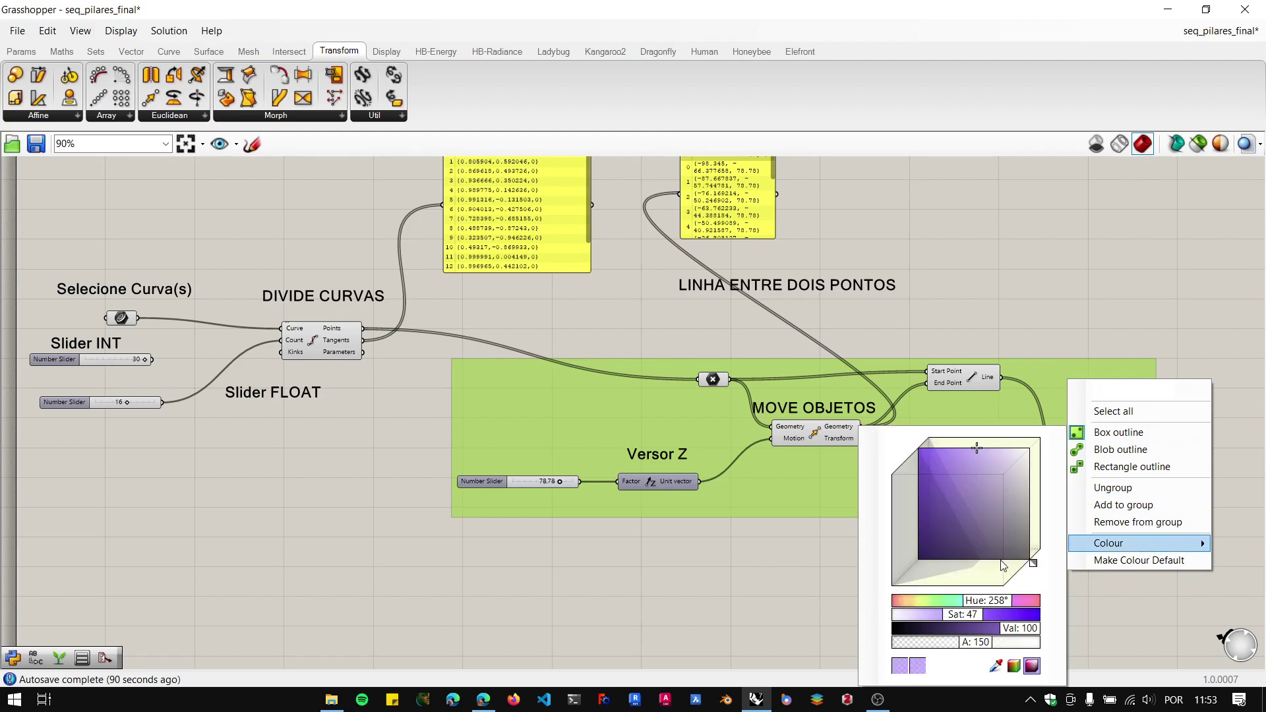
{"action": "left_click_drag", "start_coordinate": [1033, 562], "coordinate": [1013, 579]}
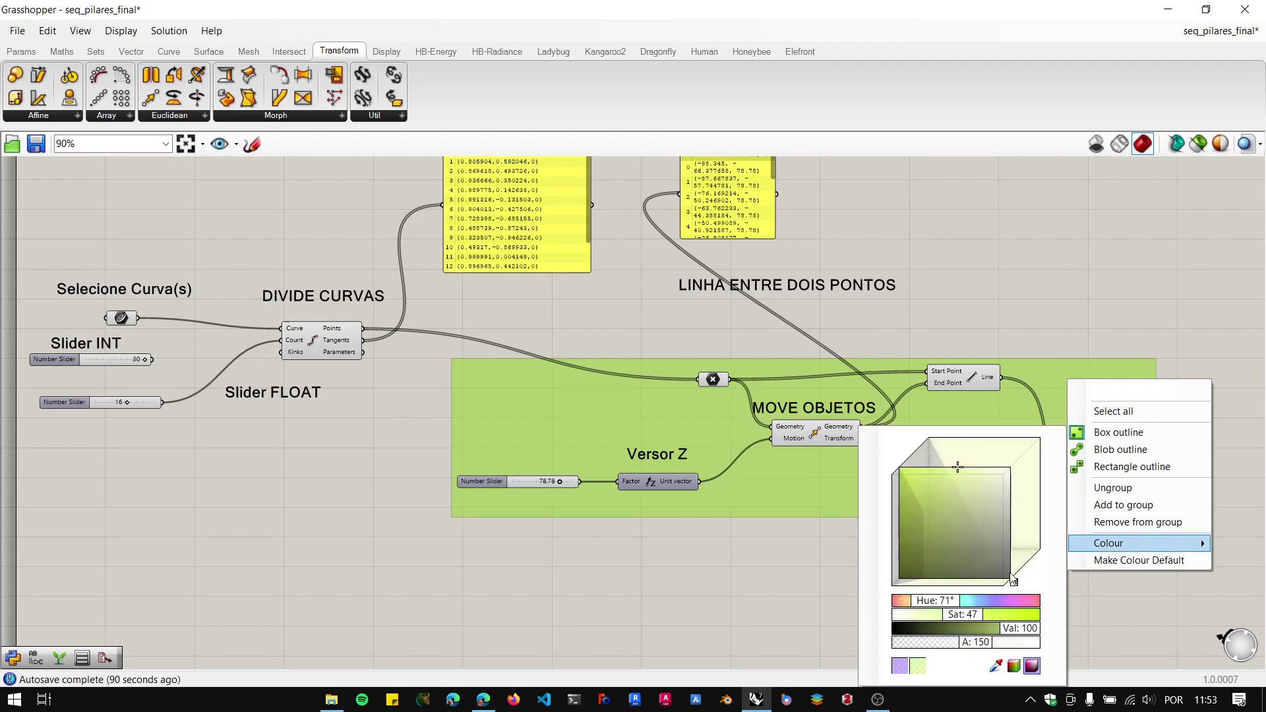
{"action": "left_click", "coordinate": [1126, 390]}
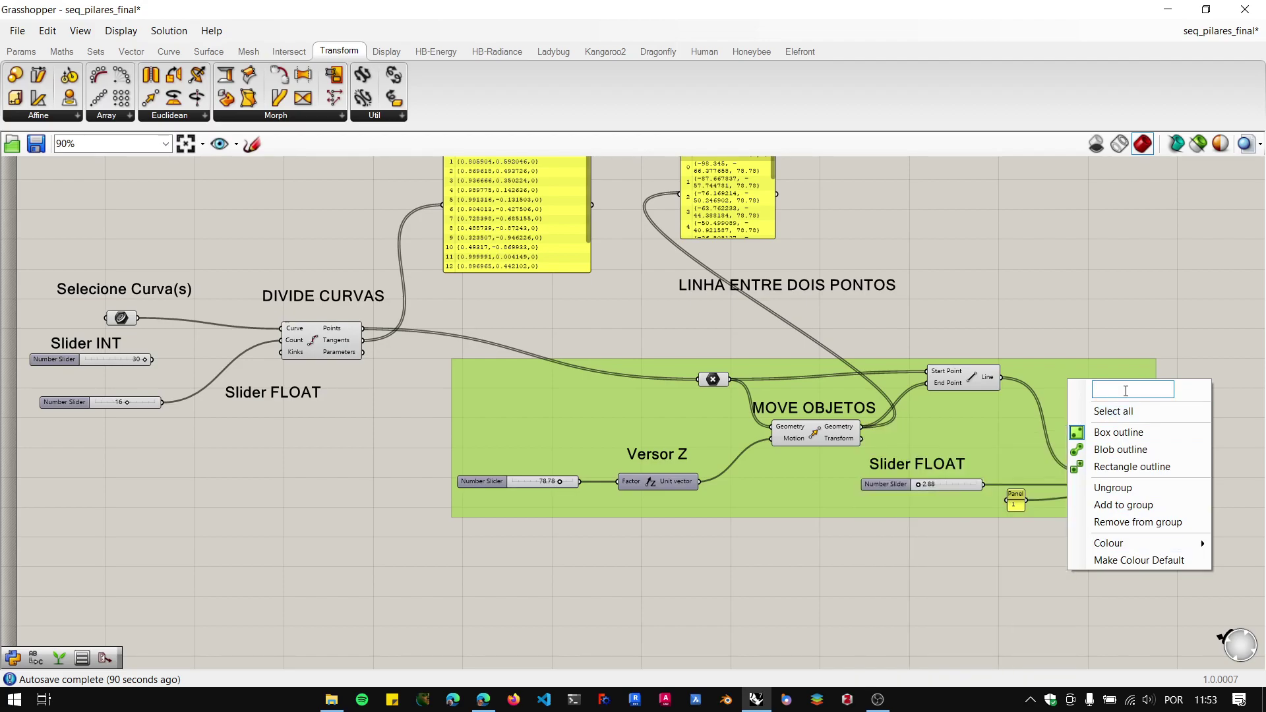
{"action": "type", "text": "Pilar"}
{"action": "key", "text": "Return"}
{"action": "scroll", "coordinate": [848, 335], "scroll_direction": "up", "scroll_amount": 5}
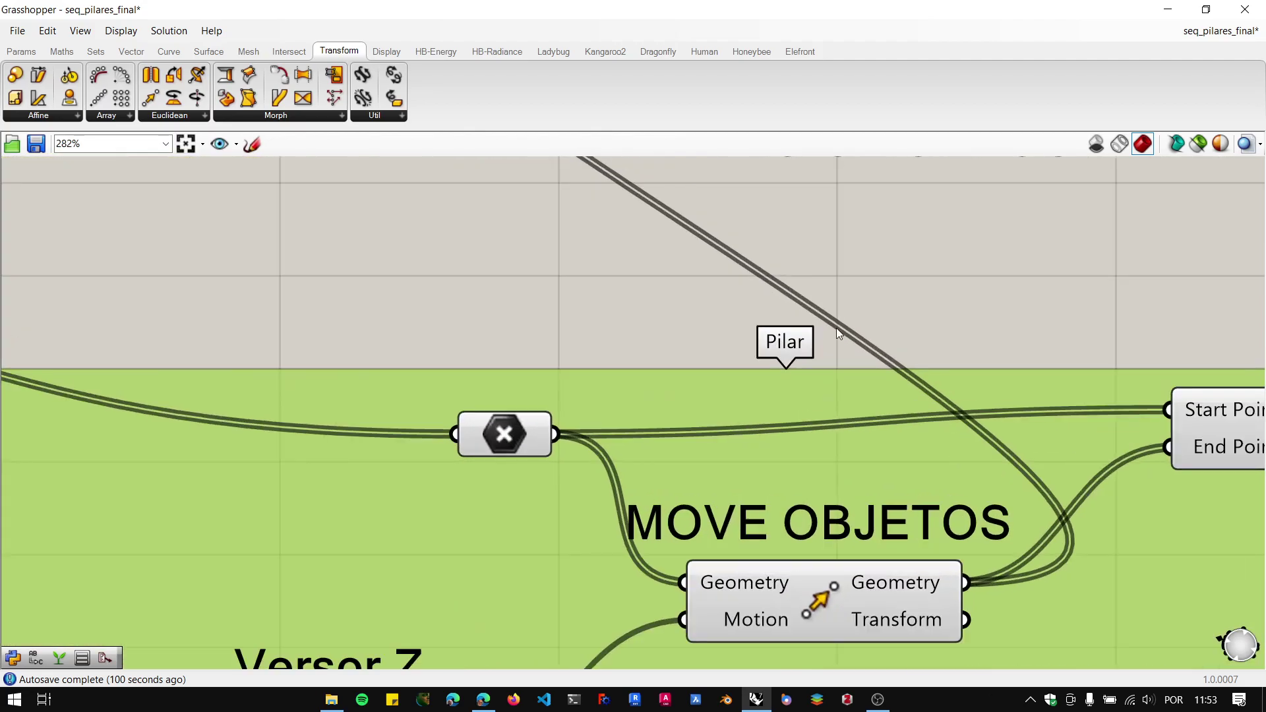
Group the Selecione Curva(s) parameter, the two number sliders, DIVIDE CURVAS and their labels, and name the group Div Curva.
{"action": "scroll", "coordinate": [837, 333], "scroll_direction": "down", "scroll_amount": 6}
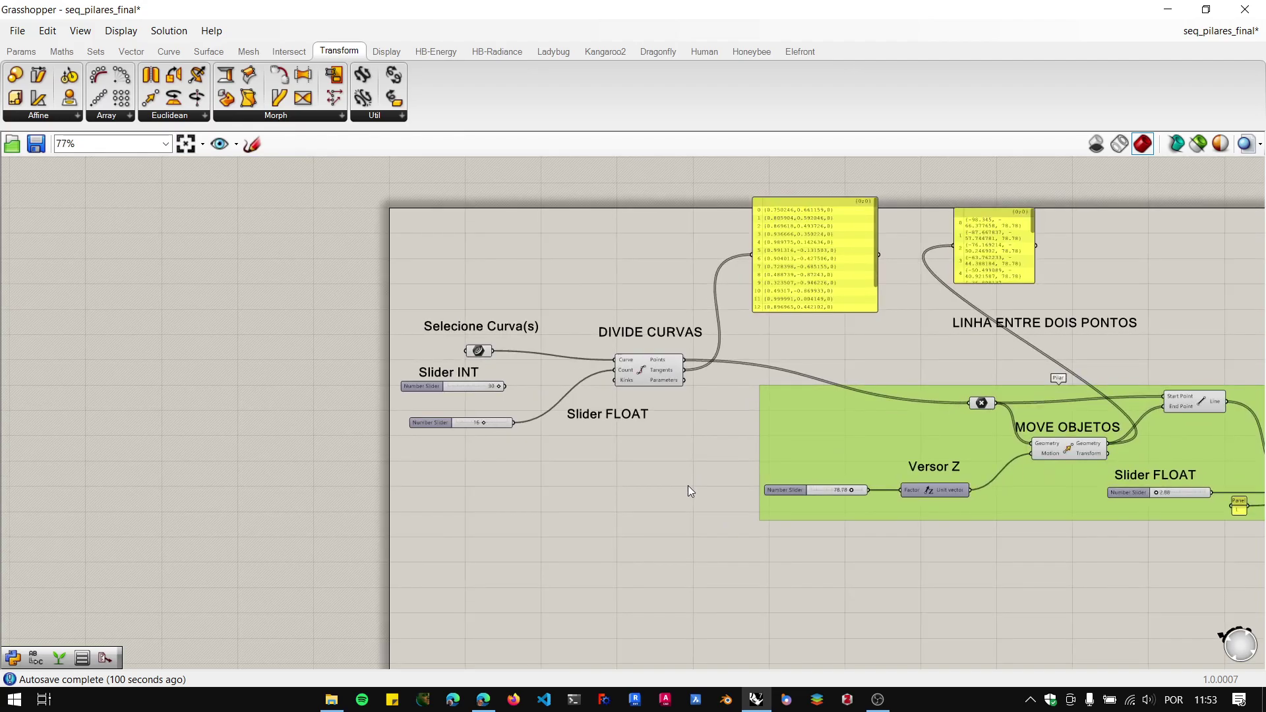
{"action": "left_click_drag", "start_coordinate": [687, 485], "coordinate": [321, 287]}
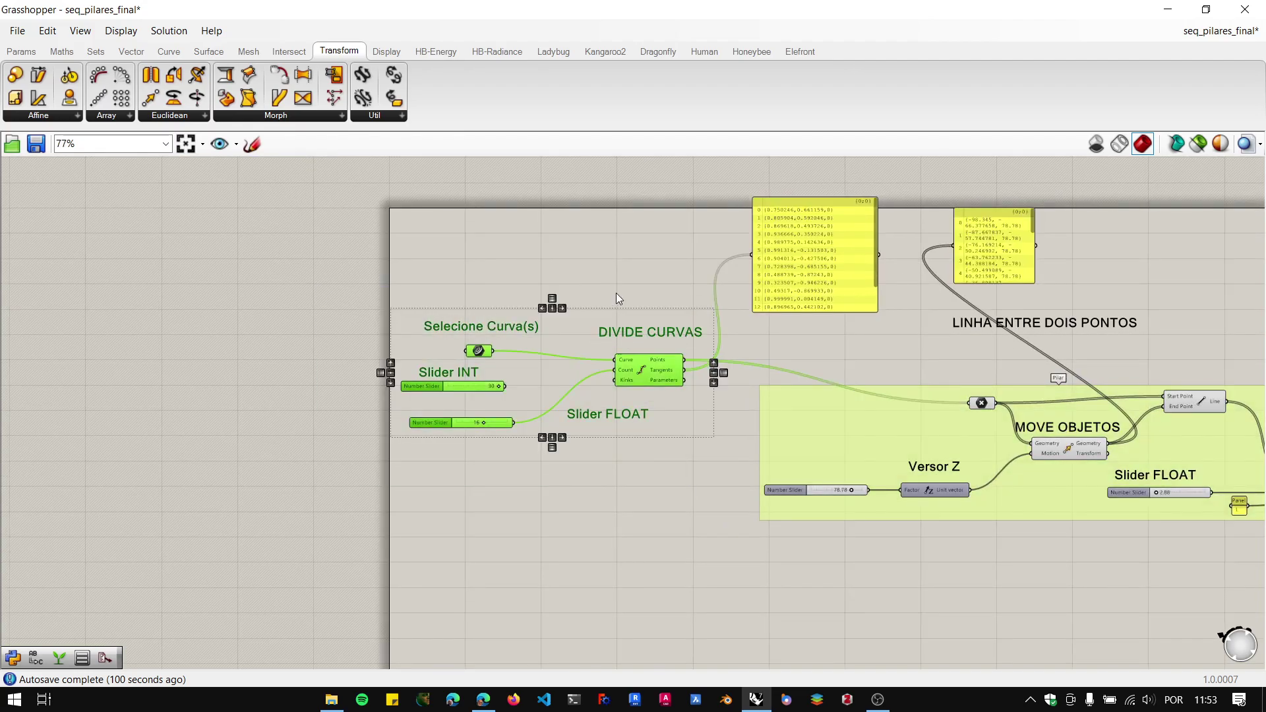
{"action": "right_click", "coordinate": [626, 258]}
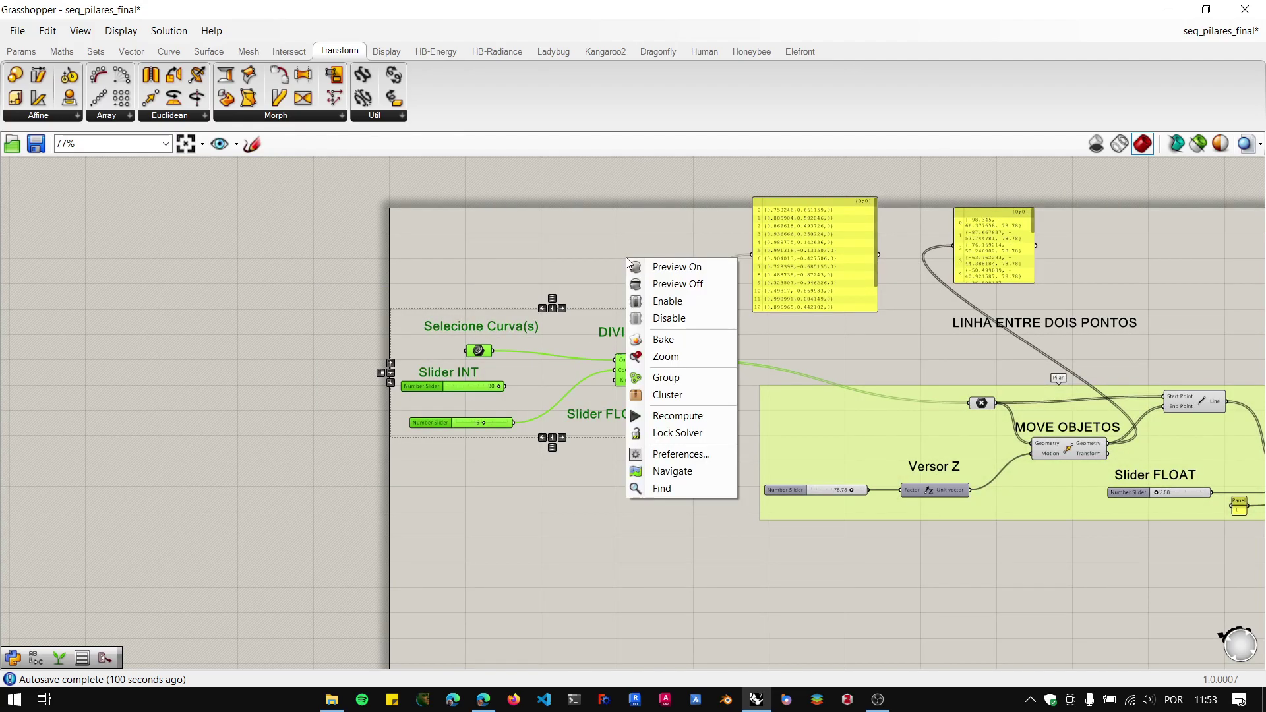
{"action": "left_click", "coordinate": [679, 377]}
{"action": "scroll", "coordinate": [590, 293], "scroll_direction": "up", "scroll_amount": 5}
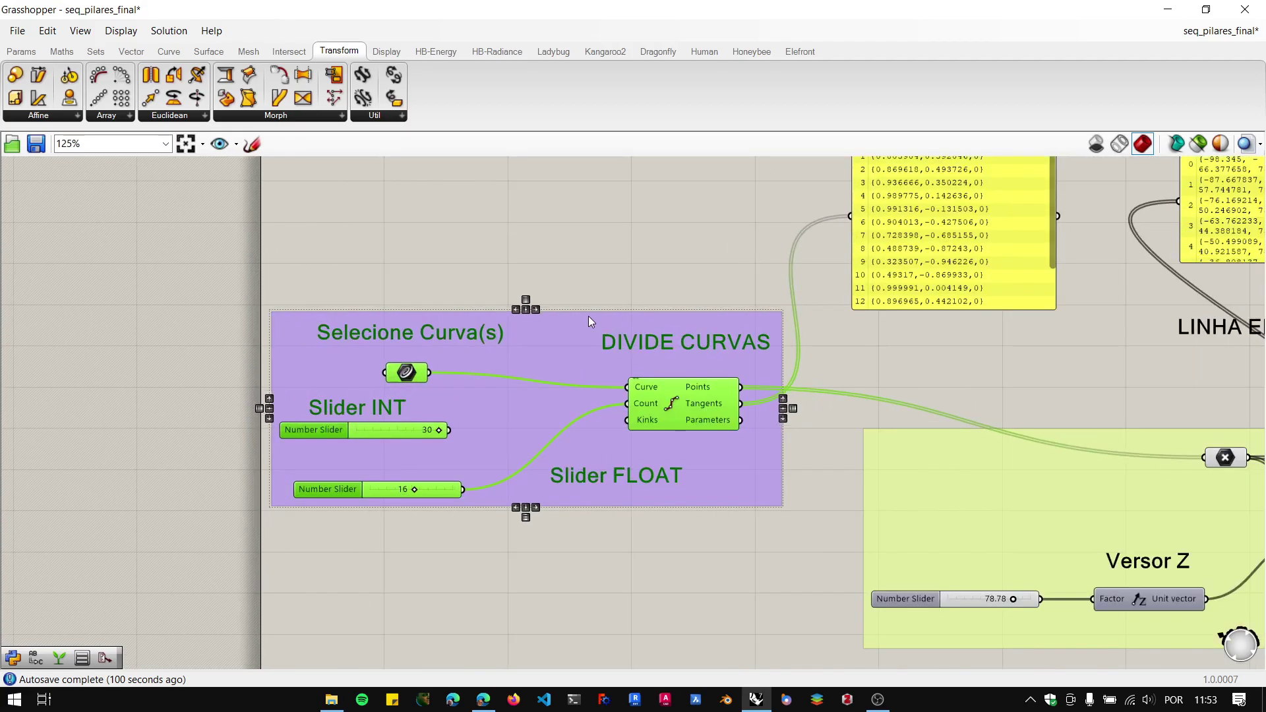
{"action": "right_click", "coordinate": [584, 318]}
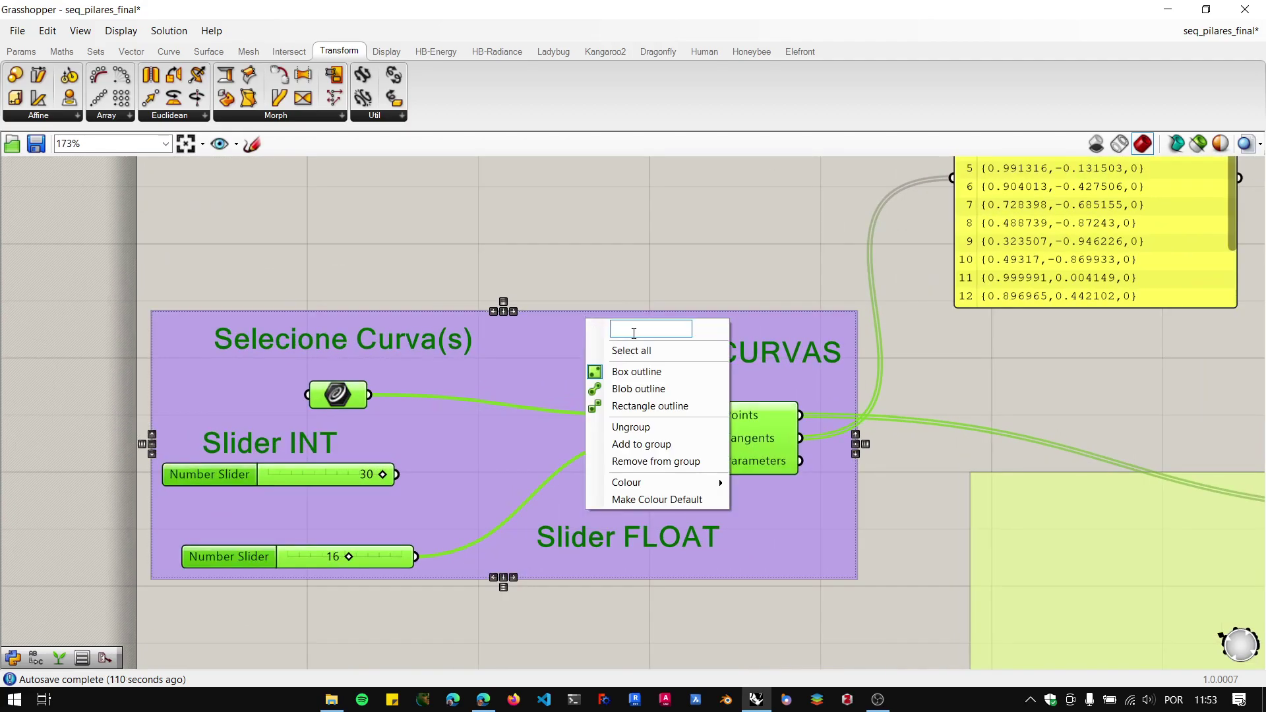
{"action": "type", "text": "Div Curva"}
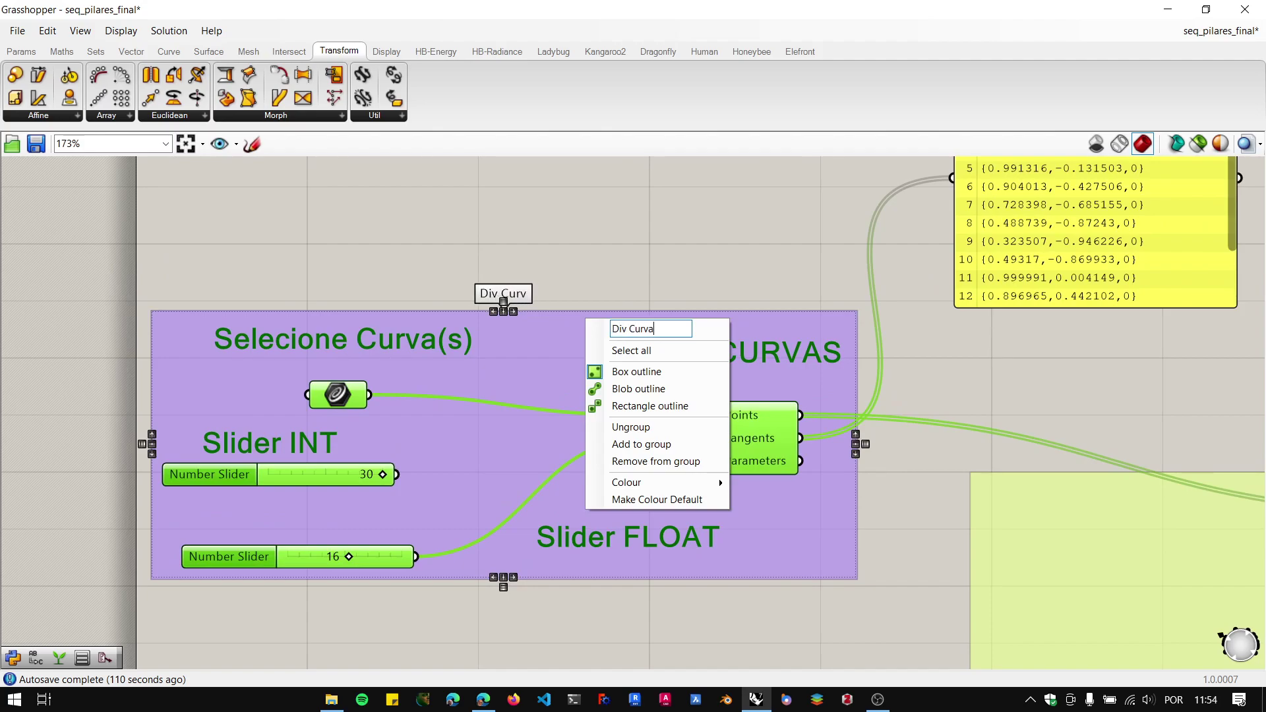
{"action": "key", "text": "Return"}
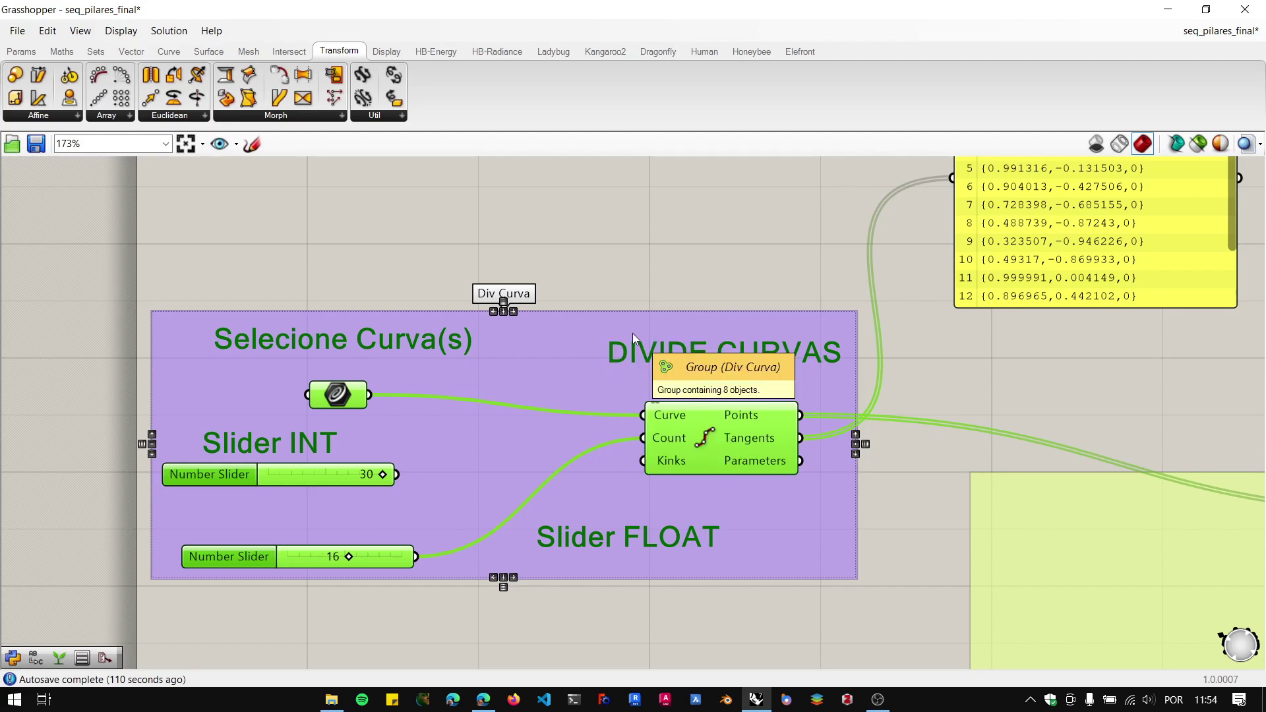
Move the panel fed by MOVE OBJETOS's Geometry output to the right, placing it above and beyond the Line component.
{"action": "scroll", "coordinate": [593, 334], "scroll_direction": "down", "scroll_amount": 3}
{"action": "scroll", "coordinate": [635, 409], "scroll_direction": "down", "scroll_amount": 3}
{"action": "scroll", "coordinate": [948, 449], "scroll_direction": "up", "scroll_amount": 2}
{"action": "right_click_drag", "start_coordinate": [1000, 451], "coordinate": [891, 436]}
{"action": "right_click_drag", "start_coordinate": [827, 159], "coordinate": [812, 228]}
{"action": "scroll", "coordinate": [812, 216], "scroll_direction": "up", "scroll_amount": 1}
{"action": "left_click_drag", "start_coordinate": [808, 248], "coordinate": [1181, 323]}
{"action": "scroll", "coordinate": [860, 356], "scroll_direction": "down", "scroll_amount": 3}
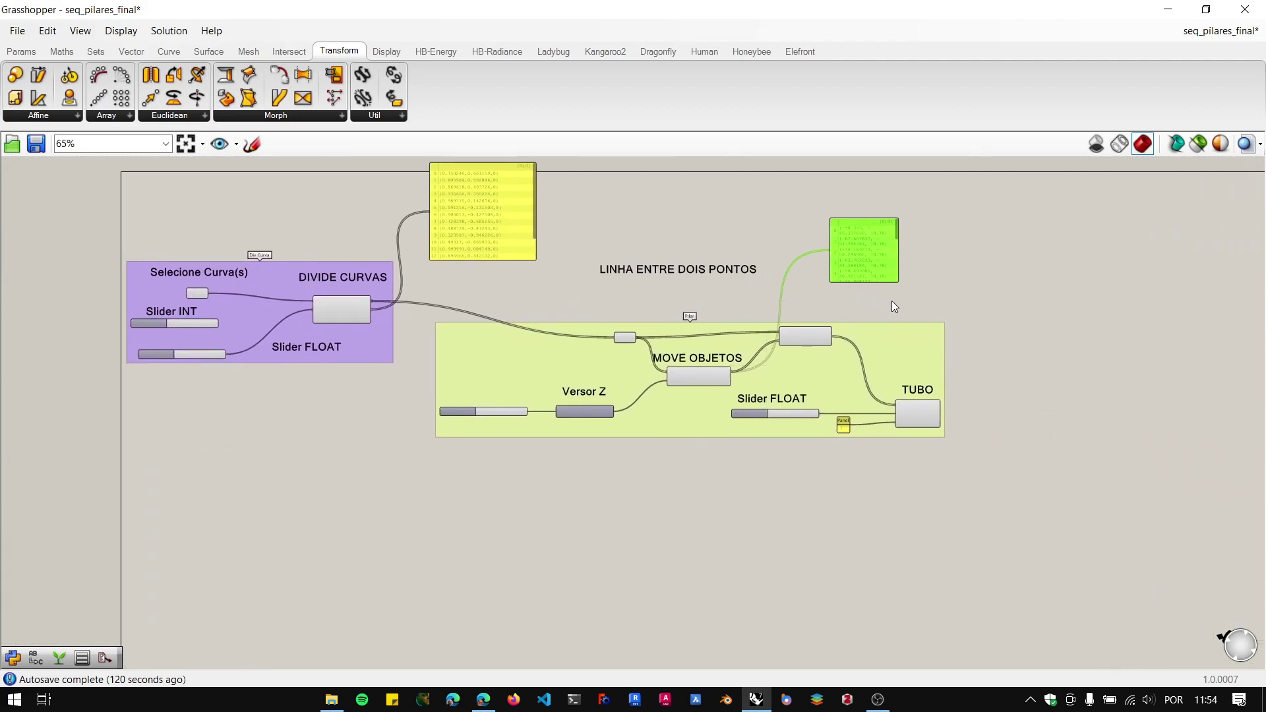
{"action": "scroll", "coordinate": [891, 300], "scroll_direction": "up", "scroll_amount": 3}
{"action": "right_click_drag", "start_coordinate": [982, 331], "coordinate": [1002, 339]}
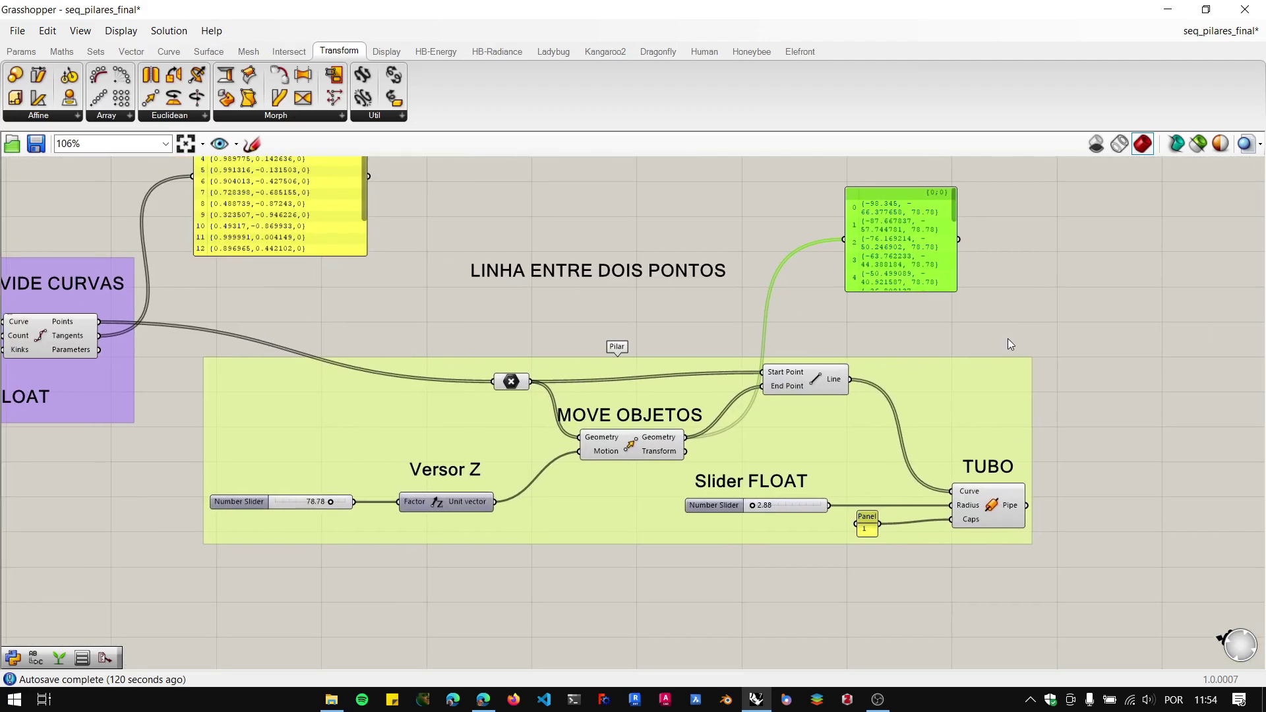
{"action": "left_click", "coordinate": [1108, 455]}
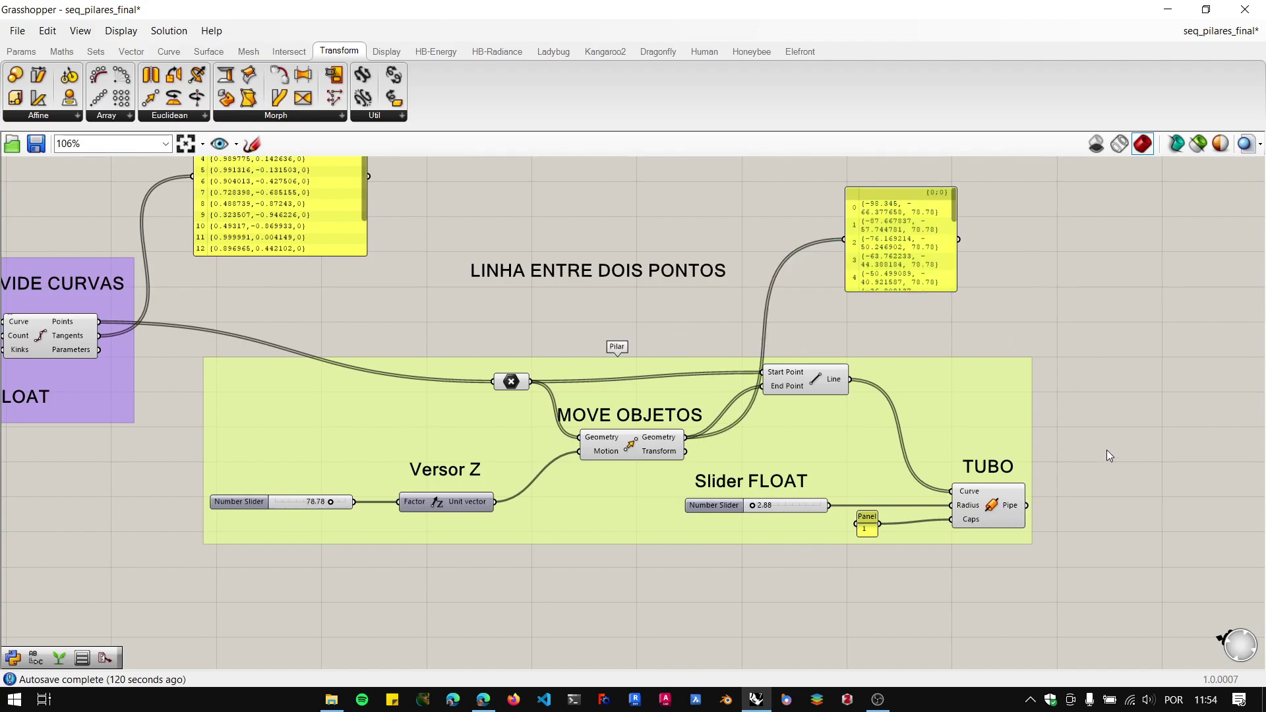
Add a Panel to the right of TUBO fed by its Pipe output, and stretch the panel downward to make it taller.
{"action": "double_click", "coordinate": [1109, 455]}
{"action": "type", "text": "//"}
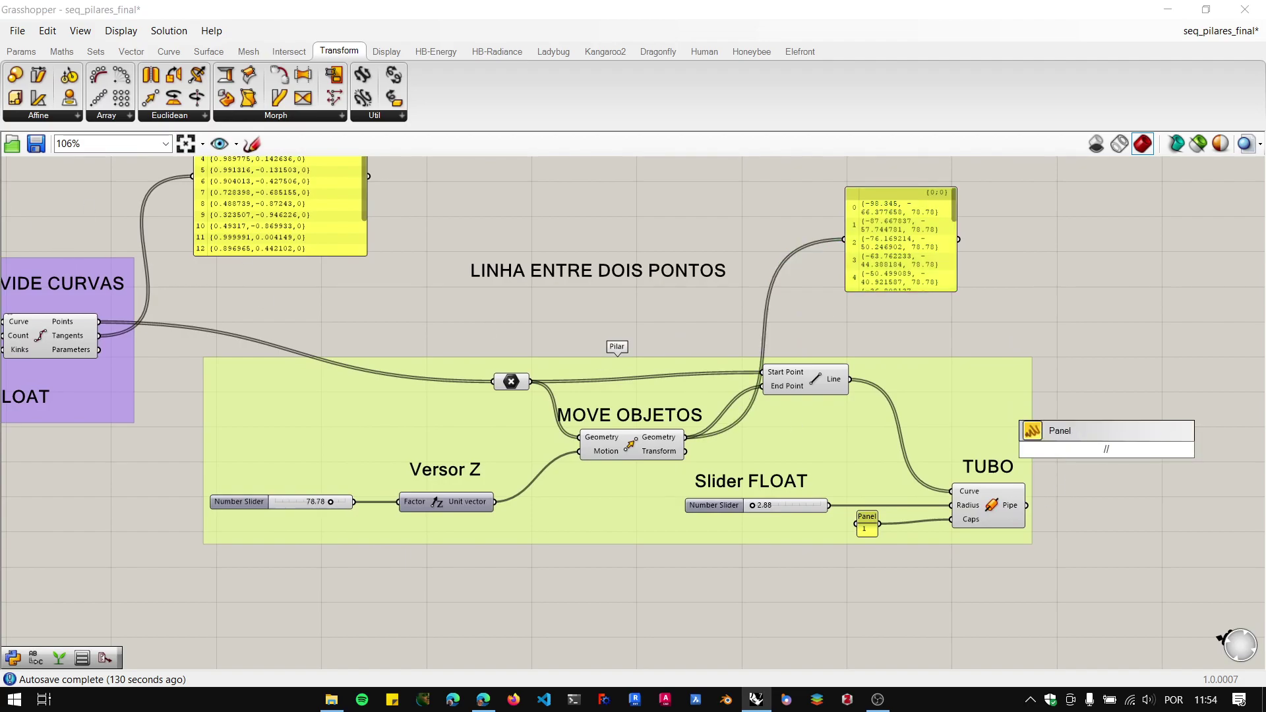
{"action": "key", "text": "Return"}
{"action": "scroll", "coordinate": [1055, 534], "scroll_direction": "up", "scroll_amount": 3}
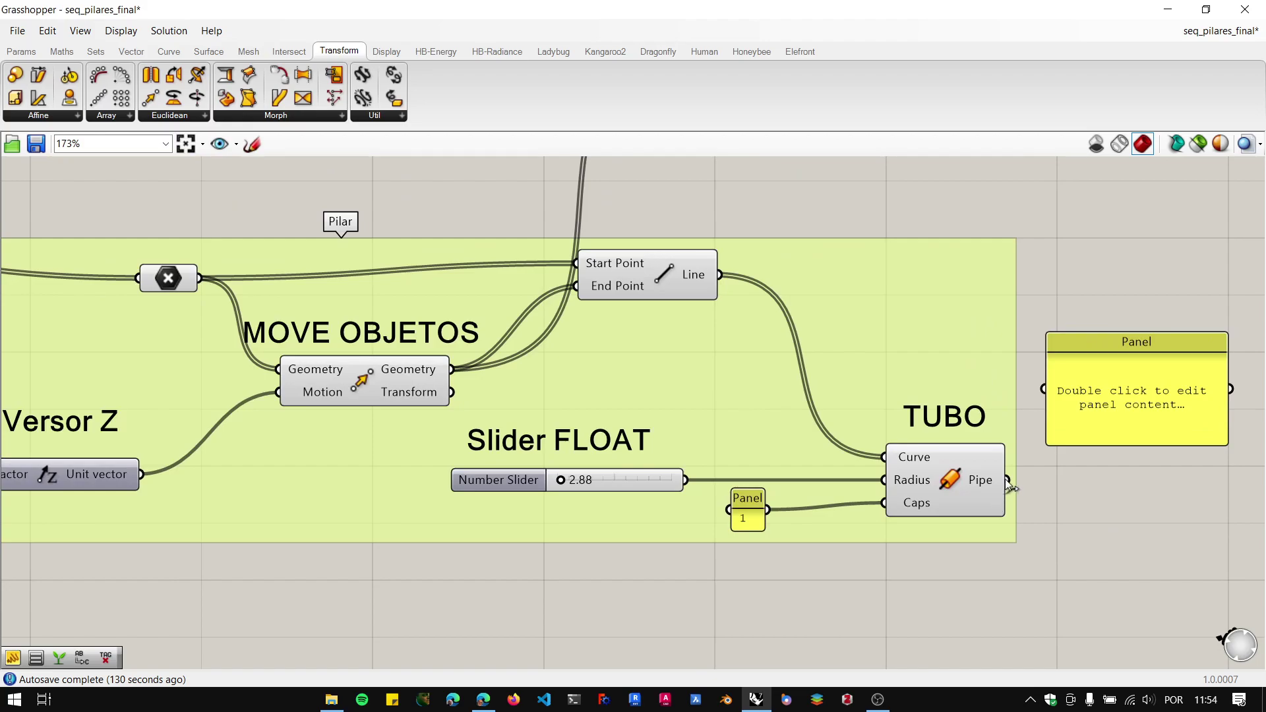
{"action": "left_click_drag", "start_coordinate": [1007, 479], "coordinate": [1043, 389]}
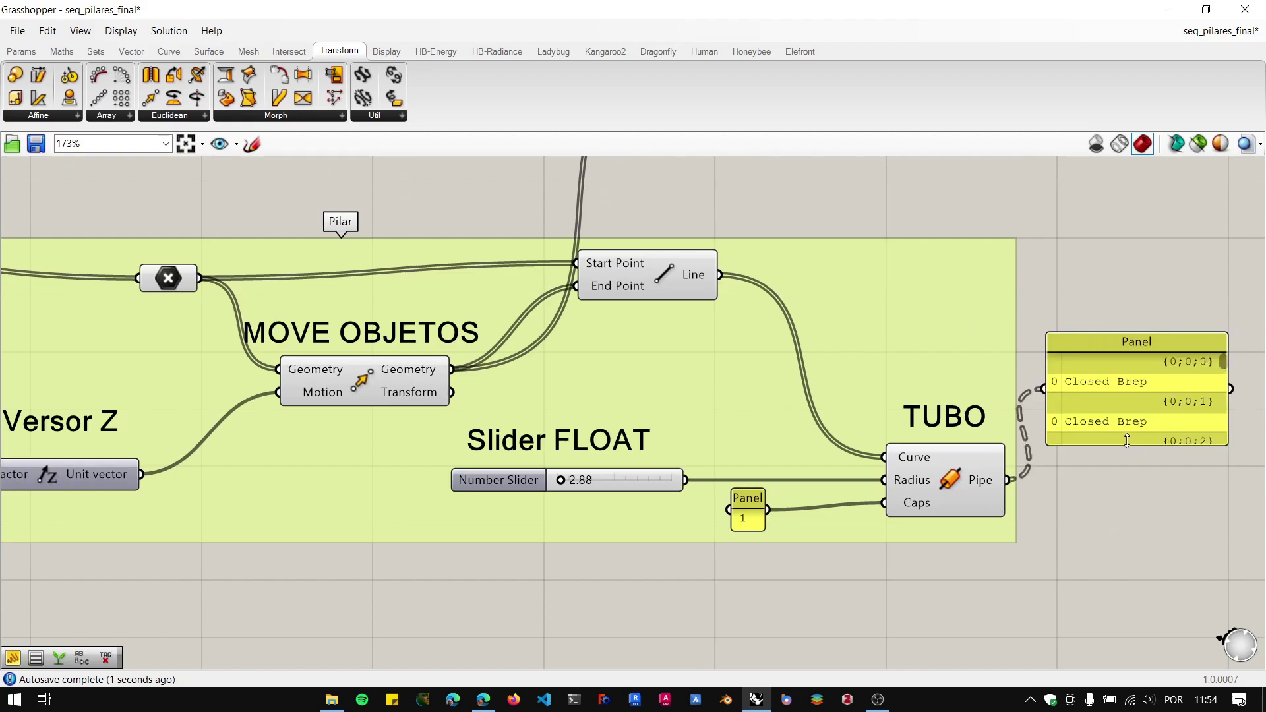
{"action": "left_click_drag", "start_coordinate": [1127, 441], "coordinate": [1129, 663]}
Examine the Pipe output panel, the Div Curva and Pilar groups, and the panel listing the tangents from DIVIDE CURVAS.
{"action": "scroll", "coordinate": [1129, 421], "scroll_direction": "up", "scroll_amount": 4}
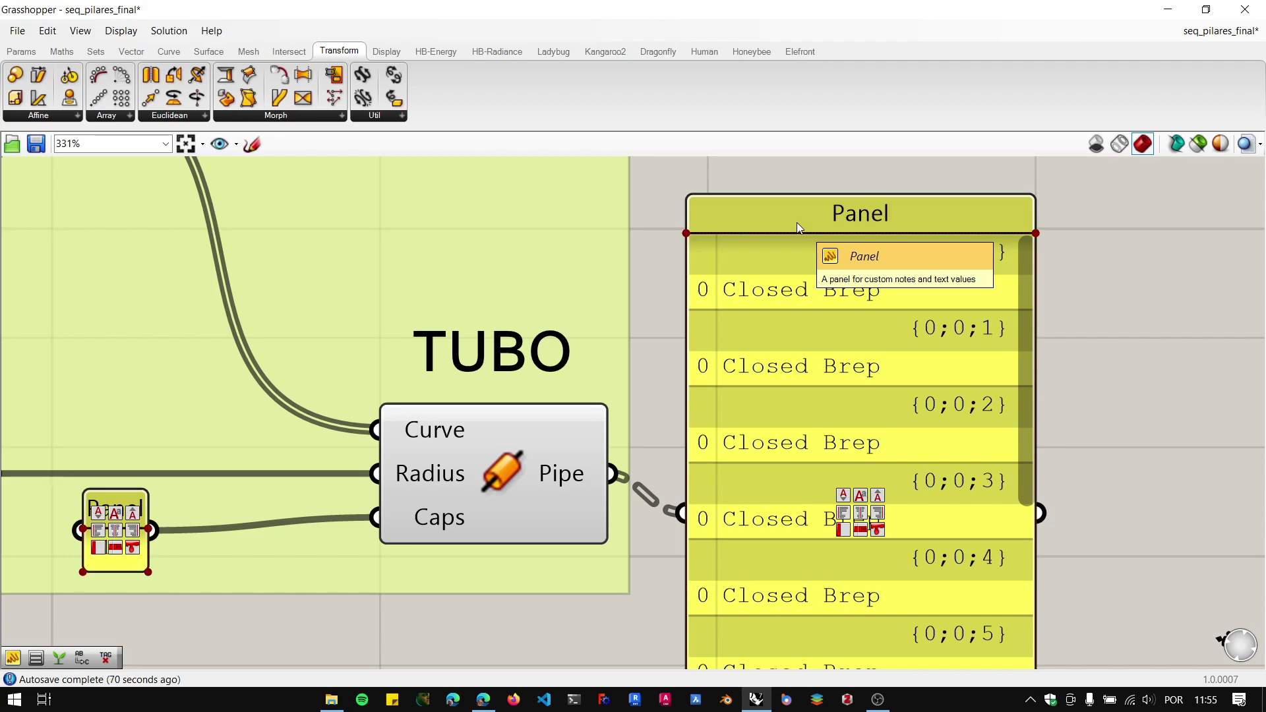
{"action": "scroll", "coordinate": [679, 328], "scroll_direction": "down", "scroll_amount": 5}
{"action": "right_click_drag", "start_coordinate": [672, 385], "coordinate": [750, 439]}
{"action": "scroll", "coordinate": [422, 306], "scroll_direction": "down", "scroll_amount": 1}
{"action": "scroll", "coordinate": [393, 292], "scroll_direction": "up", "scroll_amount": 2}
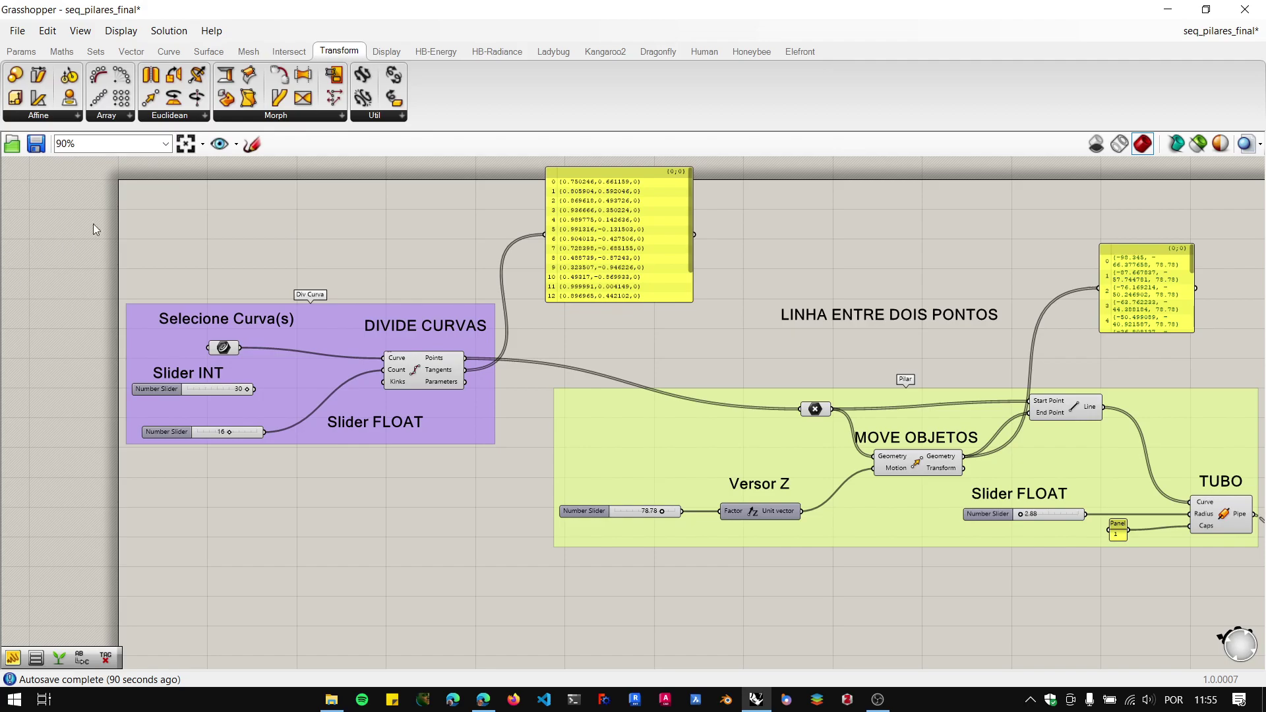
{"action": "scroll", "coordinate": [568, 170], "scroll_direction": "up", "scroll_amount": 5}
{"action": "scroll", "coordinate": [561, 196], "scroll_direction": "up", "scroll_amount": 1}
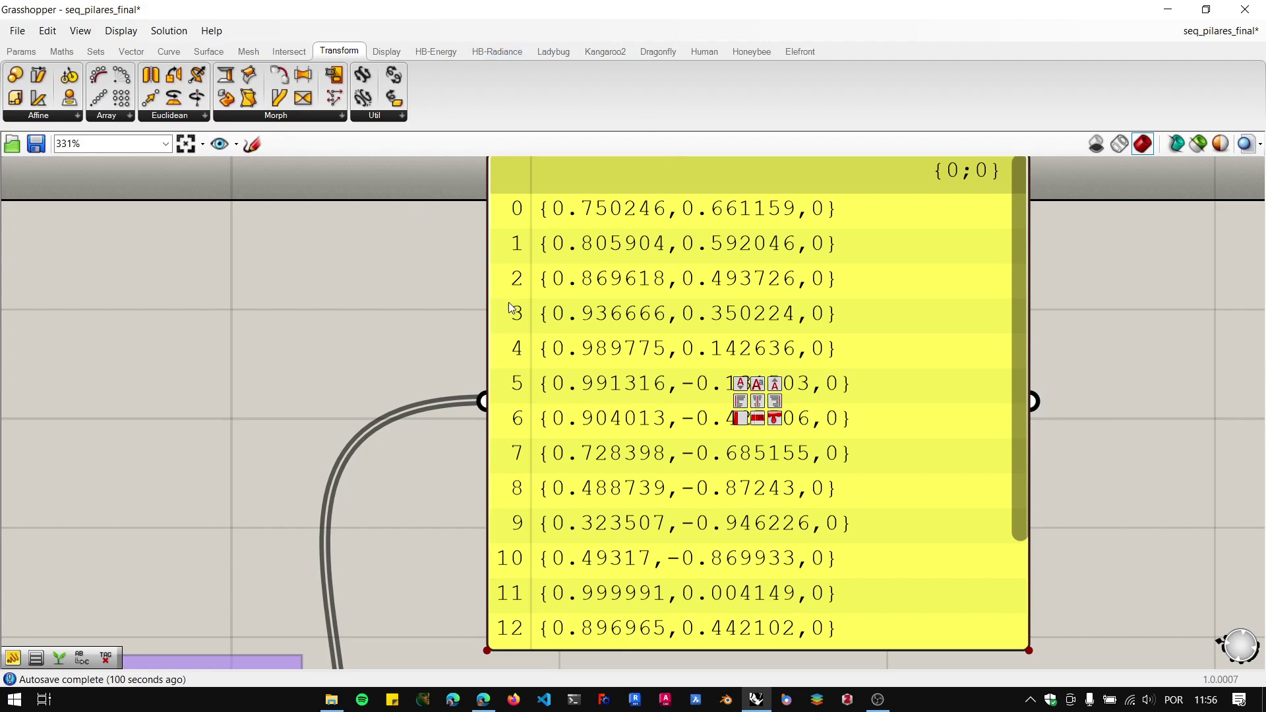
{"action": "scroll", "coordinate": [521, 307], "scroll_direction": "down", "scroll_amount": 8}
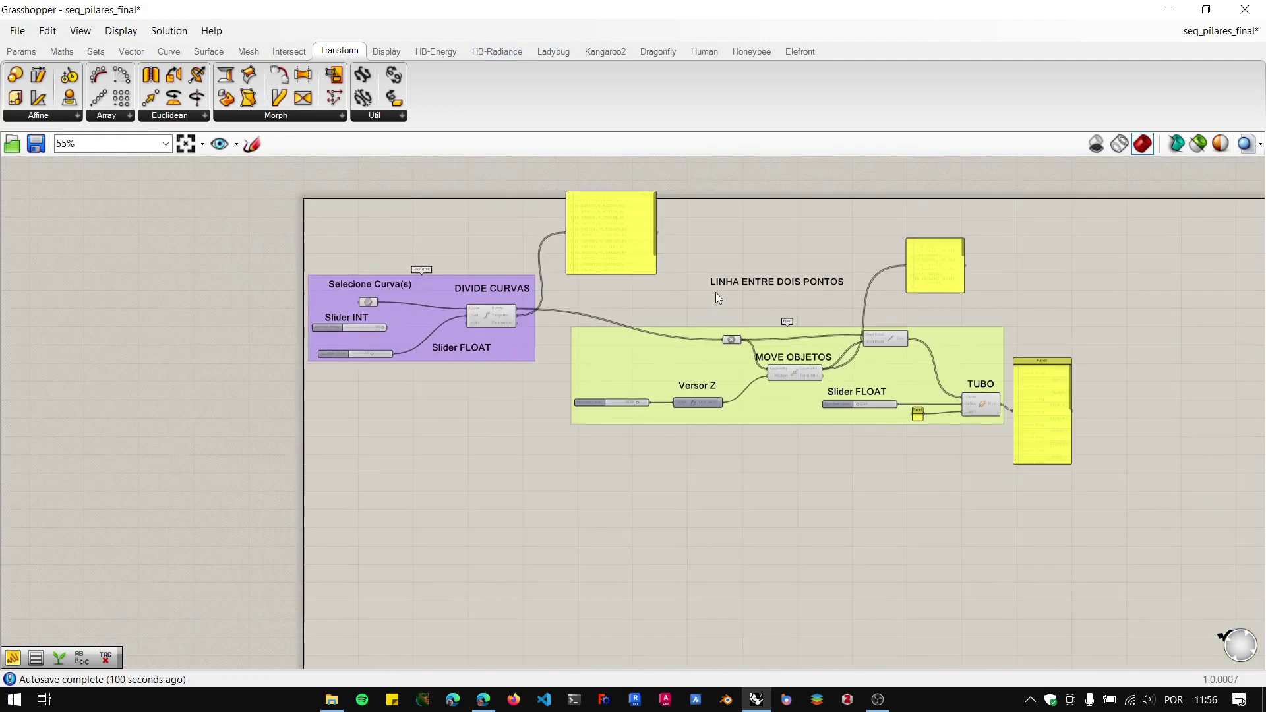
{"action": "right_click", "coordinate": [716, 291]}
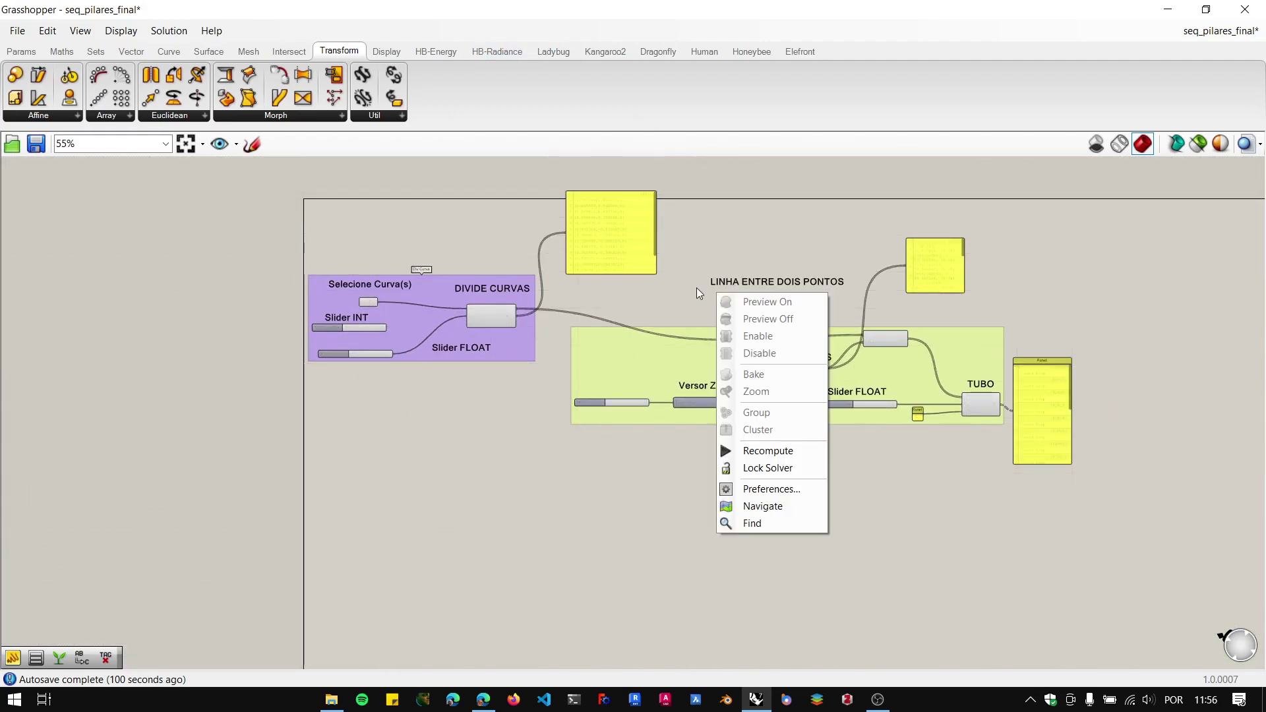
{"action": "scroll", "coordinate": [678, 284], "scroll_direction": "up", "scroll_amount": 2}
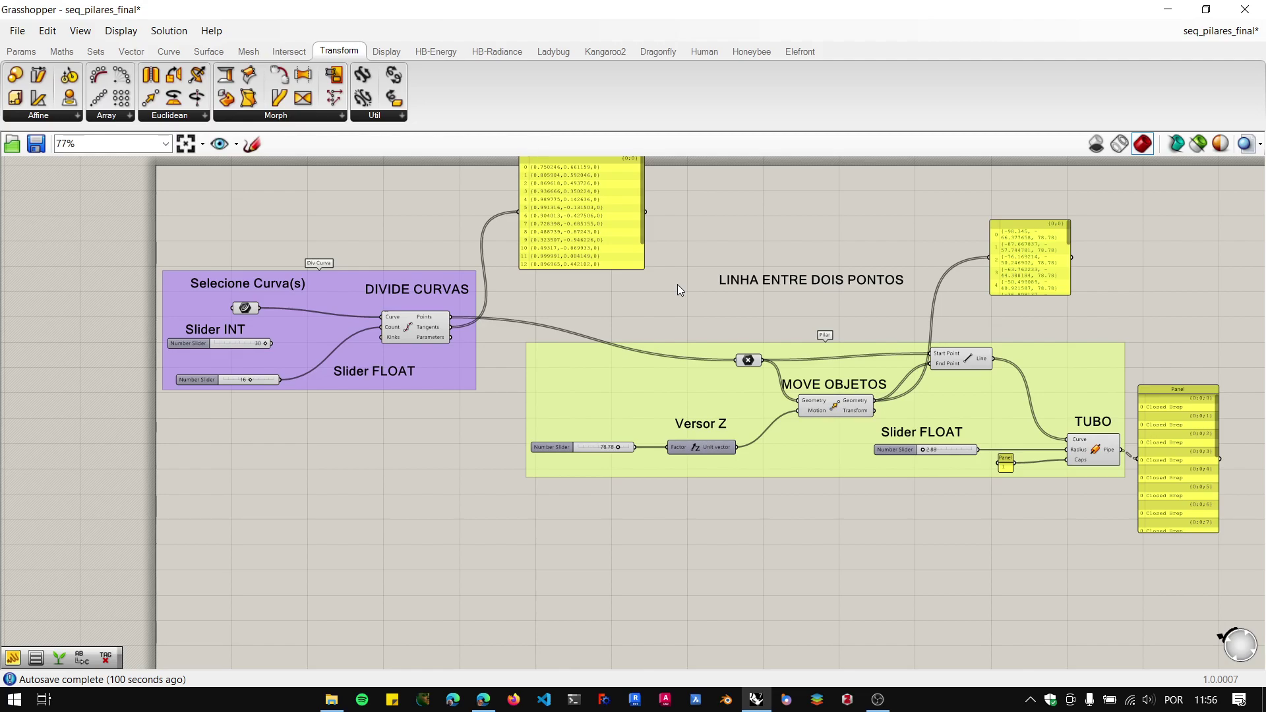
{"action": "scroll", "coordinate": [287, 587], "scroll_direction": "down", "scroll_amount": 4}
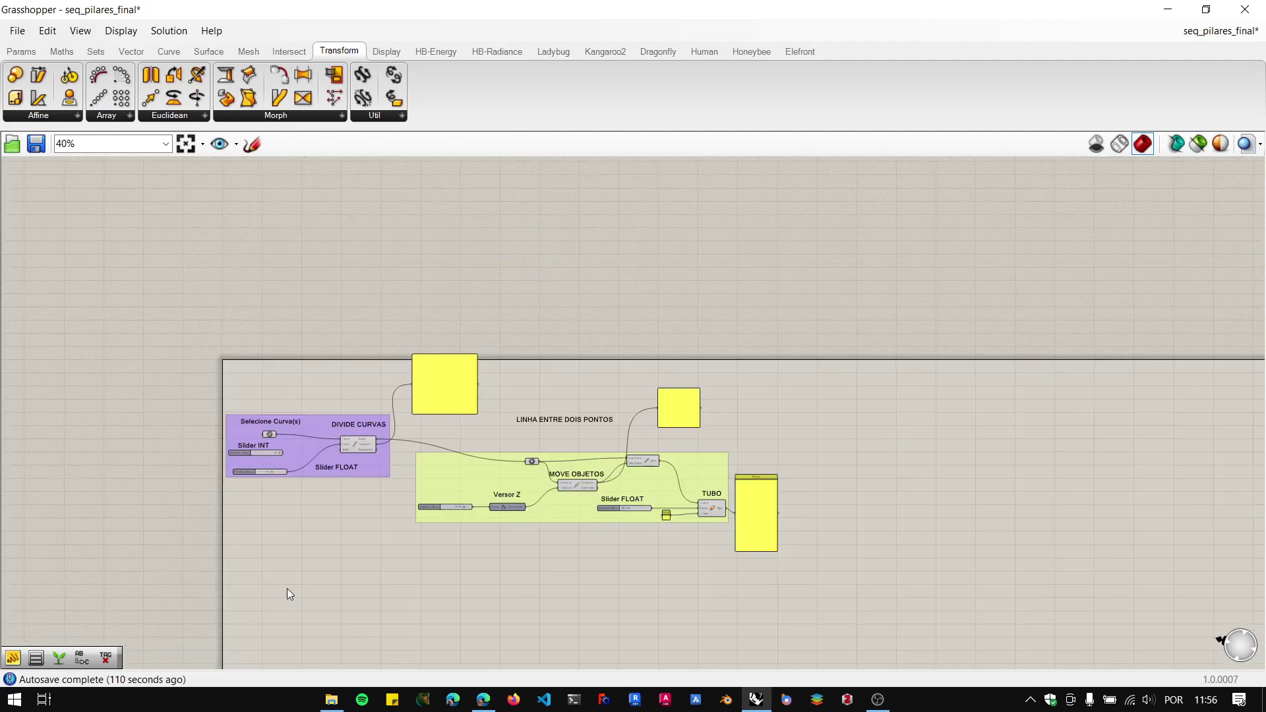
{"action": "scroll", "coordinate": [448, 455], "scroll_direction": "up", "scroll_amount": 4}
{"action": "right_click_drag", "start_coordinate": [491, 414], "coordinate": [551, 384]}
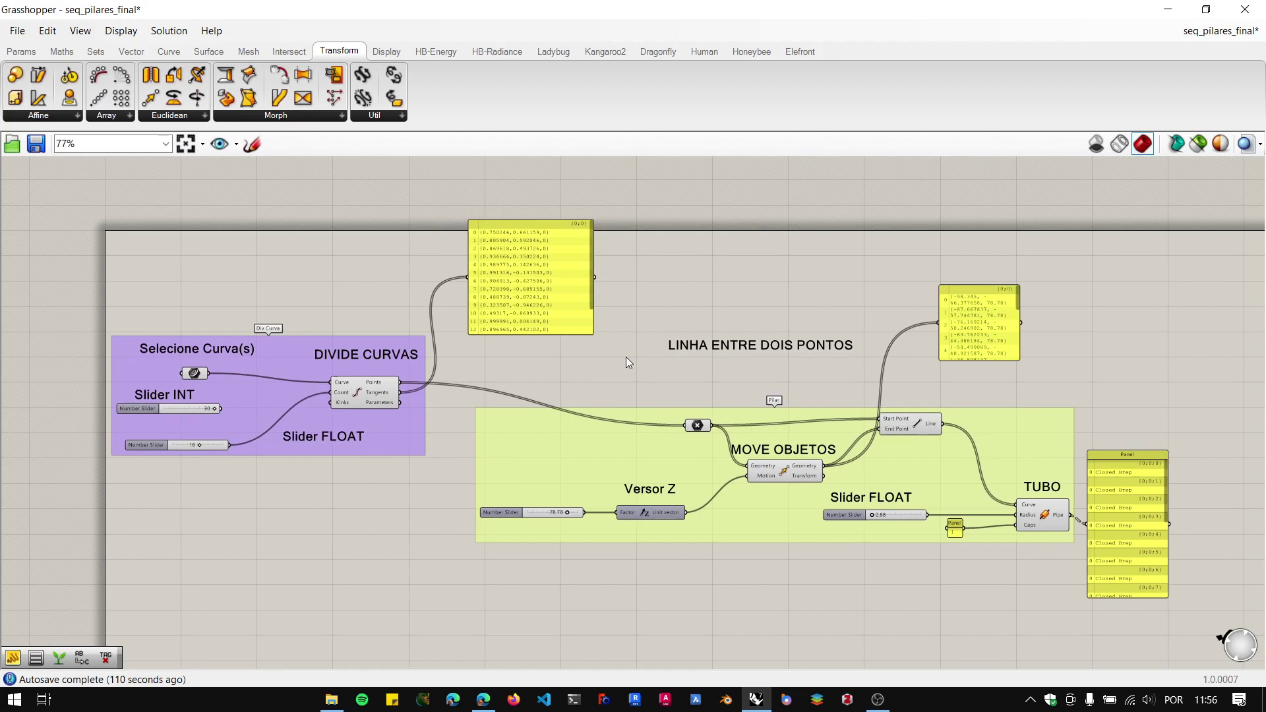
{"action": "scroll", "coordinate": [584, 414], "scroll_direction": "down", "scroll_amount": 3}
{"action": "scroll", "coordinate": [655, 389], "scroll_direction": "up", "scroll_amount": 3}
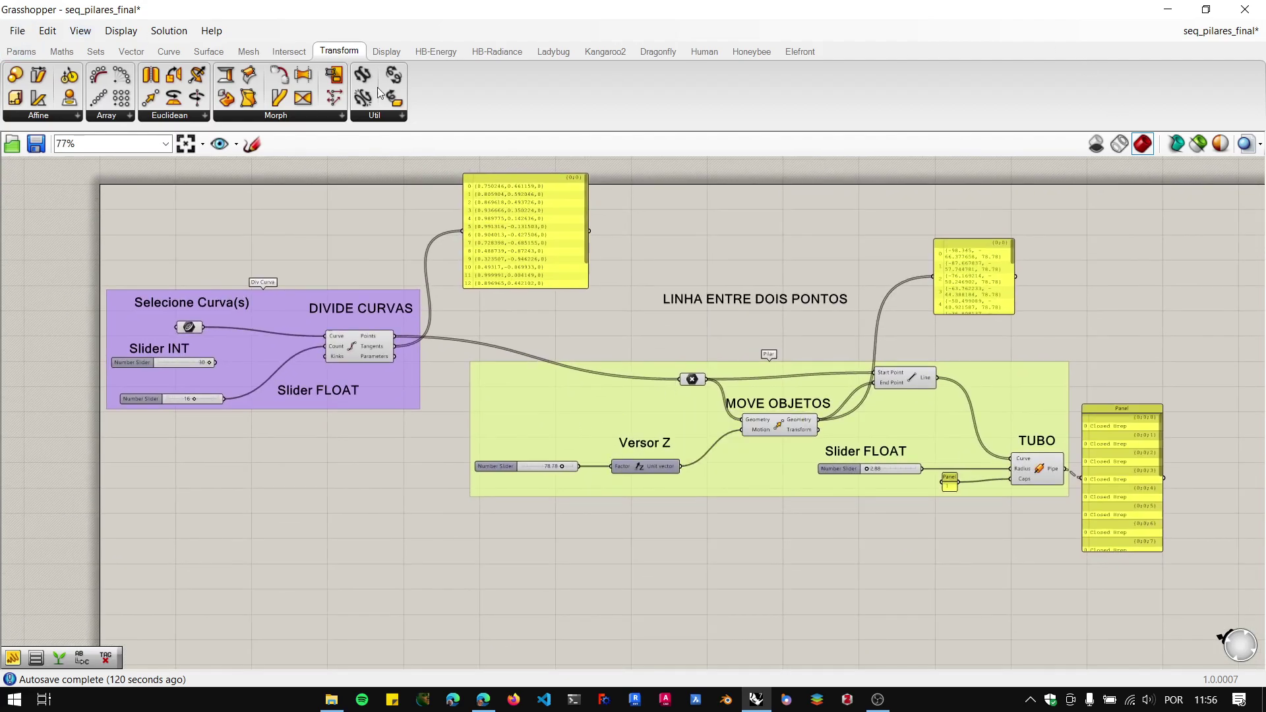
Save the finished seq_pilares_final definition and start a new empty Grasshopper document.
{"action": "left_click", "coordinate": [37, 144]}
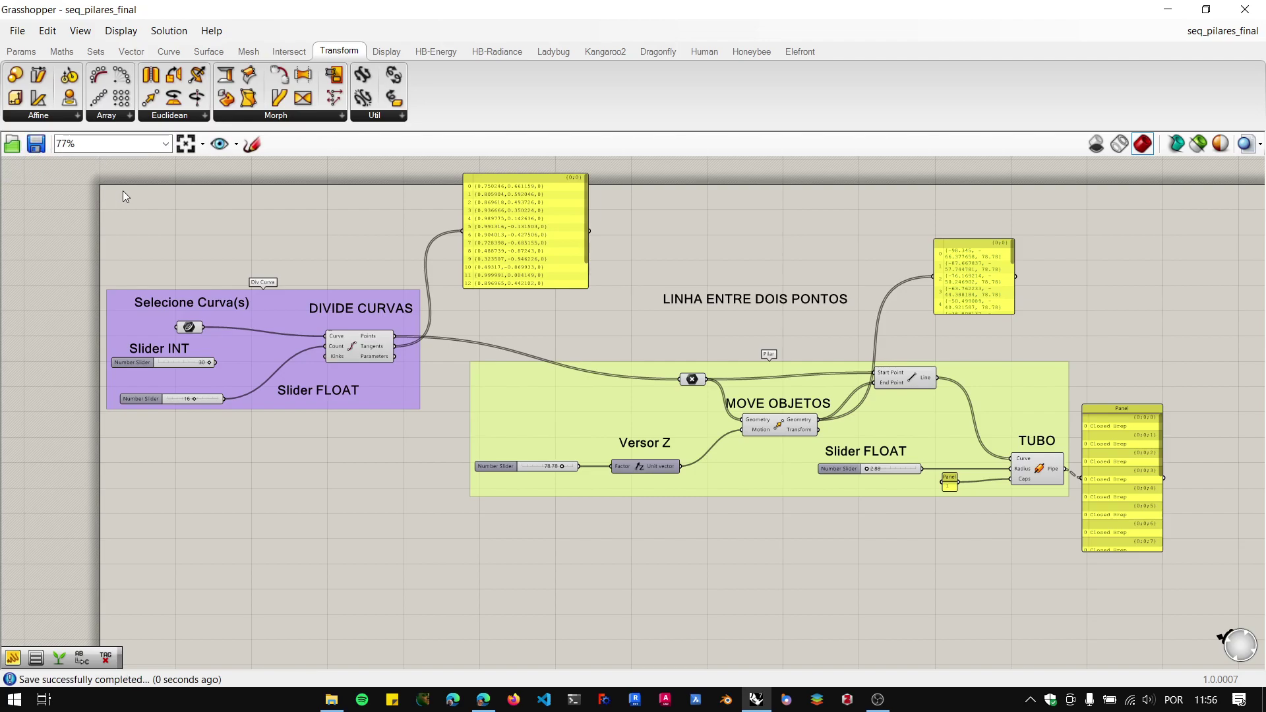
{"action": "left_click", "coordinate": [18, 31]}
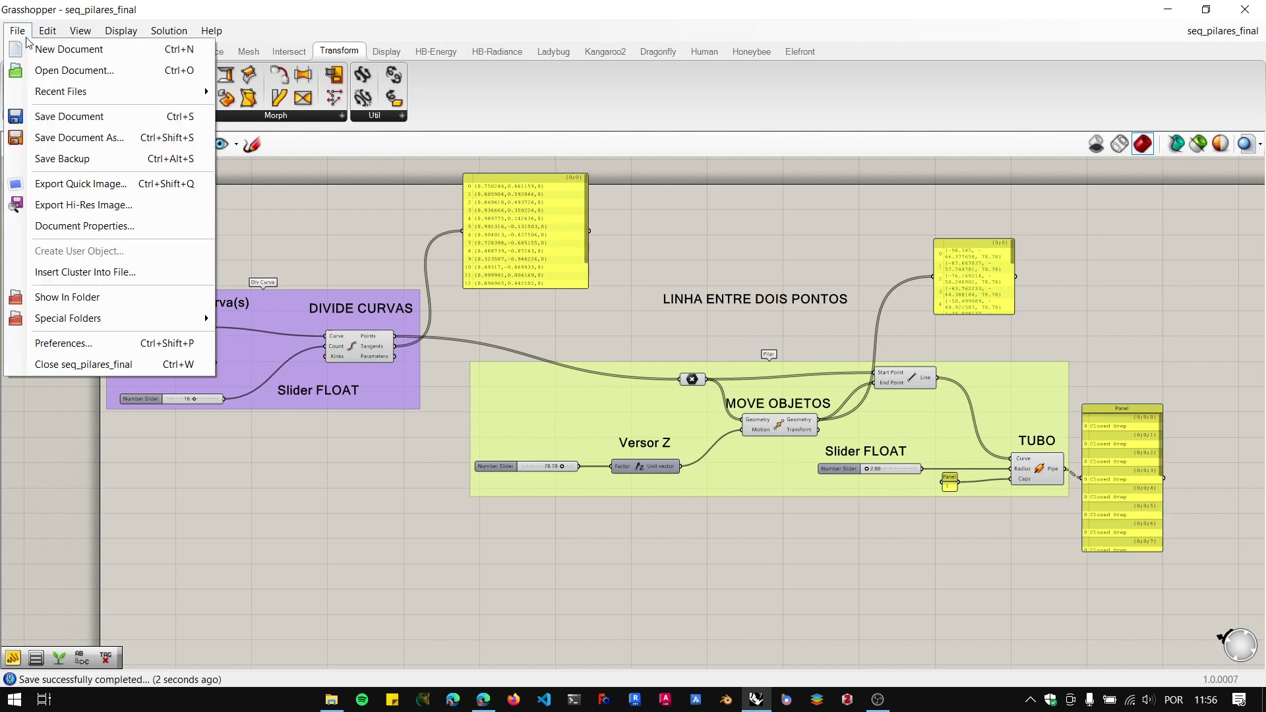
{"action": "left_click", "coordinate": [97, 52]}
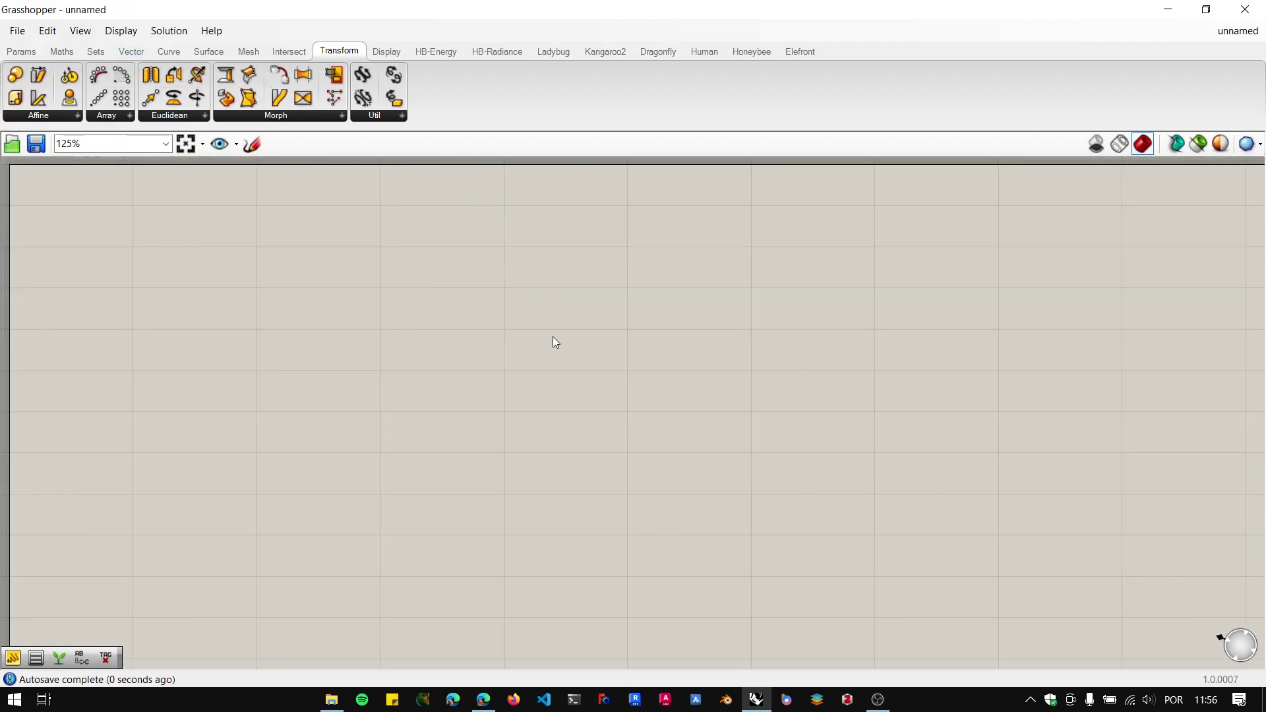
{"action": "left_click", "coordinate": [25, 53]}
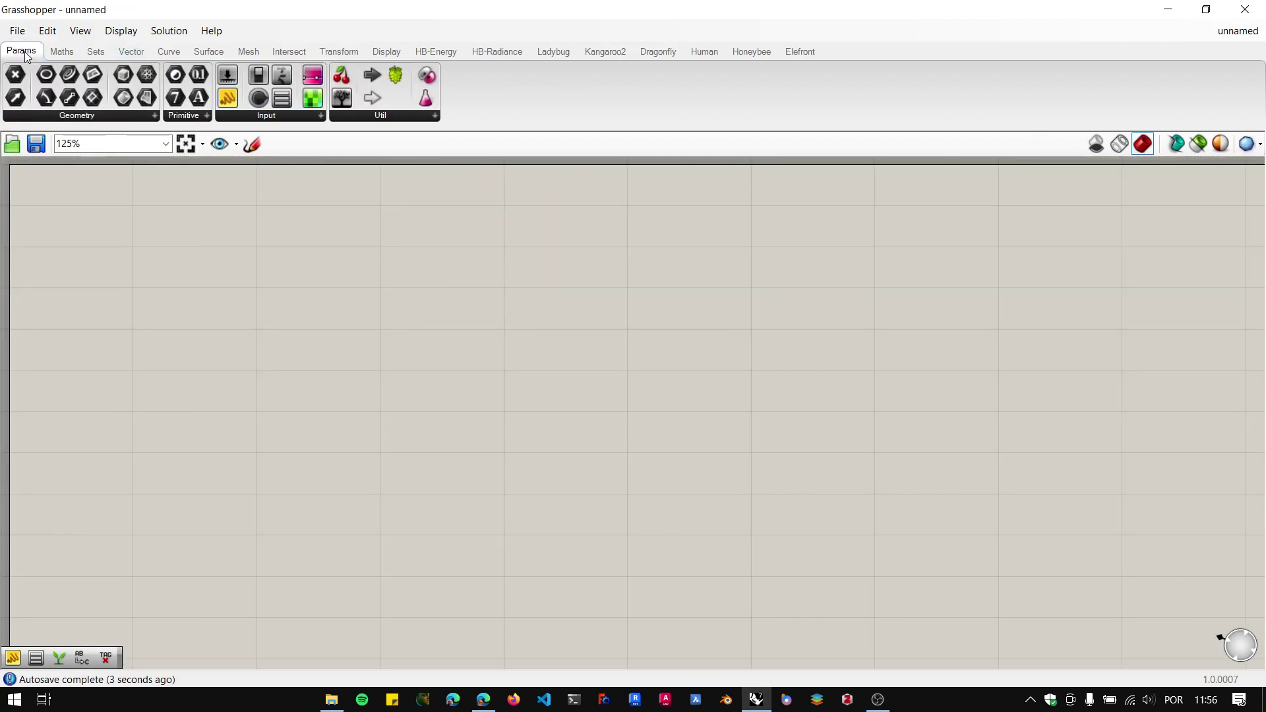
Switch to Rhino and delete the wavy curve that crosses the straight line.
{"action": "left_click", "coordinate": [1180, 12]}
{"action": "scroll", "coordinate": [580, 383], "scroll_direction": "up", "scroll_amount": 3}
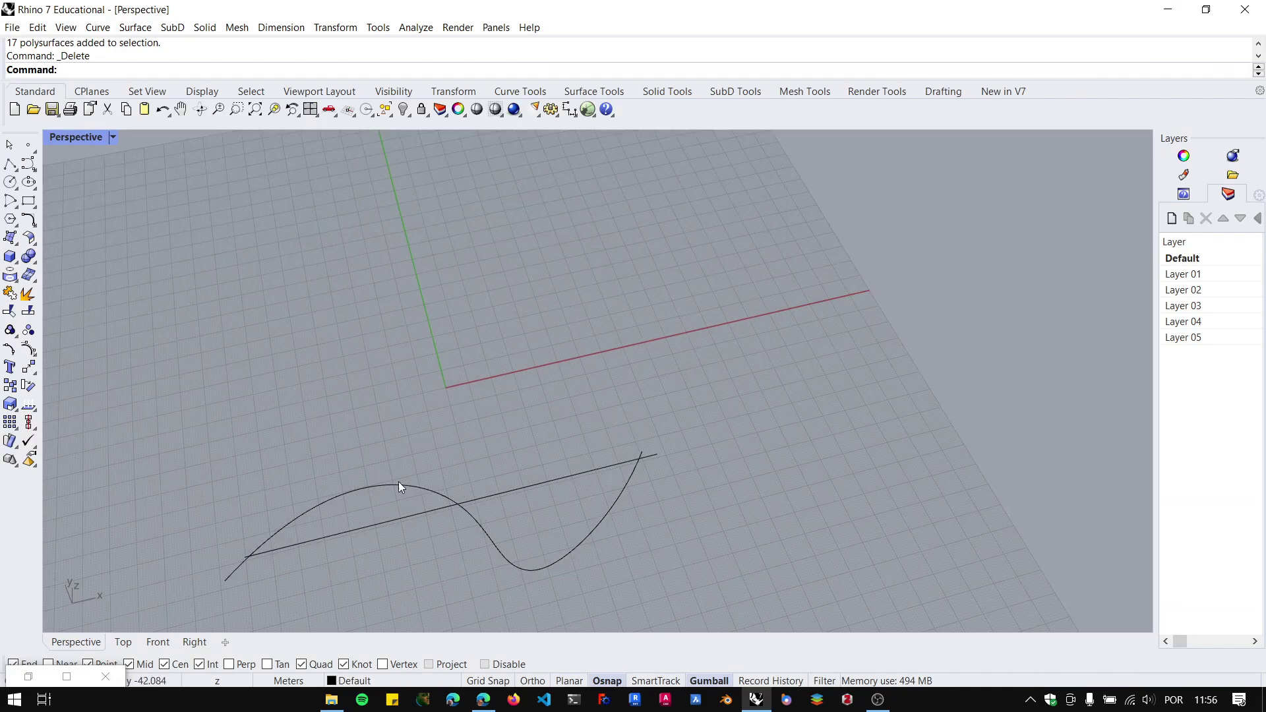
{"action": "left_click", "coordinate": [496, 509]}
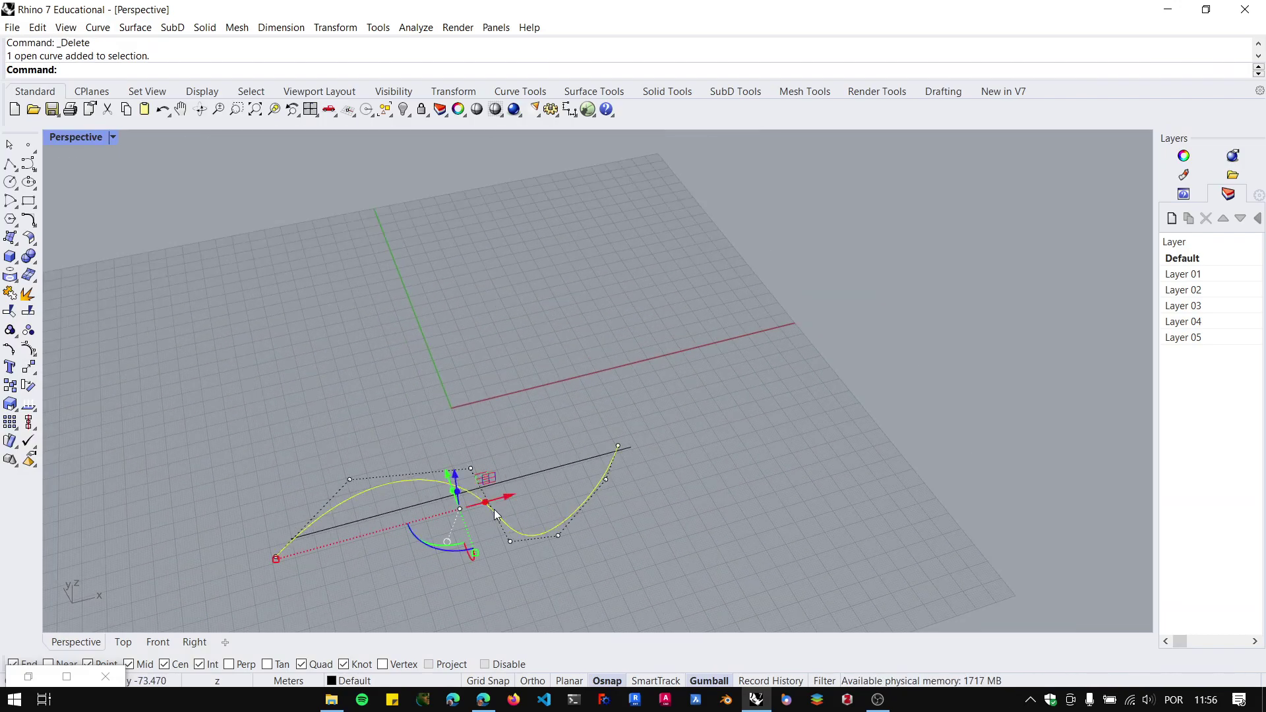
{"action": "key", "text": "Delete"}
Select the straight line in the perspective view.
{"action": "scroll", "coordinate": [361, 536], "scroll_direction": "up", "scroll_amount": 4}
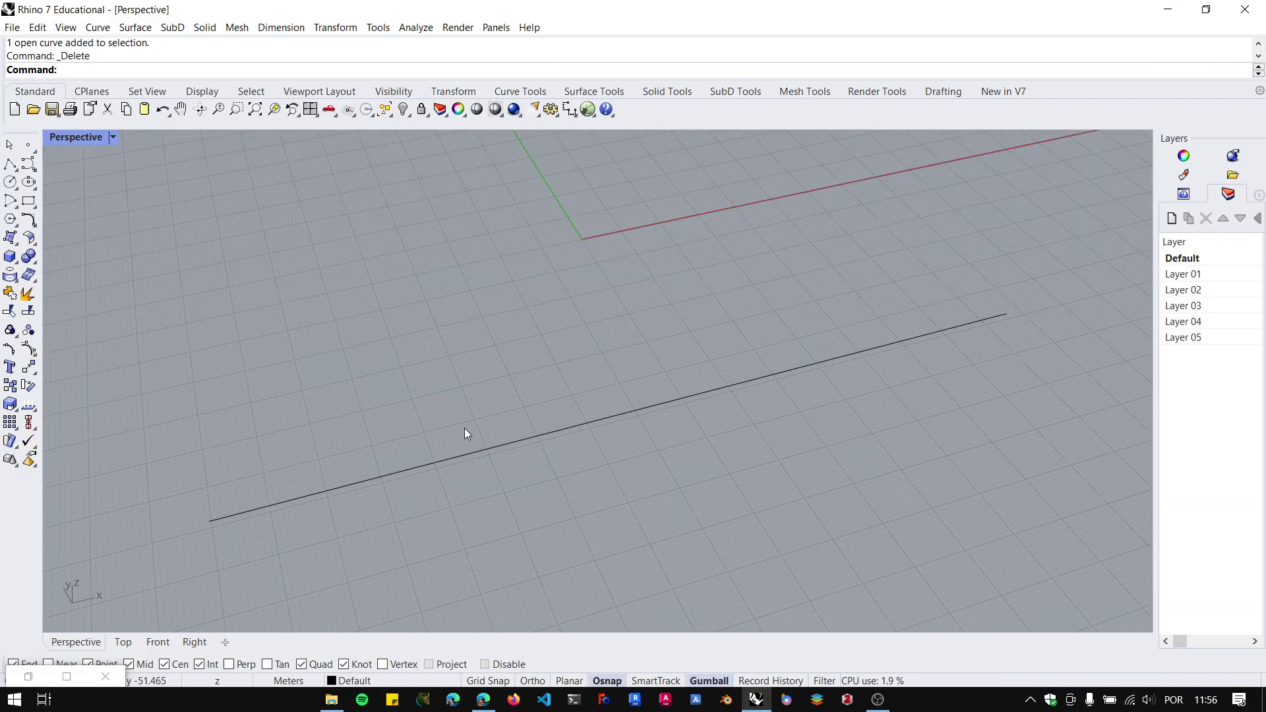
{"action": "left_click", "coordinate": [465, 453]}
{"action": "right_click_drag", "start_coordinate": [465, 454], "coordinate": [506, 337]}
{"action": "scroll", "coordinate": [501, 339], "scroll_direction": "up", "scroll_amount": 2}
{"action": "key", "text": "ctrl+1"}
{"action": "left_click", "coordinate": [509, 341]}
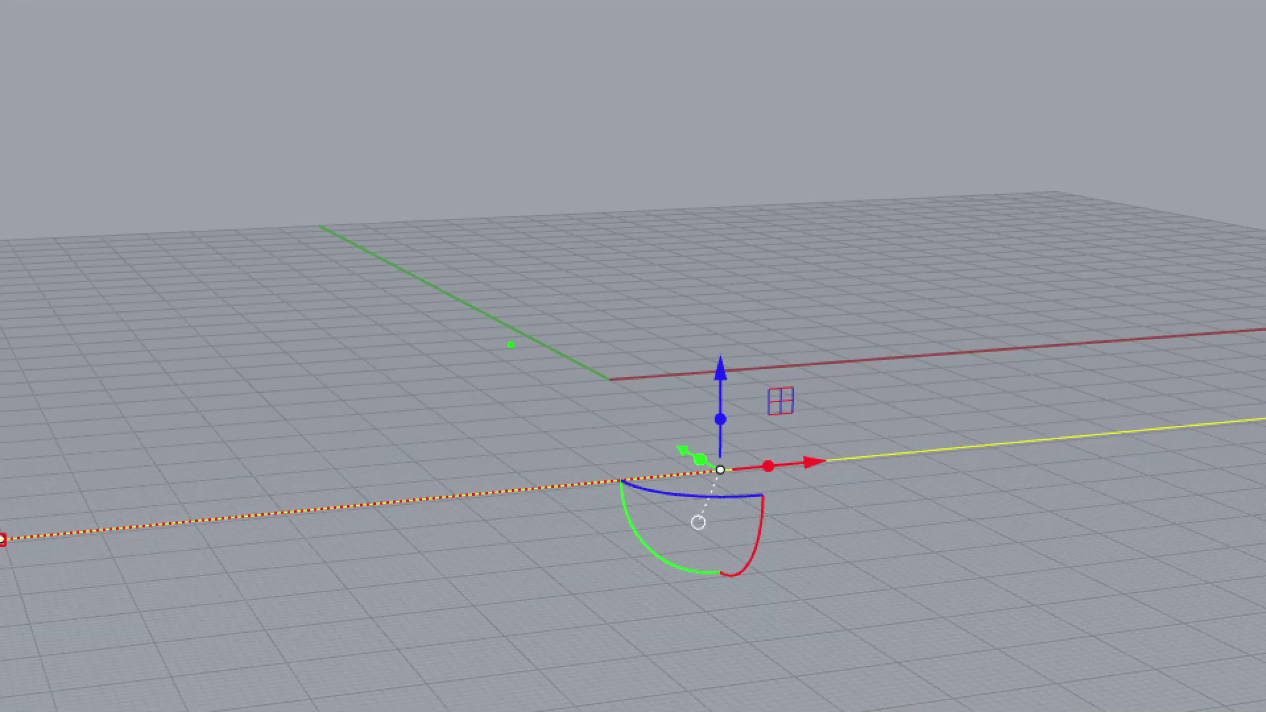
{"action": "mouse_move", "coordinate": [865, 454]}
{"action": "left_mouse_down"}
{"action": "mouse_move", "coordinate": [871, 356]}
{"action": "mouse_move", "coordinate": [903, 357]}
{"action": "left_mouse_up"}
{"action": "key", "text": "Escape"}
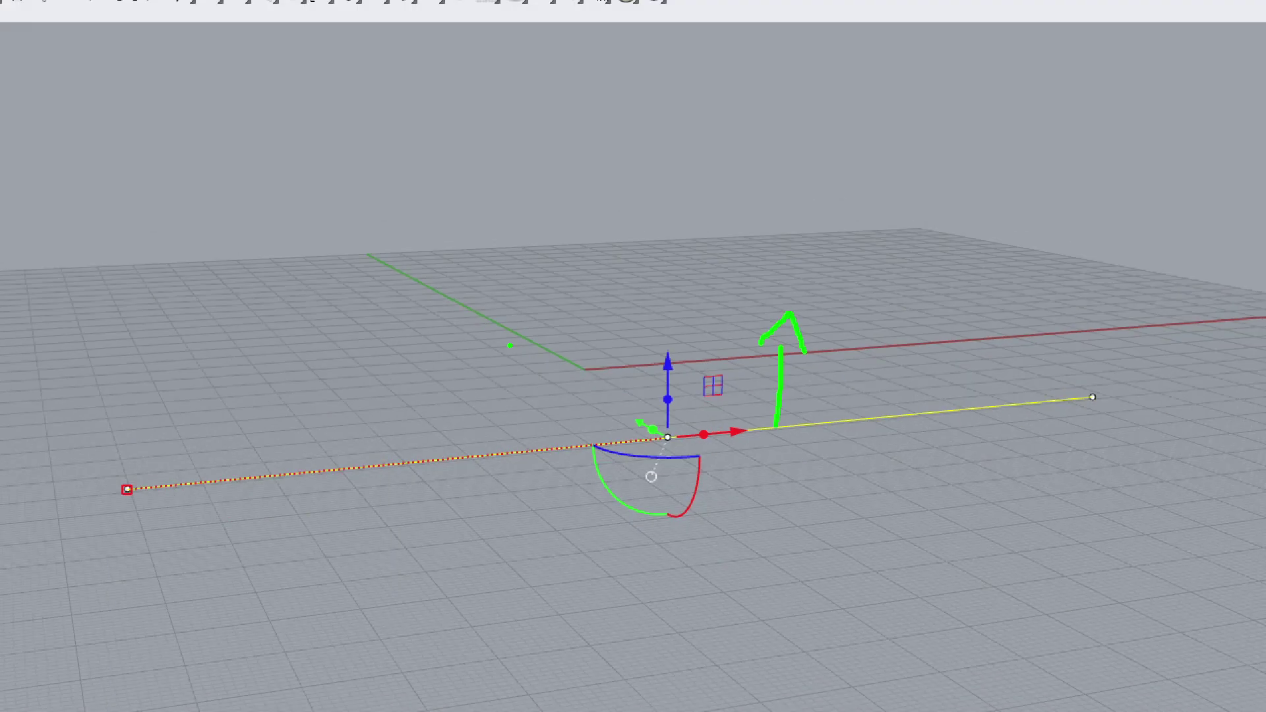
{"action": "mouse_move", "coordinate": [119, 404]}
{"action": "left_mouse_down"}
{"action": "mouse_move", "coordinate": [1154, 327]}
{"action": "mouse_move", "coordinate": [1135, 380]}
{"action": "mouse_move", "coordinate": [1156, 395]}
{"action": "left_mouse_up"}
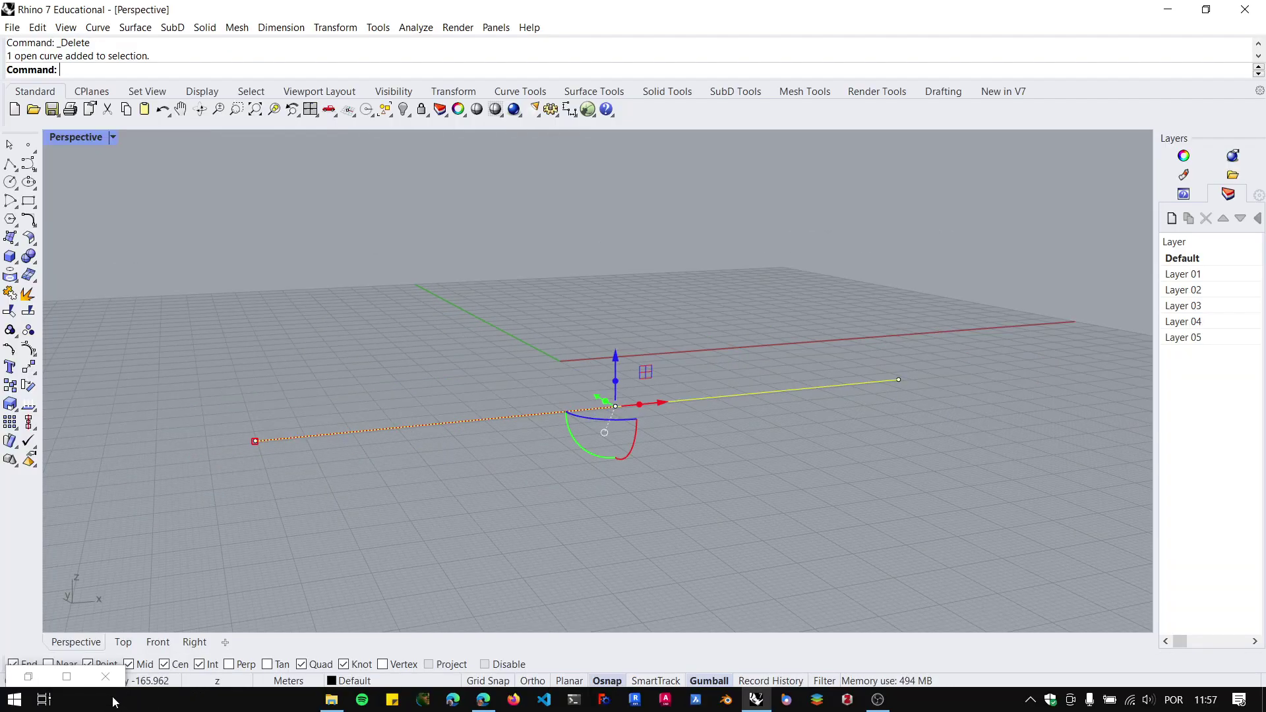
Bring Grasshopper back beside the Rhino viewport and place a Curve parameter on the empty canvas.
{"action": "left_click", "coordinate": [68, 673]}
{"action": "left_click_drag", "start_coordinate": [879, 15], "coordinate": [1066, 30]}
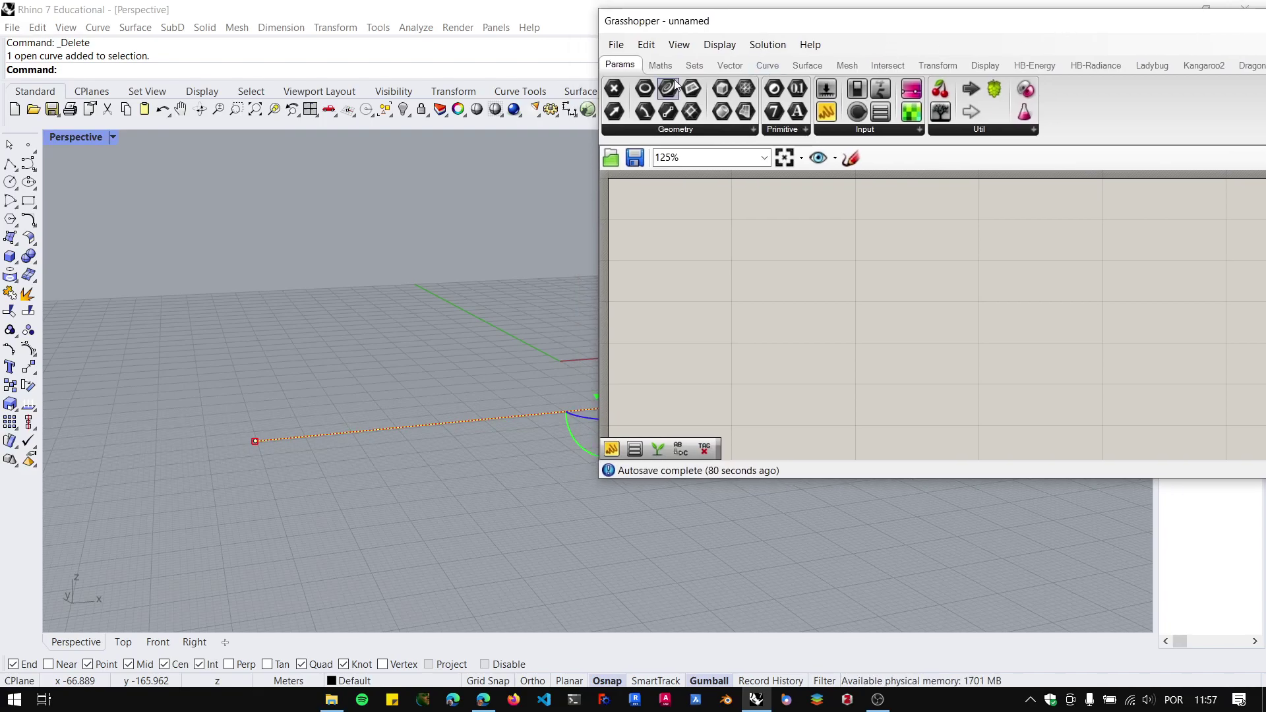
{"action": "left_click", "coordinate": [754, 129]}
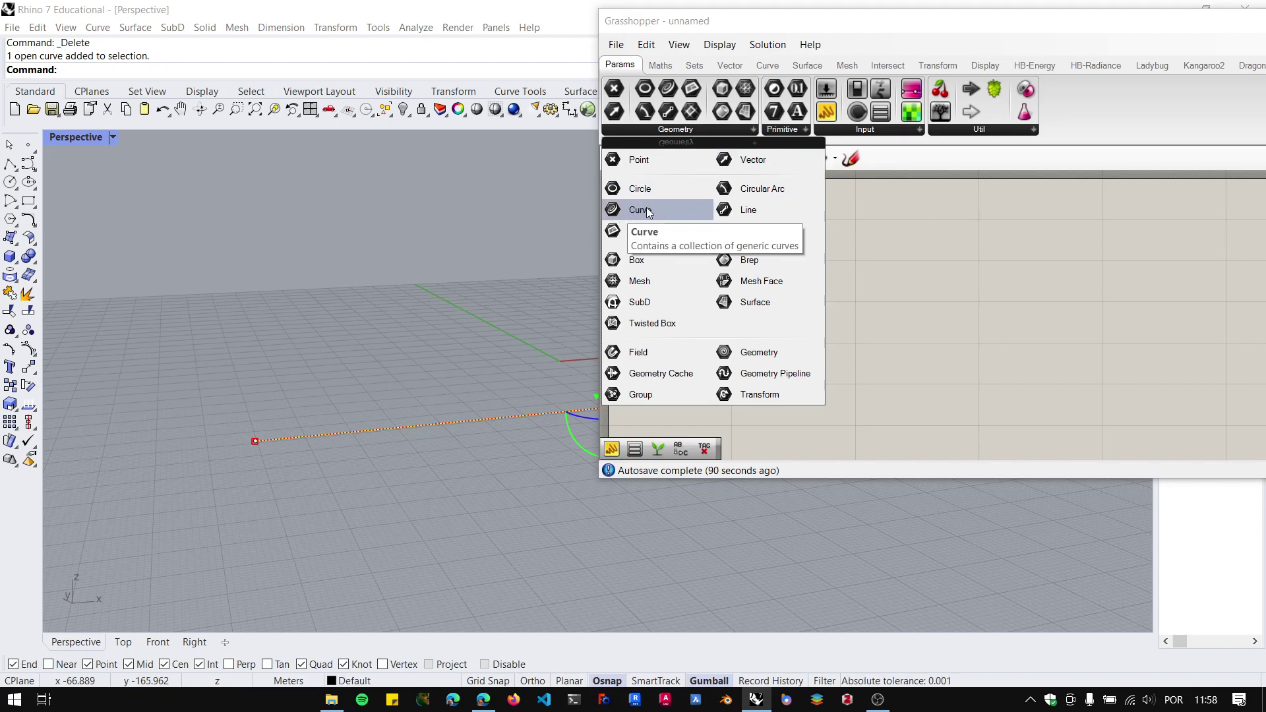
{"action": "left_click_drag", "start_coordinate": [649, 211], "coordinate": [759, 263]}
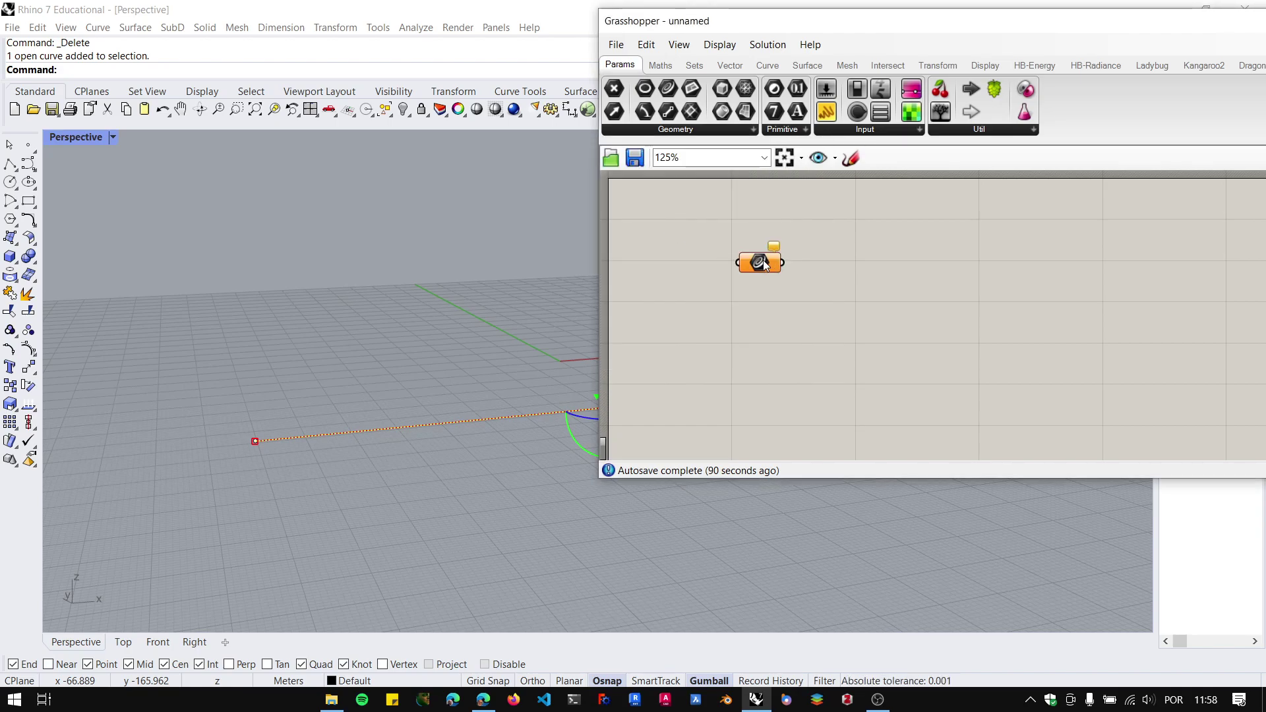
Reference the selected Rhino line in the Curve parameter as a single curve.
{"action": "right_click", "coordinate": [763, 263]}
{"action": "left_click", "coordinate": [817, 472]}
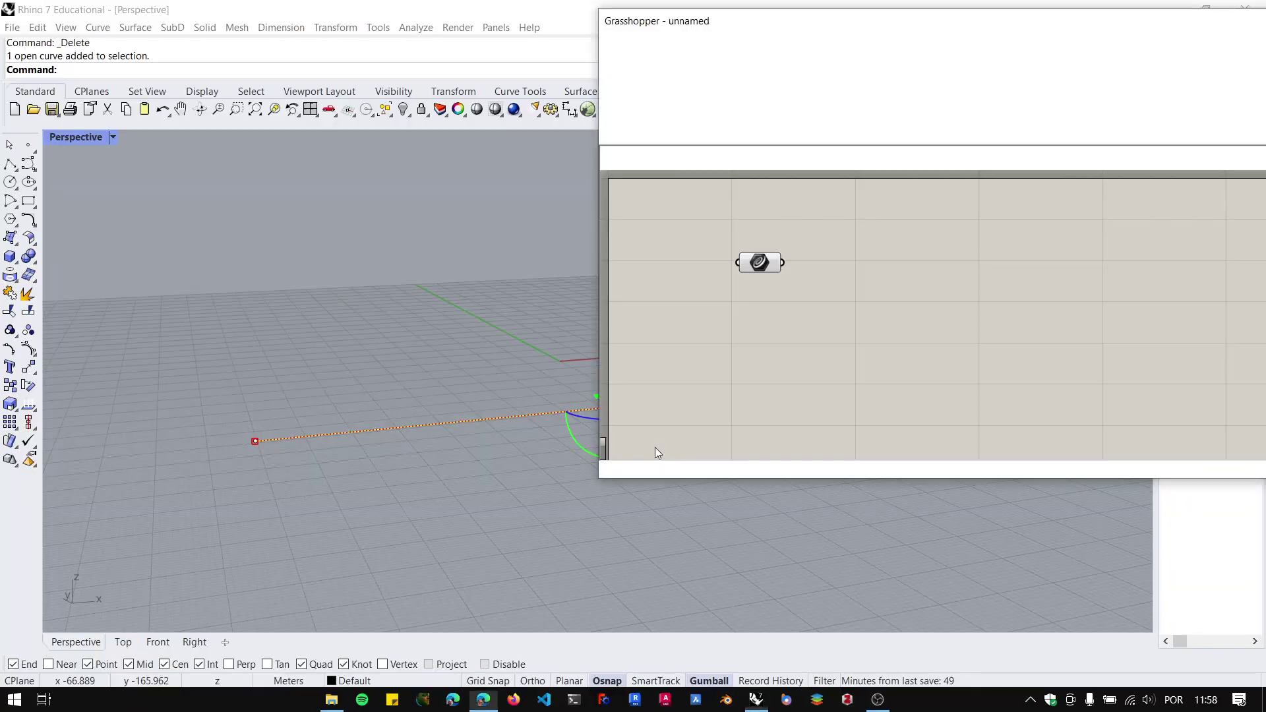
{"action": "right_click_drag", "start_coordinate": [775, 291], "coordinate": [795, 298]}
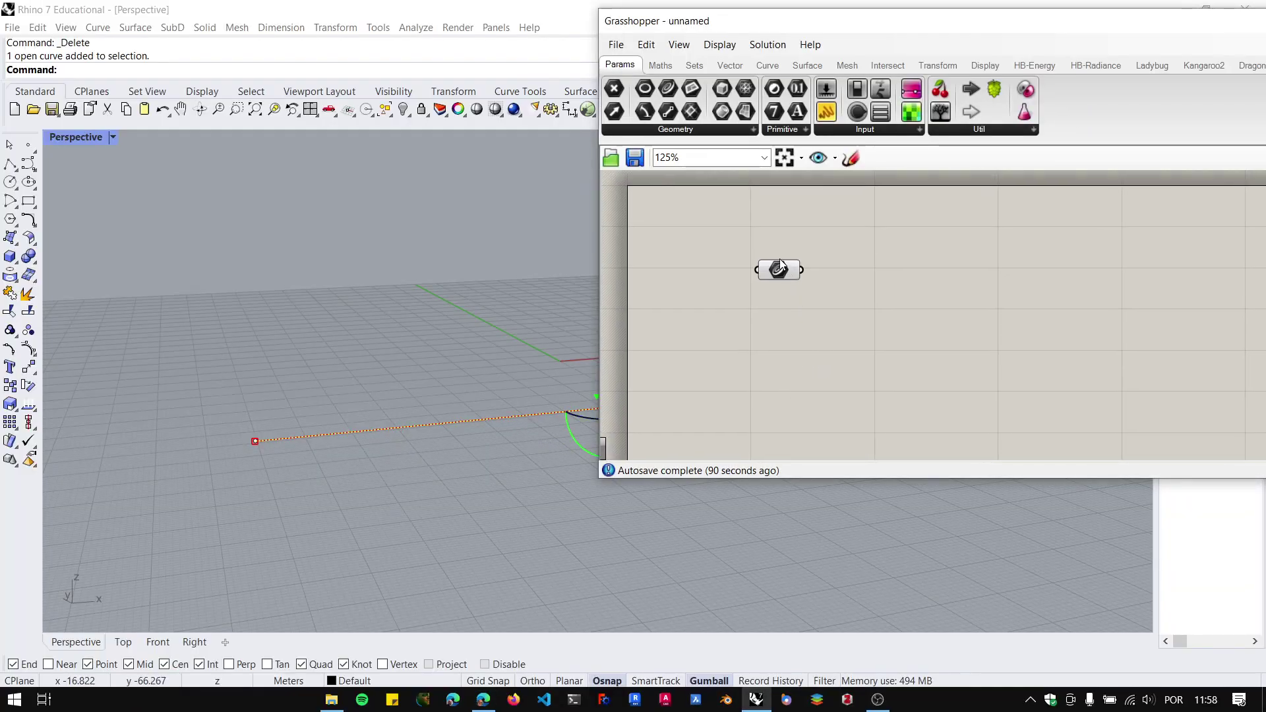
Clear the Rhino selection and highlight the Curve parameter to check its referenced line in the viewport.
{"action": "right_click_drag", "start_coordinate": [168, 428], "coordinate": [234, 492]}
{"action": "scroll", "coordinate": [508, 524], "scroll_direction": "up", "scroll_amount": 4}
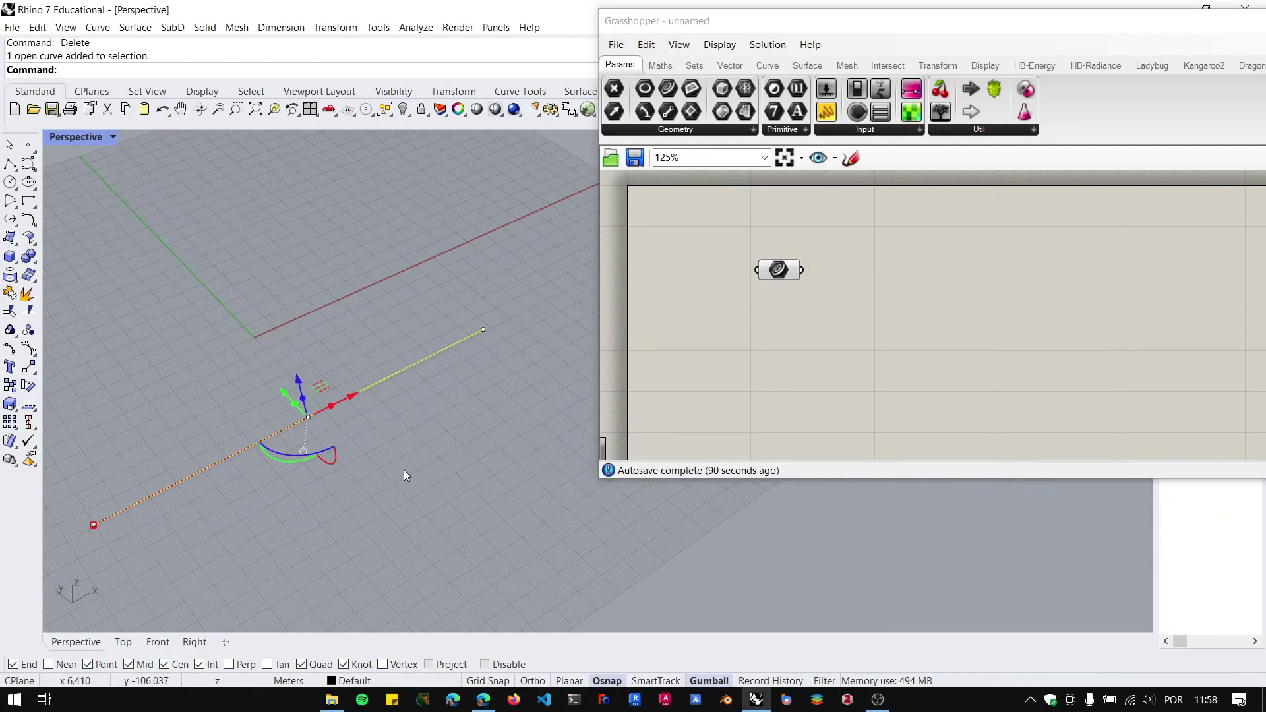
{"action": "left_click", "coordinate": [405, 468]}
{"action": "right_click", "coordinate": [779, 266]}
{"action": "left_click", "coordinate": [422, 364]}
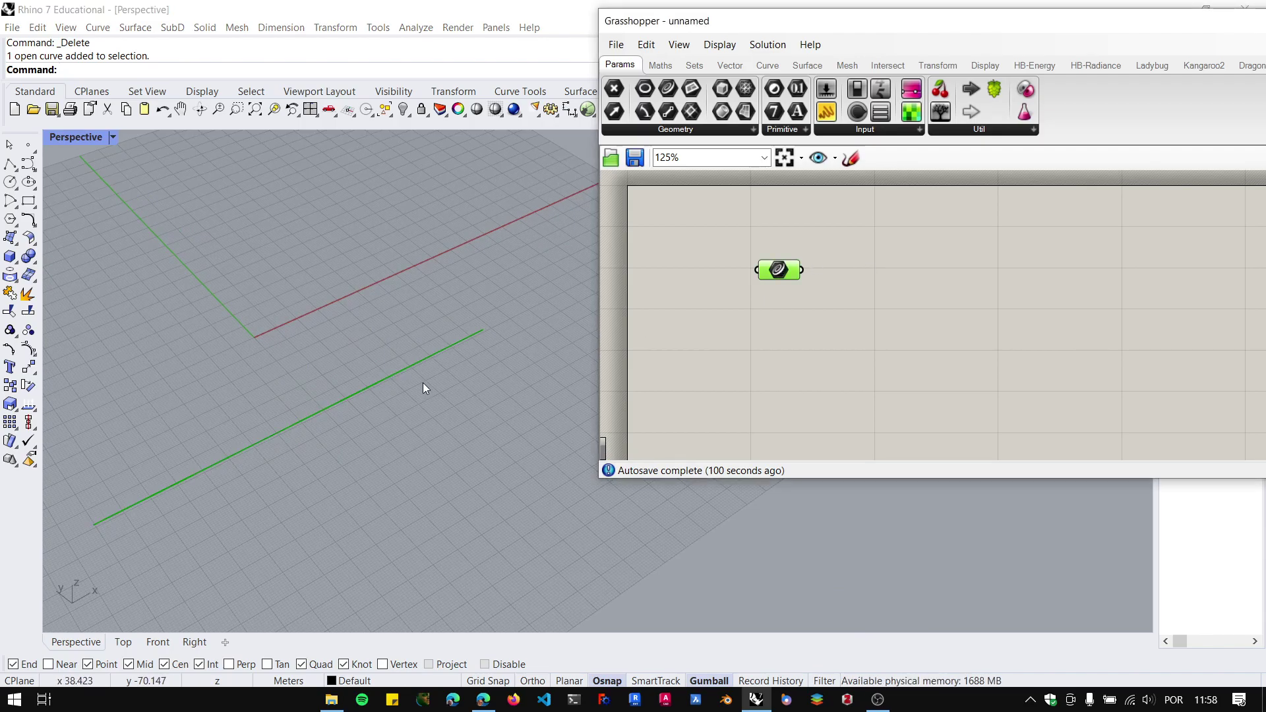
{"action": "scroll", "coordinate": [240, 443], "scroll_direction": "up", "scroll_amount": 3}
{"action": "scroll", "coordinate": [257, 442], "scroll_direction": "down", "scroll_amount": 2}
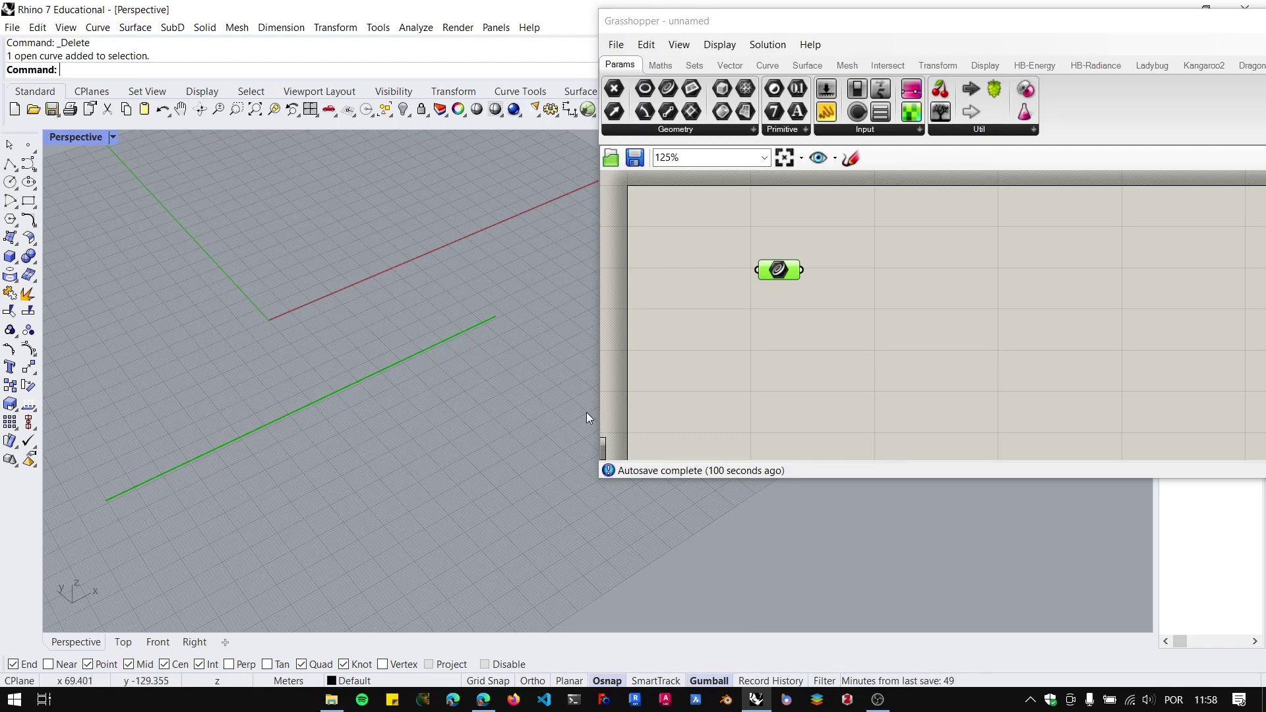
{"action": "left_click", "coordinate": [814, 373]}
Add a Move component beside the Curve parameter and connect the curve to its Geometry input.
{"action": "right_click_drag", "start_coordinate": [803, 365], "coordinate": [793, 356]}
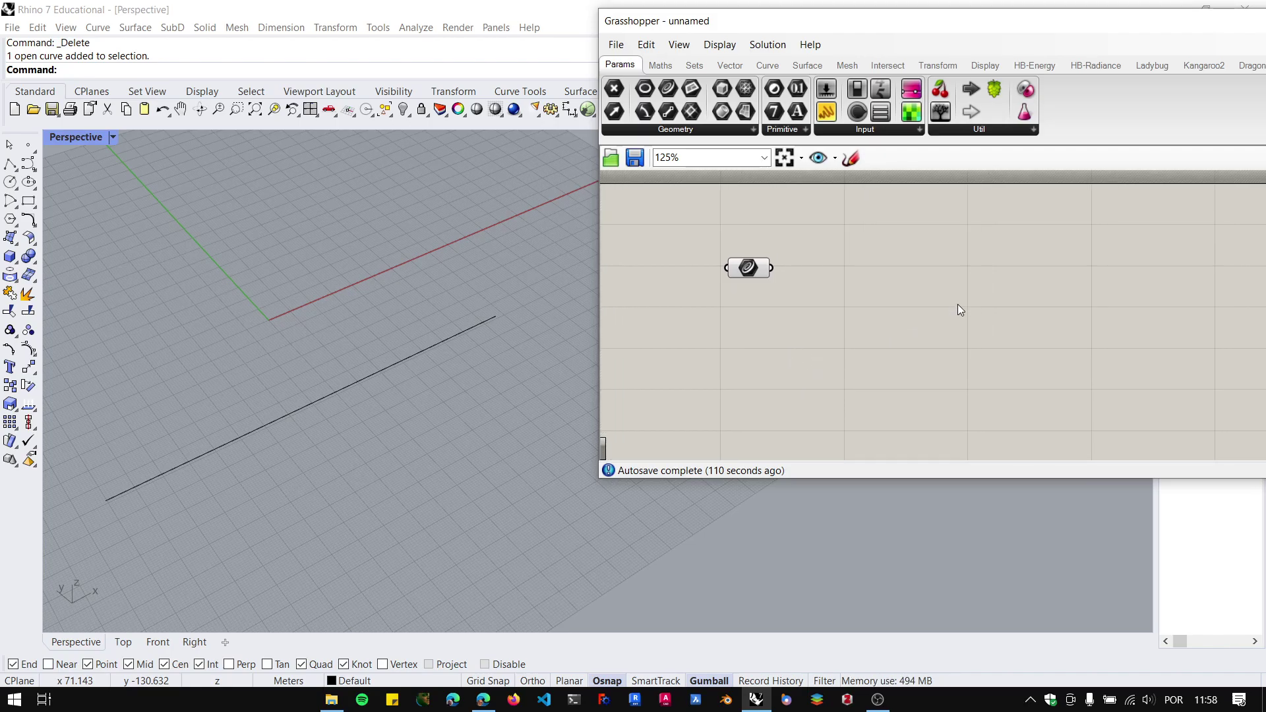
{"action": "left_click", "coordinate": [936, 64]}
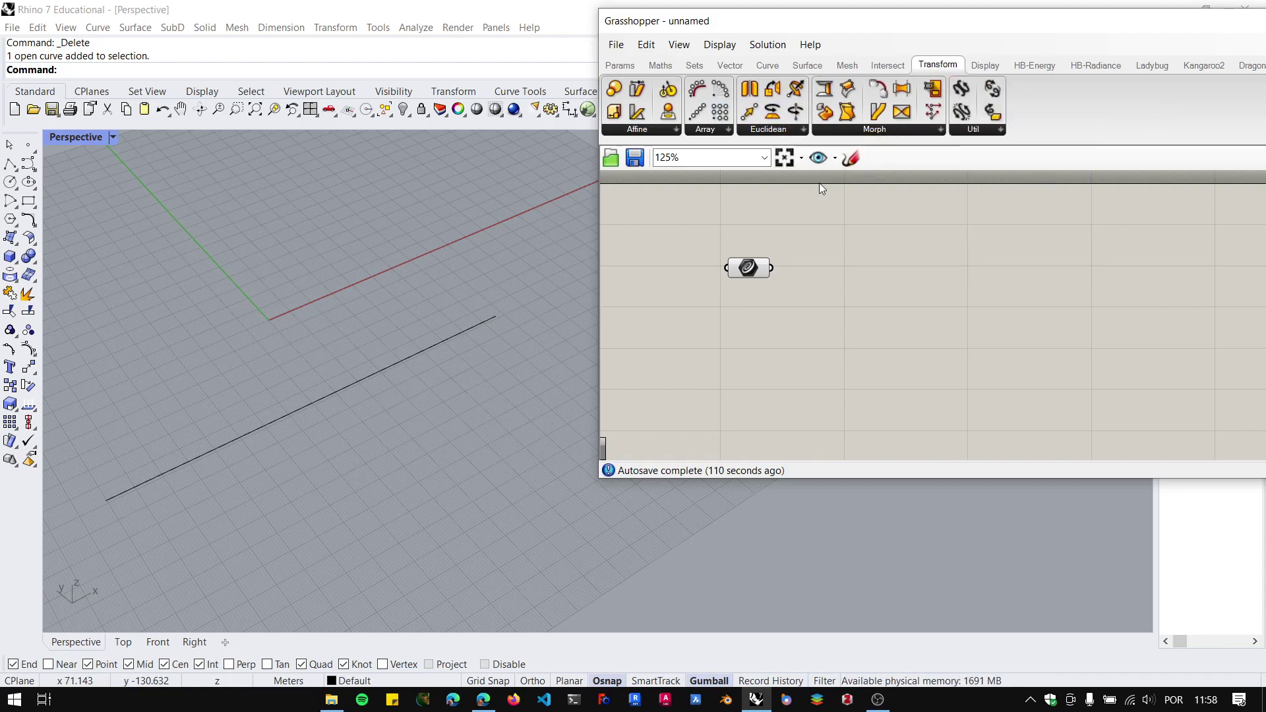
{"action": "double_click", "coordinate": [937, 343]}
{"action": "type", "text": "mov"}
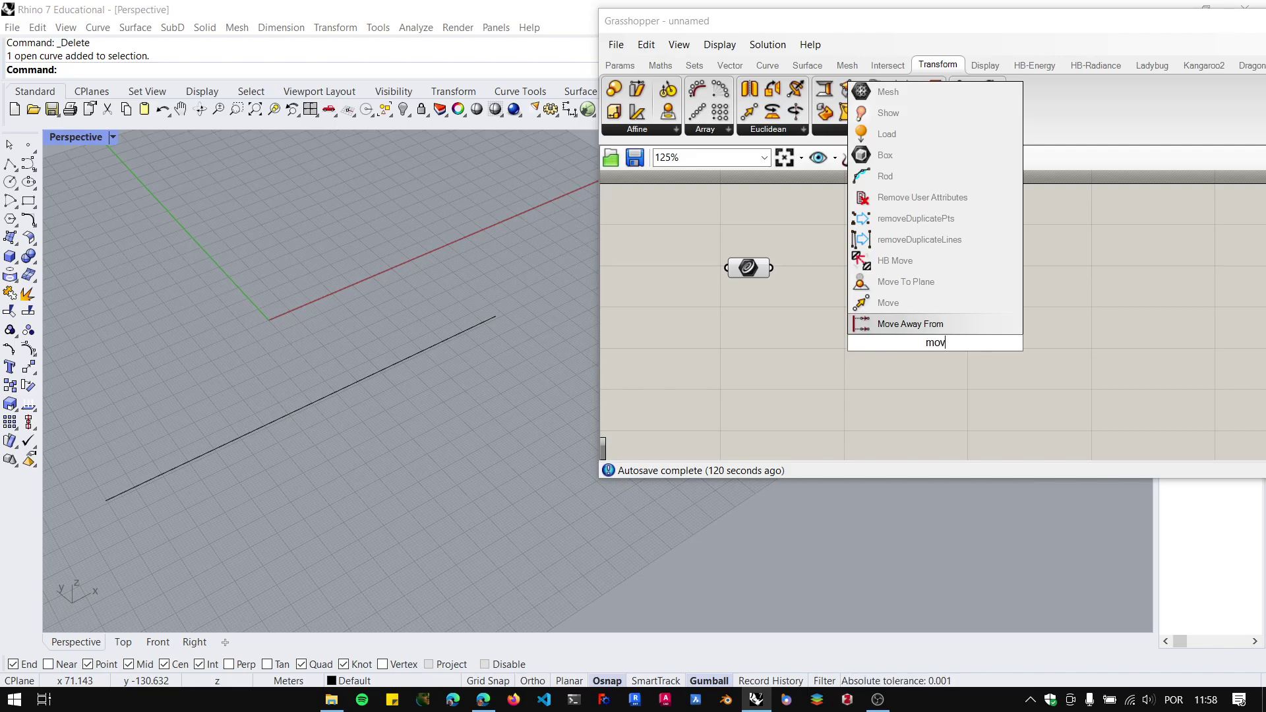
{"action": "type", "text": "e"}
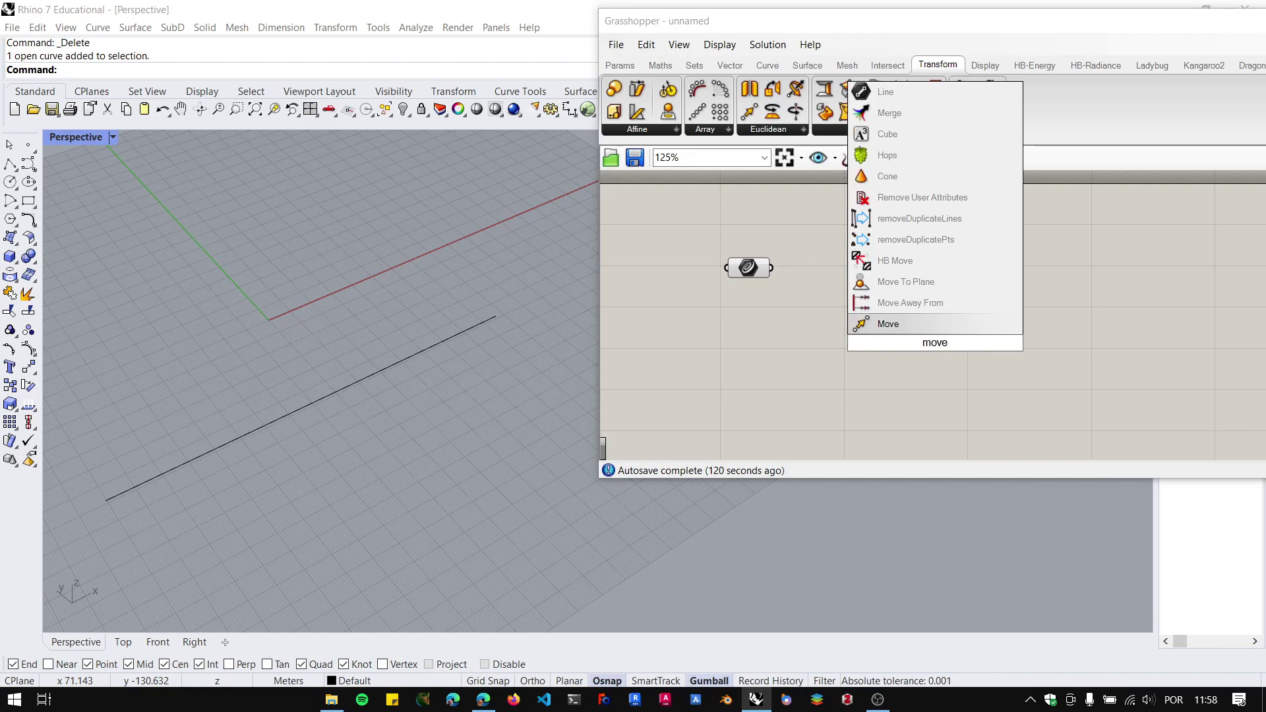
{"action": "key", "text": "Return"}
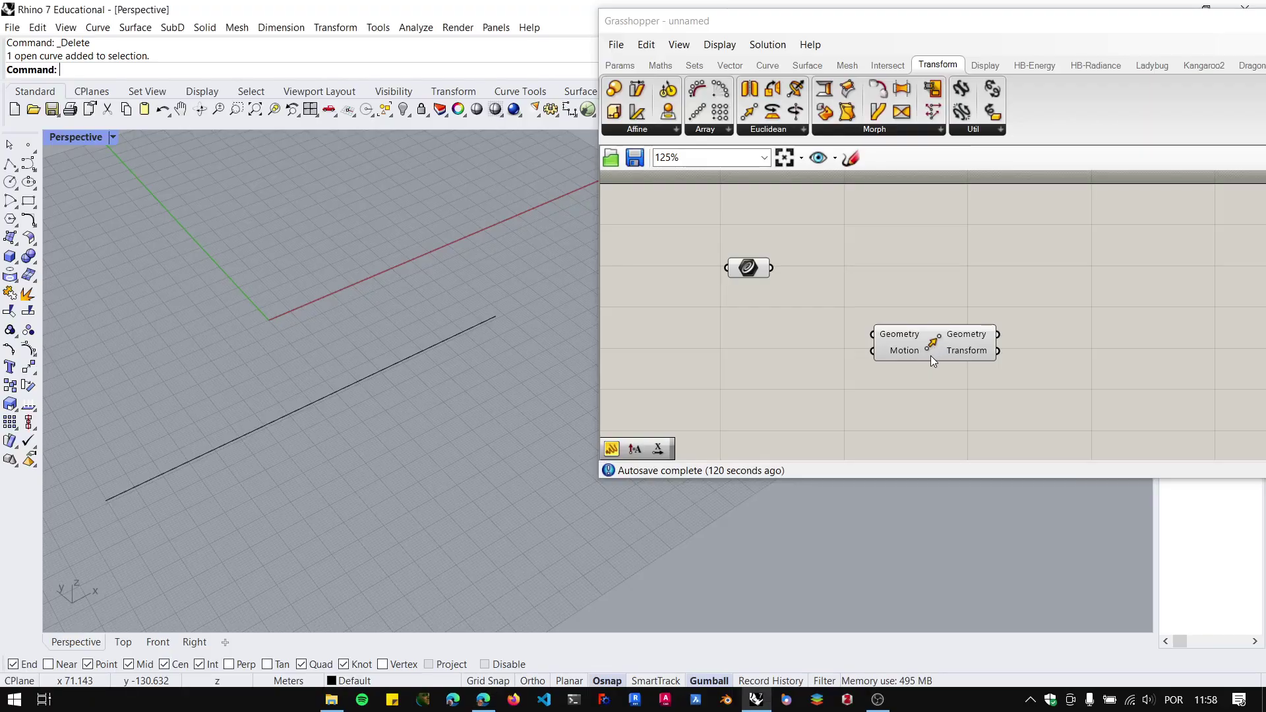
{"action": "left_click_drag", "start_coordinate": [931, 355], "coordinate": [930, 299]}
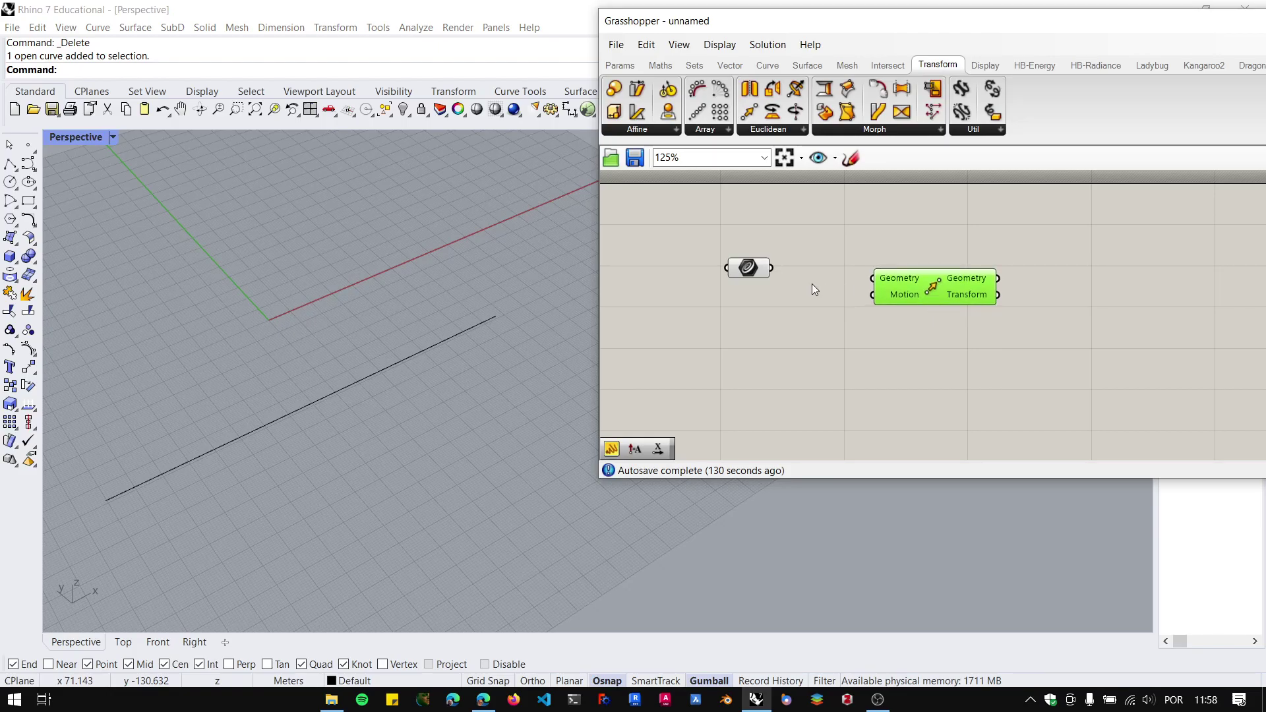
{"action": "left_click_drag", "start_coordinate": [772, 269], "coordinate": [943, 282]}
{"action": "left_click", "coordinate": [928, 338]}
{"action": "double_click", "coordinate": [941, 373]}
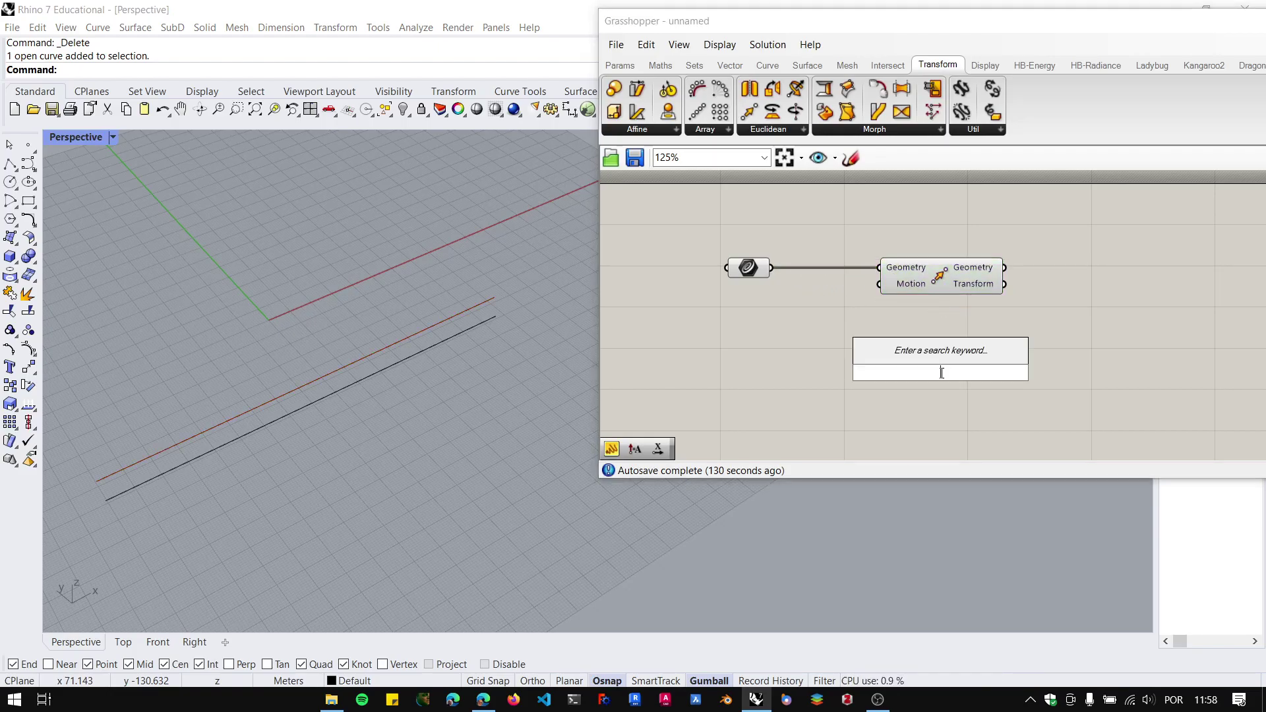
{"action": "type", "text": "mov"}
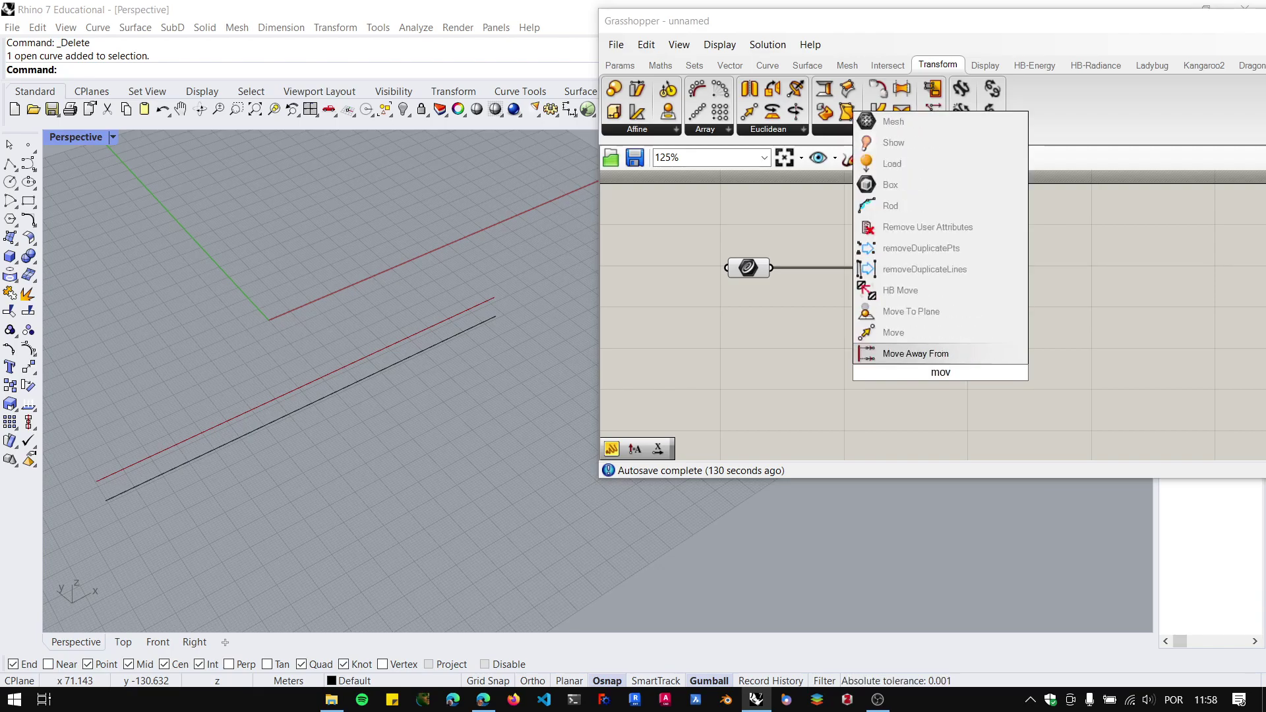
{"action": "left_click", "coordinate": [915, 329]}
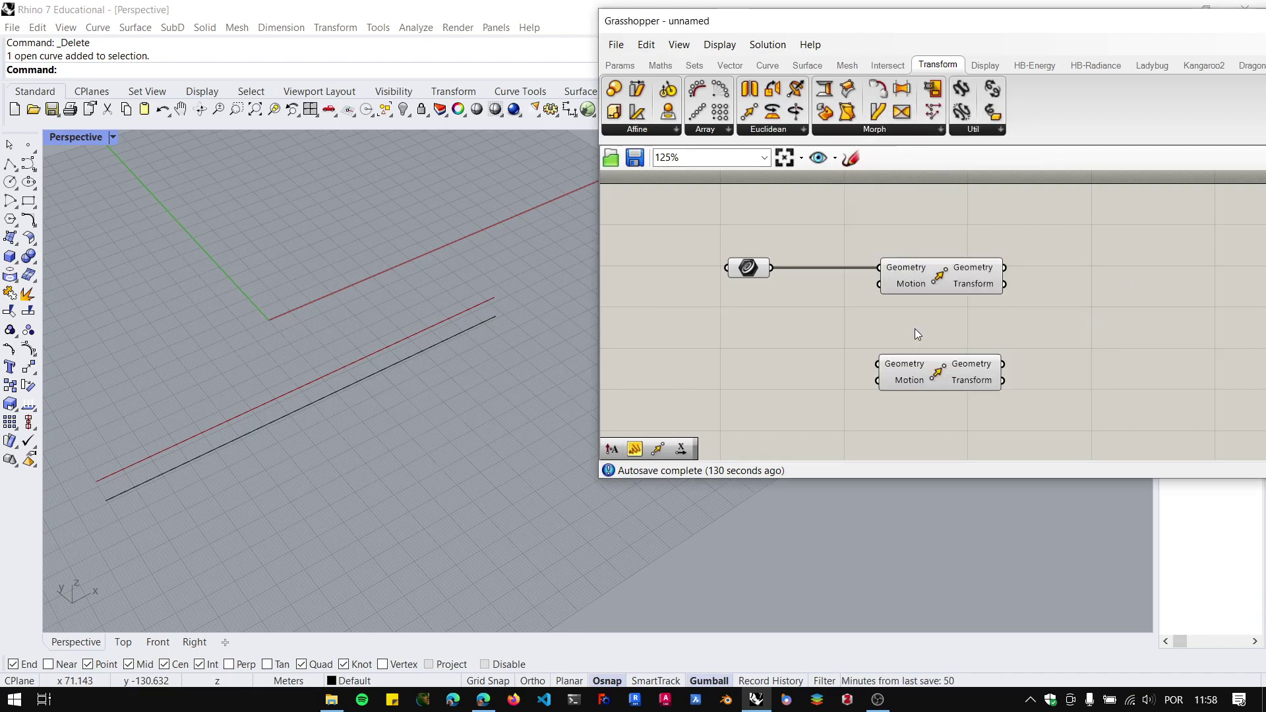
{"action": "left_click", "coordinate": [960, 373]}
{"action": "key", "text": "Delete"}
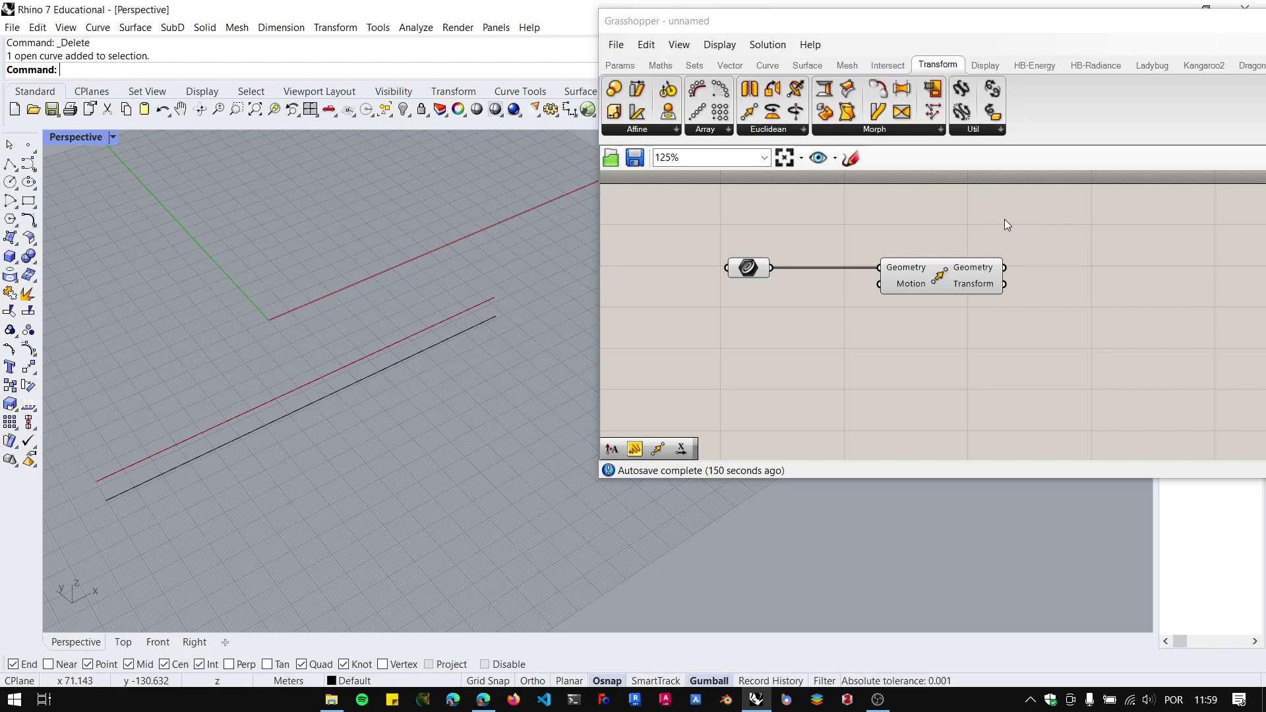
Space the Move component farther from the Curve parameter and view the original and moved lines from a low angle.
{"action": "scroll", "coordinate": [939, 255], "scroll_direction": "down", "scroll_amount": 1}
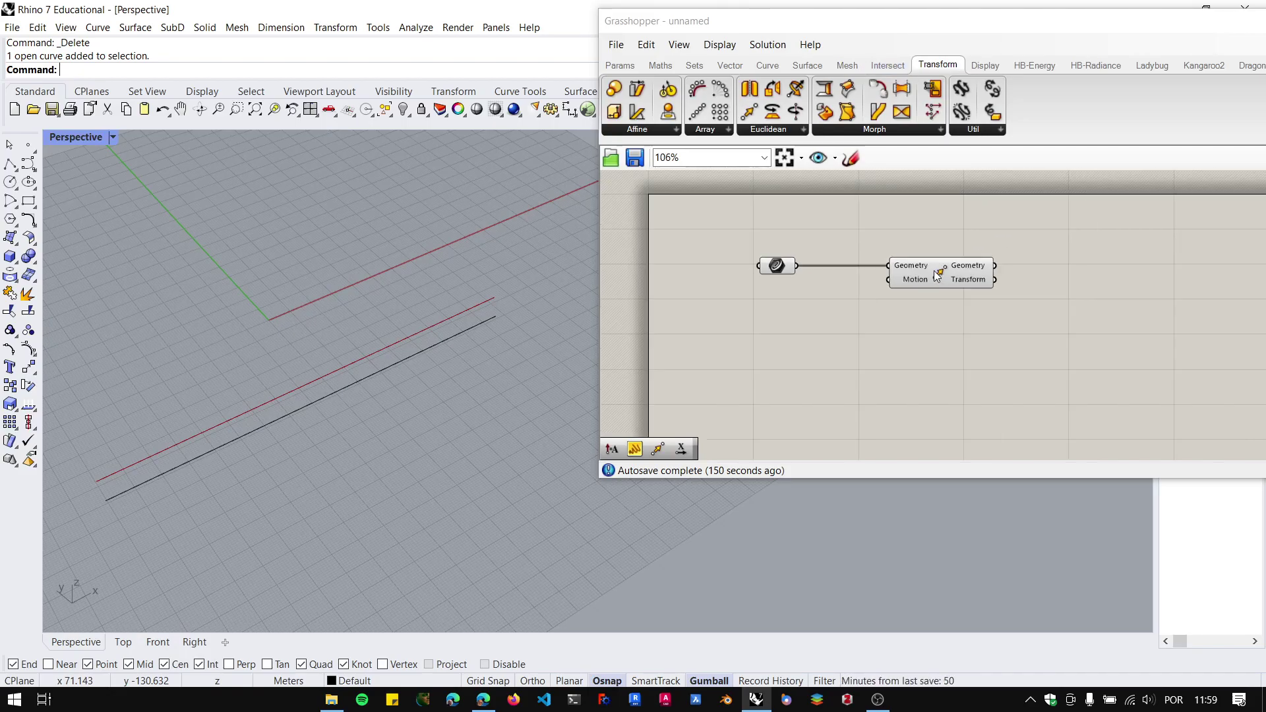
{"action": "left_click_drag", "start_coordinate": [935, 271], "coordinate": [979, 271]}
{"action": "right_click_drag", "start_coordinate": [302, 462], "coordinate": [405, 470]}
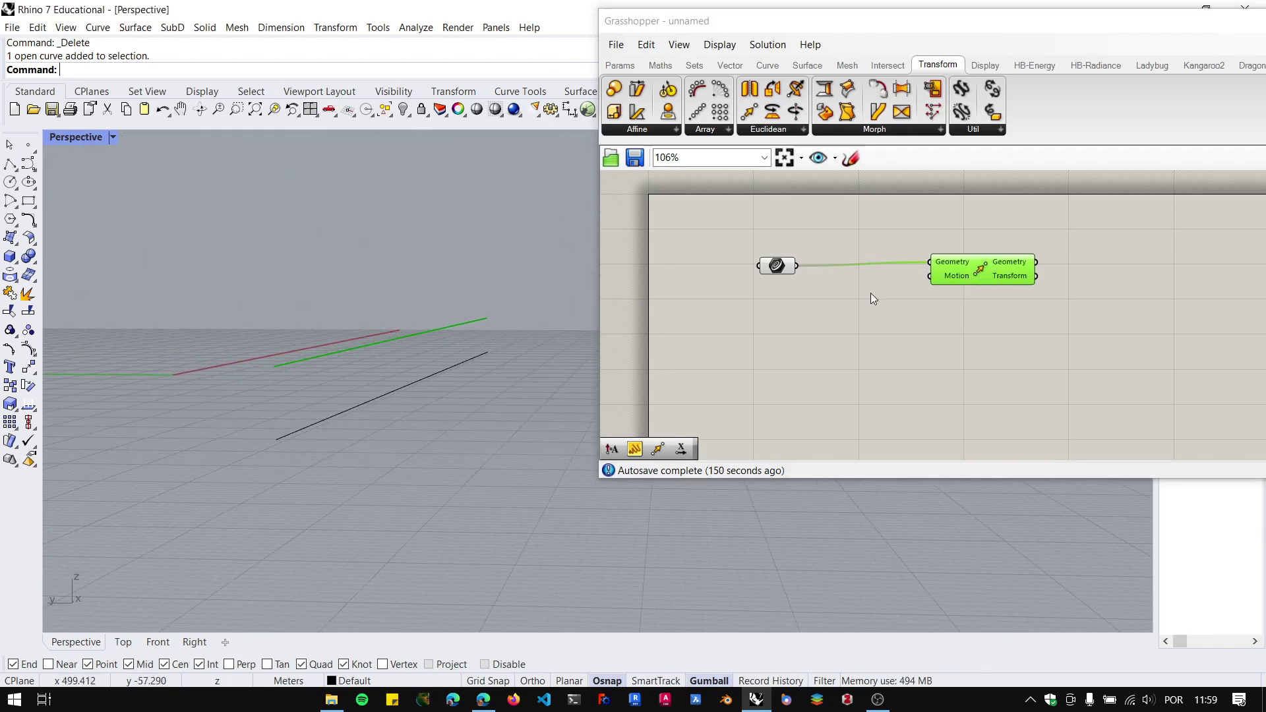
Check the Move component's Motion input and add a Unit Z vector component below the wire between the curve and Move.
{"action": "mouse_move", "coordinate": [957, 277]}
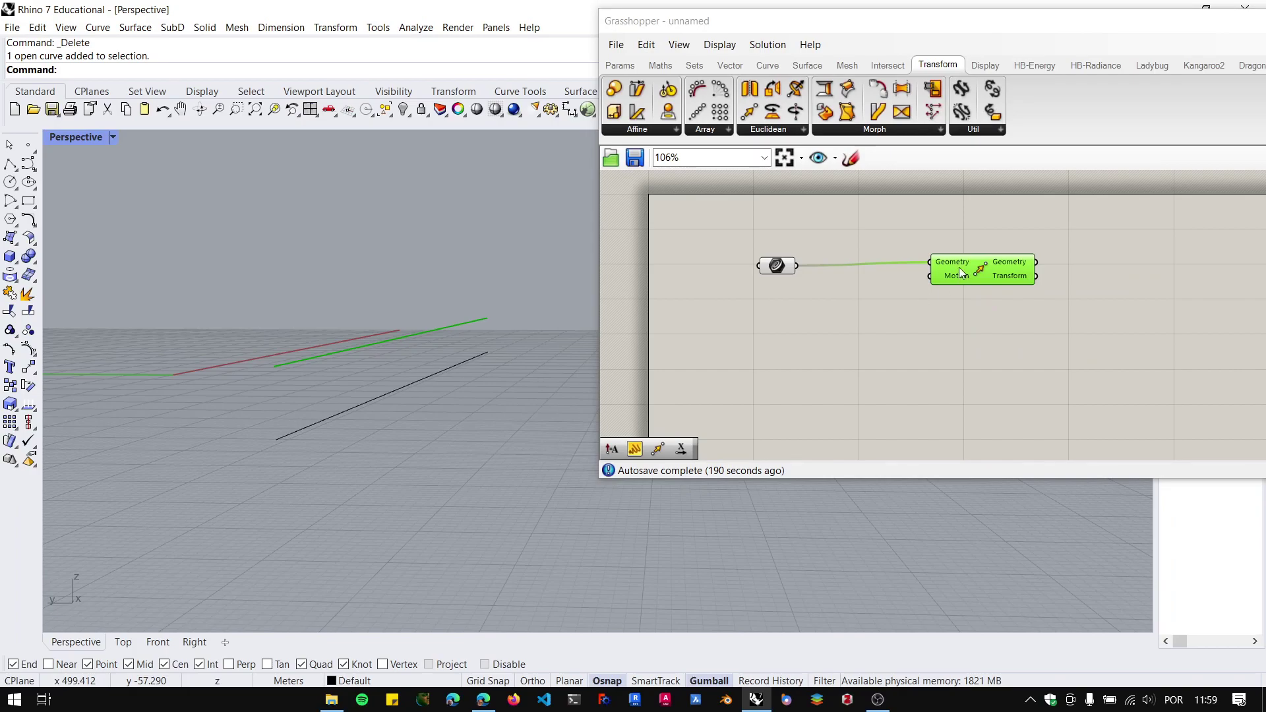
{"action": "scroll", "coordinate": [1020, 238], "scroll_direction": "up", "scroll_amount": 2}
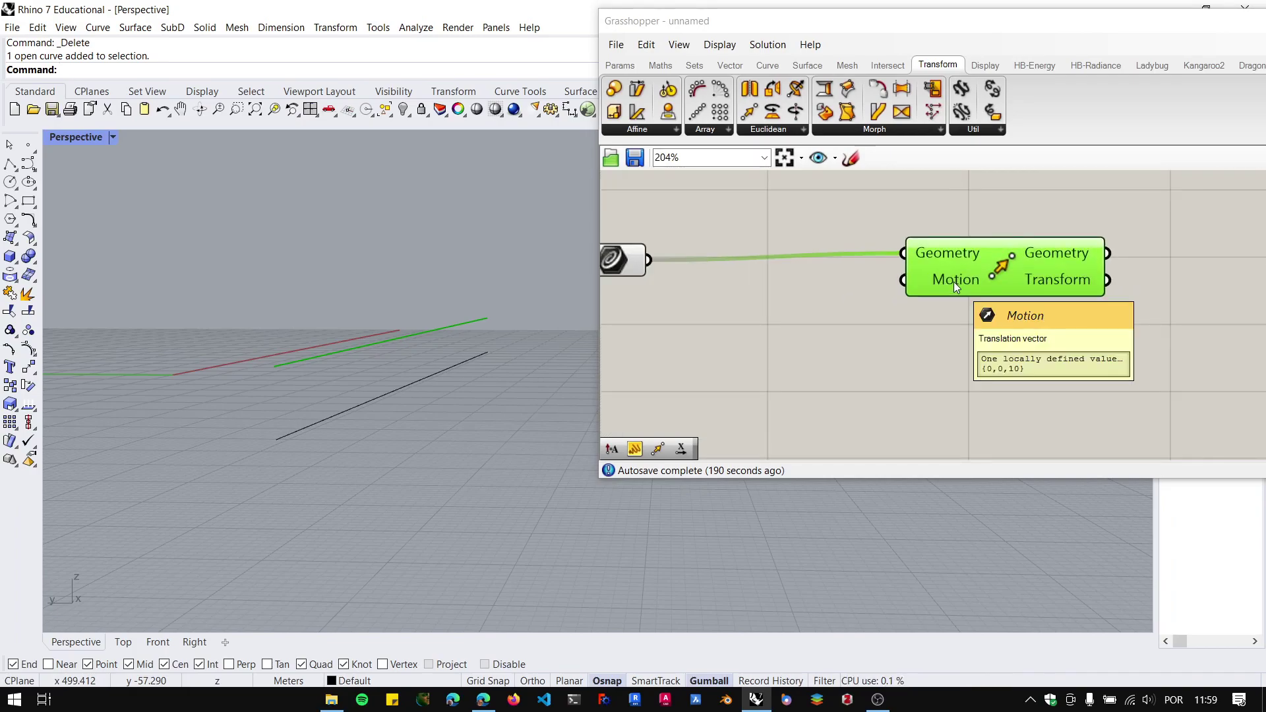
{"action": "scroll", "coordinate": [940, 289], "scroll_direction": "down", "scroll_amount": 2}
{"action": "scroll", "coordinate": [928, 300], "scroll_direction": "up", "scroll_amount": 2}
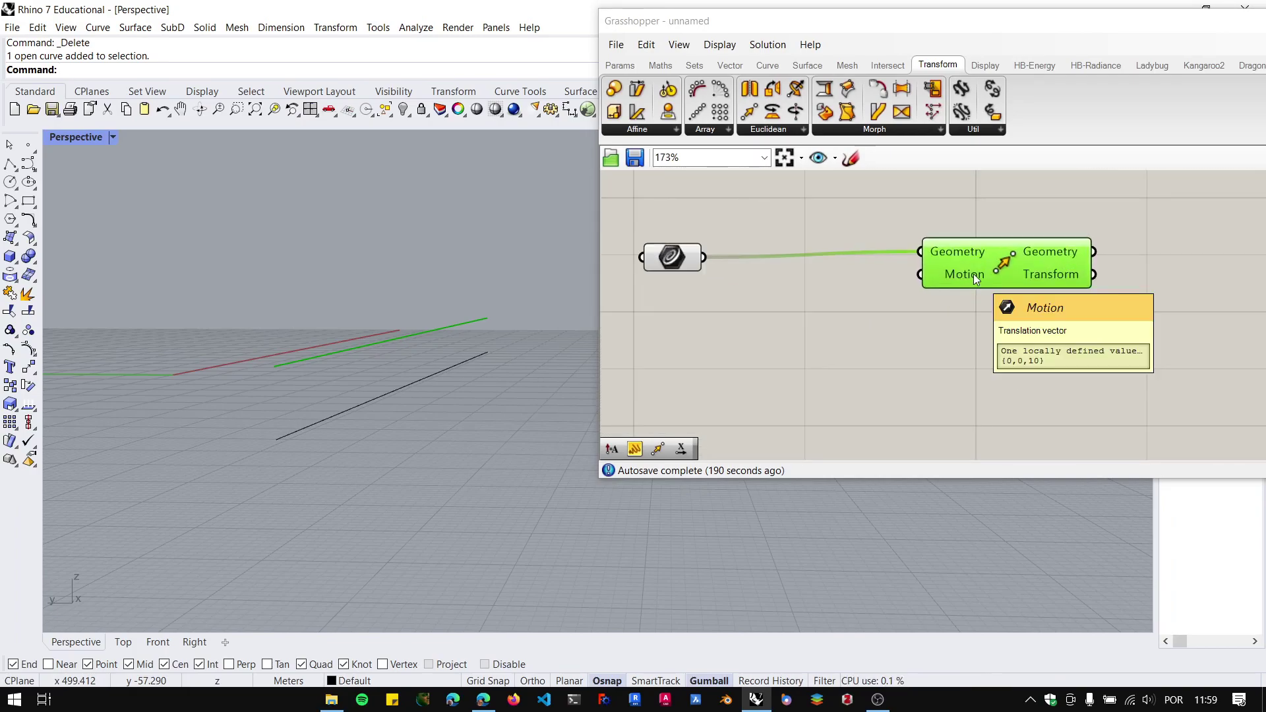
{"action": "double_click", "coordinate": [833, 347]}
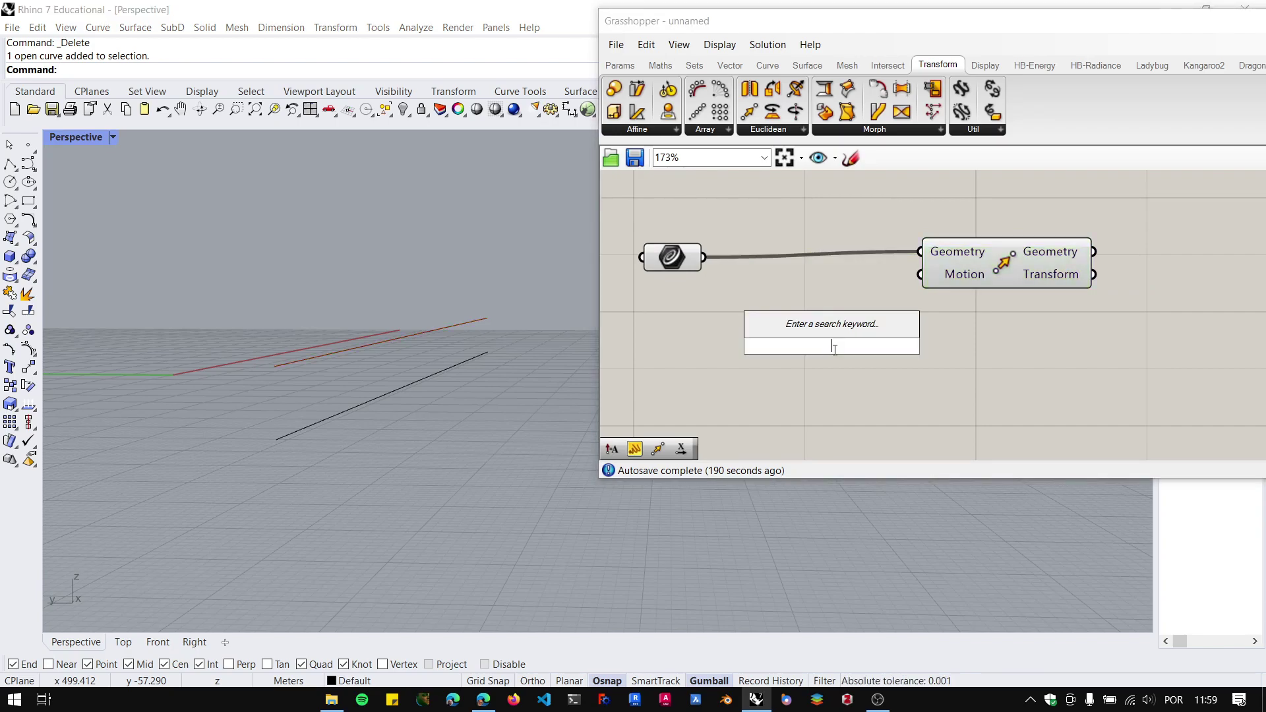
{"action": "type", "text": "uni"}
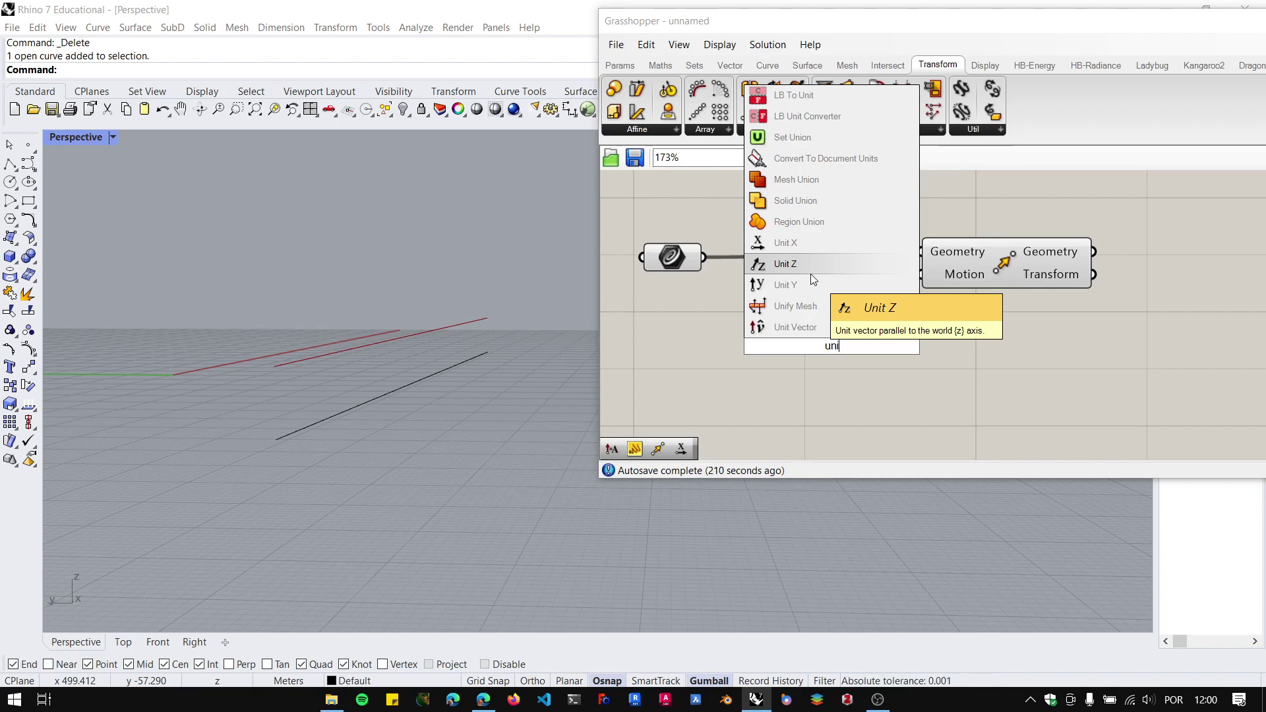
{"action": "key", "text": "BackSpace"}
{"action": "key", "text": "BackSpace"}
{"action": "key", "text": "BackSpace"}
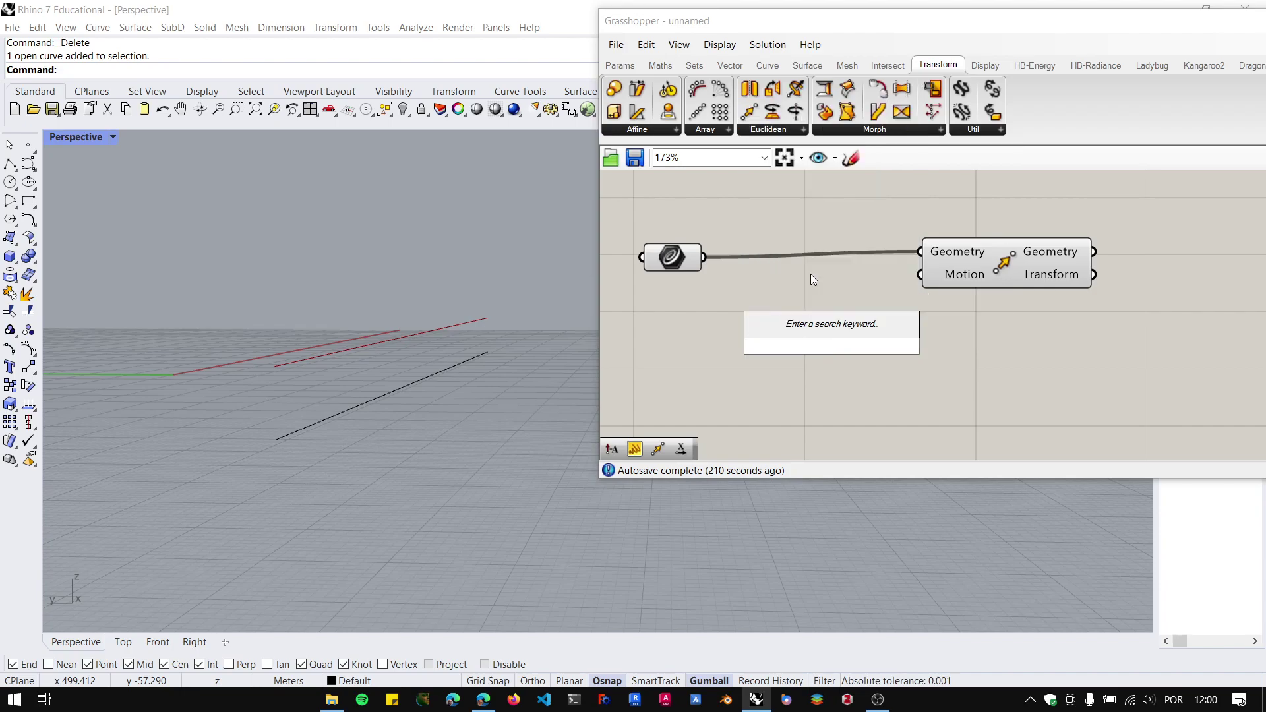
{"action": "type", "text": "z"}
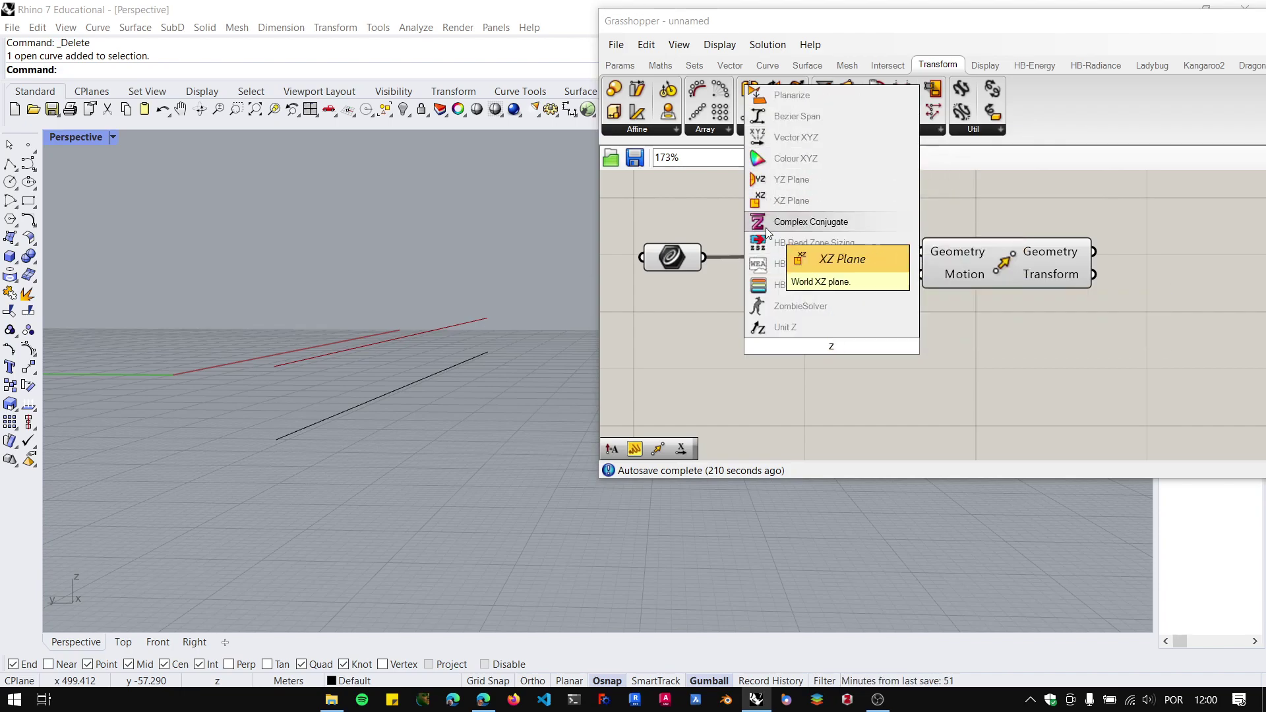
{"action": "left_click", "coordinate": [809, 327]}
{"action": "left_click_drag", "start_coordinate": [866, 349], "coordinate": [790, 351]}
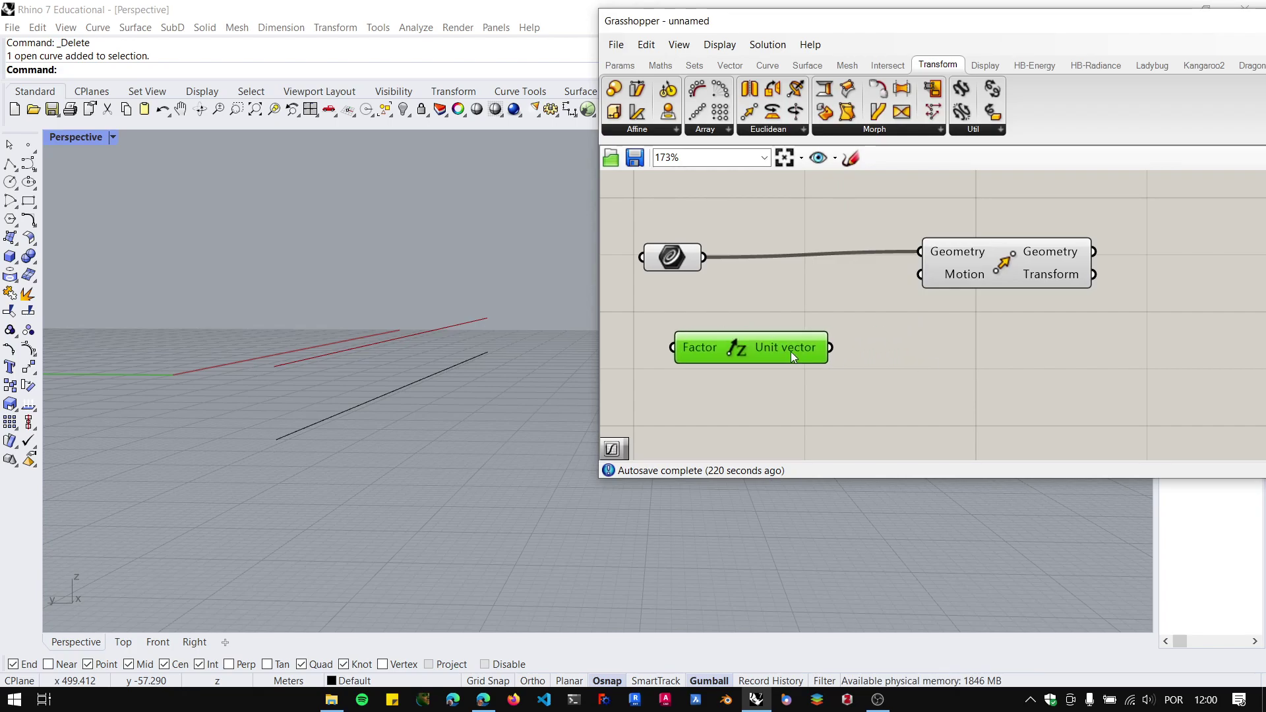
{"action": "double_click", "coordinate": [882, 348]}
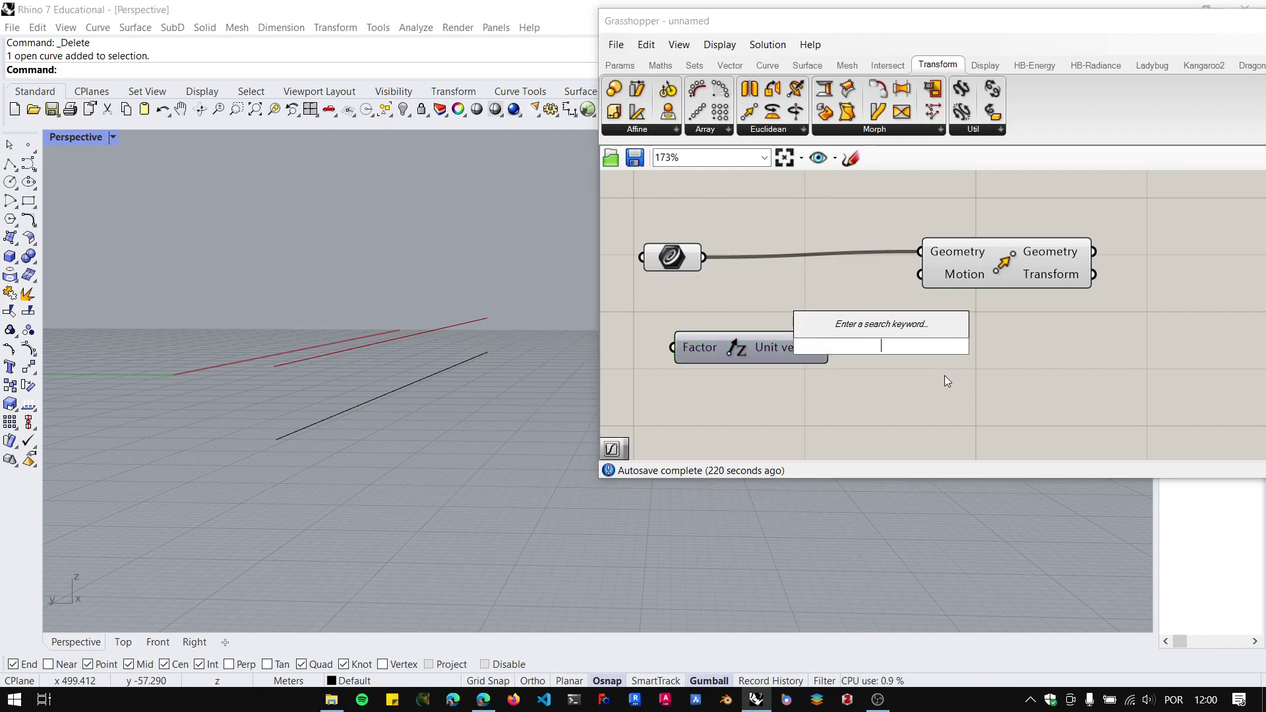
{"action": "type", "text": "z"}
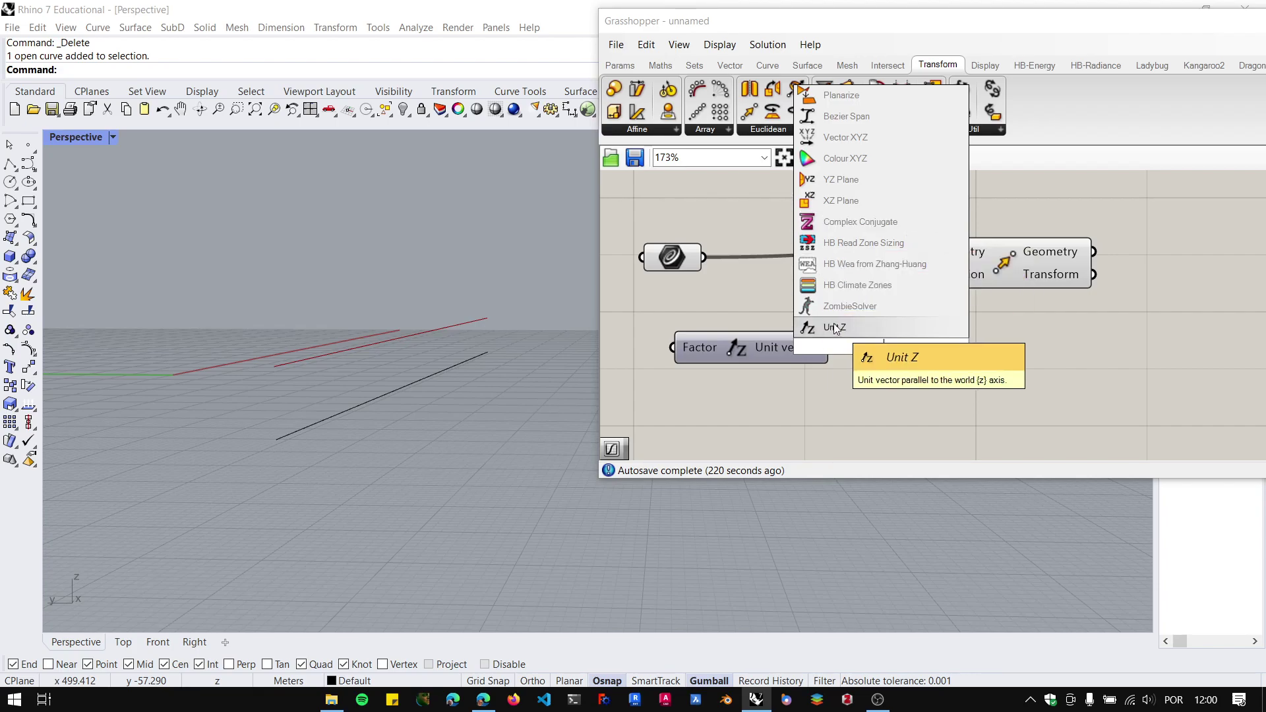
{"action": "key", "text": "Escape"}
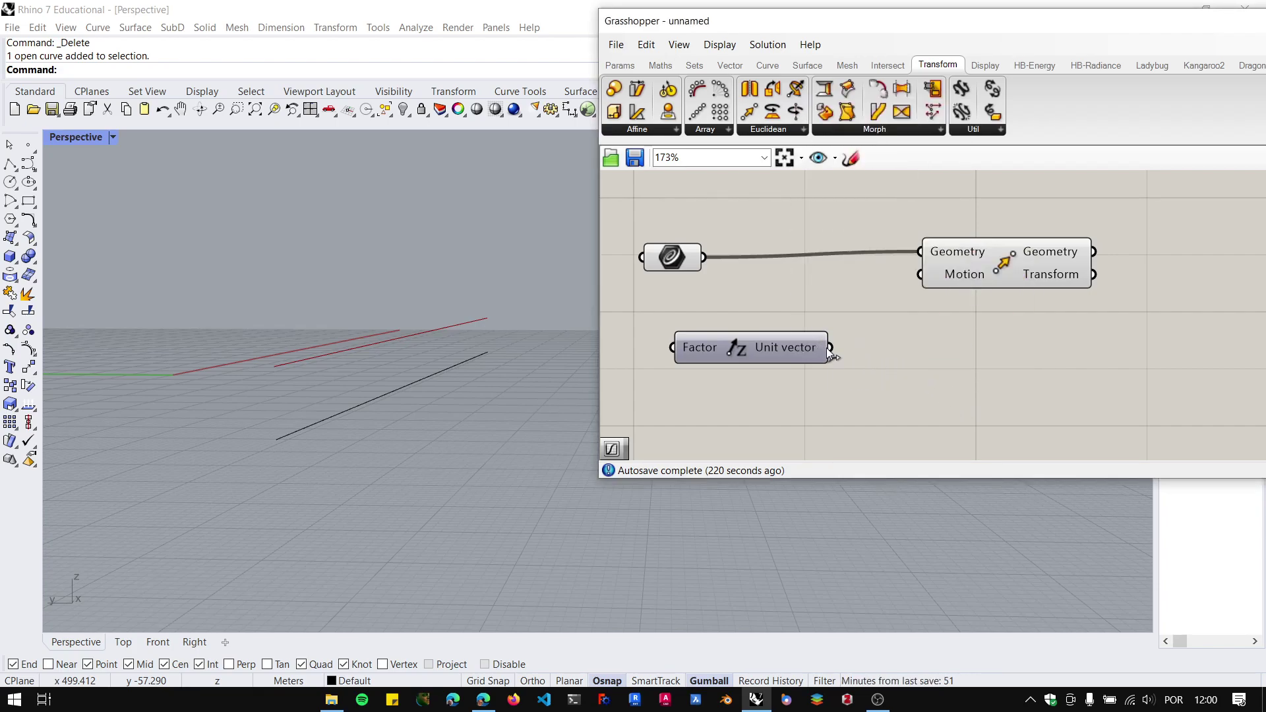
Connect the Unit Z vector output to the Move component's Motion input and space both components farther from the Curve parameter.
{"action": "left_click_drag", "start_coordinate": [828, 348], "coordinate": [920, 274]}
{"action": "scroll", "coordinate": [978, 333], "scroll_direction": "down", "scroll_amount": 3}
{"action": "left_click_drag", "start_coordinate": [1048, 396], "coordinate": [888, 251]}
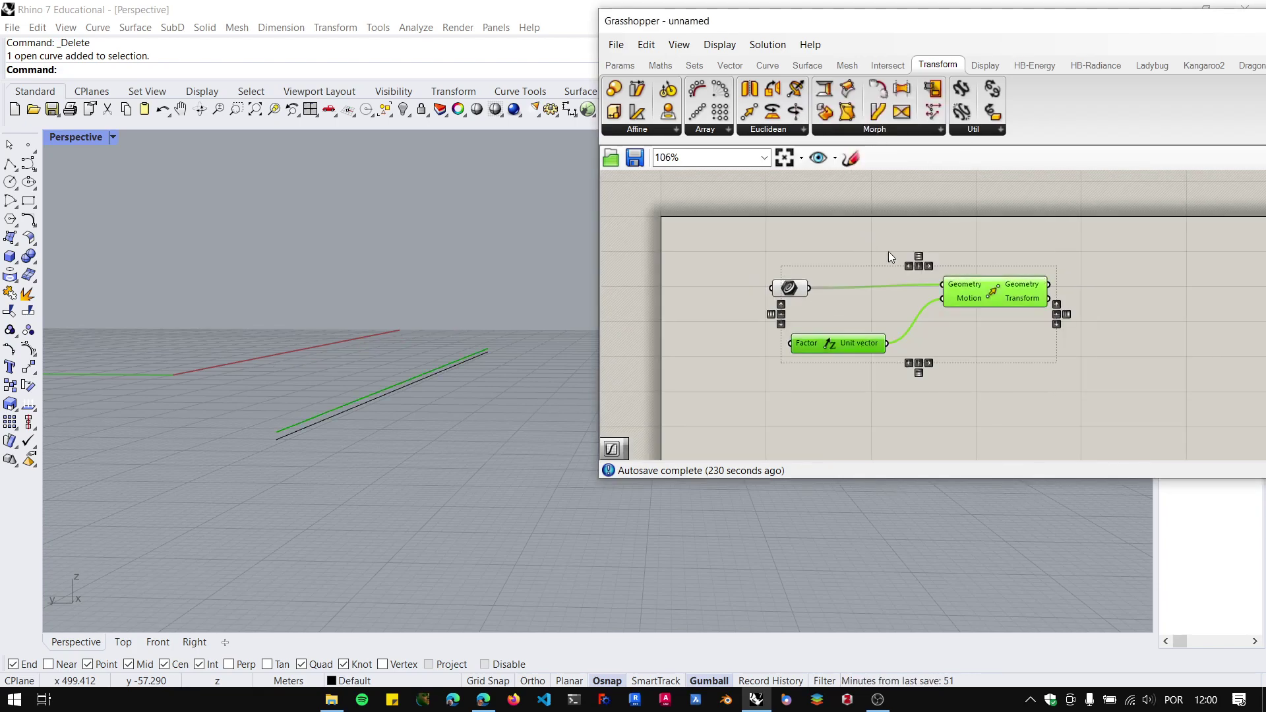
{"action": "left_click_drag", "start_coordinate": [1026, 301], "coordinate": [1156, 307]}
{"action": "left_click", "coordinate": [1114, 371]}
{"action": "left_click_drag", "start_coordinate": [940, 354], "coordinate": [964, 337]}
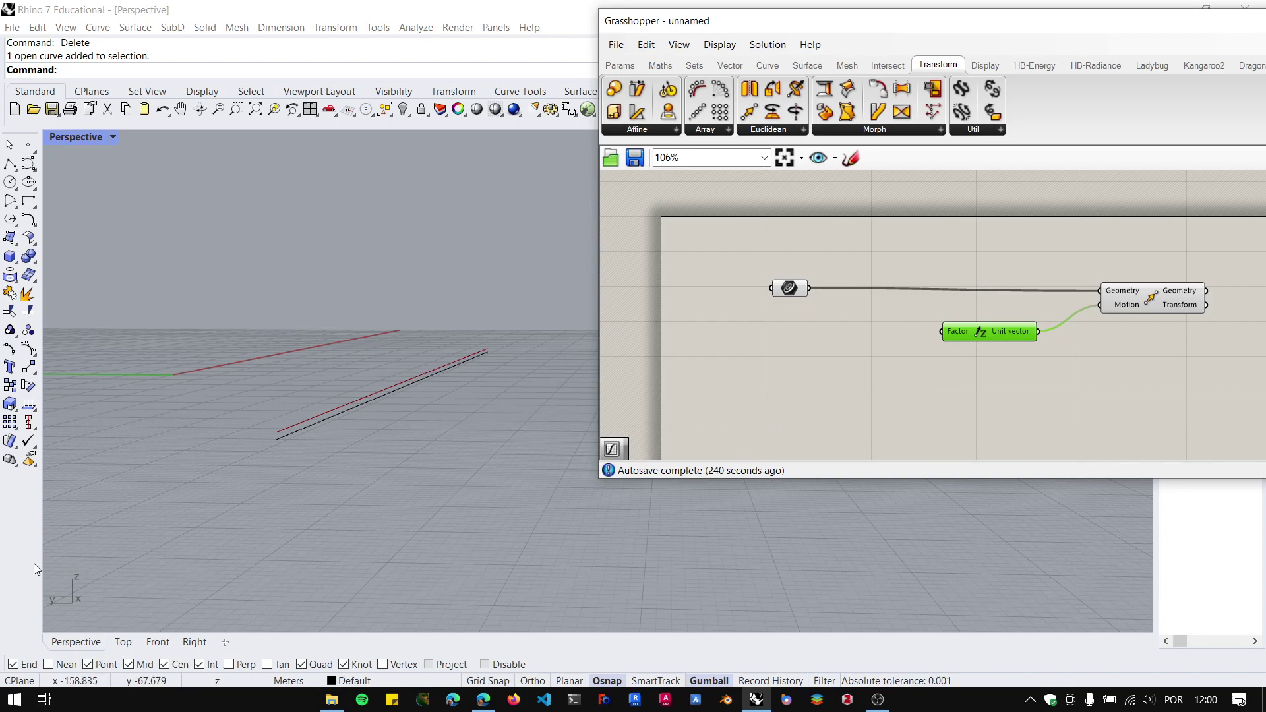
{"action": "scroll", "coordinate": [249, 435], "scroll_direction": "up", "scroll_amount": 5}
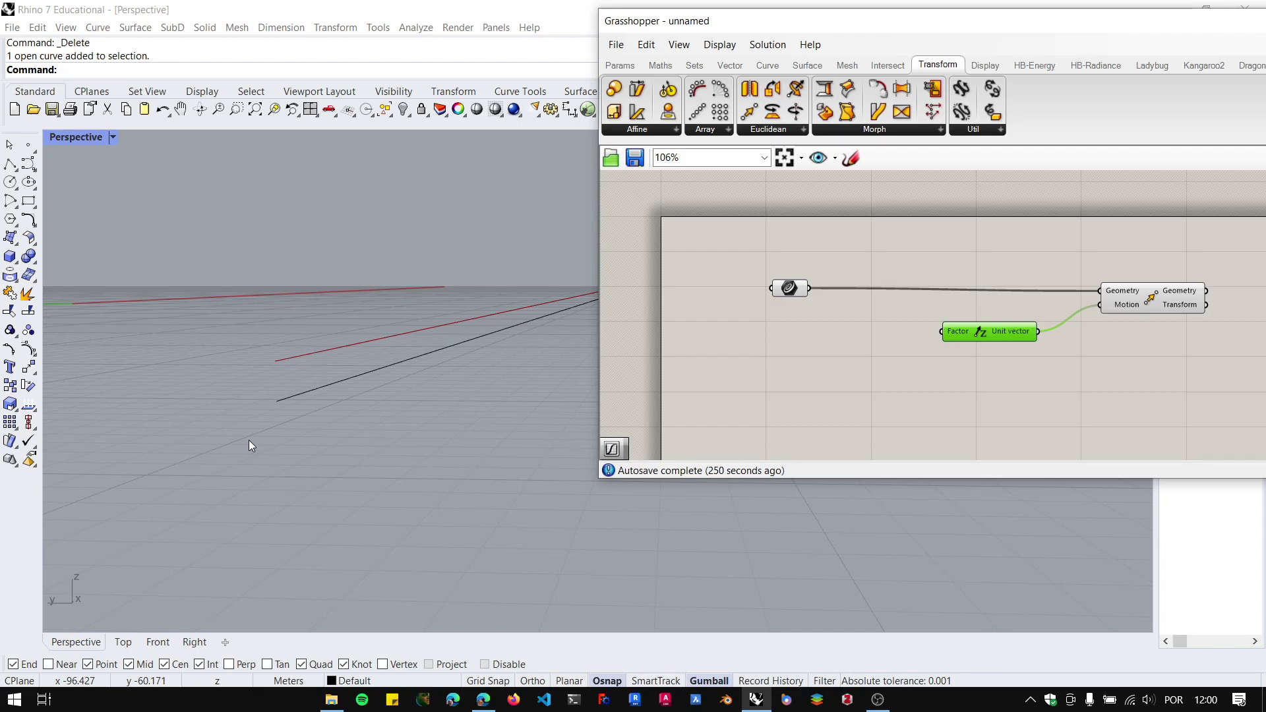
Add a number slider ranging from 0 to 3.00 with two decimals below the Curve parameter.
{"action": "double_click", "coordinate": [828, 401]}
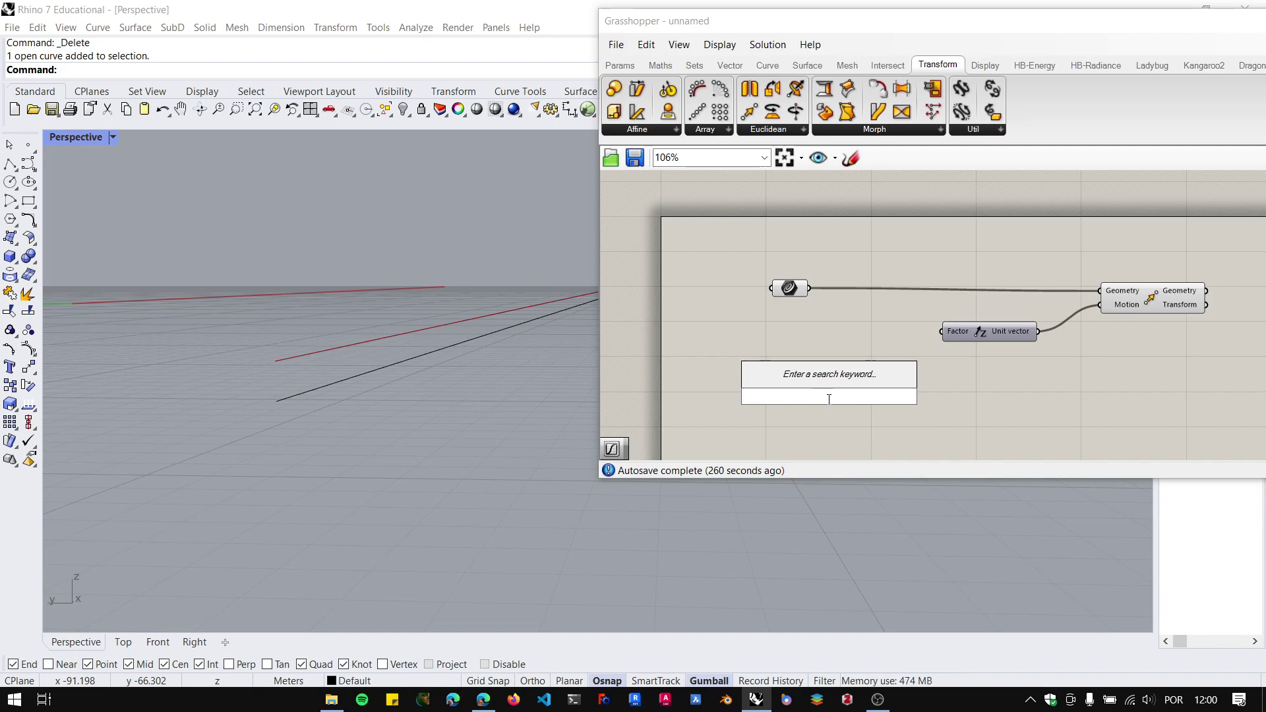
{"action": "type", "text": "0<"}
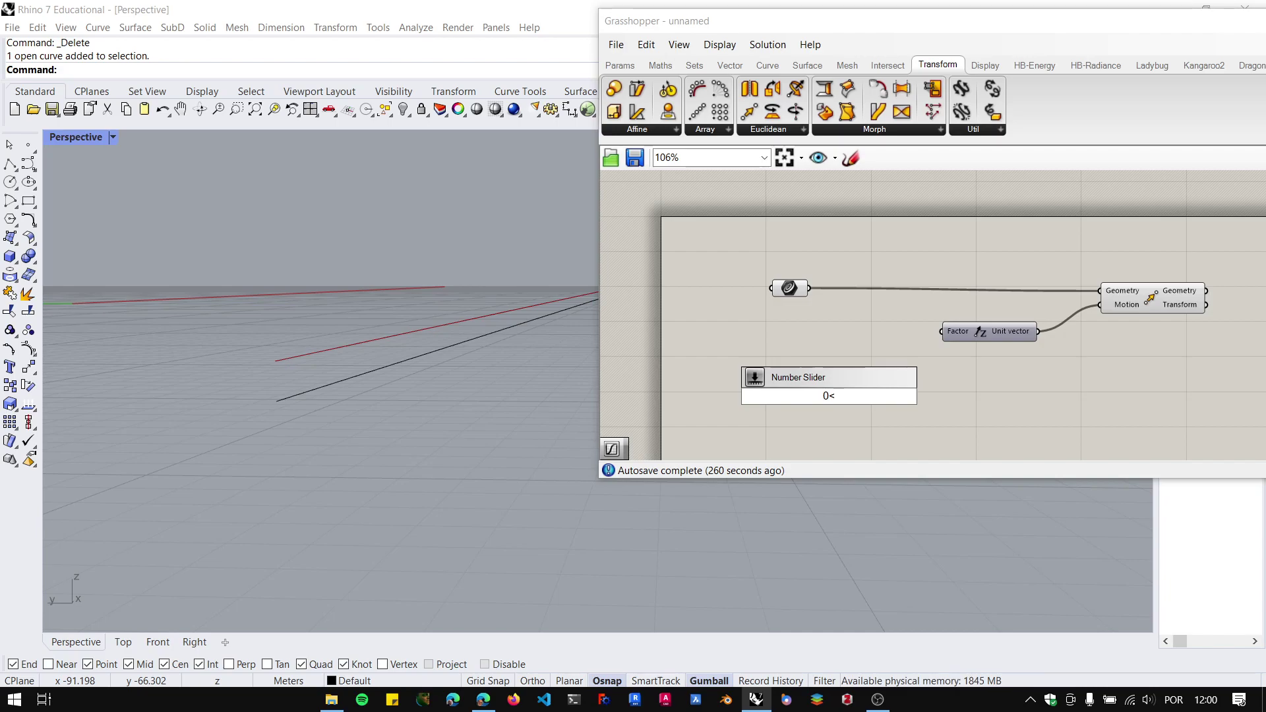
{"action": "type", "text": "3.00"}
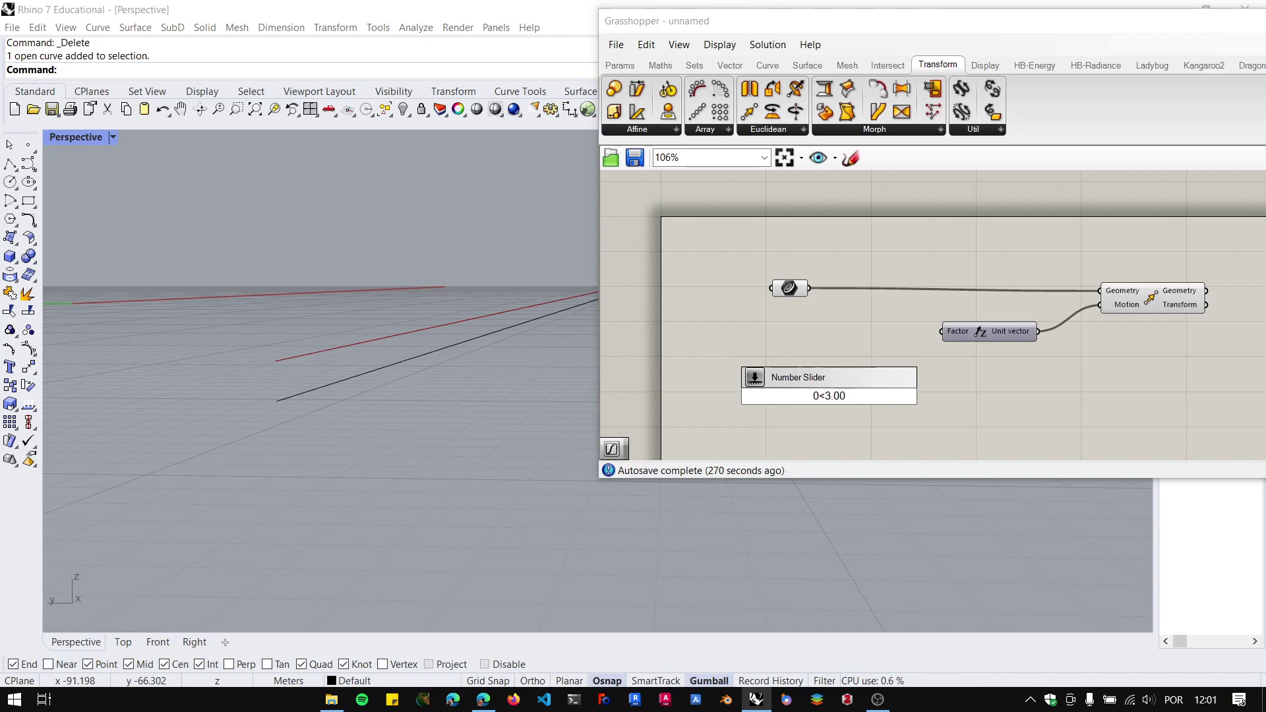
{"action": "key", "text": "Return"}
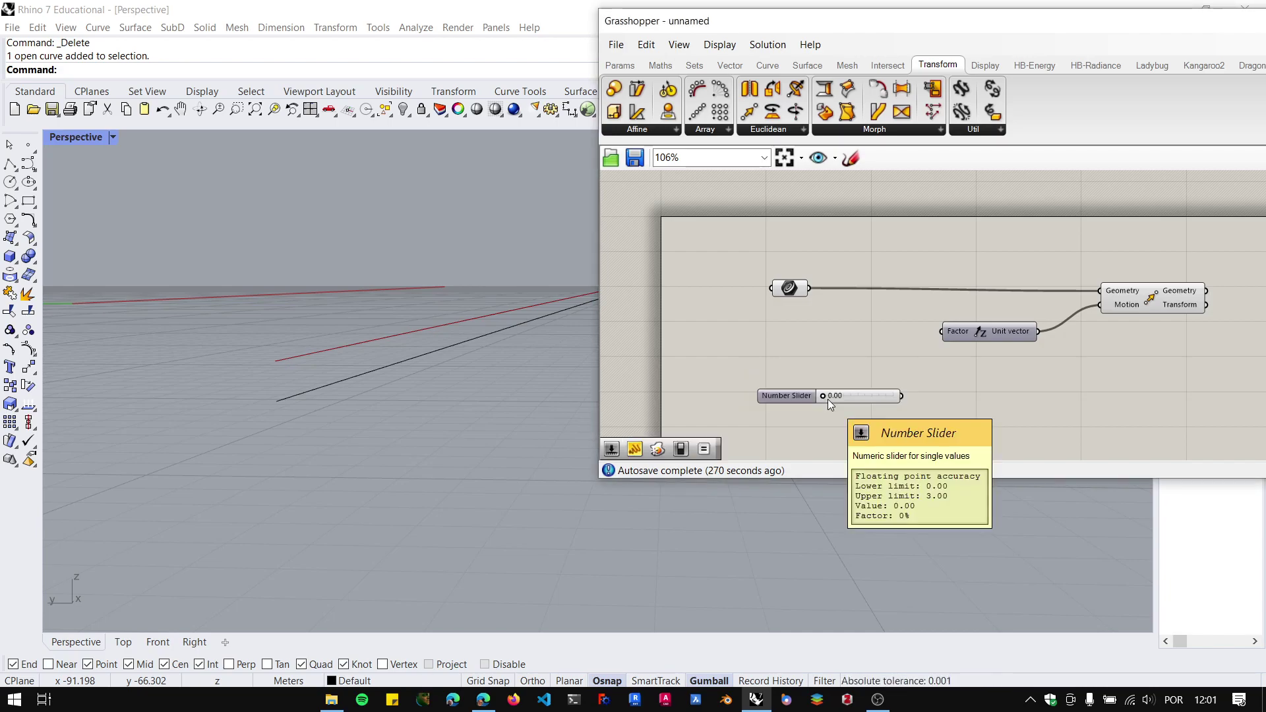
Connect the number slider to the Unit Z component's Factor input and set it to 1.06.
{"action": "scroll", "coordinate": [890, 392], "scroll_direction": "up", "scroll_amount": 2}
{"action": "left_click_drag", "start_coordinate": [909, 397], "coordinate": [963, 309]}
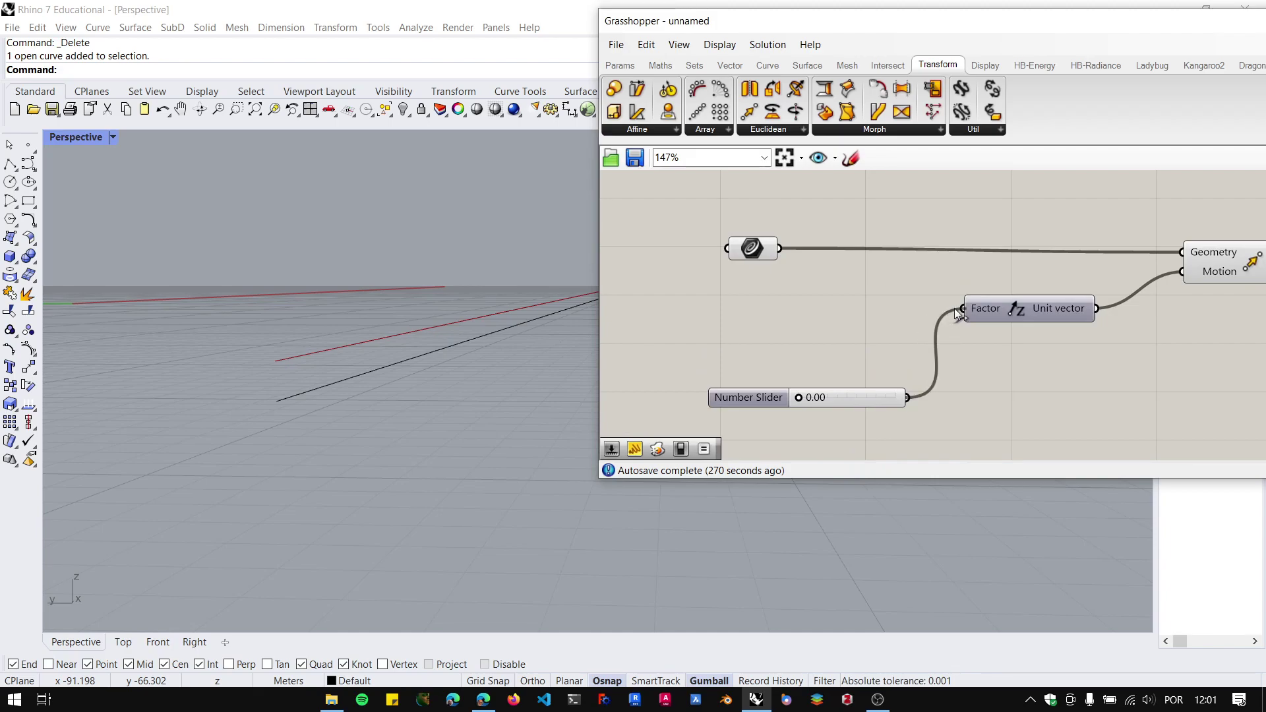
{"action": "left_click_drag", "start_coordinate": [798, 398], "coordinate": [833, 395]}
Try to set the number slider's minimum limit to -3.
{"action": "double_click", "coordinate": [728, 403]}
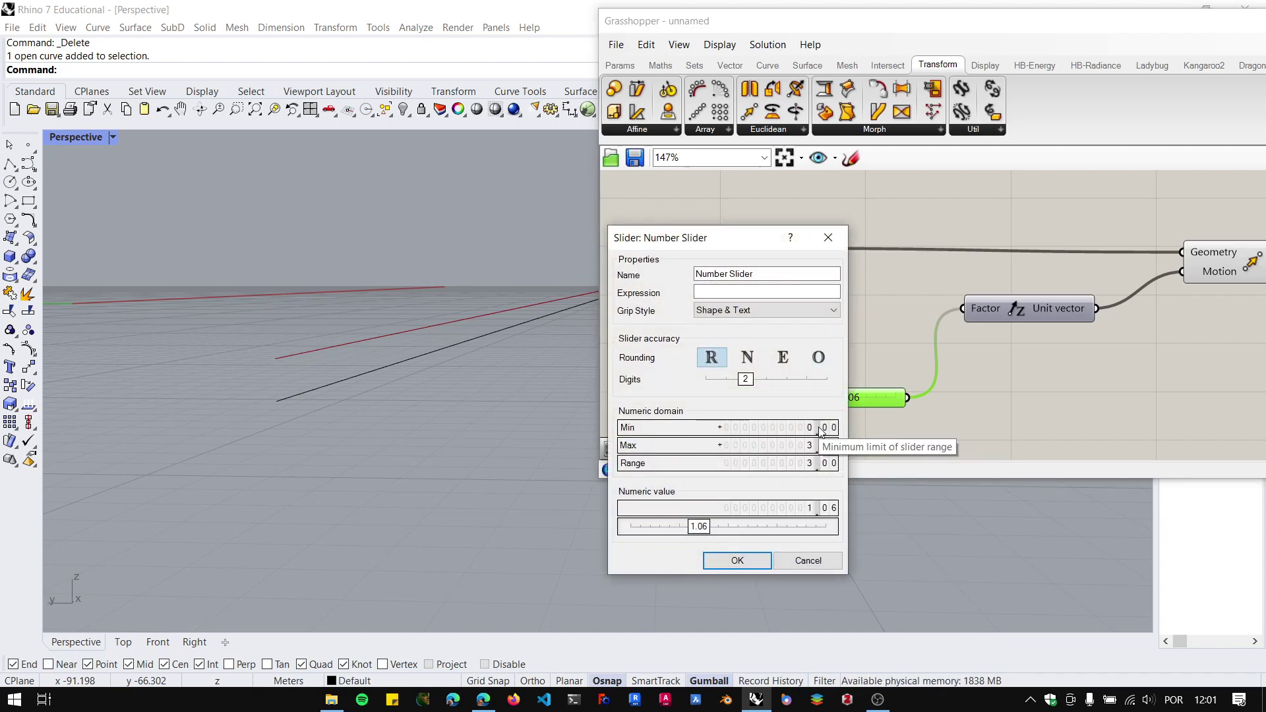
{"action": "double_click", "coordinate": [801, 428]}
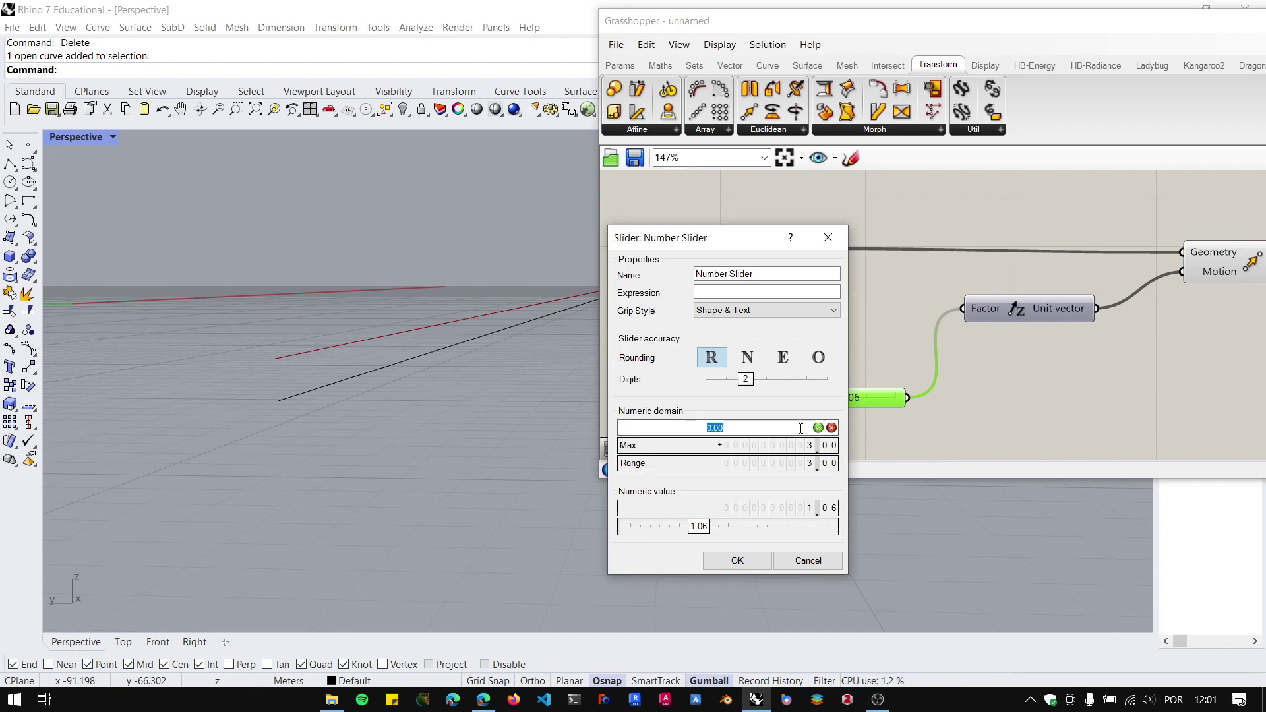
{"action": "type", "text": "-3"}
{"action": "left_click", "coordinate": [830, 429]}
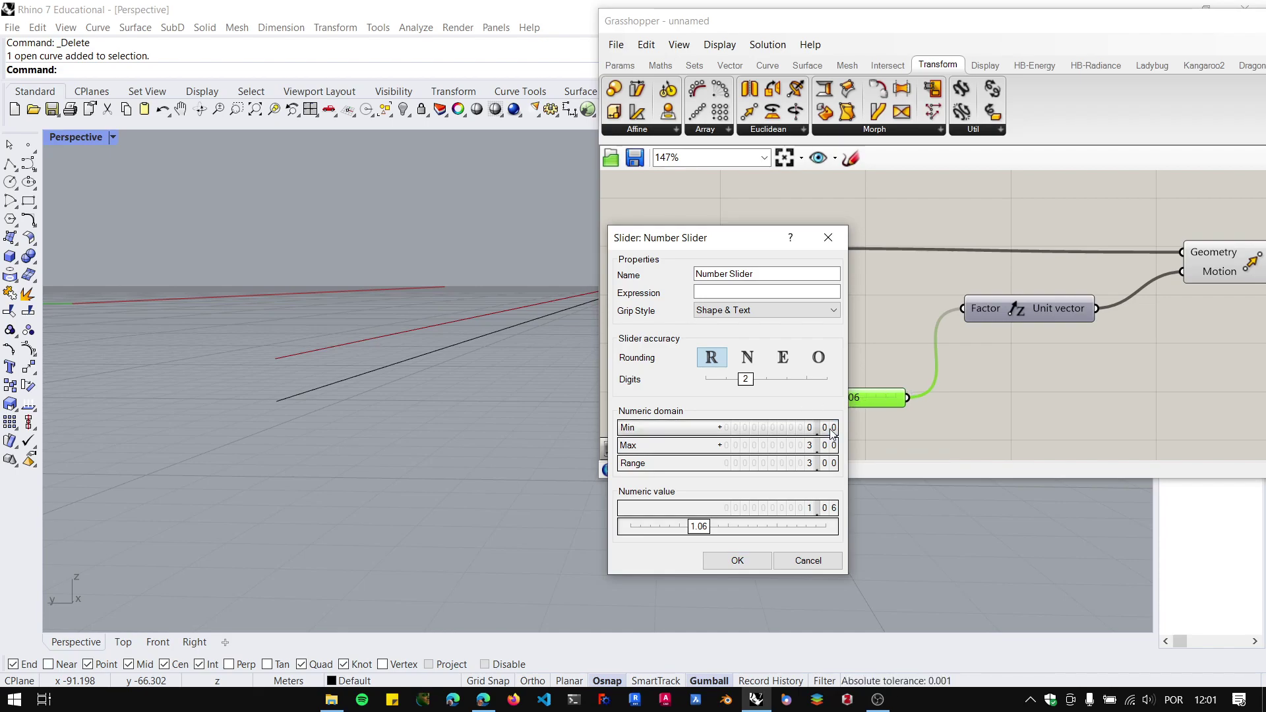
{"action": "left_click", "coordinate": [745, 559]}
Line up the number slider and Unit Z component in a row just below the curve's wire, leading to Move.
{"action": "right_click_drag", "start_coordinate": [525, 344], "coordinate": [199, 423]}
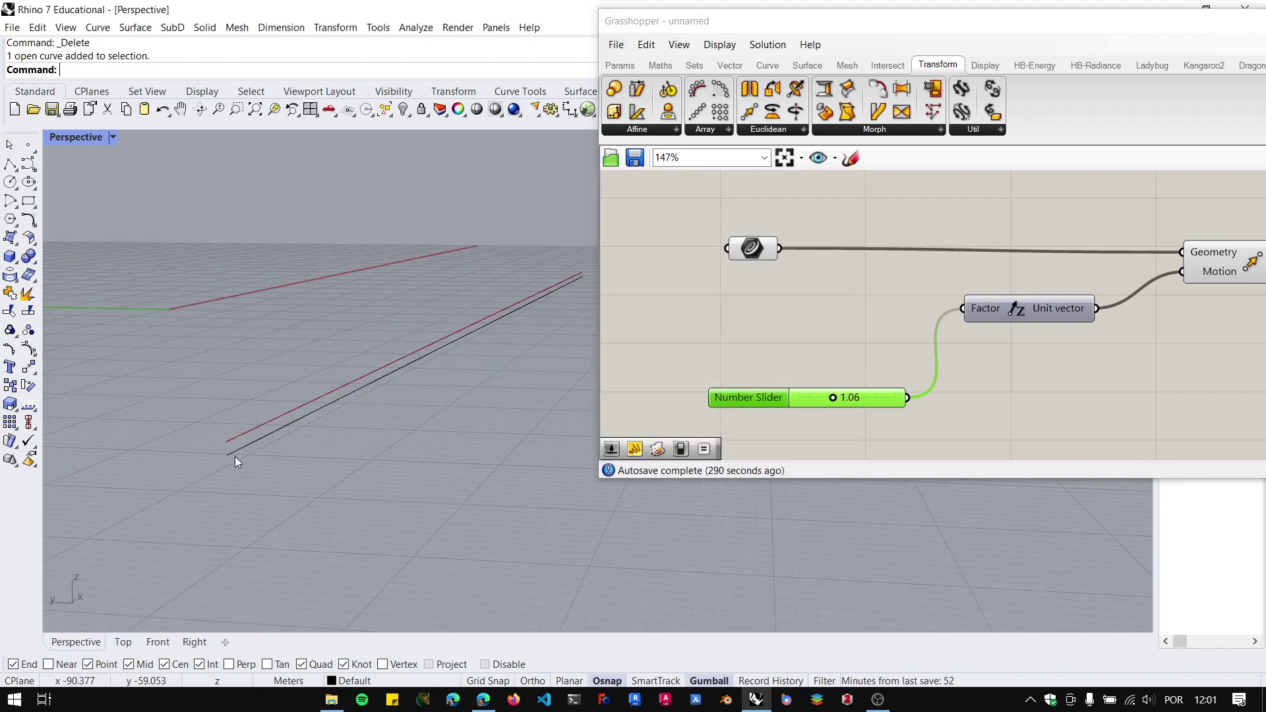
{"action": "scroll", "coordinate": [234, 456], "scroll_direction": "up", "scroll_amount": 5}
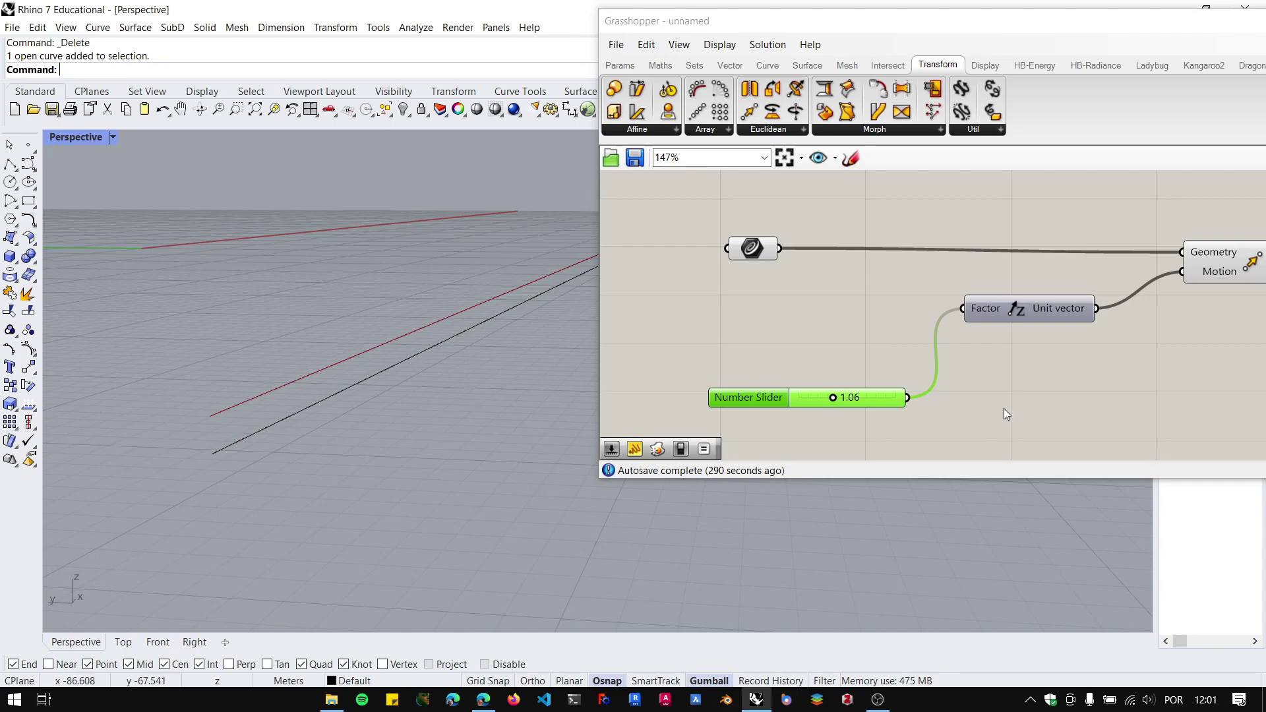
{"action": "scroll", "coordinate": [989, 396], "scroll_direction": "down", "scroll_amount": 2}
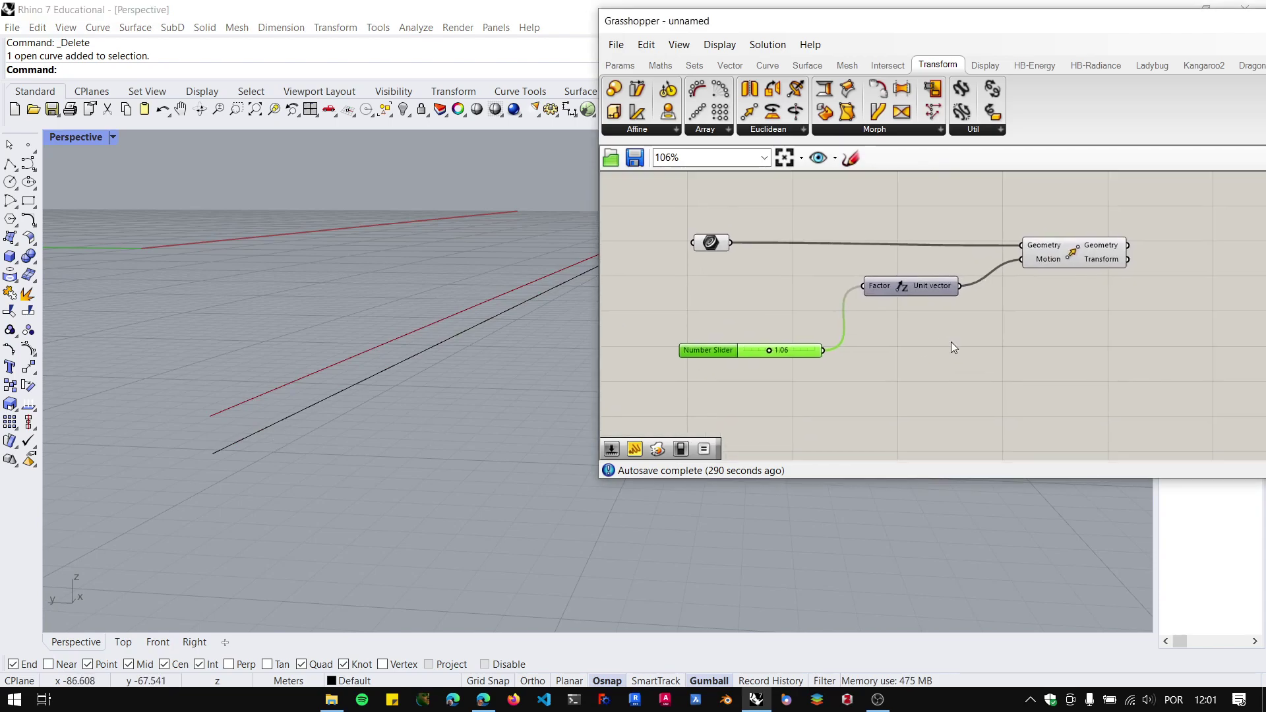
{"action": "left_click", "coordinate": [711, 244]}
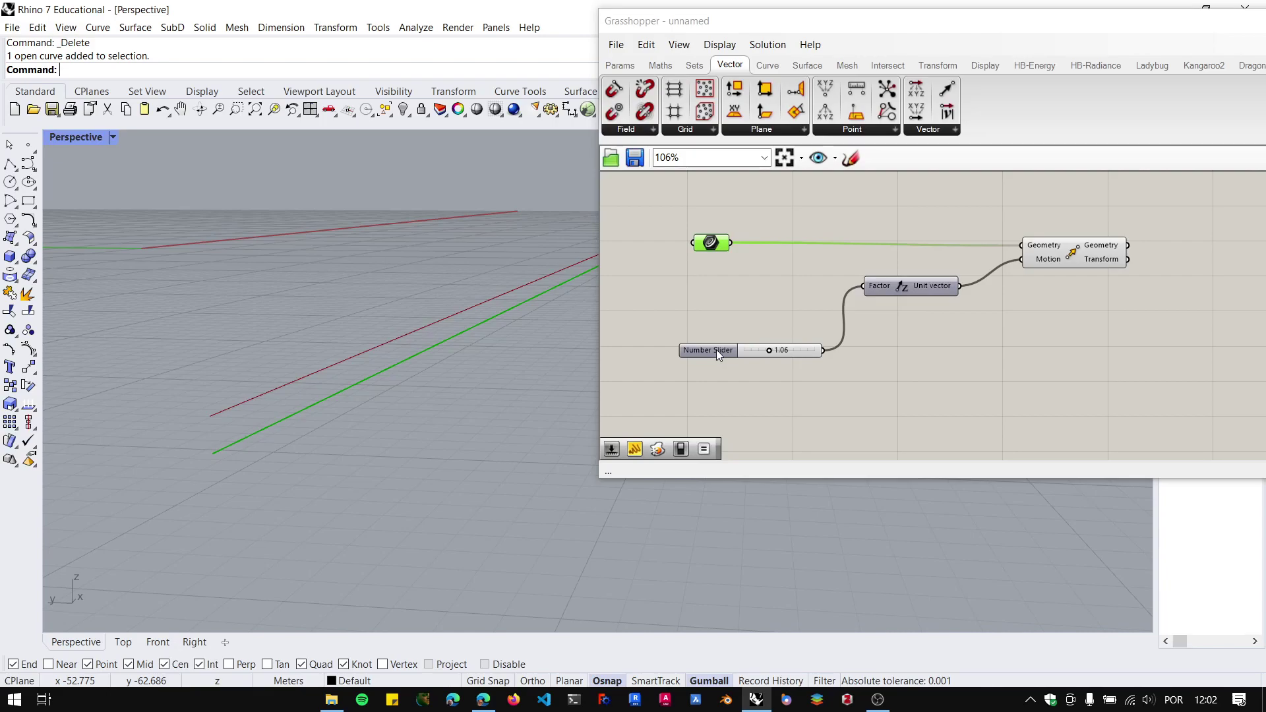
{"action": "left_click_drag", "start_coordinate": [716, 349], "coordinate": [727, 286]}
{"action": "left_click_drag", "start_coordinate": [929, 320], "coordinate": [816, 274]}
{"action": "left_click_drag", "start_coordinate": [901, 287], "coordinate": [930, 264]}
{"action": "left_click", "coordinate": [774, 223]}
Shift the Curve parameter away from the slider and nudge the Move component to tidy the definition's layout.
{"action": "scroll", "coordinate": [680, 238], "scroll_direction": "up", "scroll_amount": 3}
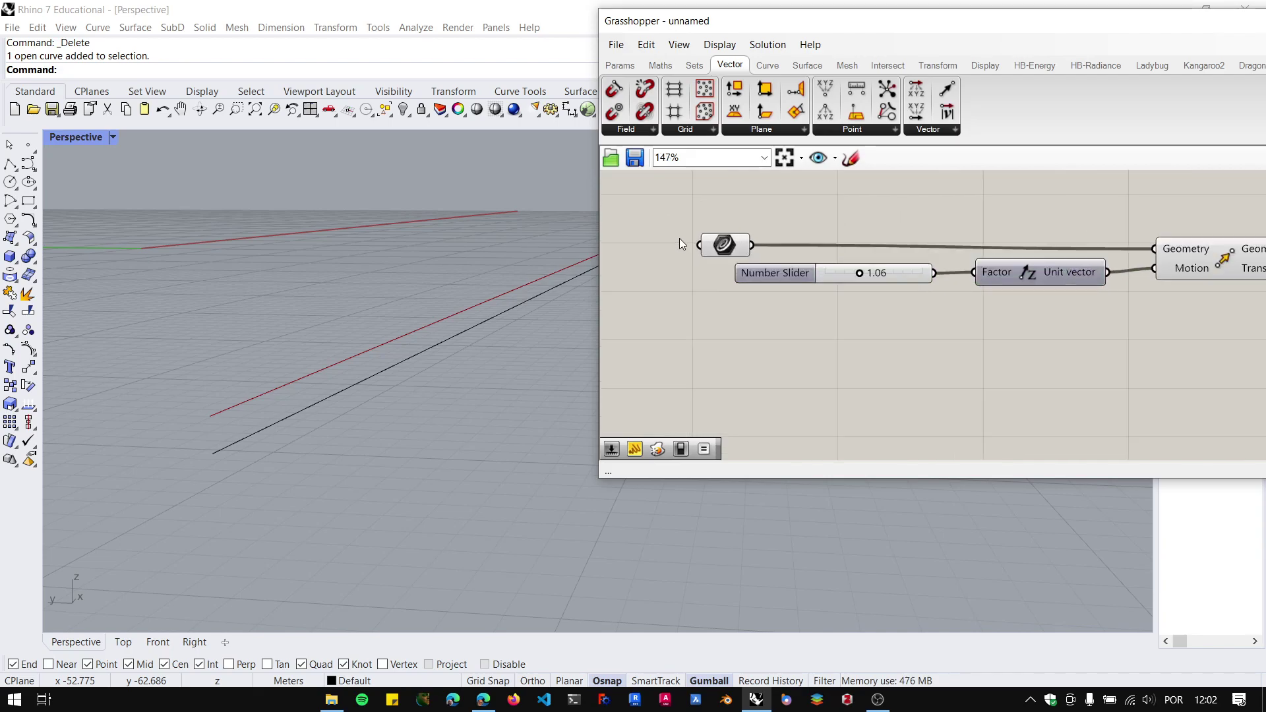
{"action": "left_click_drag", "start_coordinate": [712, 241], "coordinate": [638, 242]}
{"action": "left_click", "coordinate": [779, 322]}
{"action": "scroll", "coordinate": [779, 322], "scroll_direction": "down", "scroll_amount": 3}
{"action": "scroll", "coordinate": [1014, 311], "scroll_direction": "up", "scroll_amount": 3}
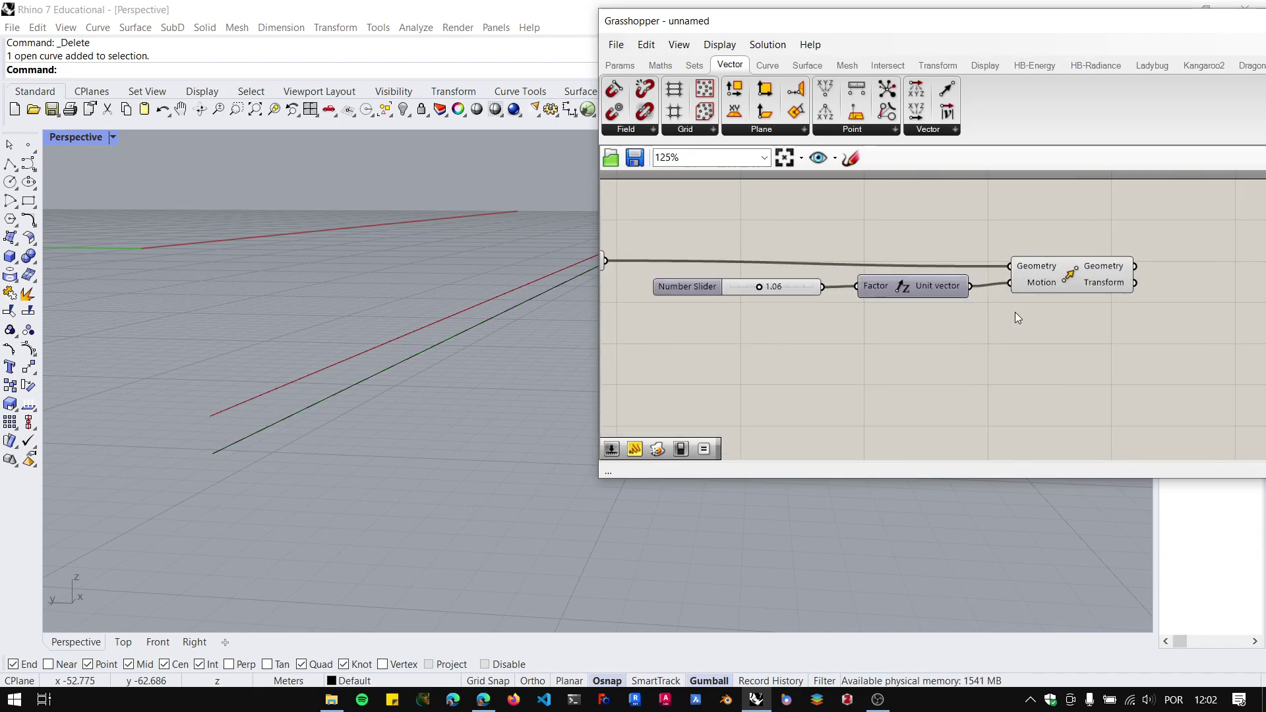
{"action": "left_click_drag", "start_coordinate": [1082, 260], "coordinate": [1095, 253]}
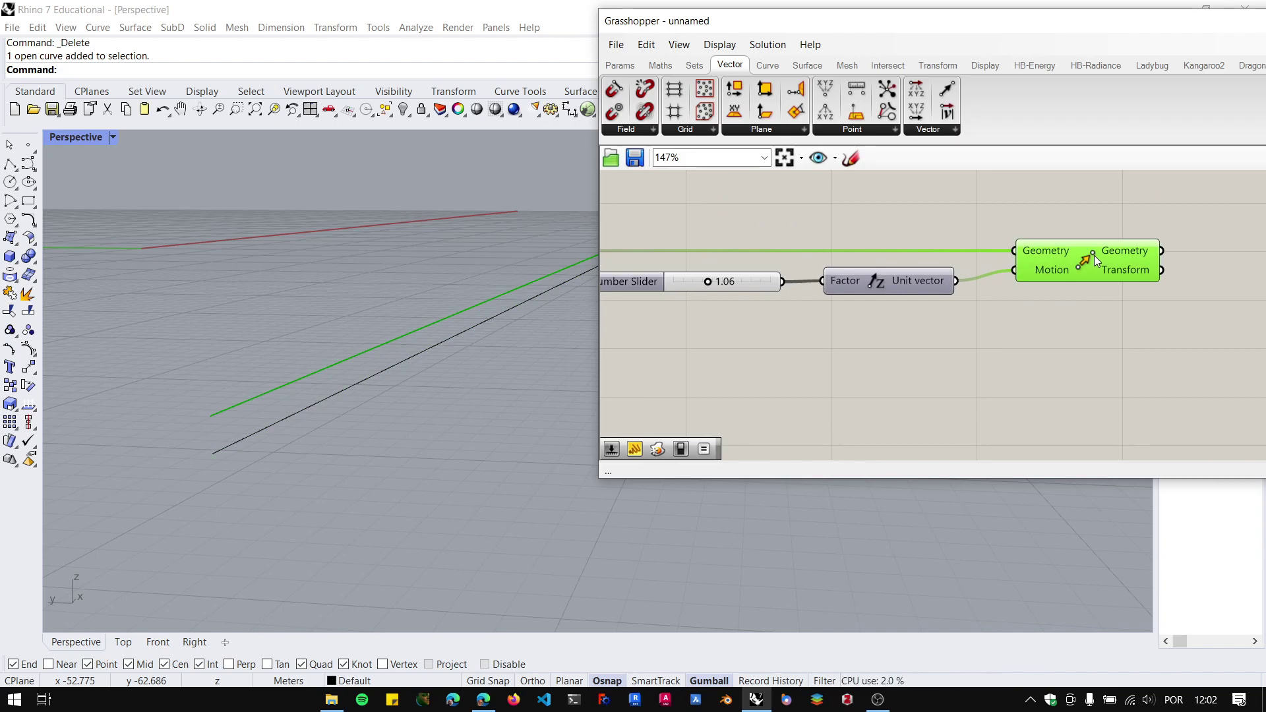
{"action": "left_click", "coordinate": [1065, 348]}
{"action": "scroll", "coordinate": [1066, 348], "scroll_direction": "down", "scroll_amount": 3}
{"action": "right_click_drag", "start_coordinate": [971, 371], "coordinate": [992, 358]}
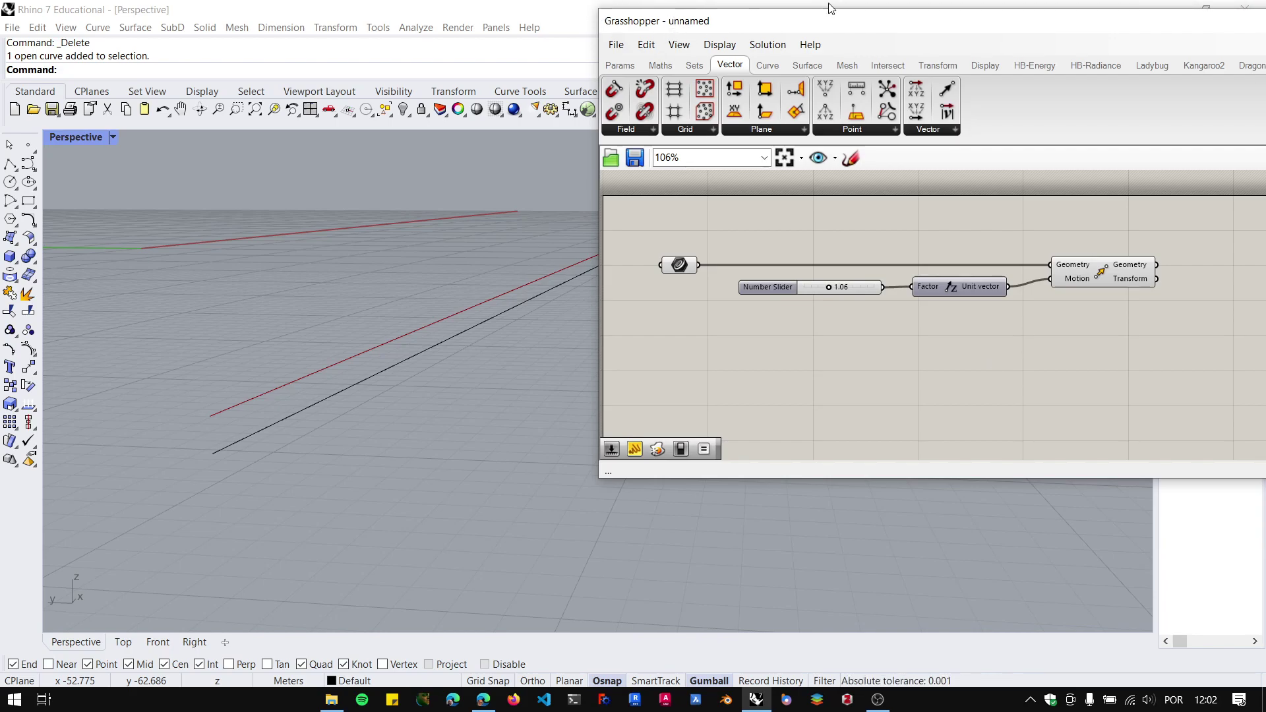
Turn off Draw Icons to label the components with their names, and turn it back on.
{"action": "left_click_drag", "start_coordinate": [745, 10], "coordinate": [745, 33]}
{"action": "left_click", "coordinate": [719, 67]}
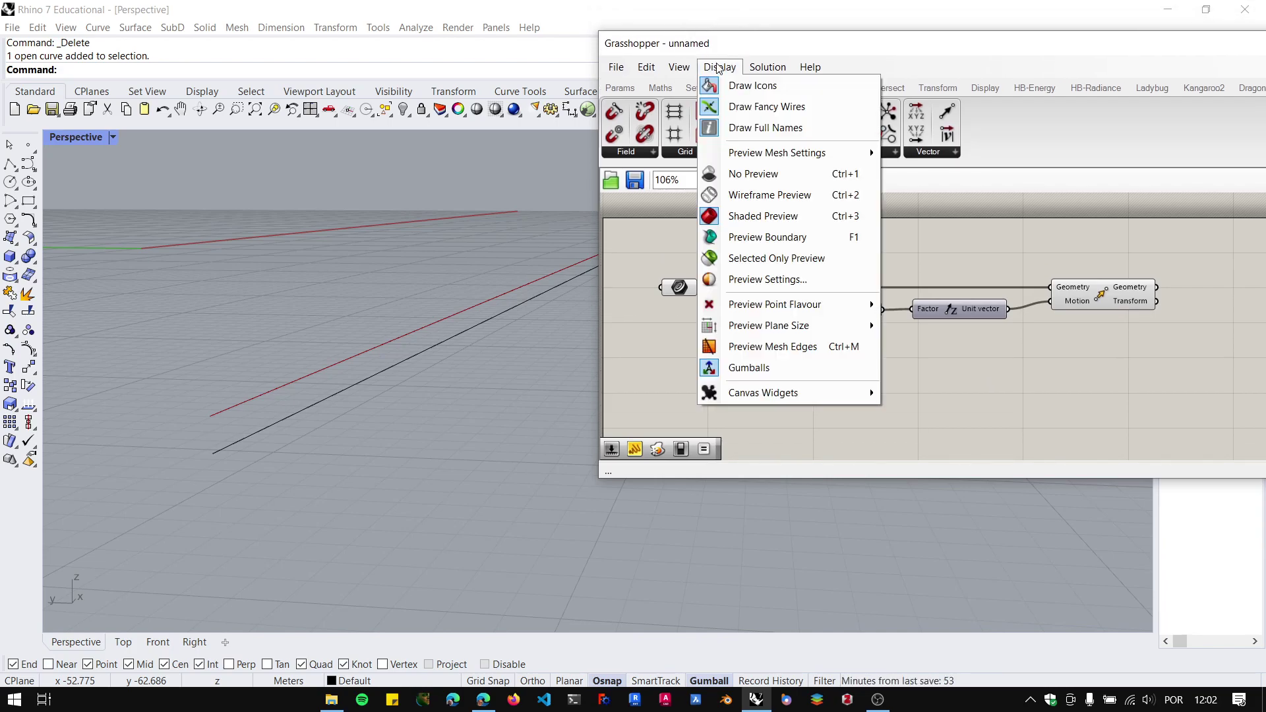
{"action": "left_click", "coordinate": [753, 85]}
{"action": "left_click", "coordinate": [719, 66]}
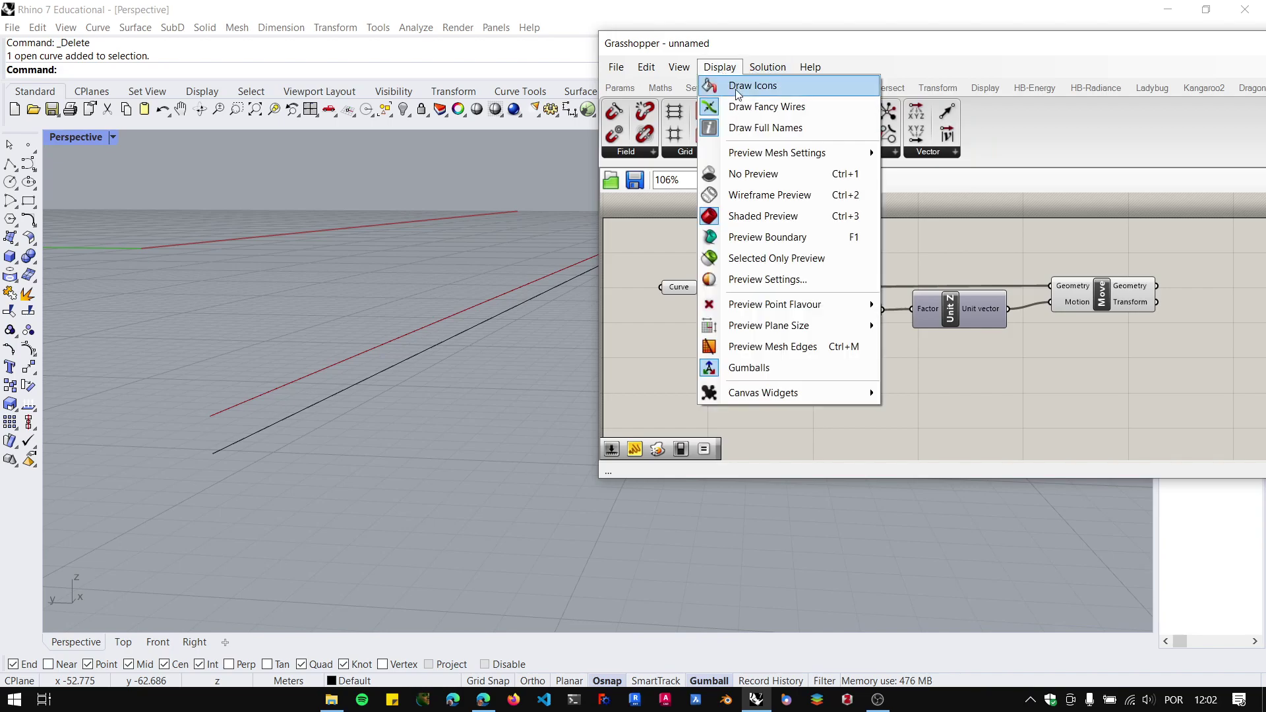
{"action": "left_click", "coordinate": [753, 86]}
{"action": "scroll", "coordinate": [1010, 331], "scroll_direction": "up", "scroll_amount": 5}
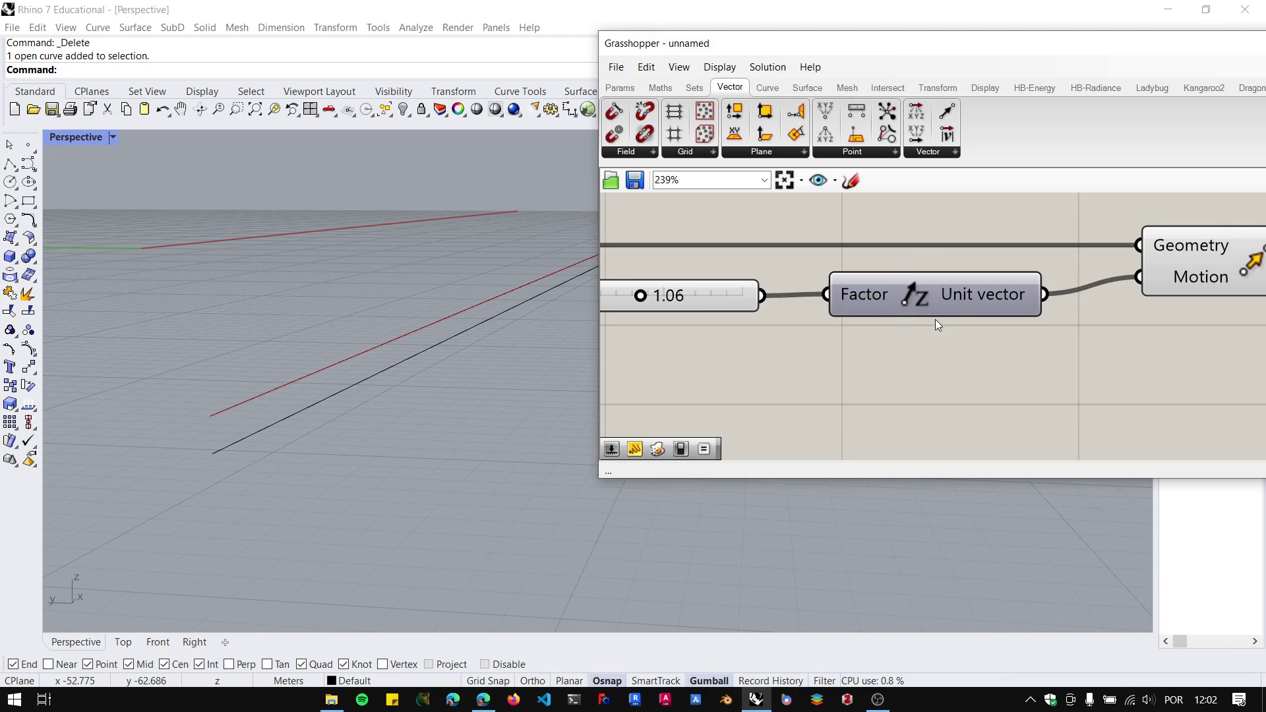
{"action": "scroll", "coordinate": [931, 319], "scroll_direction": "down", "scroll_amount": 4}
Turn off Draw Full Names so the component inputs and outputs use abbreviated labels.
{"action": "left_click", "coordinate": [719, 67]}
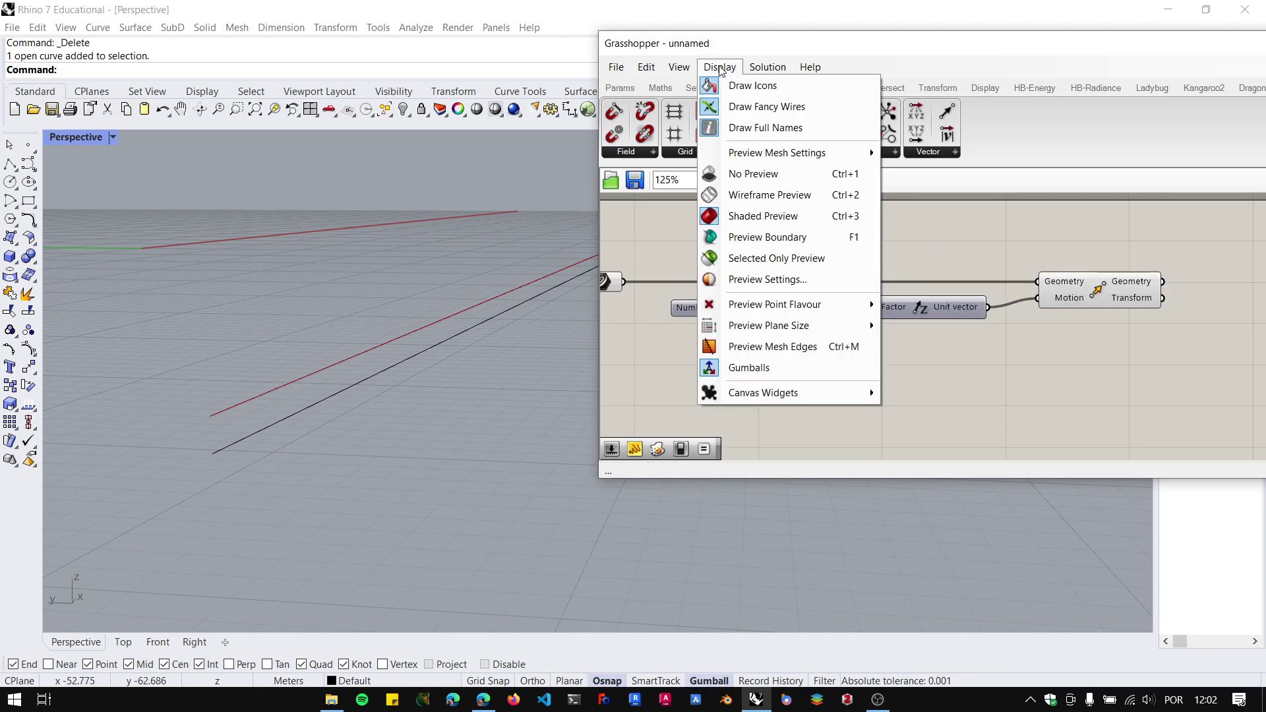
{"action": "left_click", "coordinate": [768, 132]}
{"action": "scroll", "coordinate": [936, 342], "scroll_direction": "up", "scroll_amount": 3}
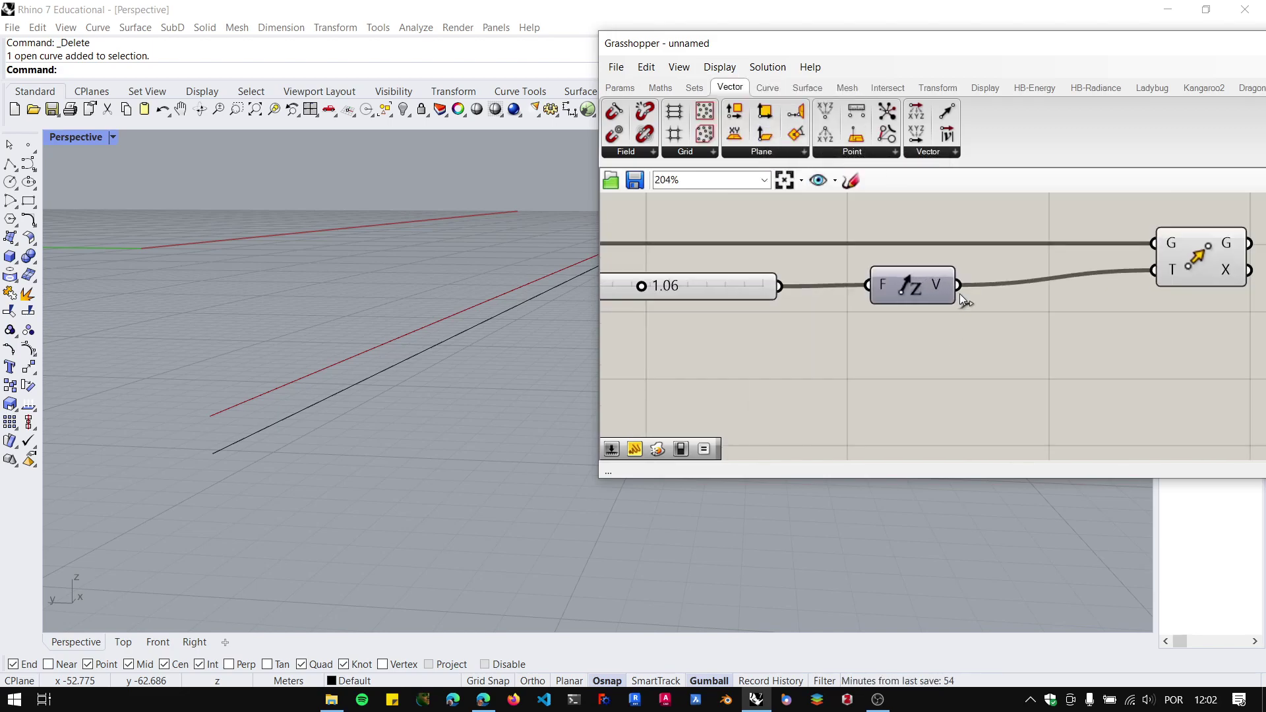
Turn Draw Full Names on, off and on again, leaving full names on the component inputs and outputs.
{"action": "scroll", "coordinate": [960, 294], "scroll_direction": "up", "scroll_amount": 2}
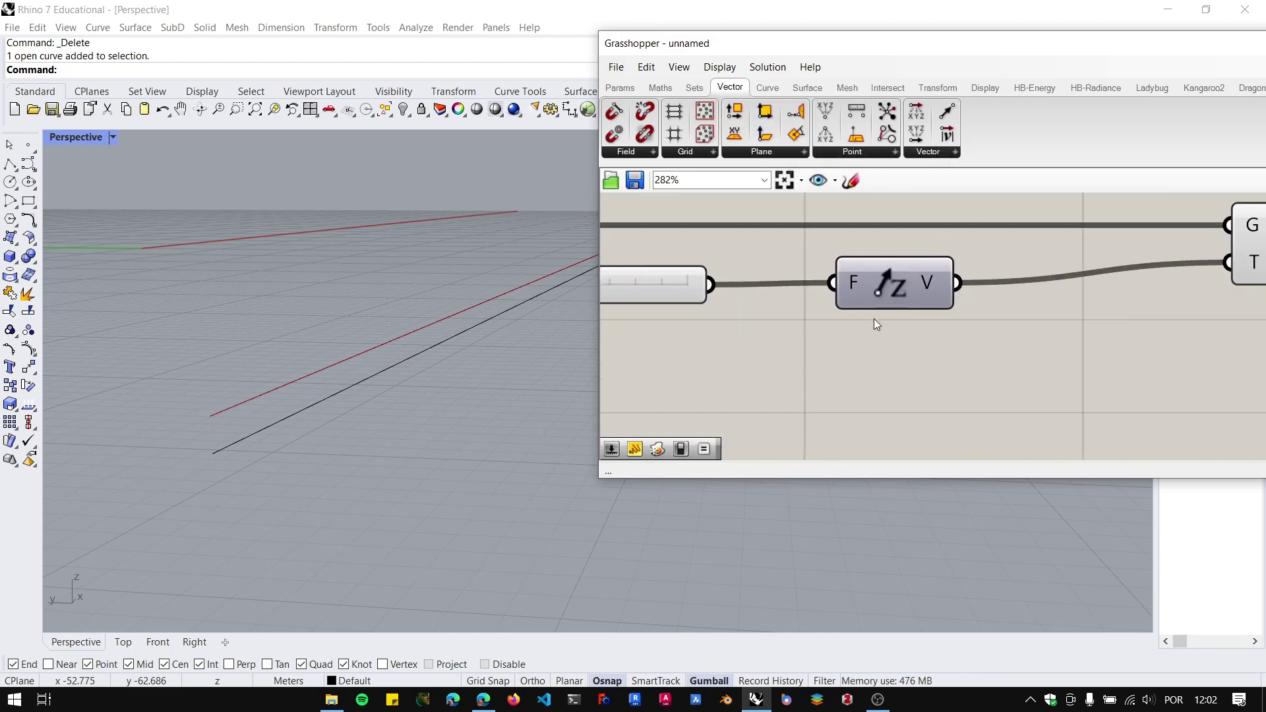
{"action": "left_click", "coordinate": [719, 68]}
{"action": "left_click", "coordinate": [764, 128]}
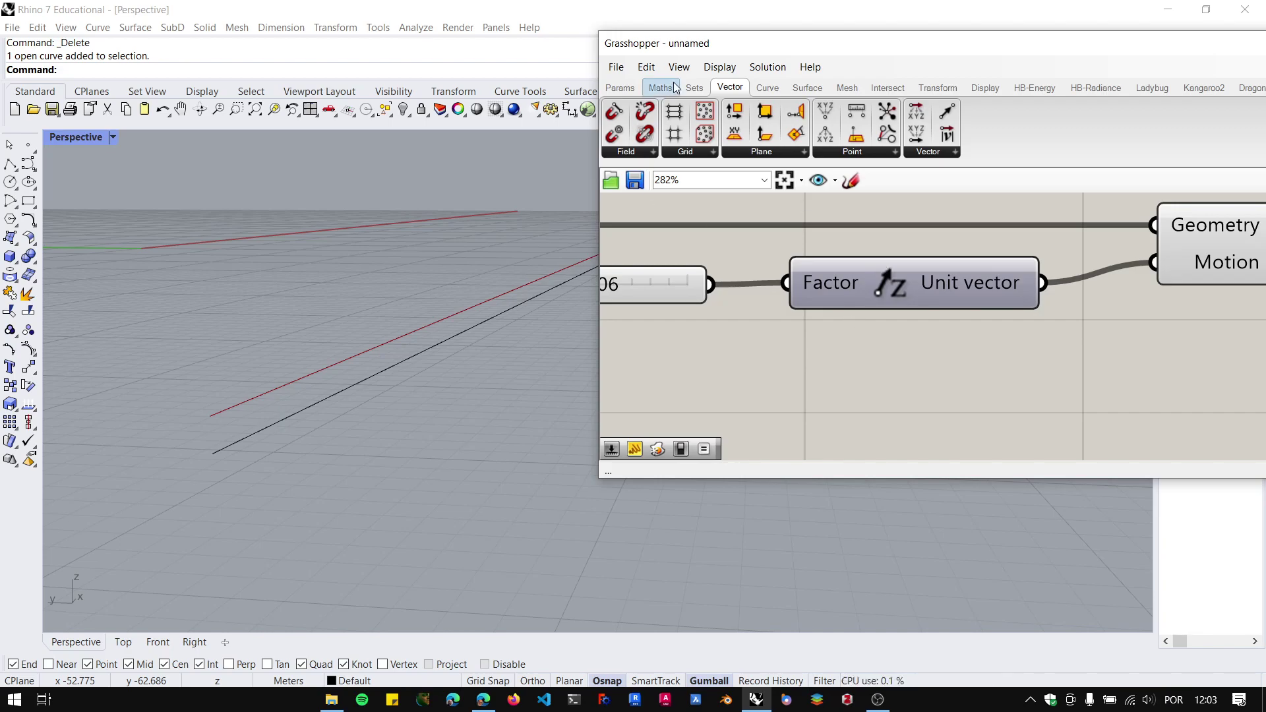
{"action": "left_click", "coordinate": [719, 66]}
{"action": "left_click", "coordinate": [745, 129]}
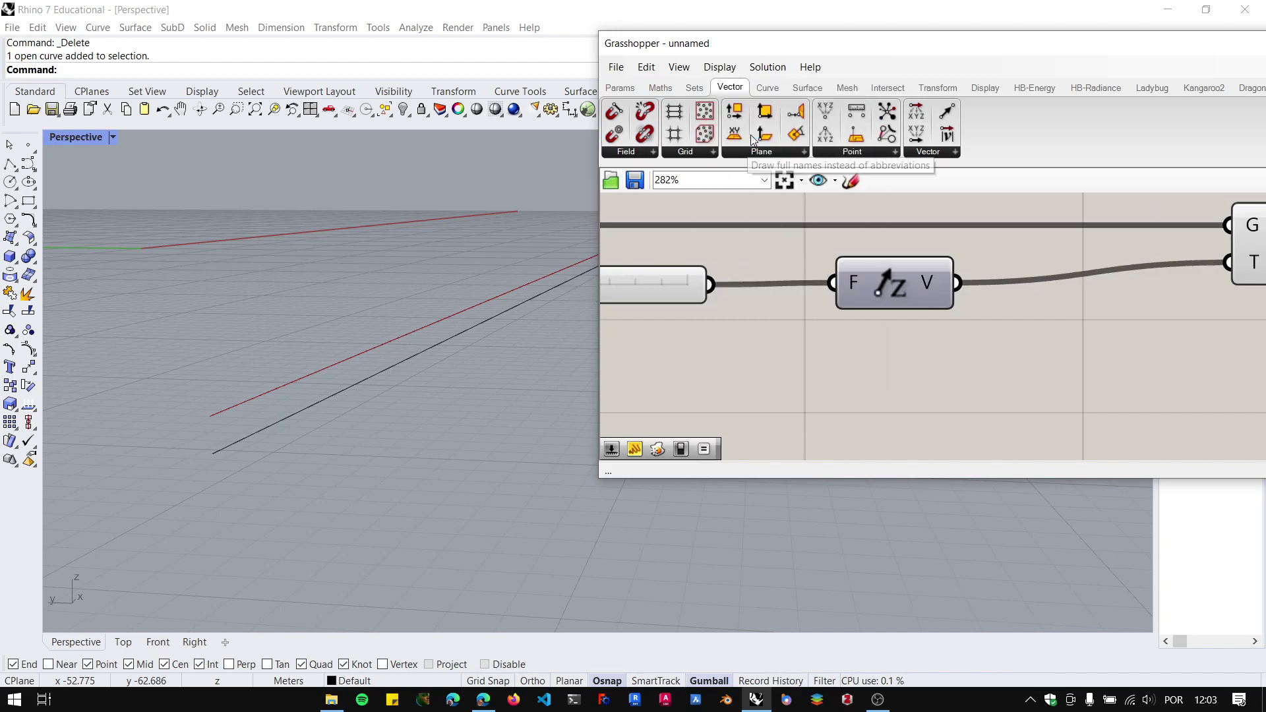
{"action": "left_click", "coordinate": [719, 67]}
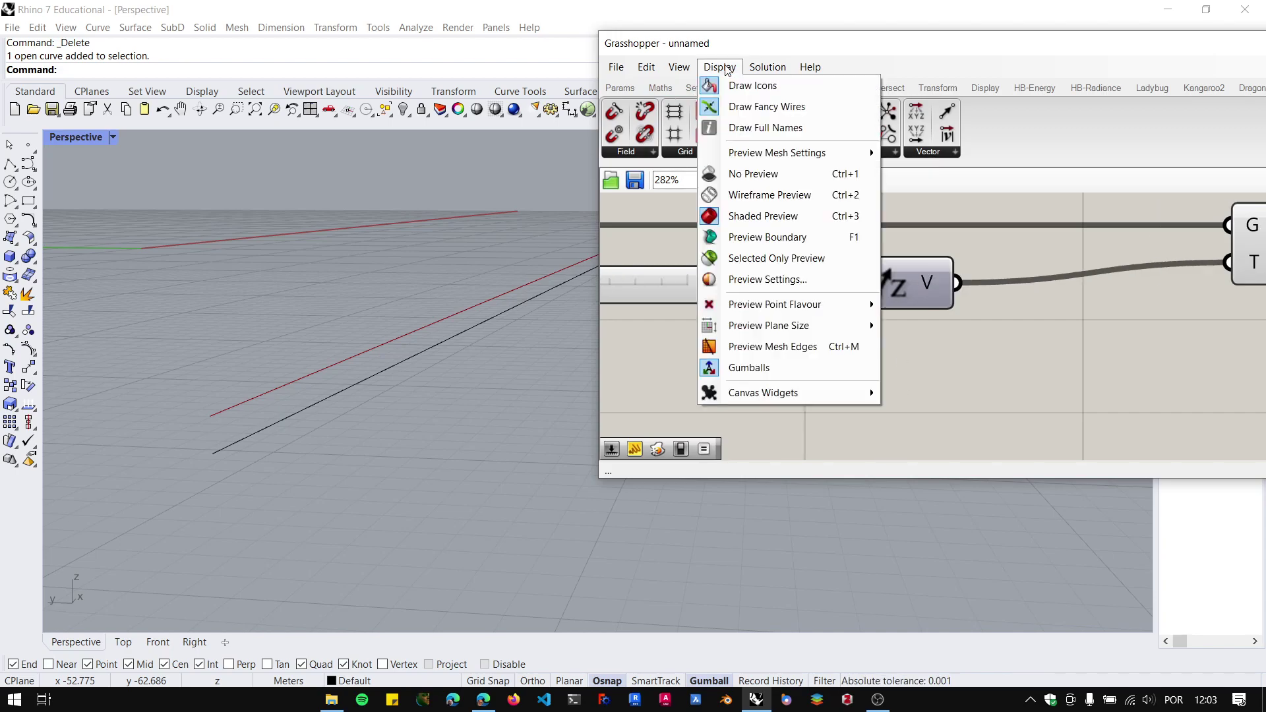
{"action": "left_click", "coordinate": [745, 127]}
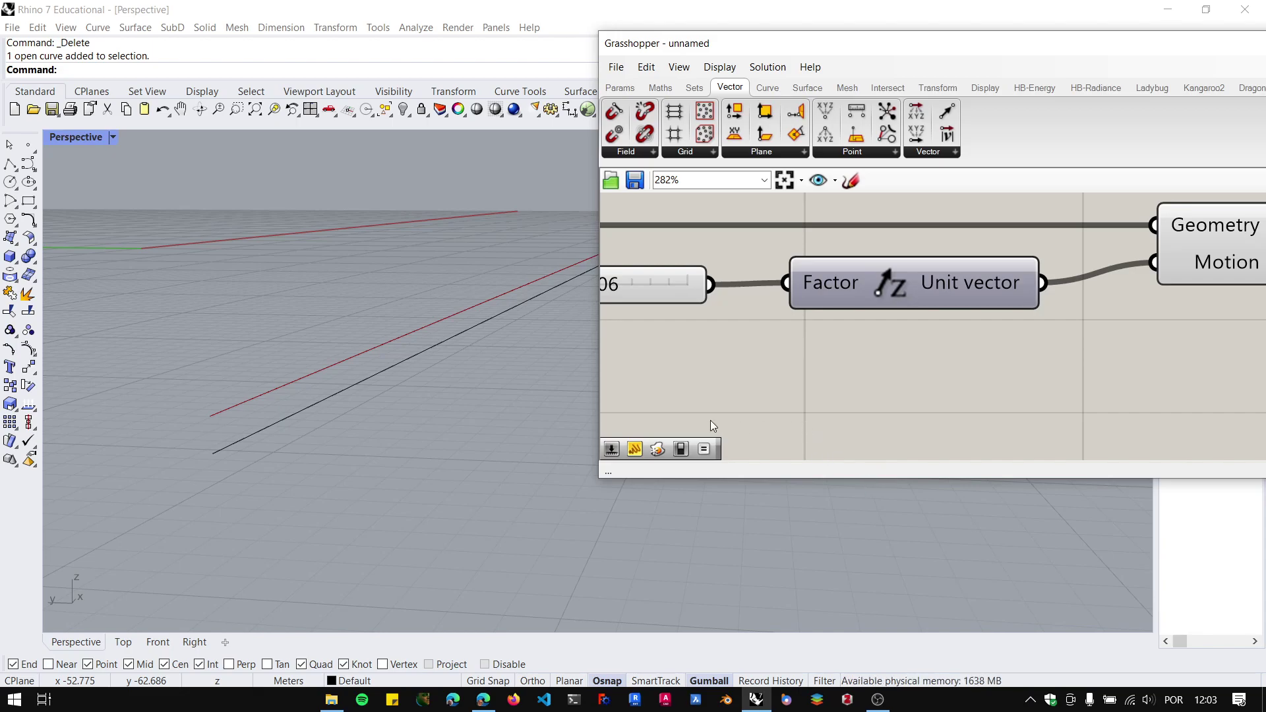
Review the Draw Icons, Draw Fancy Wires and Draw Full Names settings among the display options.
{"action": "left_click", "coordinate": [719, 66]}
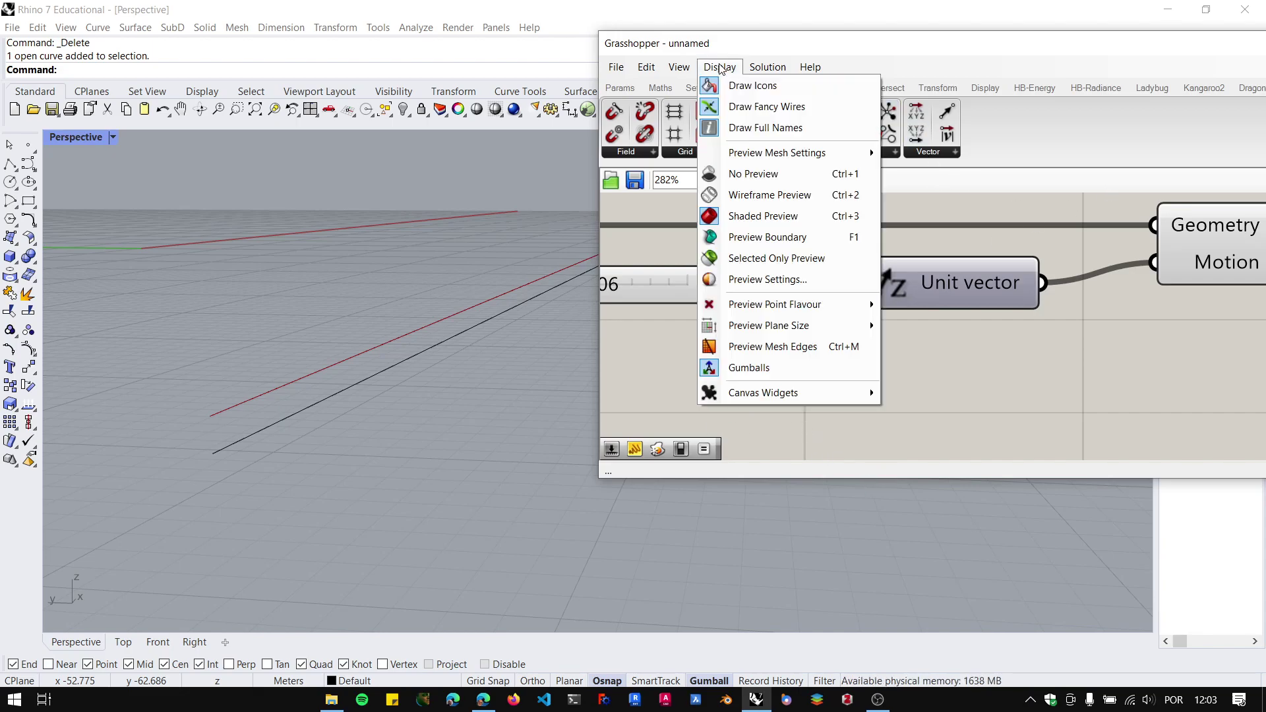
{"action": "left_click", "coordinate": [720, 66]}
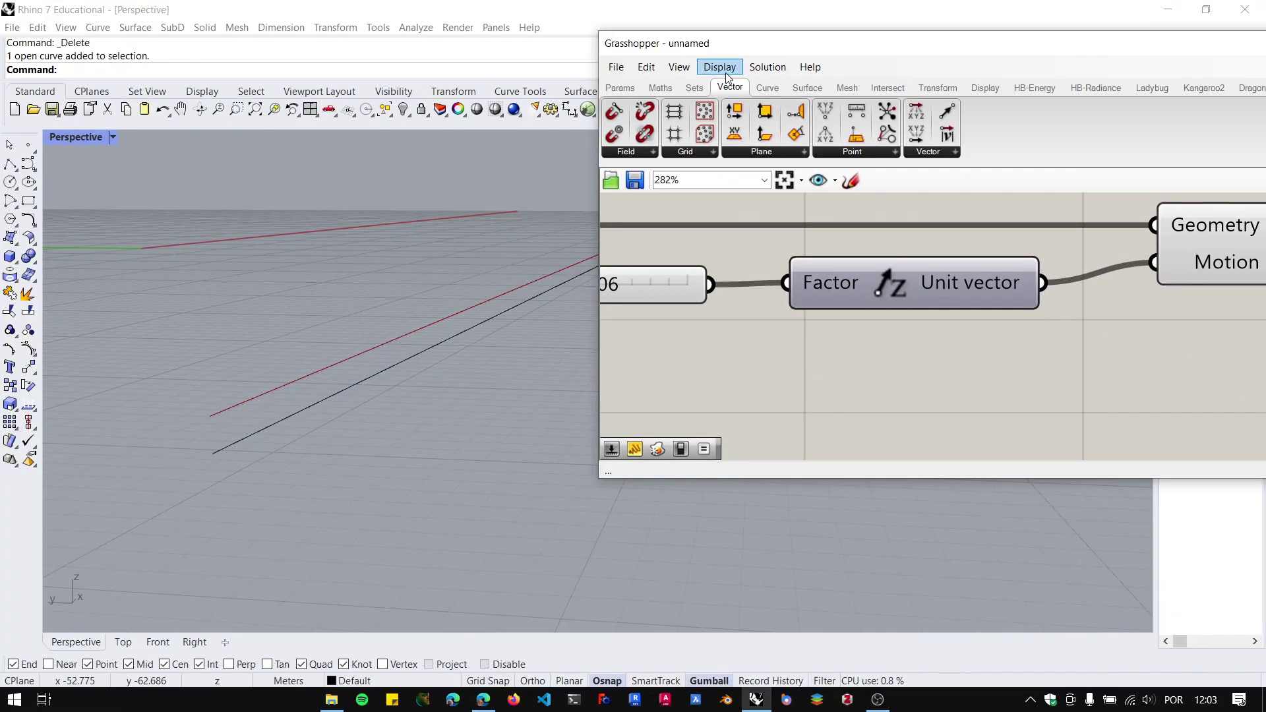
{"action": "left_click", "coordinate": [720, 100]}
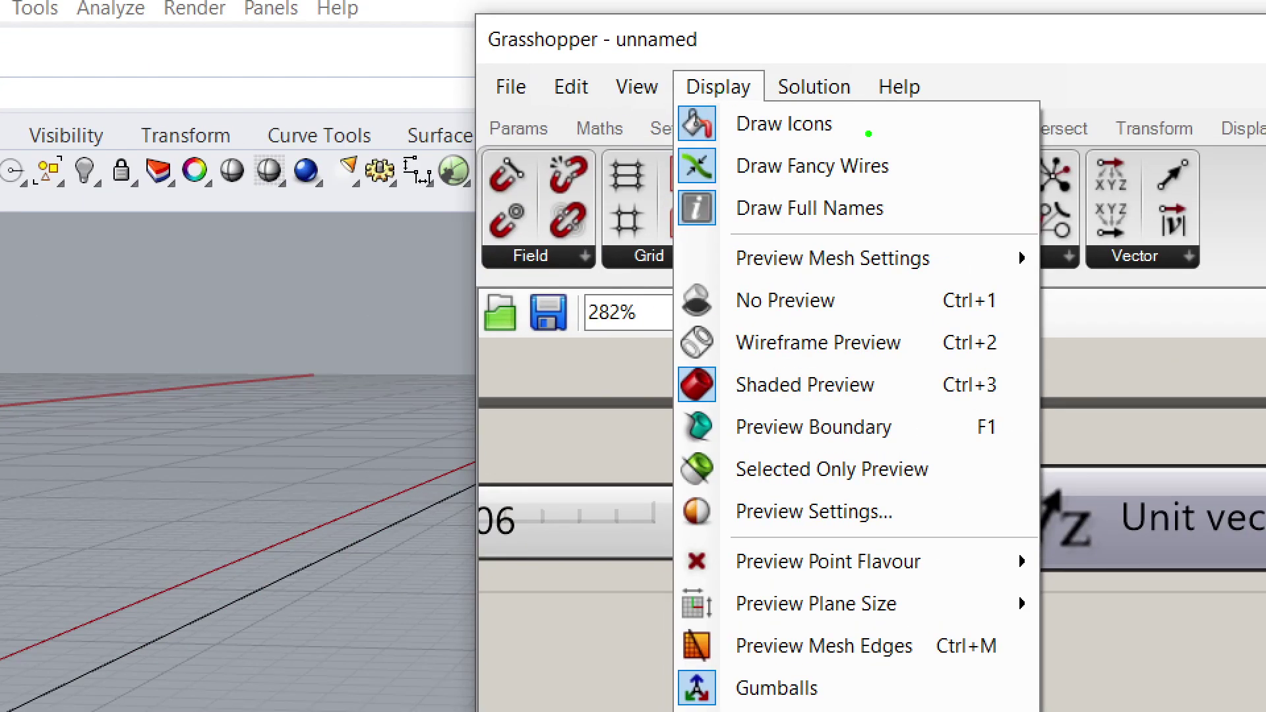
{"action": "left_click_drag", "start_coordinate": [794, 85], "coordinate": [824, 84]}
{"action": "left_click_drag", "start_coordinate": [912, 216], "coordinate": [941, 217]}
{"action": "mouse_move", "coordinate": [912, 163]}
{"action": "left_mouse_down"}
{"action": "mouse_move", "coordinate": [920, 179]}
{"action": "mouse_move", "coordinate": [948, 150]}
{"action": "left_mouse_up"}
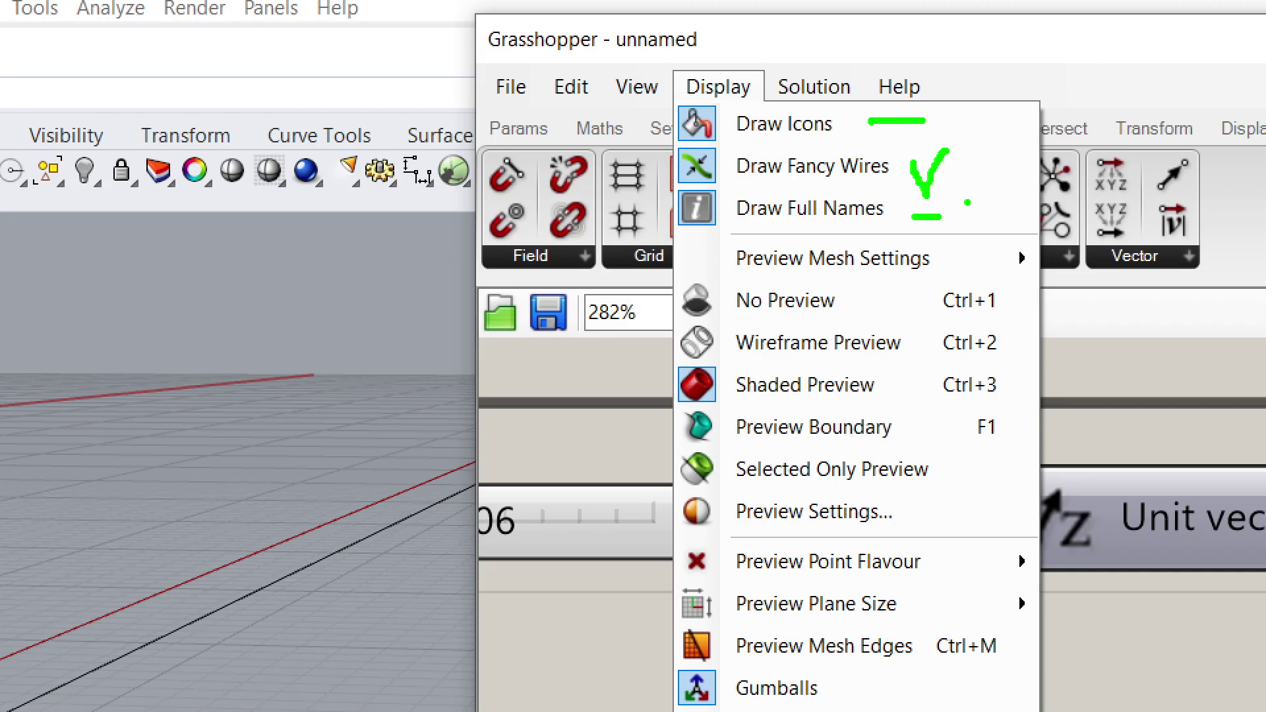
{"action": "key", "text": "Escape"}
Nudge the number slider and Unit Z component up together until they line up with Move's Motion input.
{"action": "scroll", "coordinate": [909, 356], "scroll_direction": "down", "scroll_amount": 6}
{"action": "right_click_drag", "start_coordinate": [909, 351], "coordinate": [917, 331]}
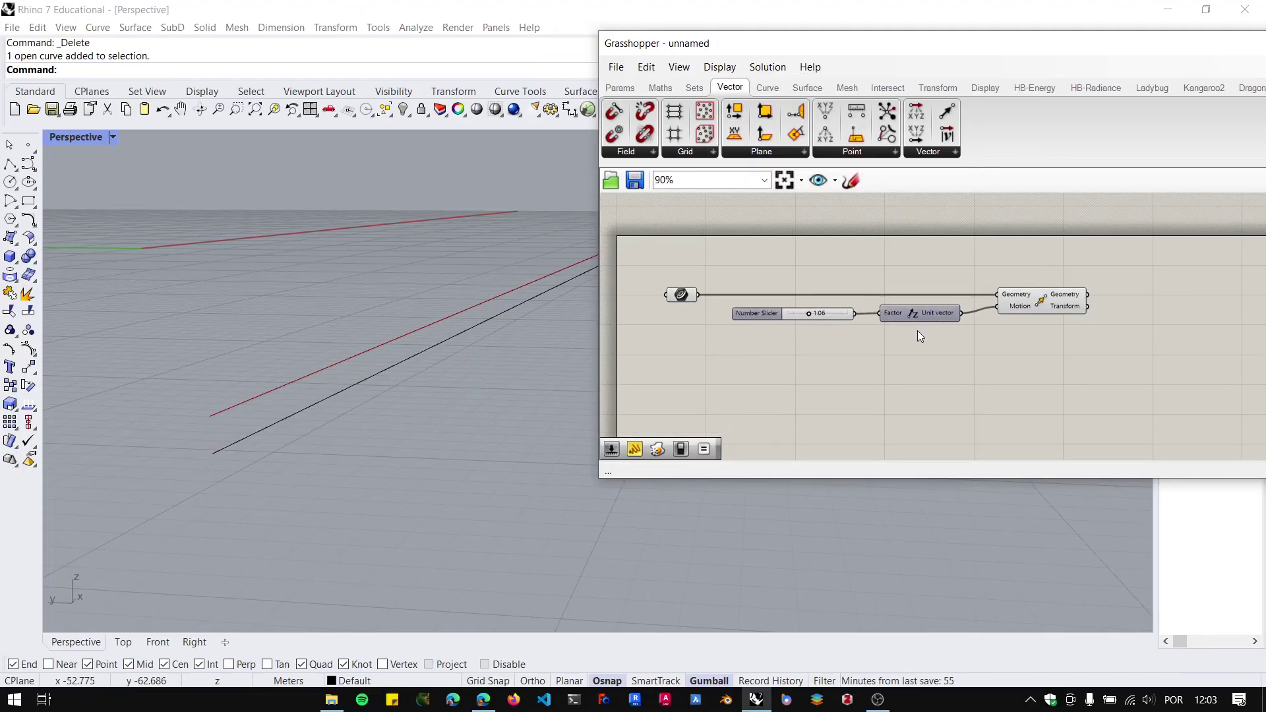
{"action": "scroll", "coordinate": [923, 333], "scroll_direction": "up", "scroll_amount": 2}
{"action": "right_click_drag", "start_coordinate": [1018, 327], "coordinate": [1004, 322]}
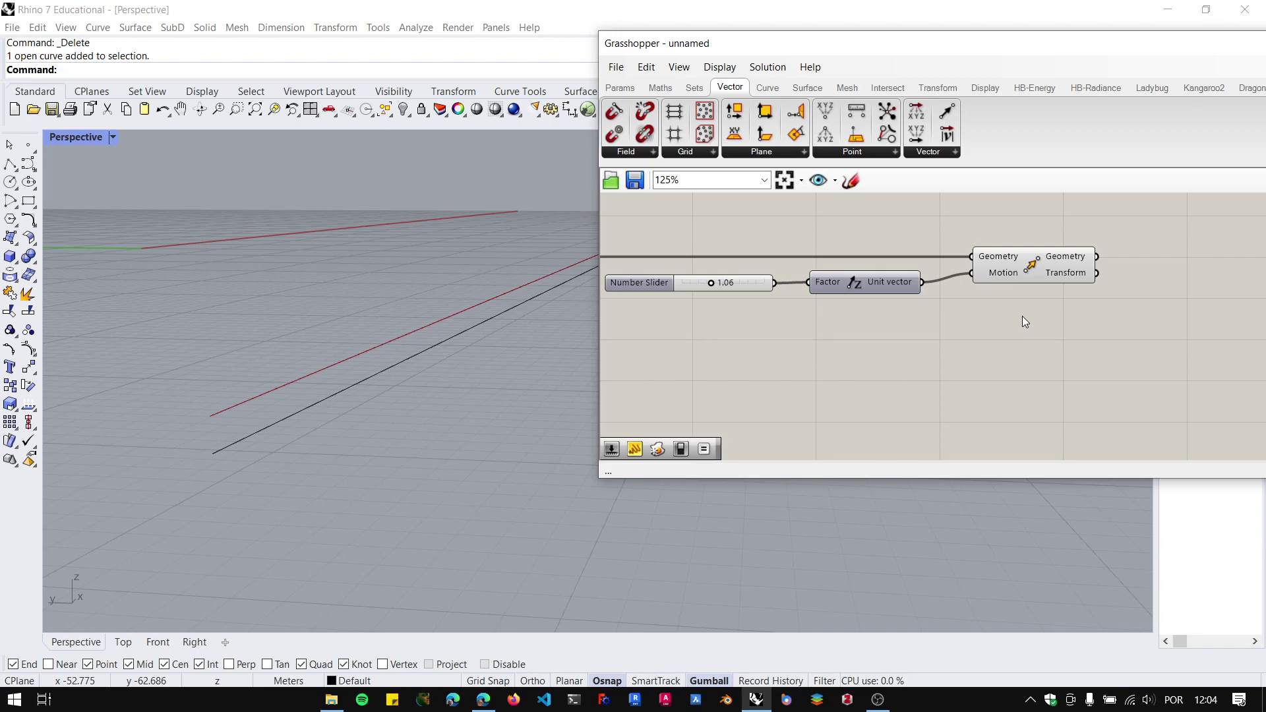
{"action": "scroll", "coordinate": [813, 340], "scroll_direction": "up", "scroll_amount": 2}
{"action": "left_click_drag", "start_coordinate": [859, 326], "coordinate": [730, 255]}
{"action": "left_click_drag", "start_coordinate": [856, 275], "coordinate": [854, 265]}
{"action": "left_click", "coordinate": [873, 360]}
{"action": "scroll", "coordinate": [874, 361], "scroll_direction": "down", "scroll_amount": 4}
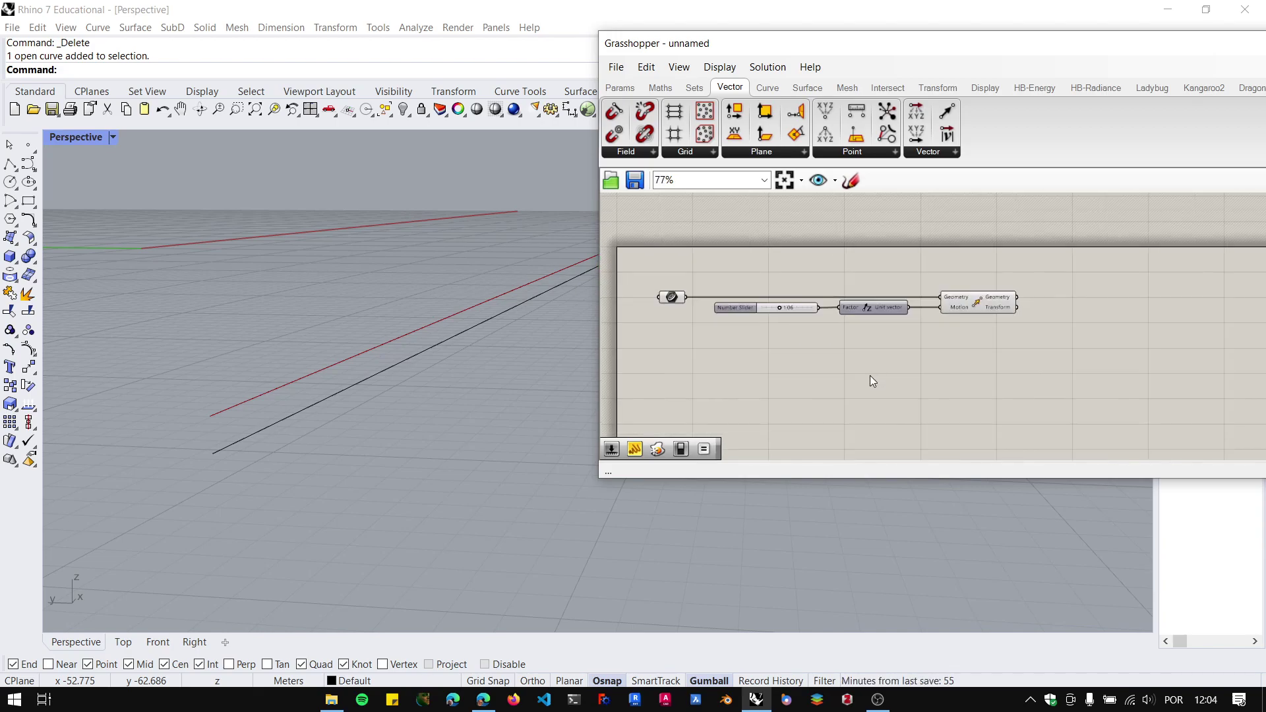
{"action": "scroll", "coordinate": [773, 349], "scroll_direction": "up", "scroll_amount": 2}
{"action": "left_click", "coordinate": [739, 295]}
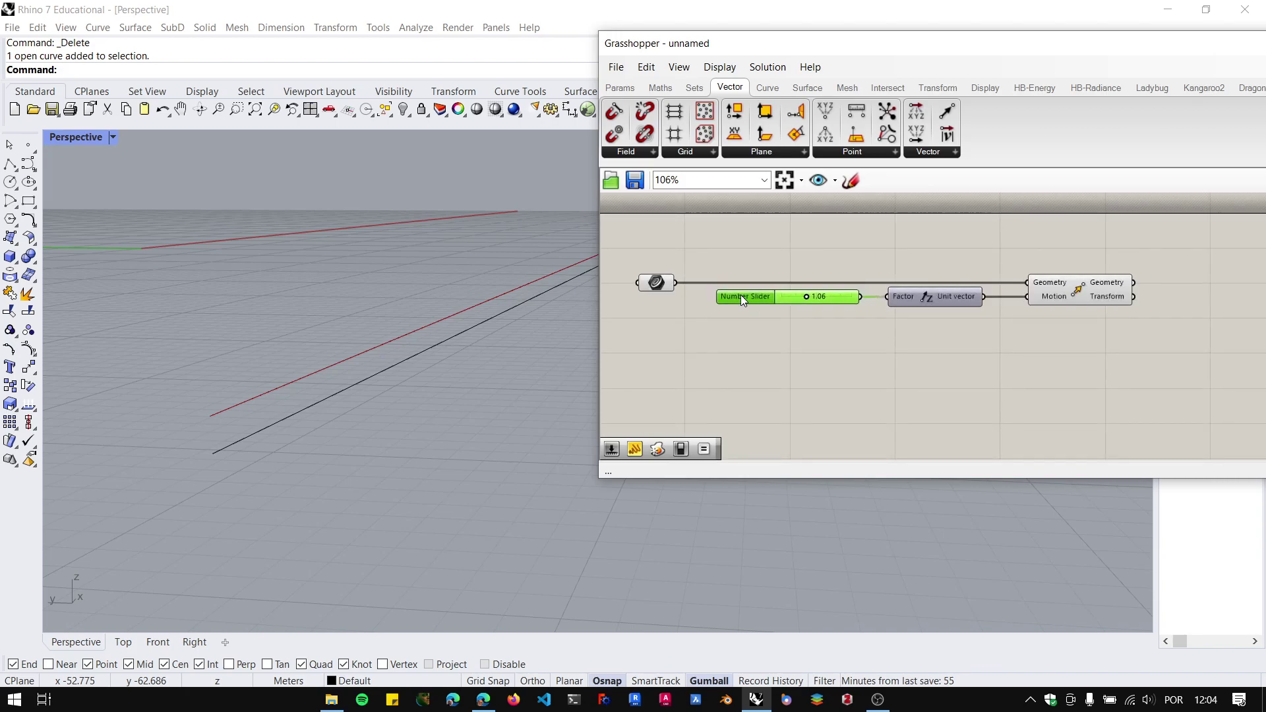
{"action": "left_click", "coordinate": [766, 319]}
Add a Divide Curve component to the canvas beyond the Move component.
{"action": "right_click_drag", "start_coordinate": [1150, 354], "coordinate": [1002, 341]}
{"action": "scroll", "coordinate": [1076, 342], "scroll_direction": "down", "scroll_amount": 2}
{"action": "left_click", "coordinate": [774, 90]}
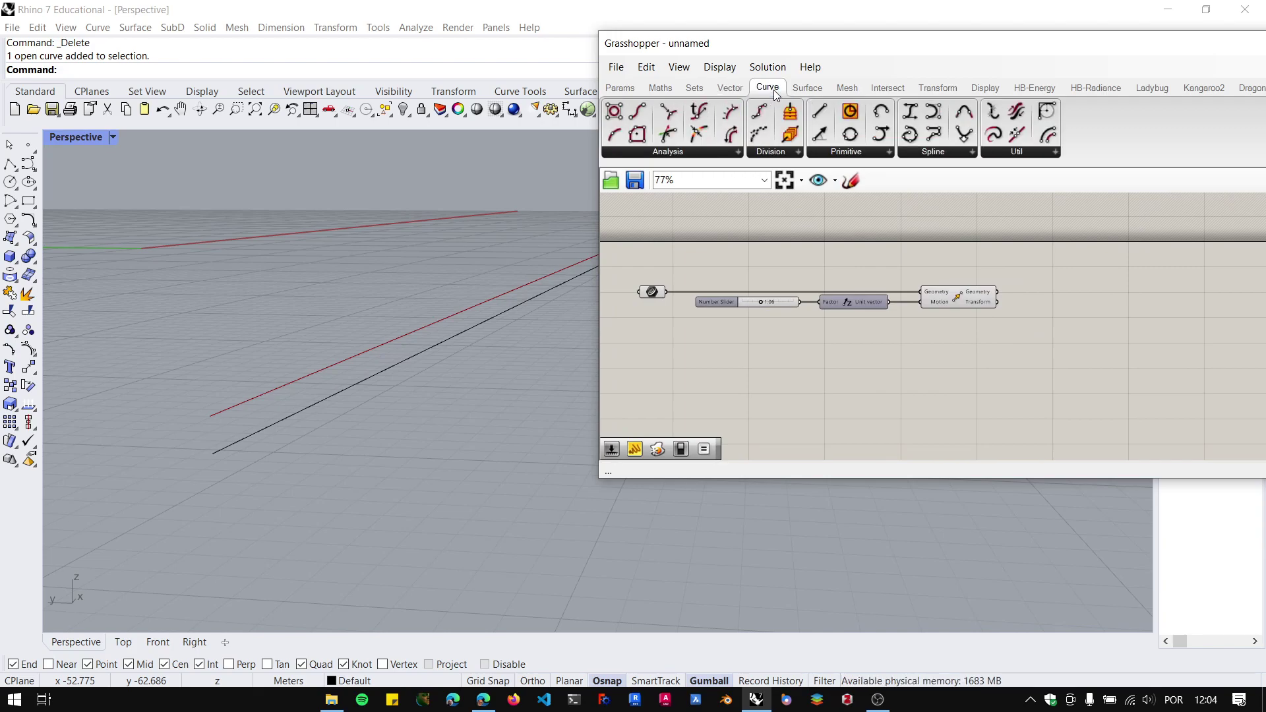
{"action": "left_click", "coordinate": [800, 157]}
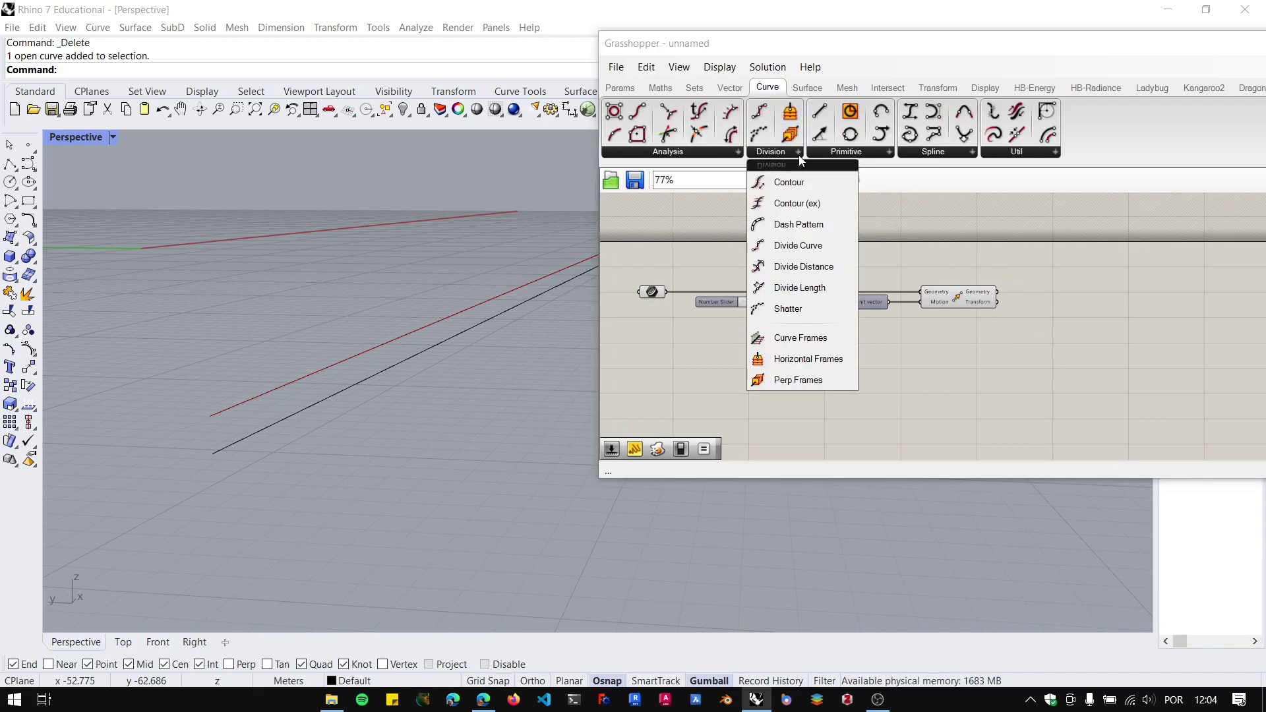
{"action": "double_click", "coordinate": [1081, 374]}
{"action": "type", "text": "div"}
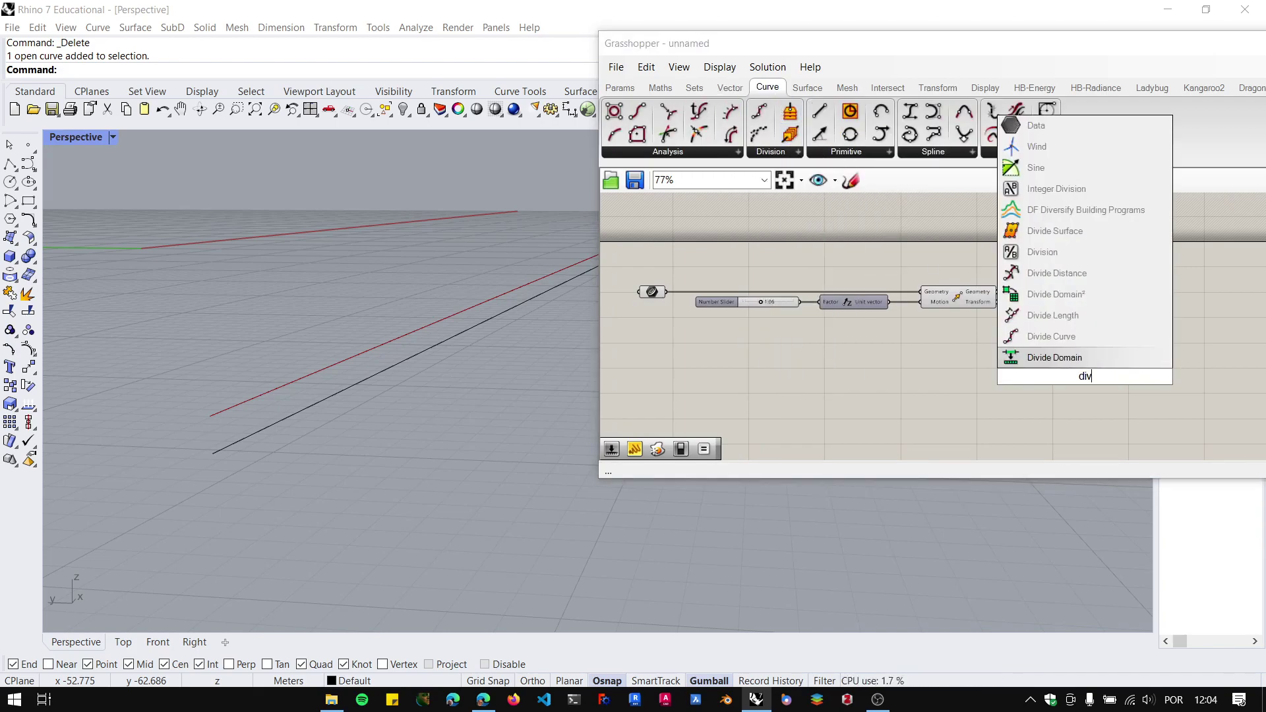
{"action": "left_click", "coordinate": [1077, 338]}
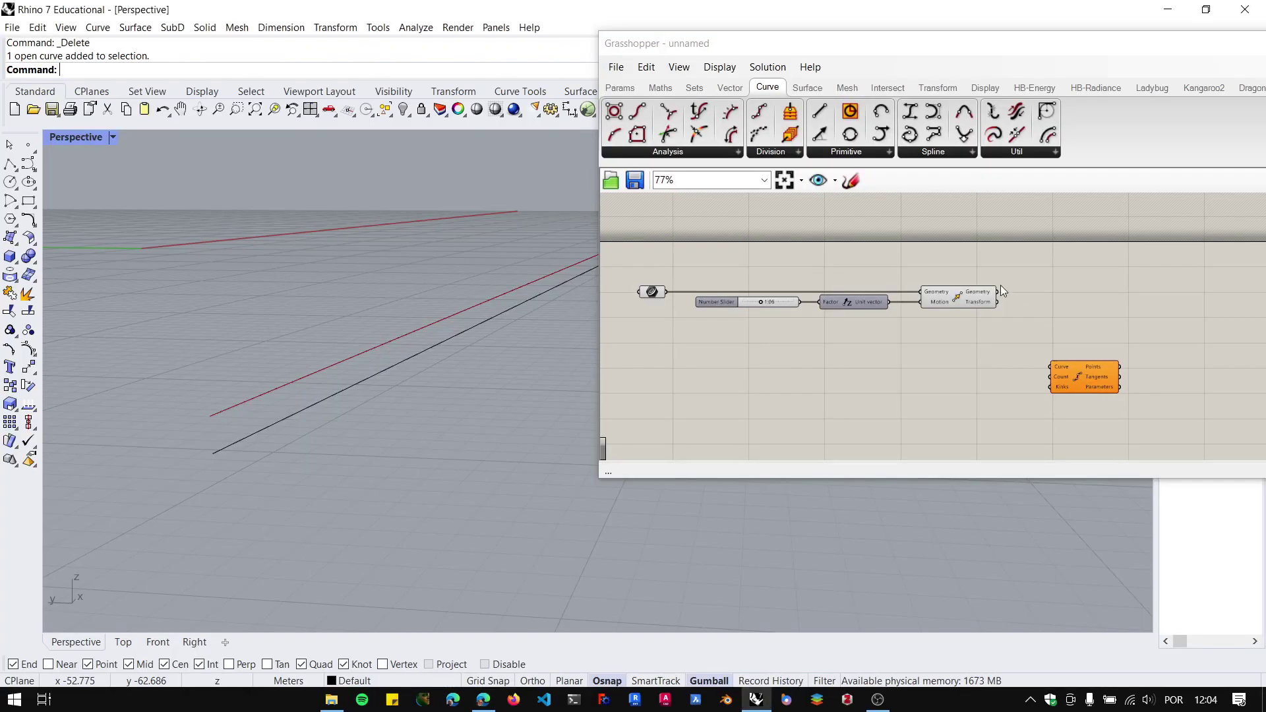
Duplicate the Divide Curve component and stack the two copies one above the other beside Move.
{"action": "scroll", "coordinate": [1034, 330], "scroll_direction": "up", "scroll_amount": 3}
{"action": "left_click_drag", "start_coordinate": [1109, 378], "coordinate": [1071, 222]}
{"action": "scroll", "coordinate": [1085, 429], "scroll_direction": "down", "scroll_amount": 3}
{"action": "scroll", "coordinate": [1075, 354], "scroll_direction": "up", "scroll_amount": 3}
{"action": "left_click_drag", "start_coordinate": [1059, 307], "coordinate": [1063, 323]}
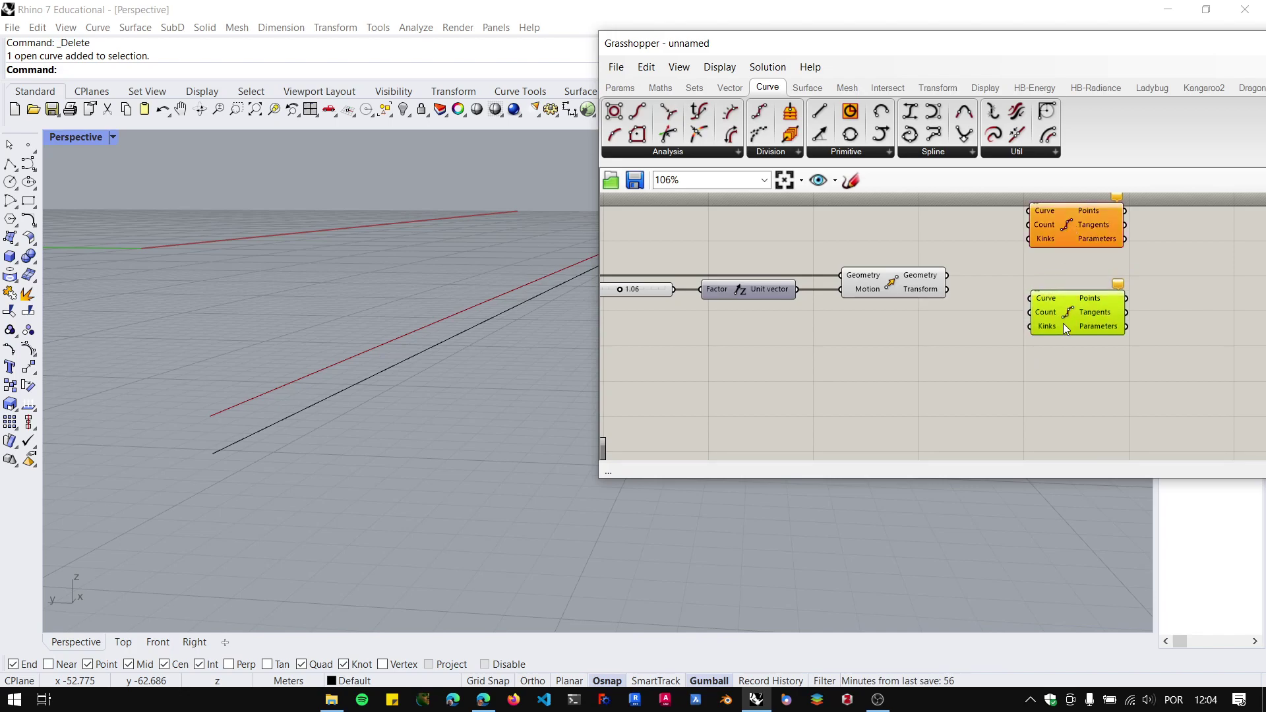
{"action": "left_click_drag", "start_coordinate": [1077, 221], "coordinate": [1078, 238]}
{"action": "left_click", "coordinate": [1010, 295]}
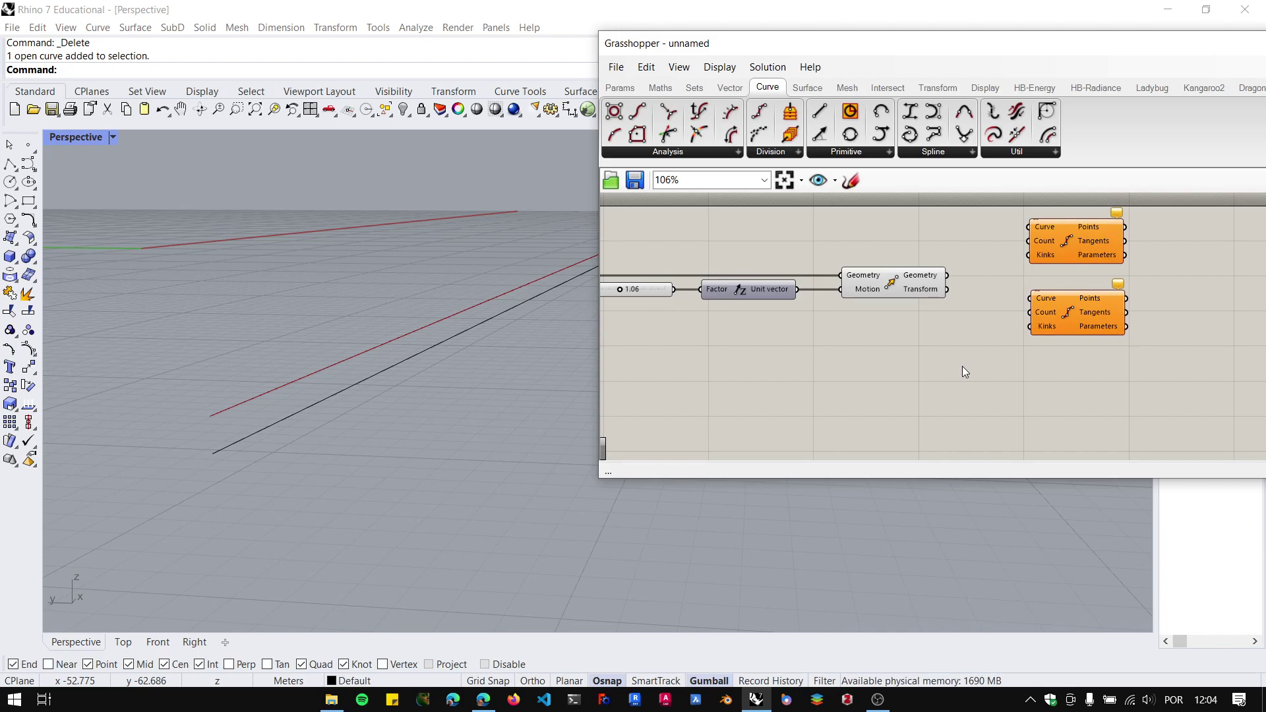
{"action": "left_click", "coordinate": [800, 153]}
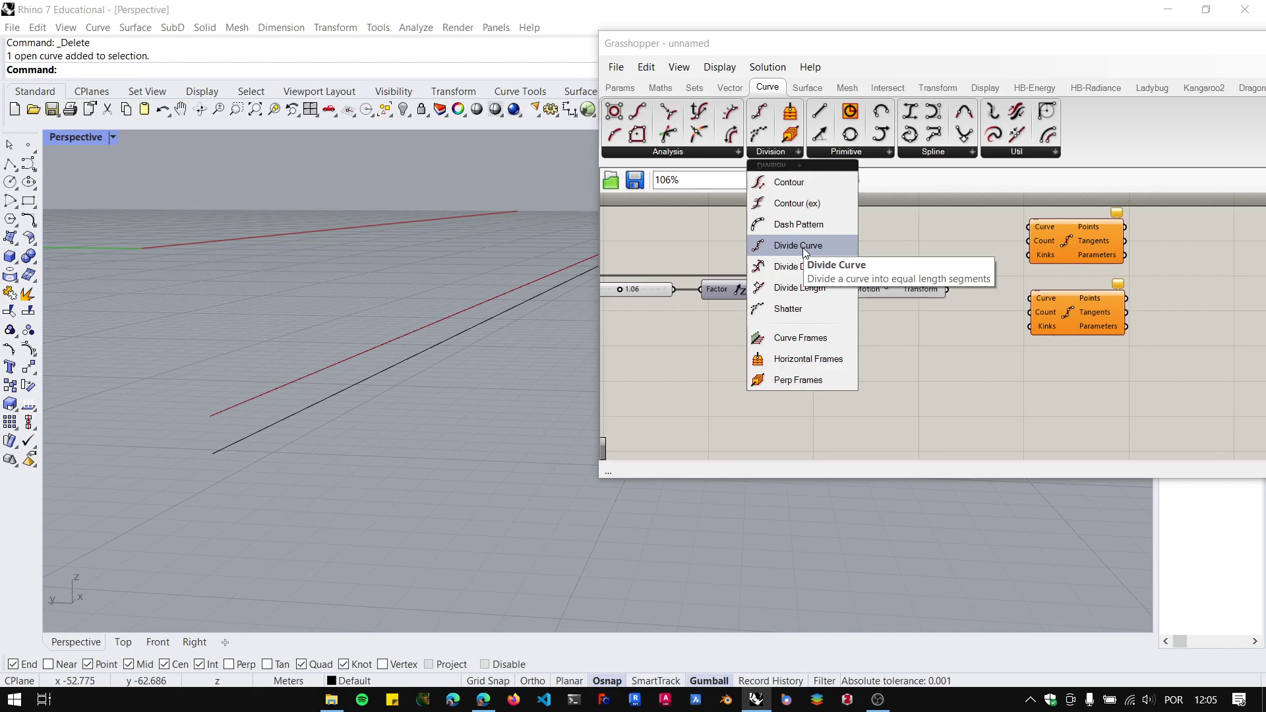
{"action": "left_click", "coordinate": [1071, 315]}
{"action": "left_click", "coordinate": [1053, 224]}
{"action": "left_click", "coordinate": [1003, 401]}
{"action": "scroll", "coordinate": [995, 404], "scroll_direction": "down", "scroll_amount": 3}
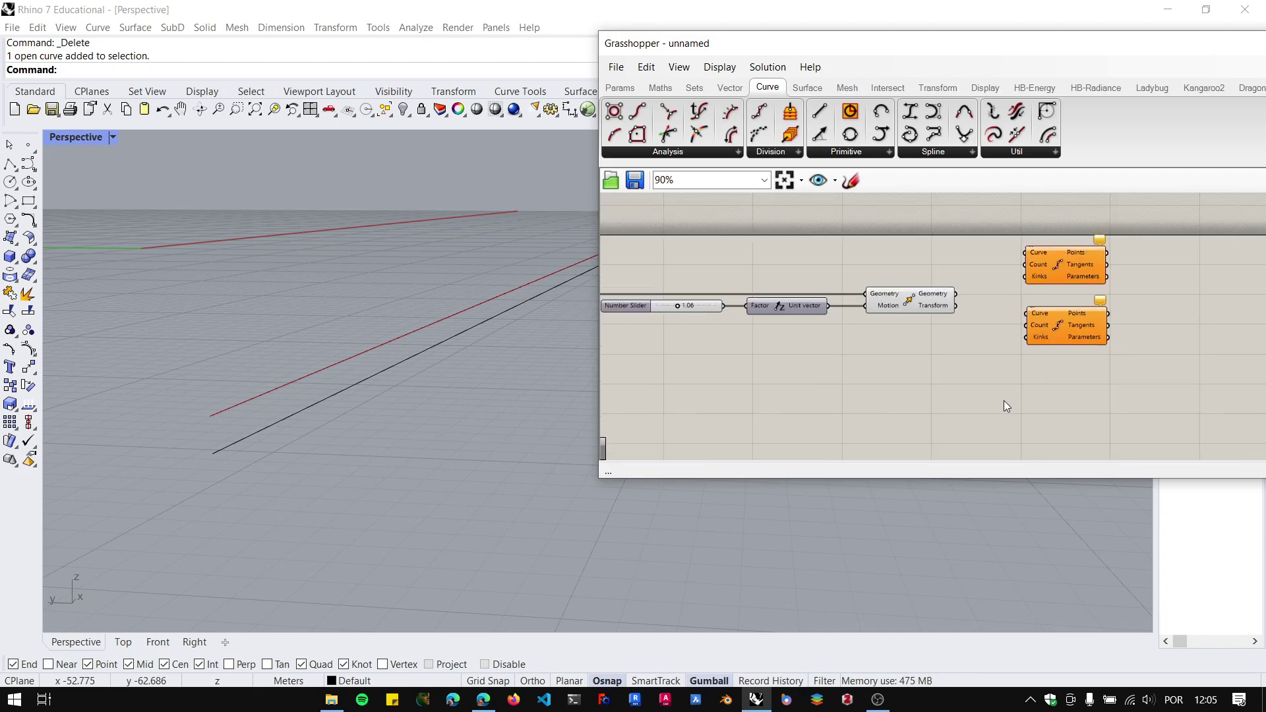
Wire the Curve parameter into the upper Divide Curve and Move's Geometry output into the lower Divide Curve.
{"action": "scroll", "coordinate": [671, 310], "scroll_direction": "up", "scroll_amount": 2}
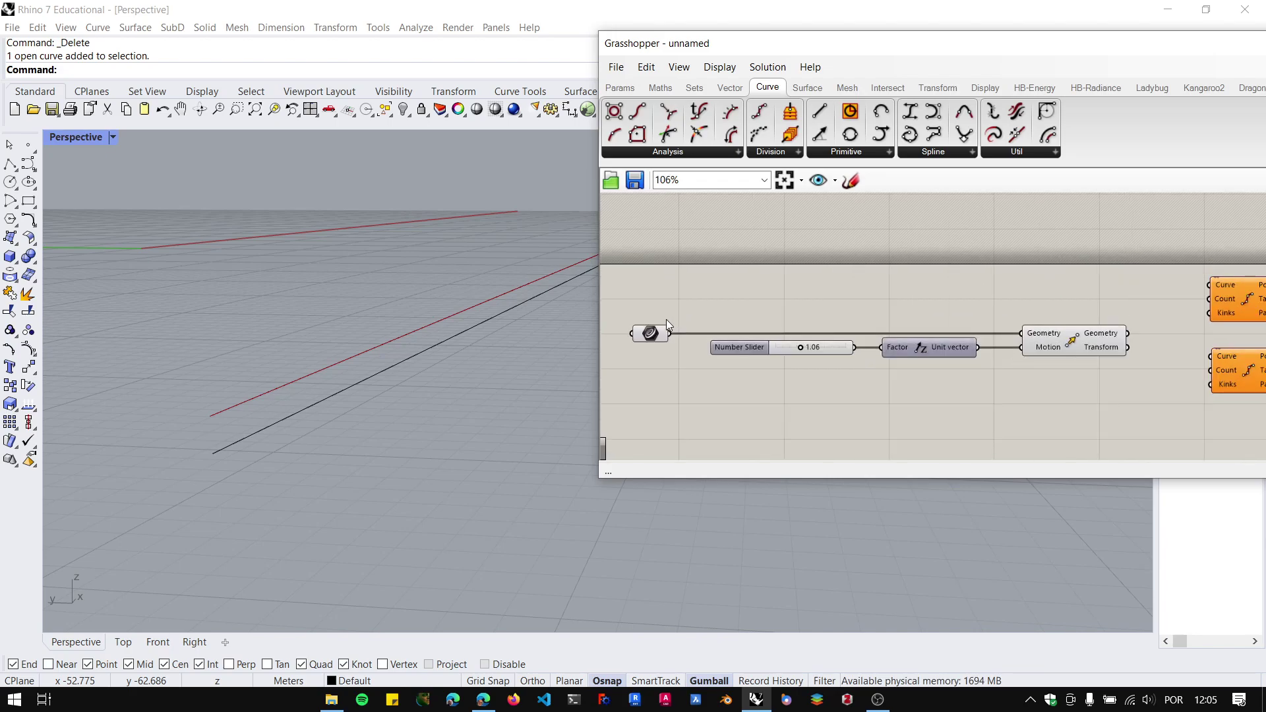
{"action": "left_click_drag", "start_coordinate": [670, 335], "coordinate": [1212, 283]}
{"action": "right_click_drag", "start_coordinate": [1263, 323], "coordinate": [1154, 316]}
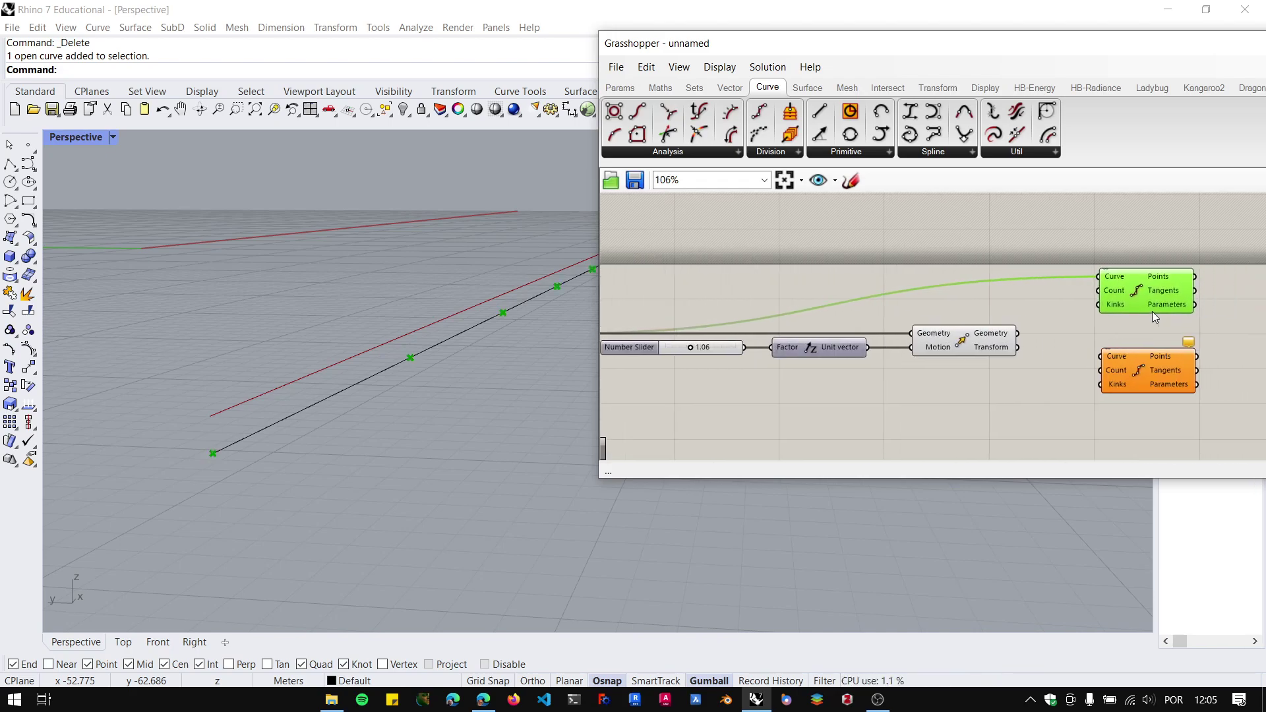
{"action": "left_click", "coordinate": [1147, 369]}
{"action": "scroll", "coordinate": [1055, 329], "scroll_direction": "up", "scroll_amount": 2}
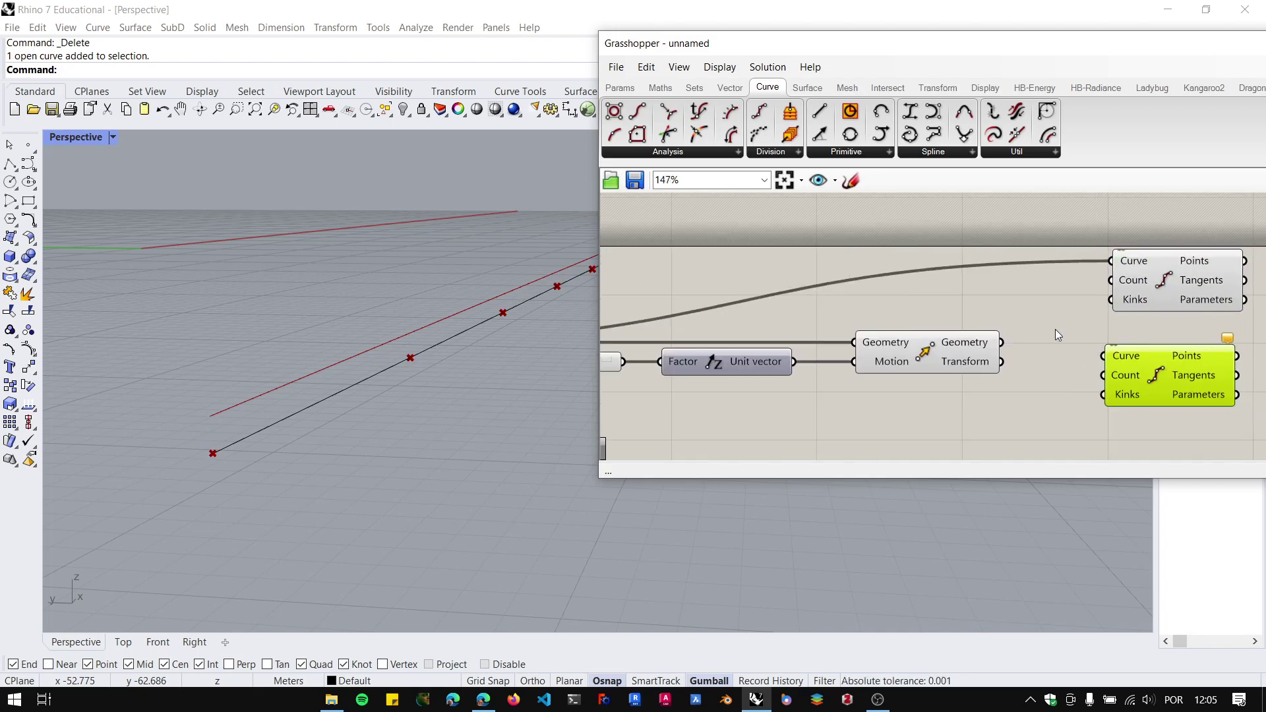
{"action": "left_click_drag", "start_coordinate": [1000, 342], "coordinate": [1157, 370]}
{"action": "right_click_drag", "start_coordinate": [382, 446], "coordinate": [331, 441]}
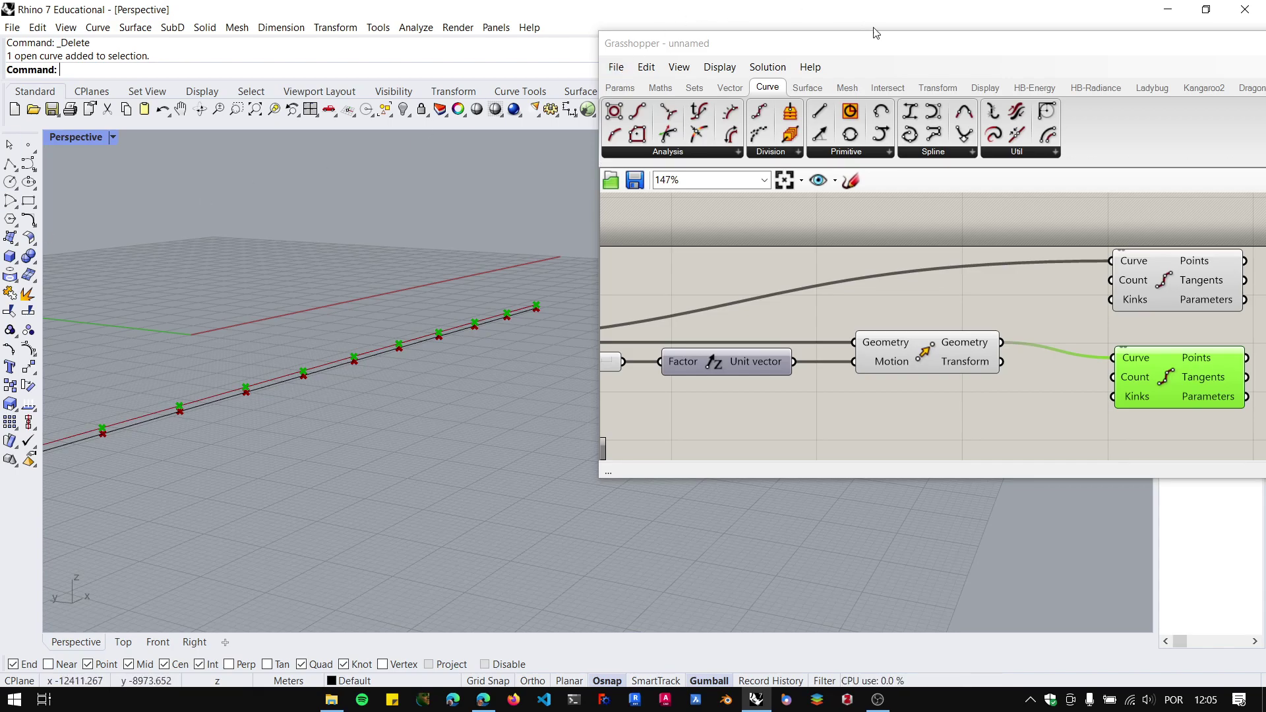
Snap the Grasshopper window to half the screen so it sits beside the Rhino viewport.
{"action": "left_click_drag", "start_coordinate": [874, 41], "coordinate": [1265, 58]}
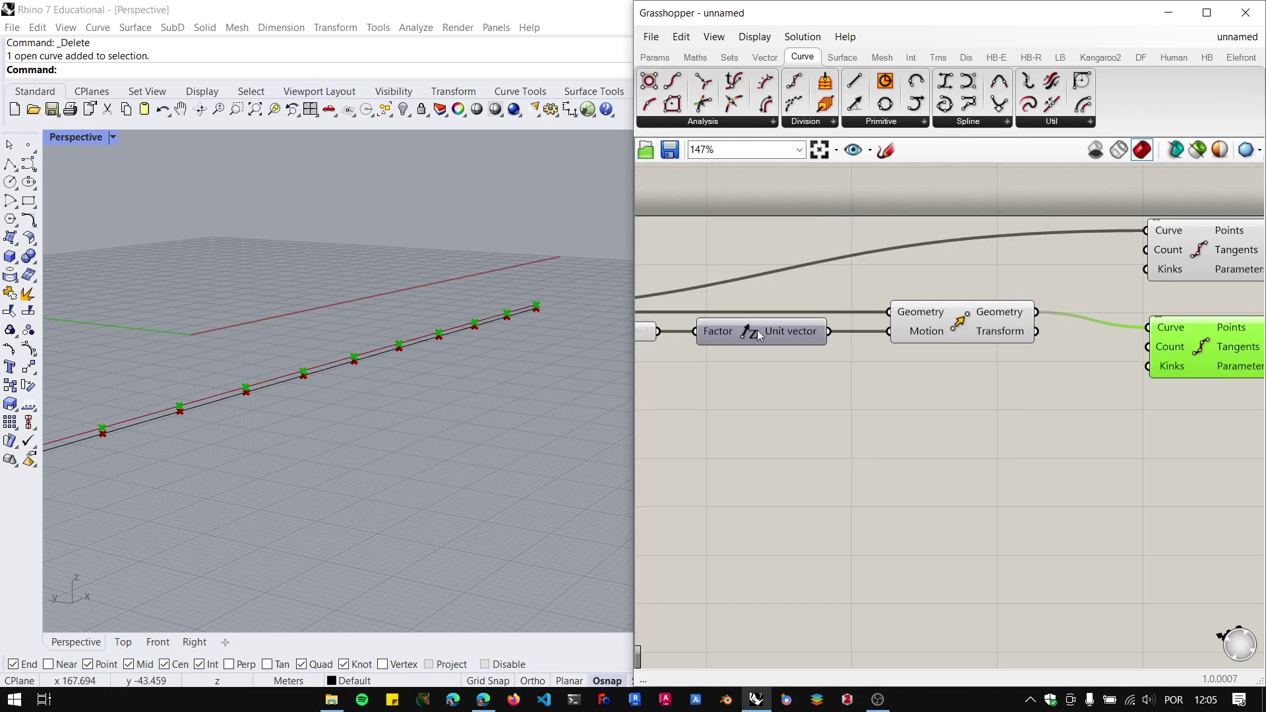
{"action": "scroll", "coordinate": [756, 330], "scroll_direction": "down", "scroll_amount": 3}
{"action": "scroll", "coordinate": [867, 421], "scroll_direction": "up", "scroll_amount": 2}
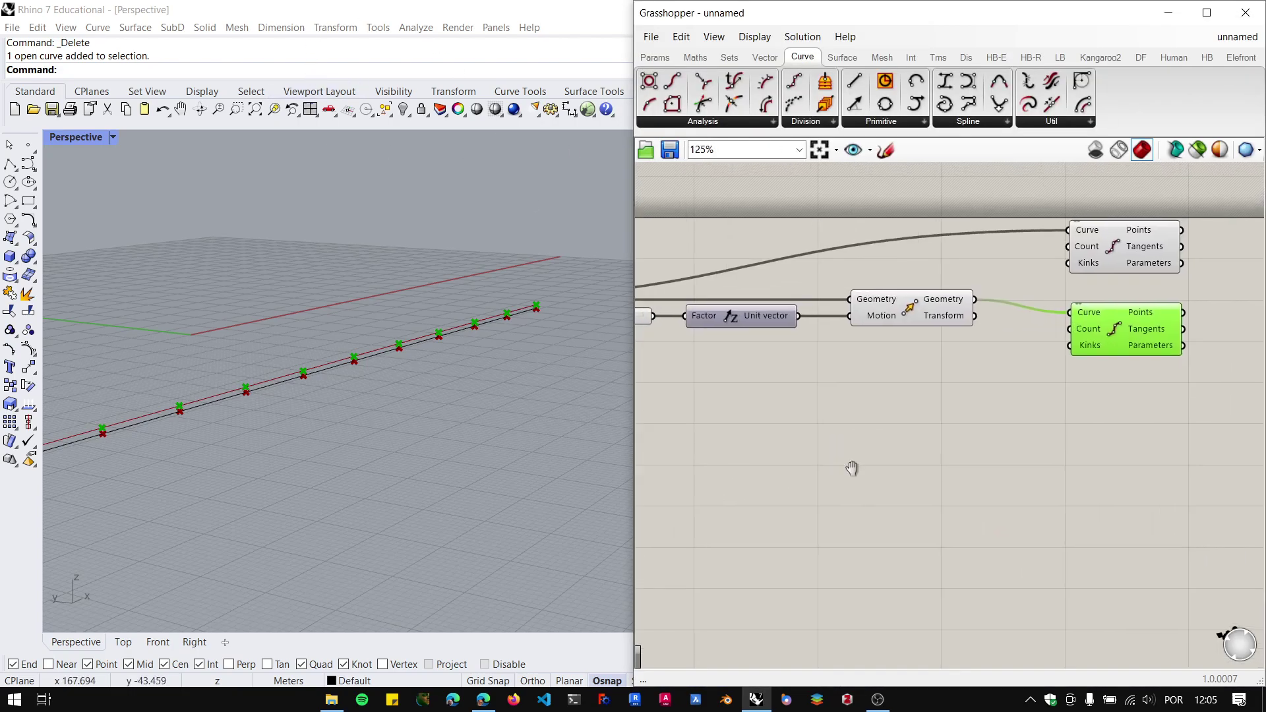
Add a whole-number slider ranging from 1 to 20 below the Move component.
{"action": "double_click", "coordinate": [986, 401]}
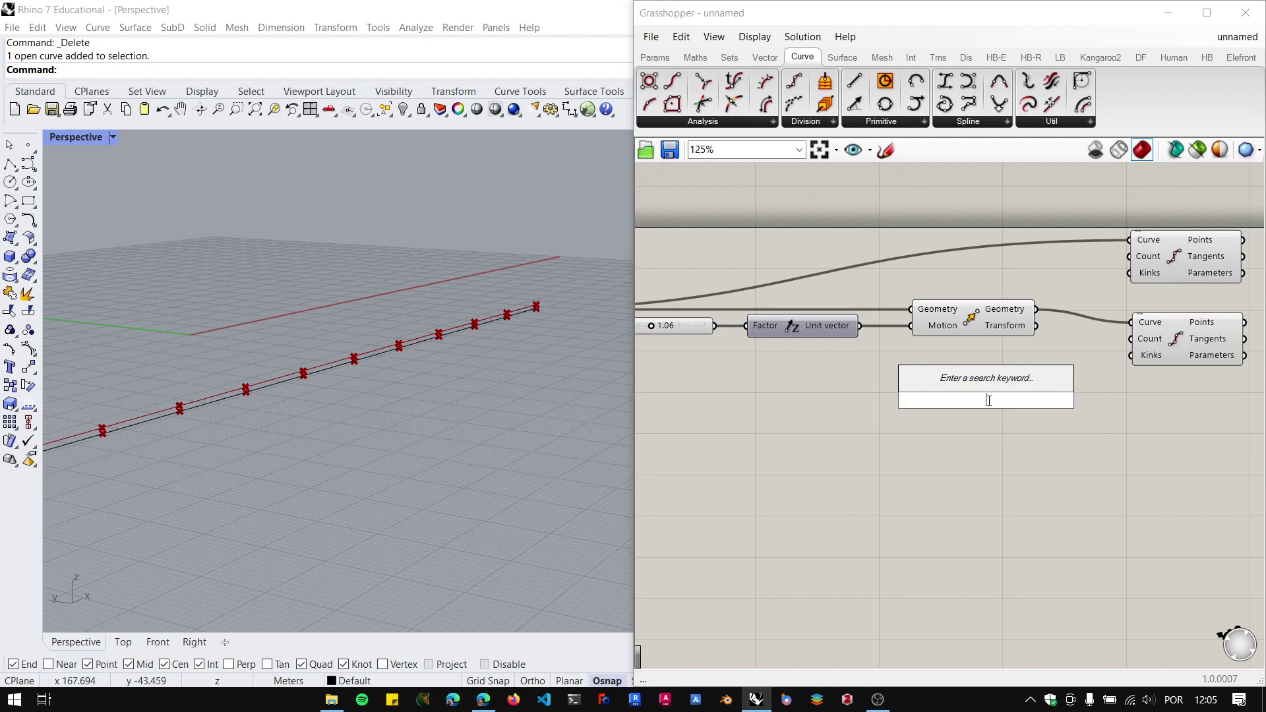
{"action": "type", "text": "0"}
{"action": "key", "text": "BackSpace"}
{"action": "type", "text": "1<"}
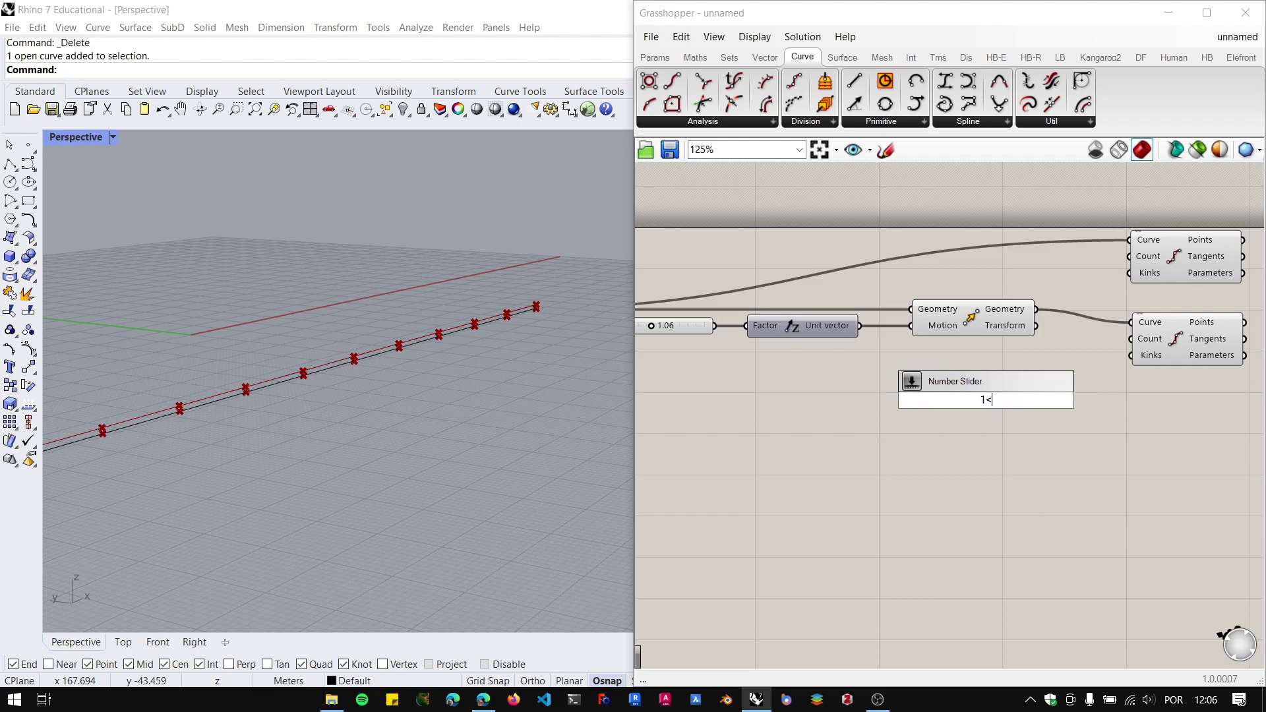
{"action": "type", "text": "20"}
{"action": "key", "text": "Return"}
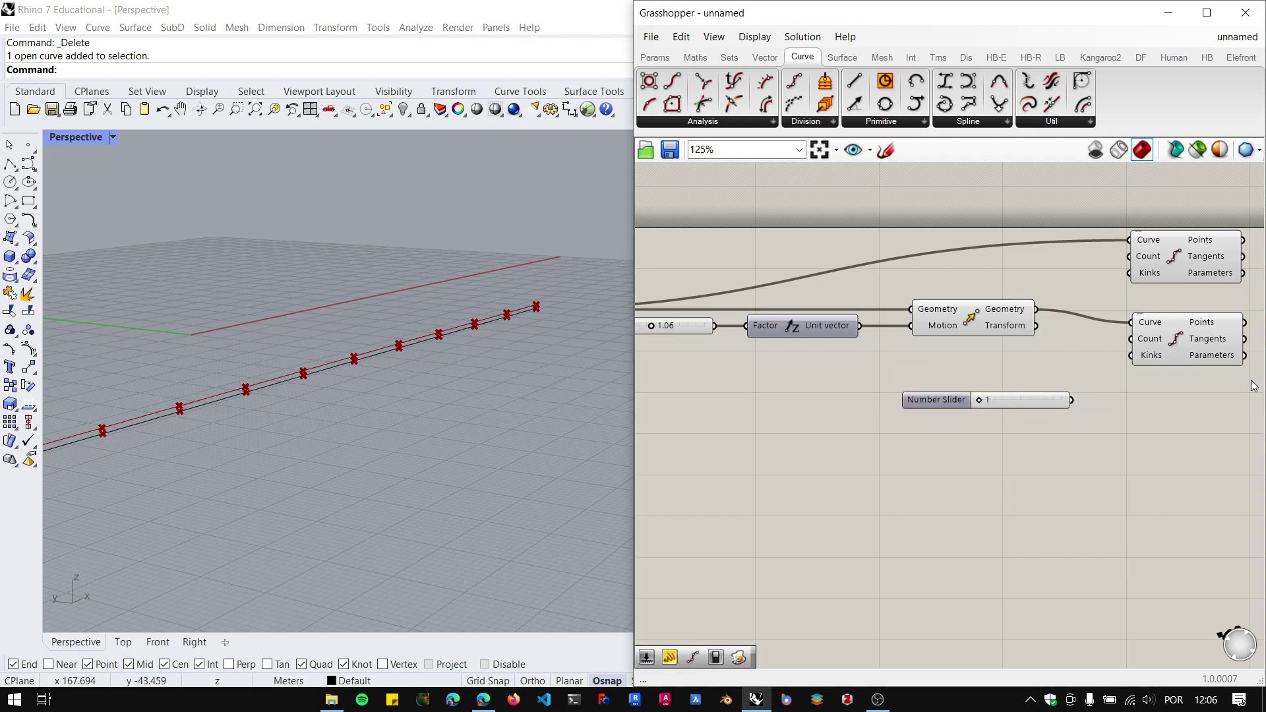
Wire the new number slider into the Count input of both Divide Curve components and move it slightly away from them.
{"action": "scroll", "coordinate": [1023, 410], "scroll_direction": "up", "scroll_amount": 2}
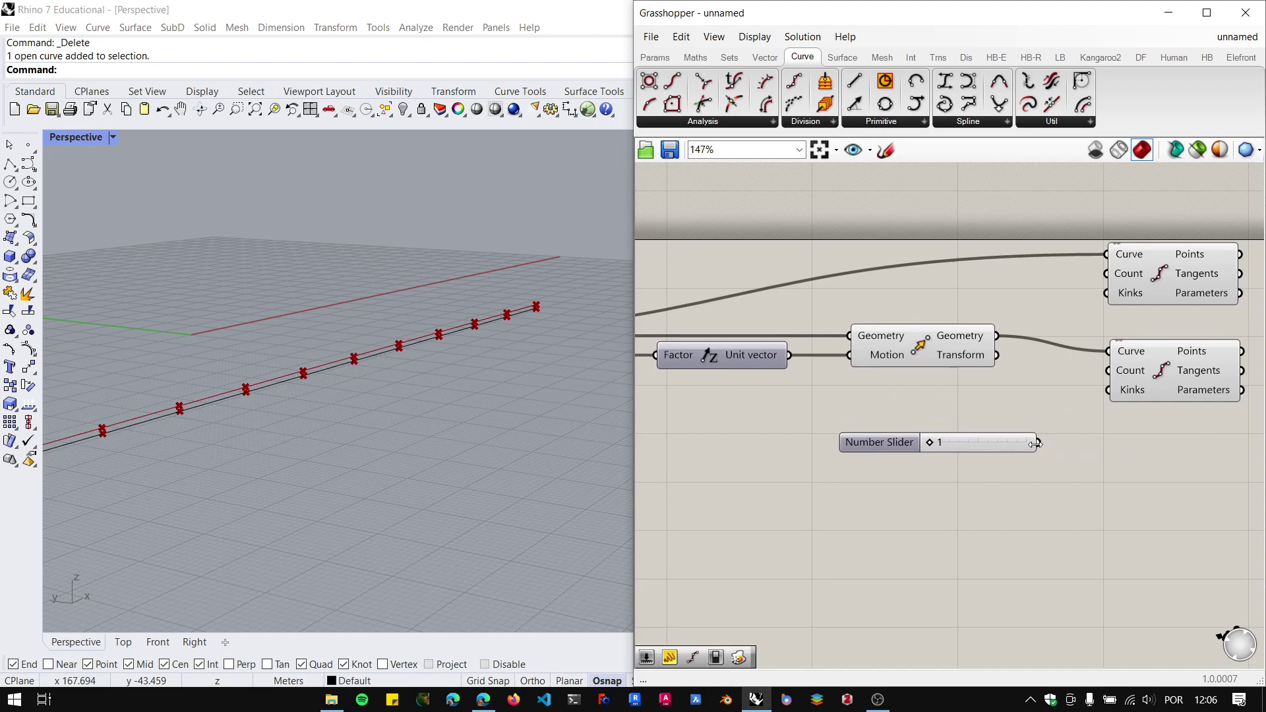
{"action": "left_click_drag", "start_coordinate": [1038, 442], "coordinate": [1106, 274]}
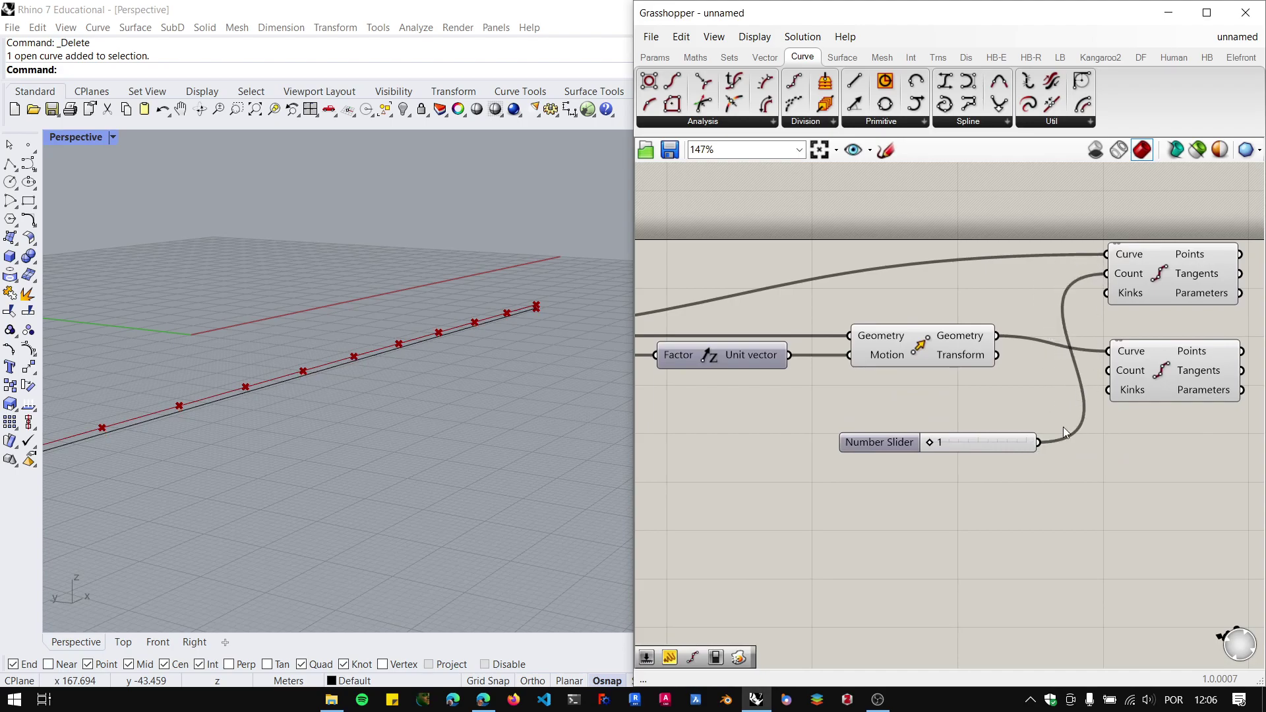
{"action": "left_click_drag", "start_coordinate": [1038, 443], "coordinate": [1107, 371]}
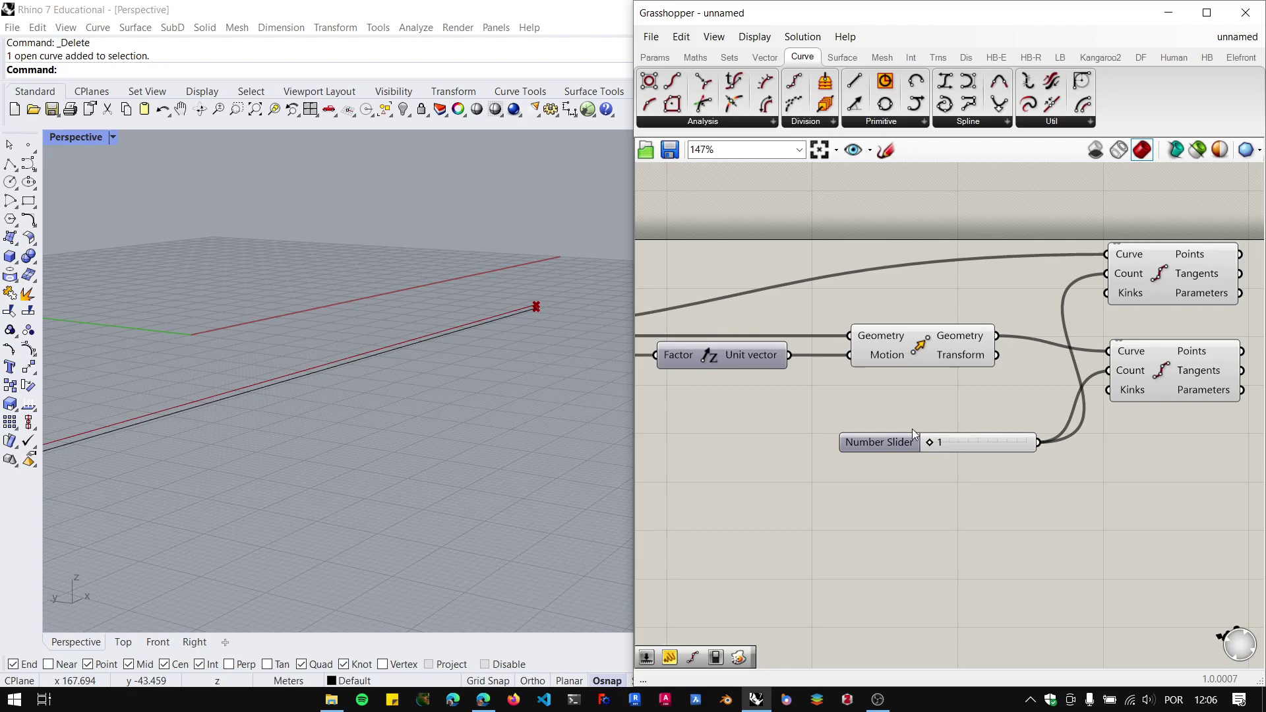
{"action": "left_click_drag", "start_coordinate": [899, 438], "coordinate": [851, 433]}
{"action": "scroll", "coordinate": [1011, 491], "scroll_direction": "down", "scroll_amount": 2}
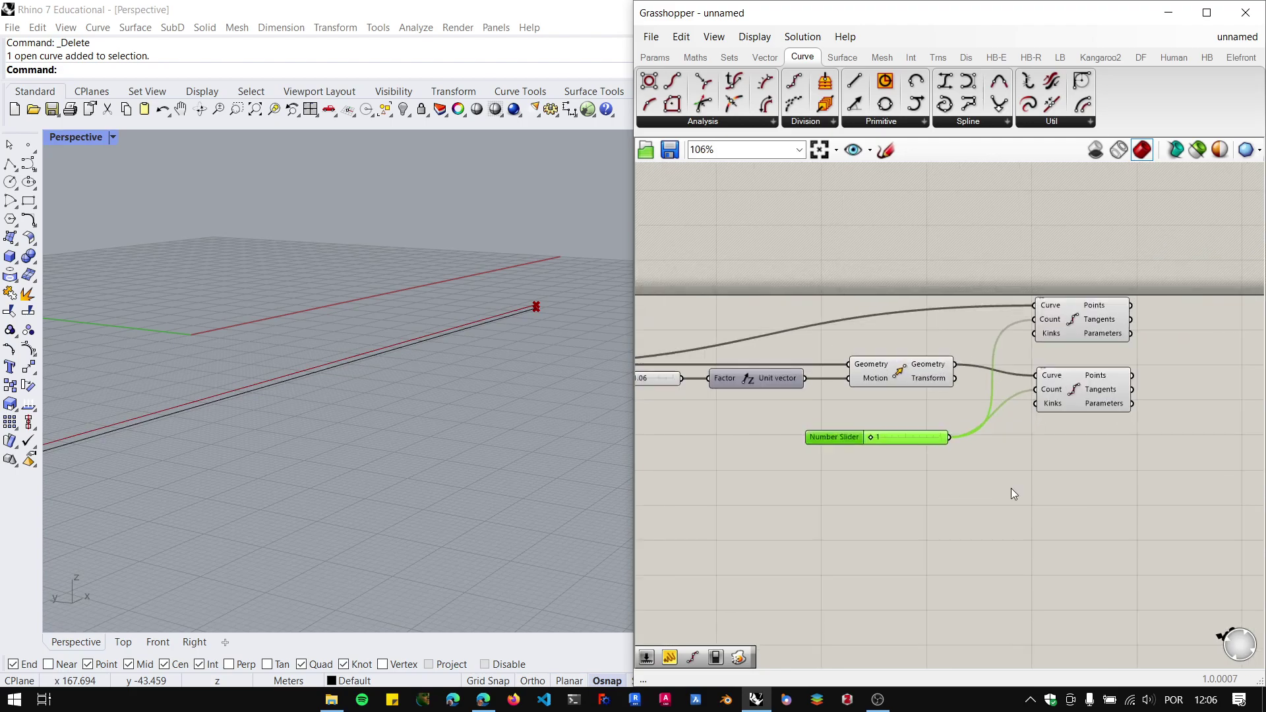
Move both Divide Curve components and their shared count slider together farther to the right of the Move component.
{"action": "left_click_drag", "start_coordinate": [1143, 488], "coordinate": [1038, 224]}
{"action": "left_click", "coordinate": [784, 430]}
{"action": "key", "text": "Caps_Lock"}
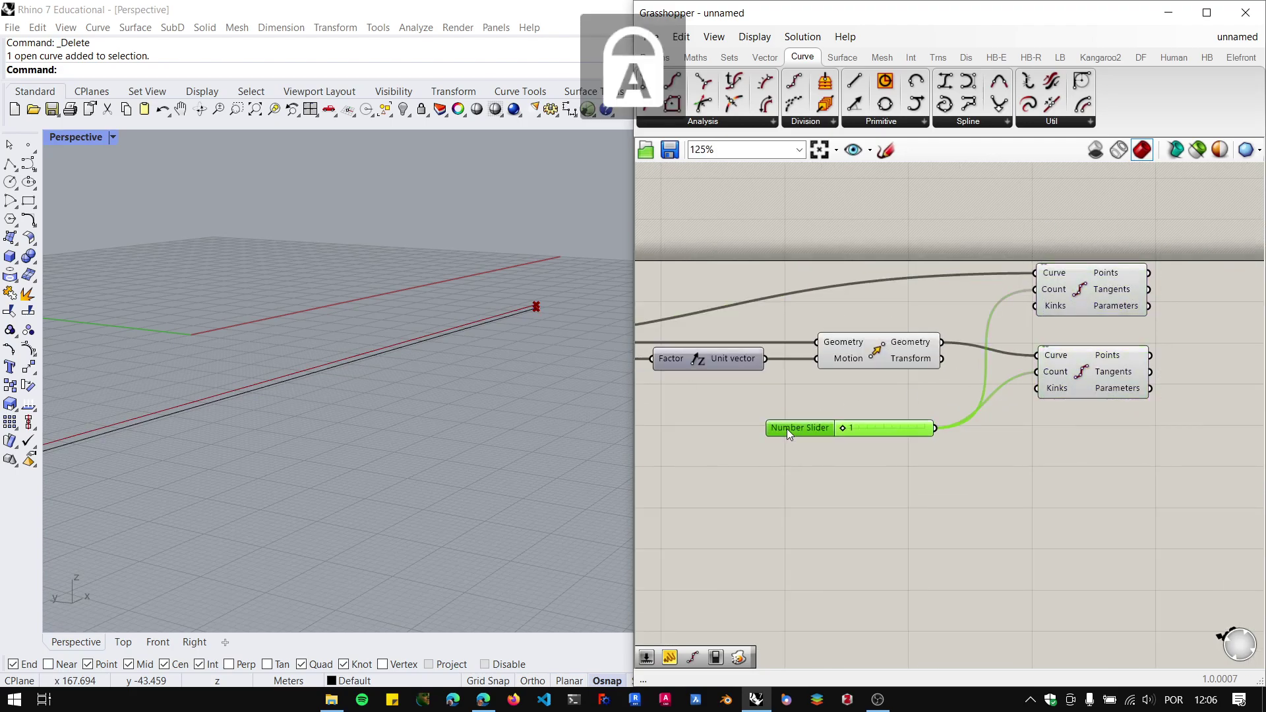
{"action": "left_click", "coordinate": [1115, 298]}
{"action": "left_click", "coordinate": [1098, 356], "text": "shift"}
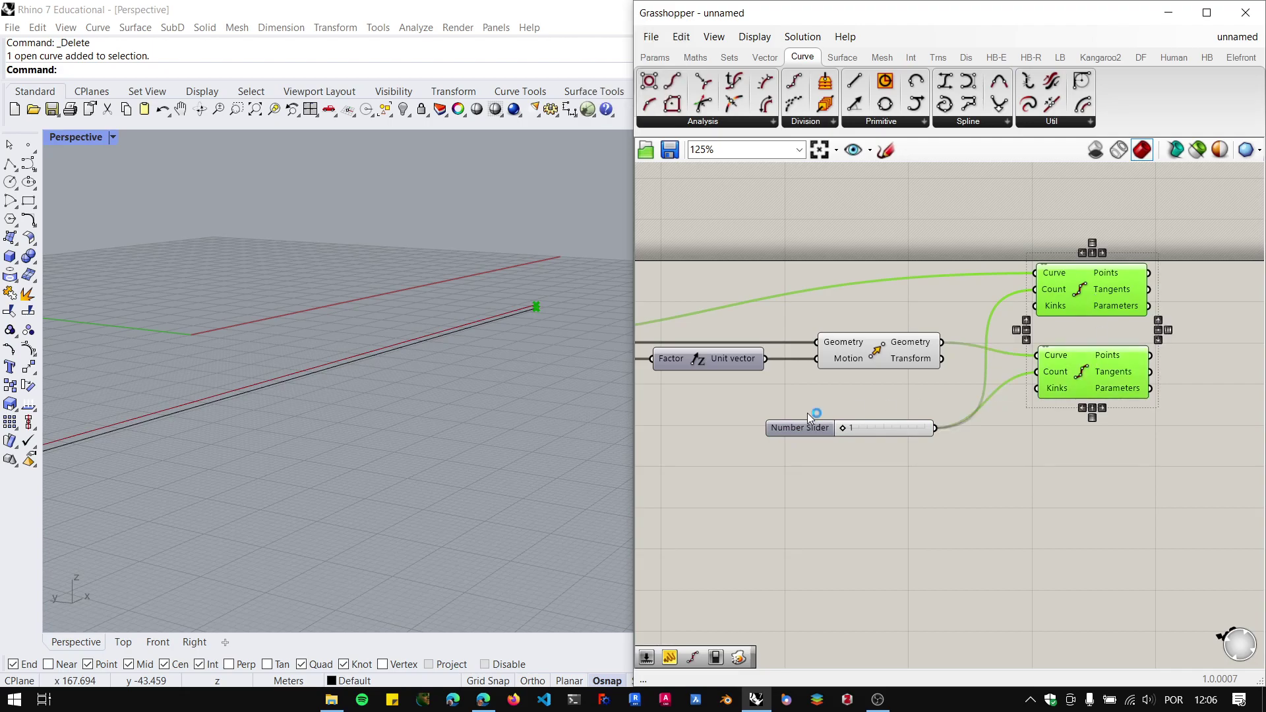
{"action": "left_click", "coordinate": [801, 426], "text": "shift"}
{"action": "left_click_drag", "start_coordinate": [801, 425], "coordinate": [947, 404]}
{"action": "left_click", "coordinate": [1018, 526]}
{"action": "left_click", "coordinate": [939, 457]}
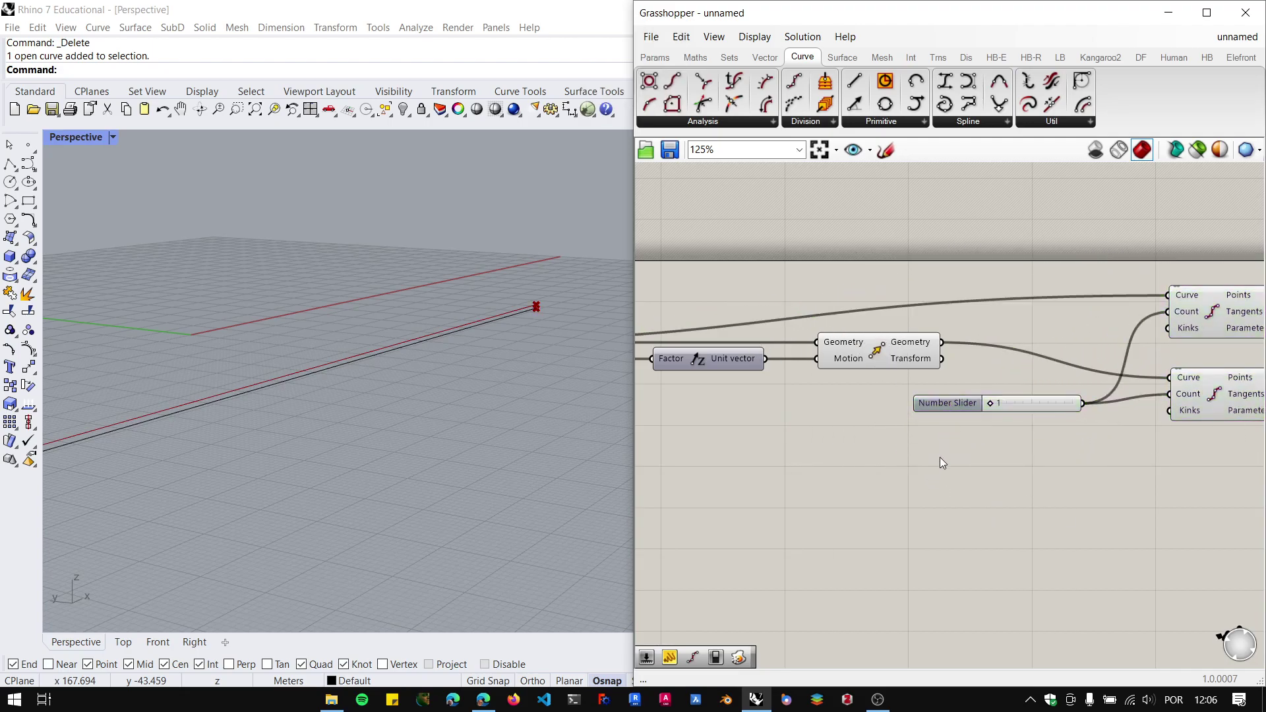
Select each Divide Curve component in turn to identify its division points on the lines in the Rhino viewport.
{"action": "scroll", "coordinate": [936, 480], "scroll_direction": "down", "scroll_amount": 1}
{"action": "right_click_drag", "start_coordinate": [935, 480], "coordinate": [925, 466]}
{"action": "left_click", "coordinate": [1138, 326]}
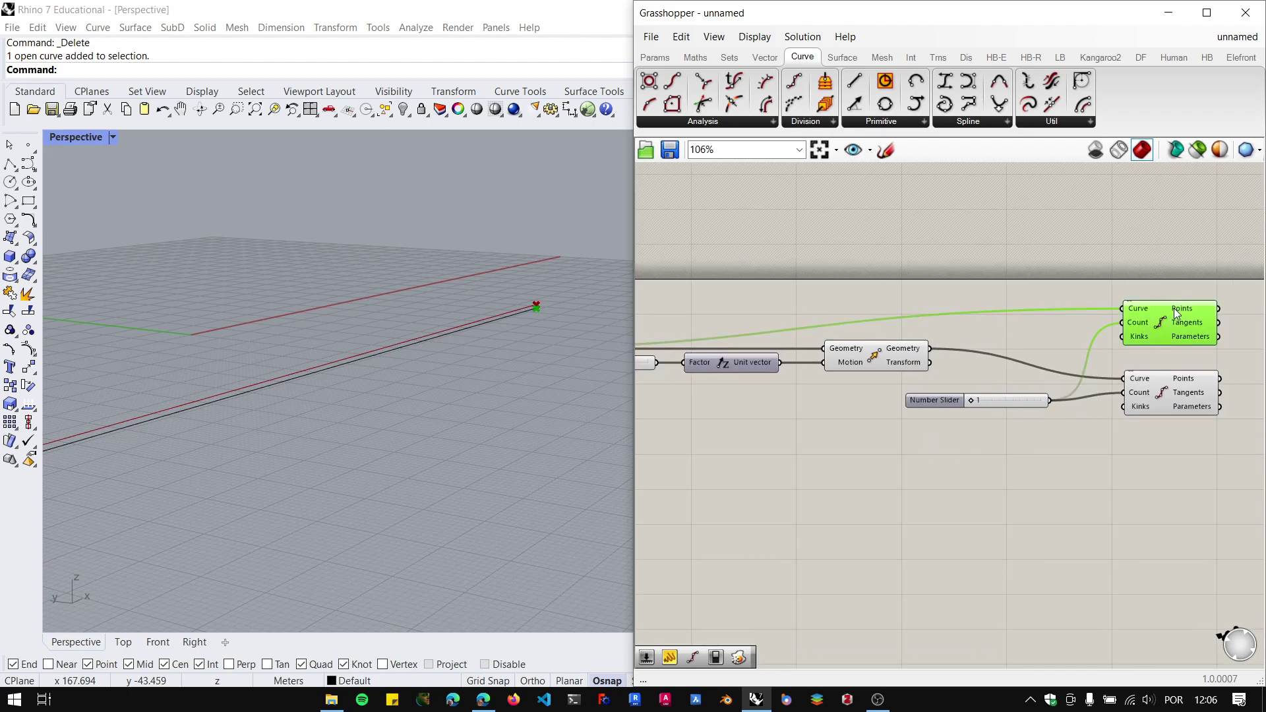
{"action": "left_click", "coordinate": [1159, 421]}
{"action": "left_click", "coordinate": [1157, 415]}
{"action": "scroll", "coordinate": [92, 479], "scroll_direction": "down", "scroll_amount": 1}
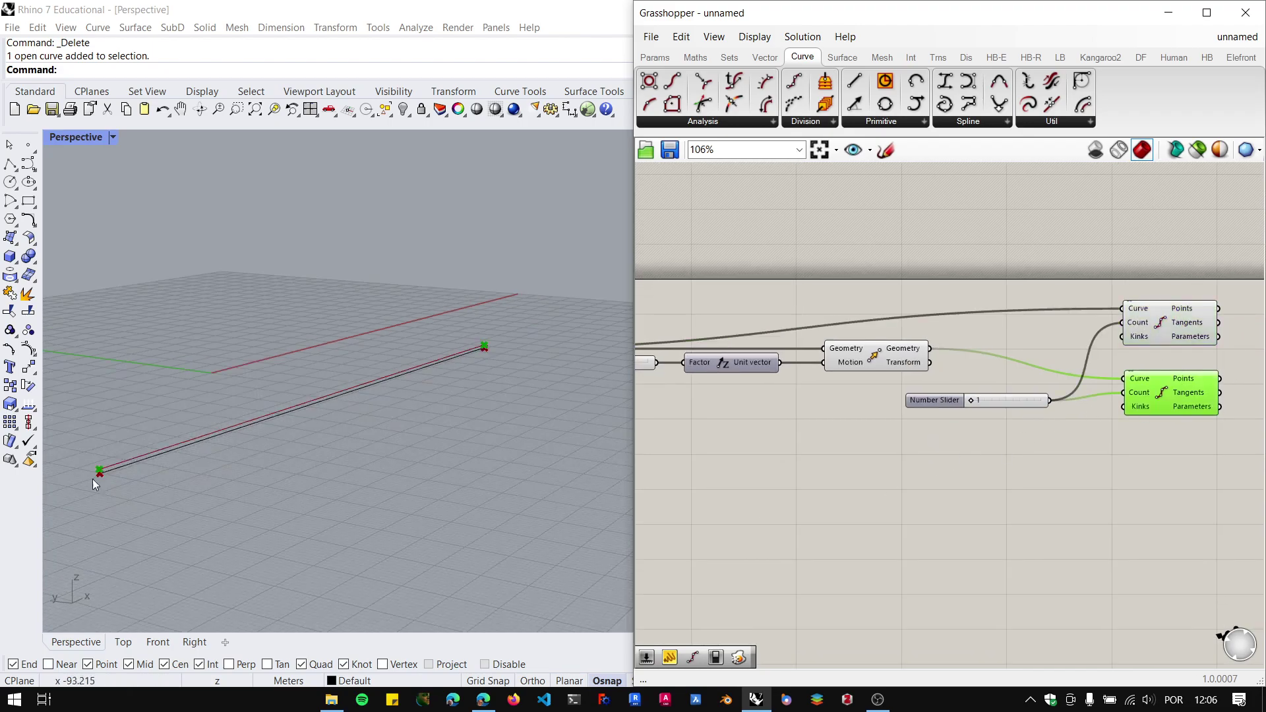
{"action": "scroll", "coordinate": [99, 477], "scroll_direction": "up", "scroll_amount": 1}
{"action": "scroll", "coordinate": [878, 449], "scroll_direction": "up", "scroll_amount": 1}
Set the shared count slider of the two Divide Curve components to 15.
{"action": "scroll", "coordinate": [1054, 406], "scroll_direction": "up", "scroll_amount": 2}
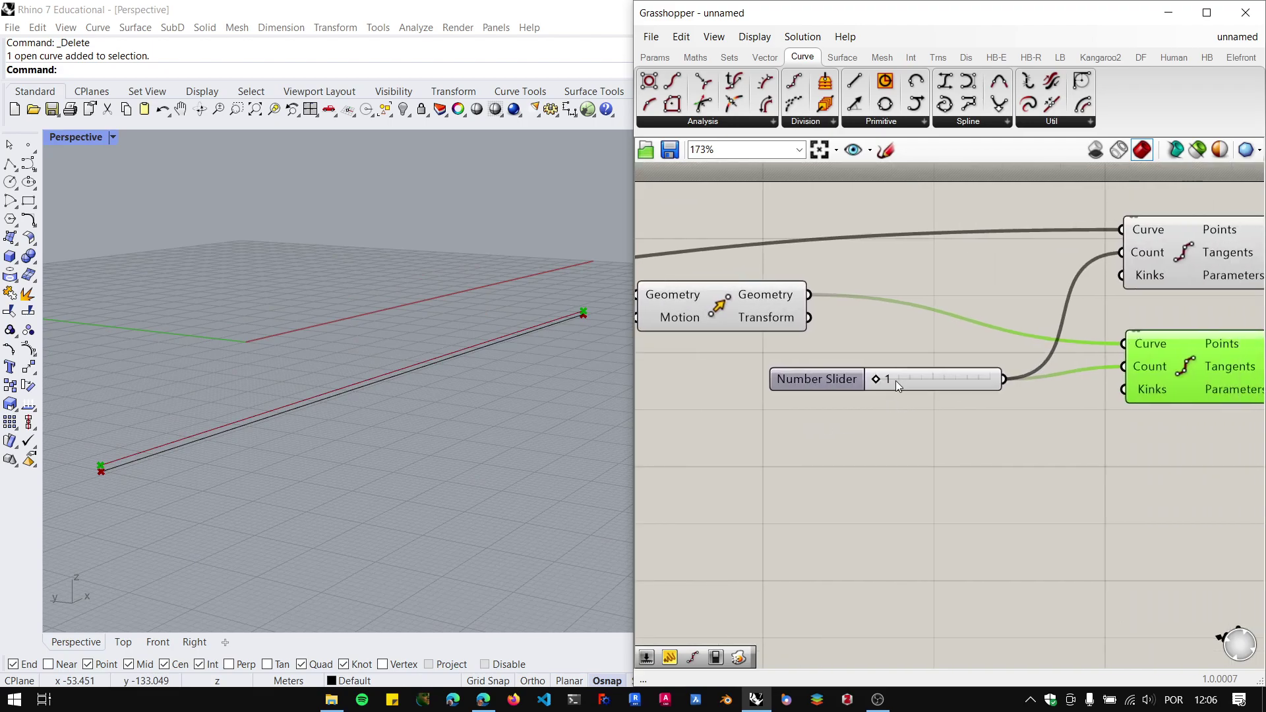
{"action": "left_click_drag", "start_coordinate": [874, 380], "coordinate": [926, 380]}
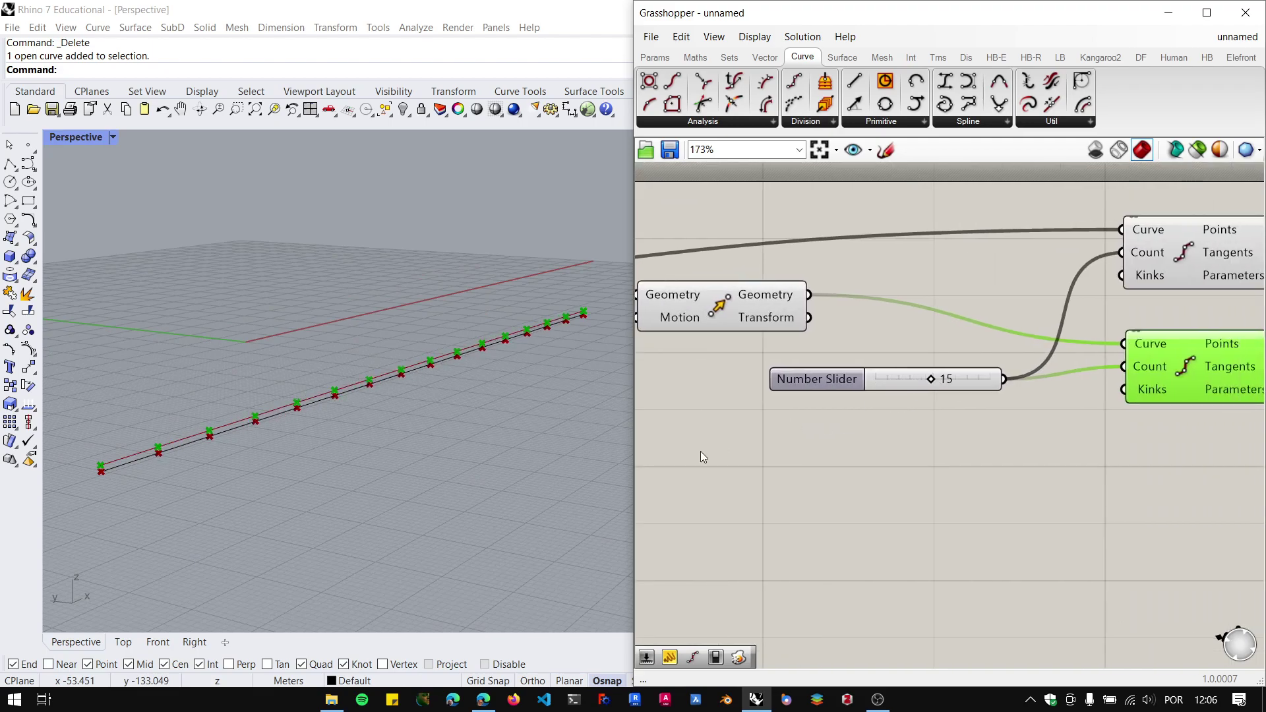
{"action": "left_click", "coordinate": [822, 472]}
{"action": "scroll", "coordinate": [818, 476], "scroll_direction": "down", "scroll_amount": 1}
{"action": "right_click_drag", "start_coordinate": [818, 476], "coordinate": [808, 468]}
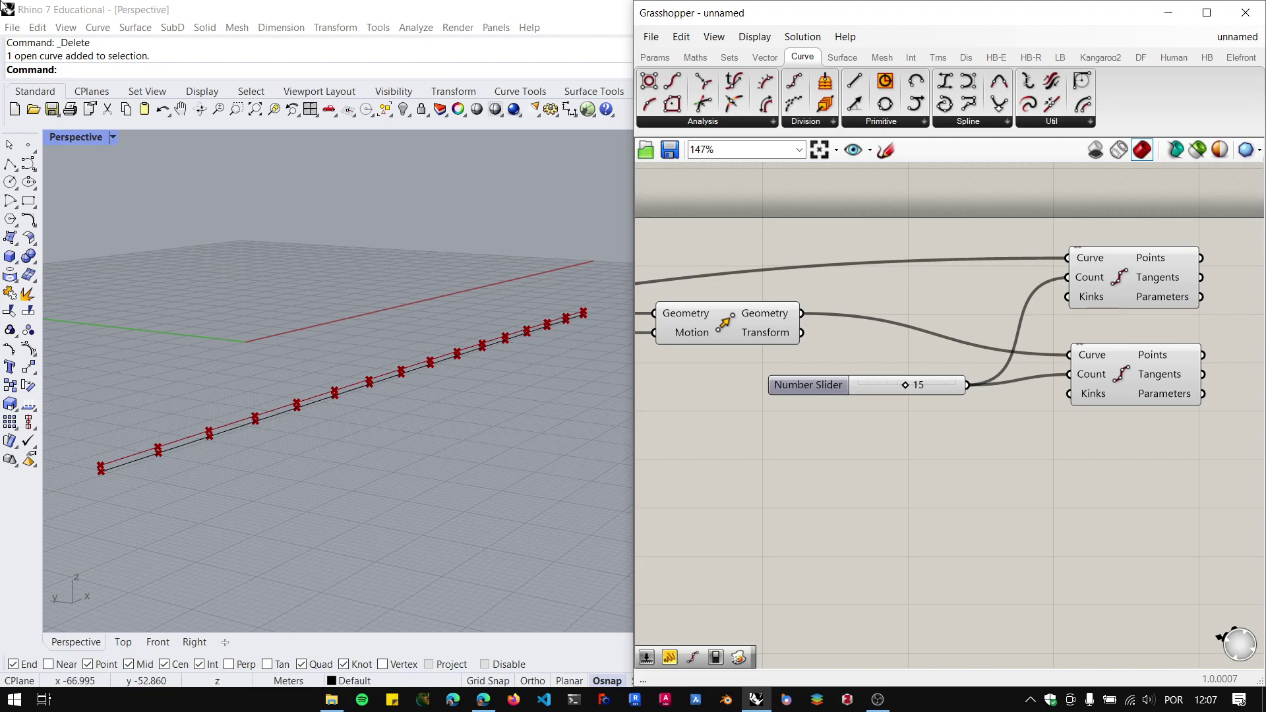
Set the slider feeding the Unit Z factor to 3.00 and check the moved line in the Rhino viewport.
{"action": "scroll", "coordinate": [853, 368], "scroll_direction": "down", "scroll_amount": 5}
{"action": "right_click_drag", "start_coordinate": [726, 346], "coordinate": [944, 373]}
{"action": "scroll", "coordinate": [878, 361], "scroll_direction": "up", "scroll_amount": 9}
{"action": "left_click_drag", "start_coordinate": [817, 407], "coordinate": [974, 403]}
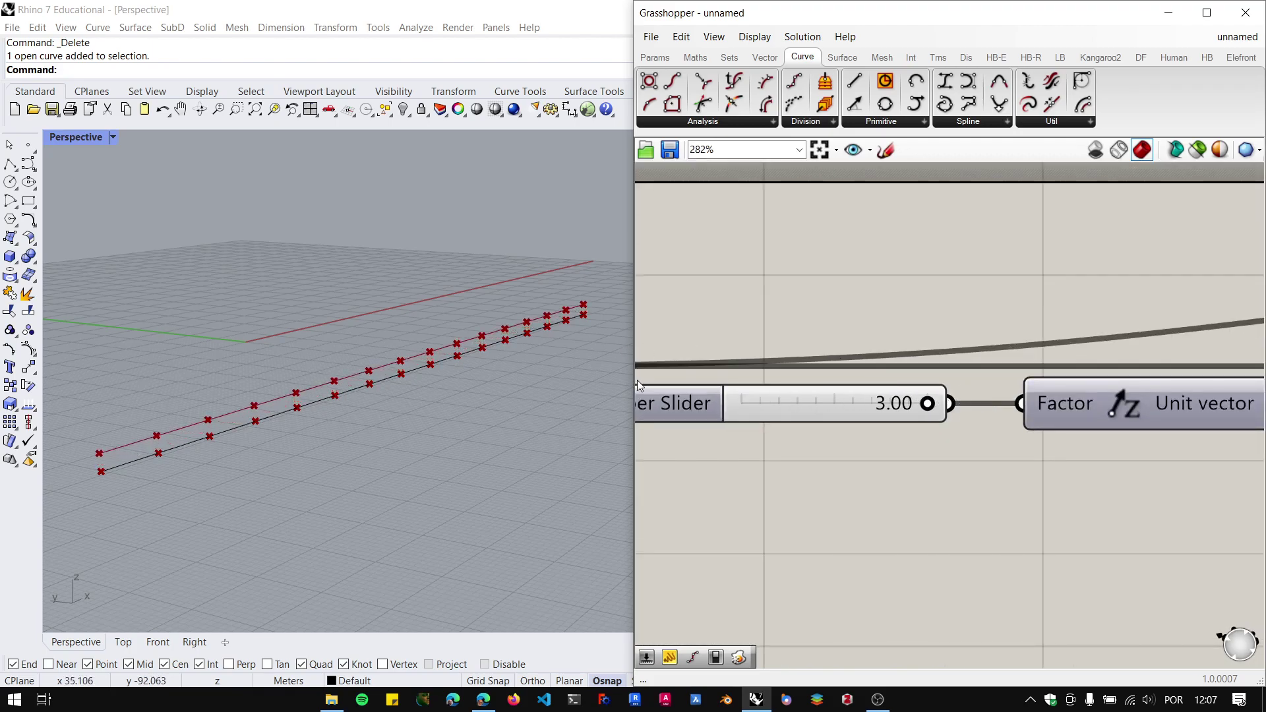
{"action": "scroll", "coordinate": [367, 377], "scroll_direction": "down", "scroll_amount": 5}
{"action": "mouse_move", "coordinate": [367, 378]}
{"action": "right_mouse_down"}
{"action": "mouse_move", "coordinate": [358, 357]}
{"action": "mouse_move", "coordinate": [371, 369]}
{"action": "right_mouse_up"}
{"action": "scroll", "coordinate": [354, 356], "scroll_direction": "up", "scroll_amount": 5}
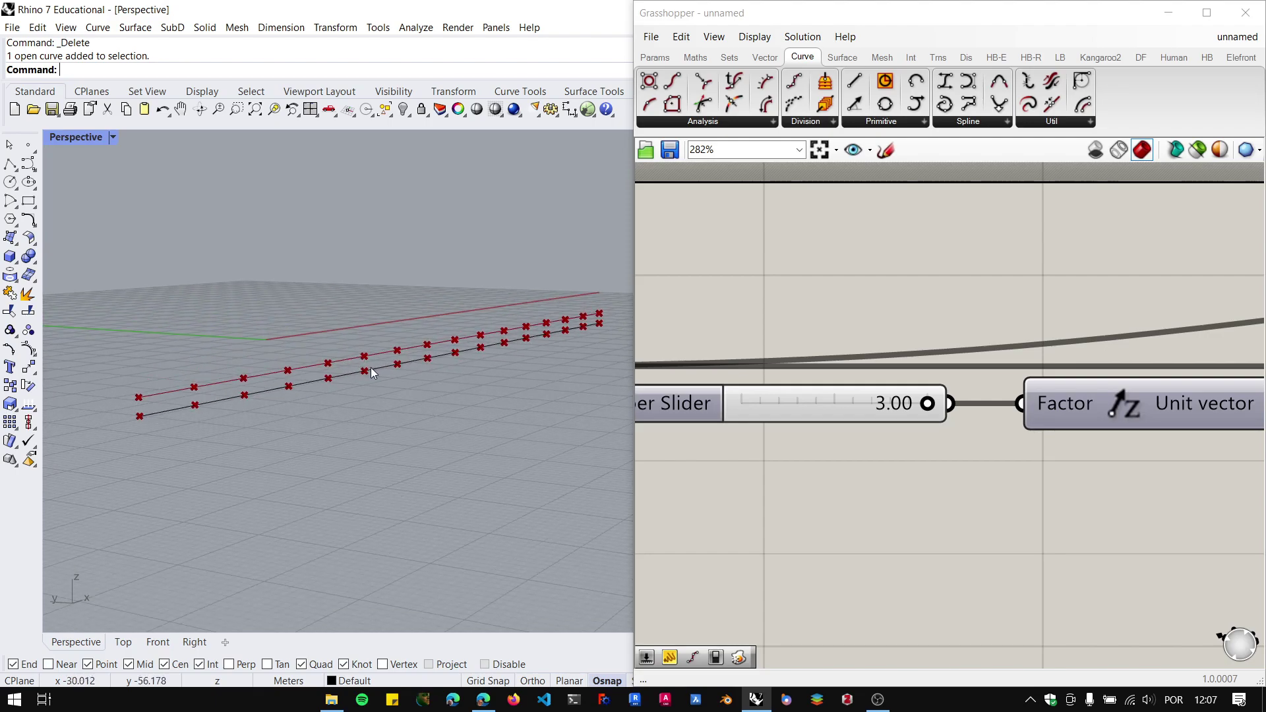
Raise the Unit Z factor slider's maximum to 10 and set its value to 8.22.
{"action": "double_click", "coordinate": [673, 403]}
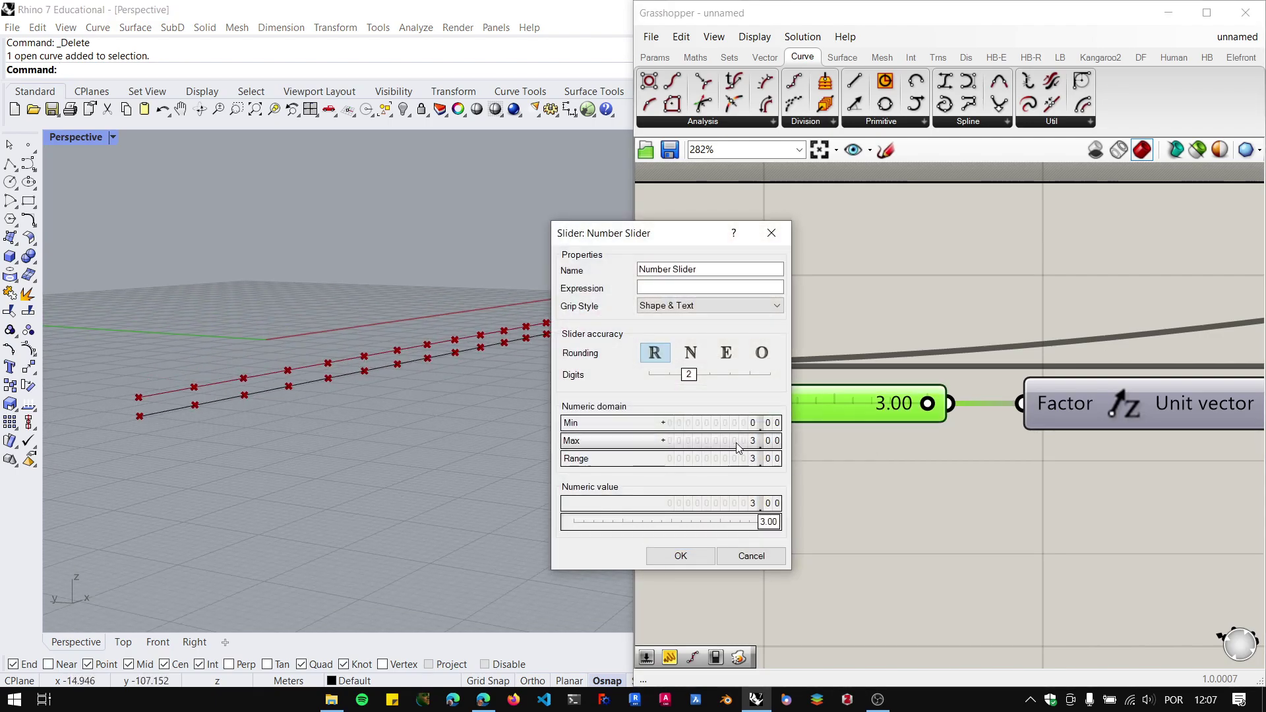
{"action": "double_click", "coordinate": [737, 447]}
{"action": "type", "text": "5"}
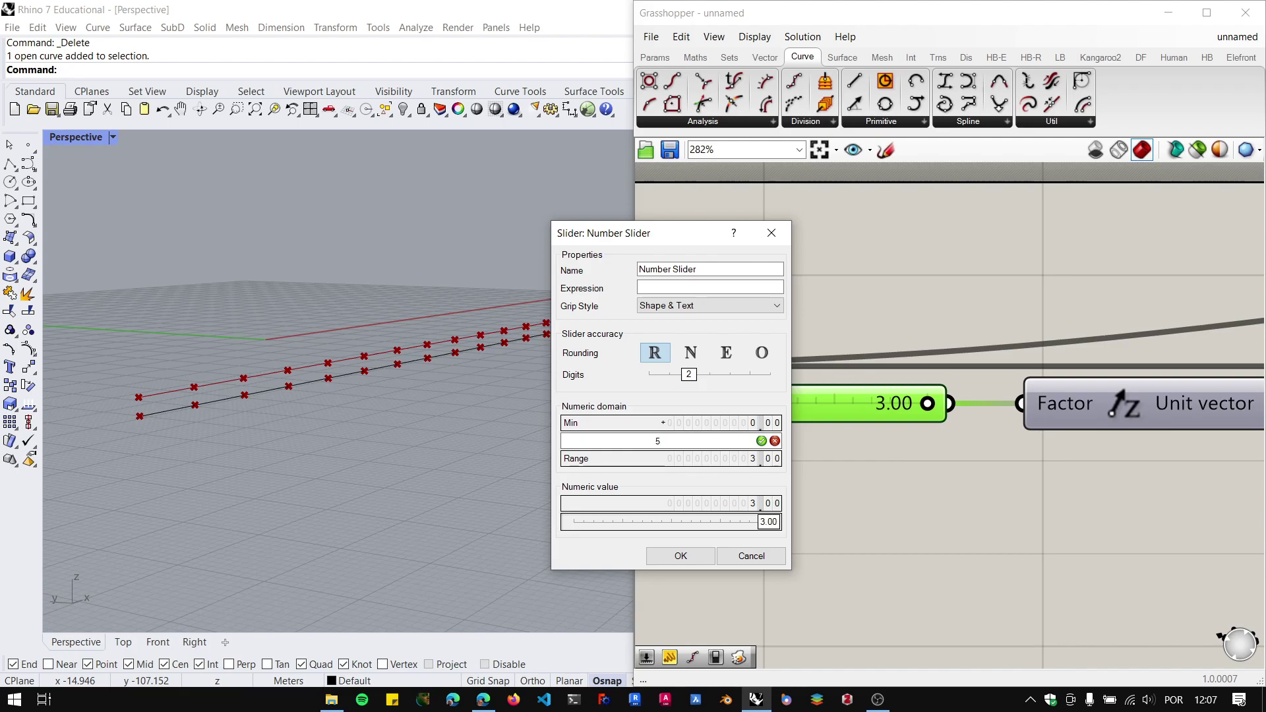
{"action": "type", "text": "0"}
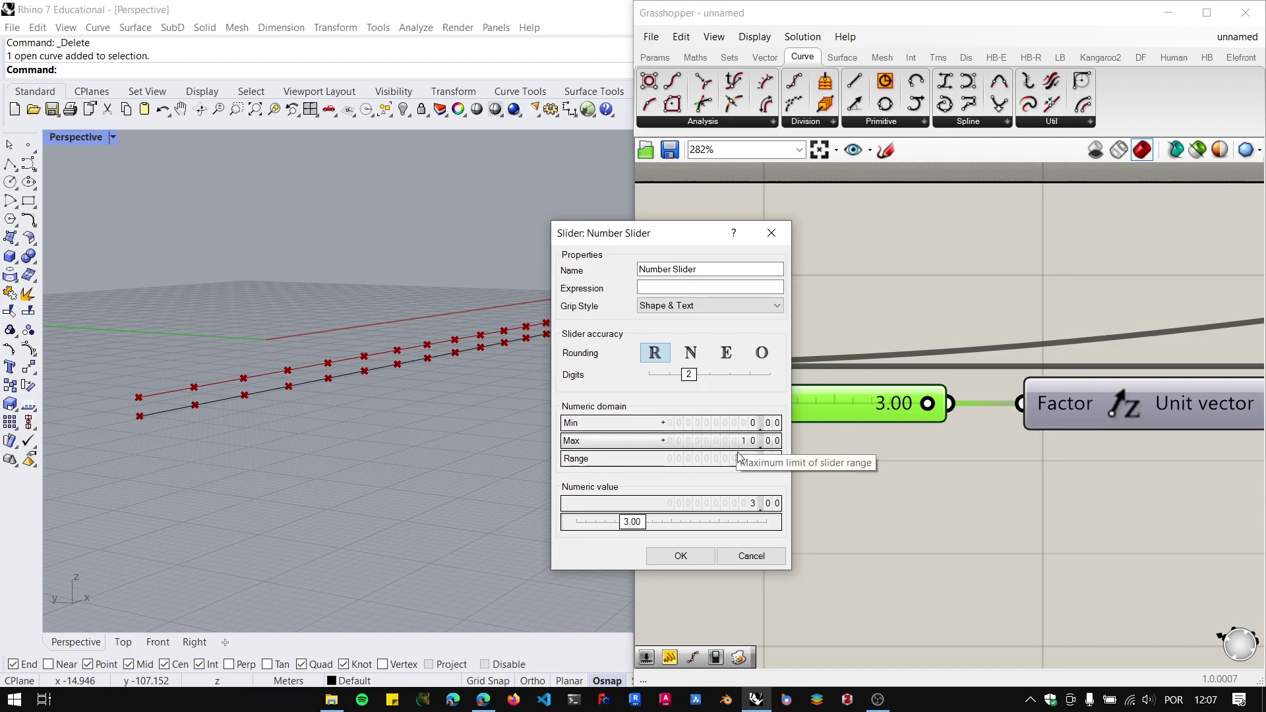
{"action": "left_click", "coordinate": [669, 555]}
{"action": "left_click_drag", "start_coordinate": [796, 408], "coordinate": [898, 408]}
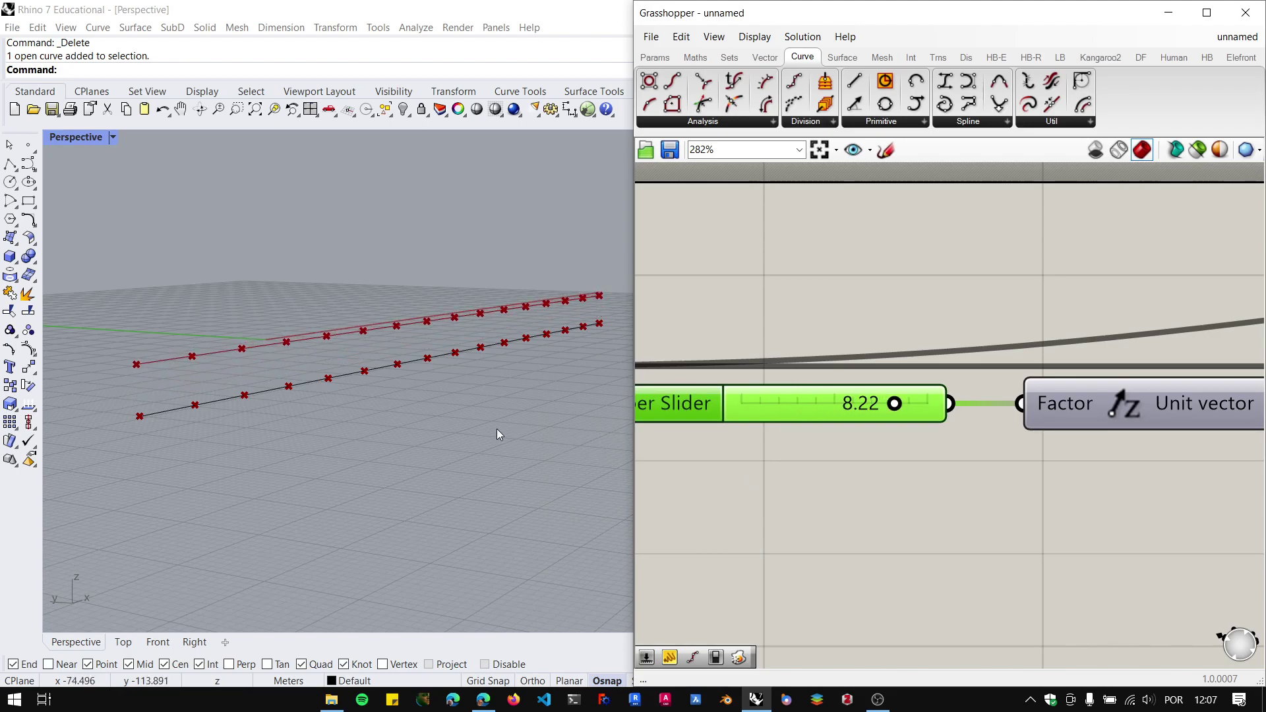
{"action": "right_click_drag", "start_coordinate": [497, 433], "coordinate": [468, 429]}
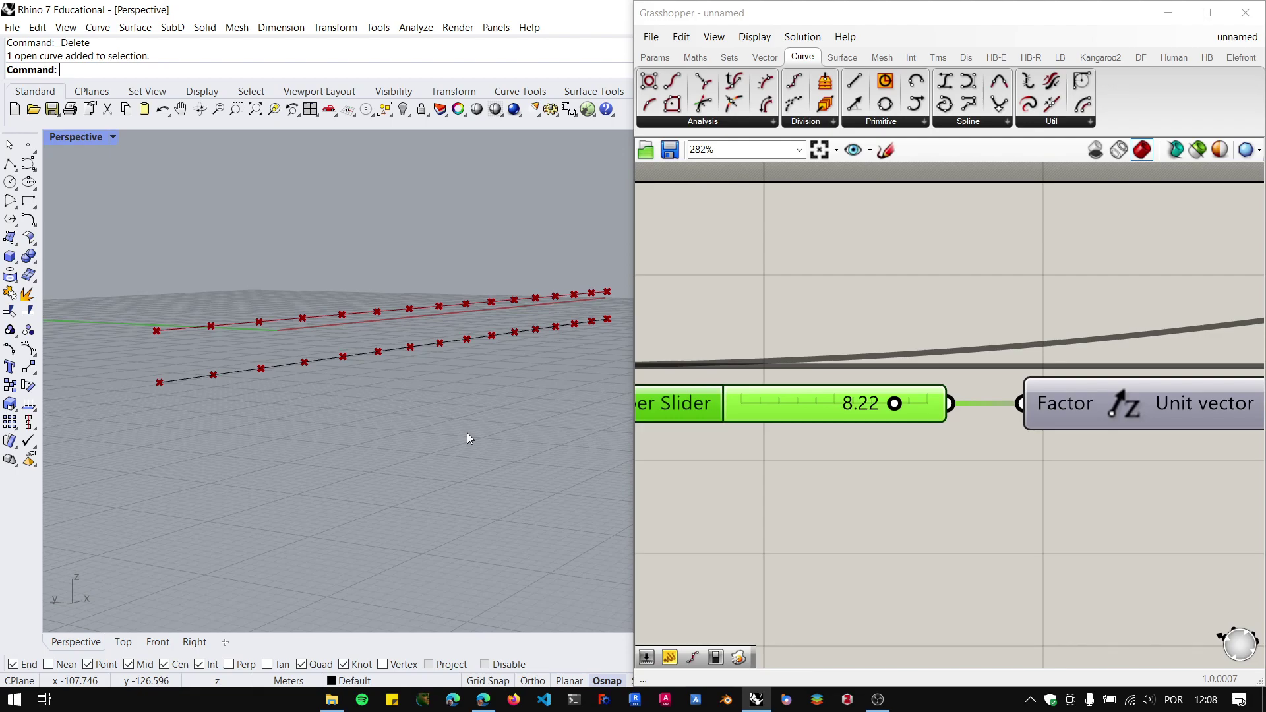
Spread the two Divide Curve components slightly apart vertically and shift the count slider a little away from them.
{"action": "scroll", "coordinate": [923, 406], "scroll_direction": "down", "scroll_amount": 5}
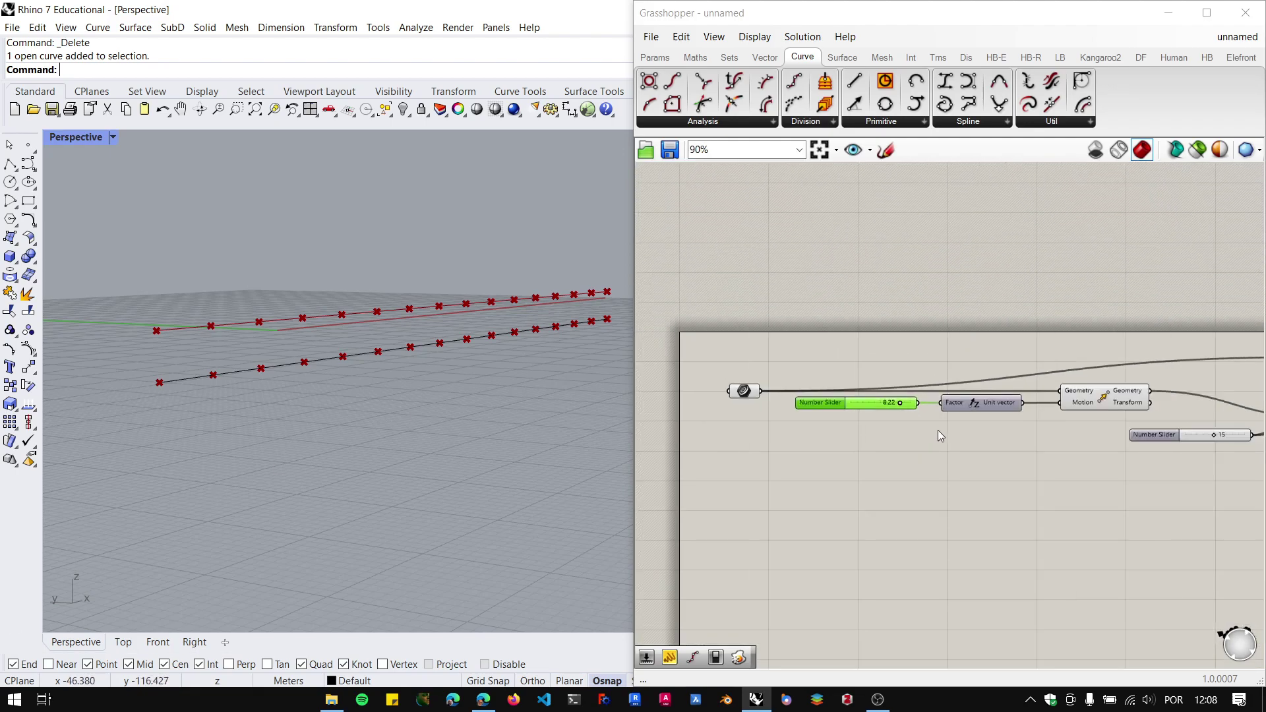
{"action": "right_click_drag", "start_coordinate": [940, 435], "coordinate": [852, 403]}
{"action": "scroll", "coordinate": [782, 394], "scroll_direction": "up", "scroll_amount": 3}
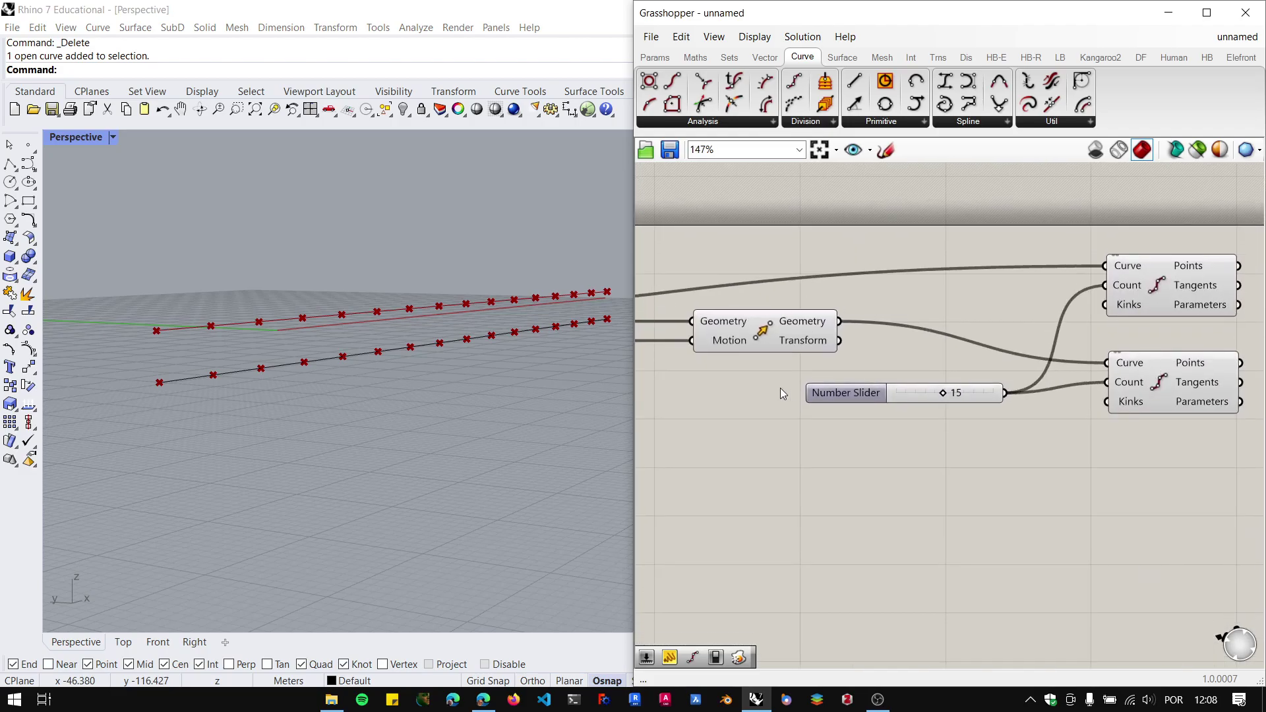
{"action": "left_click_drag", "start_coordinate": [1165, 372], "coordinate": [1164, 384]}
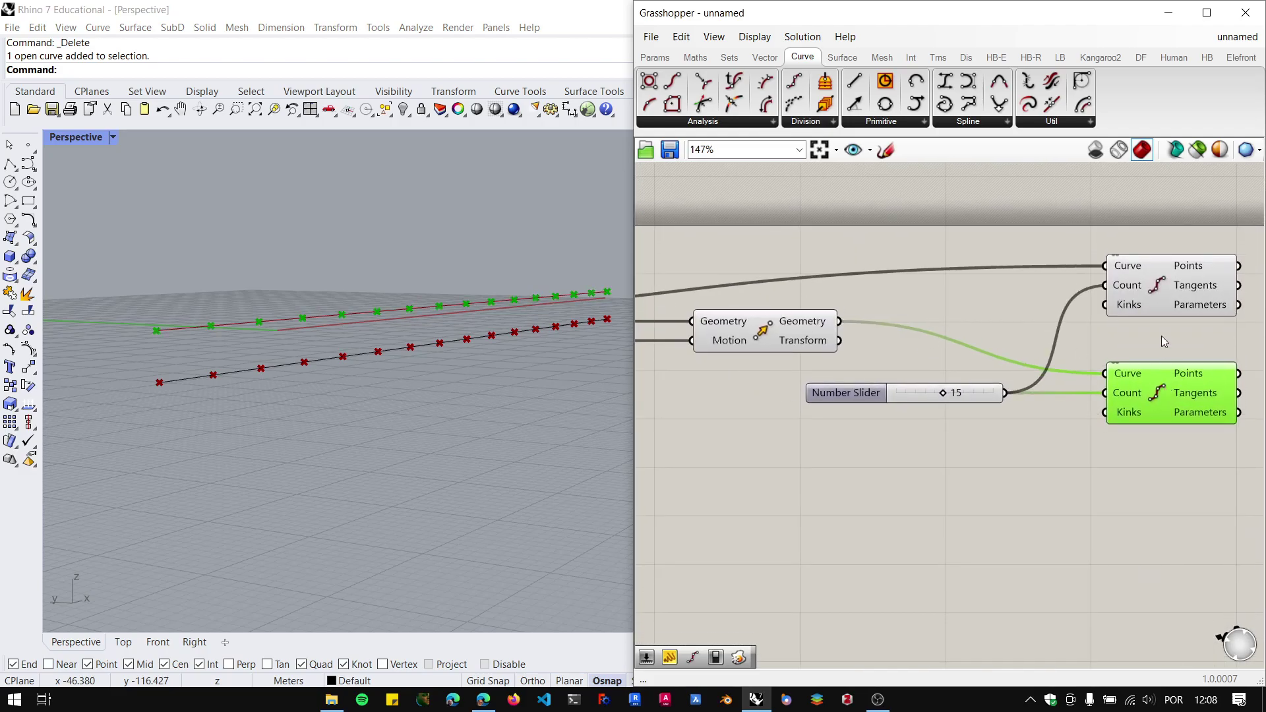
{"action": "left_click_drag", "start_coordinate": [1169, 284], "coordinate": [1168, 278]}
{"action": "left_click_drag", "start_coordinate": [864, 396], "coordinate": [837, 390]}
{"action": "scroll", "coordinate": [877, 458], "scroll_direction": "down", "scroll_amount": 3}
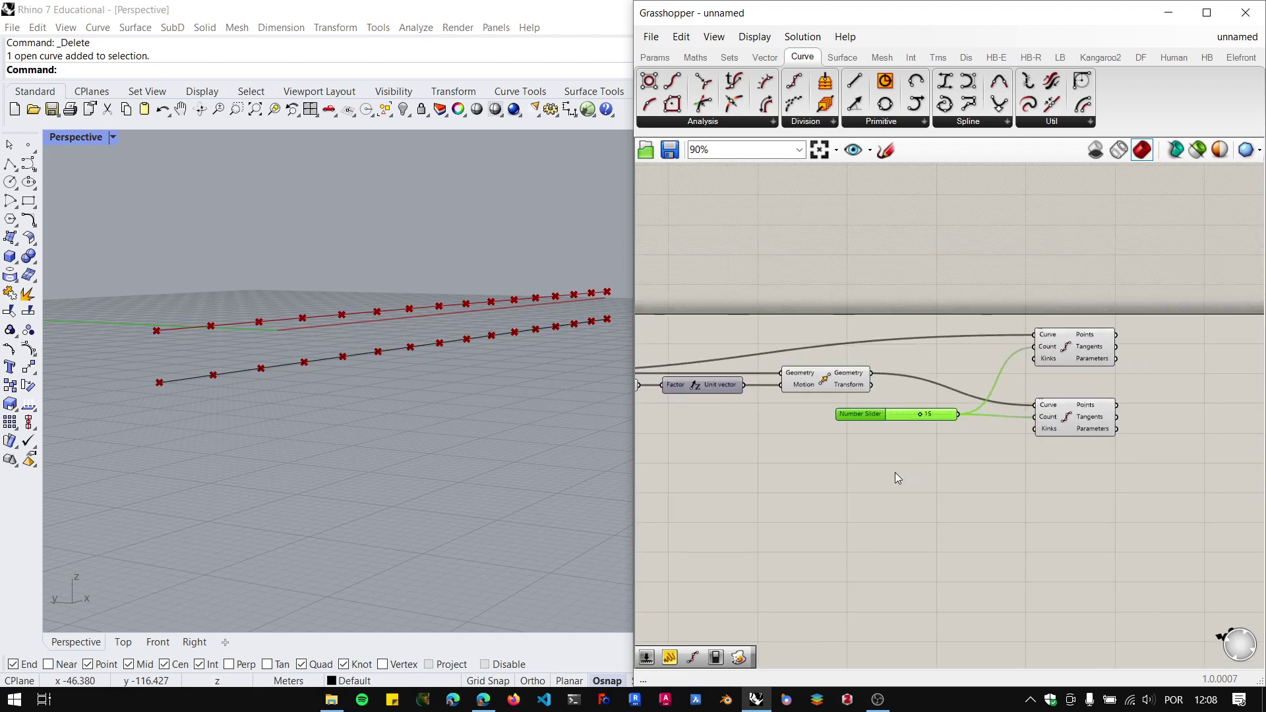
{"action": "right_click_drag", "start_coordinate": [671, 433], "coordinate": [856, 421]}
{"action": "scroll", "coordinate": [962, 429], "scroll_direction": "up", "scroll_amount": 1}
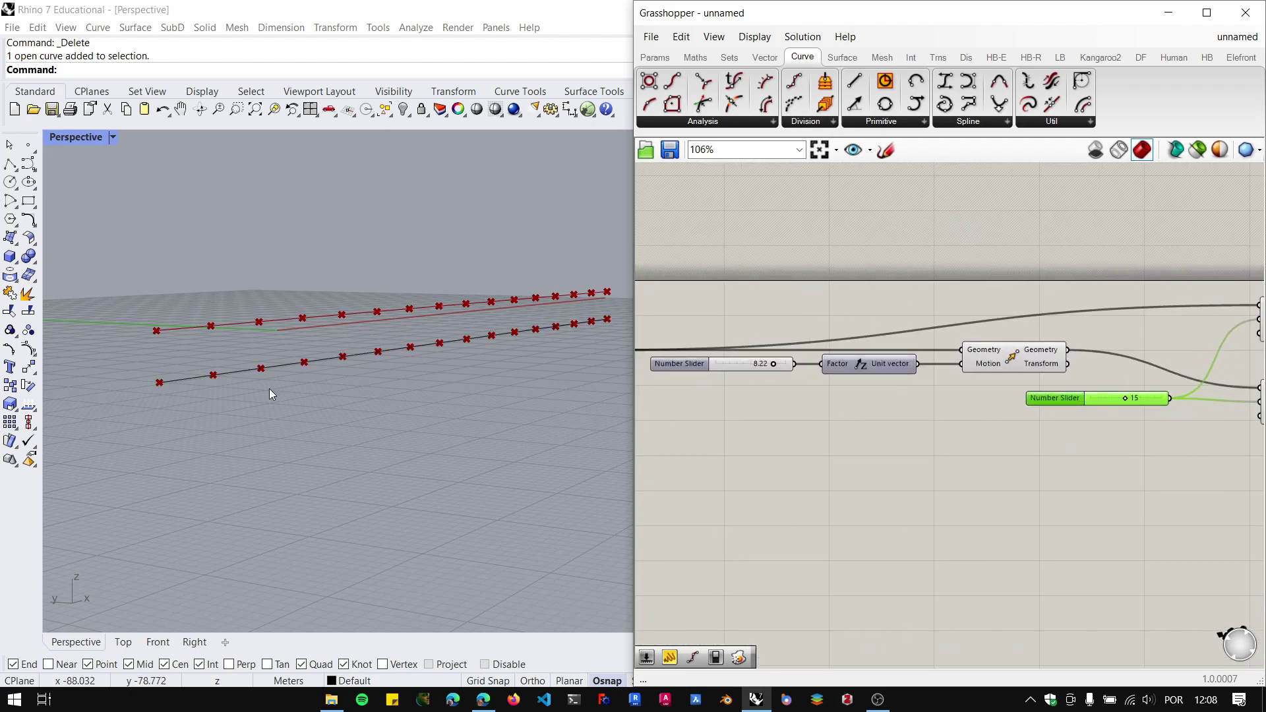
{"action": "mouse_move", "coordinate": [269, 389]}
{"action": "right_mouse_down"}
{"action": "mouse_move", "coordinate": [266, 402]}
{"action": "mouse_move", "coordinate": [288, 418]}
{"action": "mouse_move", "coordinate": [286, 407]}
{"action": "right_mouse_up"}
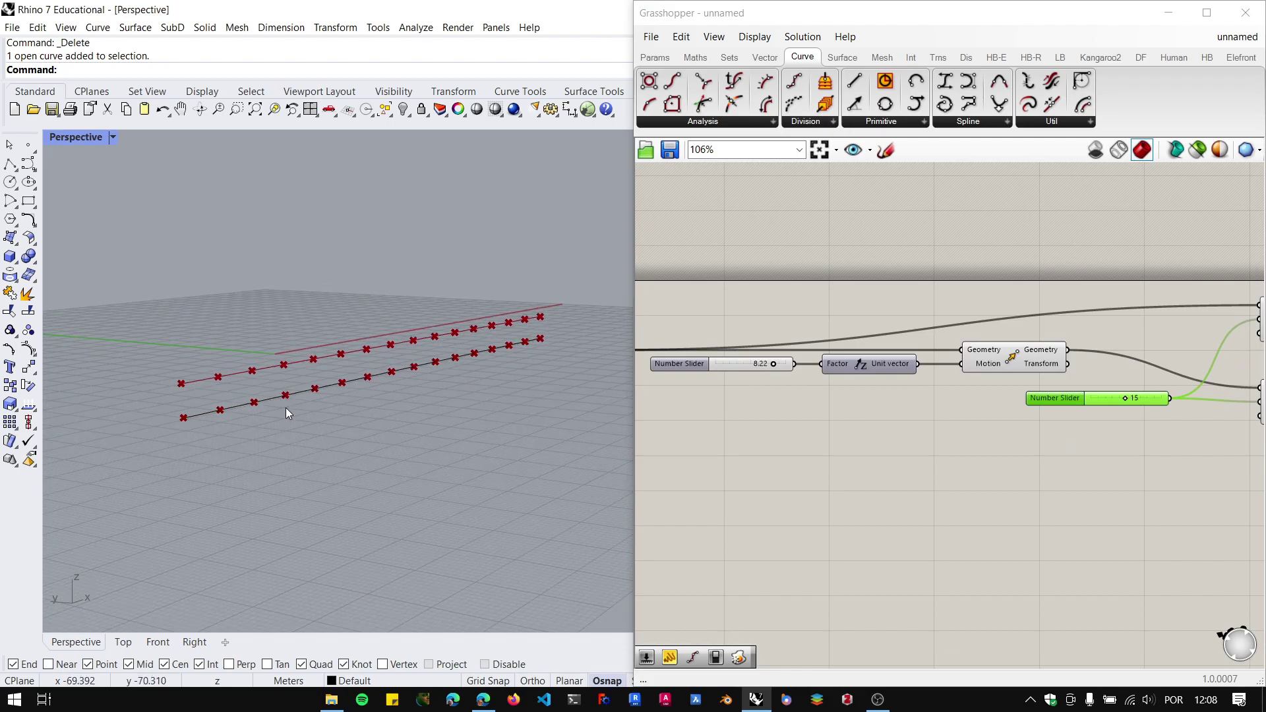
{"action": "scroll", "coordinate": [858, 449], "scroll_direction": "down", "scroll_amount": 7}
{"action": "scroll", "coordinate": [1036, 433], "scroll_direction": "up", "scroll_amount": 8}
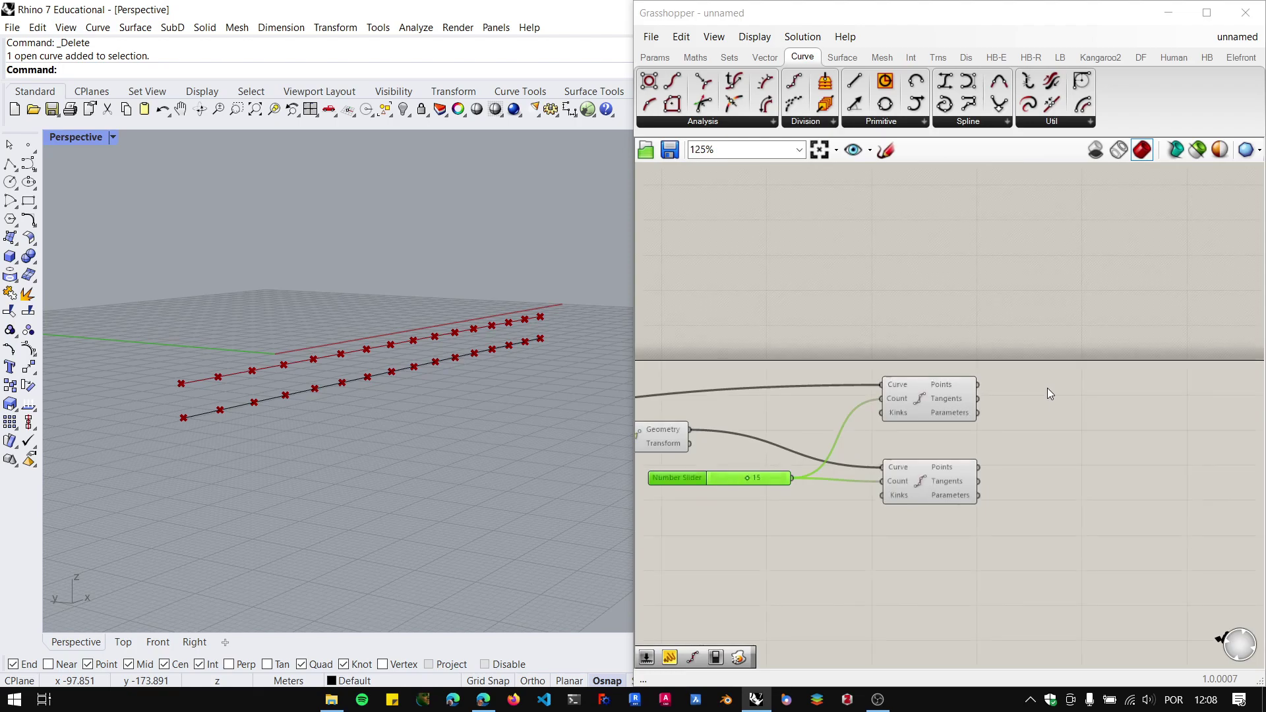
Add a Panel beside the upper Divide Curve and wire that component's Points output into it.
{"action": "scroll", "coordinate": [1085, 370], "scroll_direction": "up", "scroll_amount": 1}
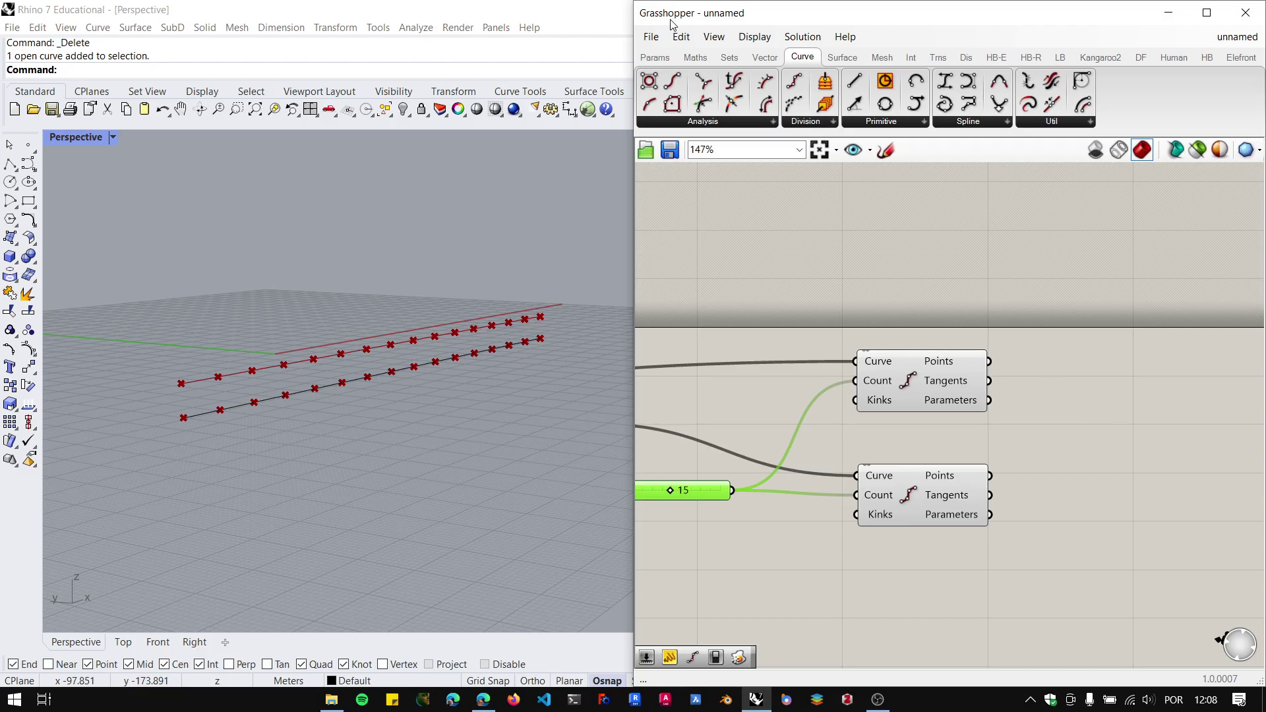
{"action": "left_click", "coordinate": [654, 57]}
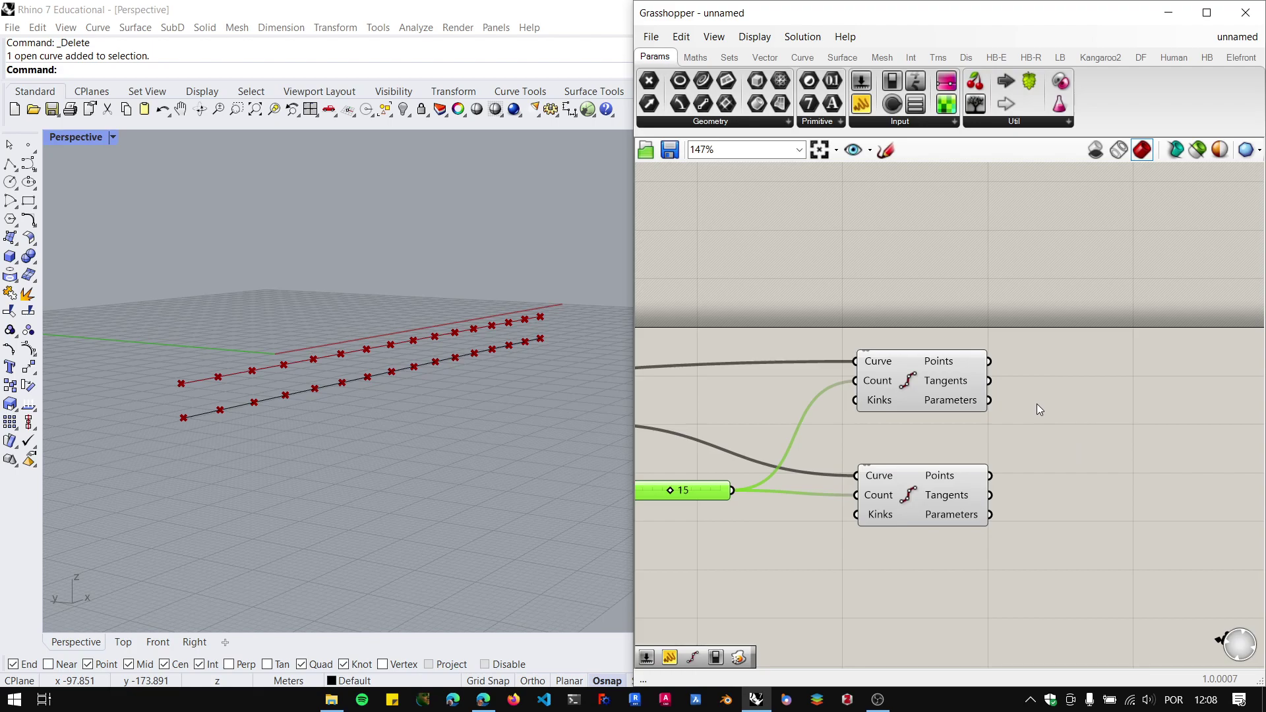
{"action": "double_click", "coordinate": [1092, 393]}
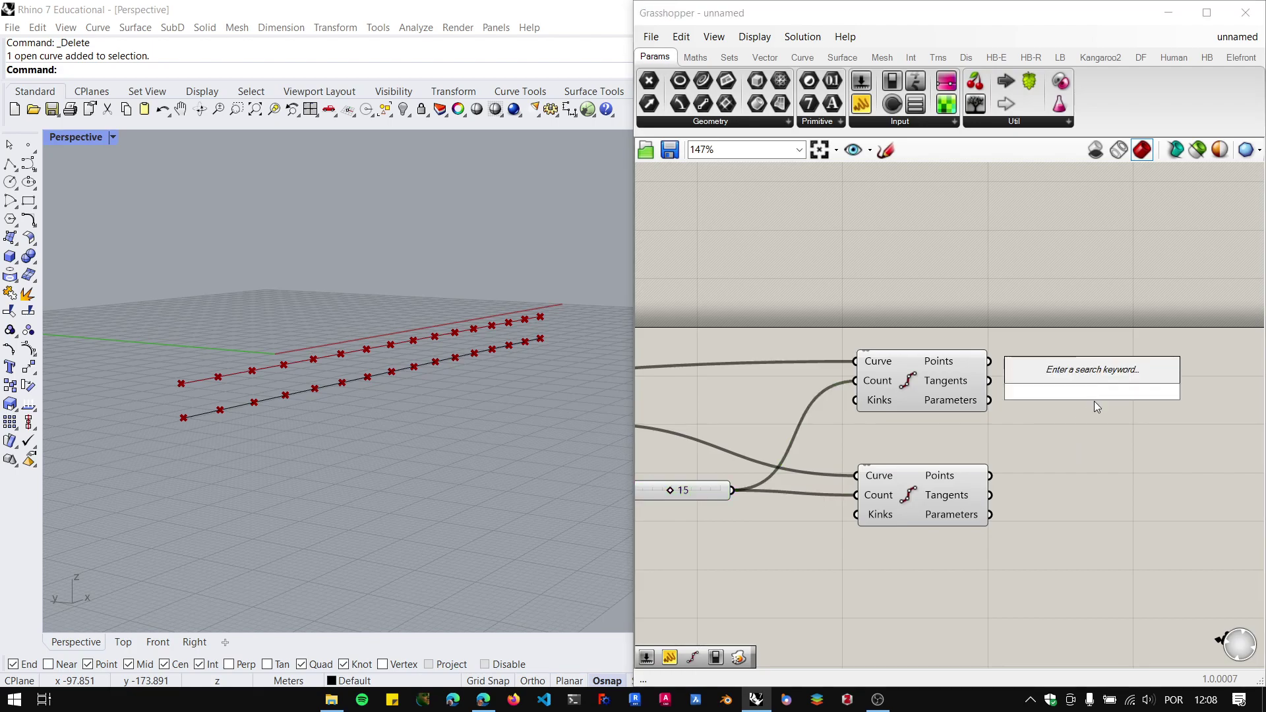
{"action": "type", "text": "//"}
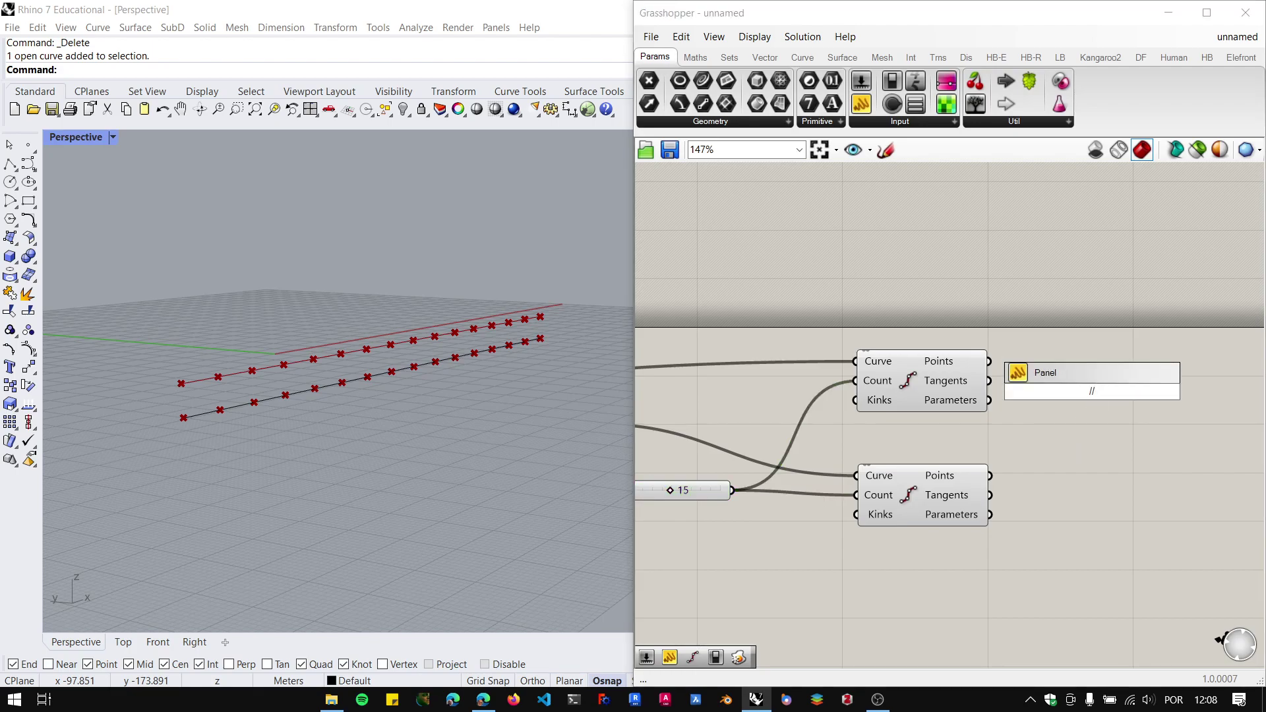
{"action": "key", "text": "Return"}
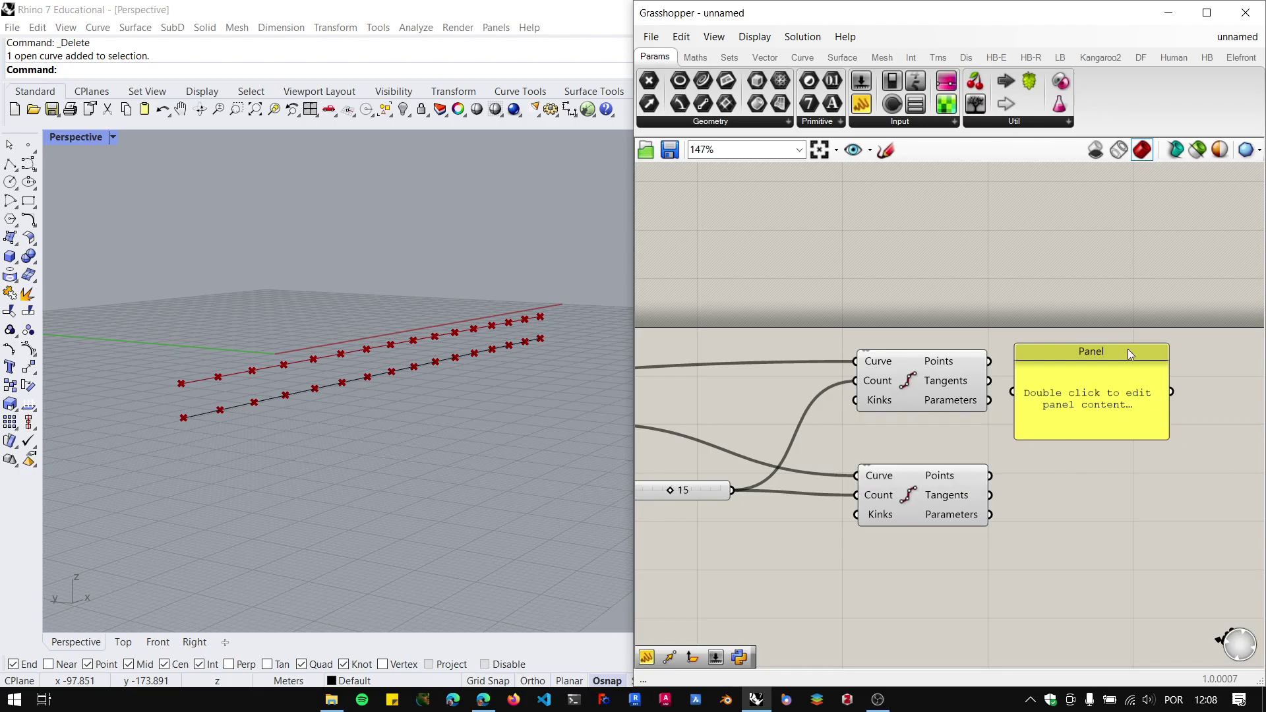
{"action": "left_click_drag", "start_coordinate": [1116, 362], "coordinate": [1181, 322]}
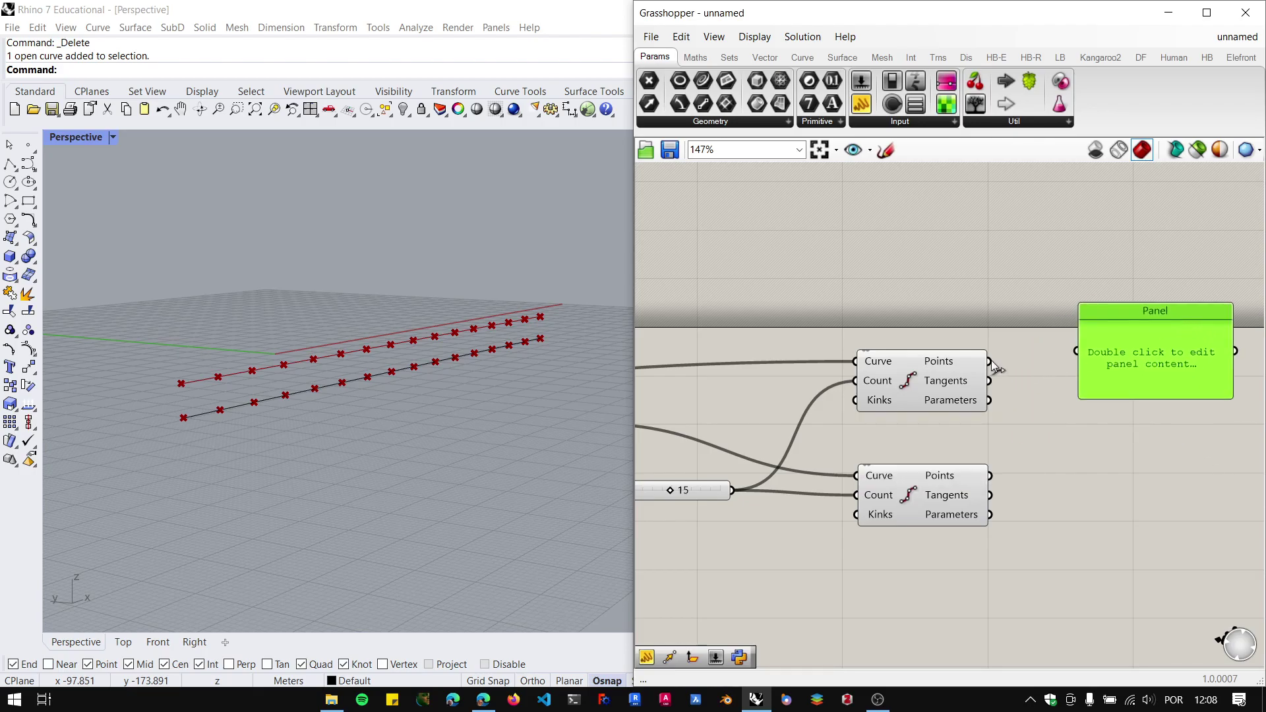
{"action": "left_click_drag", "start_coordinate": [989, 361], "coordinate": [1076, 351]}
Widen and heighten the upper panel so each point's coordinates fit on one line.
{"action": "scroll", "coordinate": [1061, 397], "scroll_direction": "up", "scroll_amount": 3}
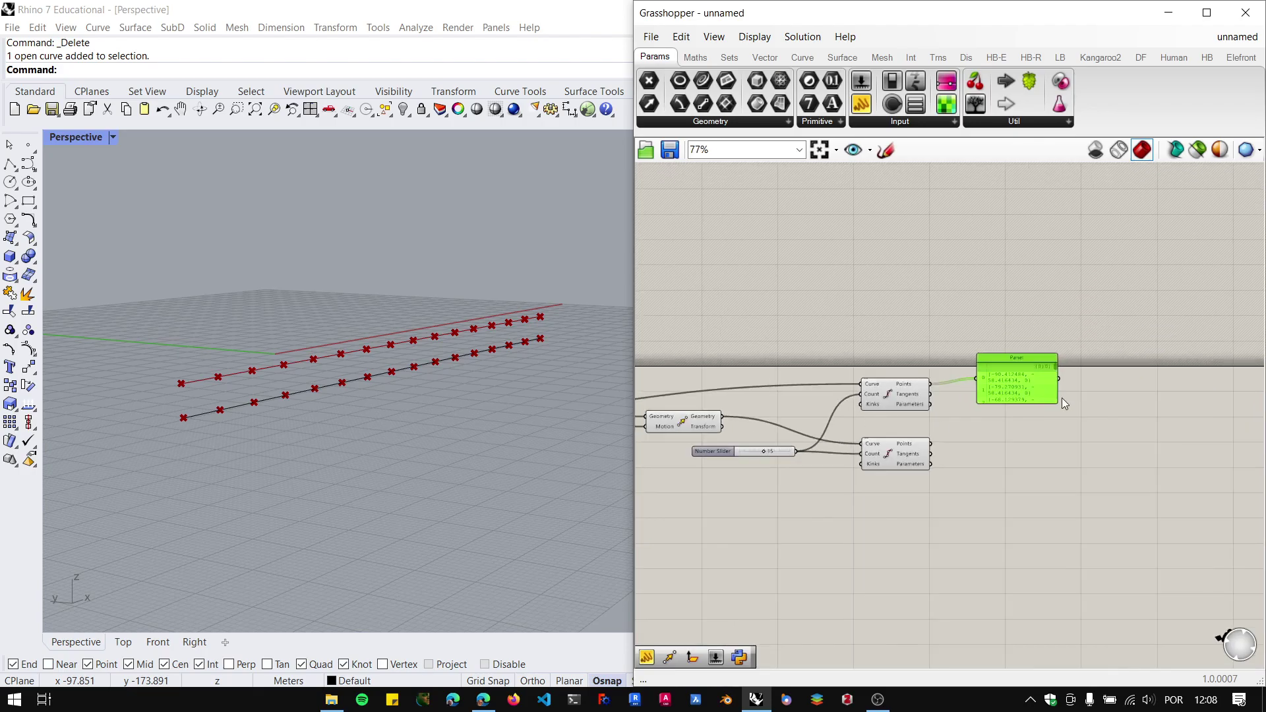
{"action": "left_click_drag", "start_coordinate": [1059, 380], "coordinate": [1190, 379]}
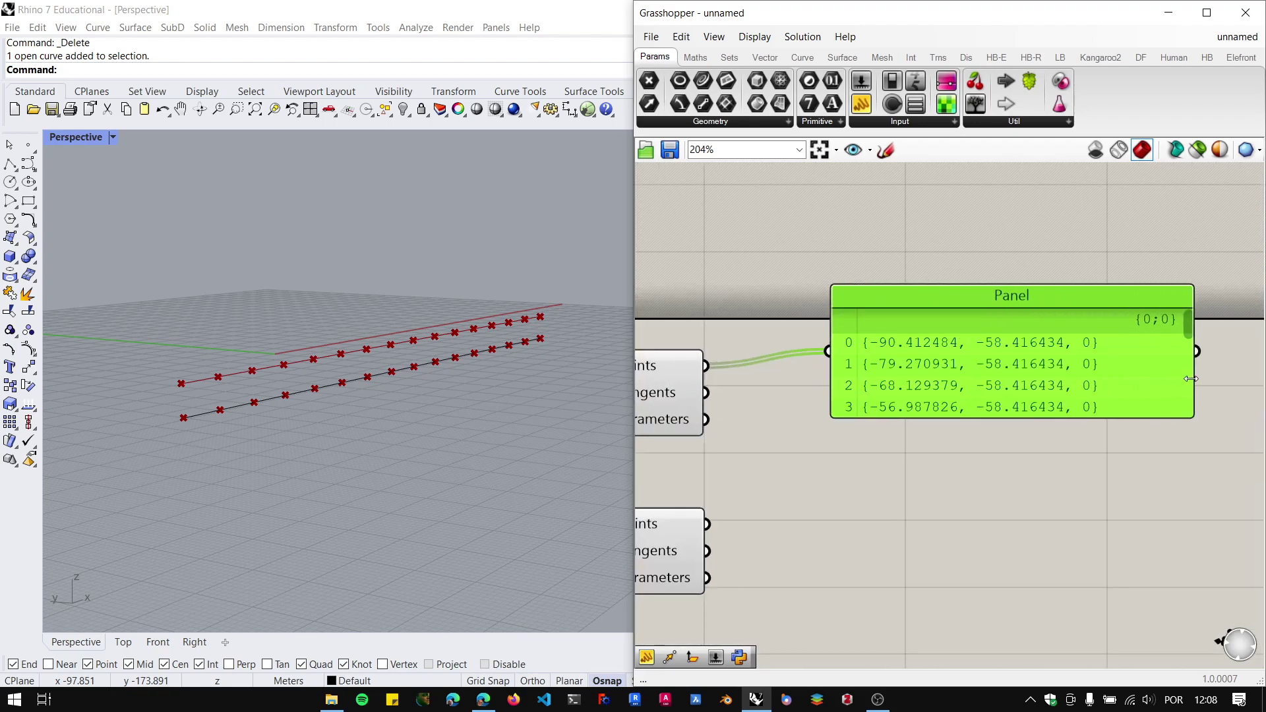
{"action": "left_click_drag", "start_coordinate": [1101, 421], "coordinate": [1101, 452]}
Add a second Panel below the first and wire the lower Divide Curve's Points output into it.
{"action": "double_click", "coordinate": [1023, 537]}
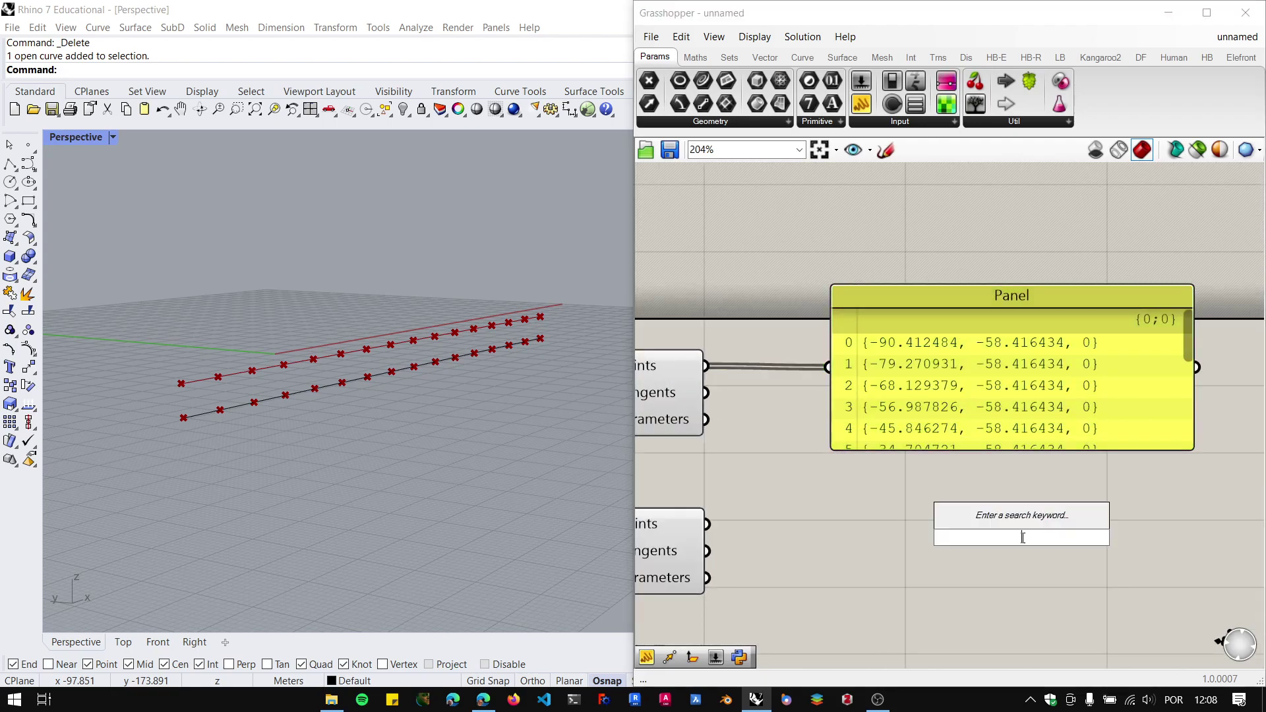
{"action": "type", "text": "panel"}
{"action": "key", "text": "Return"}
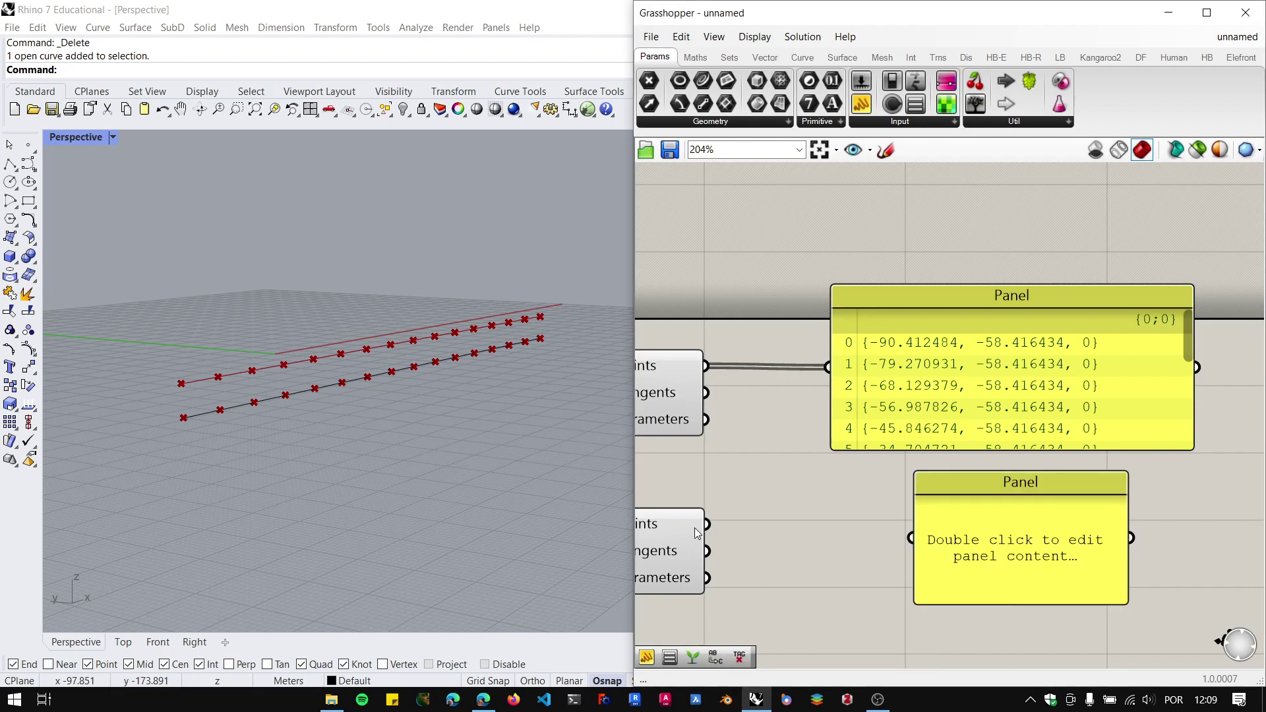
{"action": "left_click_drag", "start_coordinate": [705, 528], "coordinate": [910, 537]}
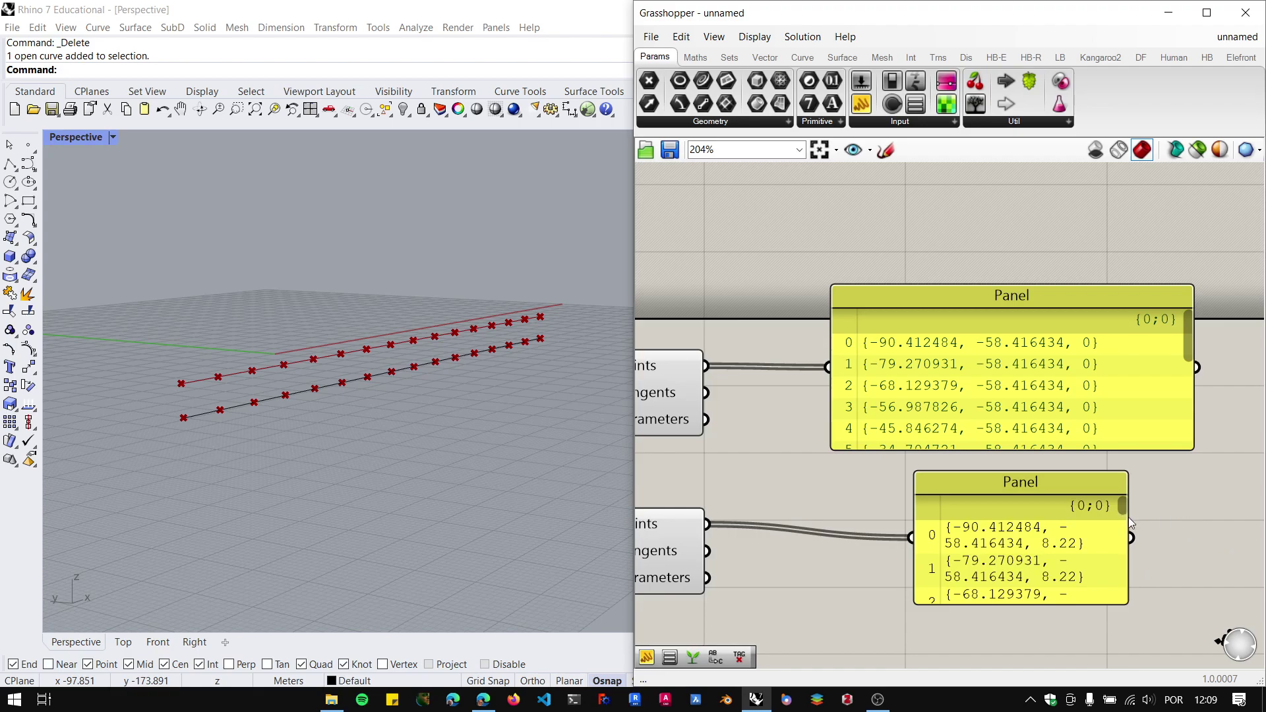
Widen the lower panel on both sides so each point's coordinates fit on one line below the upper panel.
{"action": "left_click_drag", "start_coordinate": [1127, 516], "coordinate": [1239, 517]}
{"action": "scroll", "coordinate": [937, 513], "scroll_direction": "down", "scroll_amount": 3}
{"action": "scroll", "coordinate": [939, 526], "scroll_direction": "up", "scroll_amount": 3}
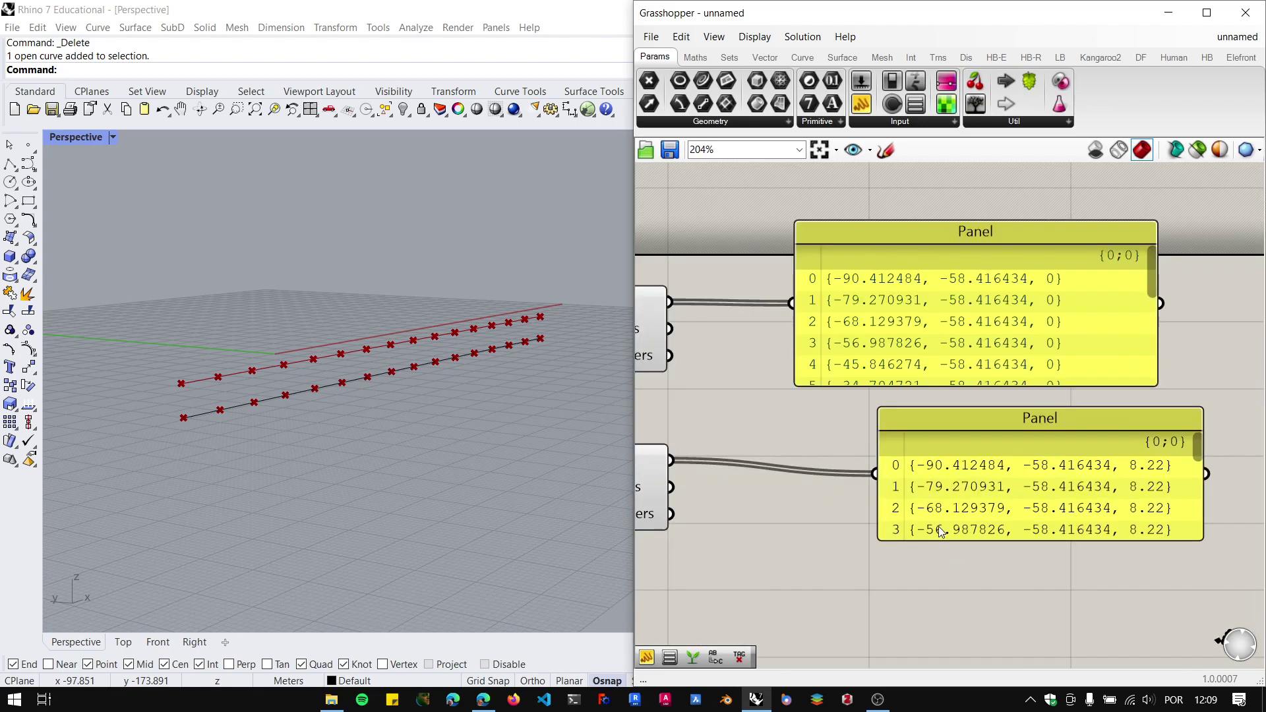
{"action": "left_click_drag", "start_coordinate": [877, 515], "coordinate": [785, 514]}
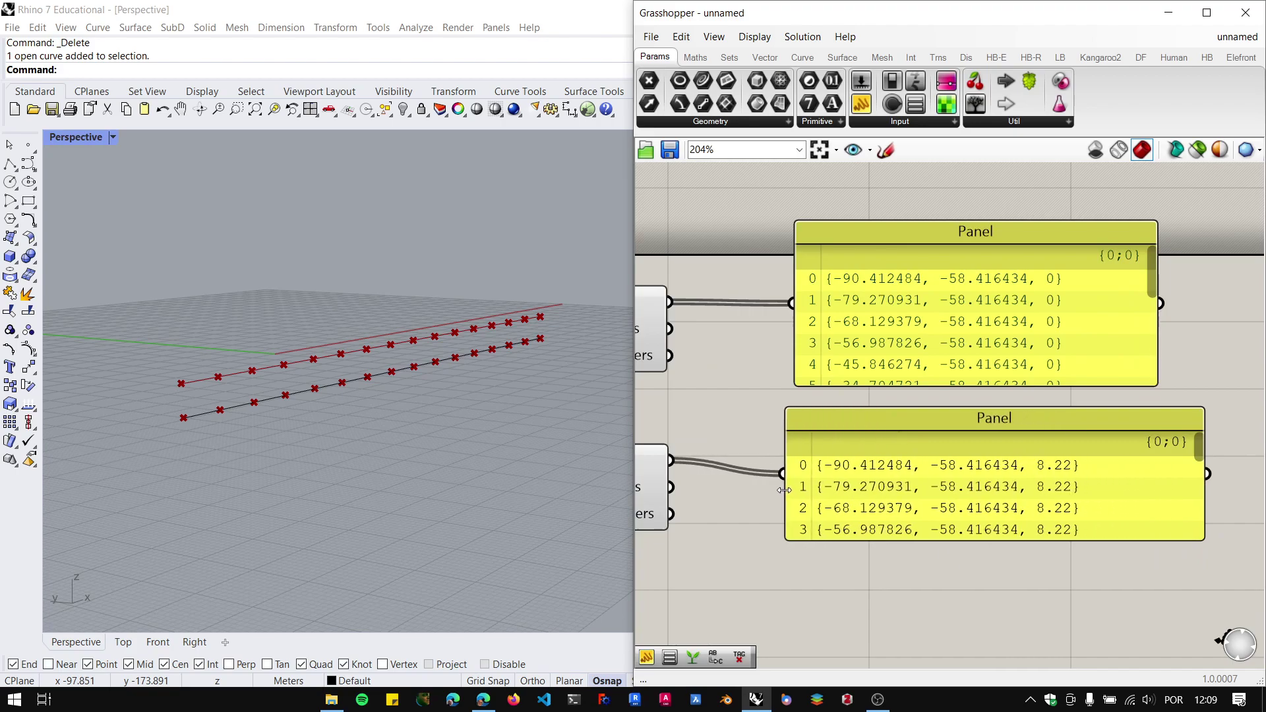
Align the lower panel directly beneath the upper one, and extend the upper panel upward to reveal the end of its point list.
{"action": "left_click_drag", "start_coordinate": [995, 418], "coordinate": [1003, 412]}
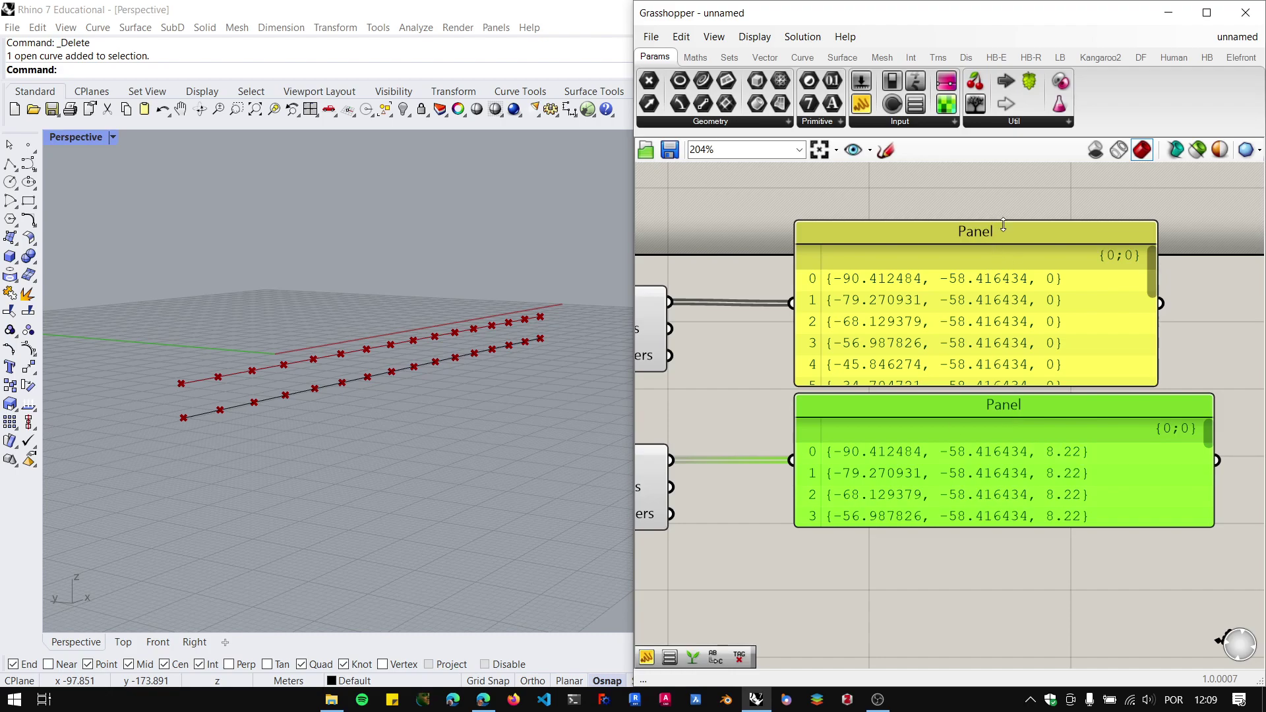
{"action": "left_click_drag", "start_coordinate": [1000, 218], "coordinate": [1009, 171]}
{"action": "left_click_drag", "start_coordinate": [1150, 252], "coordinate": [1151, 344]}
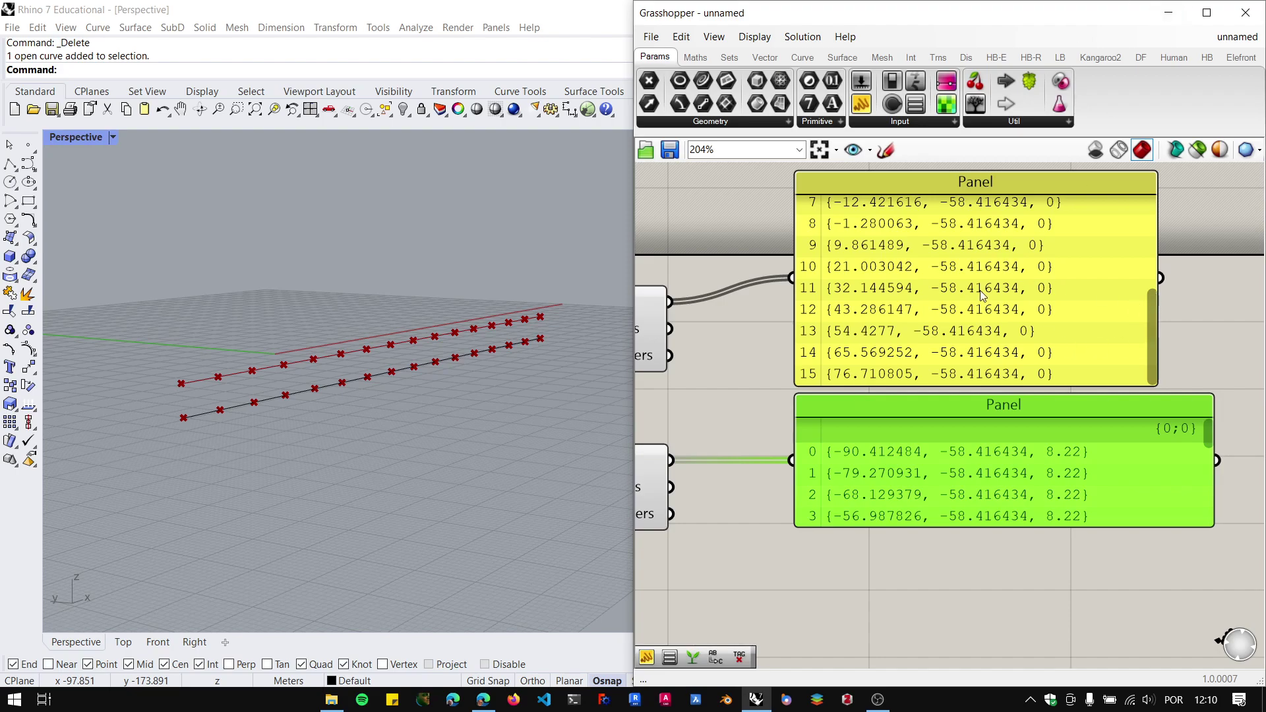
Compare the shared count slider's value with the last index listed in the upper panel.
{"action": "scroll", "coordinate": [1009, 356], "scroll_direction": "down", "scroll_amount": 5}
{"action": "scroll", "coordinate": [741, 420], "scroll_direction": "up", "scroll_amount": 6}
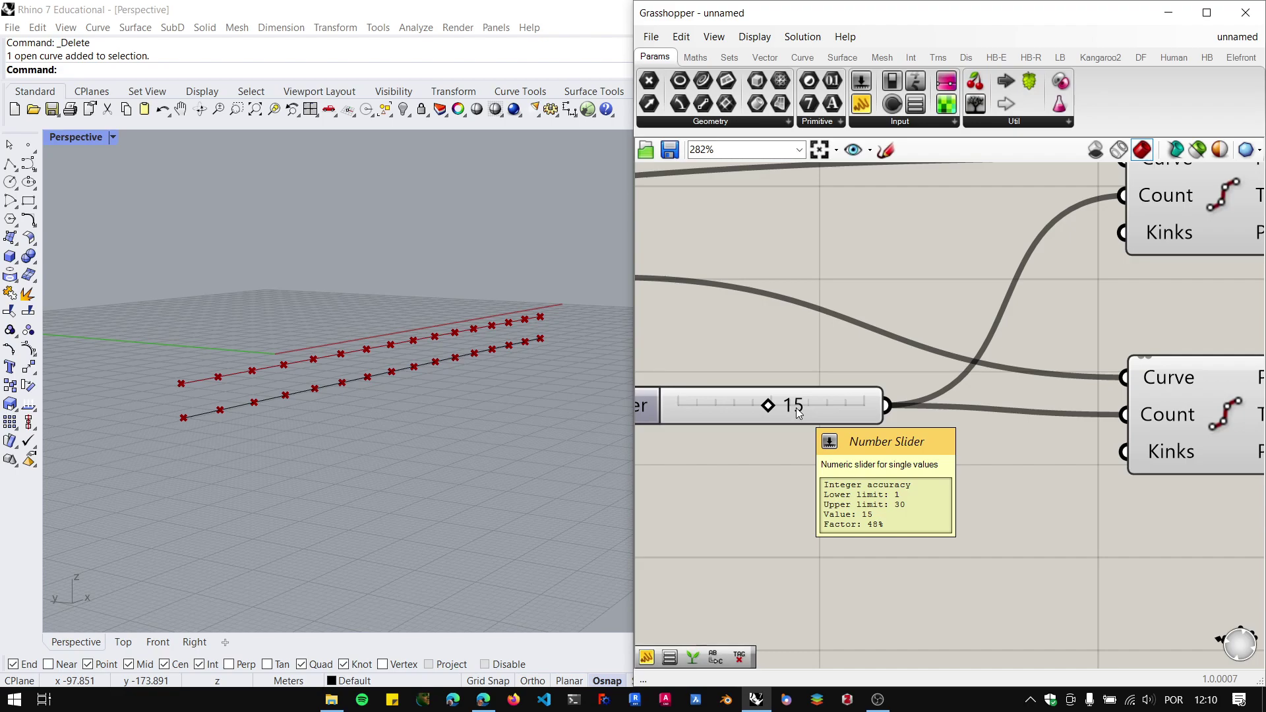
{"action": "scroll", "coordinate": [816, 421], "scroll_direction": "down", "scroll_amount": 5}
{"action": "scroll", "coordinate": [1098, 292], "scroll_direction": "up", "scroll_amount": 3}
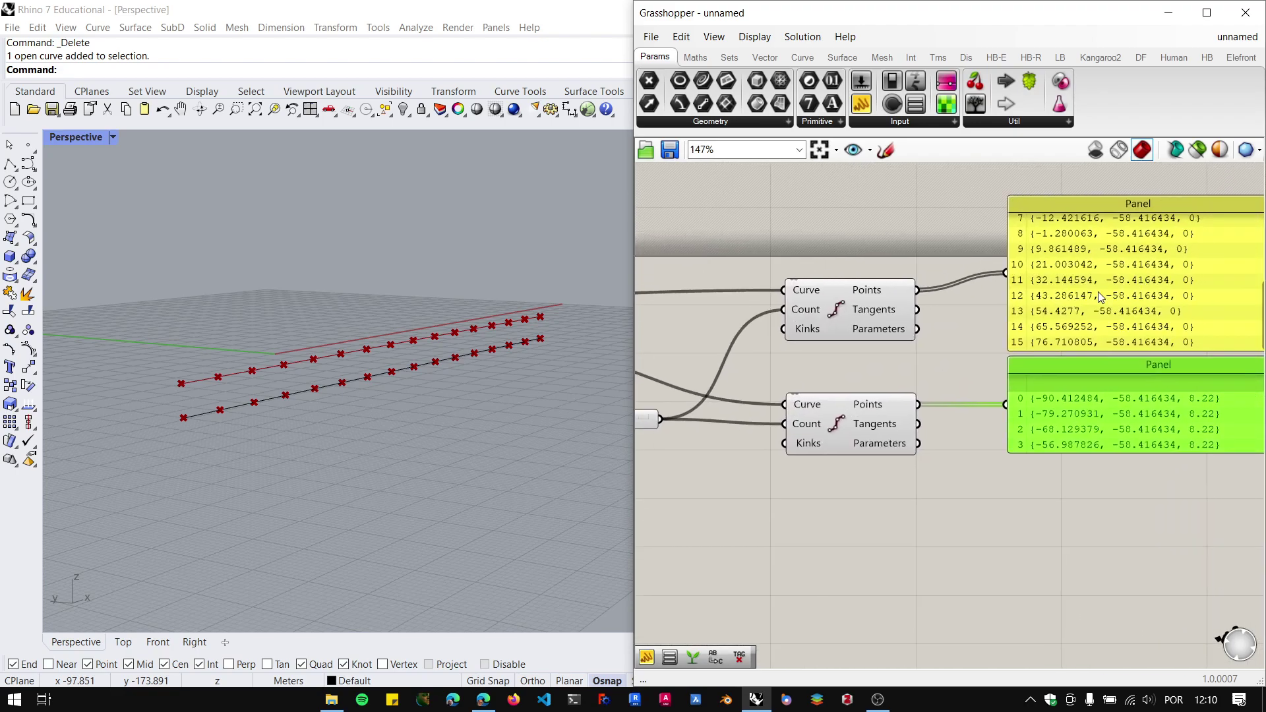
{"action": "right_click_drag", "start_coordinate": [1098, 291], "coordinate": [938, 355]}
{"action": "left_click", "coordinate": [1112, 371]}
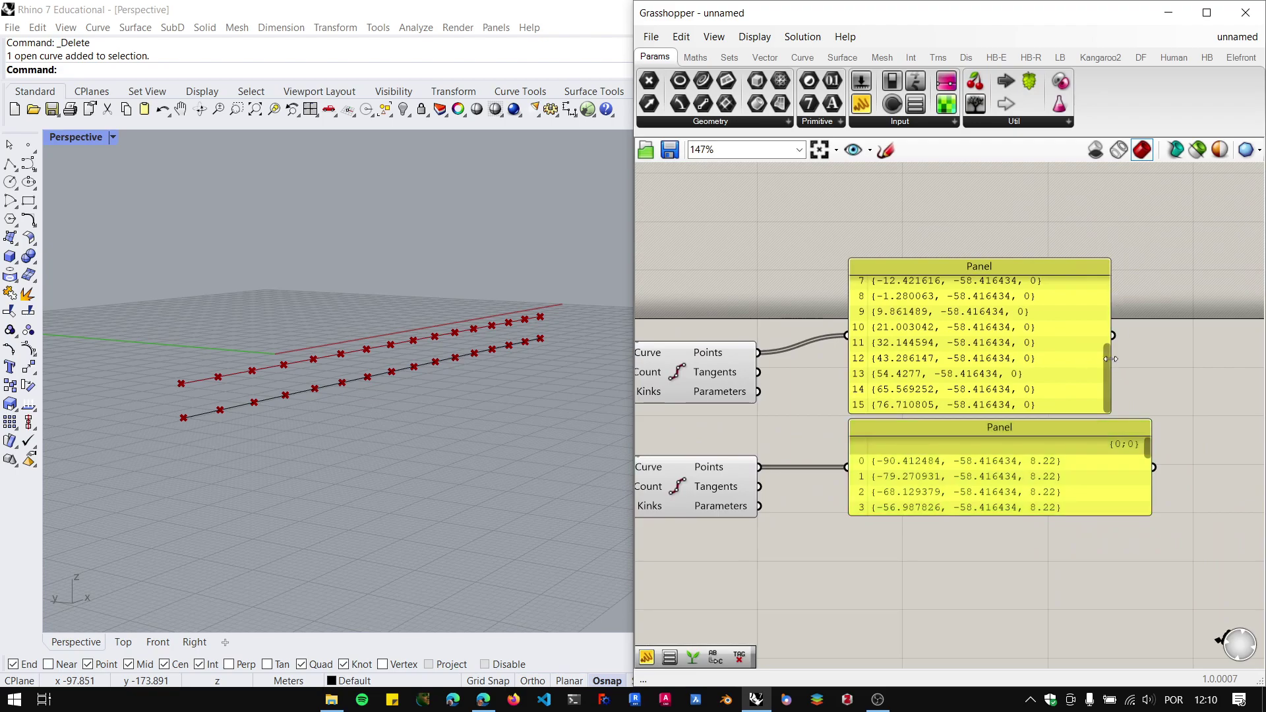
{"action": "mouse_move", "coordinate": [1105, 359]}
{"action": "left_mouse_down"}
{"action": "mouse_move", "coordinate": [1107, 284]}
{"action": "mouse_move", "coordinate": [1117, 361]}
{"action": "left_mouse_up"}
Set the shared count Number Slider to 3.
{"action": "scroll", "coordinate": [1114, 378], "scroll_direction": "down", "scroll_amount": 3}
{"action": "right_click_drag", "start_coordinate": [1008, 400], "coordinate": [1053, 342]}
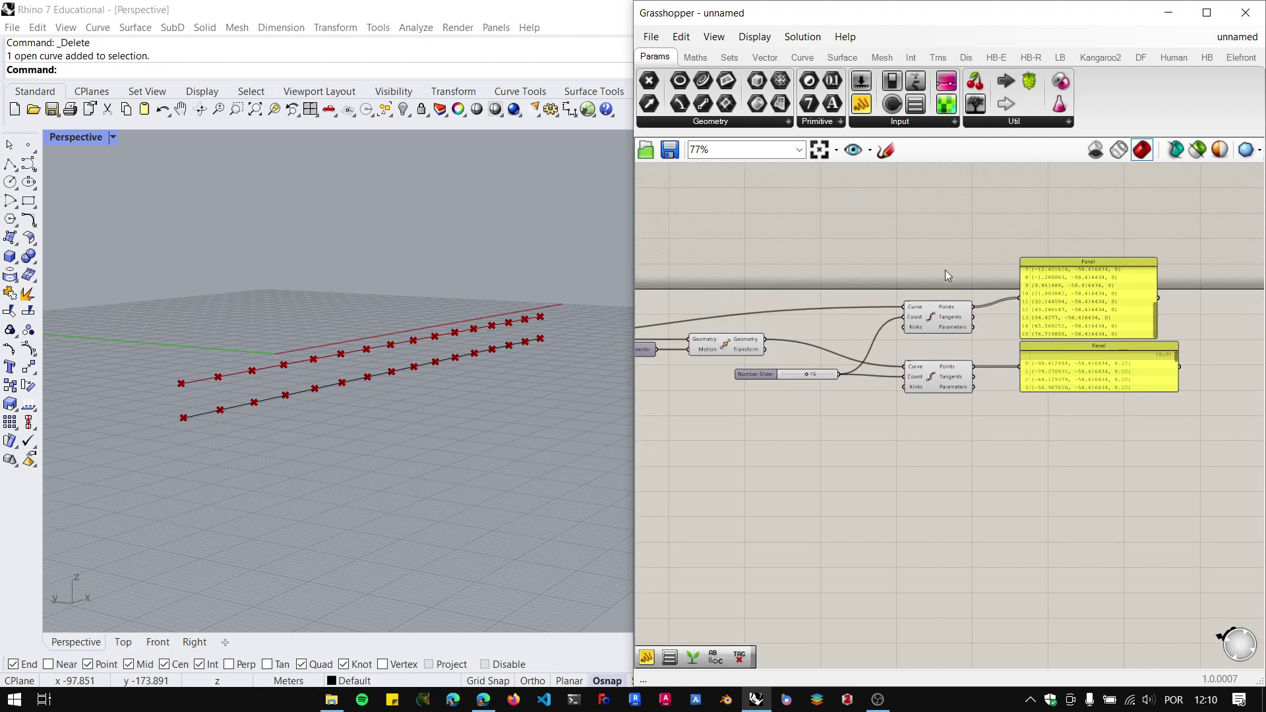
{"action": "scroll", "coordinate": [915, 403], "scroll_direction": "up", "scroll_amount": 3}
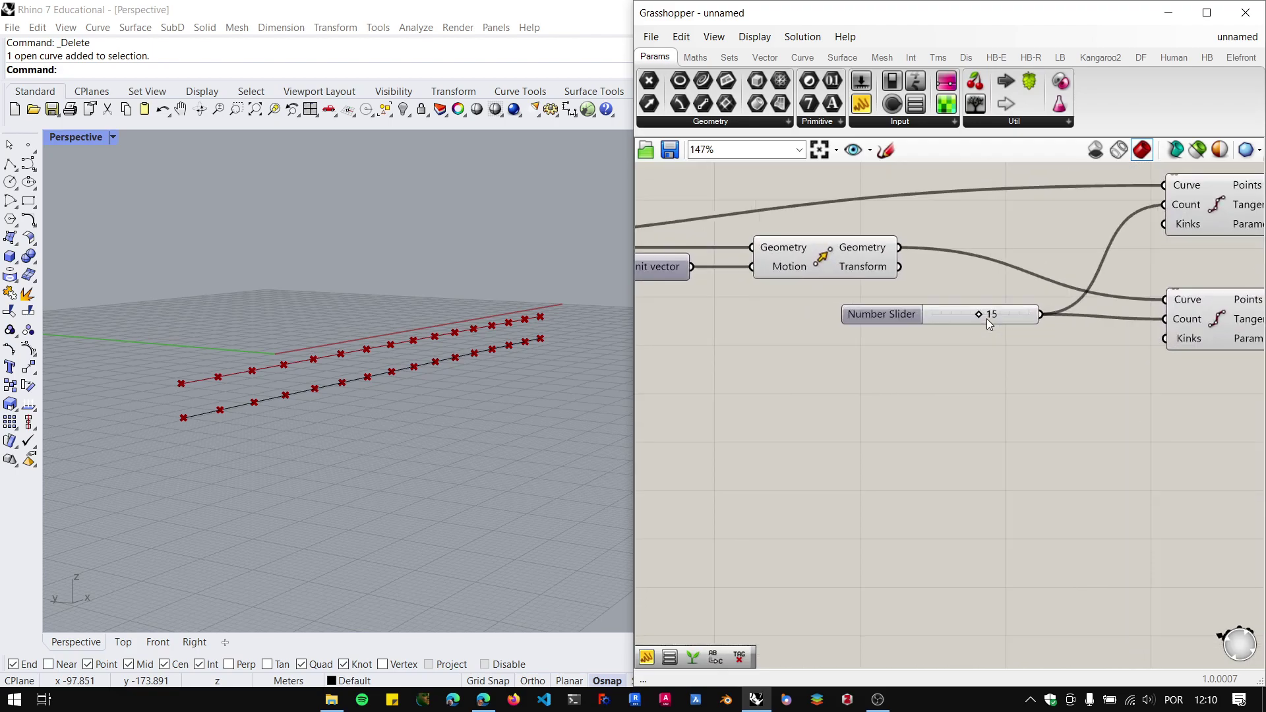
{"action": "scroll", "coordinate": [986, 319], "scroll_direction": "up", "scroll_amount": 3}
{"action": "left_click_drag", "start_coordinate": [971, 317], "coordinate": [894, 315]}
Set the Perspective viewport to Ghosted display and examine the division points on both lines from closer and another angle.
{"action": "left_click", "coordinate": [281, 380]}
{"action": "key", "text": "ctrl+alt+g"}
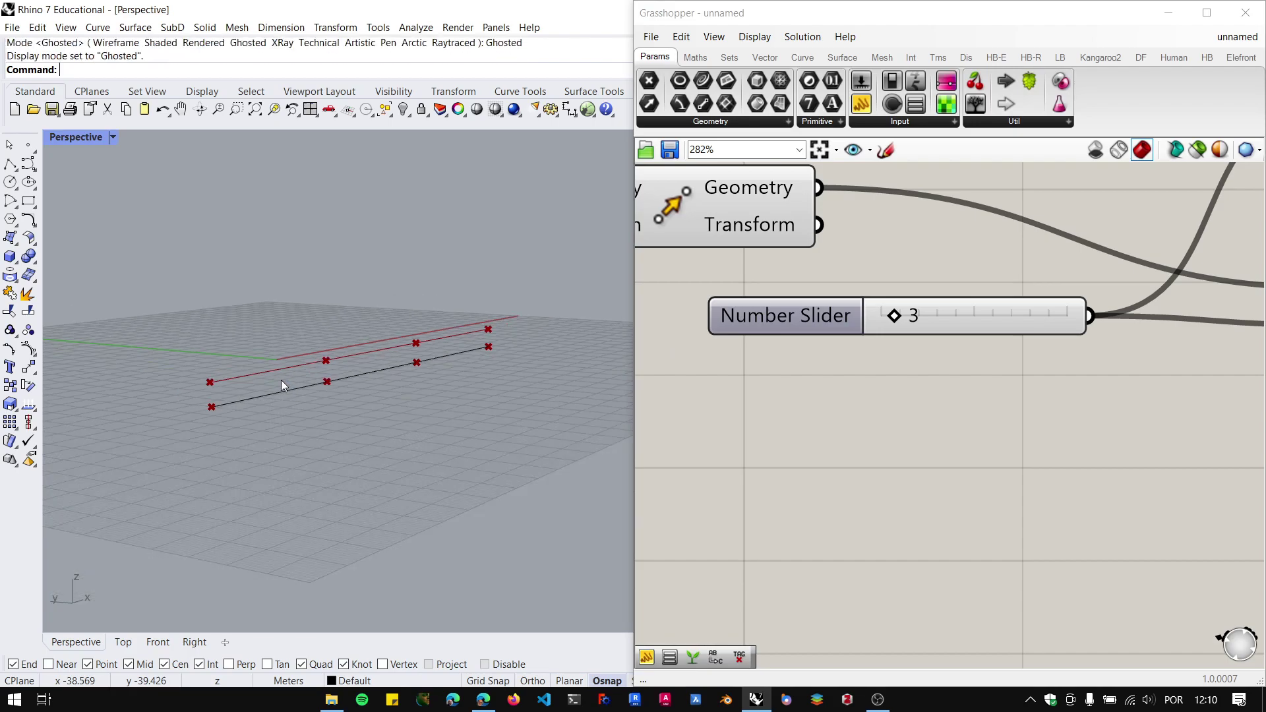
{"action": "scroll", "coordinate": [281, 380], "scroll_direction": "up", "scroll_amount": 4}
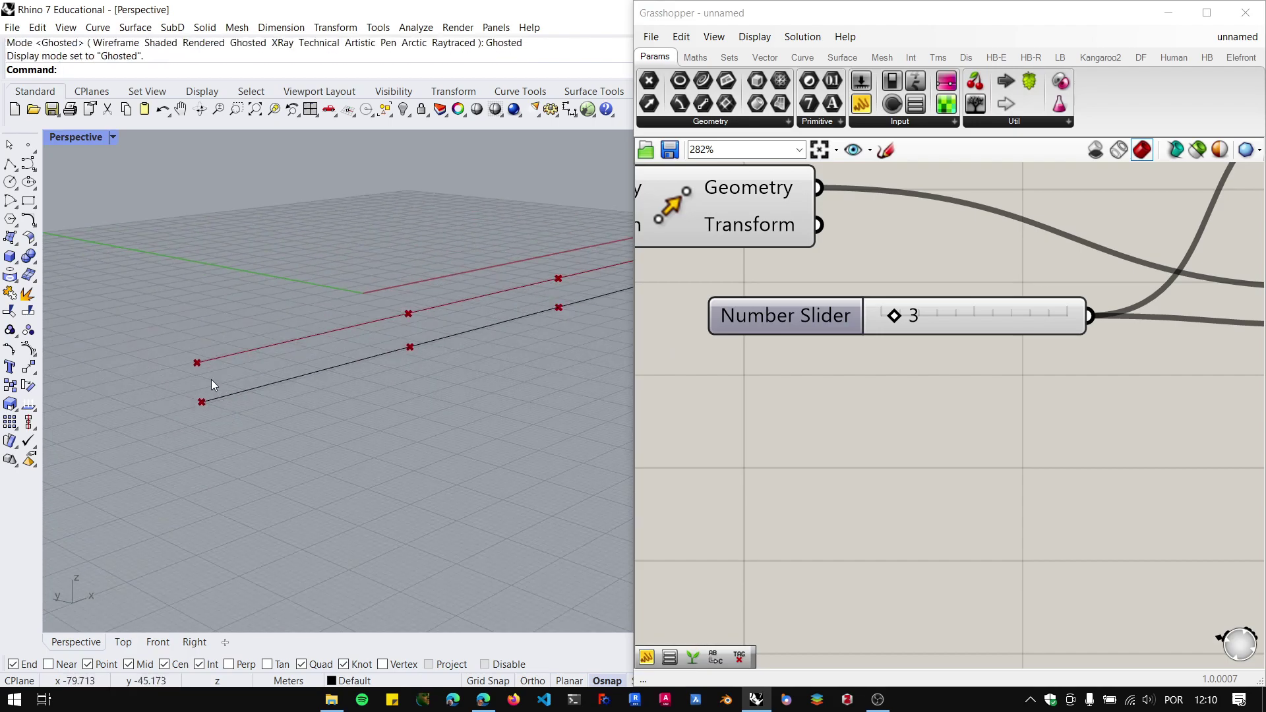
{"action": "scroll", "coordinate": [211, 380], "scroll_direction": "down", "scroll_amount": 2}
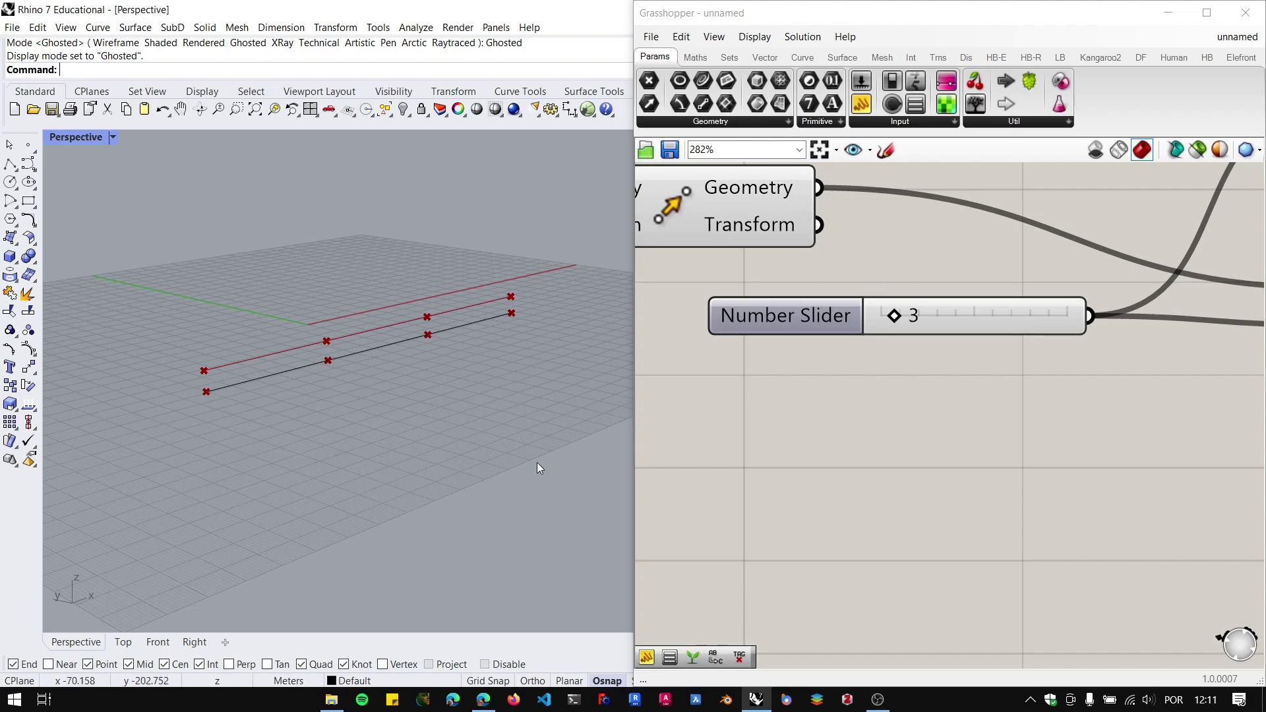
{"action": "scroll", "coordinate": [602, 435], "scroll_direction": "down", "scroll_amount": 4}
{"action": "scroll", "coordinate": [696, 406], "scroll_direction": "up", "scroll_amount": 2}
{"action": "scroll", "coordinate": [593, 402], "scroll_direction": "up", "scroll_amount": 3}
{"action": "right_click_drag", "start_coordinate": [412, 430], "coordinate": [575, 440]}
{"action": "scroll", "coordinate": [557, 437], "scroll_direction": "up", "scroll_amount": 4}
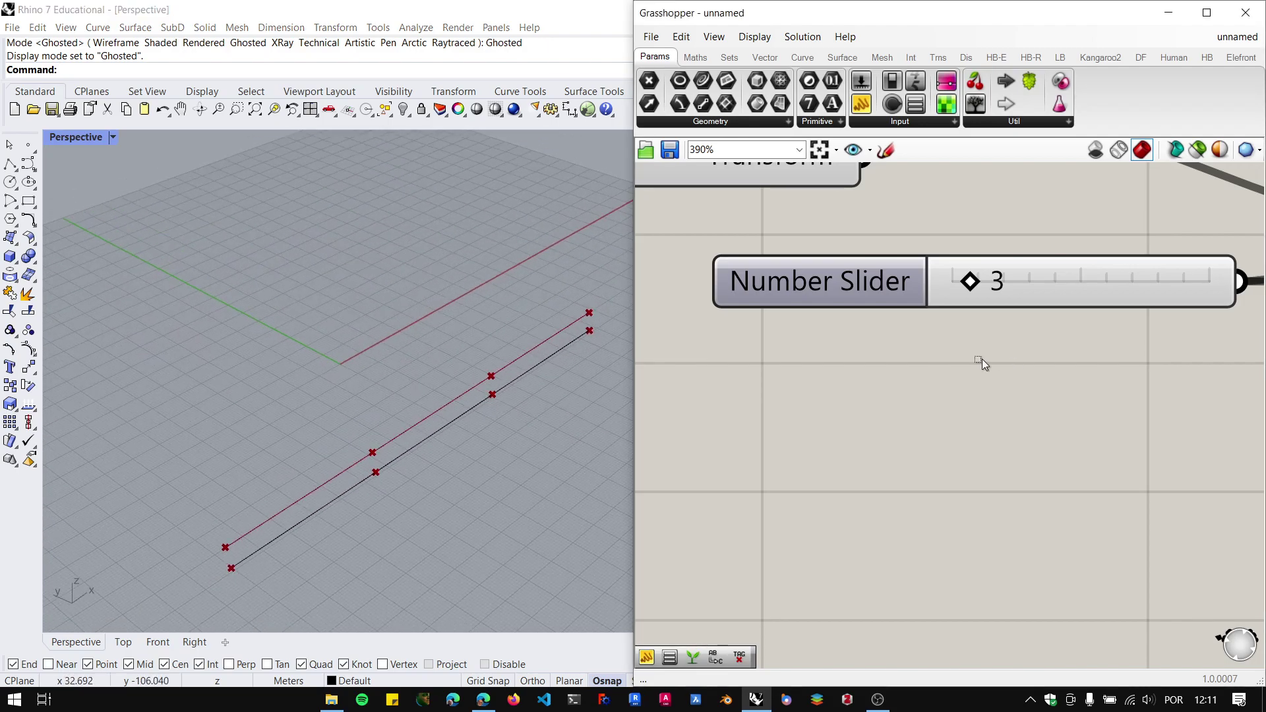
Move both point panels farther from the Divide Curve components and apart from each other to make room for new components.
{"action": "scroll", "coordinate": [982, 358], "scroll_direction": "down", "scroll_amount": 8}
{"action": "scroll", "coordinate": [882, 402], "scroll_direction": "up", "scroll_amount": 2}
{"action": "scroll", "coordinate": [868, 423], "scroll_direction": "up", "scroll_amount": 3}
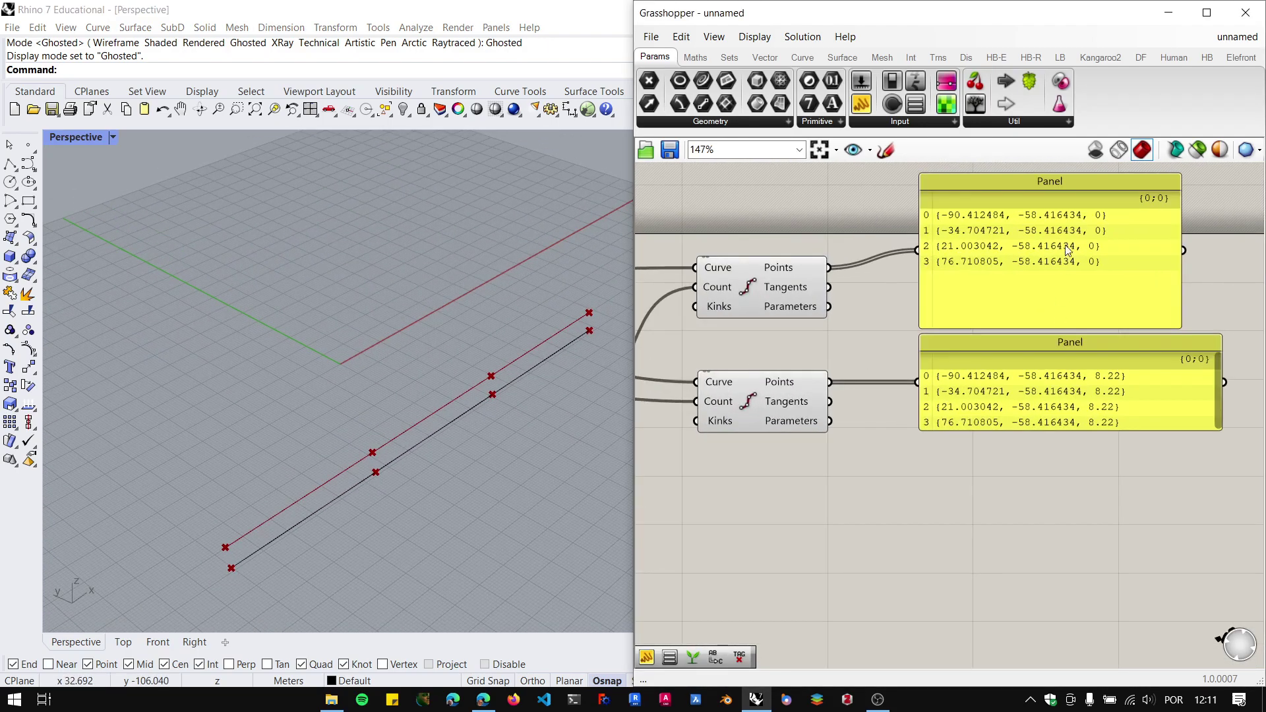
{"action": "left_click_drag", "start_coordinate": [1063, 184], "coordinate": [1164, 177]}
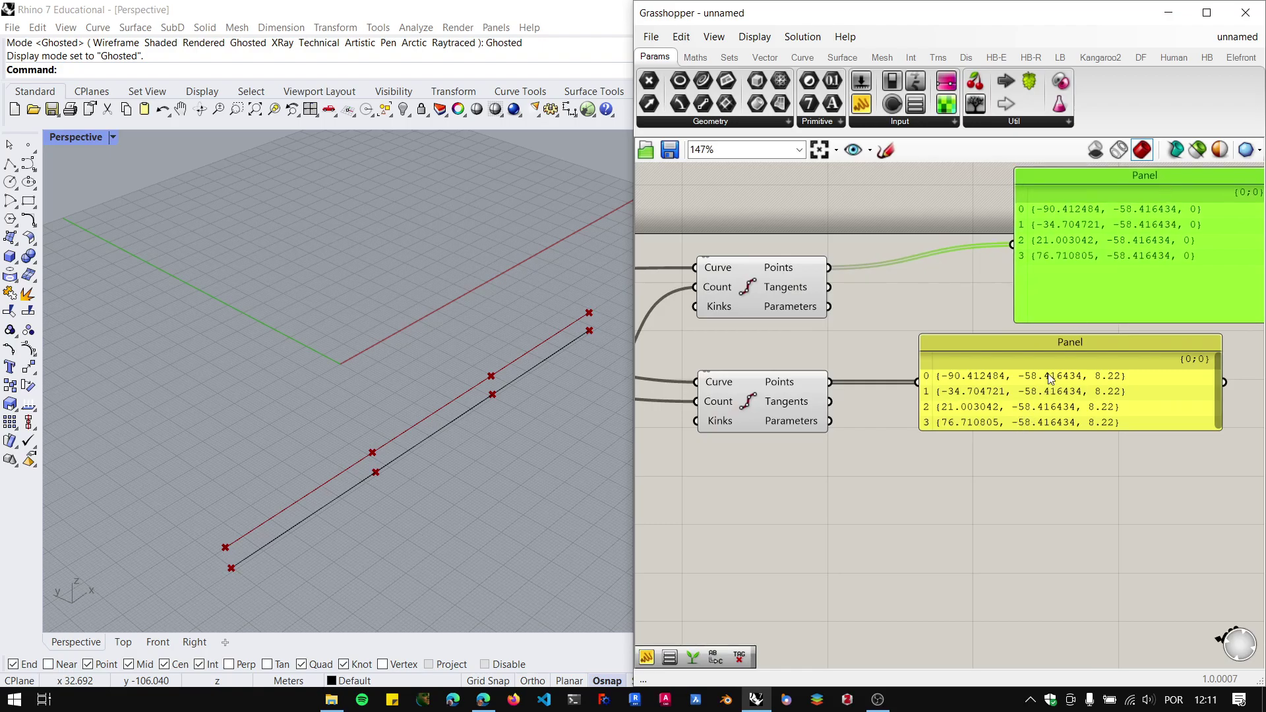
{"action": "left_click_drag", "start_coordinate": [1083, 341], "coordinate": [1143, 377]}
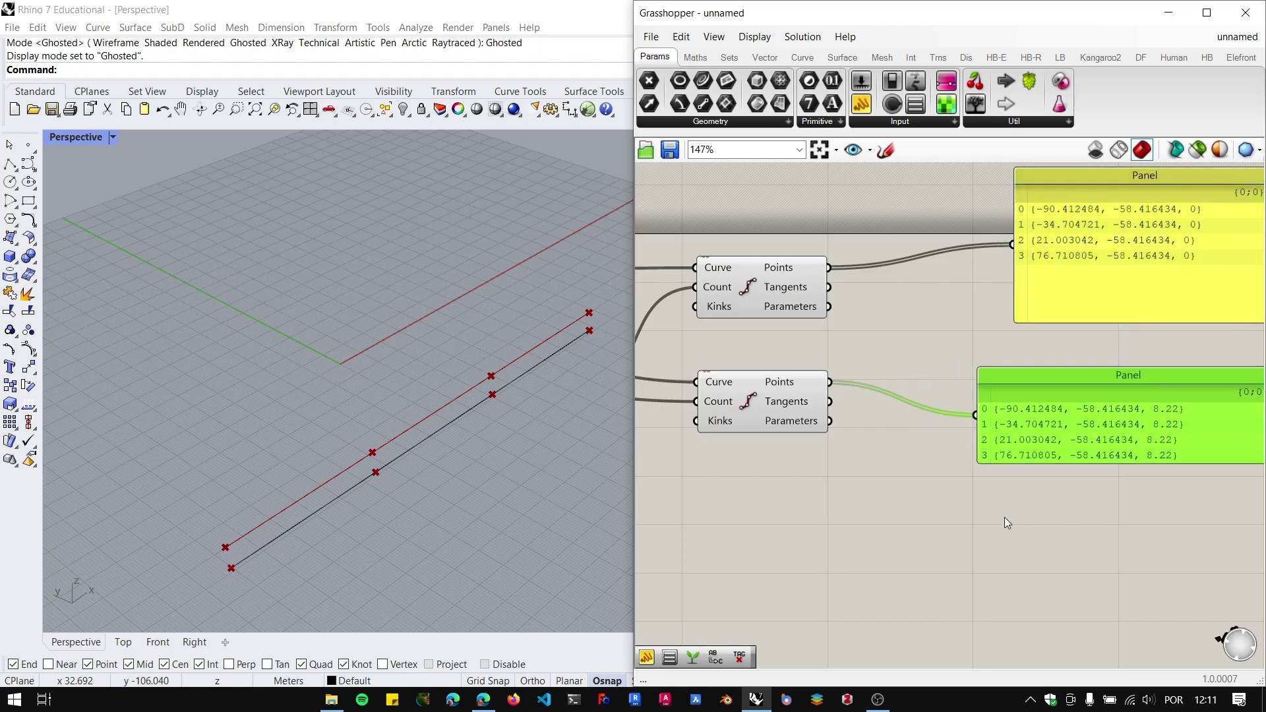
Add a List Length component above the upper Divide Curve and wire that component's Points output into its List input.
{"action": "left_click", "coordinate": [729, 63]}
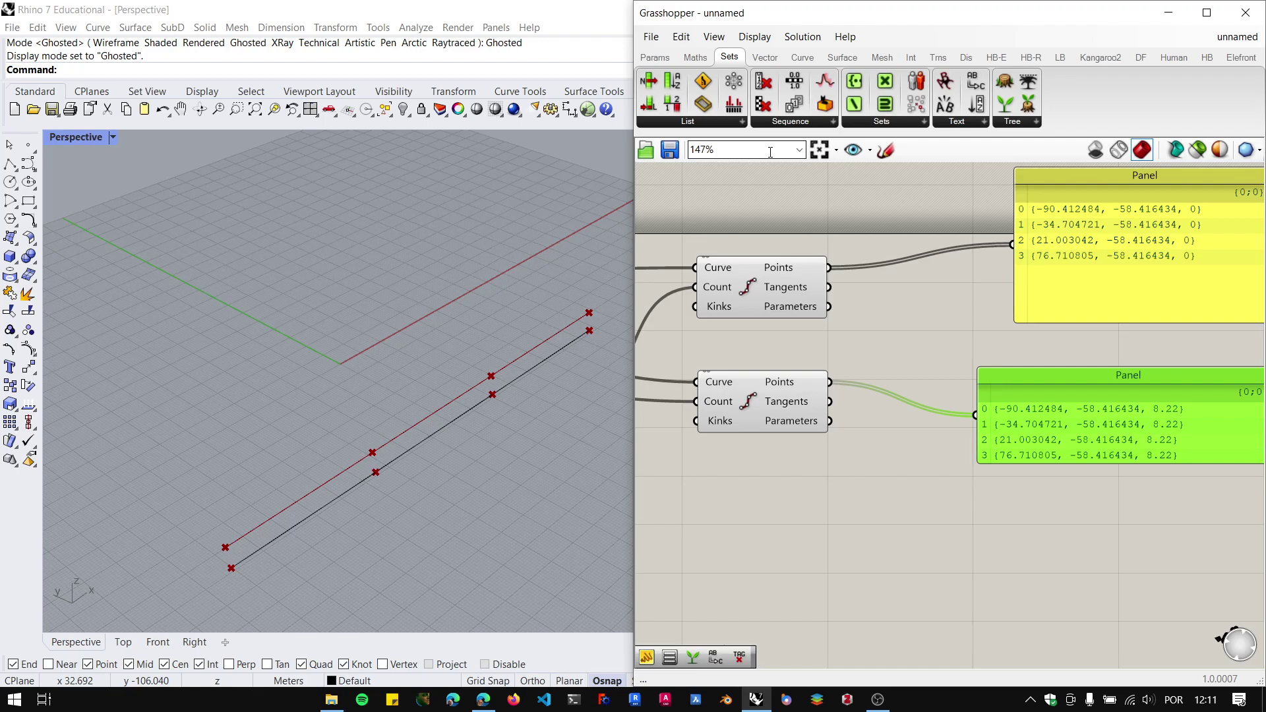
{"action": "left_click", "coordinate": [742, 122]}
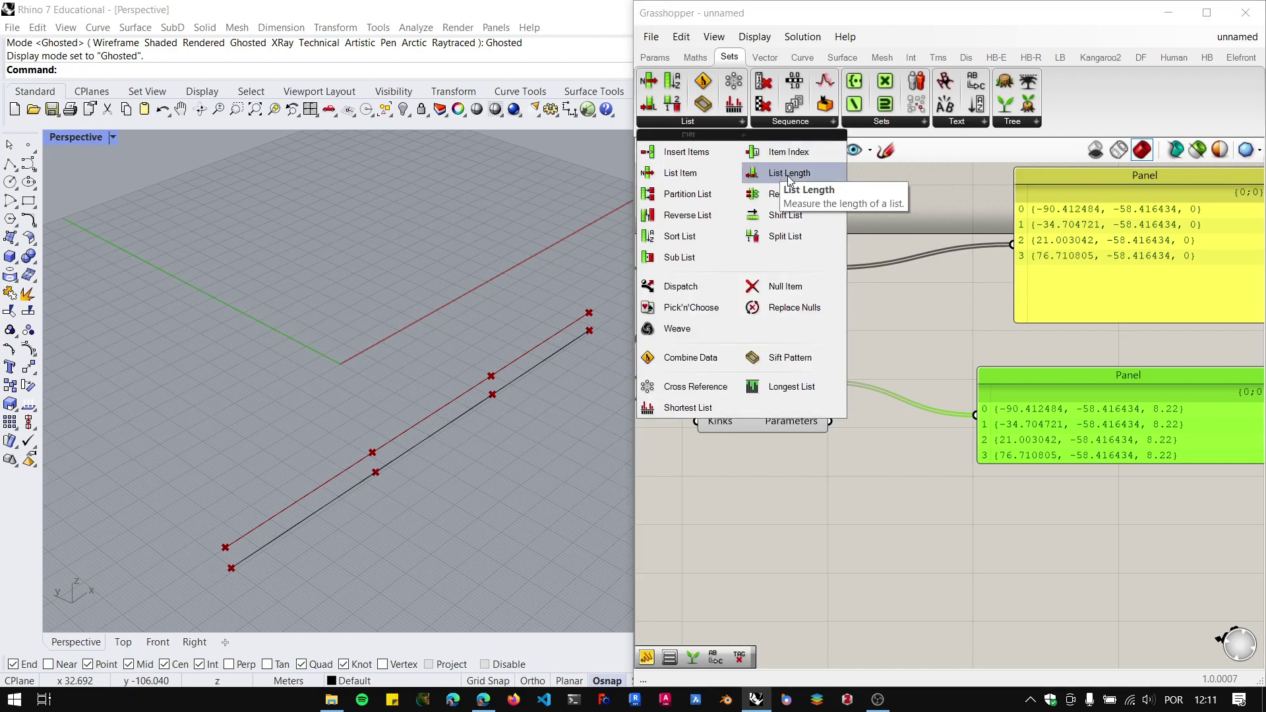
{"action": "left_click_drag", "start_coordinate": [789, 179], "coordinate": [895, 219]}
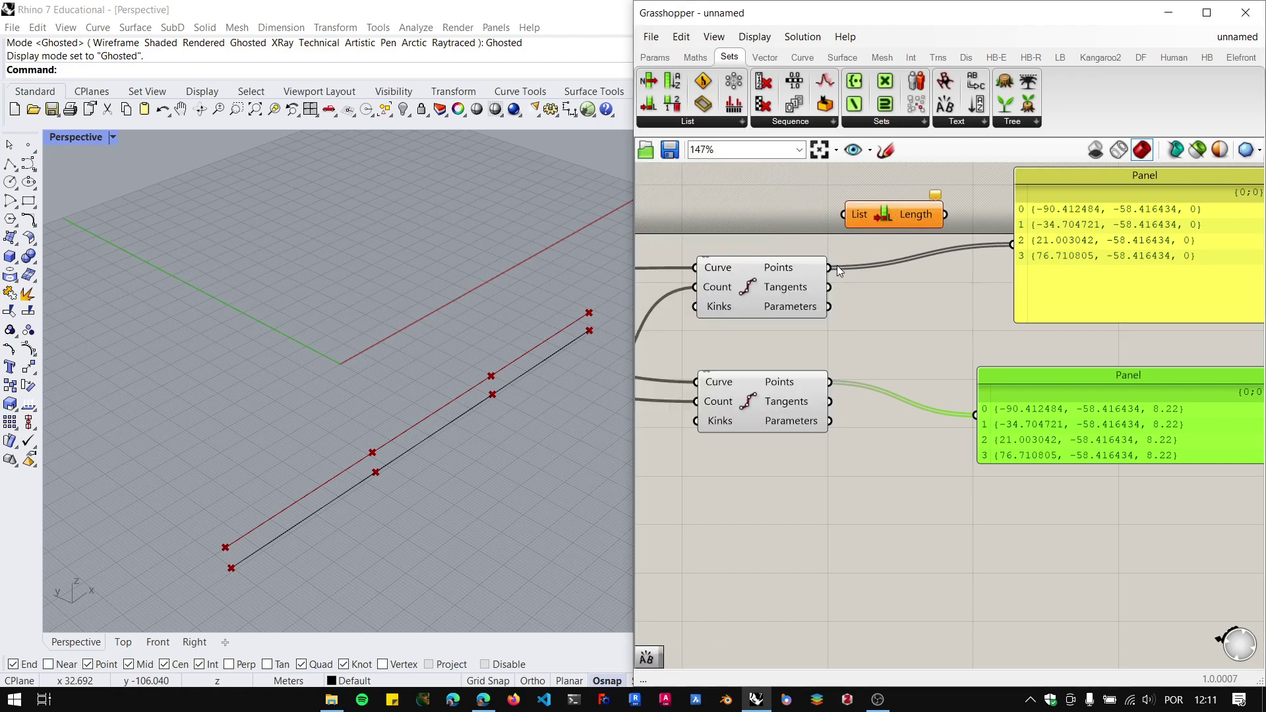
{"action": "left_click_drag", "start_coordinate": [830, 267], "coordinate": [845, 215]}
{"action": "right_click_drag", "start_coordinate": [897, 261], "coordinate": [860, 344]}
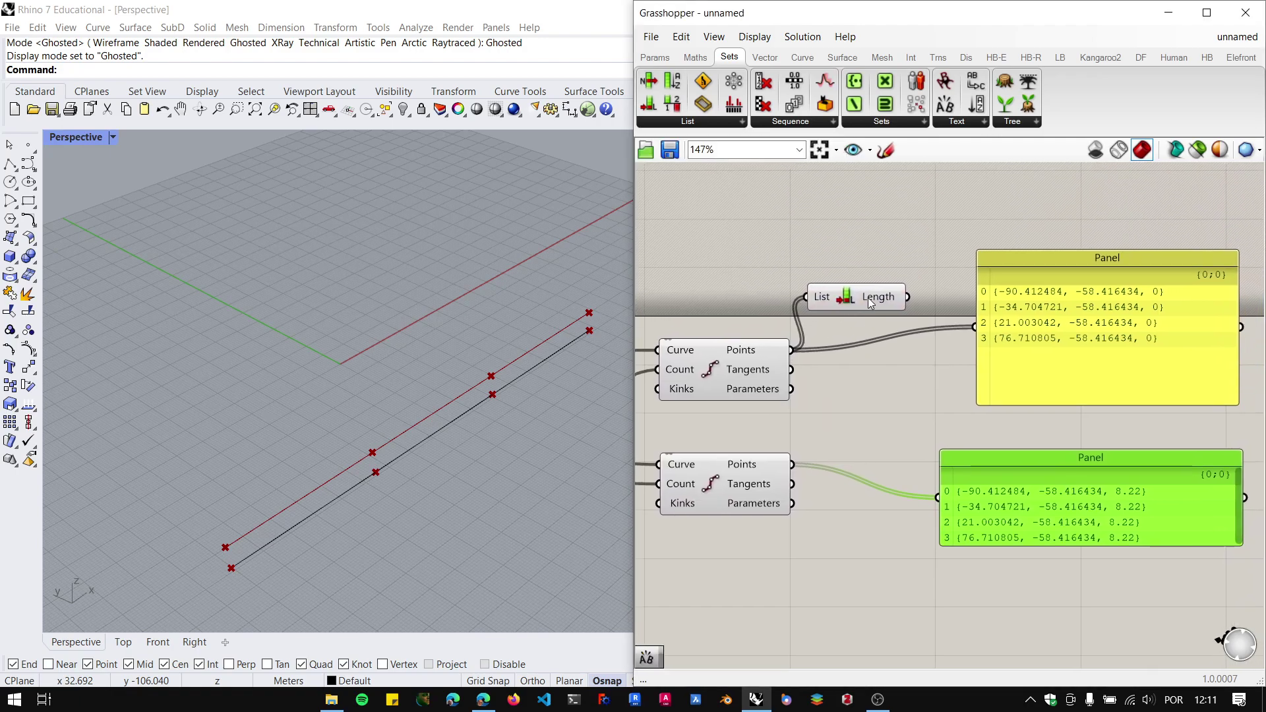
{"action": "left_click_drag", "start_coordinate": [870, 303], "coordinate": [920, 221]}
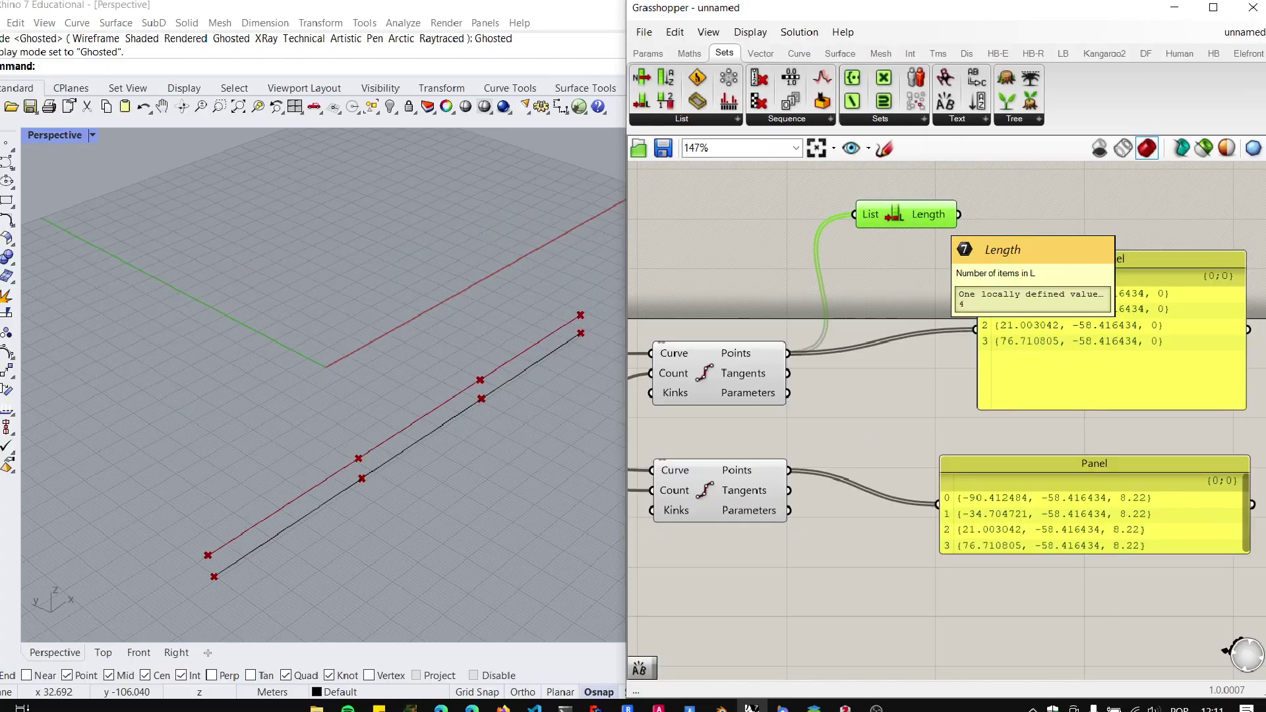
Add a Panel beside List Length, wire the Length output into it, and shorten it so it clears the panel below.
{"action": "left_click", "coordinate": [1215, 205]}
{"action": "double_click", "coordinate": [1216, 205]}
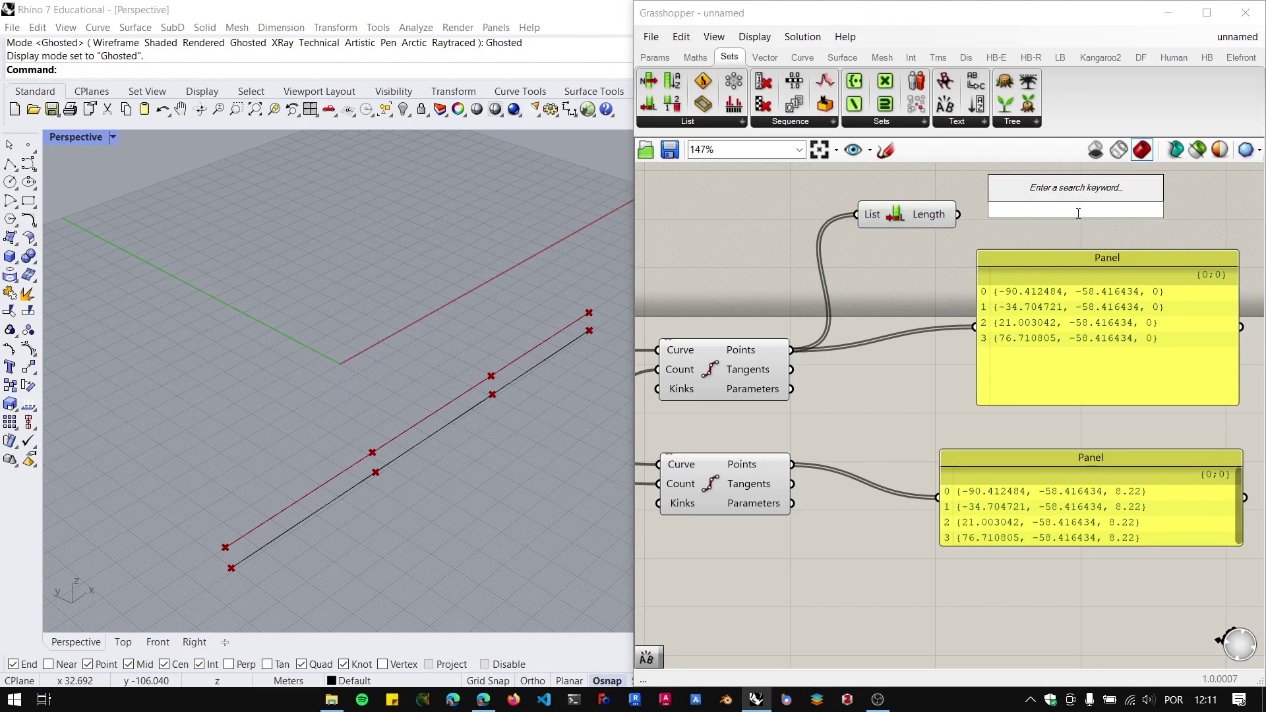
{"action": "type", "text": "panel"}
{"action": "key", "text": "Return"}
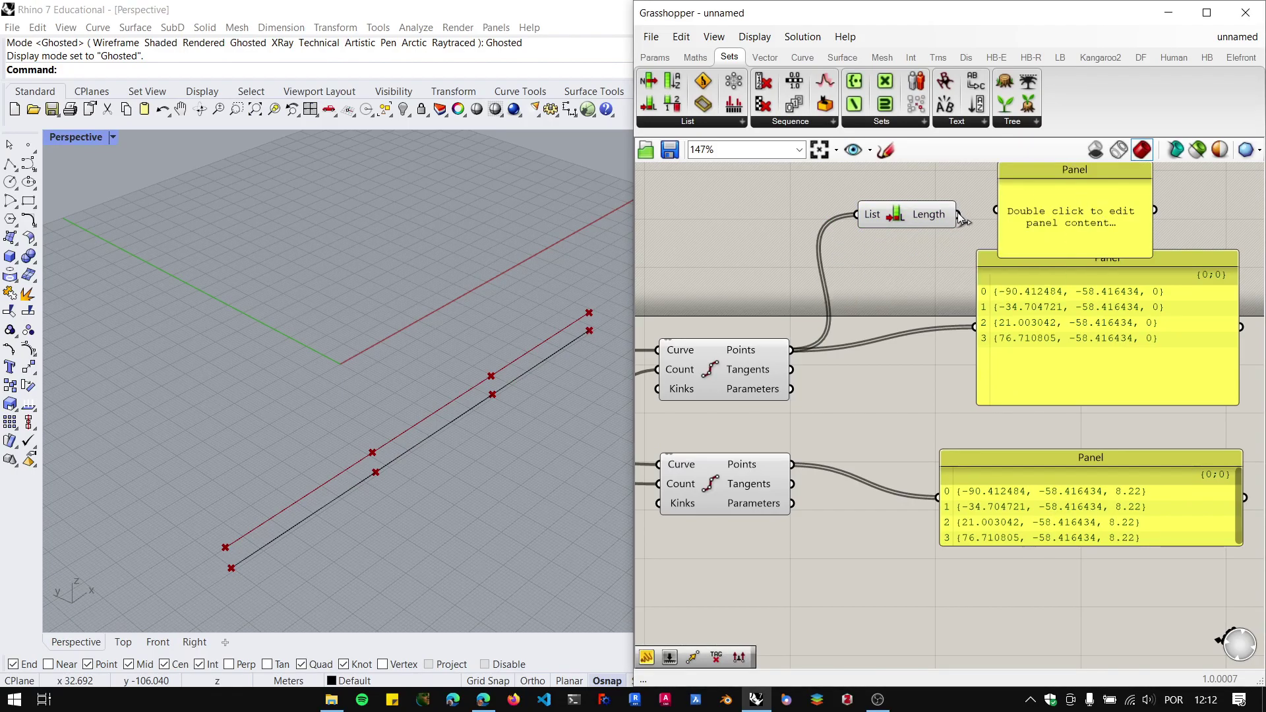
{"action": "left_click_drag", "start_coordinate": [959, 214], "coordinate": [995, 210]}
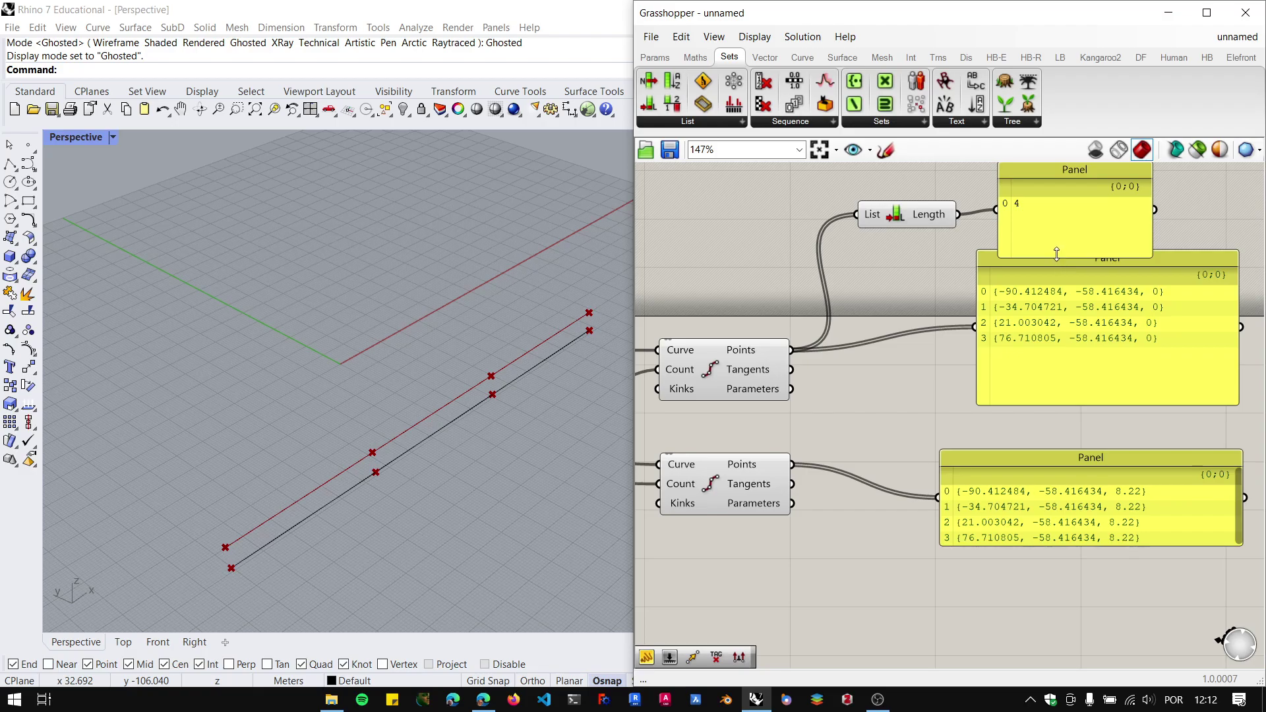
{"action": "left_click_drag", "start_coordinate": [1058, 258], "coordinate": [1059, 228]}
{"action": "scroll", "coordinate": [1018, 270], "scroll_direction": "up", "scroll_amount": 2}
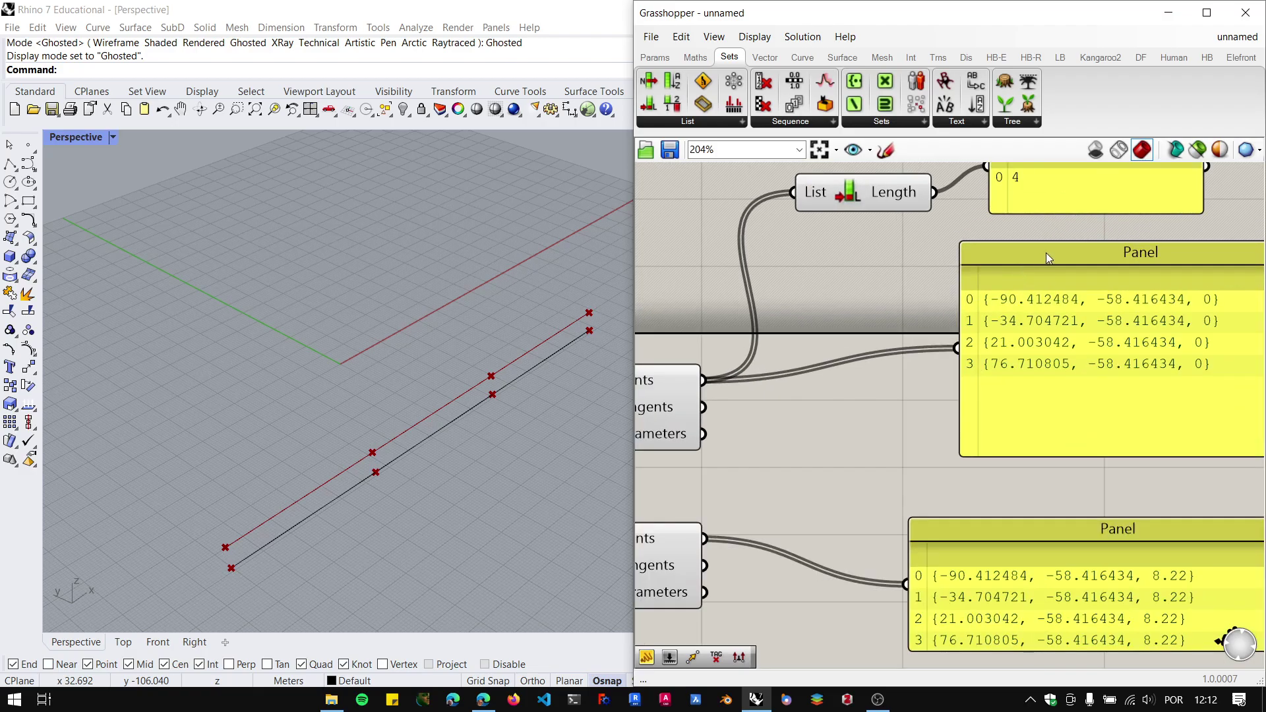
{"action": "right_click_drag", "start_coordinate": [1041, 273], "coordinate": [1055, 299]}
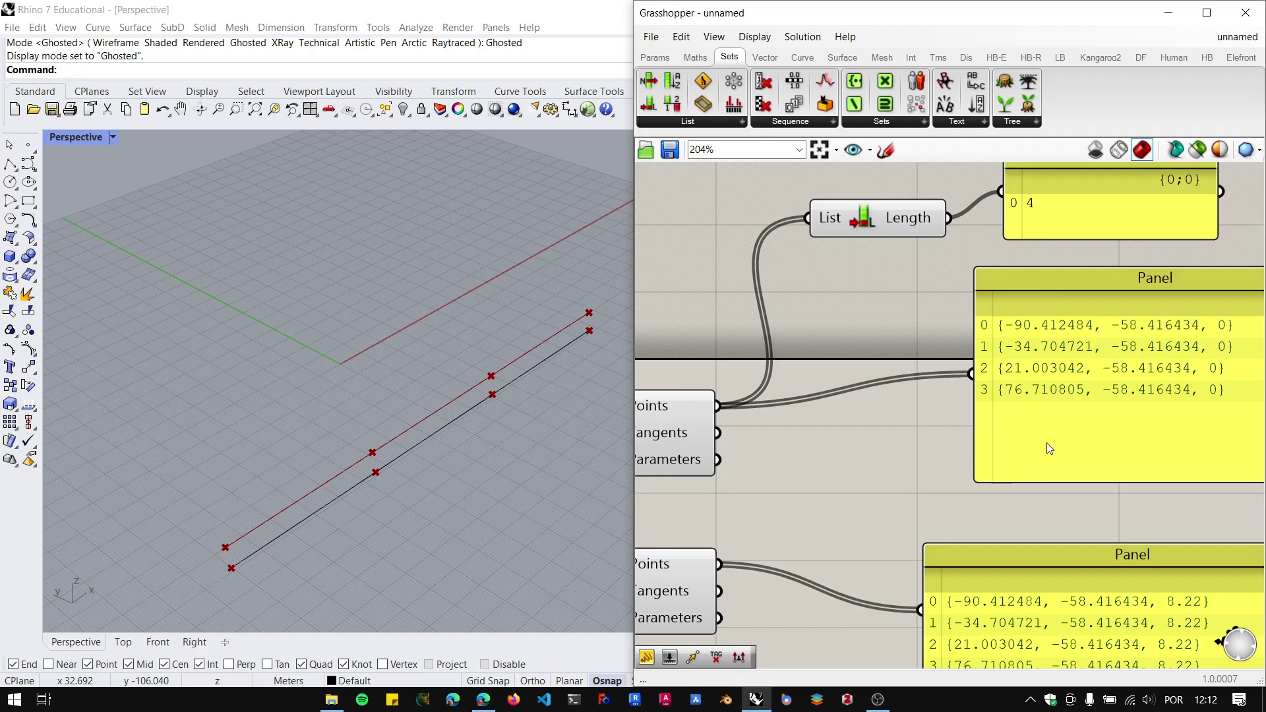
Set the shared count Number Slider to 6.
{"action": "scroll", "coordinate": [1037, 444], "scroll_direction": "down", "scroll_amount": 3}
{"action": "right_click_drag", "start_coordinate": [963, 464], "coordinate": [1062, 413]}
{"action": "scroll", "coordinate": [779, 460], "scroll_direction": "up", "scroll_amount": 2}
{"action": "scroll", "coordinate": [705, 489], "scroll_direction": "up", "scroll_amount": 2}
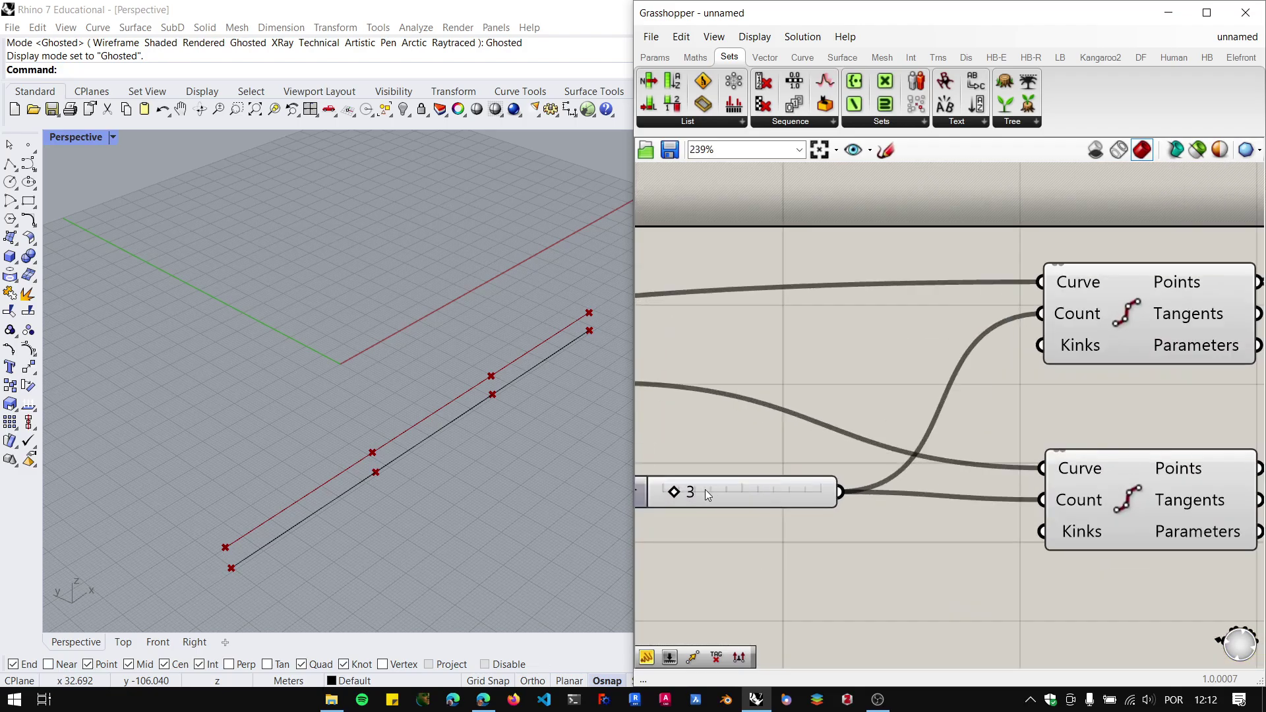
{"action": "left_click_drag", "start_coordinate": [671, 492], "coordinate": [693, 492]}
{"action": "scroll", "coordinate": [749, 377], "scroll_direction": "down", "scroll_amount": 3}
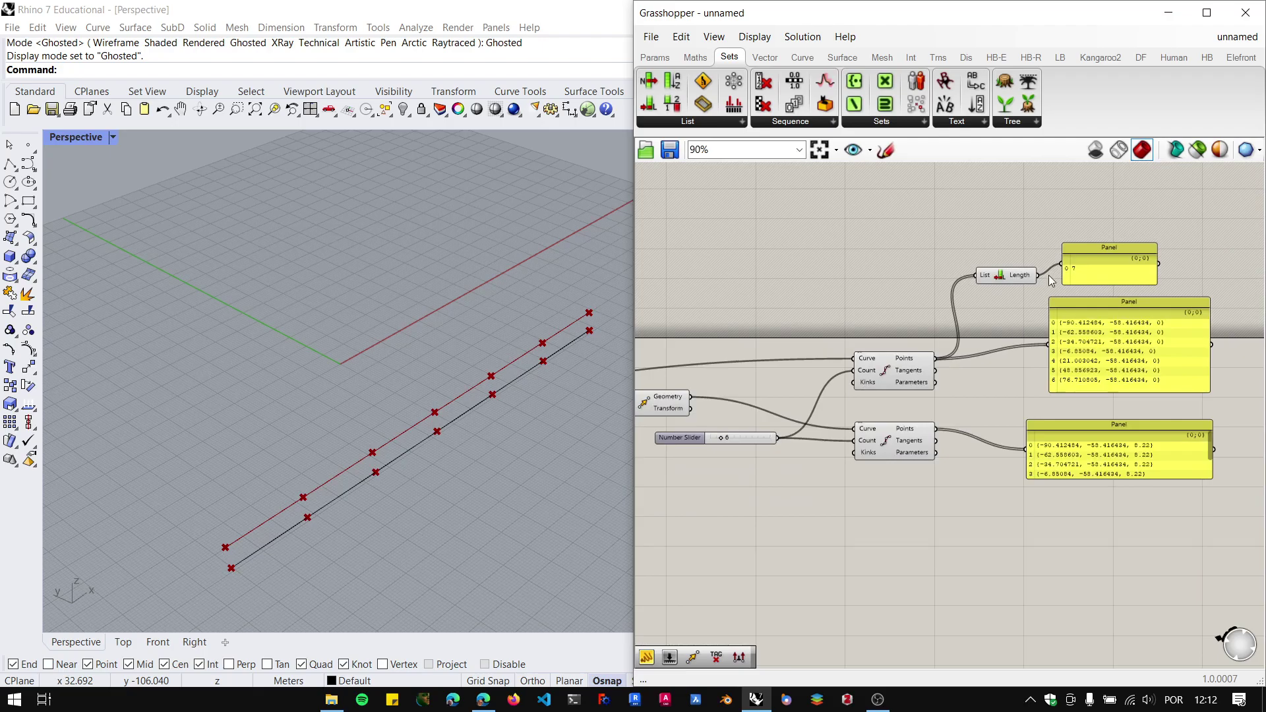
Compare the List Length panel's value with the slider count and the indices in the upper point panel.
{"action": "scroll", "coordinate": [1010, 396], "scroll_direction": "up", "scroll_amount": 2}
{"action": "right_click_drag", "start_coordinate": [1010, 401], "coordinate": [1171, 337]}
{"action": "right_click_drag", "start_coordinate": [805, 470], "coordinate": [730, 498]}
{"action": "scroll", "coordinate": [1108, 399], "scroll_direction": "up", "scroll_amount": 2}
{"action": "right_click_drag", "start_coordinate": [1108, 399], "coordinate": [983, 468]}
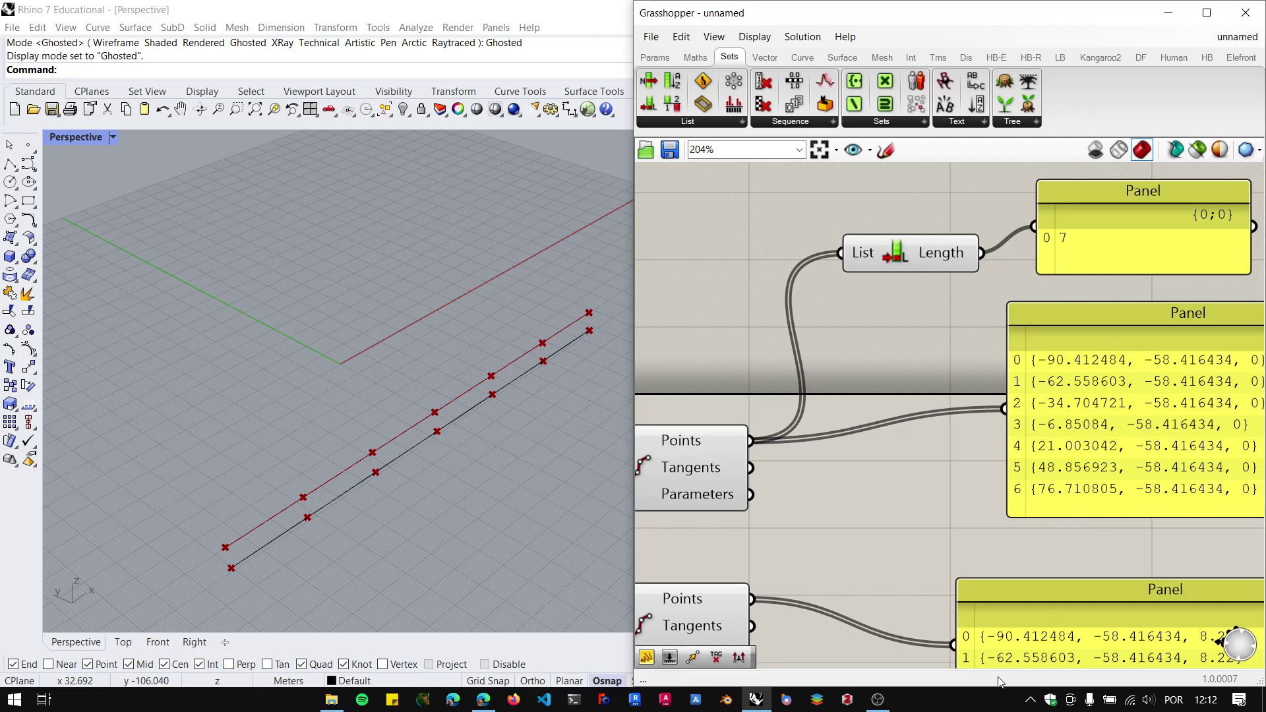
{"action": "scroll", "coordinate": [939, 508], "scroll_direction": "down", "scroll_amount": 4}
{"action": "scroll", "coordinate": [907, 429], "scroll_direction": "up", "scroll_amount": 2}
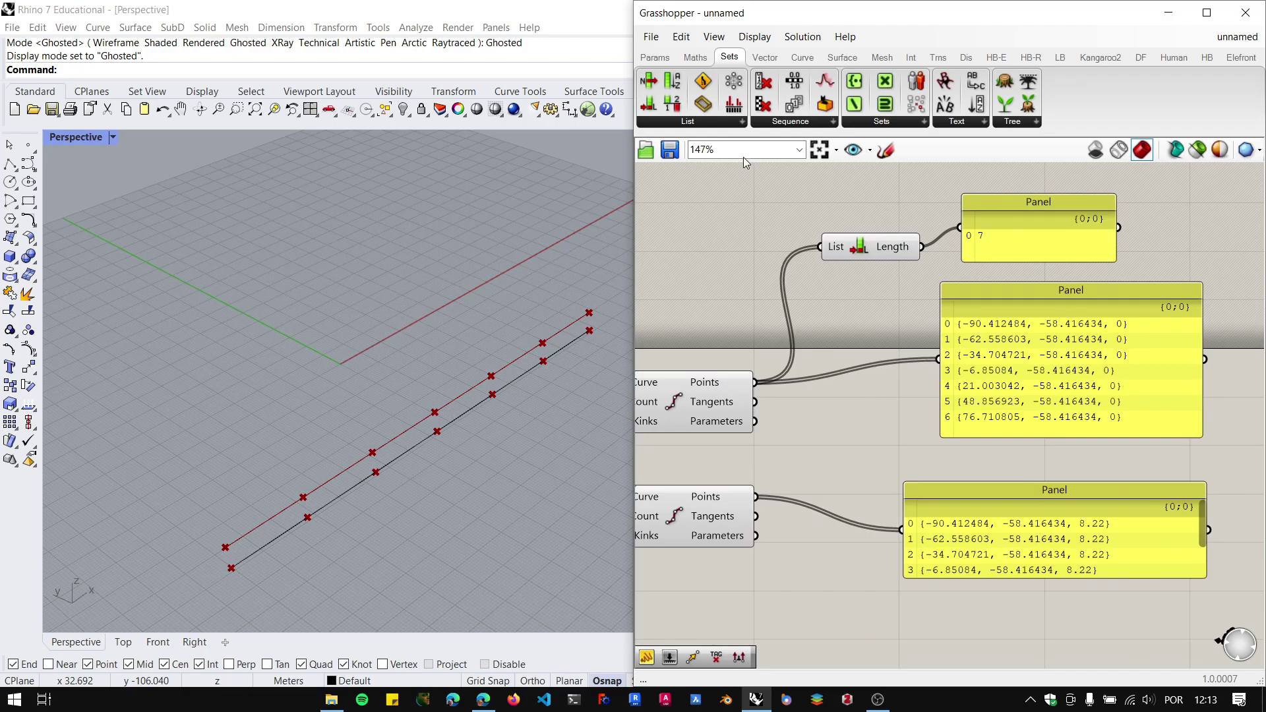
Add a List Item component below List Length and wire the upper Divide Curve's Points output into its List input.
{"action": "left_click", "coordinate": [741, 119]}
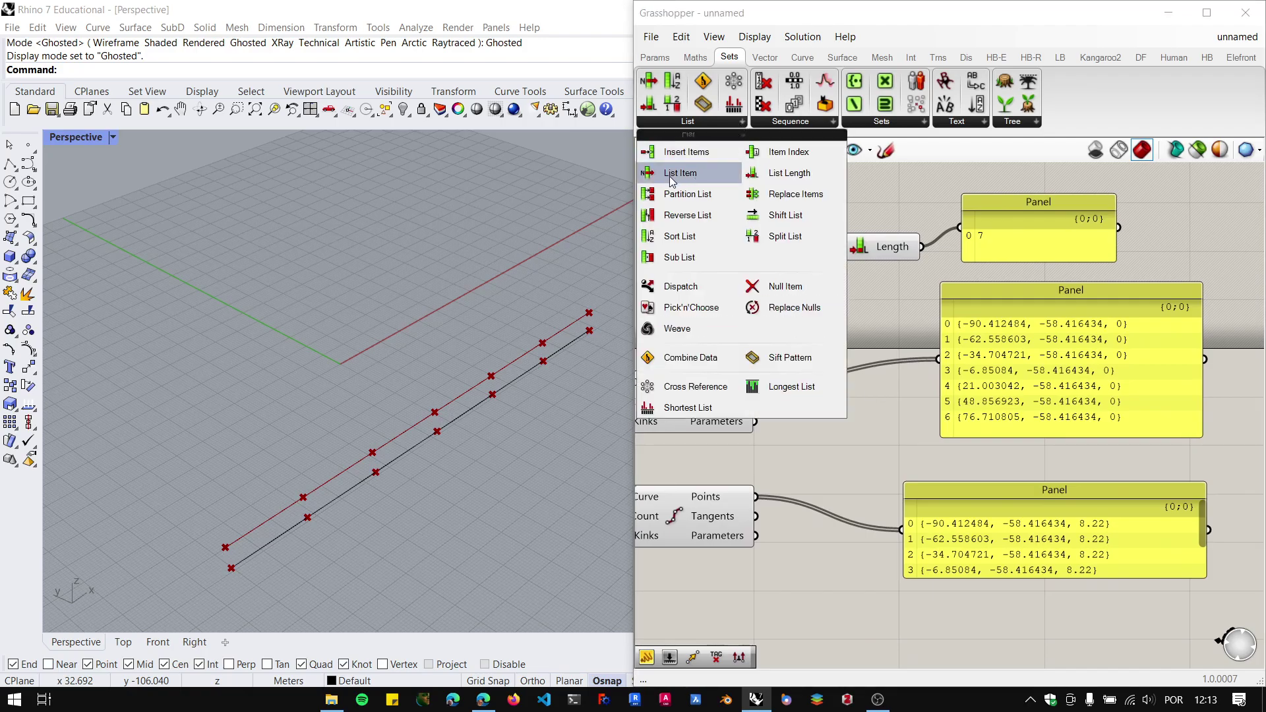
{"action": "left_click_drag", "start_coordinate": [672, 176], "coordinate": [884, 448]}
{"action": "scroll", "coordinate": [887, 454], "scroll_direction": "up", "scroll_amount": 2}
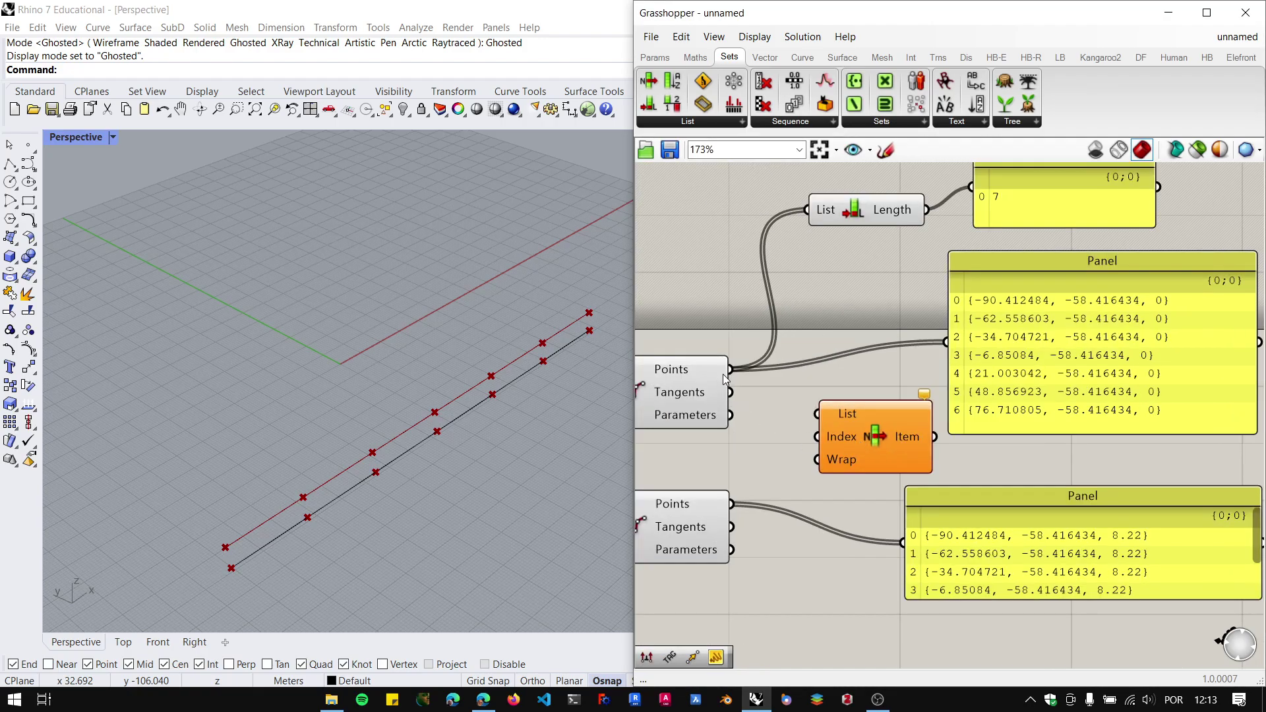
{"action": "left_click_drag", "start_coordinate": [730, 370], "coordinate": [816, 414]}
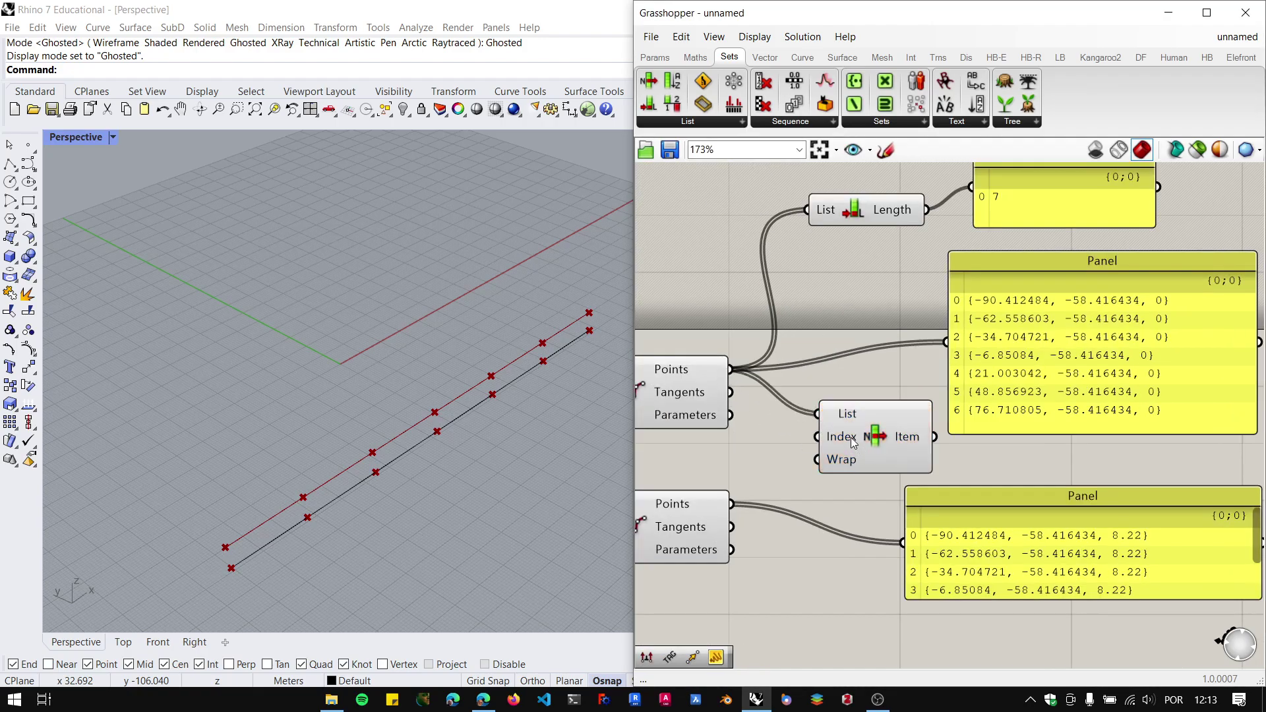
Select the List Item component and locate the point it extracts in the Perspective viewport.
{"action": "left_click", "coordinate": [865, 439]}
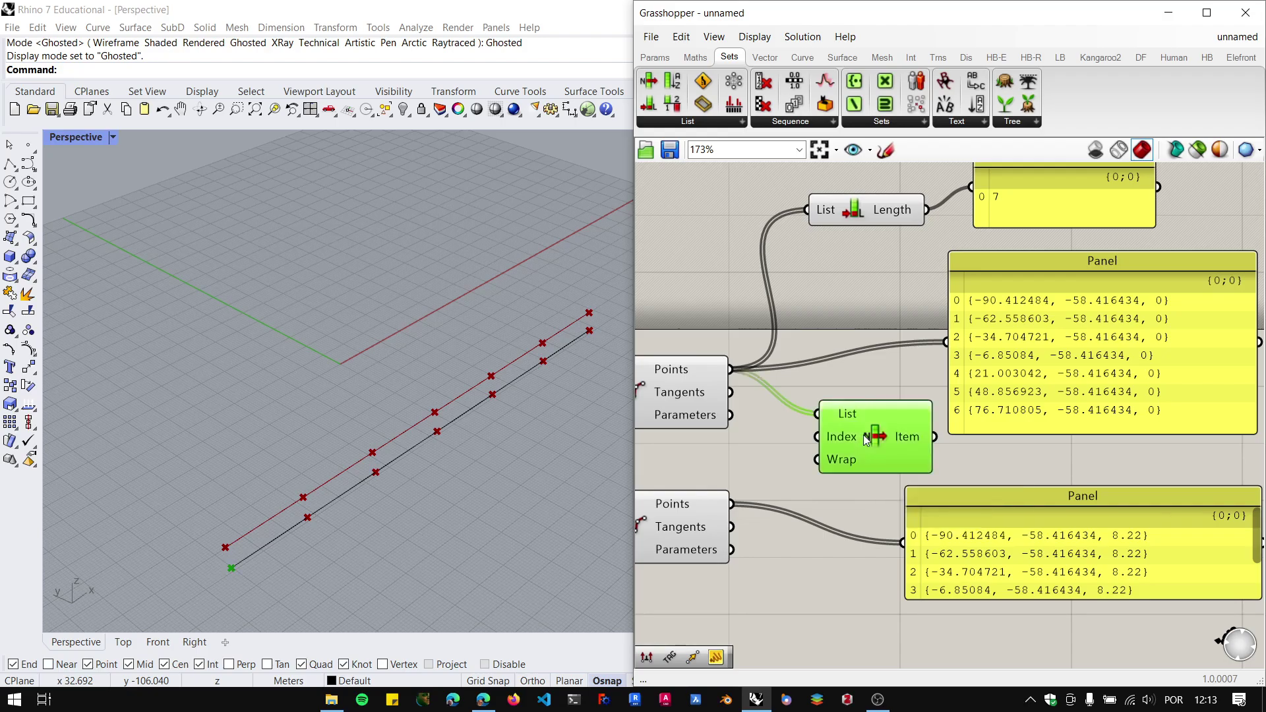
{"action": "right_click_drag", "start_coordinate": [306, 553], "coordinate": [218, 525]}
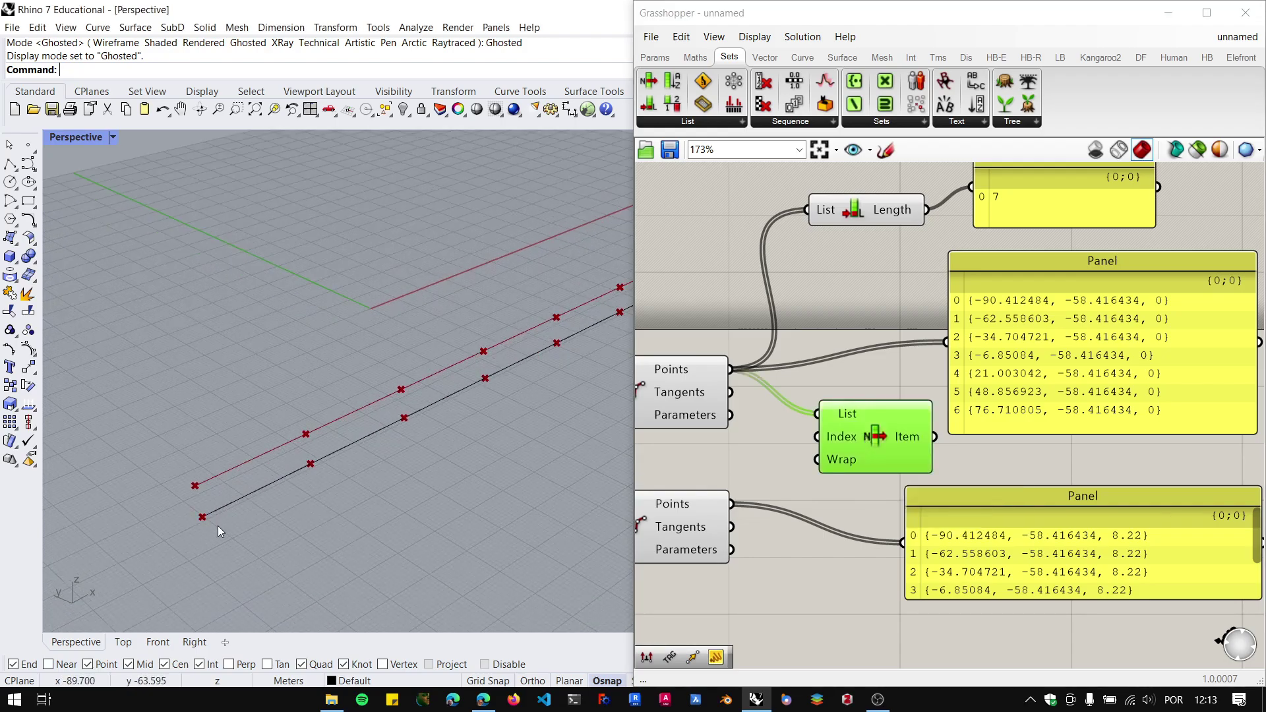
{"action": "scroll", "coordinate": [330, 522], "scroll_direction": "down", "scroll_amount": 2}
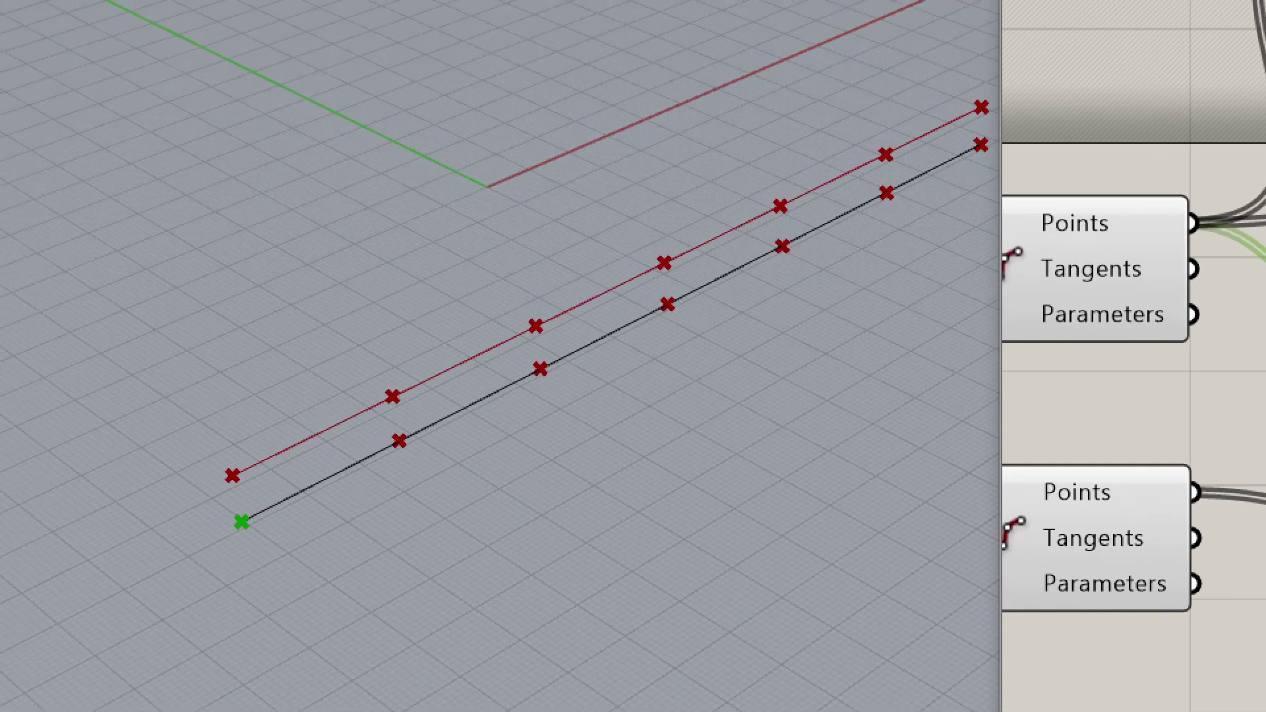
{"action": "mouse_move", "coordinate": [264, 516]}
{"action": "left_mouse_down"}
{"action": "mouse_move", "coordinate": [190, 513]}
{"action": "mouse_move", "coordinate": [265, 548]}
{"action": "left_mouse_up"}
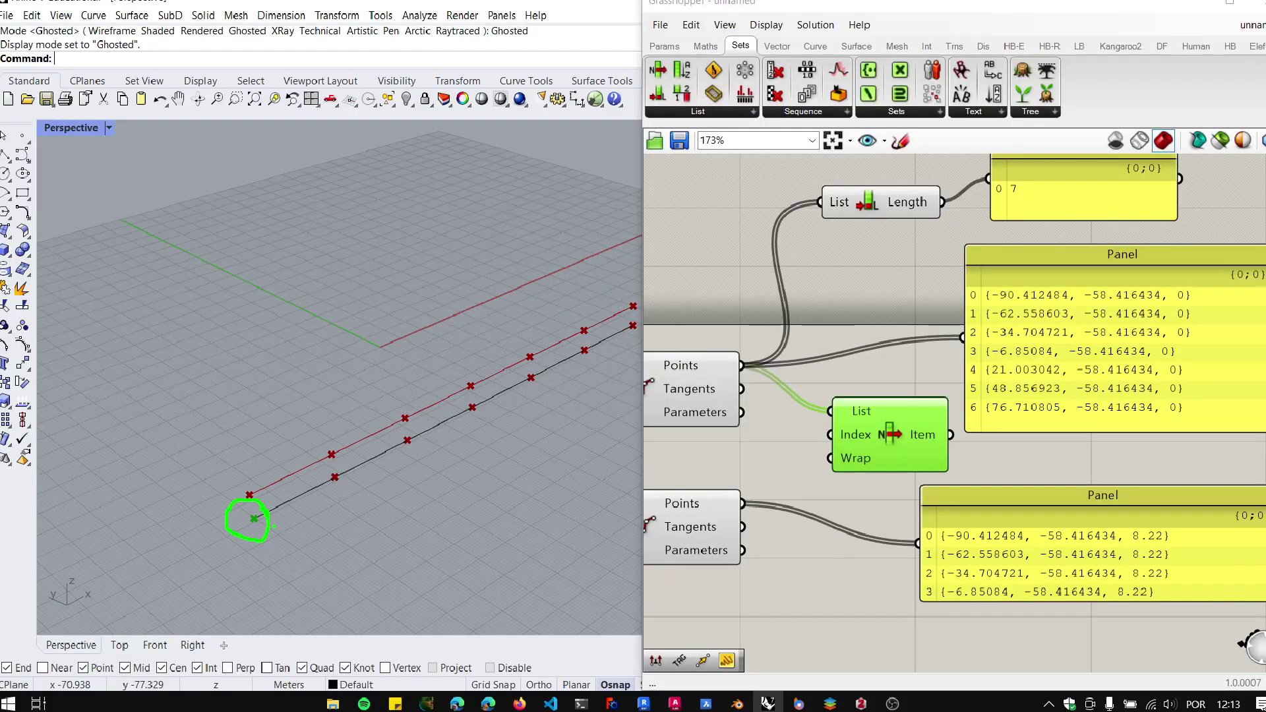
Add a Number Slider ranging from 0 to 7 below the Divide Curve components and wire it into List Item's Index input.
{"action": "scroll", "coordinate": [870, 475], "scroll_direction": "down", "scroll_amount": 2}
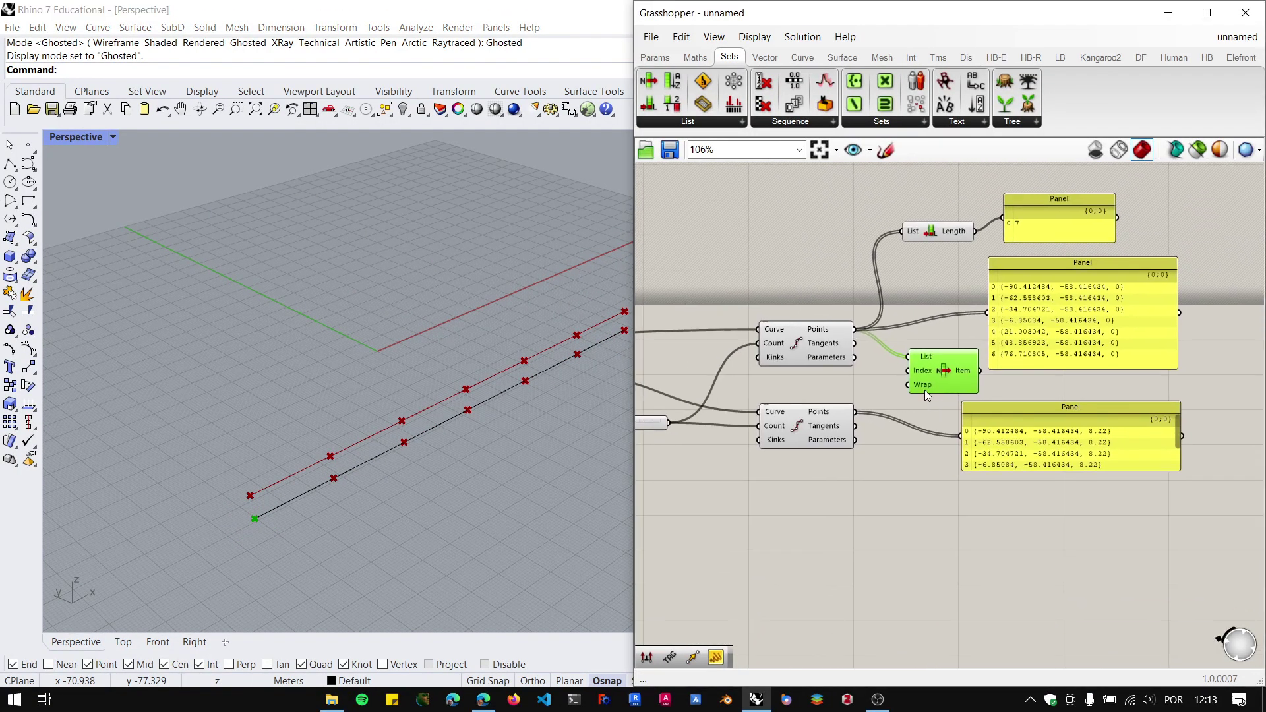
{"action": "scroll", "coordinate": [922, 409], "scroll_direction": "up", "scroll_amount": 3}
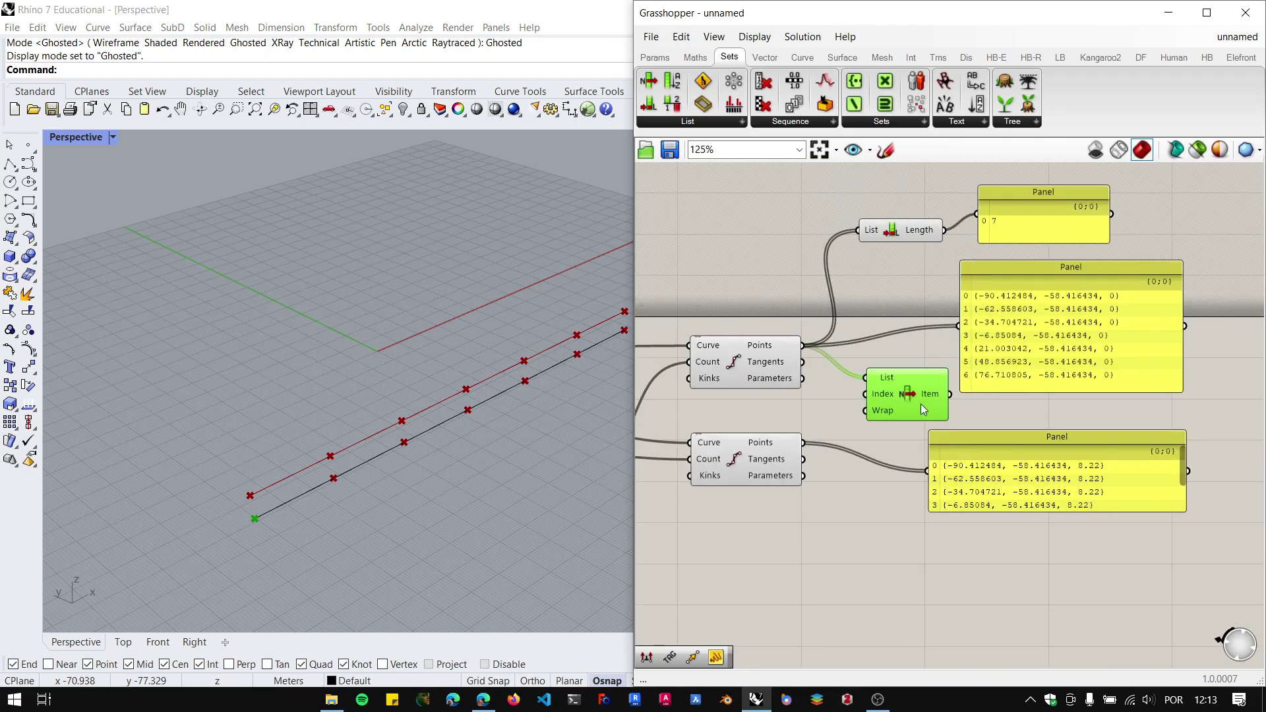
{"action": "double_click", "coordinate": [749, 583]}
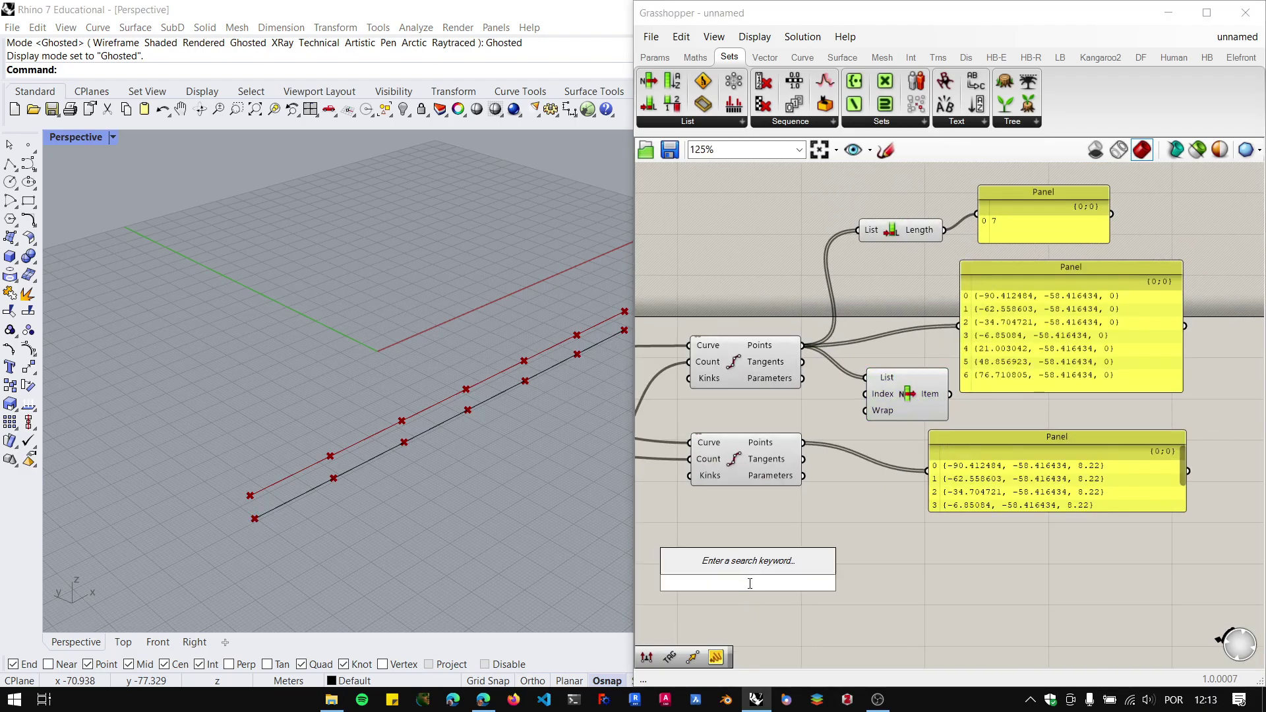
{"action": "type", "text": "0<"}
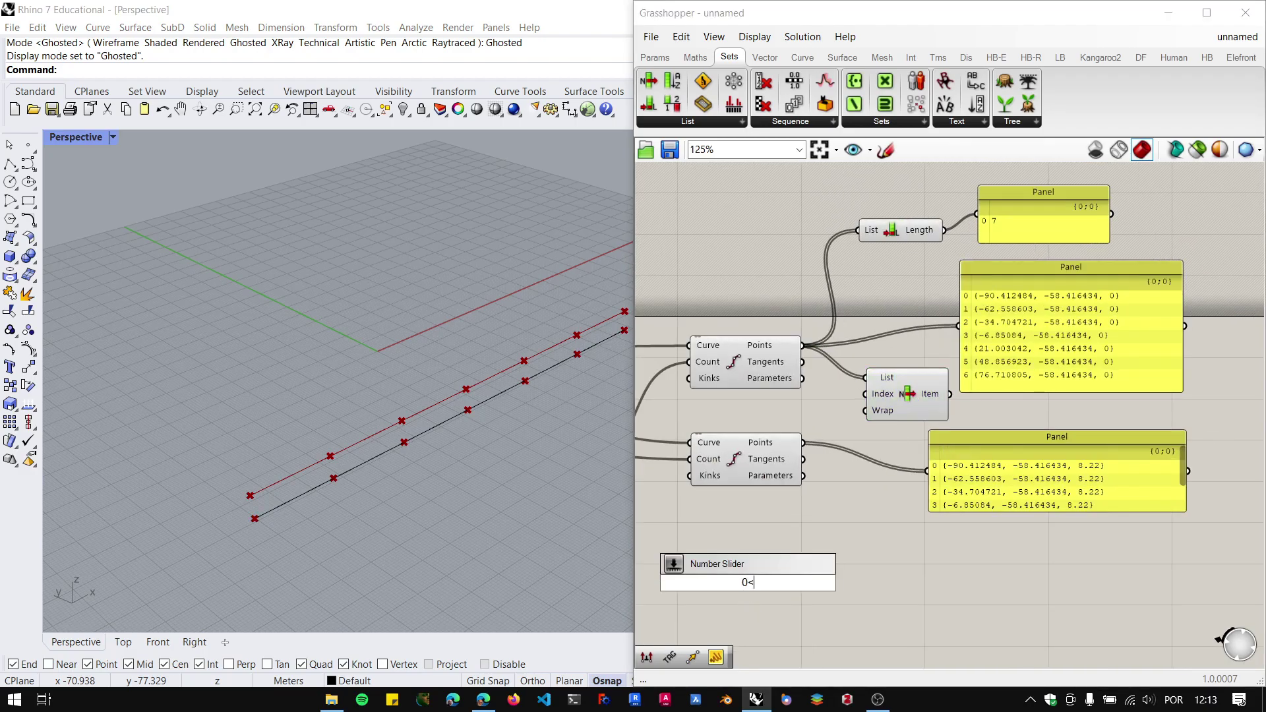
{"action": "type", "text": "7"}
{"action": "key", "text": "Return"}
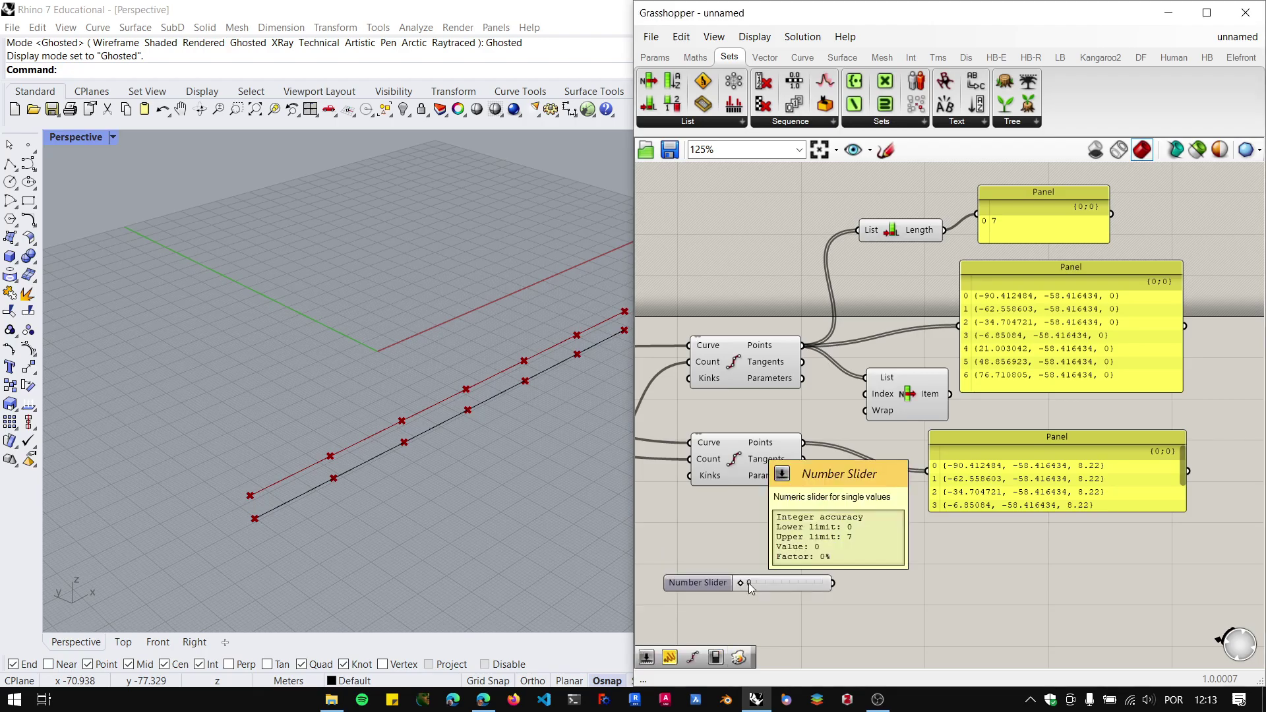
{"action": "left_click_drag", "start_coordinate": [833, 583], "coordinate": [865, 393]}
Set the List Item index slider to 2 and locate the extracted point on the lower line in the viewport.
{"action": "left_click_drag", "start_coordinate": [739, 583], "coordinate": [762, 582]}
{"action": "left_click", "coordinate": [909, 389]}
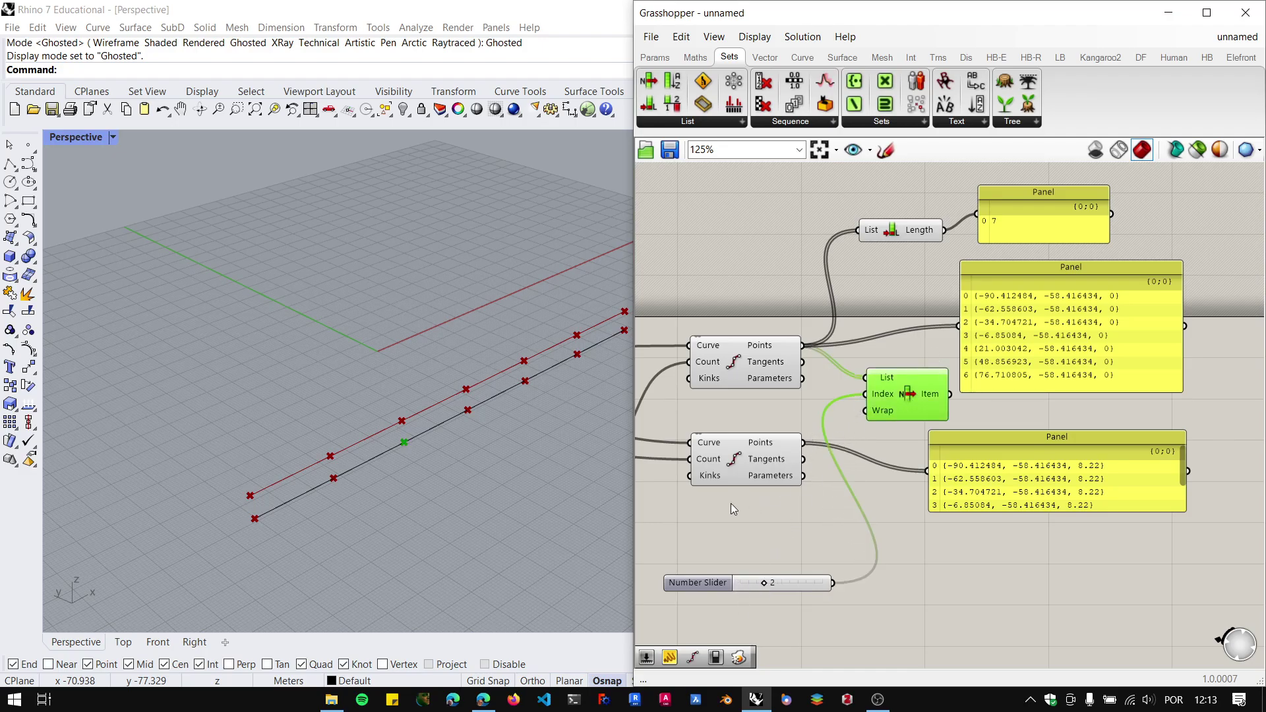
{"action": "scroll", "coordinate": [286, 511], "scroll_direction": "up", "scroll_amount": 3}
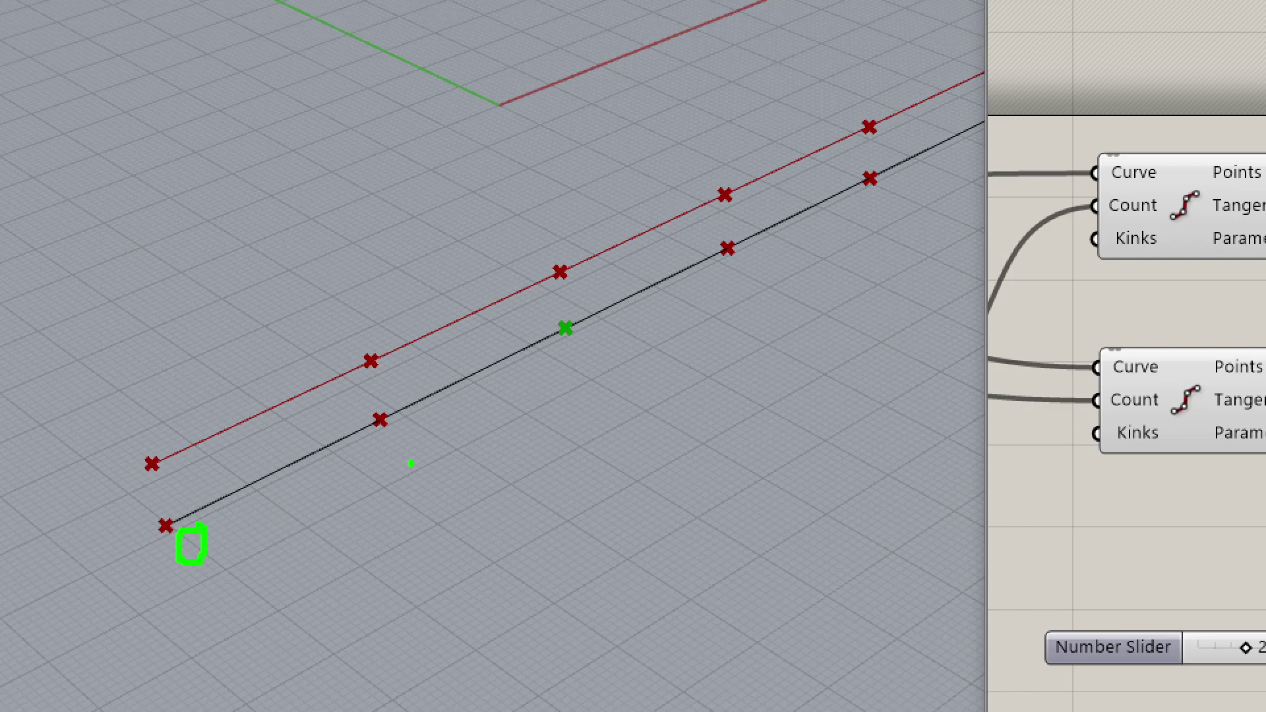
{"action": "left_click_drag", "start_coordinate": [569, 348], "coordinate": [641, 358]}
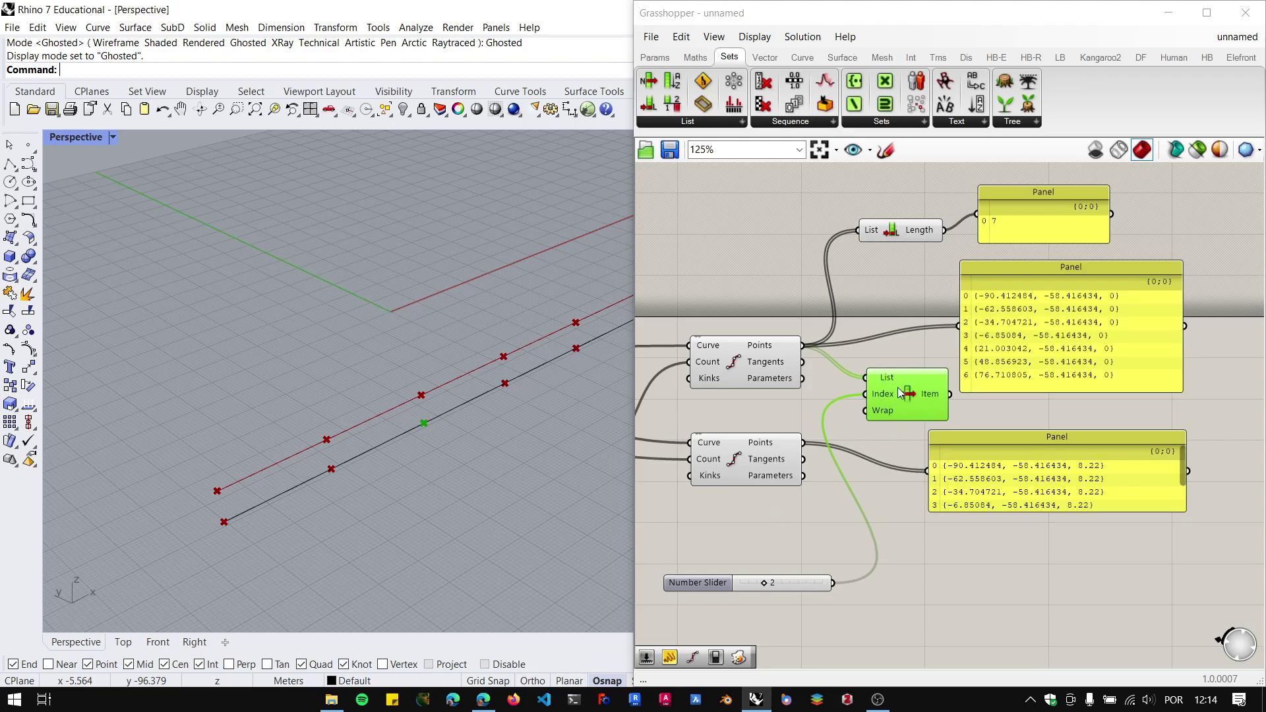
Move the List Item component beside its index slider, below the lower point panel, and add a Line component in the freed space.
{"action": "right_click_drag", "start_coordinate": [943, 381], "coordinate": [933, 361]}
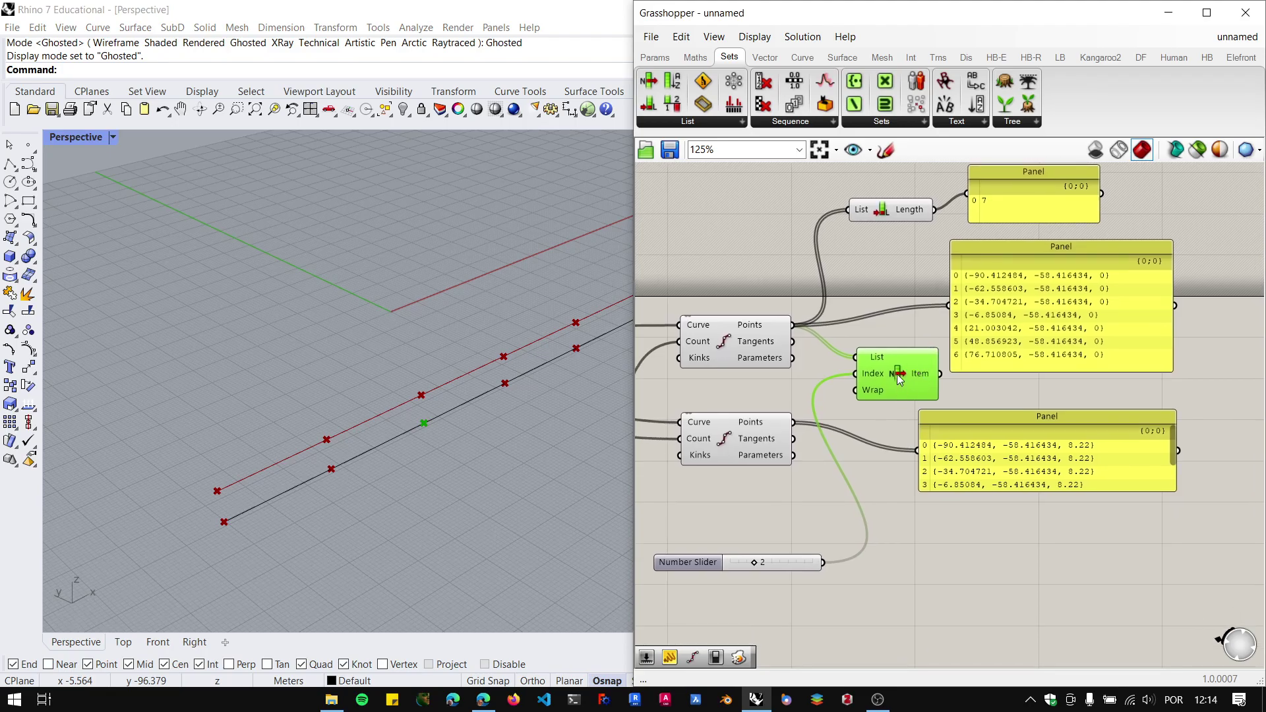
{"action": "left_click_drag", "start_coordinate": [900, 379], "coordinate": [1009, 563]}
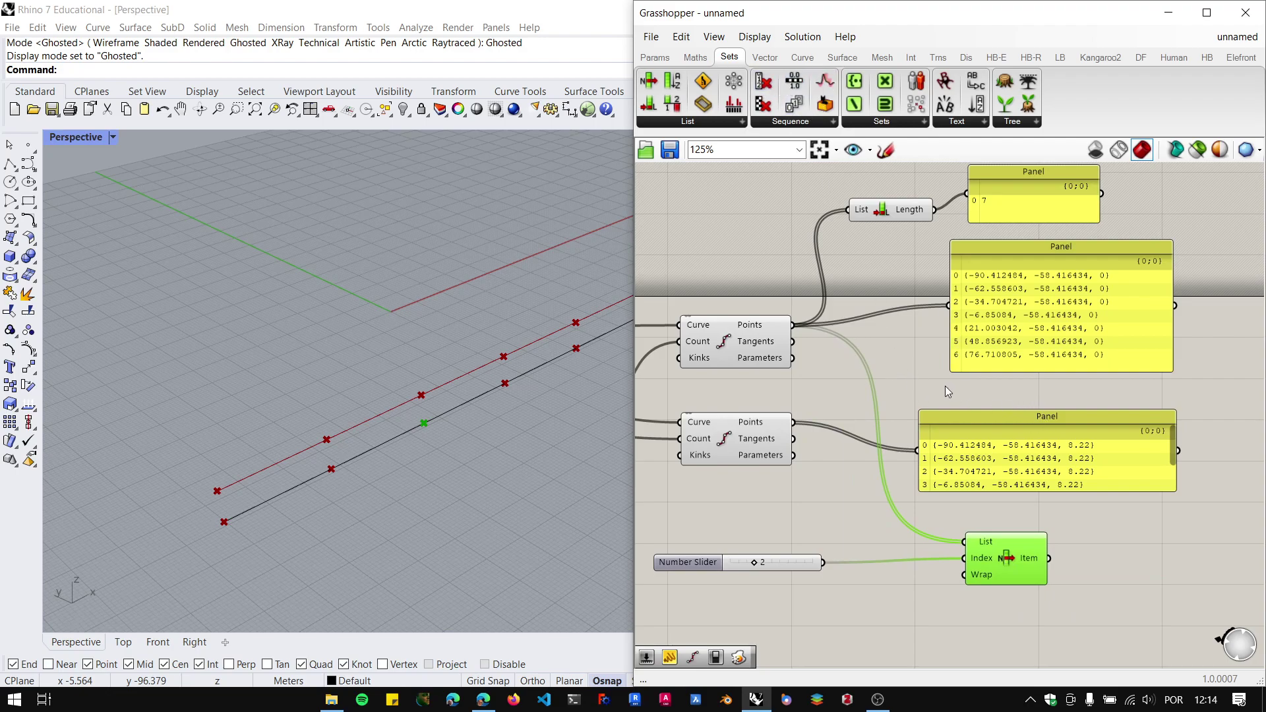
{"action": "double_click", "coordinate": [915, 381]}
{"action": "type", "text": "LN"}
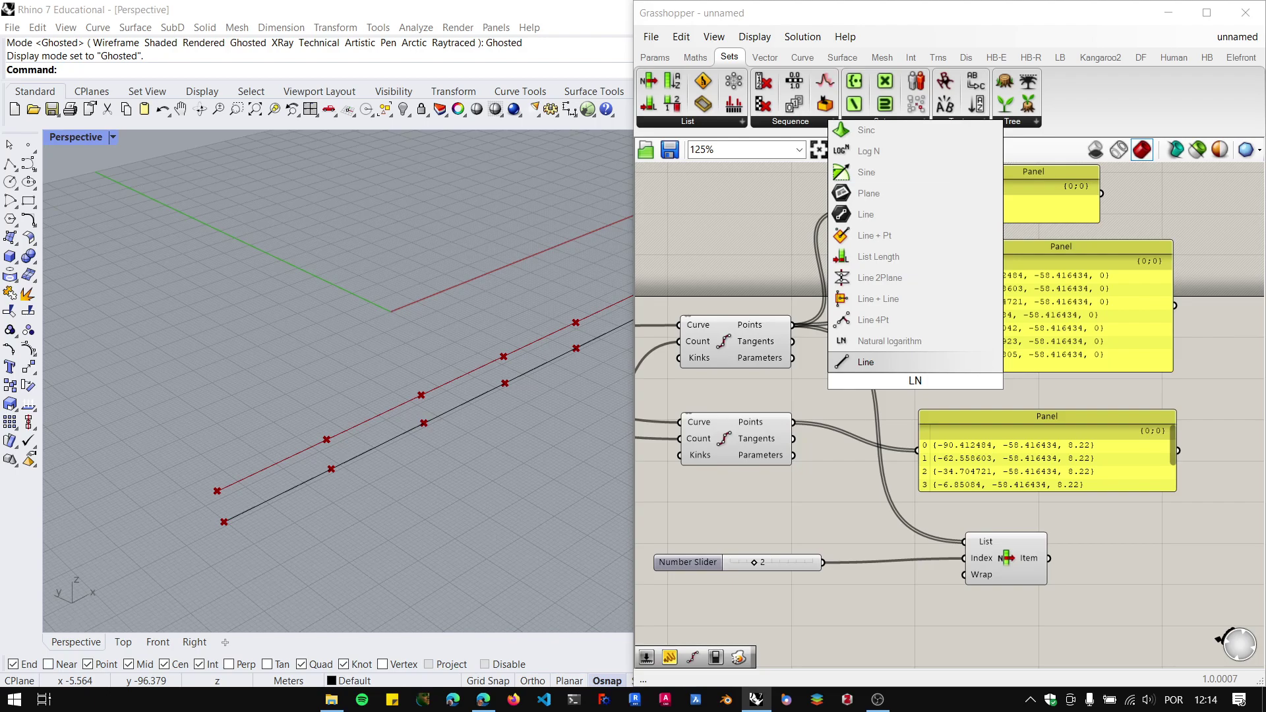
{"action": "key", "text": "Return"}
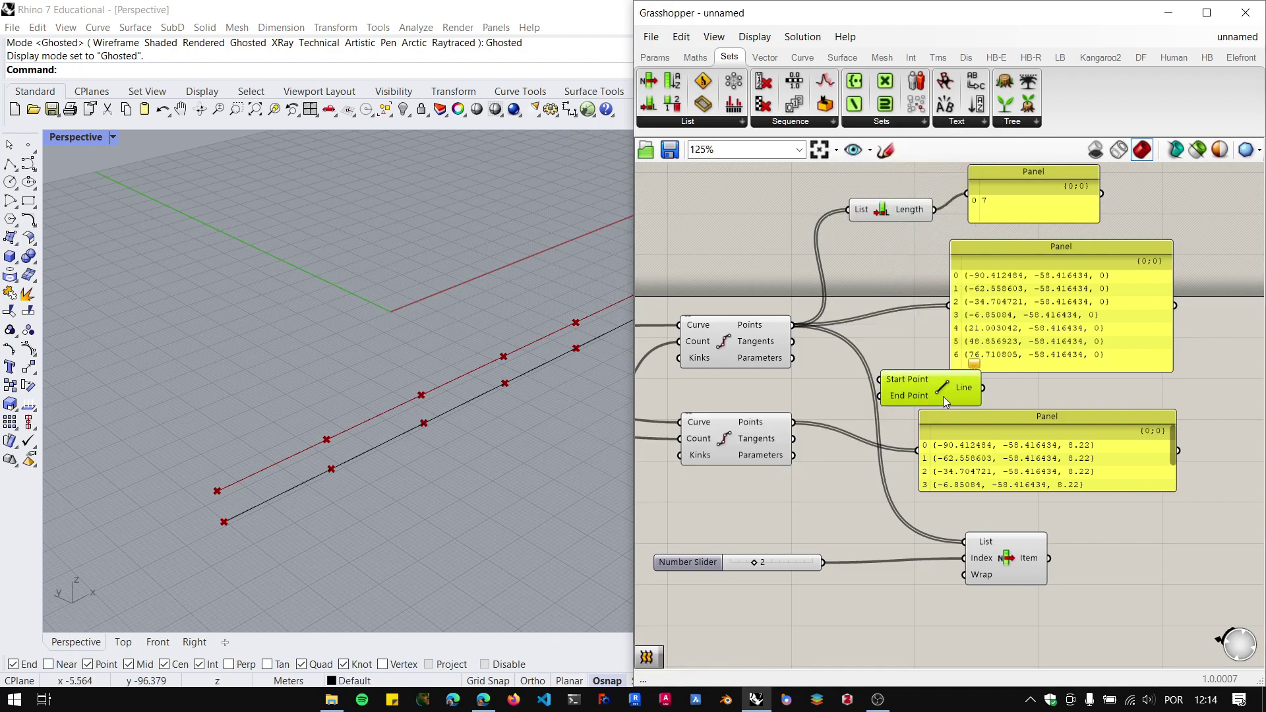
Place the Line component between the two point panels and spread the panels apart to make room for it.
{"action": "left_click_drag", "start_coordinate": [942, 397], "coordinate": [1021, 400]}
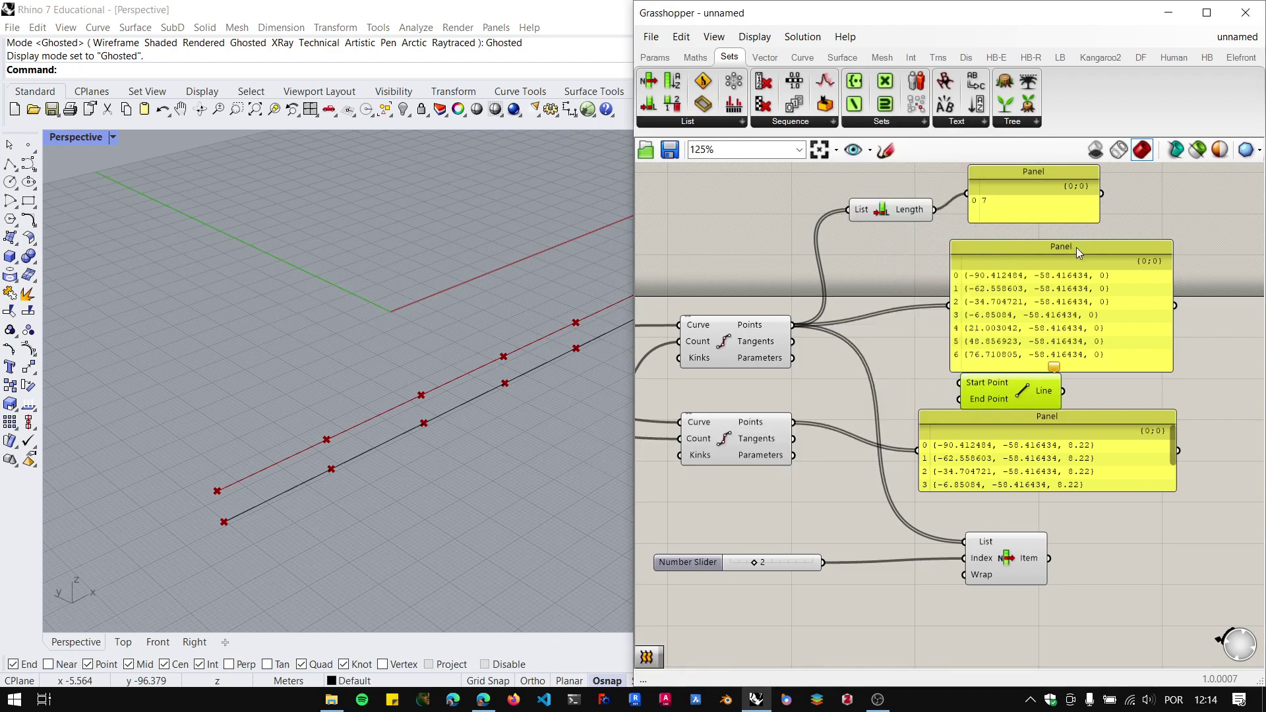
{"action": "left_click_drag", "start_coordinate": [1076, 248], "coordinate": [1081, 232]}
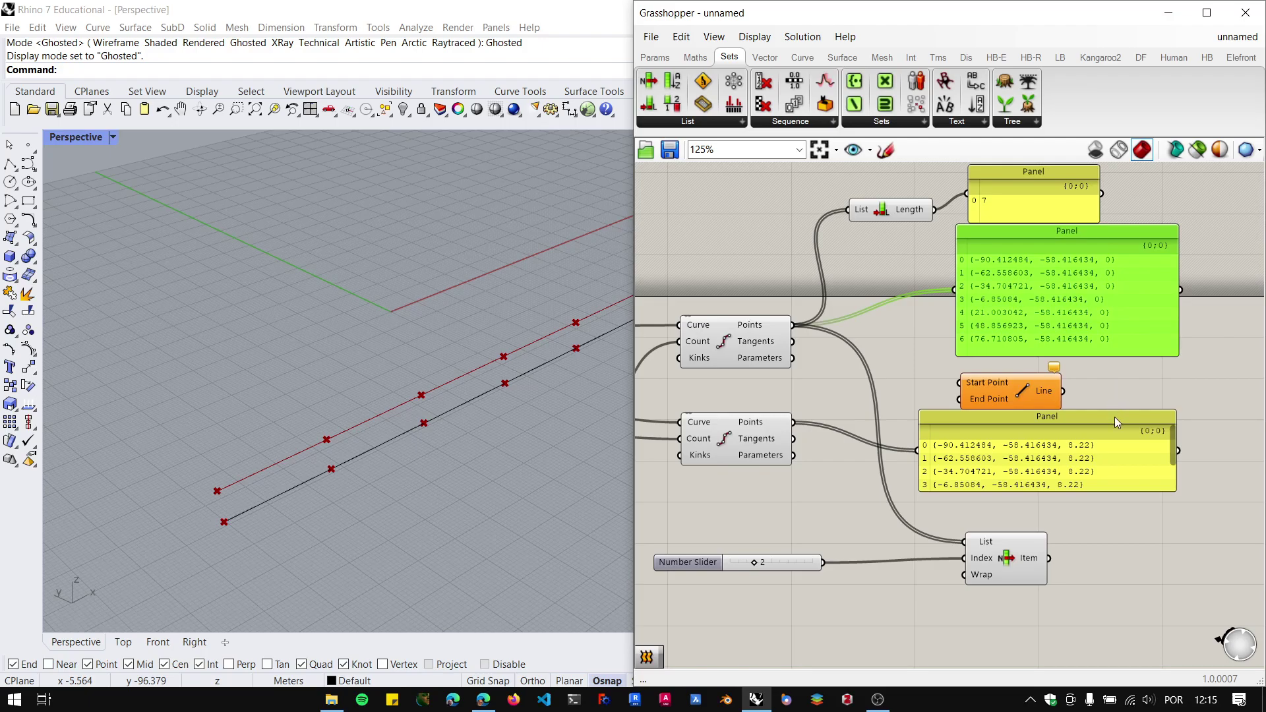
{"action": "left_click_drag", "start_coordinate": [1114, 416], "coordinate": [1133, 436]}
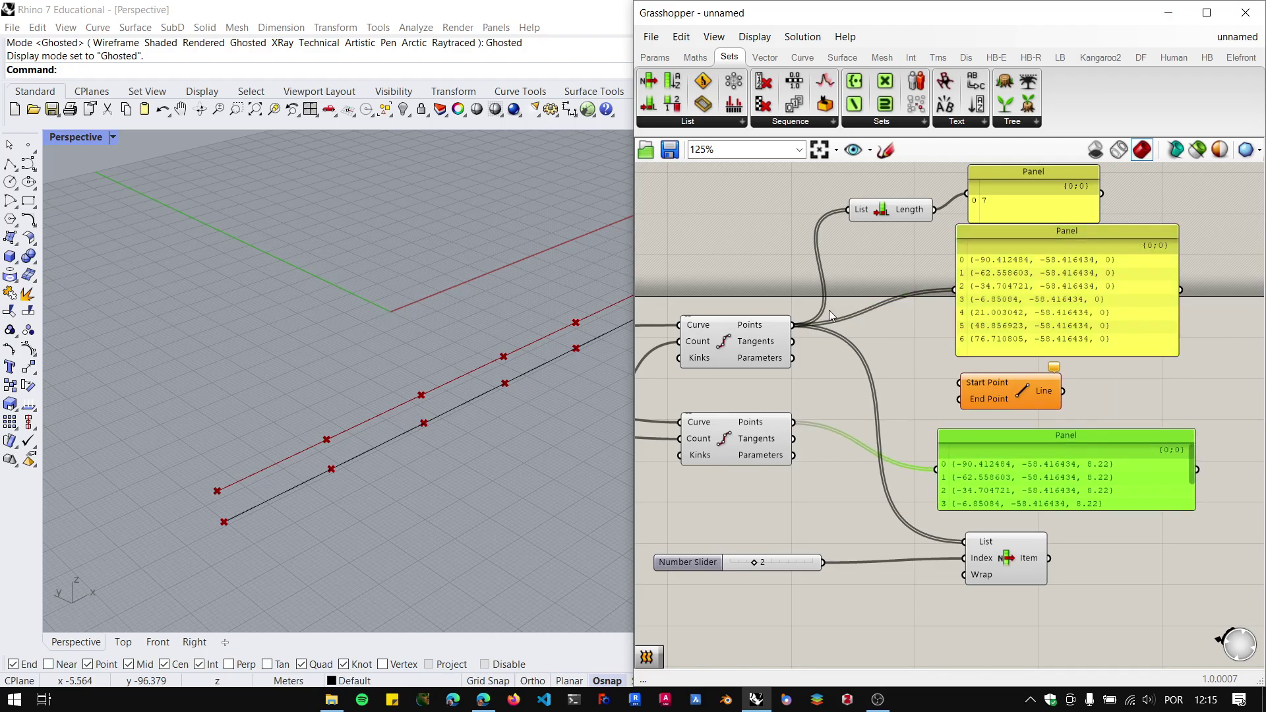
Wire the upper Divide Curve's Points into the Line's Start Point and the lower Divide Curve's Points into its End Point.
{"action": "left_click_drag", "start_coordinate": [794, 324], "coordinate": [959, 382]}
{"action": "left_click_drag", "start_coordinate": [794, 422], "coordinate": [959, 399]}
{"action": "right_click_drag", "start_coordinate": [427, 455], "coordinate": [363, 409]}
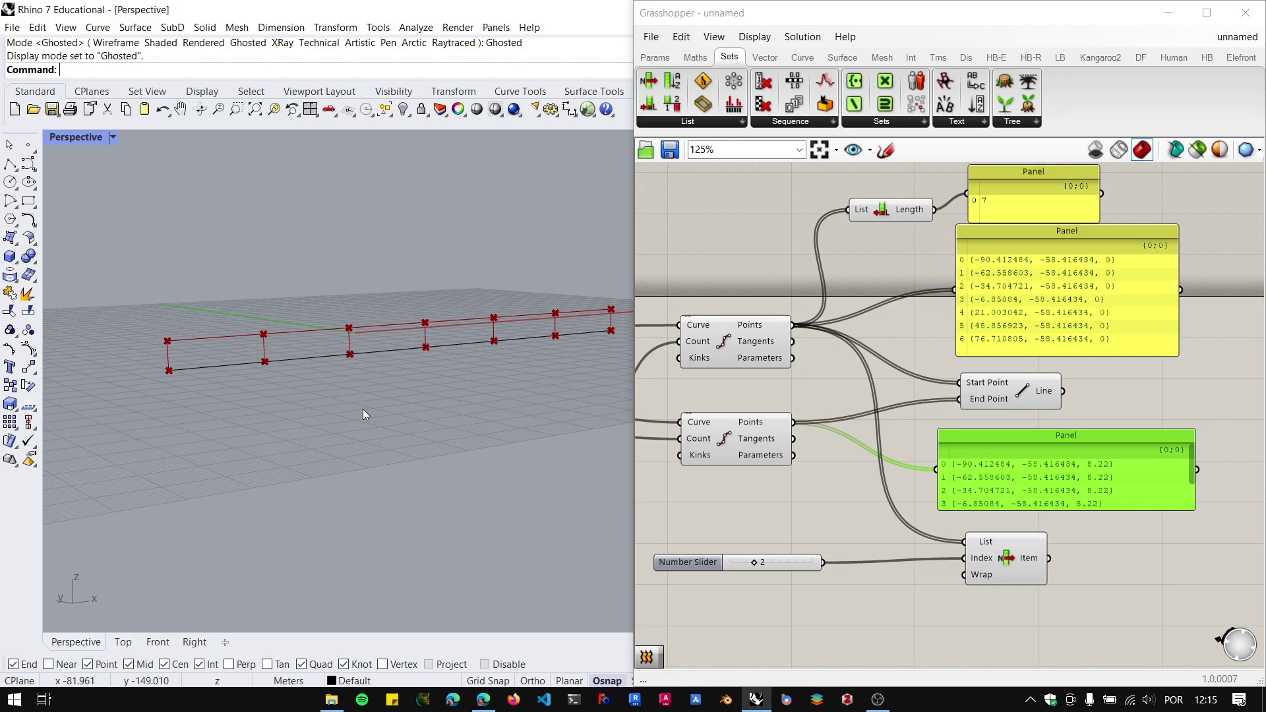
Examine how matching indices in the upper and lower point panels pair up as start and end points of the connecting lines.
{"action": "scroll", "coordinate": [363, 414], "scroll_direction": "up", "scroll_amount": 2}
{"action": "scroll", "coordinate": [825, 410], "scroll_direction": "up", "scroll_amount": 3}
{"action": "right_click_drag", "start_coordinate": [838, 411], "coordinate": [825, 387]}
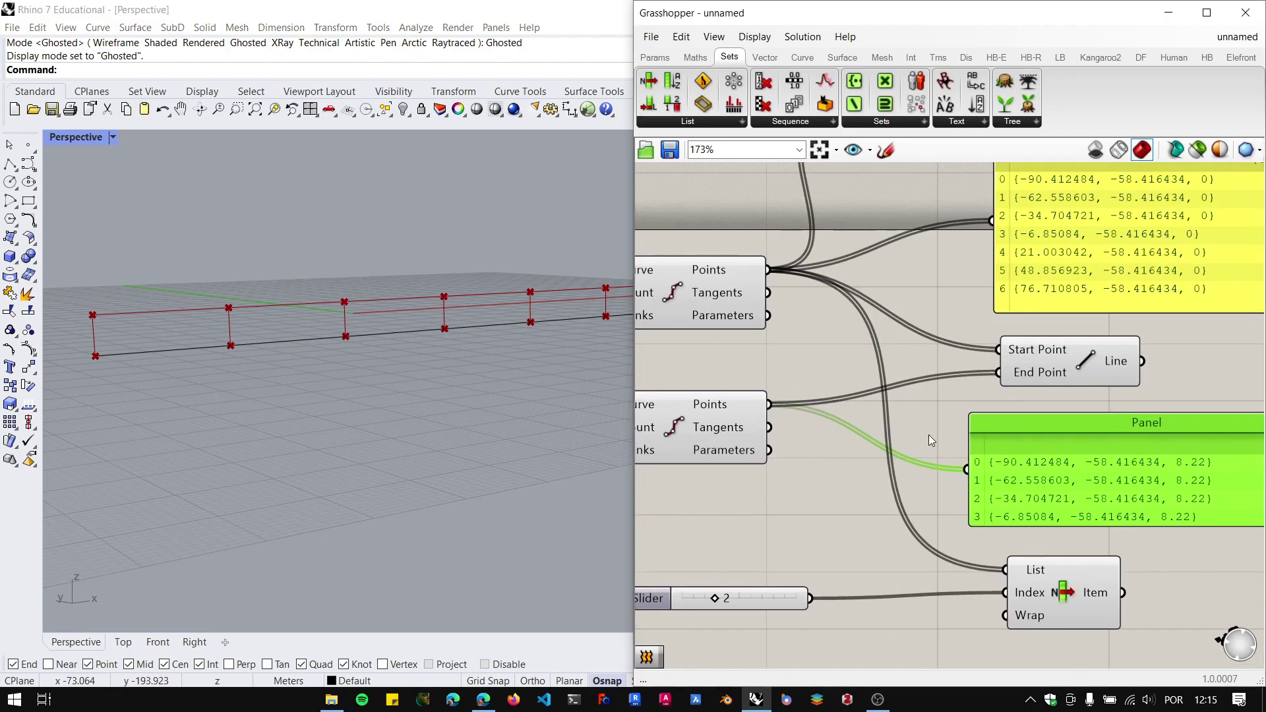
{"action": "right_click_drag", "start_coordinate": [1012, 461], "coordinate": [960, 449]}
{"action": "scroll", "coordinate": [960, 517], "scroll_direction": "down", "scroll_amount": 2}
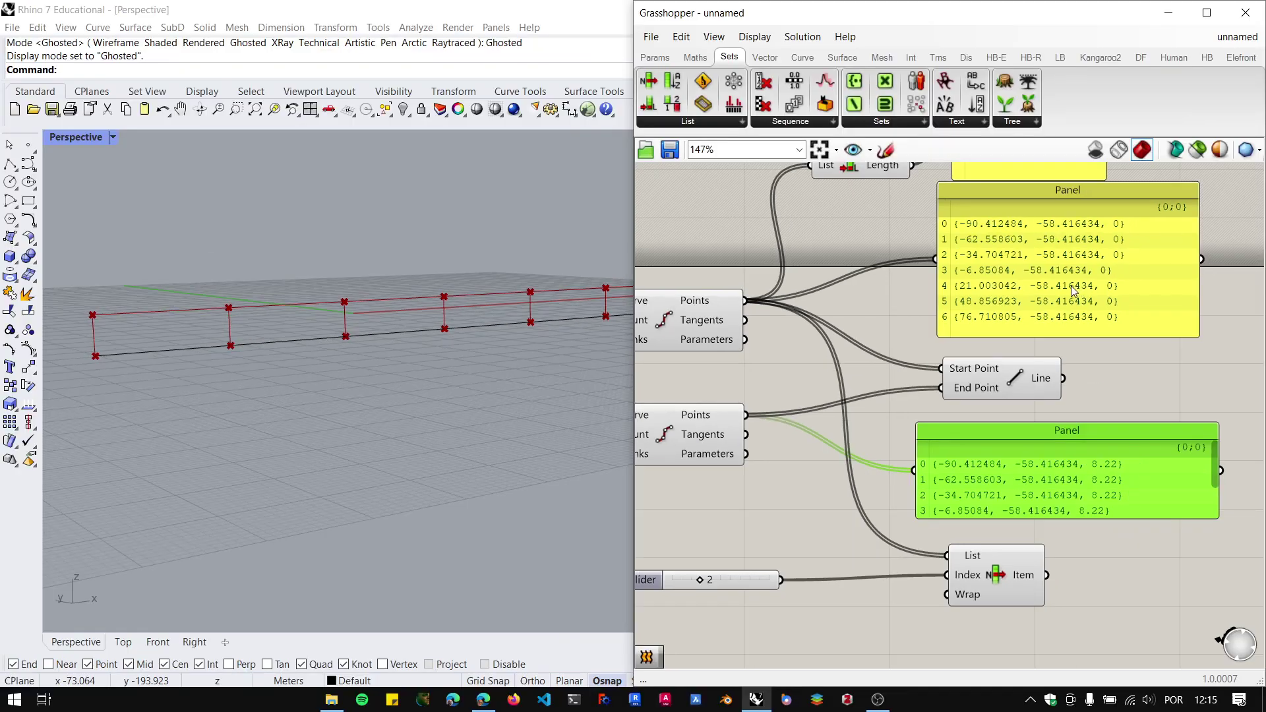
{"action": "scroll", "coordinate": [1059, 311], "scroll_direction": "up", "scroll_amount": 3}
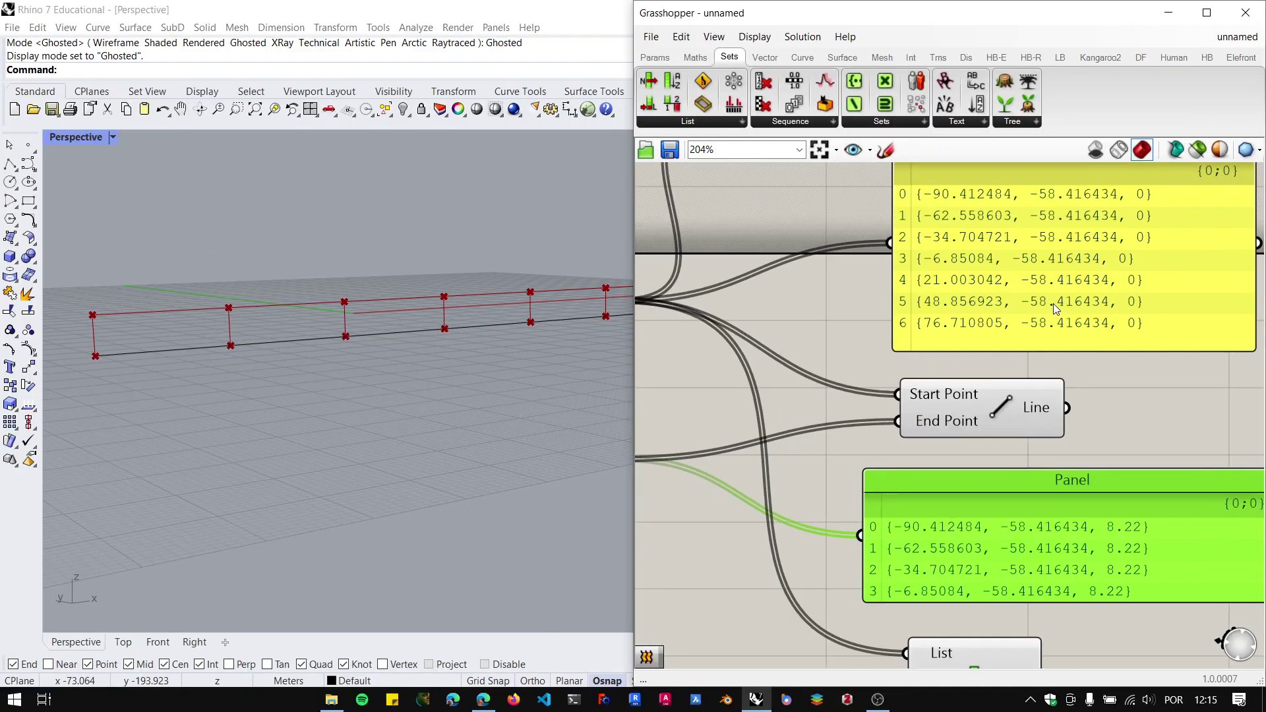
{"action": "scroll", "coordinate": [1064, 343], "scroll_direction": "up", "scroll_amount": 2}
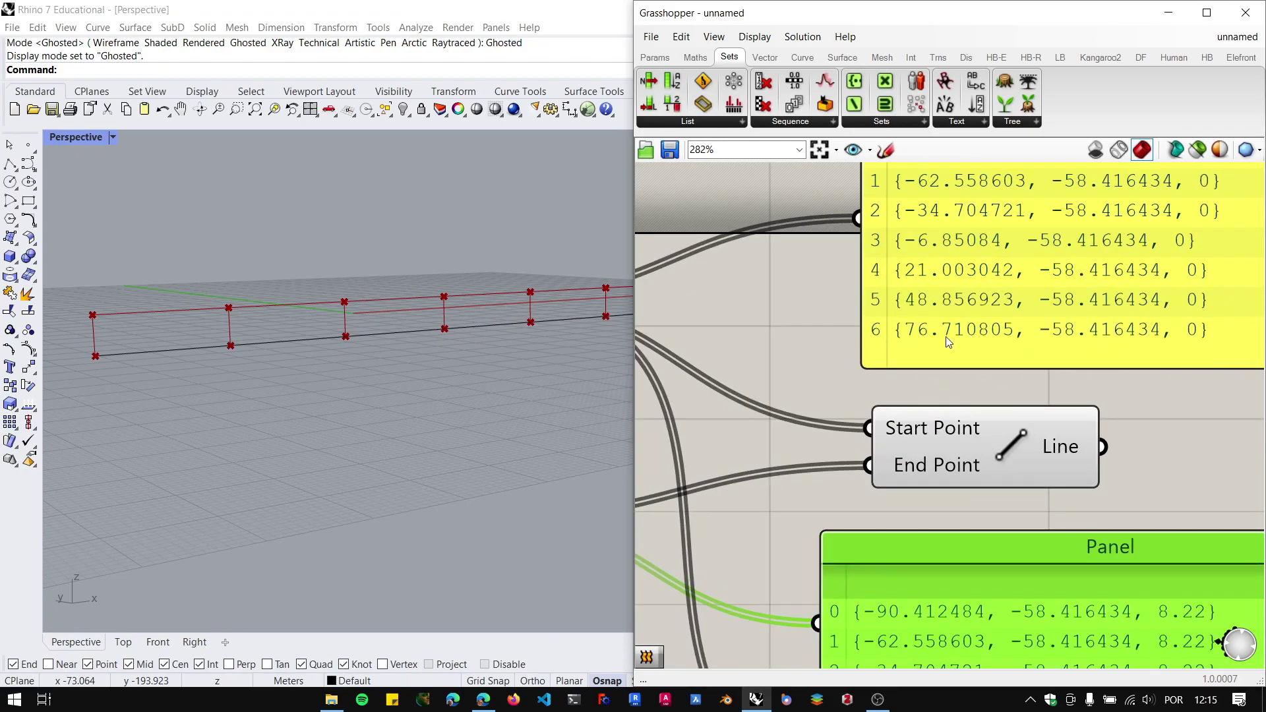
{"action": "scroll", "coordinate": [947, 341], "scroll_direction": "down", "scroll_amount": 2}
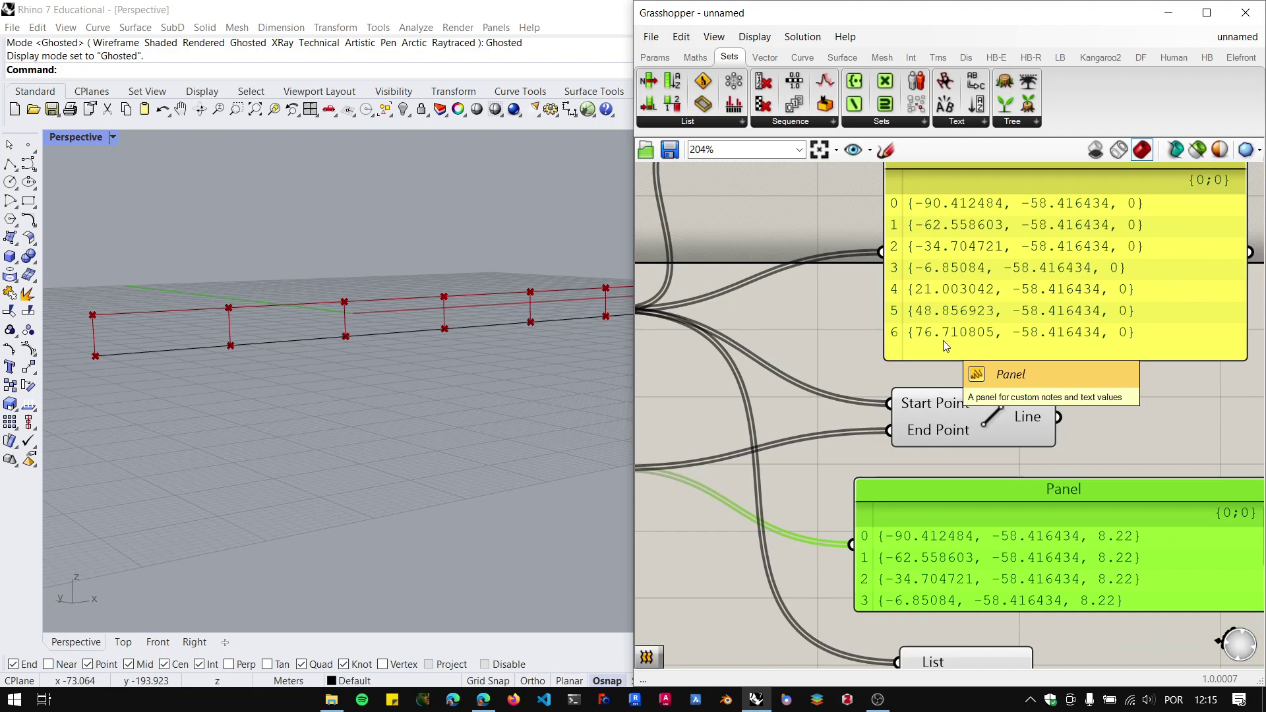
{"action": "scroll", "coordinate": [960, 331], "scroll_direction": "down", "scroll_amount": 5}
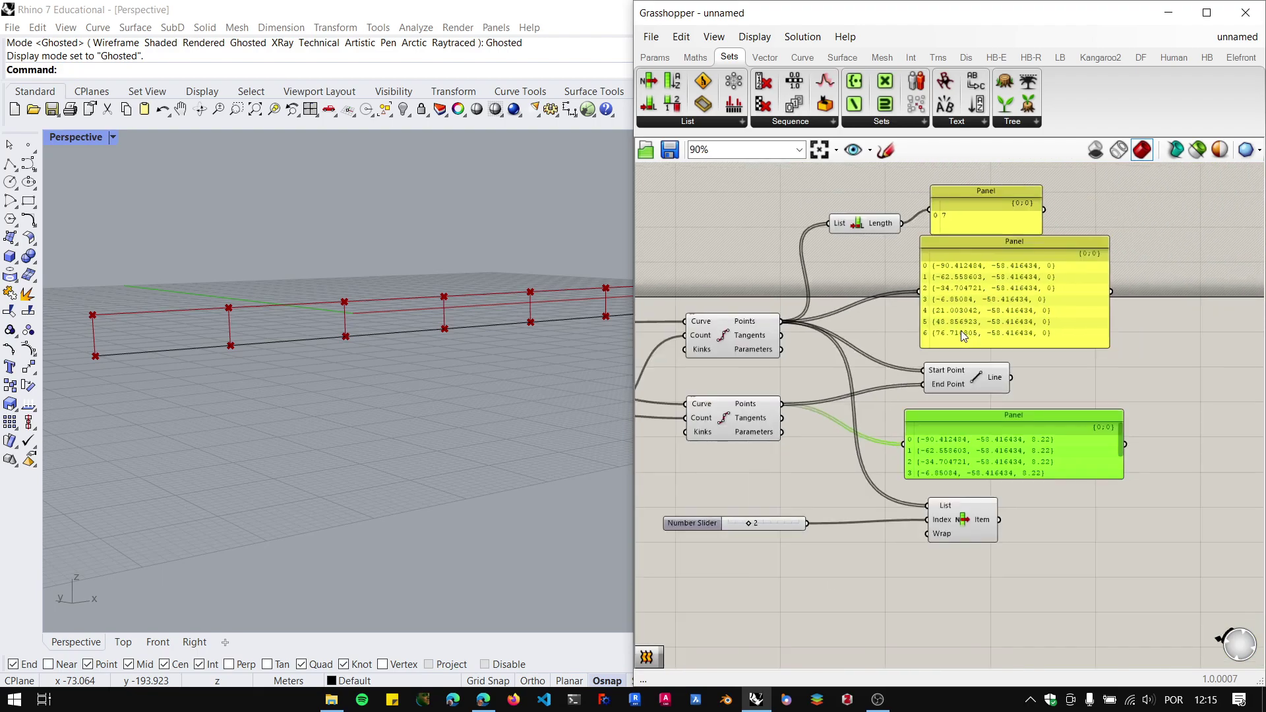
Set the shared count Number Slider to 4 and check the updated point lists and connecting lines.
{"action": "right_click_drag", "start_coordinate": [826, 437], "coordinate": [1087, 356]}
{"action": "scroll", "coordinate": [885, 310], "scroll_direction": "up", "scroll_amount": 5}
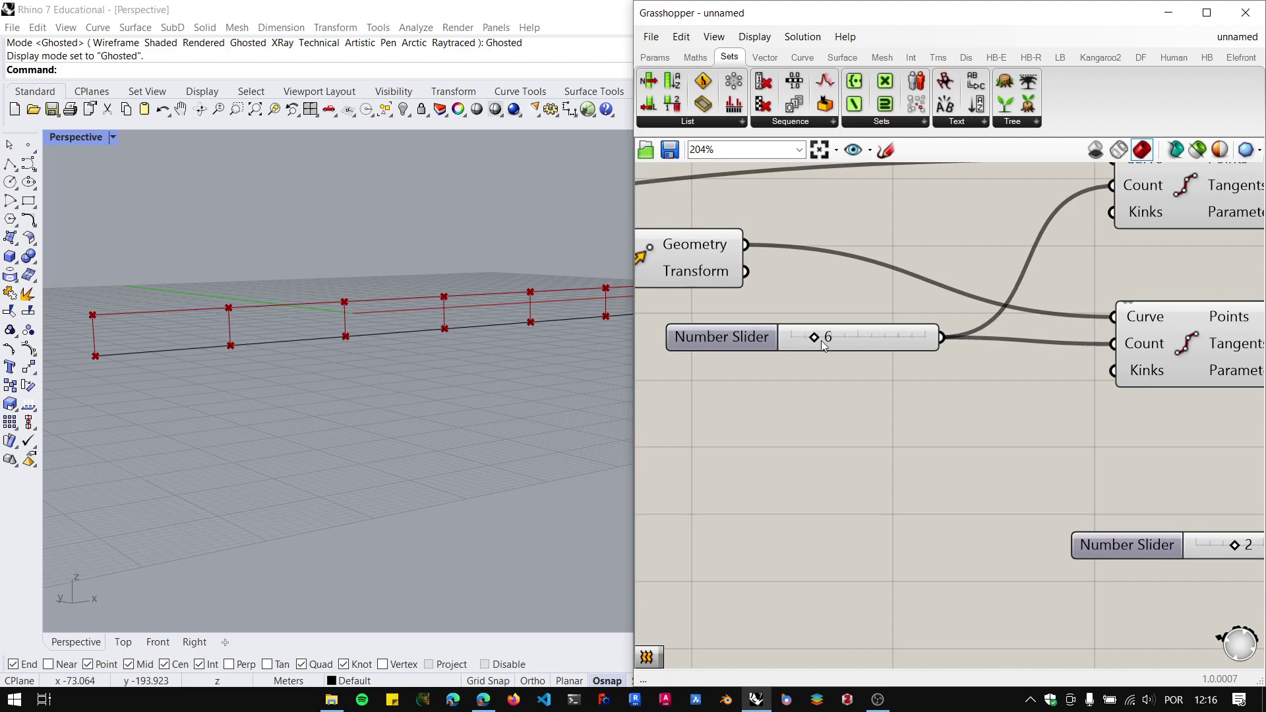
{"action": "left_click_drag", "start_coordinate": [820, 340], "coordinate": [796, 346]}
{"action": "scroll", "coordinate": [801, 347], "scroll_direction": "down", "scroll_amount": 6}
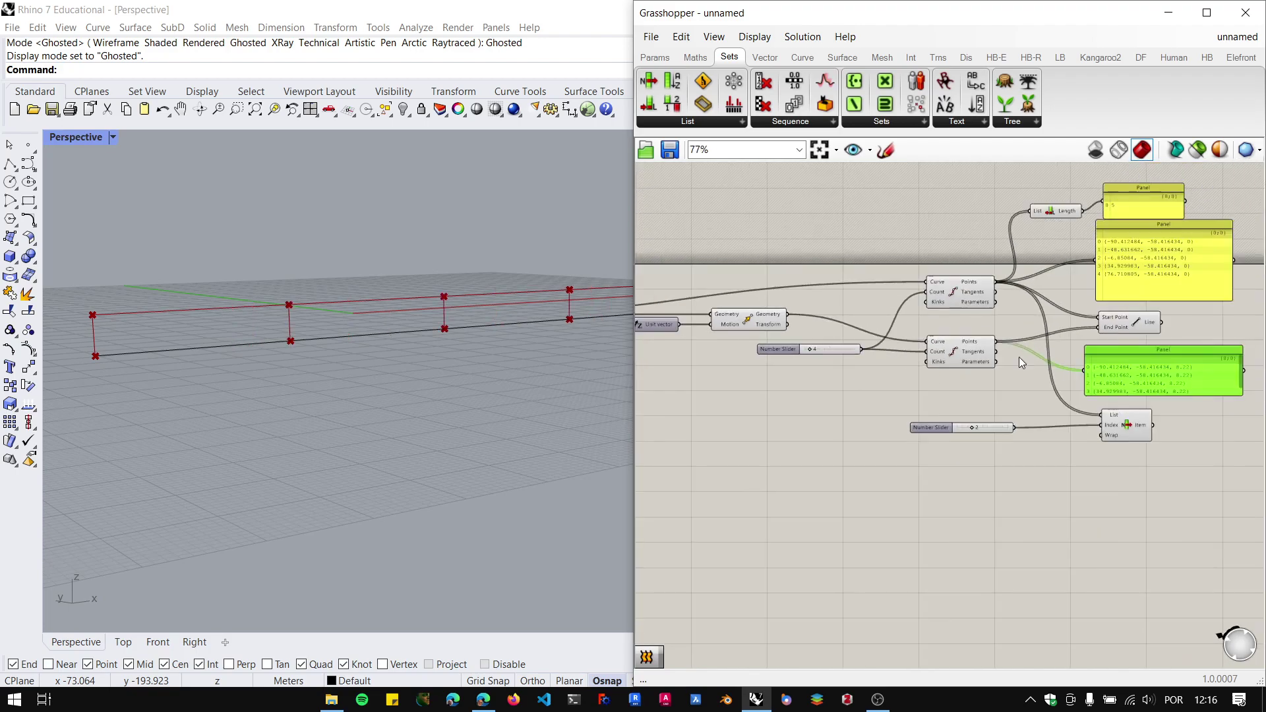
{"action": "scroll", "coordinate": [1055, 297], "scroll_direction": "up", "scroll_amount": 5}
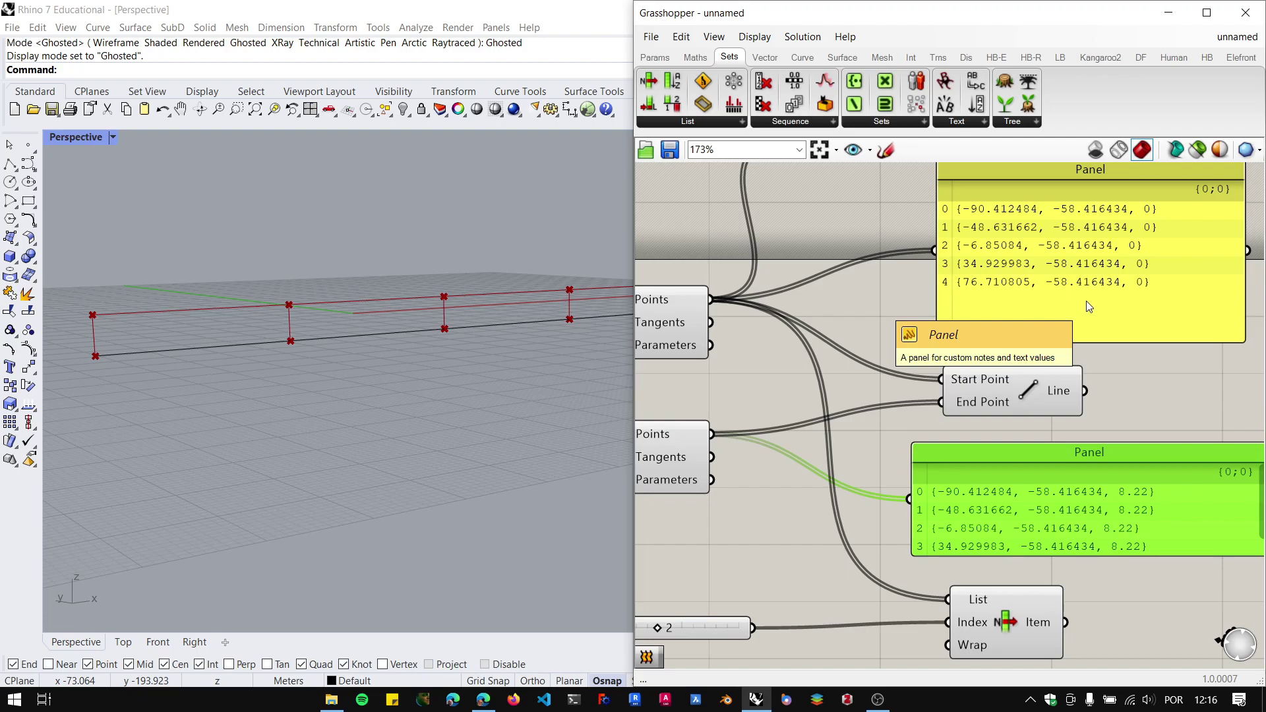
{"action": "scroll", "coordinate": [361, 394], "scroll_direction": "down", "scroll_amount": 3}
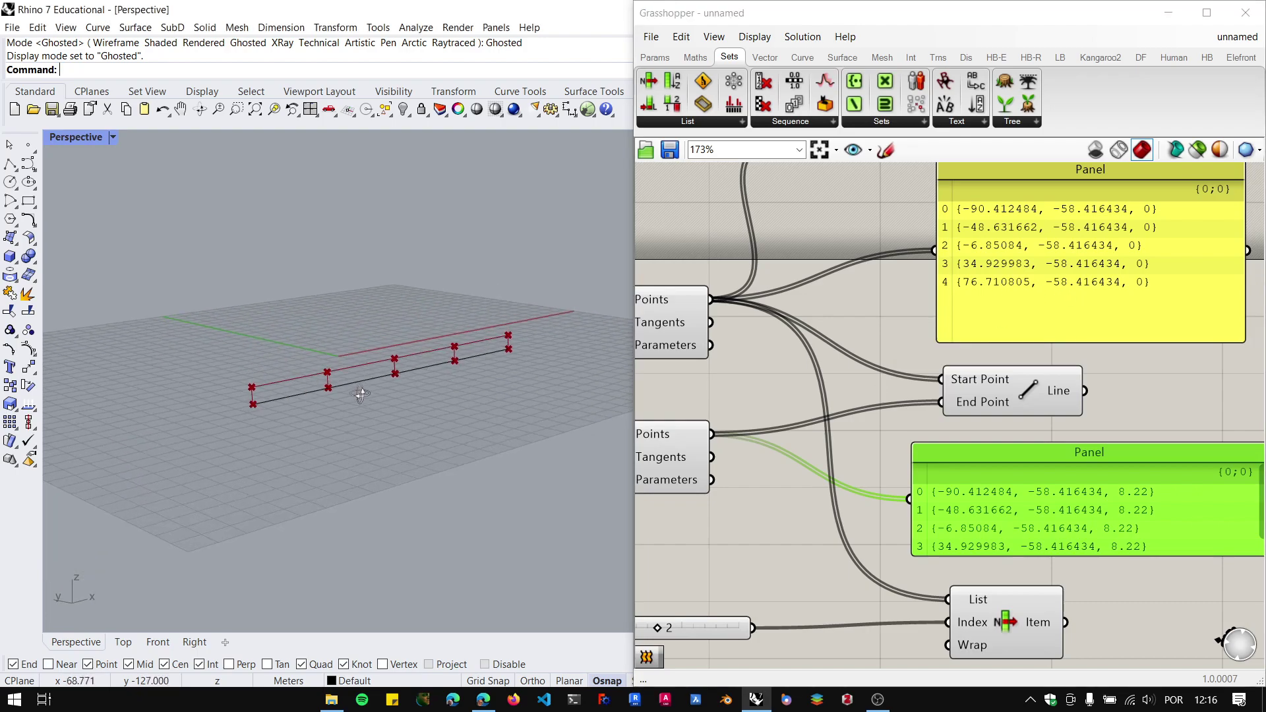
{"action": "scroll", "coordinate": [361, 394], "scroll_direction": "up", "scroll_amount": 2}
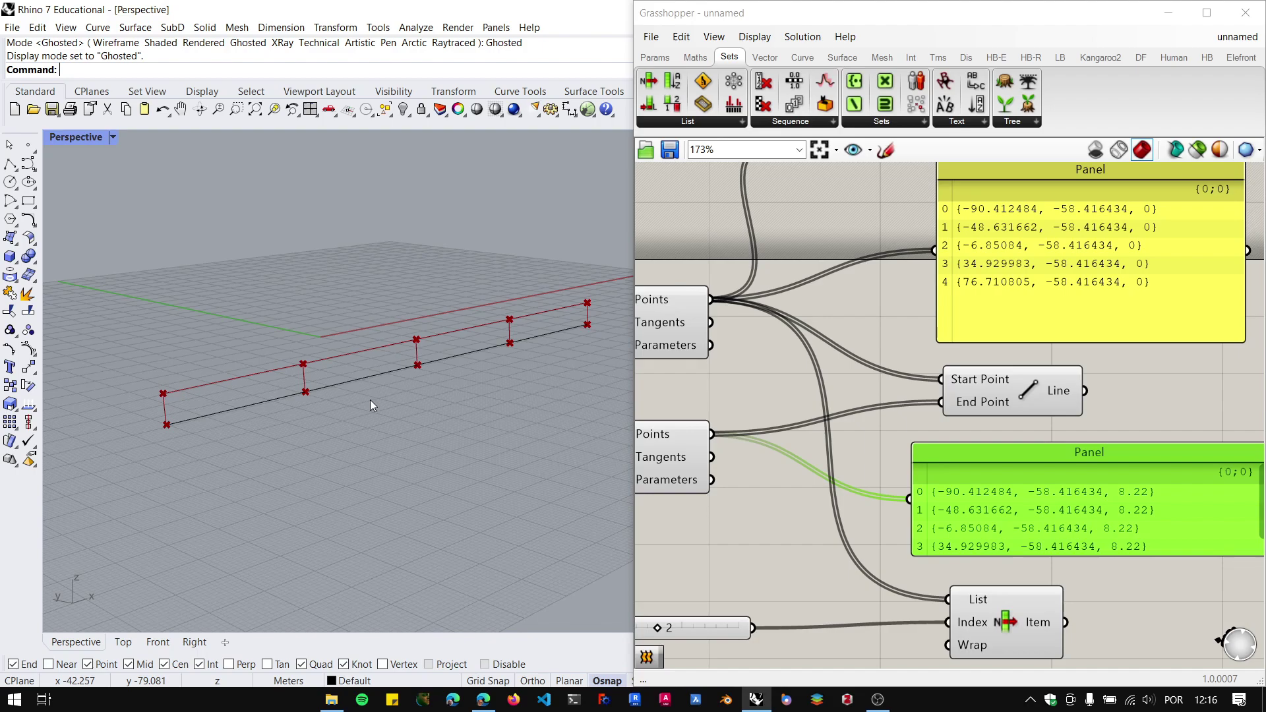
Set the List Item index slider to 0 and align the slider with the component's Index input.
{"action": "scroll", "coordinate": [709, 608], "scroll_direction": "up", "scroll_amount": 3}
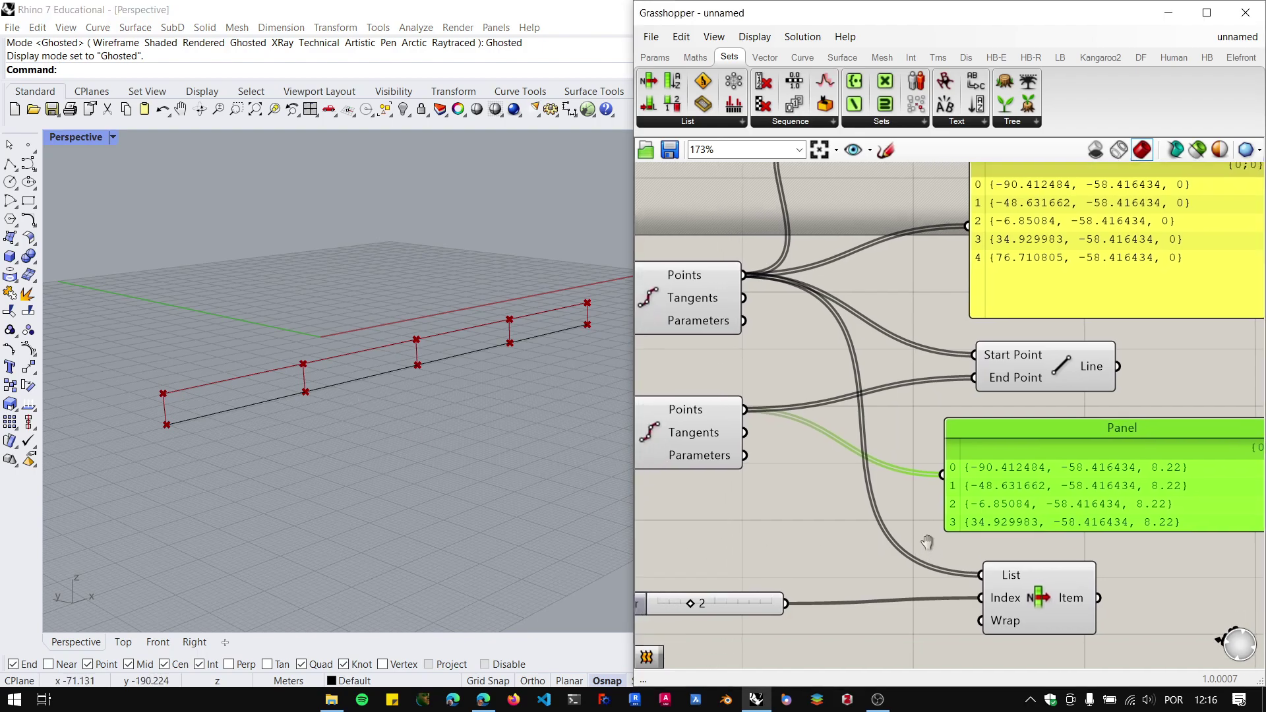
{"action": "scroll", "coordinate": [777, 533], "scroll_direction": "up", "scroll_amount": 2}
{"action": "left_click_drag", "start_coordinate": [742, 544], "coordinate": [658, 543]}
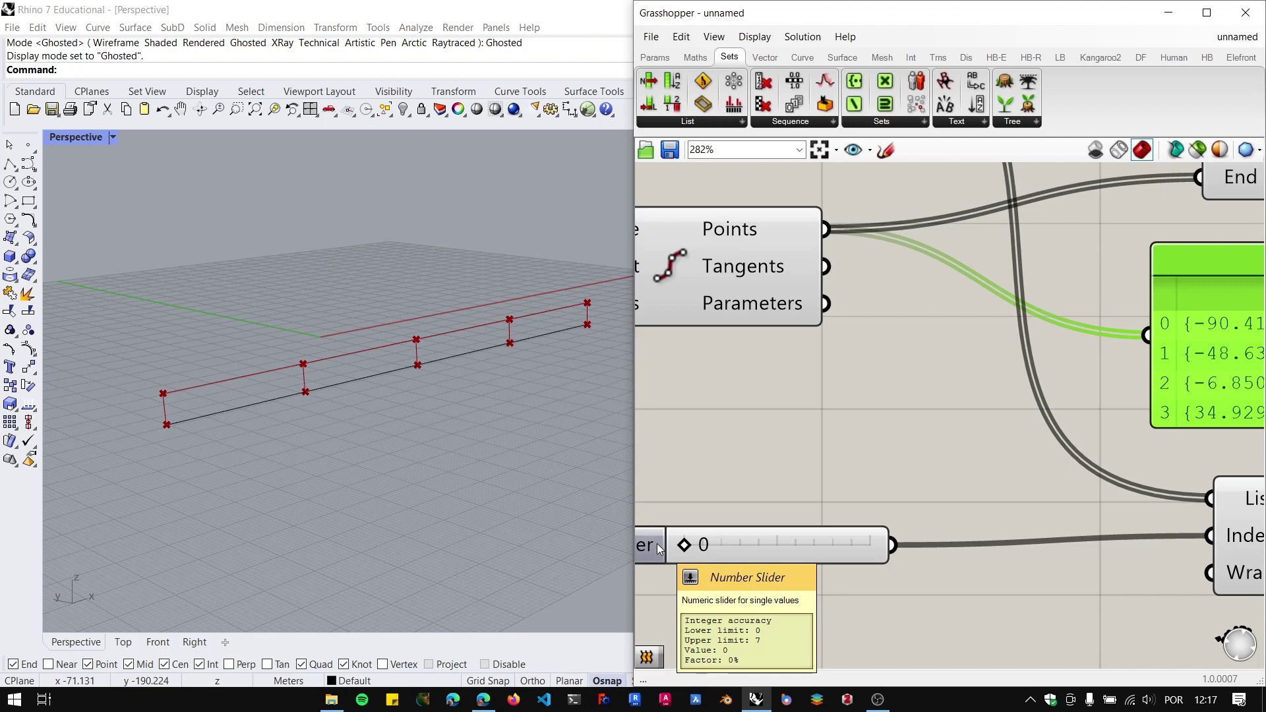
{"action": "scroll", "coordinate": [931, 453], "scroll_direction": "down", "scroll_amount": 4}
{"action": "scroll", "coordinate": [925, 356], "scroll_direction": "up", "scroll_amount": 3}
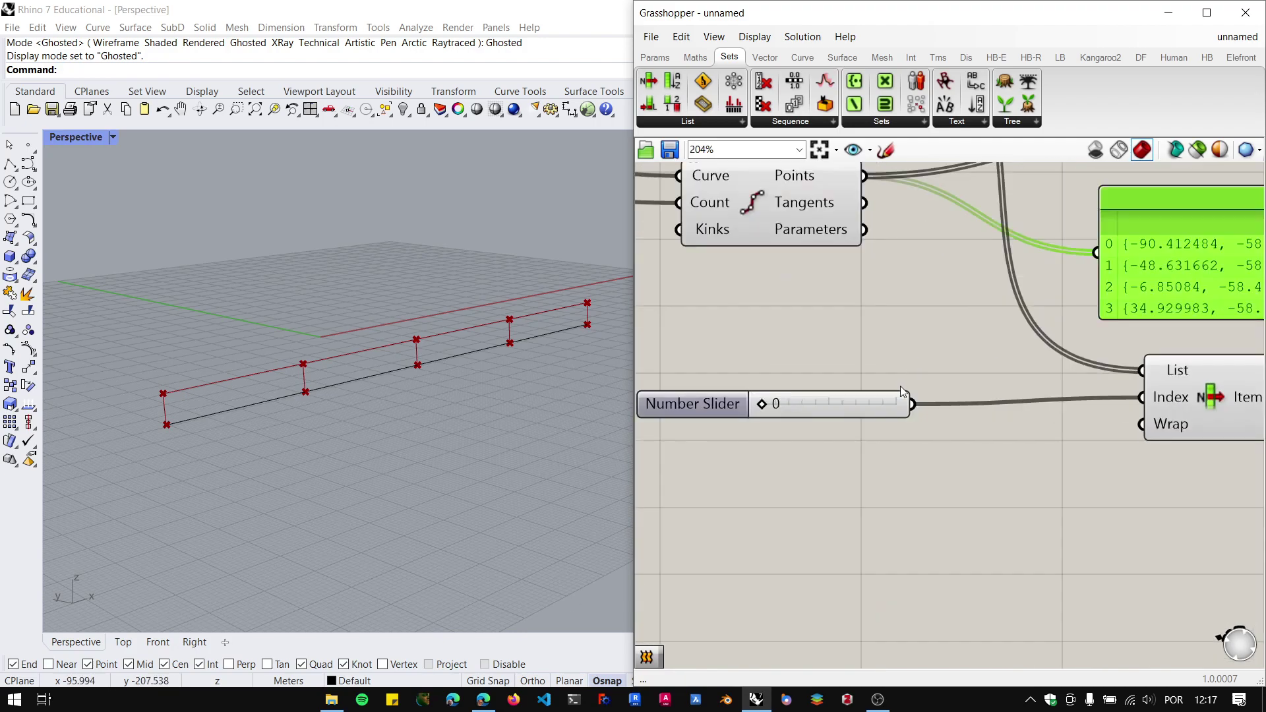
{"action": "left_click_drag", "start_coordinate": [718, 413], "coordinate": [730, 404]}
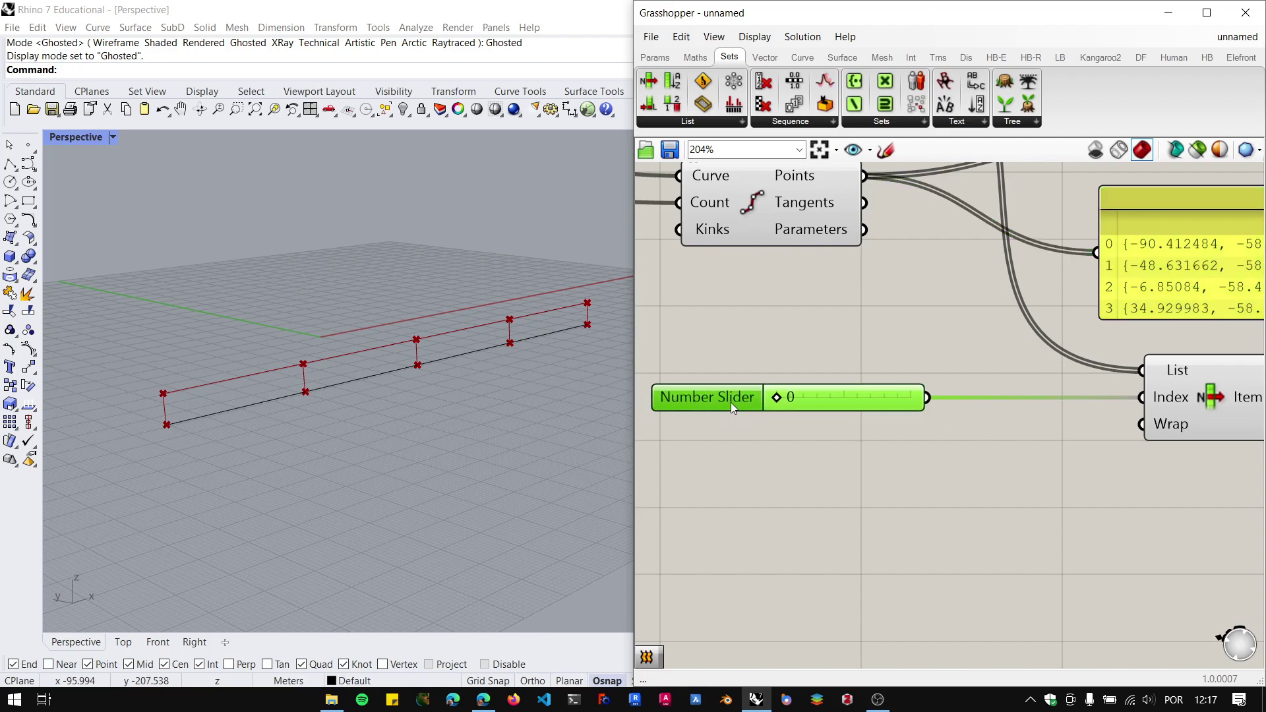
Select the List Item component and apply Reverse to its List input.
{"action": "left_click", "coordinate": [1226, 401]}
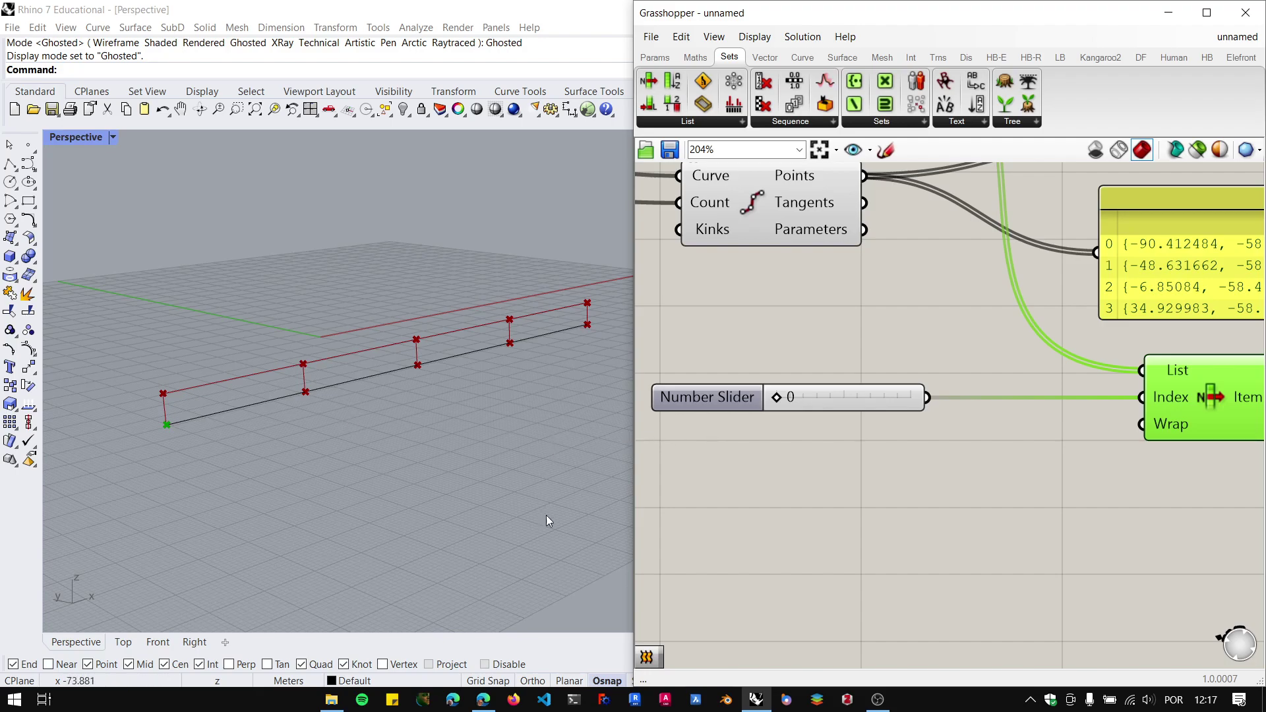
{"action": "right_click", "coordinate": [1161, 371]}
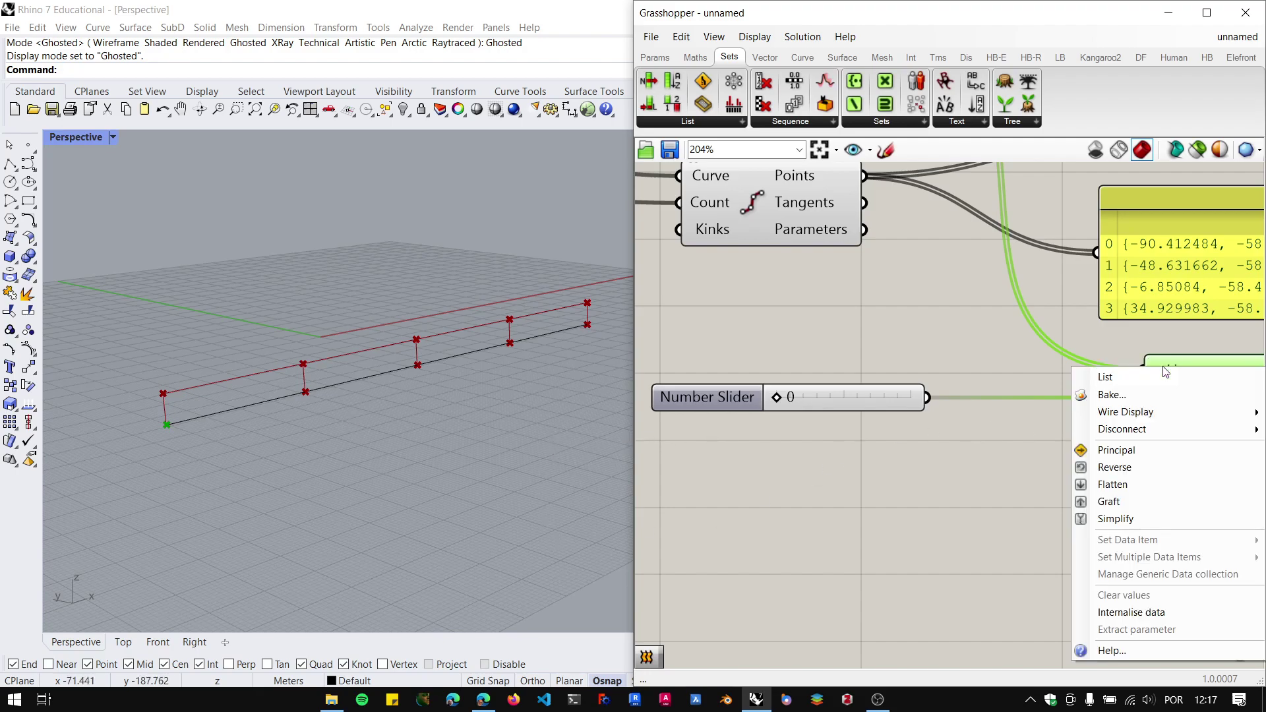
{"action": "left_click", "coordinate": [1135, 478]}
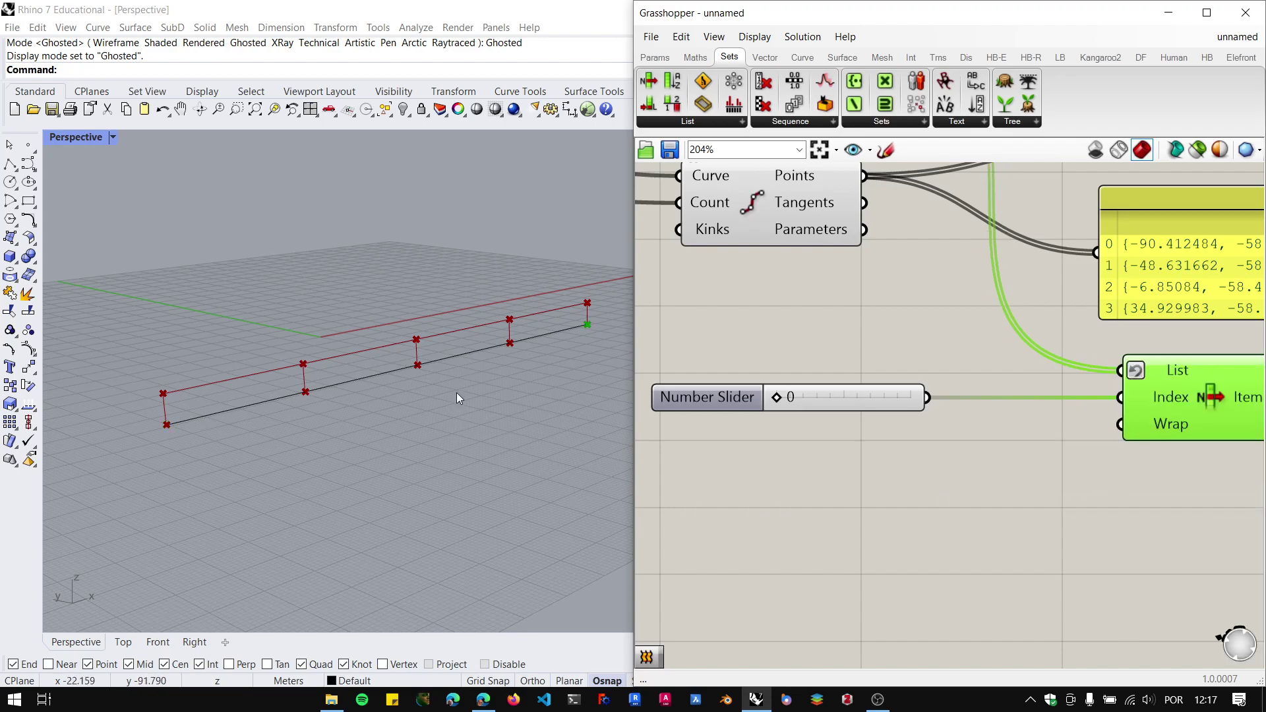
{"action": "right_click_drag", "start_coordinate": [927, 460], "coordinate": [890, 466]}
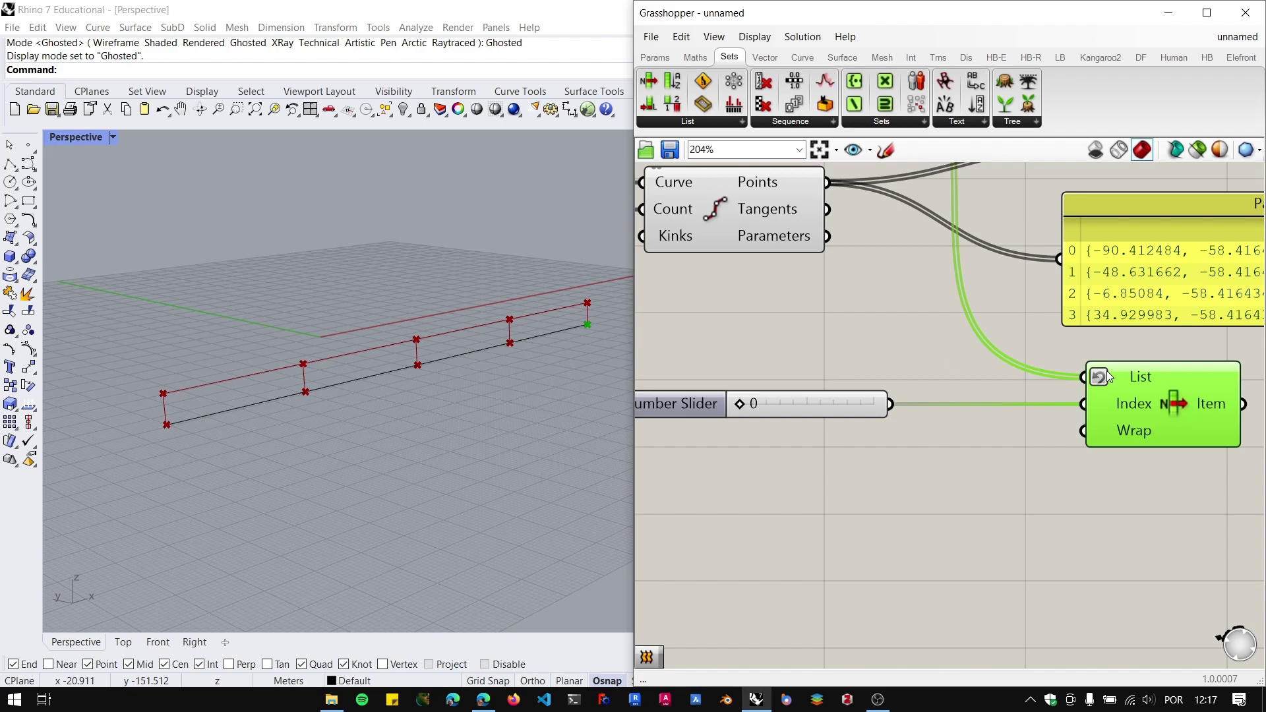
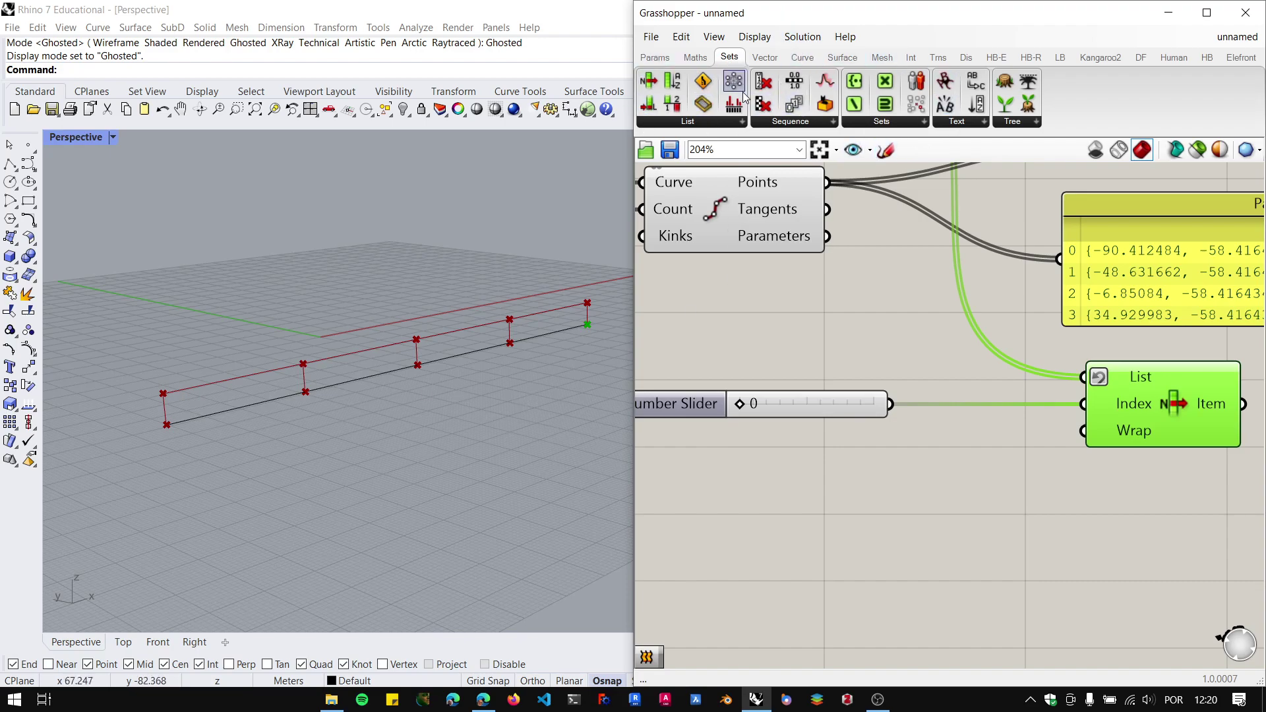
Add a Dispatch component below the List Item component.
{"action": "left_click", "coordinate": [744, 122]}
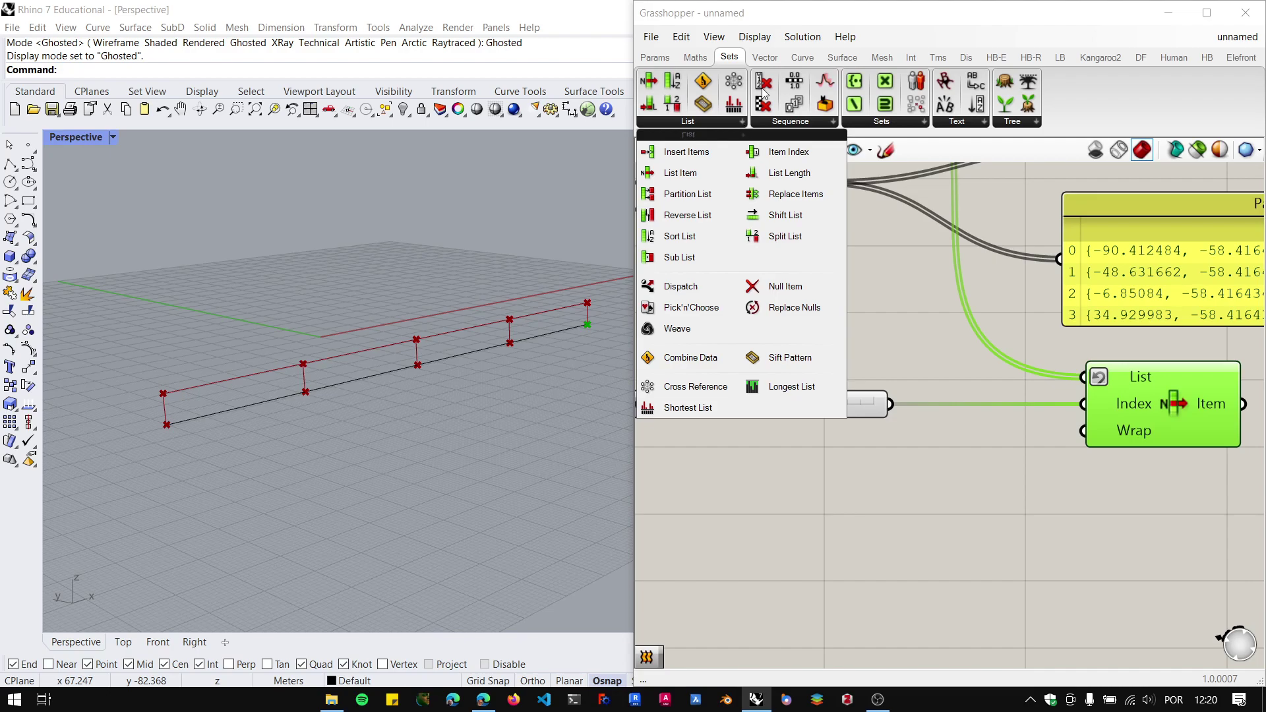
{"action": "left_click", "coordinate": [682, 291]}
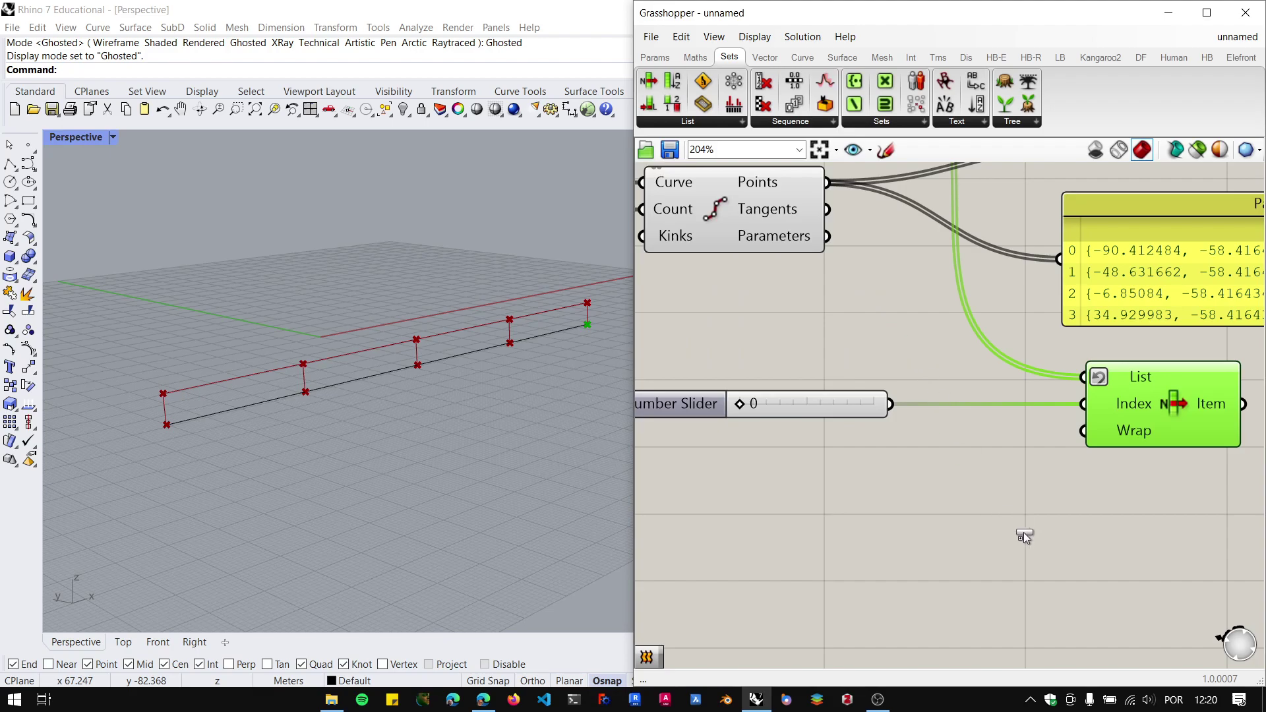
{"action": "left_click", "coordinate": [1024, 536]}
{"action": "scroll", "coordinate": [990, 511], "scroll_direction": "down", "scroll_amount": 3}
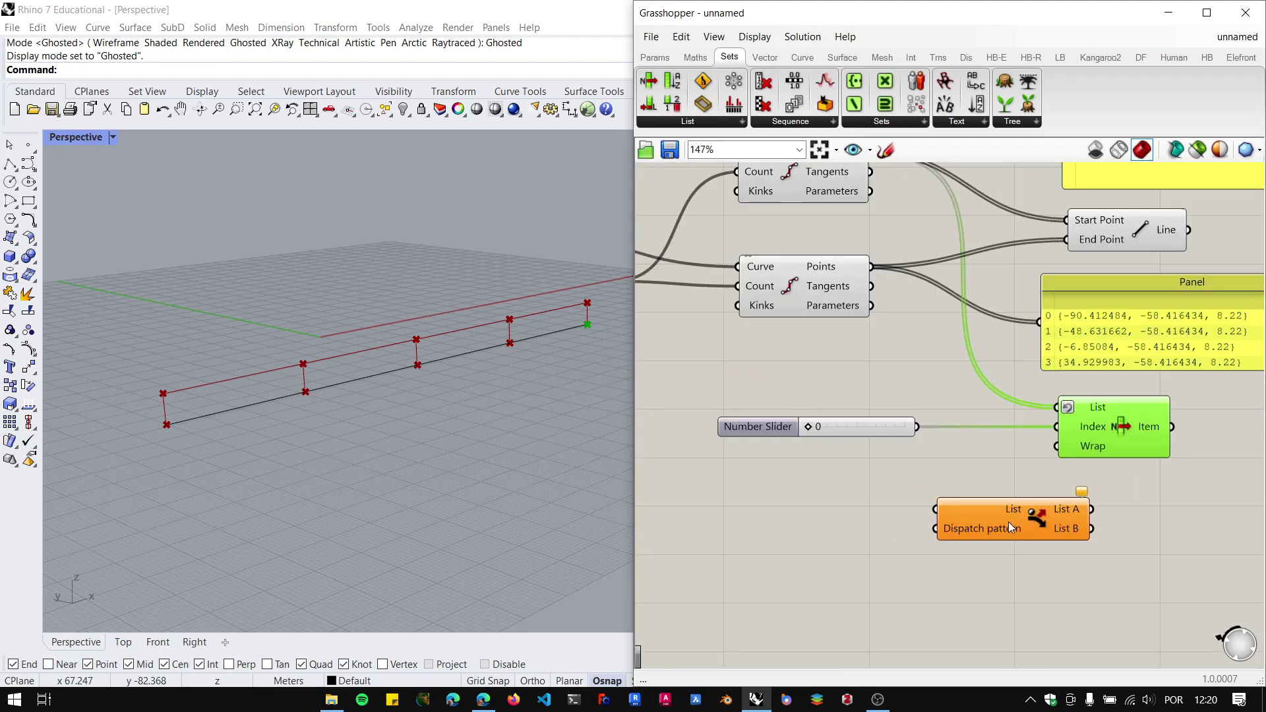
{"action": "left_click_drag", "start_coordinate": [1009, 527], "coordinate": [1043, 529]}
{"action": "right_click_drag", "start_coordinate": [1049, 529], "coordinate": [1015, 535]}
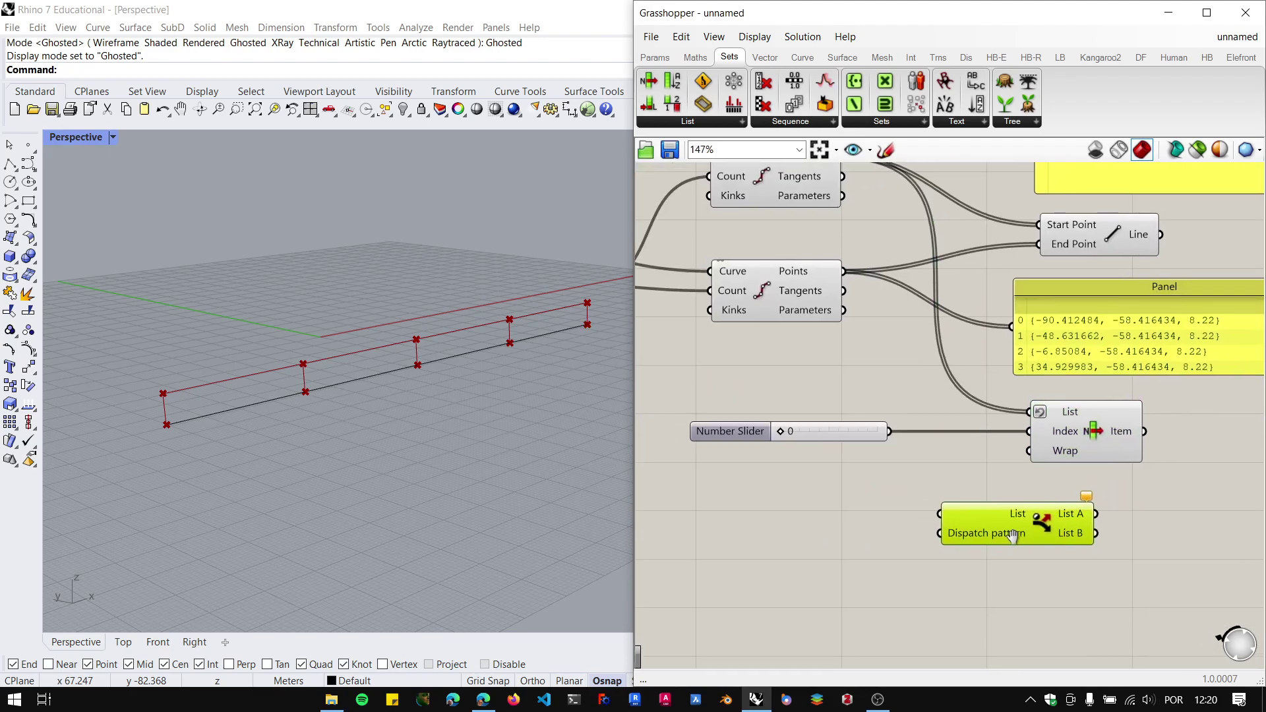
{"action": "scroll", "coordinate": [1013, 539], "scroll_direction": "up", "scroll_amount": 2}
{"action": "scroll", "coordinate": [948, 535], "scroll_direction": "down", "scroll_amount": 3}
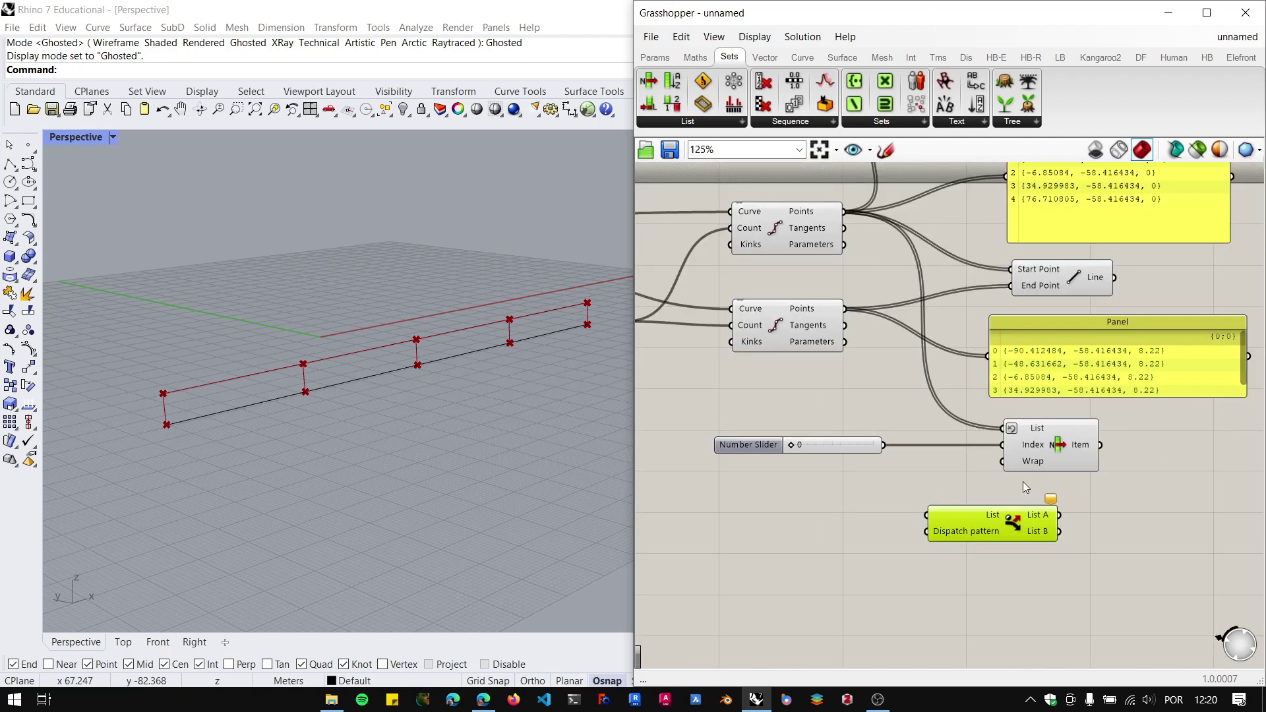
Add a Point List display component above the list length panel.
{"action": "left_click_drag", "start_coordinate": [1124, 482], "coordinate": [807, 414]}
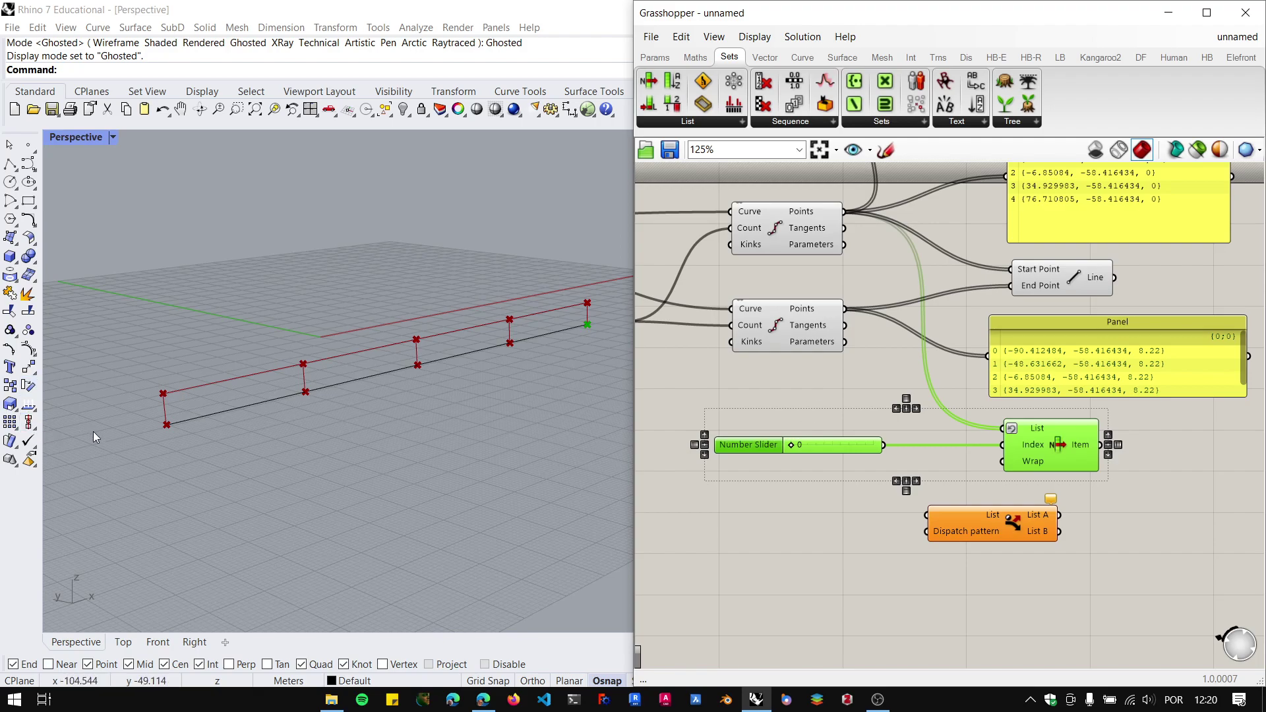
{"action": "right_click_drag", "start_coordinate": [93, 431], "coordinate": [220, 422]}
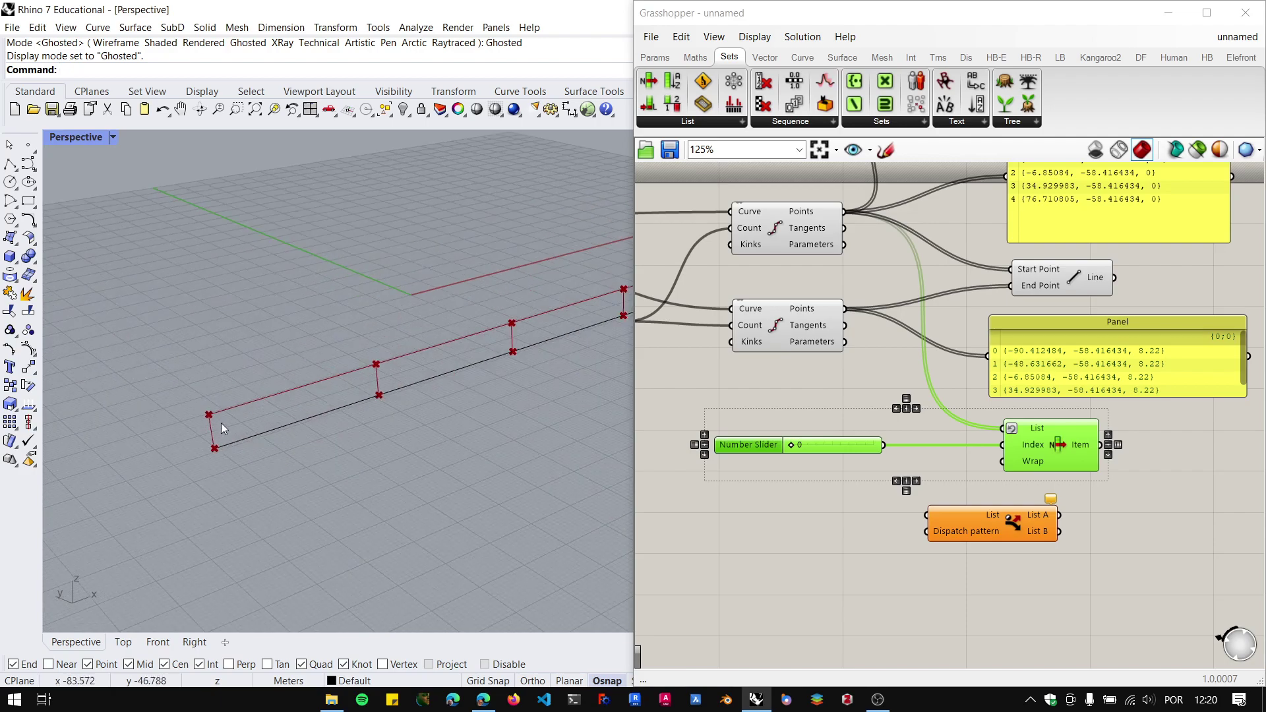
{"action": "right_click_drag", "start_coordinate": [462, 382], "coordinate": [353, 433]}
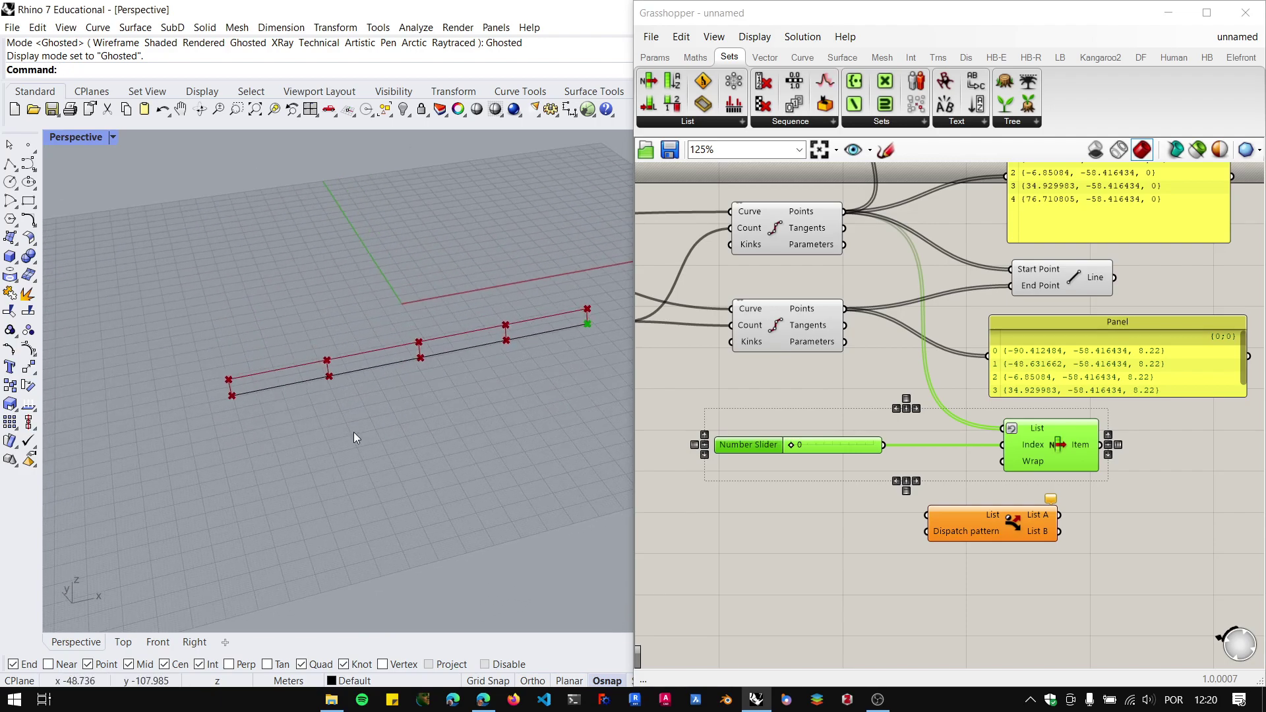
{"action": "left_click", "coordinate": [966, 57]}
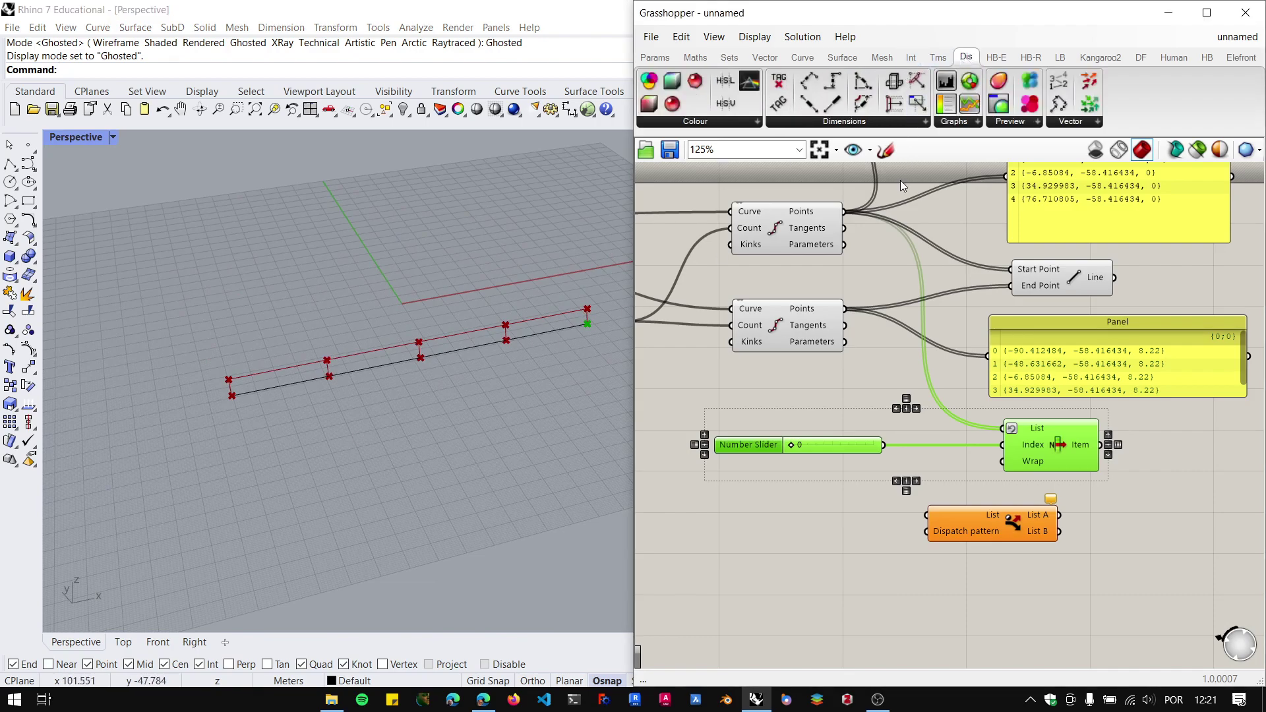
{"action": "left_click", "coordinate": [1098, 122]}
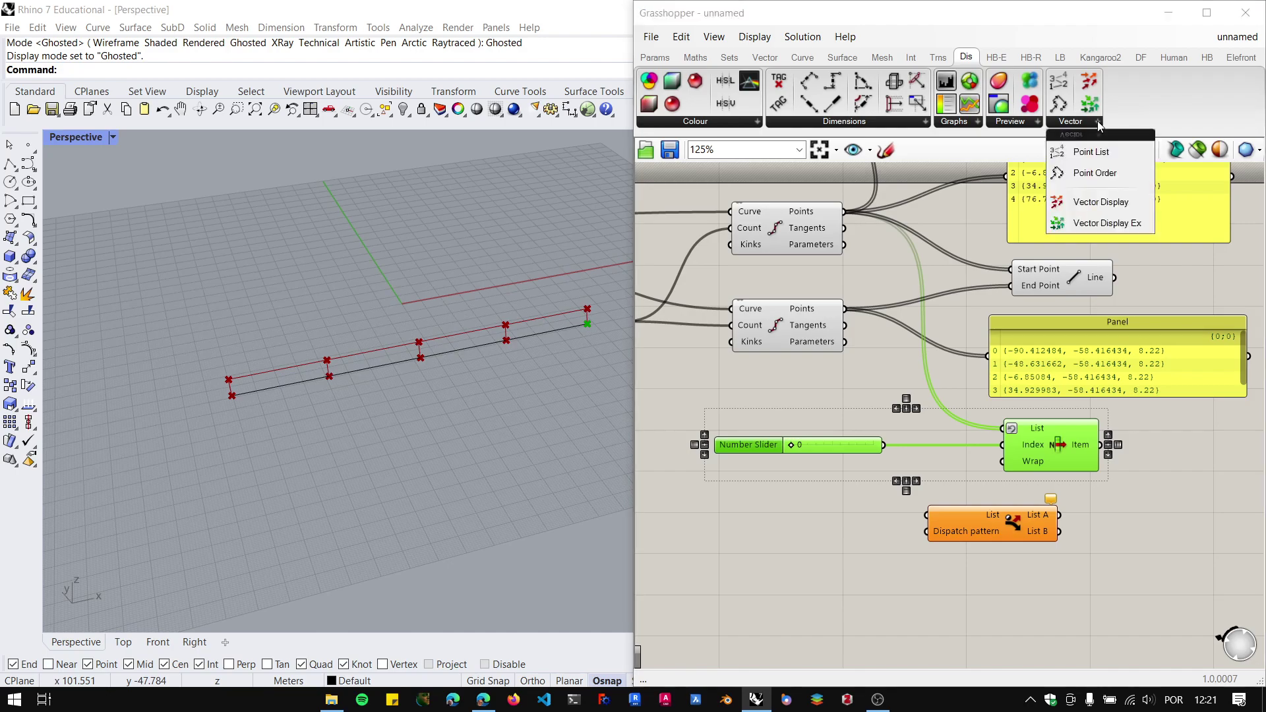
{"action": "left_click", "coordinate": [1104, 157]}
{"action": "scroll", "coordinate": [1075, 329], "scroll_direction": "down", "scroll_amount": 5}
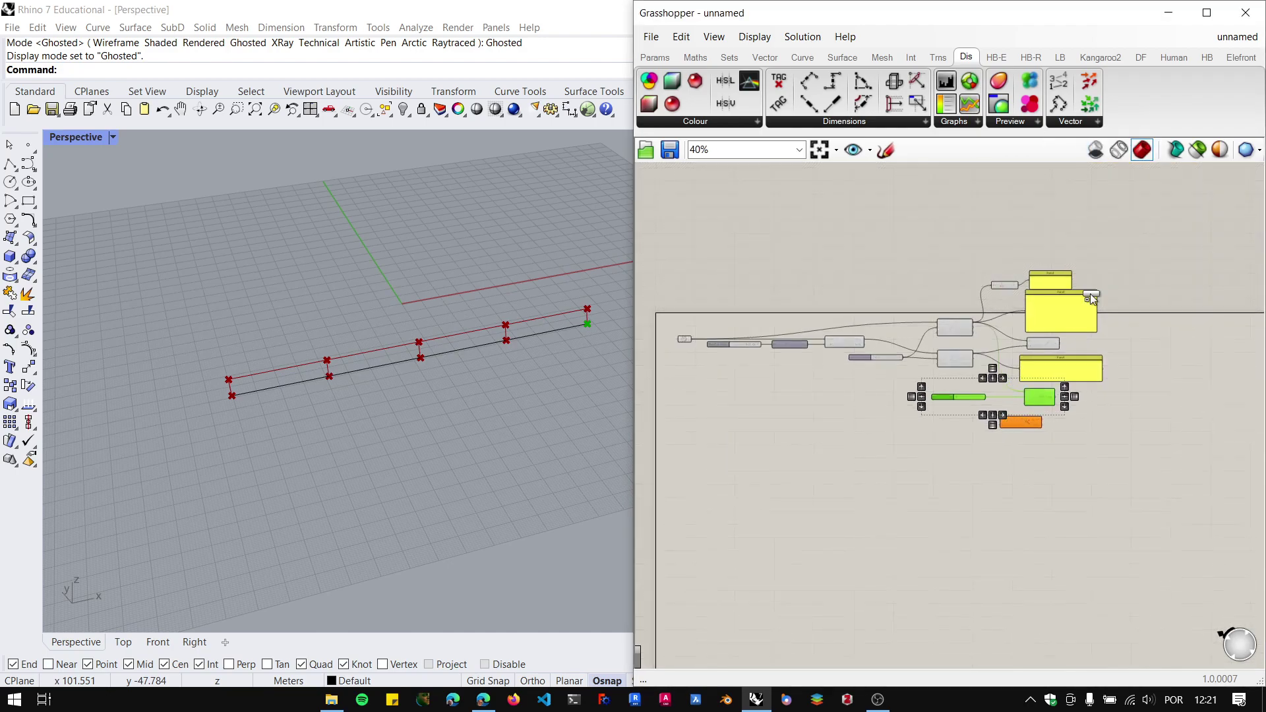
{"action": "scroll", "coordinate": [1090, 245], "scroll_direction": "up", "scroll_amount": 5}
{"action": "left_click", "coordinate": [1090, 254]}
{"action": "right_click_drag", "start_coordinate": [1074, 323], "coordinate": [1134, 266]}
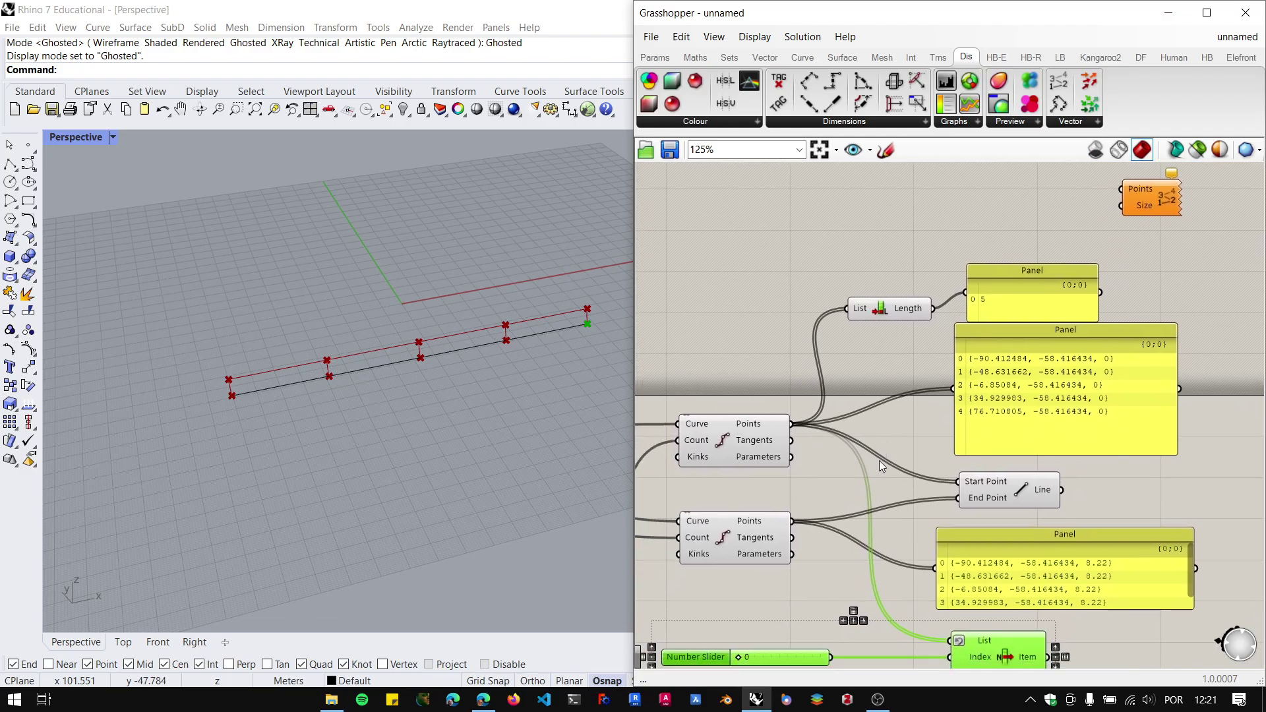
Connect the original line's division points to Point List's Points input and move the length and point panels aside.
{"action": "left_click_drag", "start_coordinate": [959, 273], "coordinate": [1122, 189]}
{"action": "scroll", "coordinate": [238, 392], "scroll_direction": "up", "scroll_amount": 6}
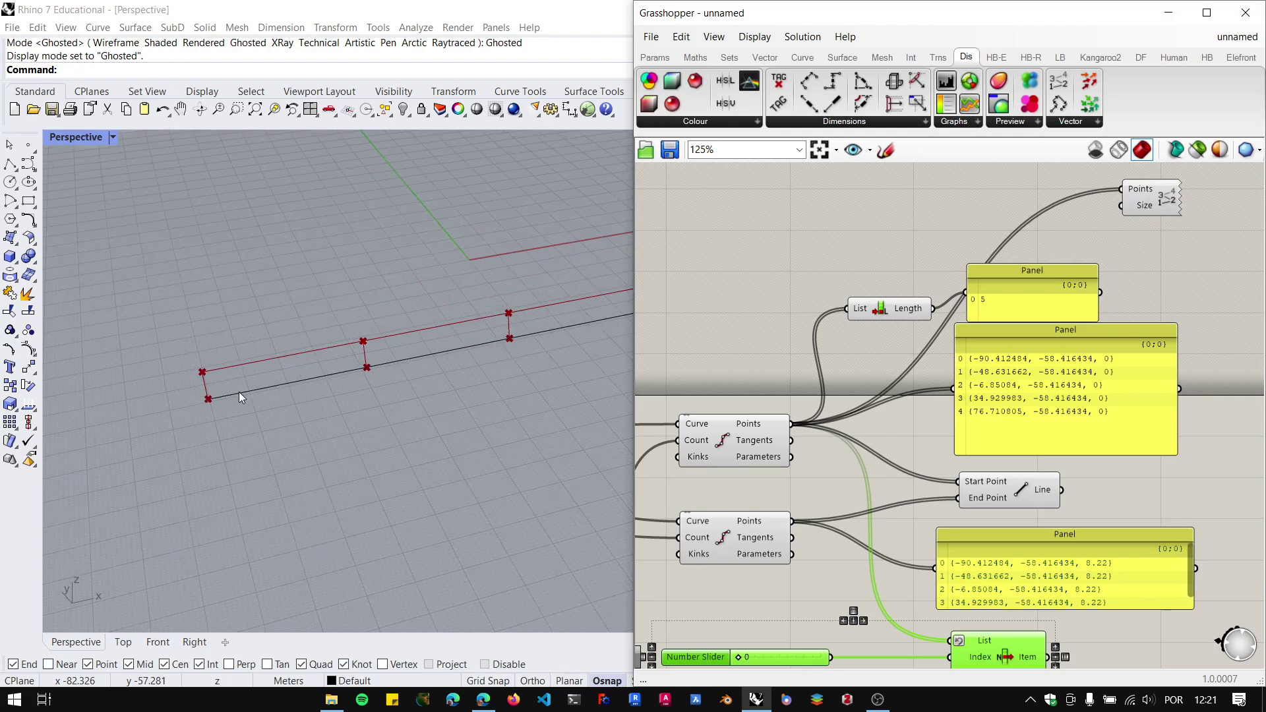
{"action": "scroll", "coordinate": [262, 357], "scroll_direction": "down", "scroll_amount": 5}
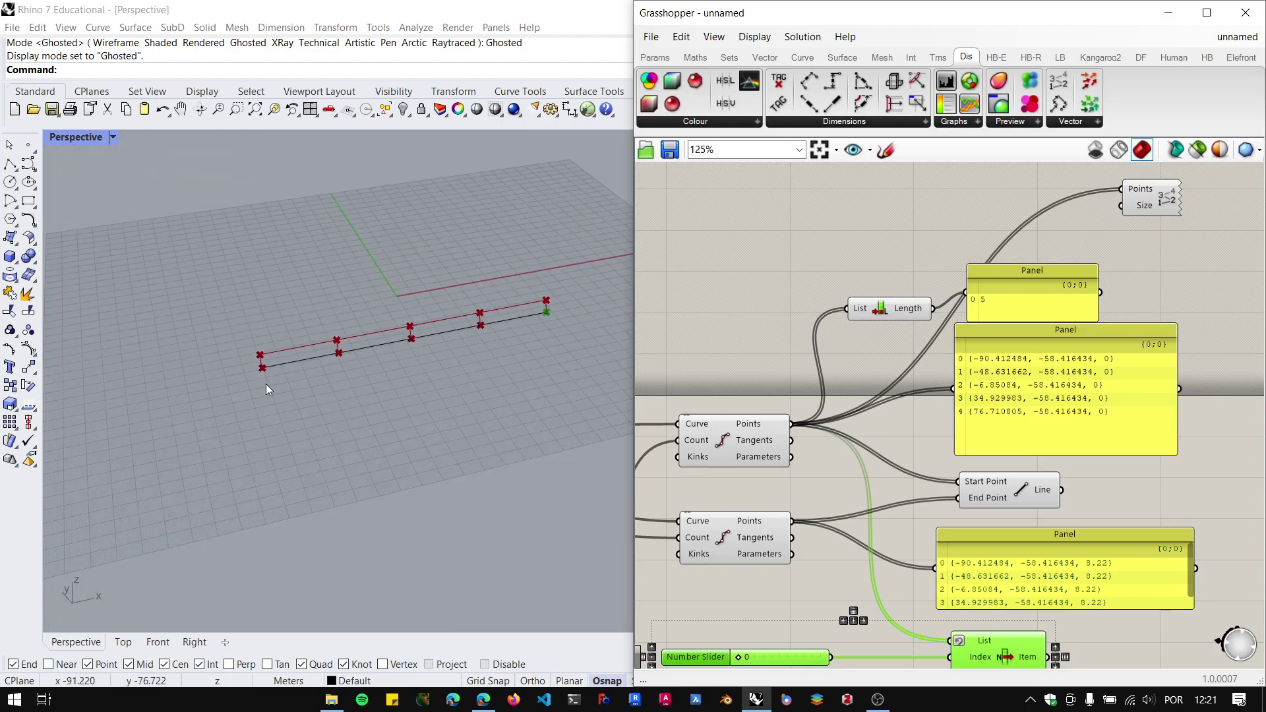
{"action": "right_click_drag", "start_coordinate": [267, 384], "coordinate": [584, 313]}
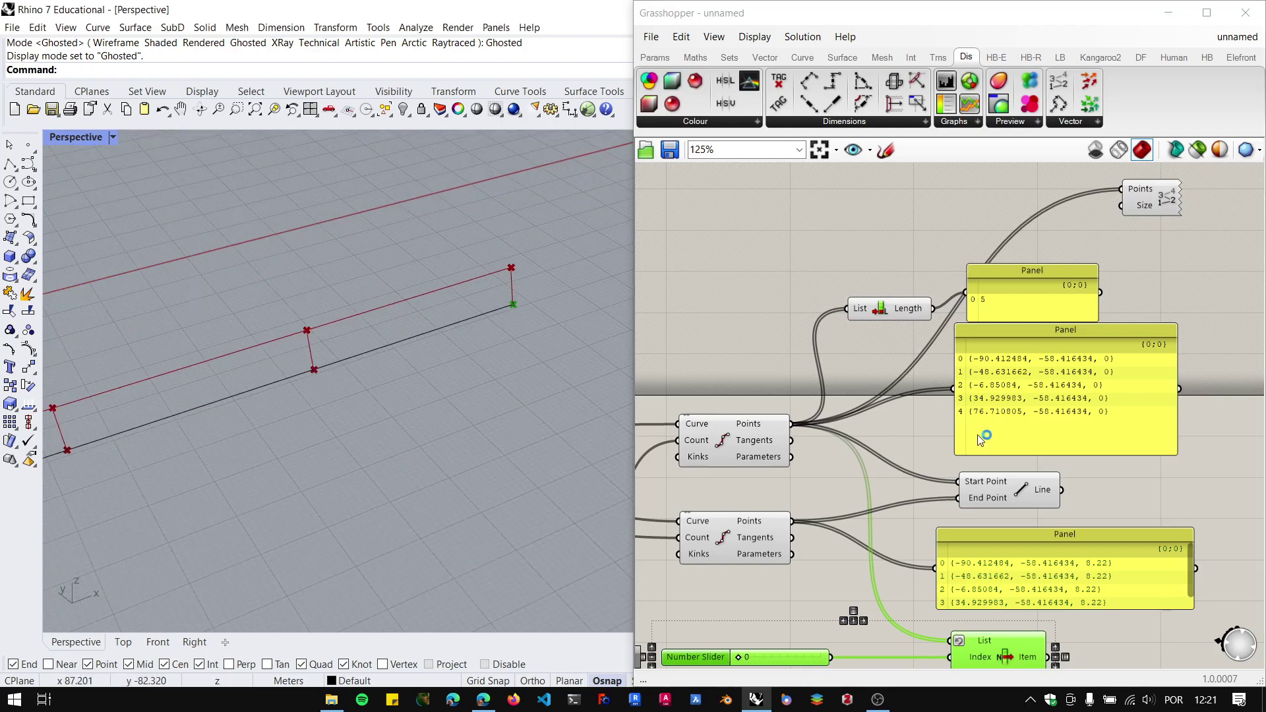
{"action": "left_click_drag", "start_coordinate": [1052, 272], "coordinate": [1239, 278]}
{"action": "left_click_drag", "start_coordinate": [1058, 341], "coordinate": [1167, 367]}
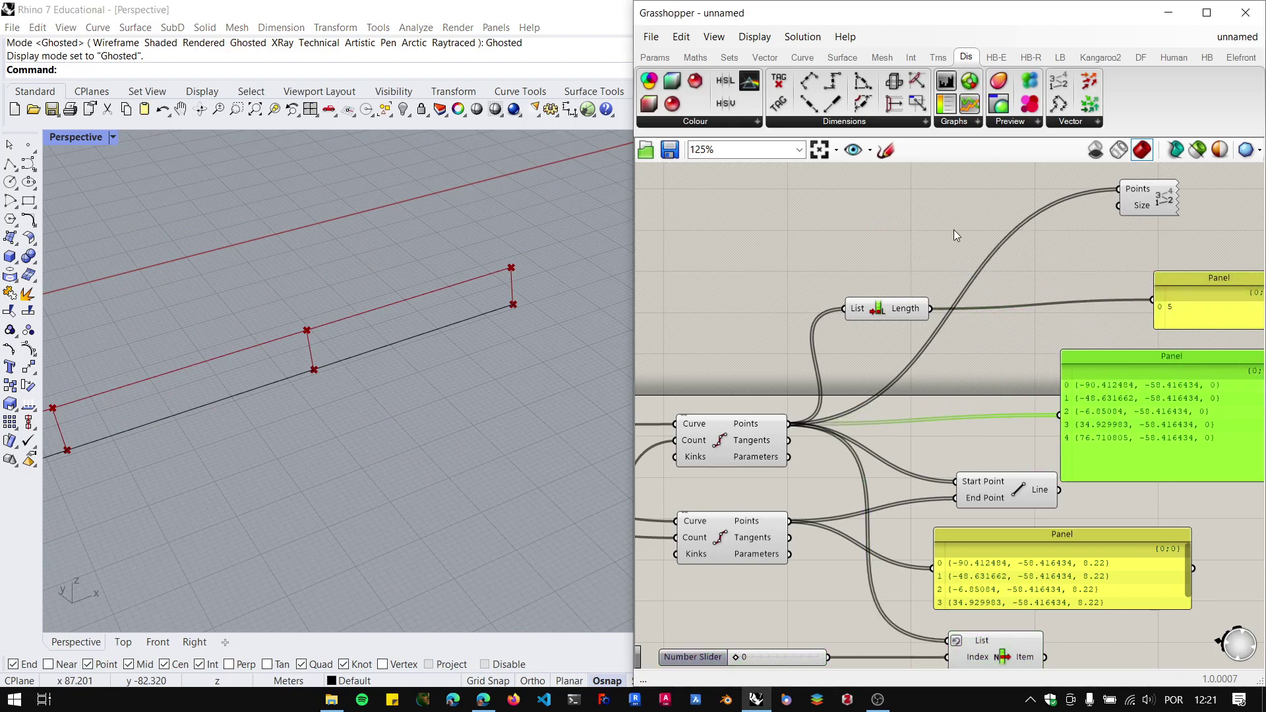
Create a Number Slider with the value 1.00 and connect it to the Point List's Size input.
{"action": "double_click", "coordinate": [920, 234]}
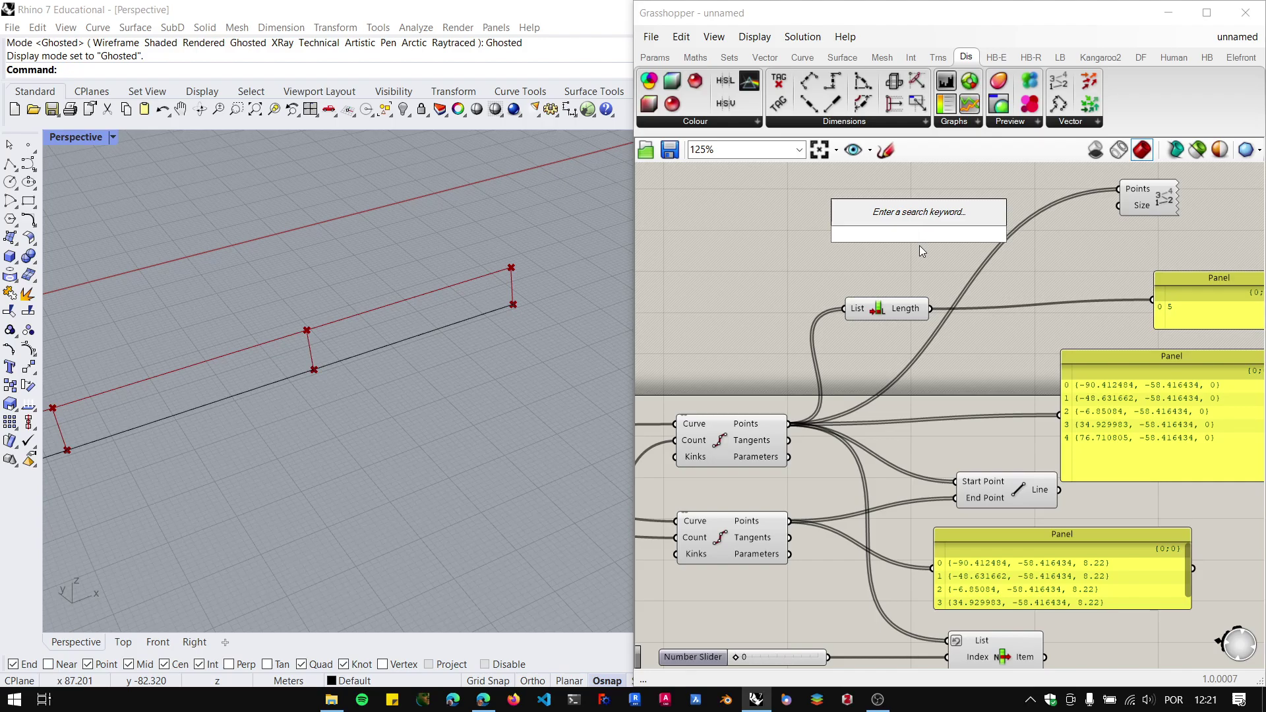
{"action": "type", "text": "1.00"}
{"action": "key", "text": "Return"}
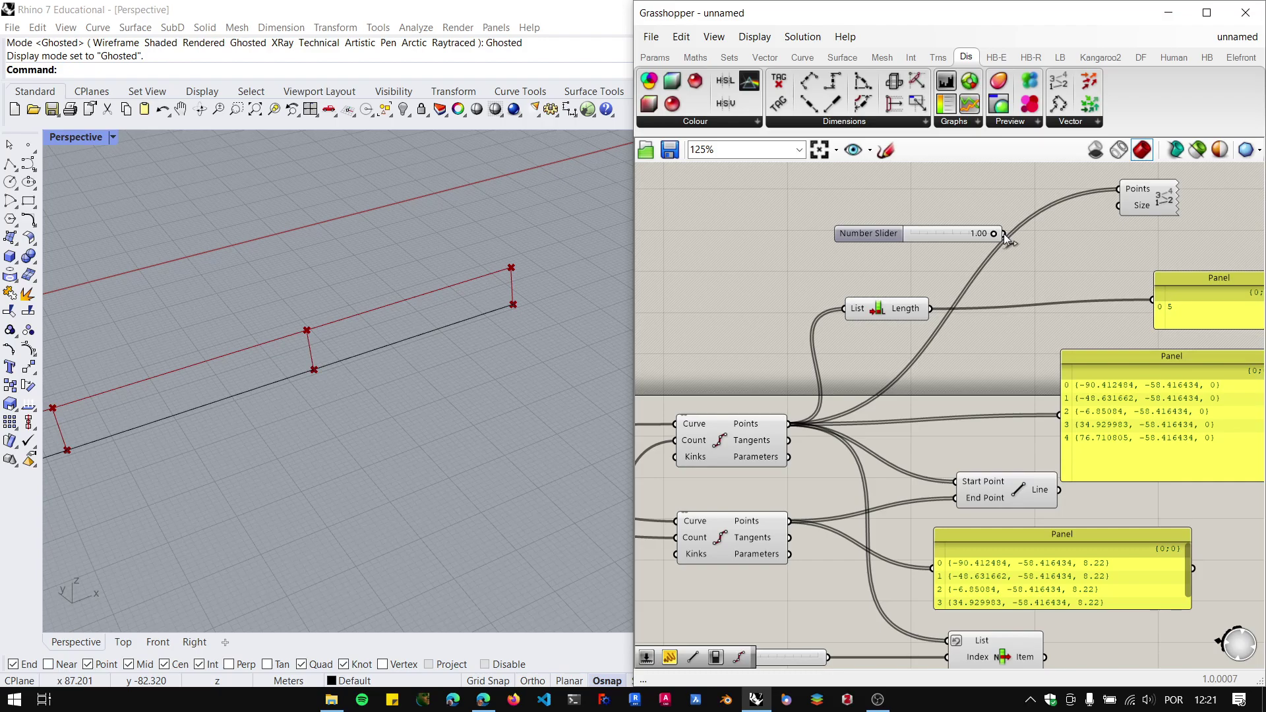
{"action": "left_click_drag", "start_coordinate": [1003, 233], "coordinate": [1119, 206]}
Set the numeric range of the Point List's size slider to 10.
{"action": "scroll", "coordinate": [449, 385], "scroll_direction": "down", "scroll_amount": 4}
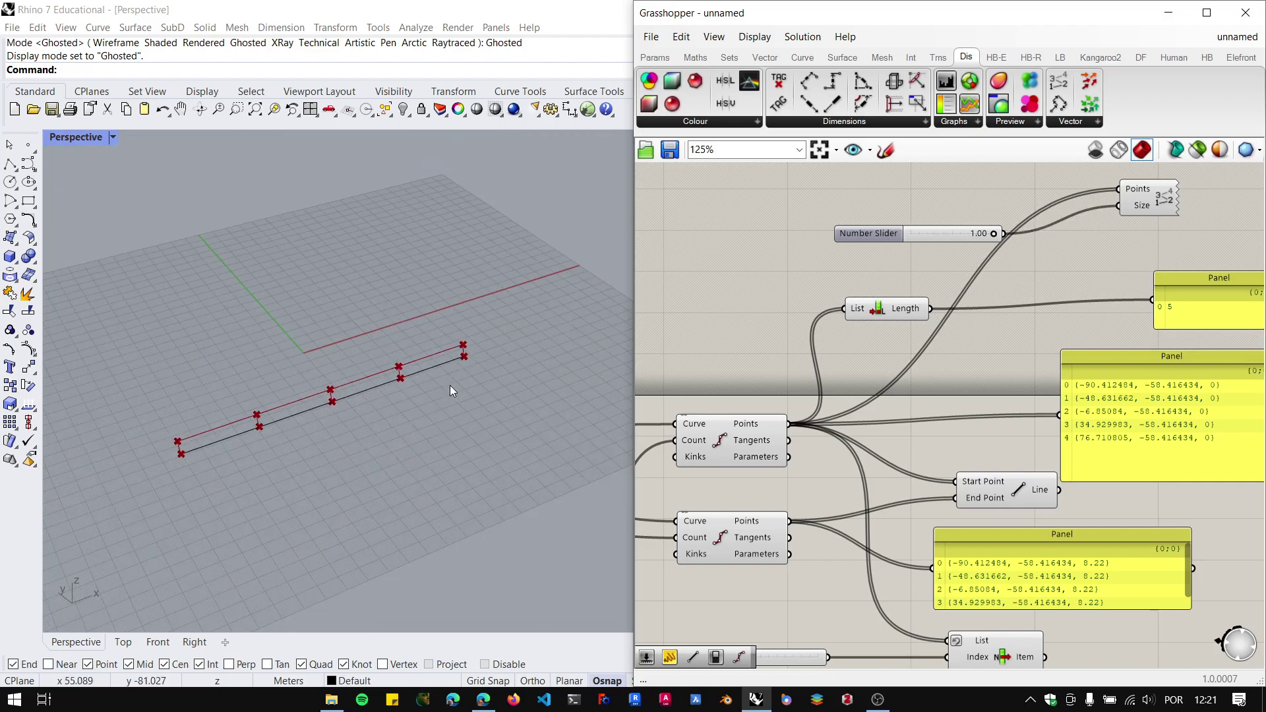
{"action": "scroll", "coordinate": [450, 385], "scroll_direction": "down", "scroll_amount": 2}
{"action": "scroll", "coordinate": [883, 272], "scroll_direction": "up", "scroll_amount": 1}
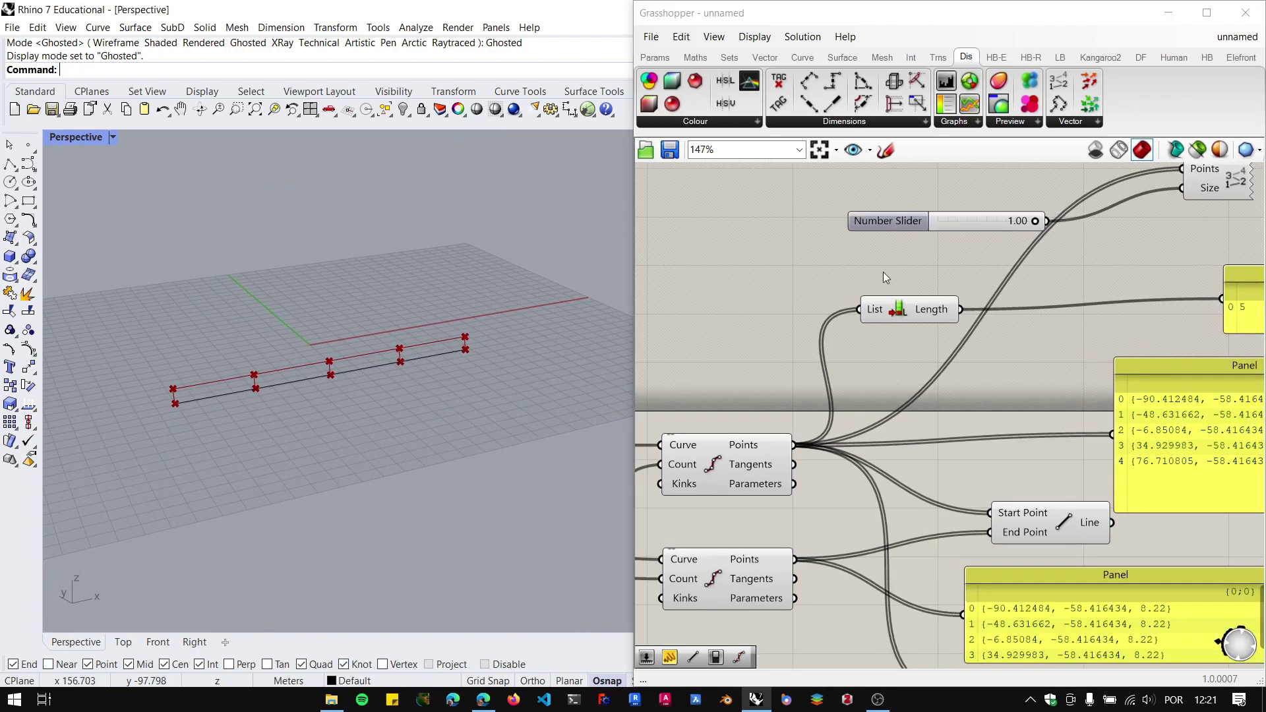
{"action": "double_click", "coordinate": [873, 227]}
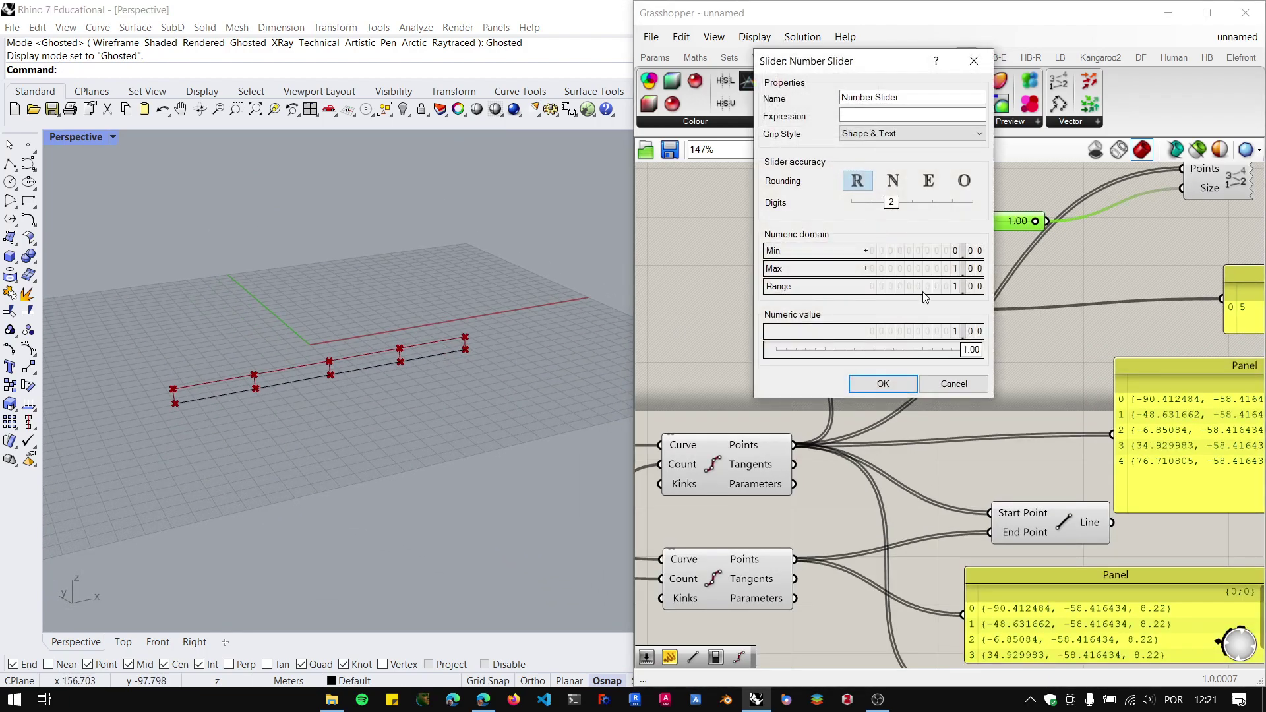
{"action": "left_click", "coordinate": [924, 288]}
{"action": "type", "text": "1."}
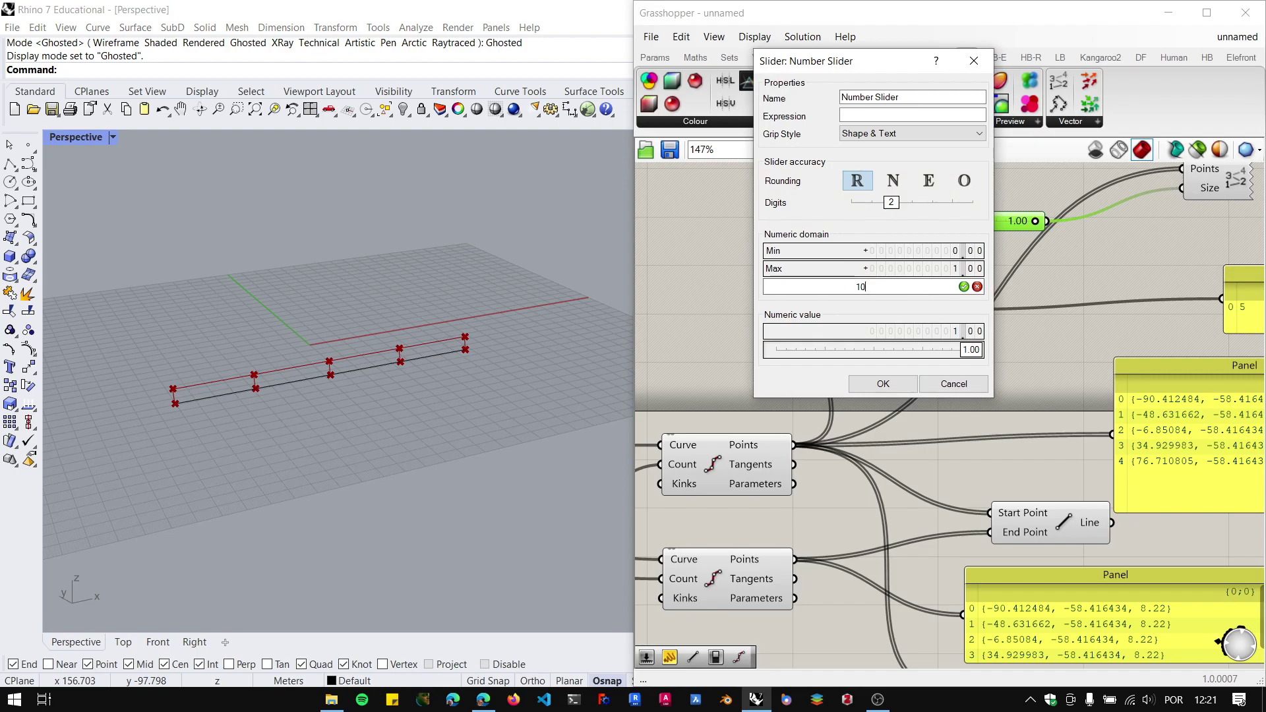
{"action": "type", "text": "0"}
{"action": "key", "text": "Return"}
{"action": "left_click", "coordinate": [888, 380]}
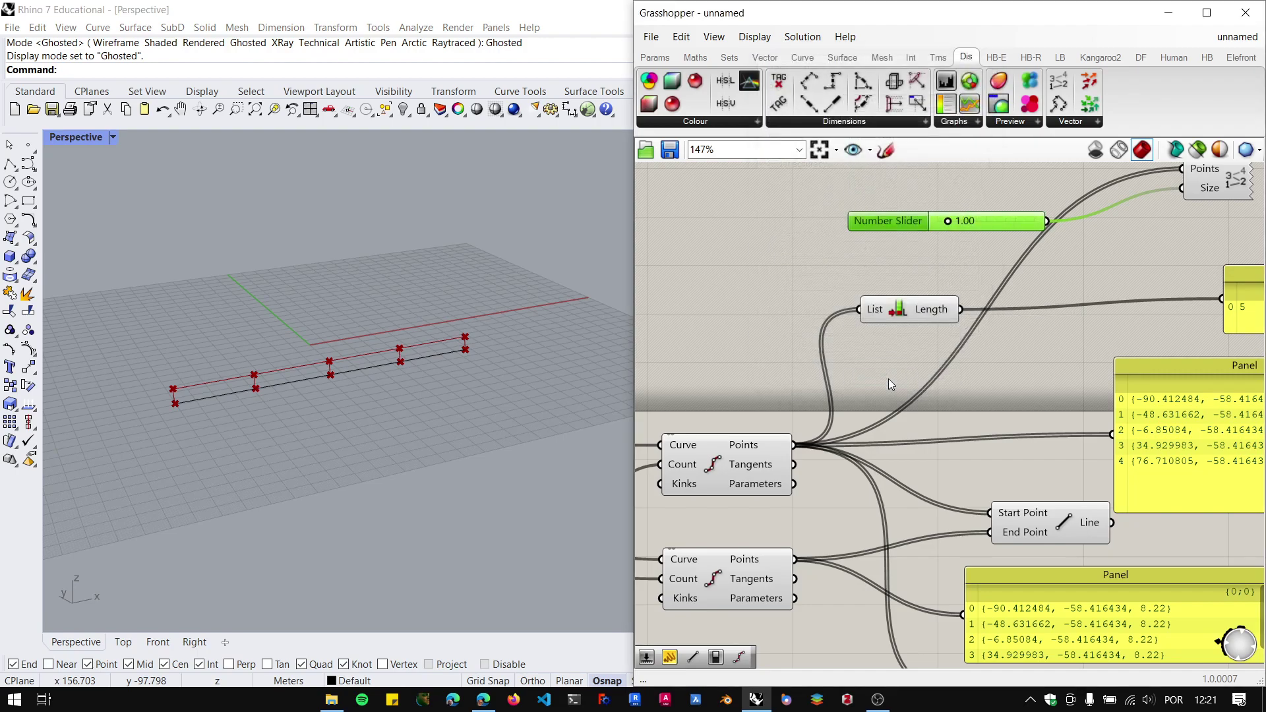
Raise the size slider to about 8.05 and inspect the index labels along the original line in the viewport.
{"action": "scroll", "coordinate": [924, 254], "scroll_direction": "up", "scroll_amount": 1}
{"action": "left_click_drag", "start_coordinate": [949, 222], "coordinate": [1031, 222]}
{"action": "scroll", "coordinate": [165, 406], "scroll_direction": "up", "scroll_amount": 3}
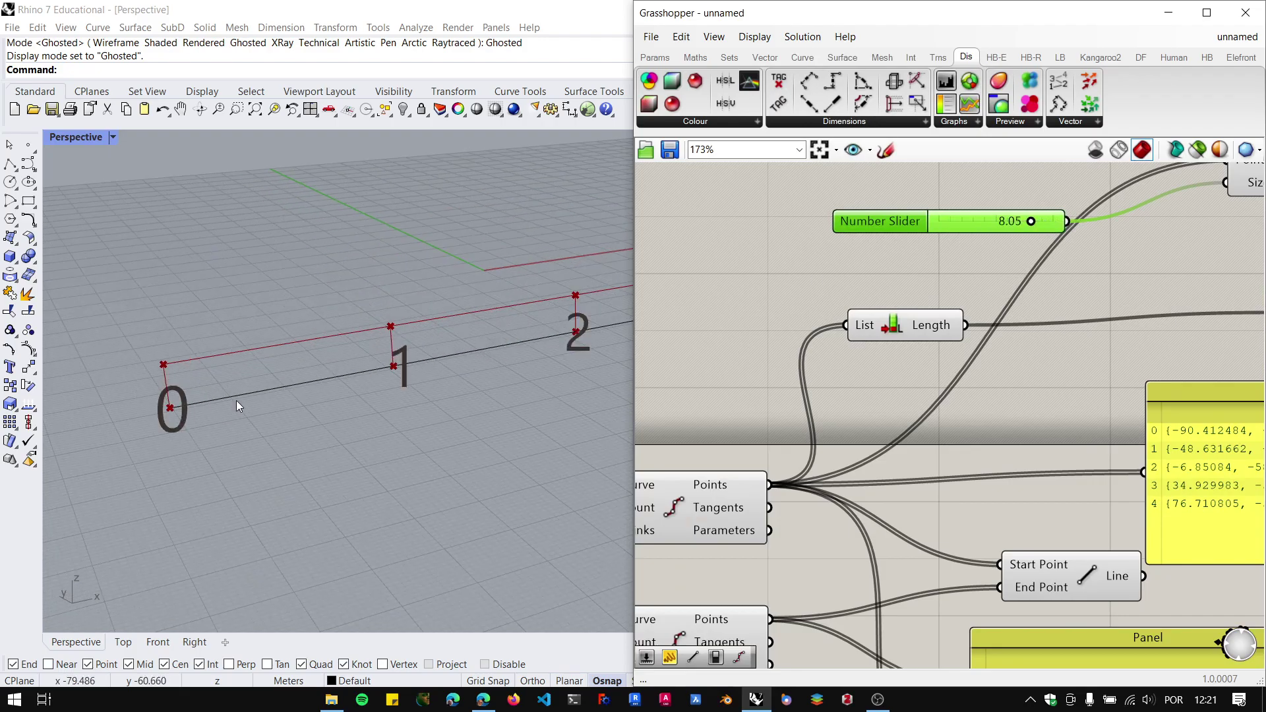
{"action": "scroll", "coordinate": [303, 426], "scroll_direction": "down", "scroll_amount": 3}
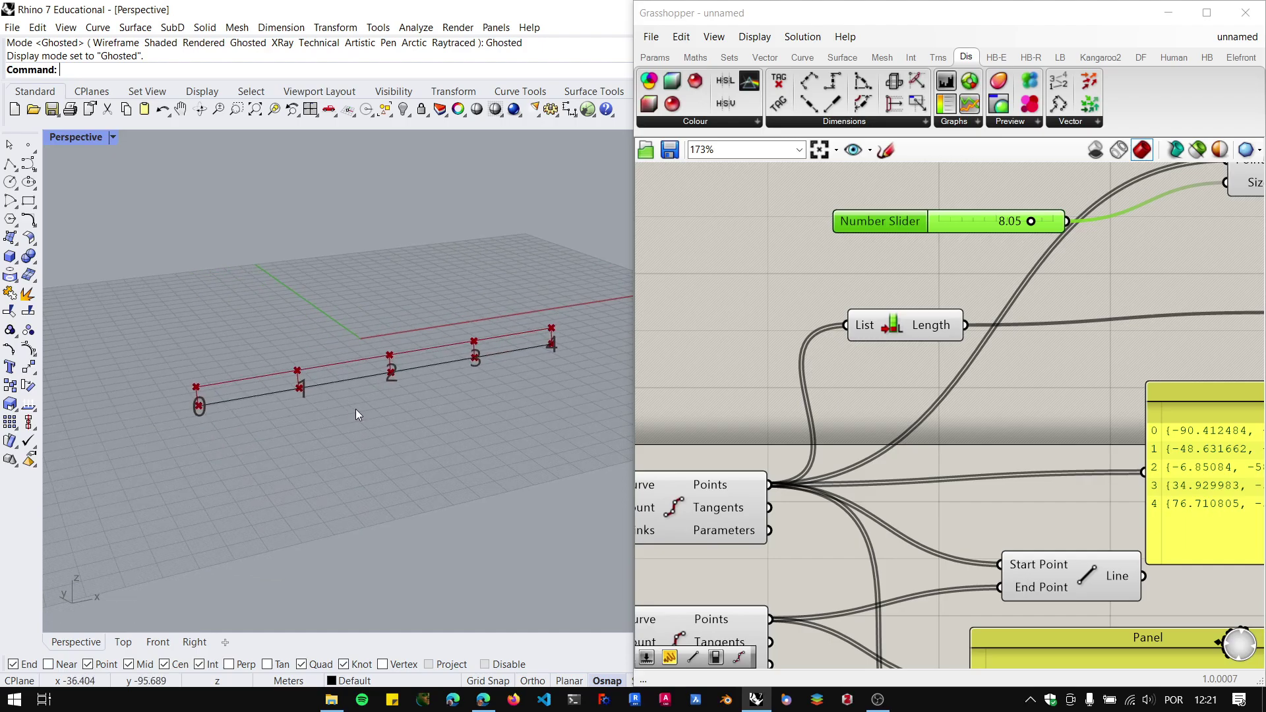
{"action": "scroll", "coordinate": [172, 424], "scroll_direction": "up", "scroll_amount": 2}
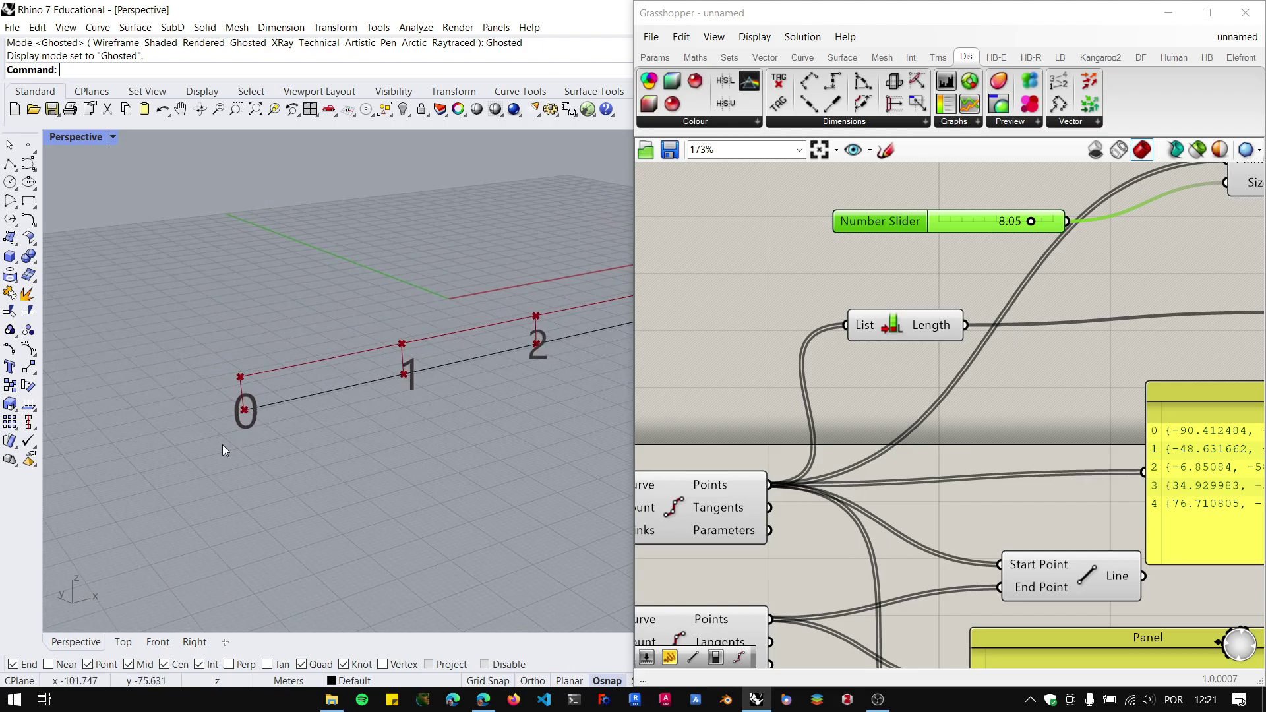
{"action": "scroll", "coordinate": [390, 441], "scroll_direction": "down", "scroll_amount": 3}
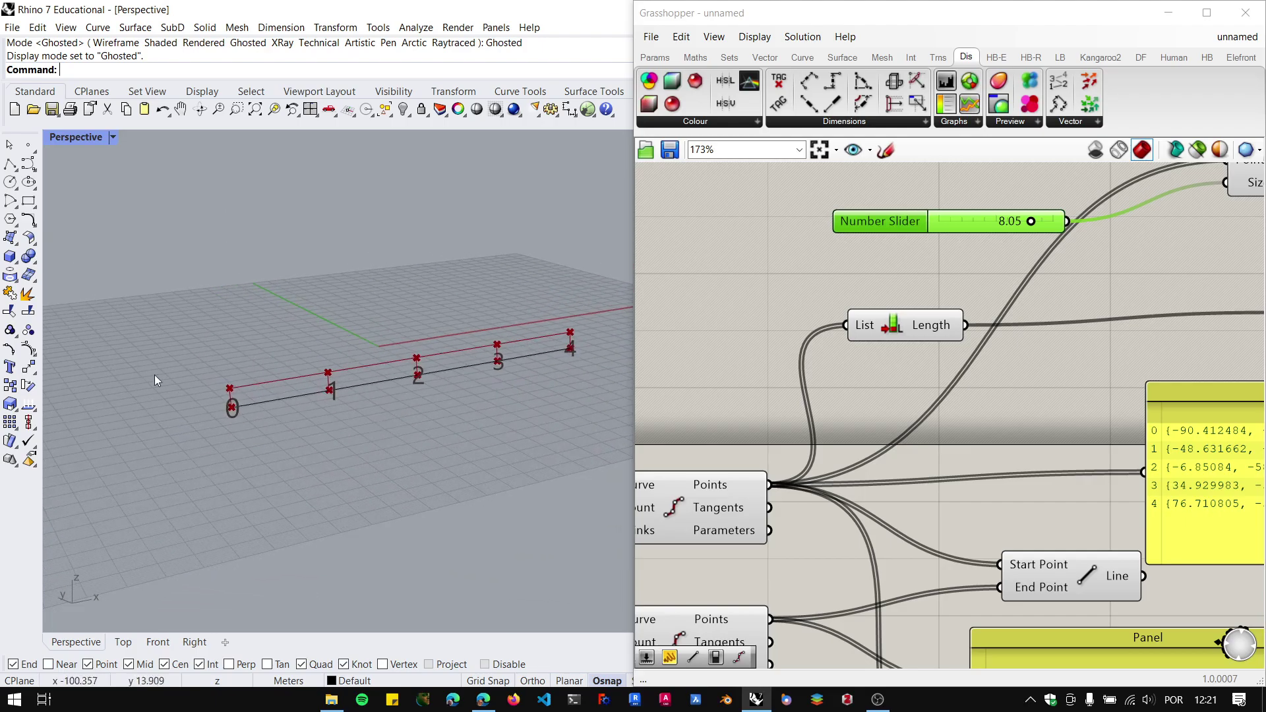
{"action": "right_click_drag", "start_coordinate": [515, 437], "coordinate": [501, 437]}
{"action": "scroll", "coordinate": [501, 437], "scroll_direction": "down", "scroll_amount": 2}
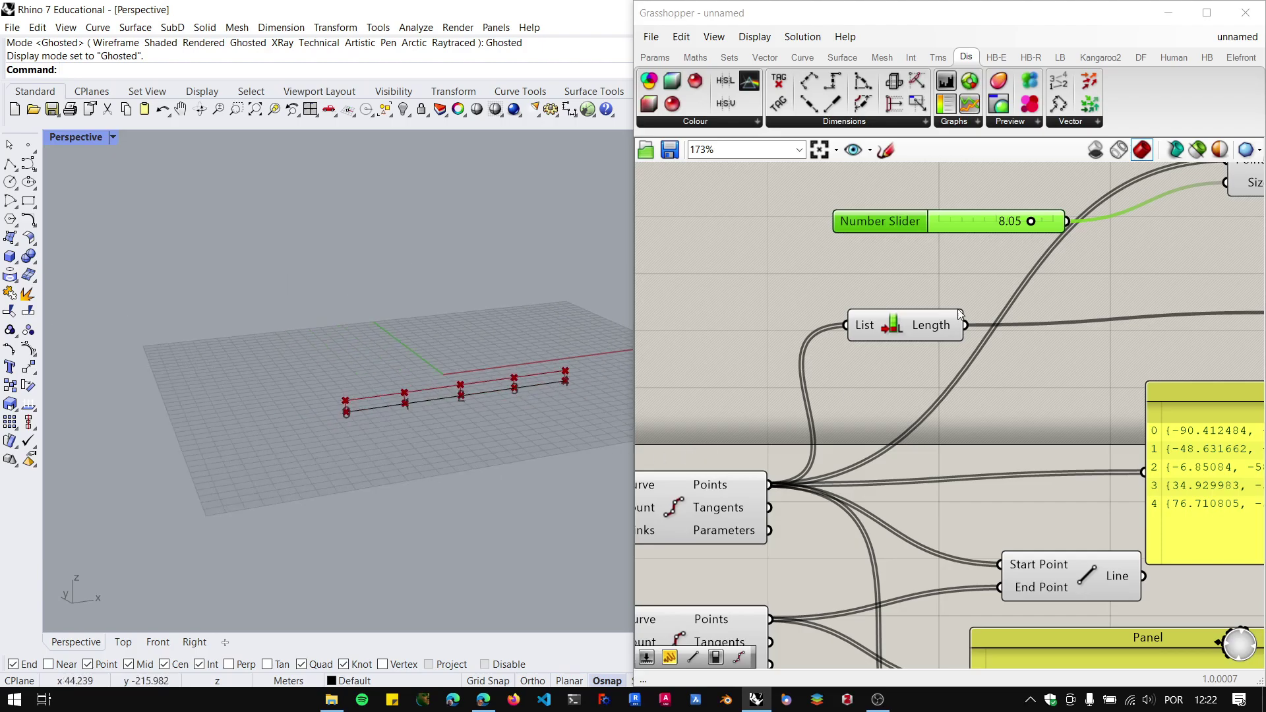
Duplicate the Point List together with its size slider and place the copies just below the originals.
{"action": "right_click_drag", "start_coordinate": [984, 309], "coordinate": [828, 343]}
{"action": "scroll", "coordinate": [1037, 296], "scroll_direction": "down", "scroll_amount": 1}
{"action": "left_click", "coordinate": [1033, 271]}
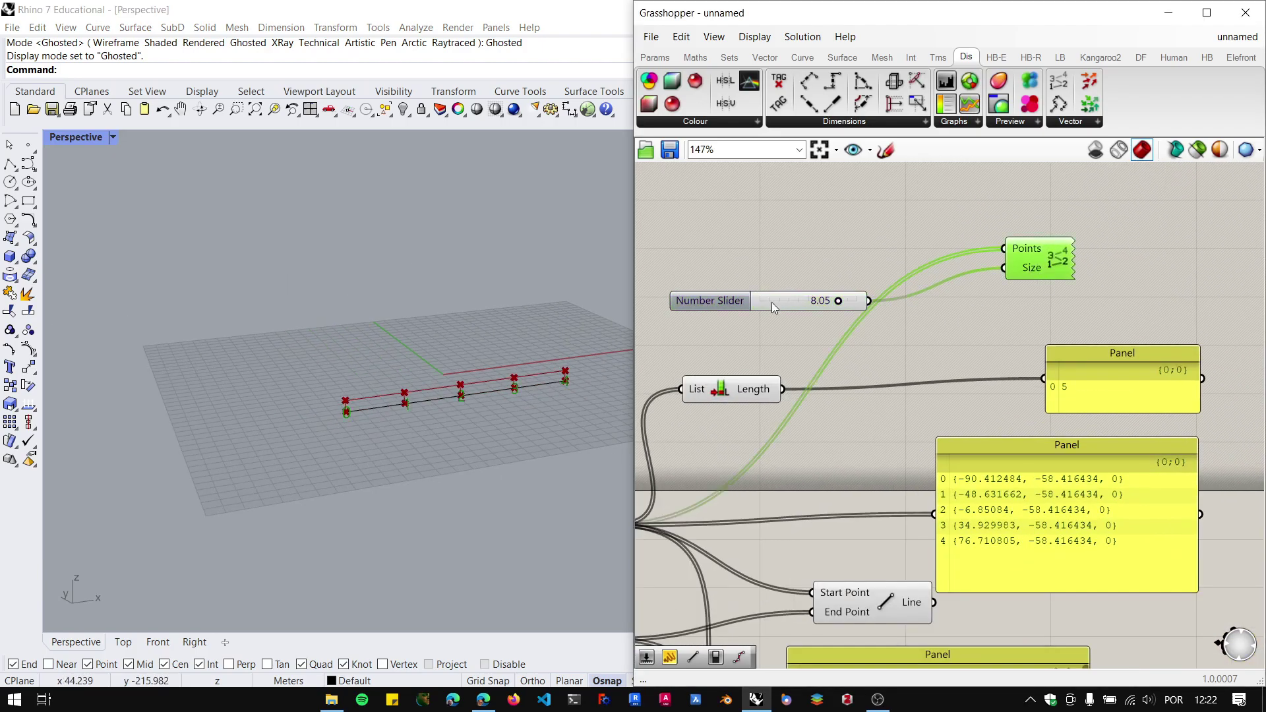
{"action": "left_click", "coordinate": [745, 299], "text": "shift"}
{"action": "key", "text": "ctrl+c"}
{"action": "key", "text": "ctrl+v"}
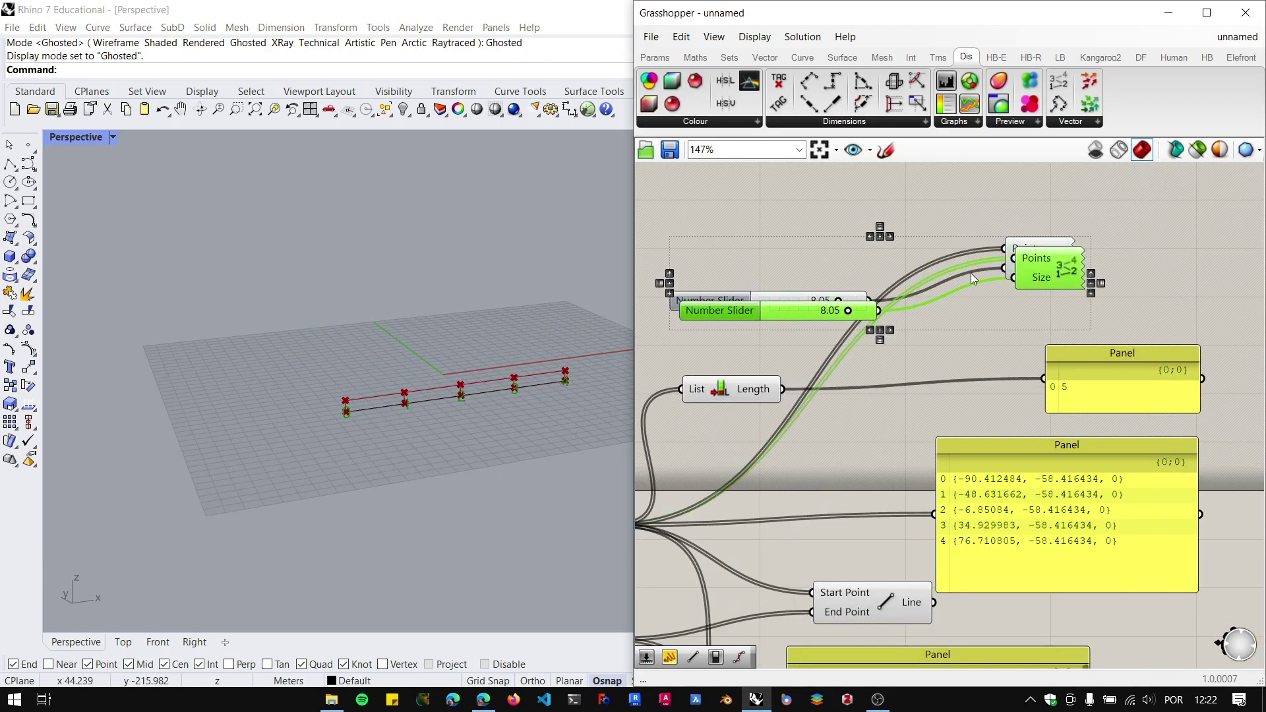
{"action": "left_click_drag", "start_coordinate": [1074, 272], "coordinate": [1147, 318]}
{"action": "scroll", "coordinate": [874, 435], "scroll_direction": "down", "scroll_amount": 2}
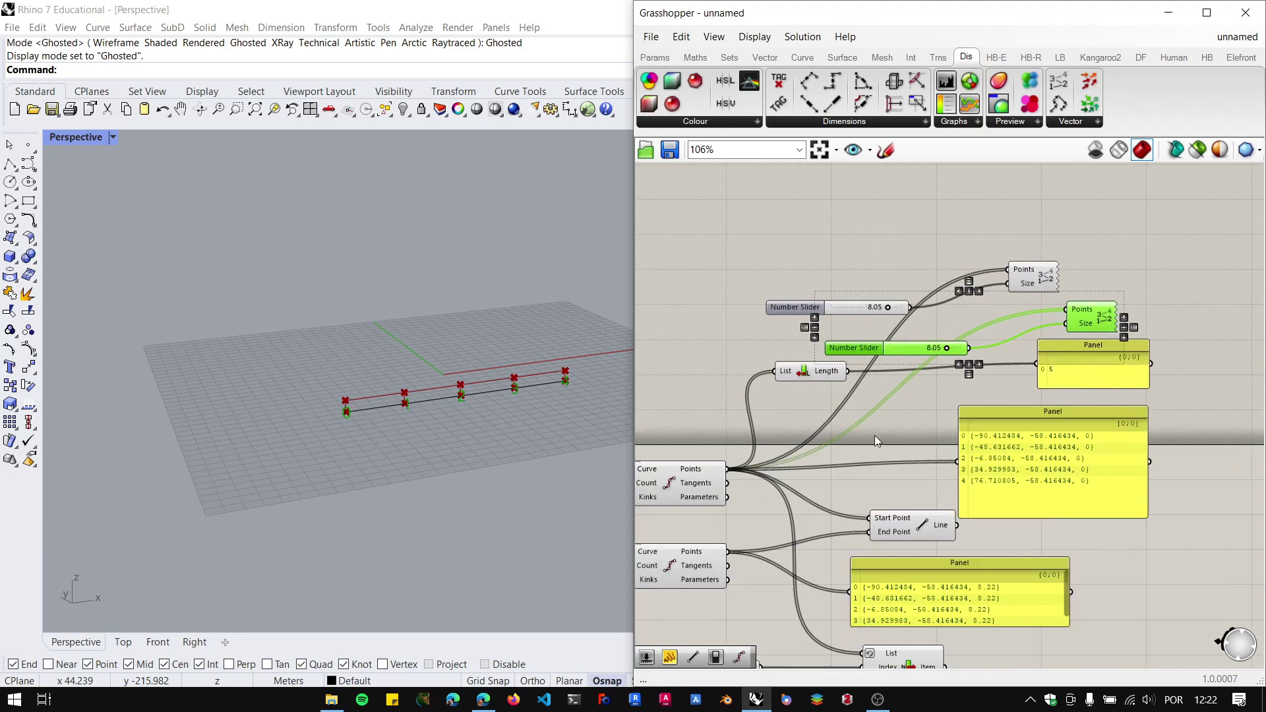
Connect the copied line's division points to the duplicate Point List and inspect the index labels on both lines.
{"action": "left_click_drag", "start_coordinate": [727, 517], "coordinate": [1066, 275]}
{"action": "scroll", "coordinate": [403, 455], "scroll_direction": "up", "scroll_amount": 3}
{"action": "scroll", "coordinate": [403, 419], "scroll_direction": "down", "scroll_amount": 4}
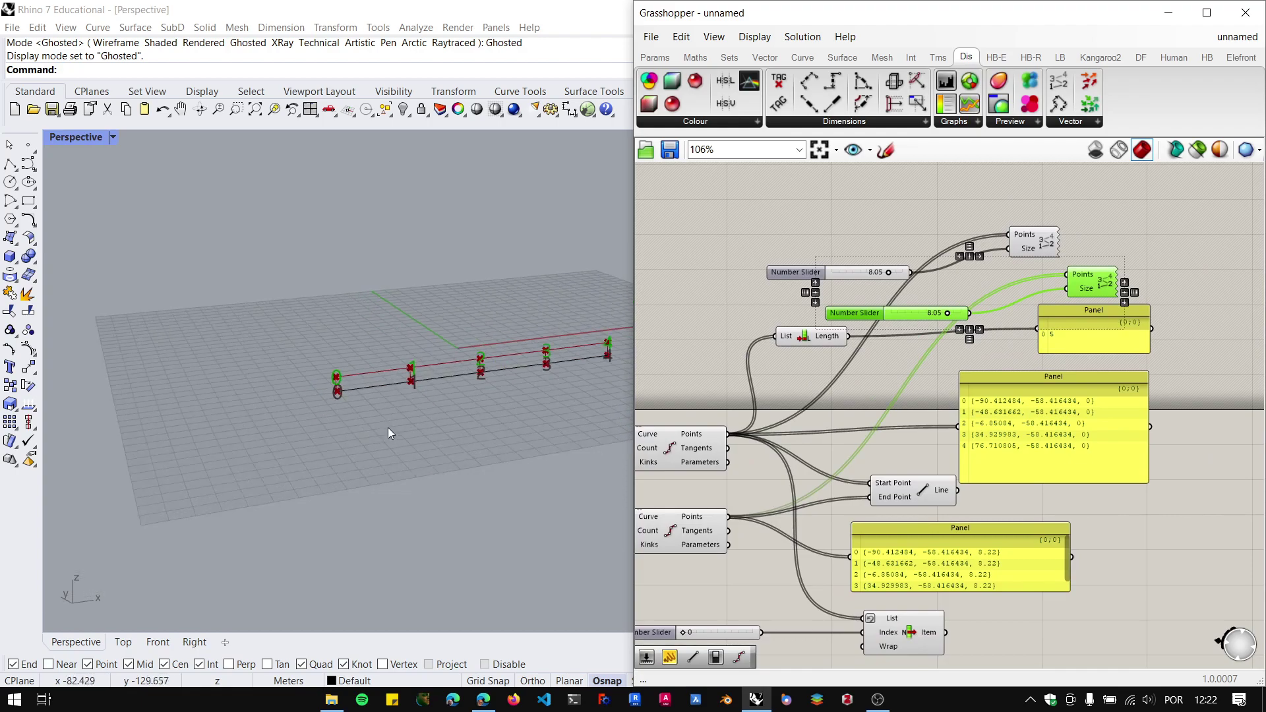
{"action": "right_click_drag", "start_coordinate": [428, 403], "coordinate": [466, 401]}
{"action": "scroll", "coordinate": [461, 390], "scroll_direction": "up", "scroll_amount": 4}
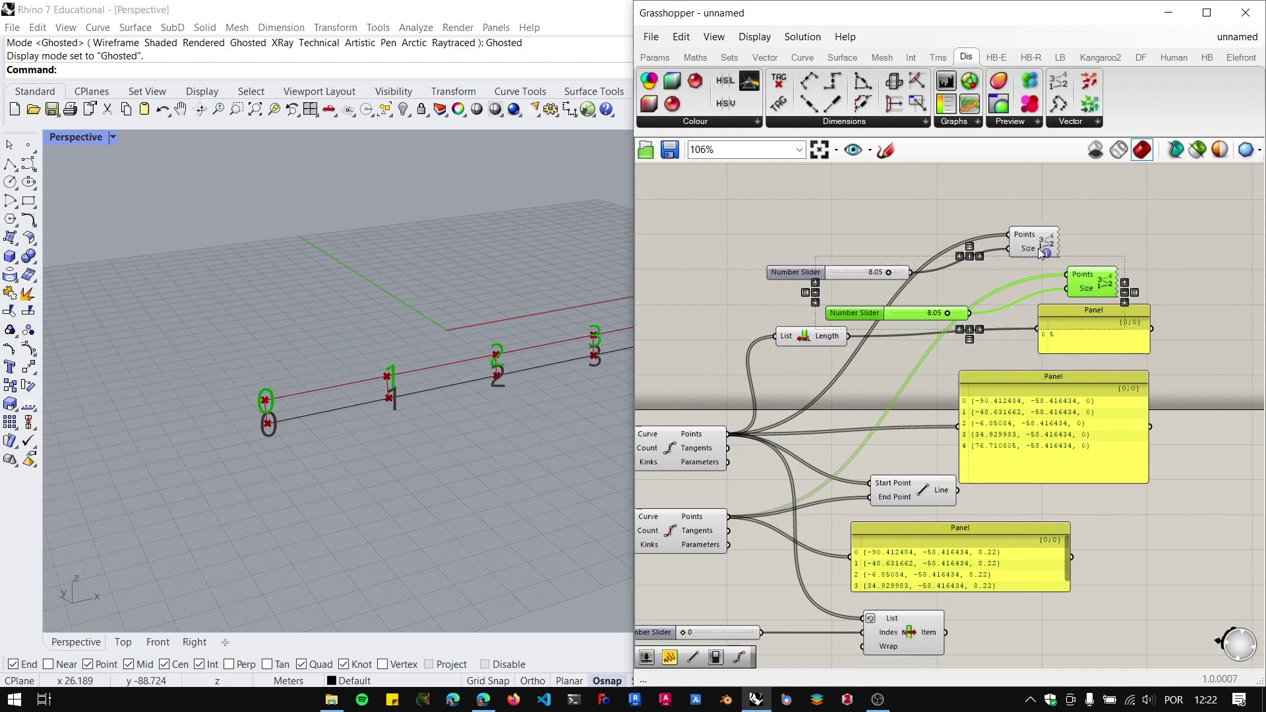
Locate where the original Point List component is found in the component palette.
{"action": "key", "text": "alt+Tab"}
{"action": "key", "text": "alt+Tab"}
{"action": "left_click", "coordinate": [1049, 248], "text": "ctrl+alt"}
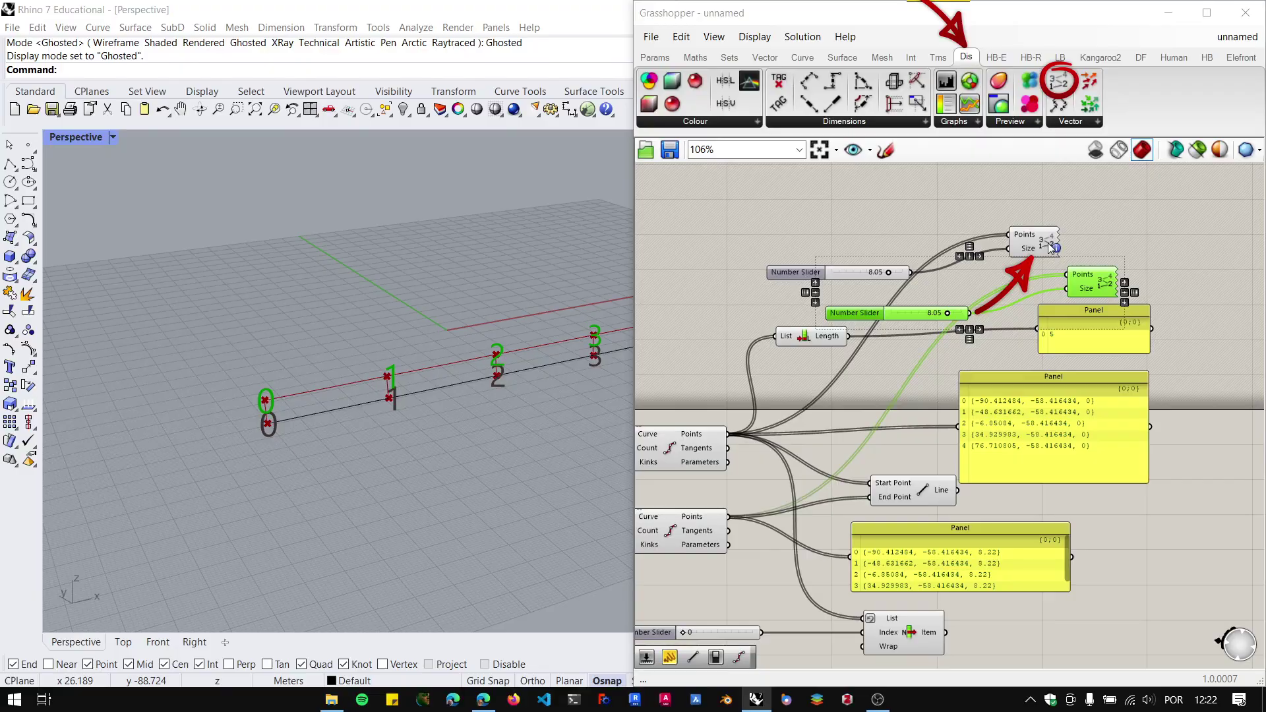
{"action": "key", "text": "Escape"}
{"action": "scroll", "coordinate": [922, 334], "scroll_direction": "up", "scroll_amount": 2}
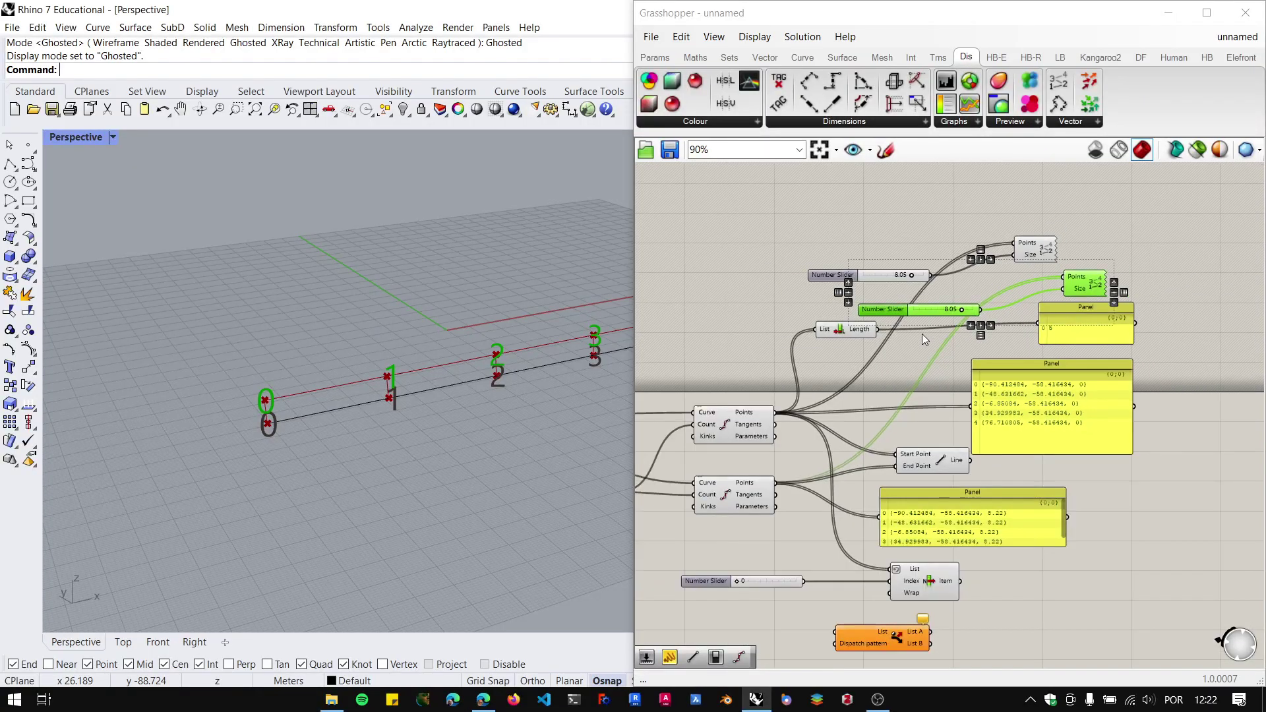
{"action": "scroll", "coordinate": [856, 302], "scroll_direction": "up", "scroll_amount": 1}
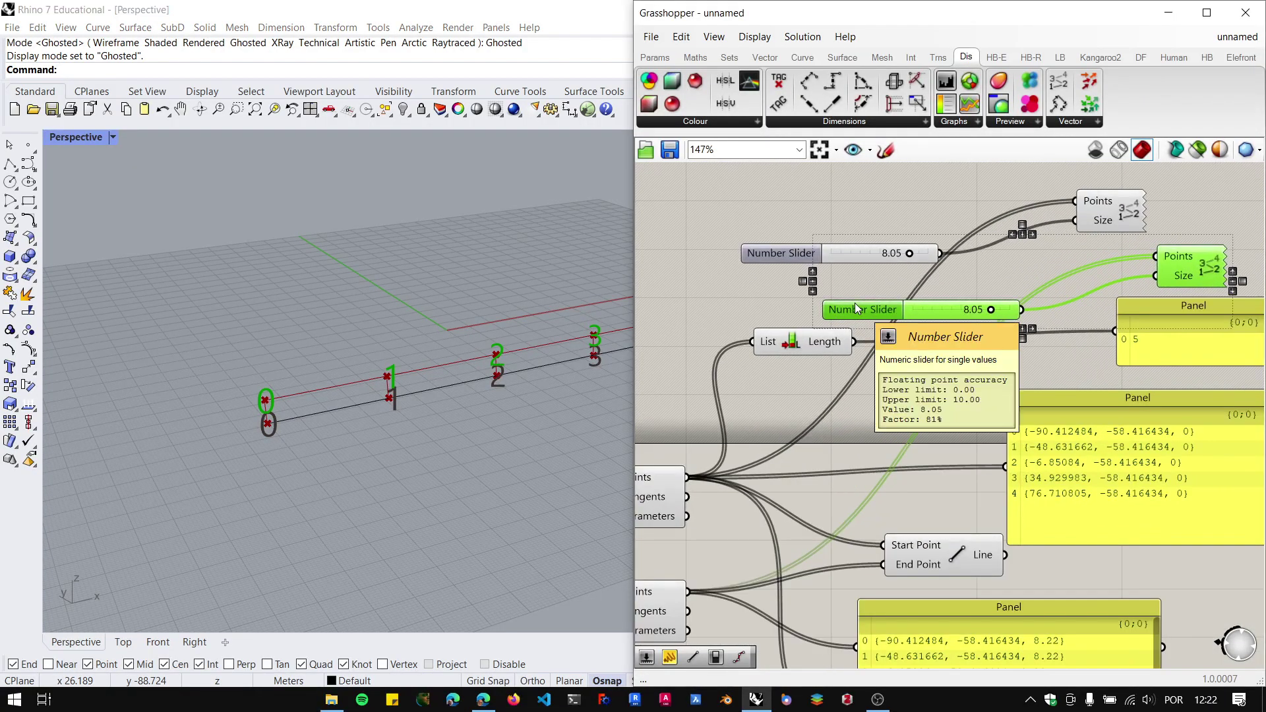
{"action": "key", "text": "Delete"}
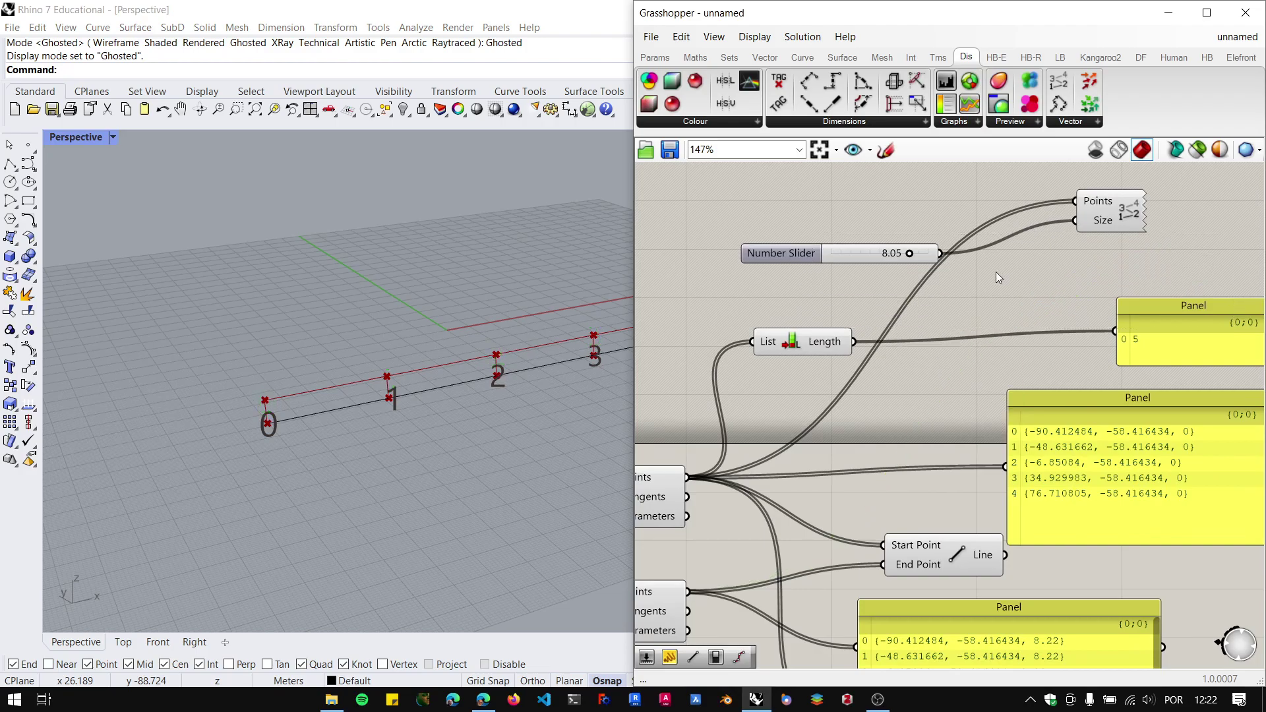
{"action": "key", "text": "ctrl+z"}
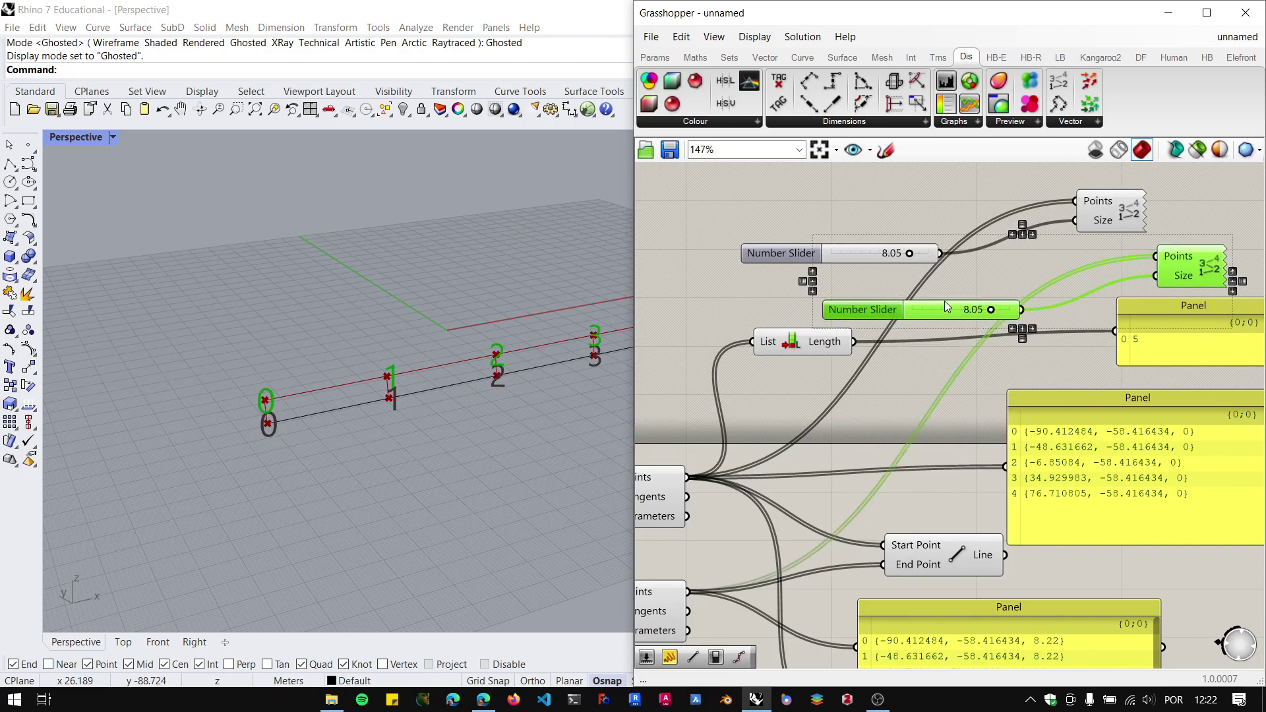
Delete the duplicate size slider and connect the original slider to the second Point List's Size input.
{"action": "left_click_drag", "start_coordinate": [846, 312], "coordinate": [803, 293]}
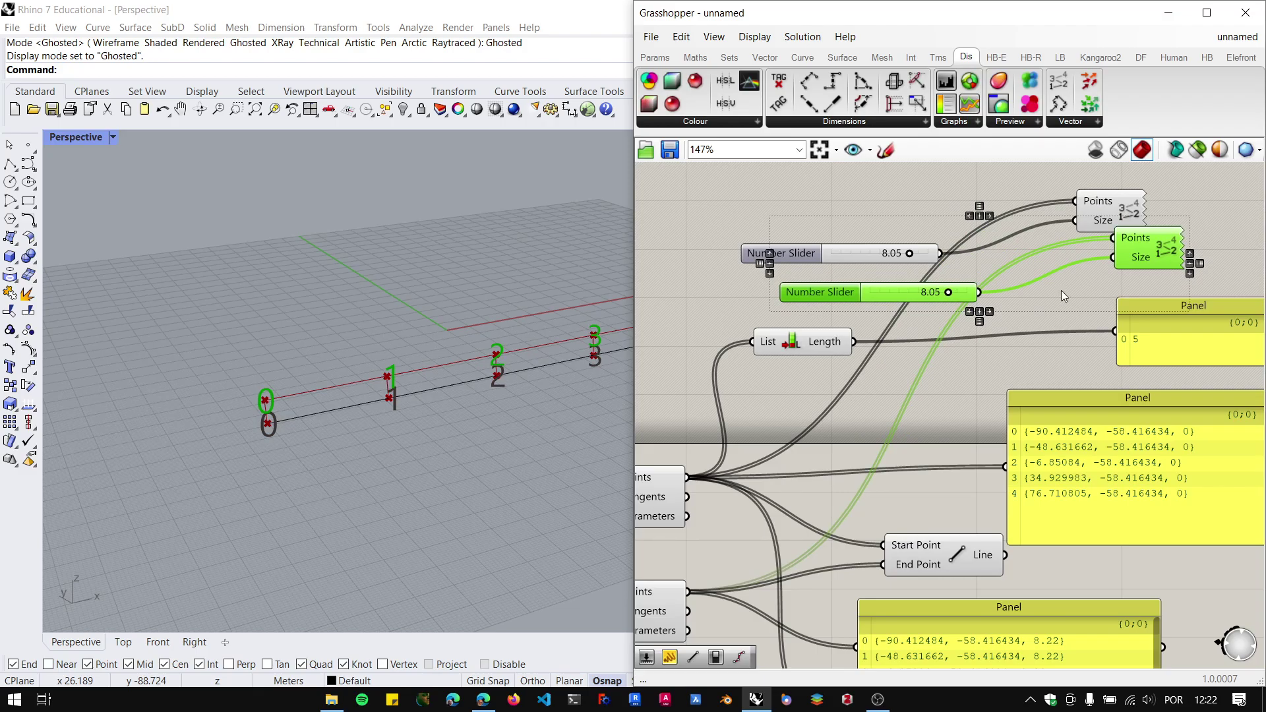
{"action": "left_click", "coordinate": [1105, 312]}
{"action": "left_click", "coordinate": [805, 292]}
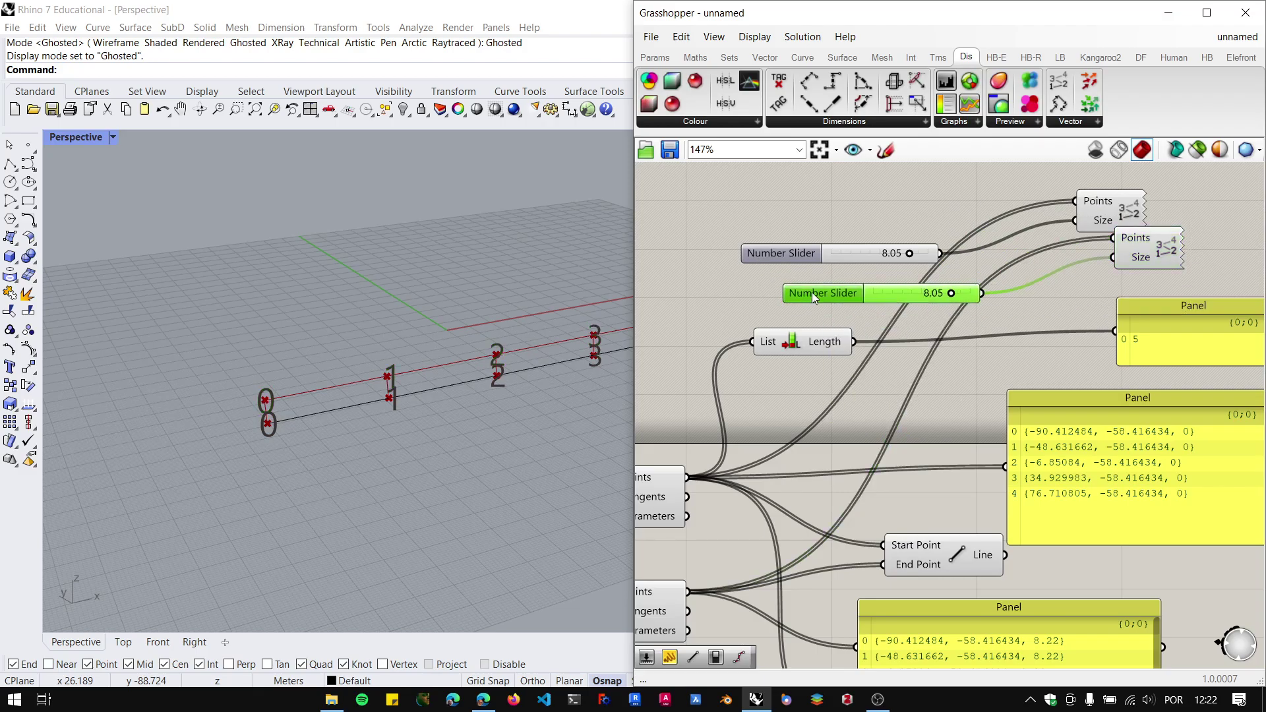
{"action": "key", "text": "Delete"}
{"action": "left_click_drag", "start_coordinate": [940, 252], "coordinate": [1113, 258]}
{"action": "left_click_drag", "start_coordinate": [824, 254], "coordinate": [809, 241]}
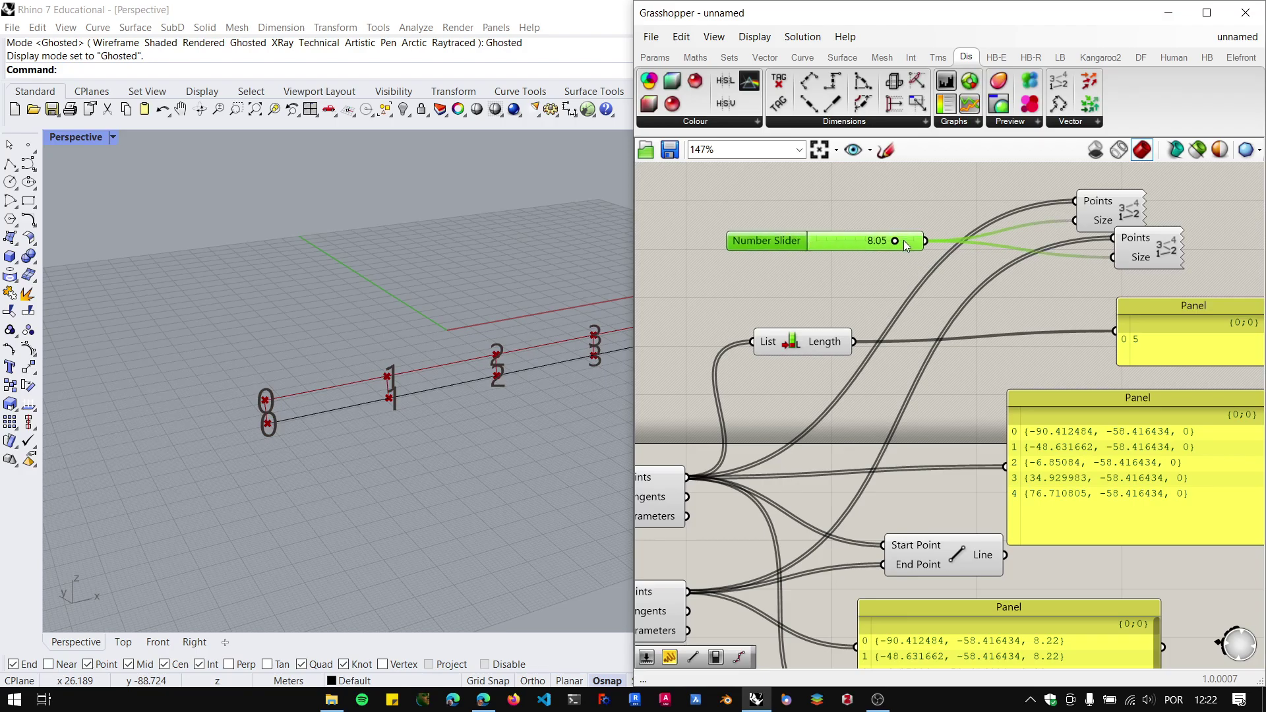
Lower the shared size slider to 5.94 and inspect the index labels on both lines in the viewport.
{"action": "left_click_drag", "start_coordinate": [897, 242], "coordinate": [869, 242]}
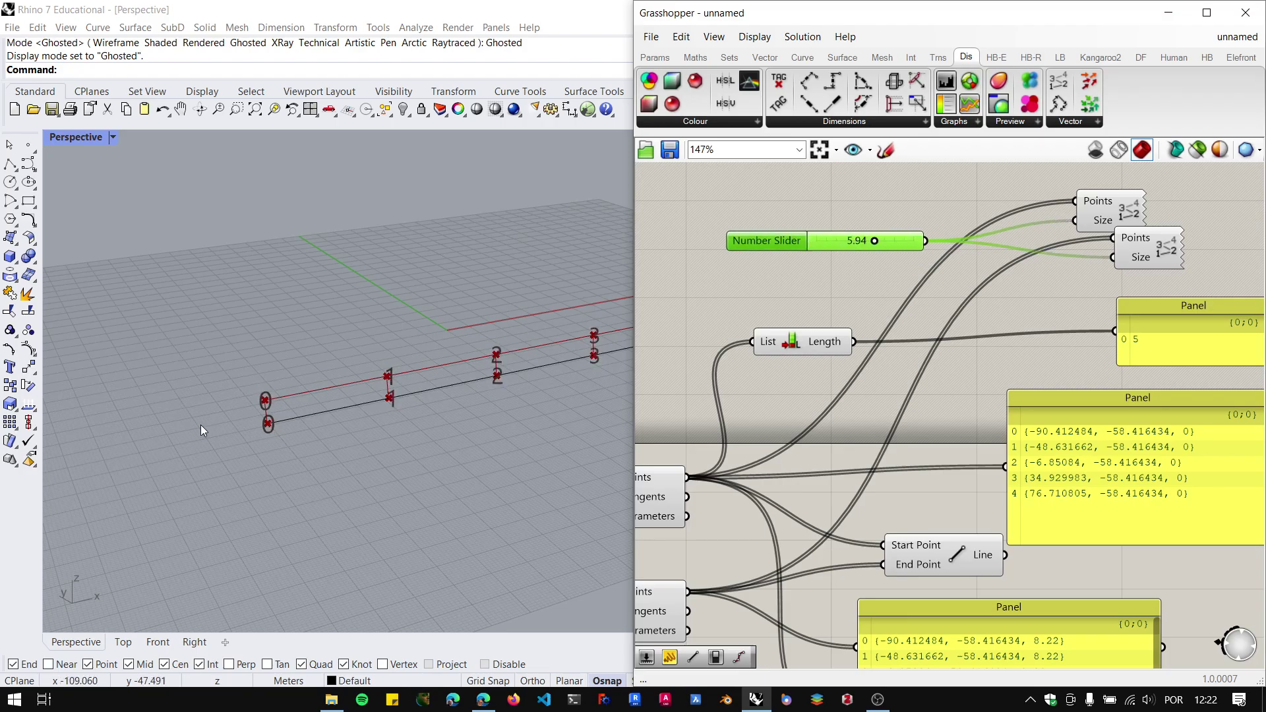
{"action": "scroll", "coordinate": [202, 428], "scroll_direction": "up", "scroll_amount": 2}
{"action": "scroll", "coordinate": [232, 407], "scroll_direction": "down", "scroll_amount": 2}
{"action": "right_click_drag", "start_coordinate": [425, 403], "coordinate": [391, 401]}
{"action": "scroll", "coordinate": [432, 391], "scroll_direction": "up", "scroll_amount": 5}
{"action": "scroll", "coordinate": [429, 391], "scroll_direction": "down", "scroll_amount": 5}
{"action": "scroll", "coordinate": [476, 404], "scroll_direction": "down", "scroll_amount": 3}
{"action": "scroll", "coordinate": [468, 395], "scroll_direction": "up", "scroll_amount": 4}
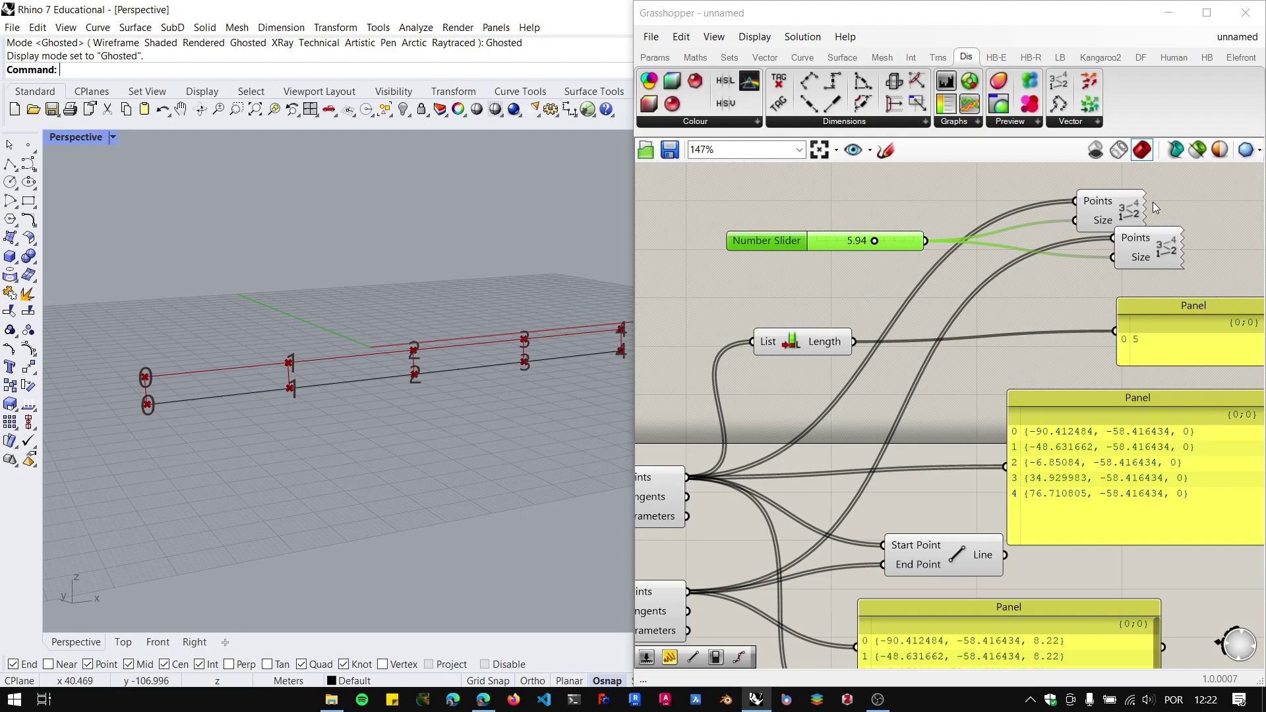
Space the two Point List components apart, align them vertically, and shift the shared size slider up between them.
{"action": "left_click_drag", "start_coordinate": [1129, 199], "coordinate": [1173, 168]}
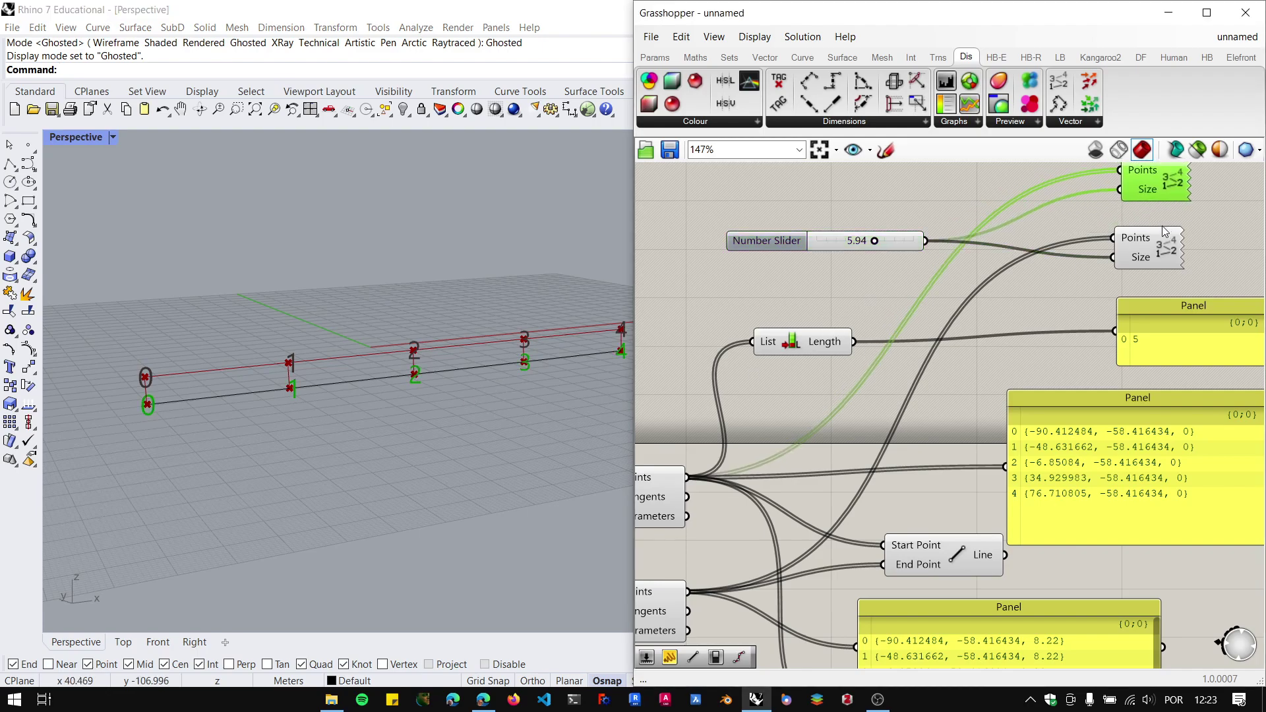
{"action": "left_click_drag", "start_coordinate": [1164, 231], "coordinate": [1171, 235]}
{"action": "left_click", "coordinate": [744, 244]}
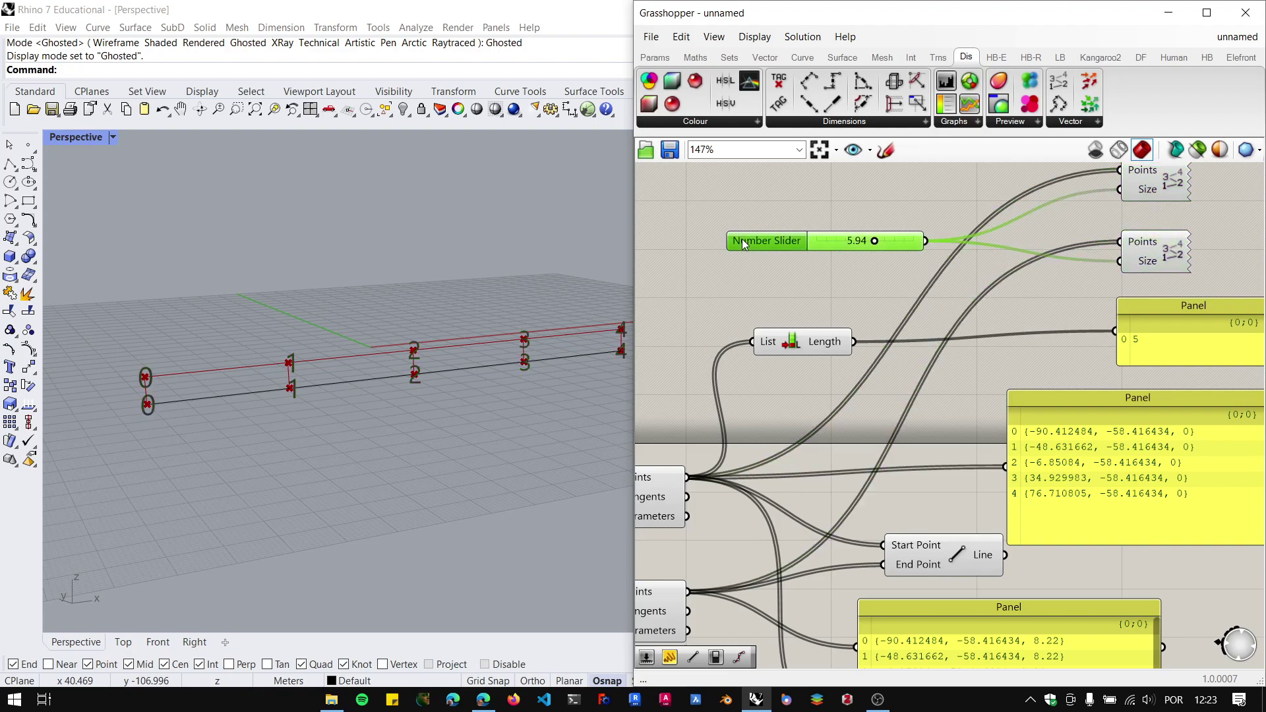
{"action": "left_click_drag", "start_coordinate": [743, 244], "coordinate": [736, 221]}
{"action": "left_click", "coordinate": [686, 244]}
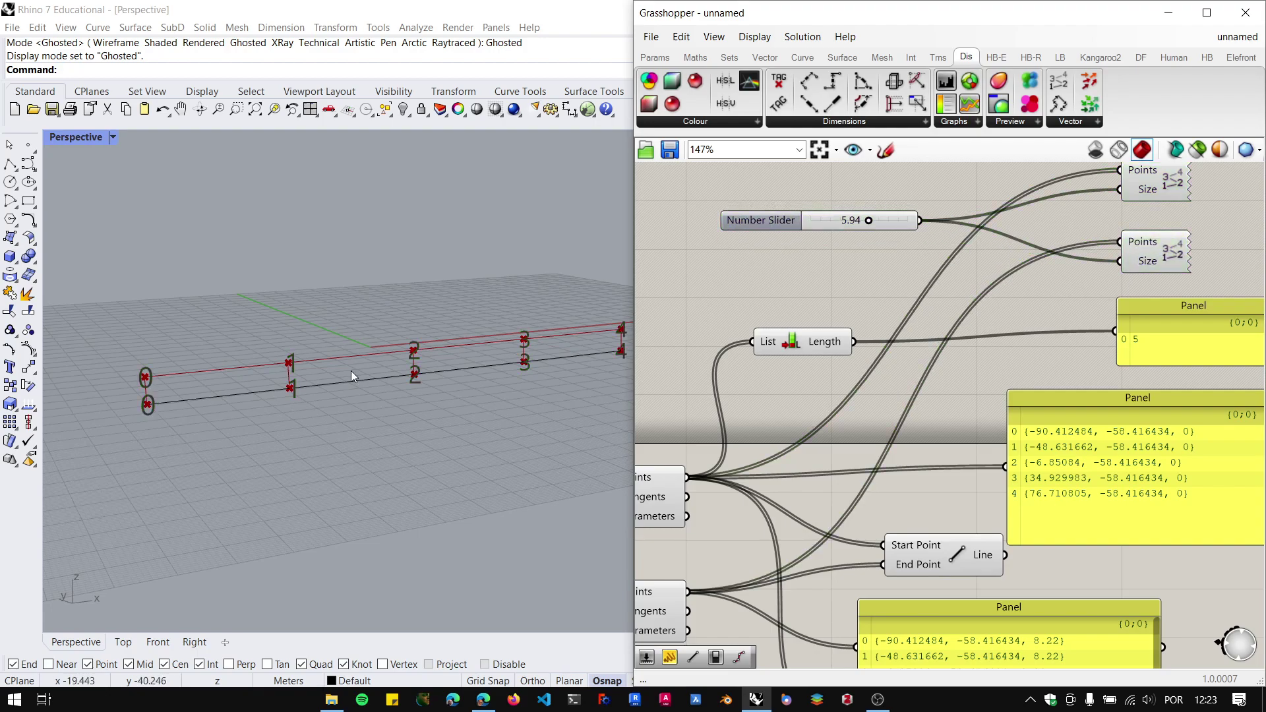
{"action": "scroll", "coordinate": [351, 370], "scroll_direction": "down", "scroll_amount": 3}
{"action": "scroll", "coordinate": [357, 397], "scroll_direction": "up", "scroll_amount": 4}
{"action": "scroll", "coordinate": [449, 363], "scroll_direction": "down", "scroll_amount": 2}
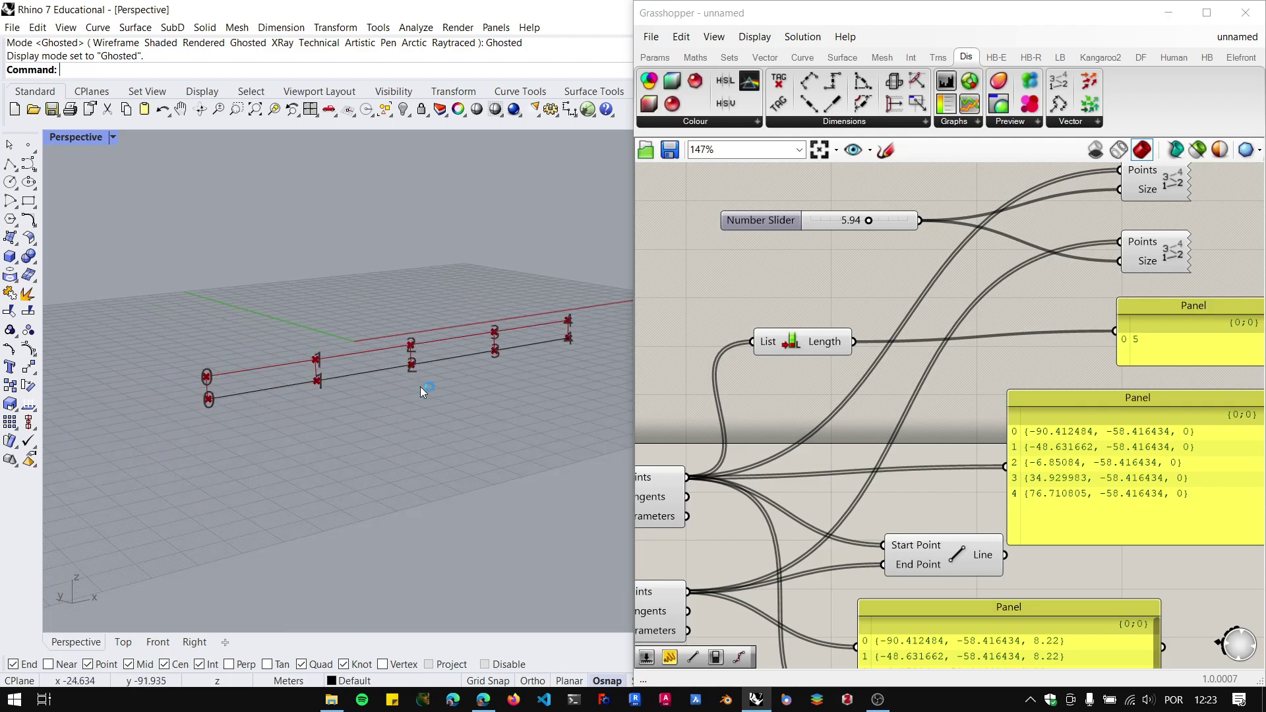
{"action": "scroll", "coordinate": [920, 391], "scroll_direction": "down", "scroll_amount": 4}
{"action": "scroll", "coordinate": [937, 414], "scroll_direction": "up", "scroll_amount": 3}
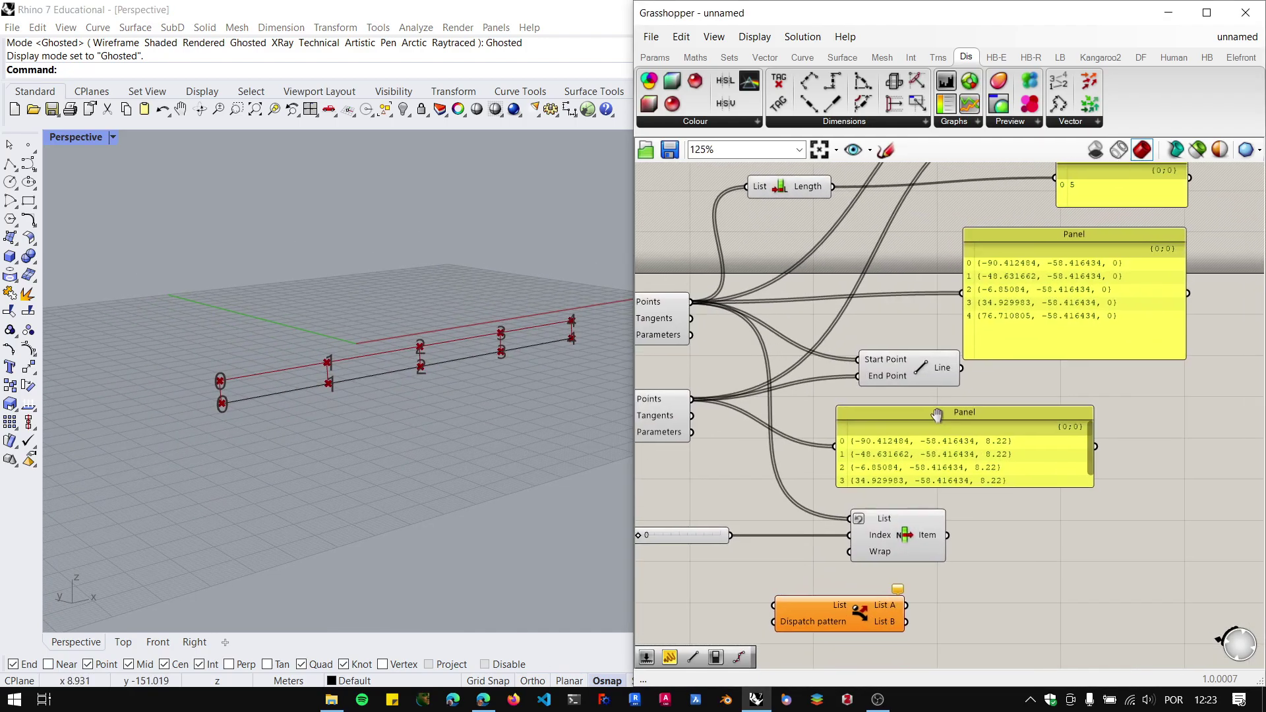
Shift the Dispatch component slightly beneath List Item and browse the list components in the Sets category to locate Dispatch.
{"action": "right_click_drag", "start_coordinate": [937, 414], "coordinate": [999, 401]}
{"action": "scroll", "coordinate": [809, 503], "scroll_direction": "up", "scroll_amount": 1}
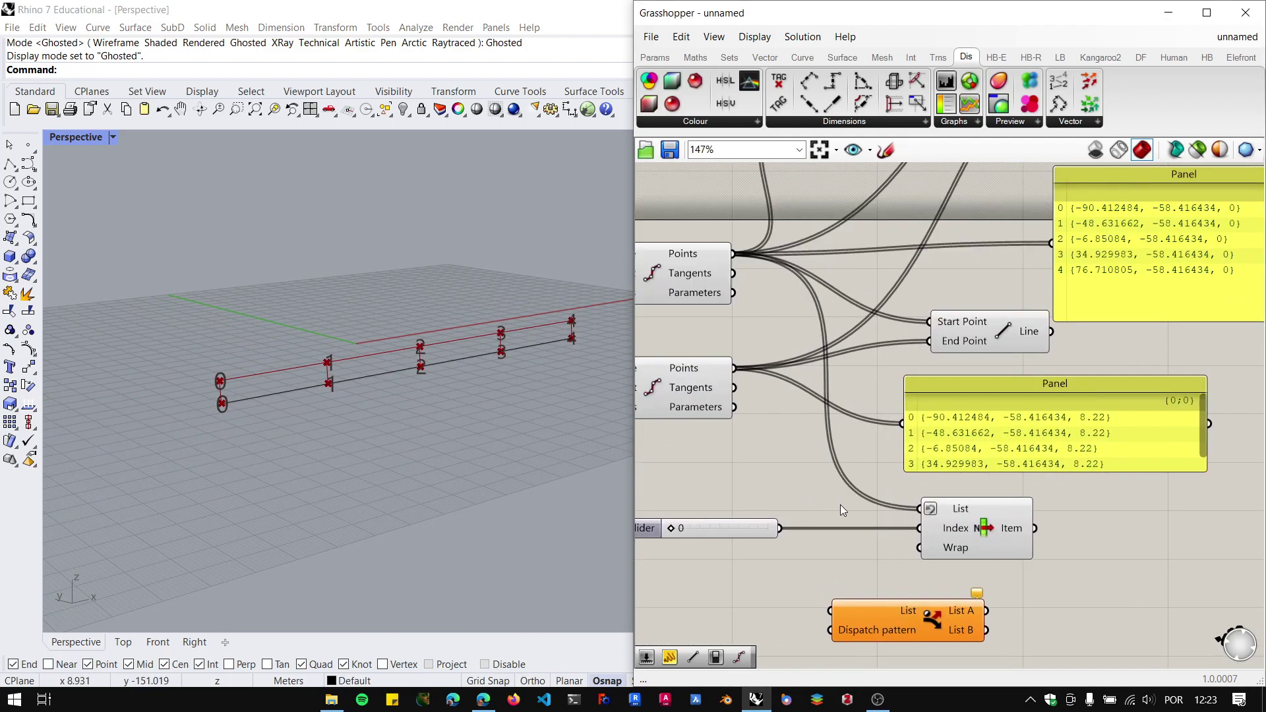
{"action": "right_click_drag", "start_coordinate": [844, 504], "coordinate": [877, 496]}
{"action": "scroll", "coordinate": [924, 487], "scroll_direction": "down", "scroll_amount": 2}
{"action": "scroll", "coordinate": [960, 614], "scroll_direction": "up", "scroll_amount": 2}
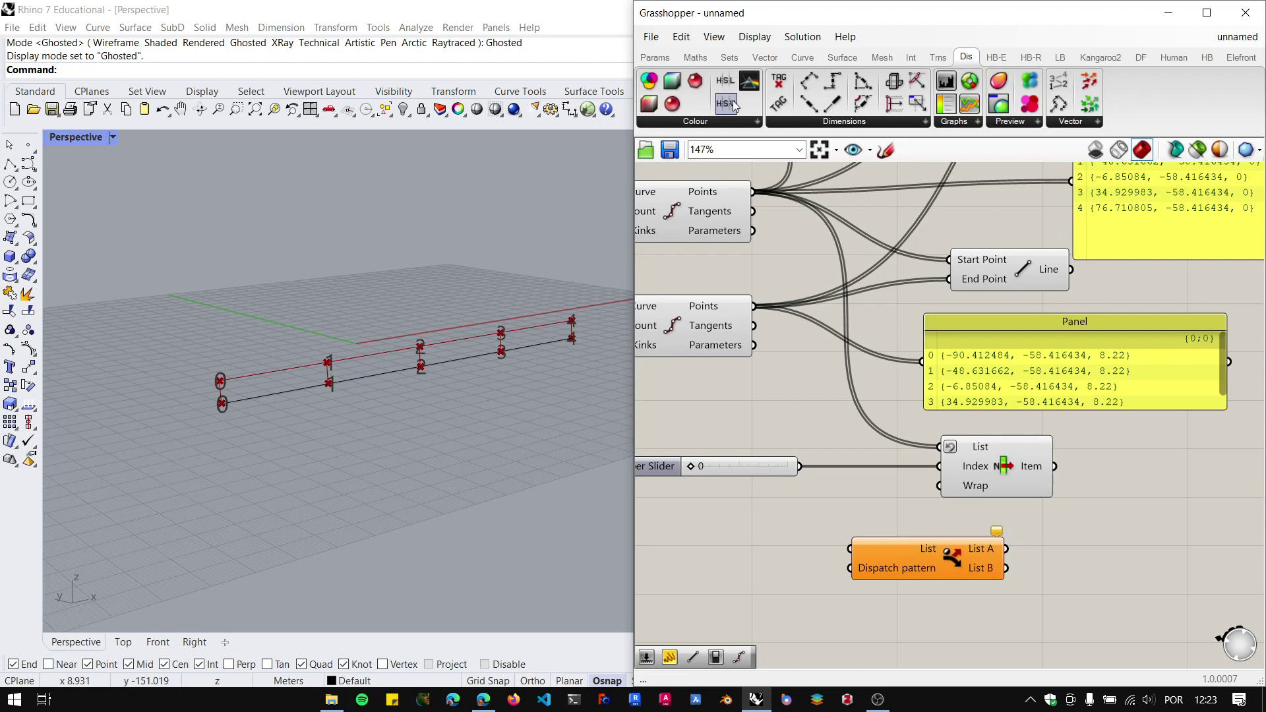
{"action": "left_click", "coordinate": [728, 58]}
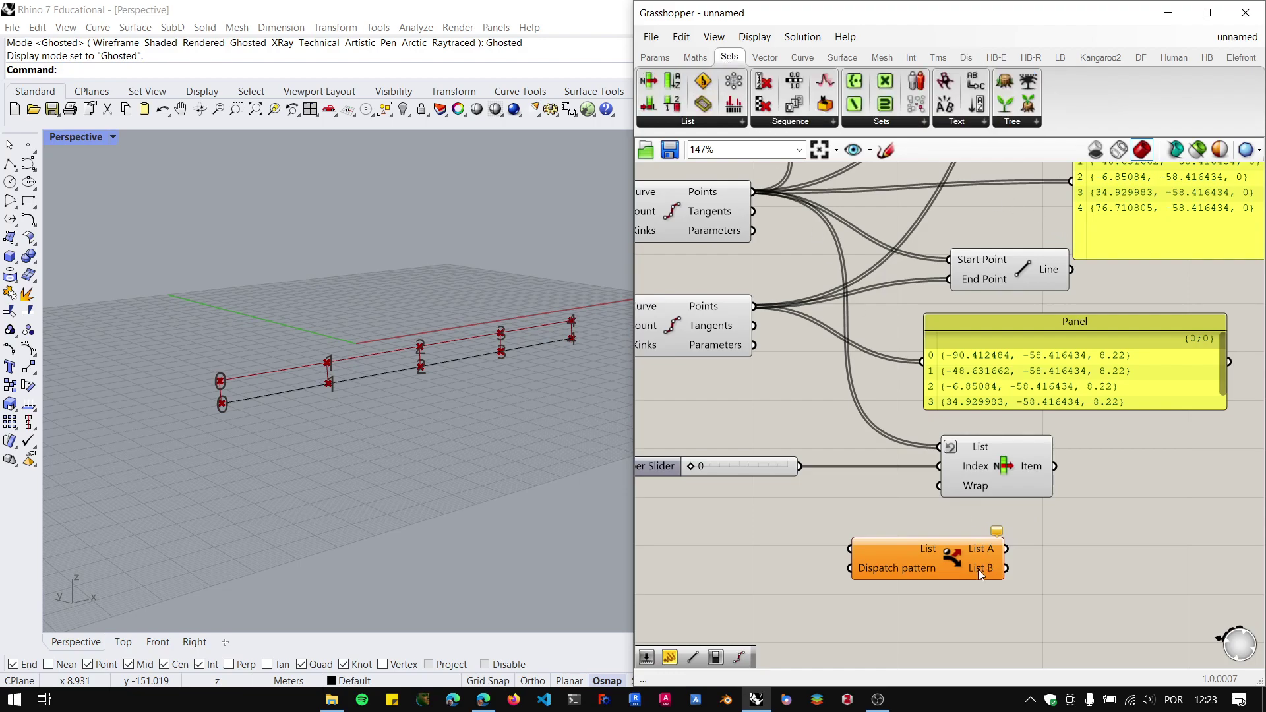
{"action": "left_click_drag", "start_coordinate": [950, 566], "coordinate": [982, 567]}
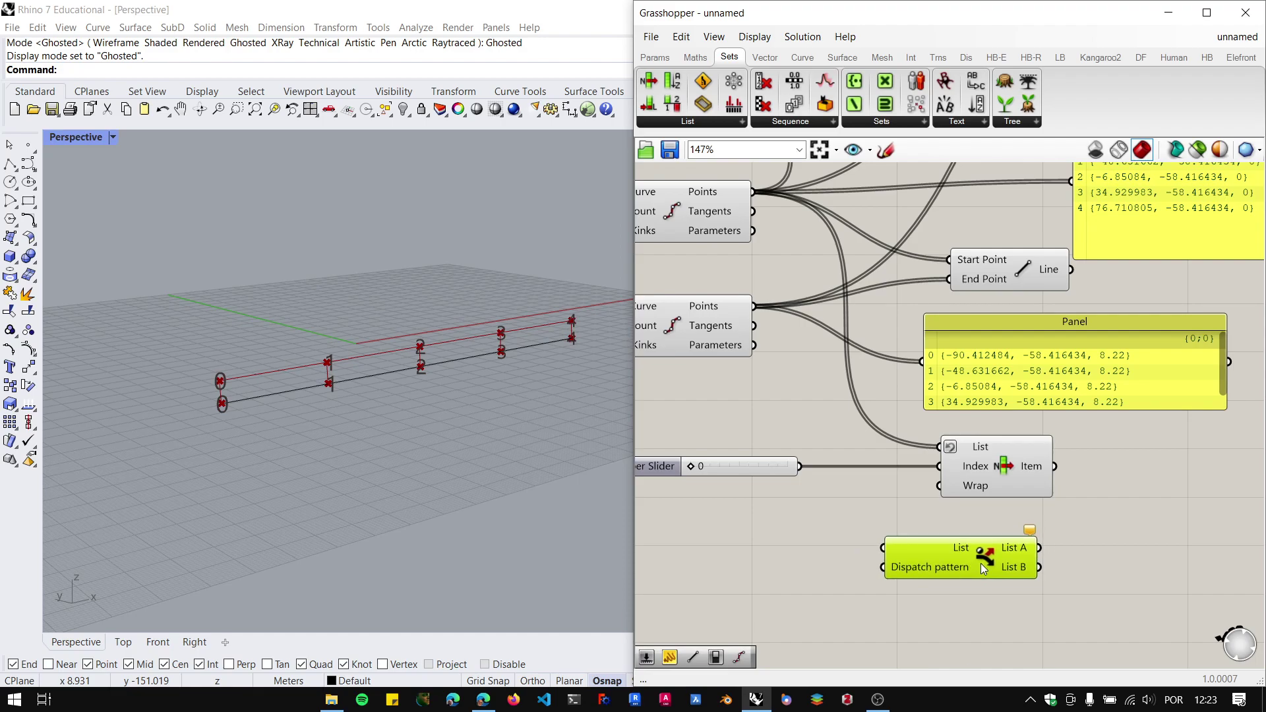
{"action": "left_click", "coordinate": [741, 122]}
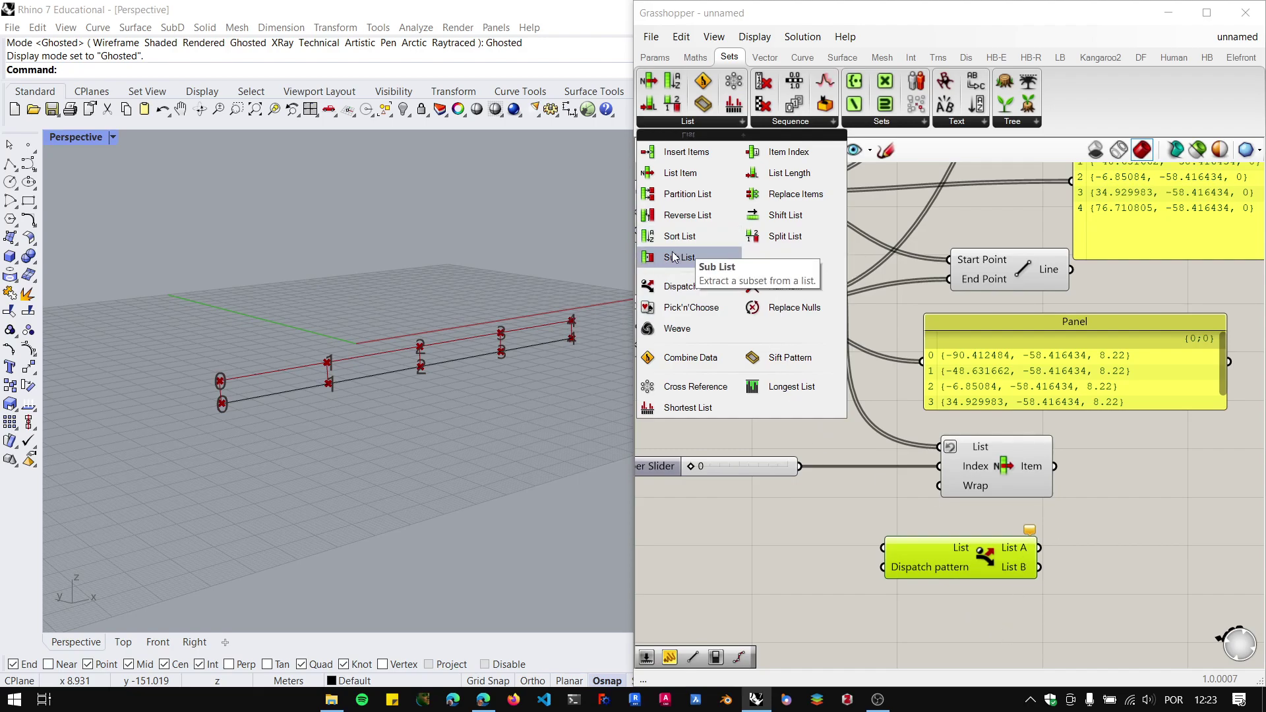
{"action": "left_click", "coordinate": [1111, 564]}
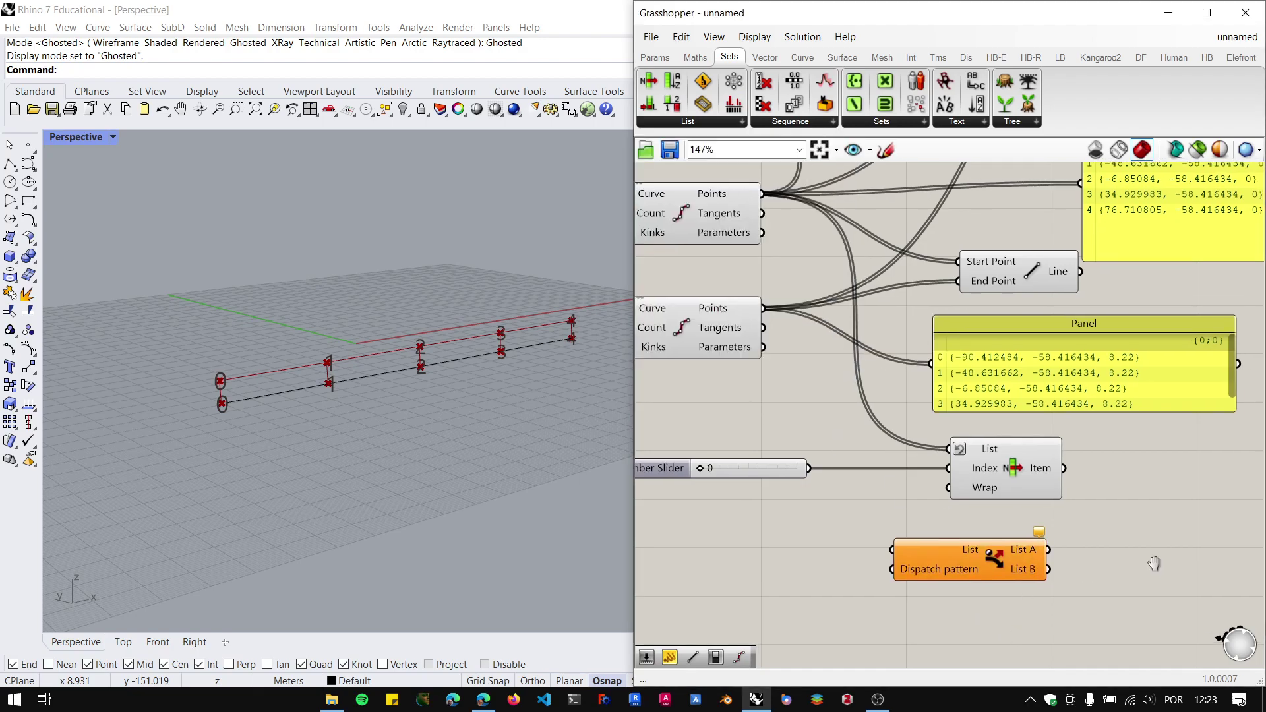
Connect the original line's division points to the List input of Dispatch.
{"action": "right_click_drag", "start_coordinate": [1153, 562], "coordinate": [1174, 567]}
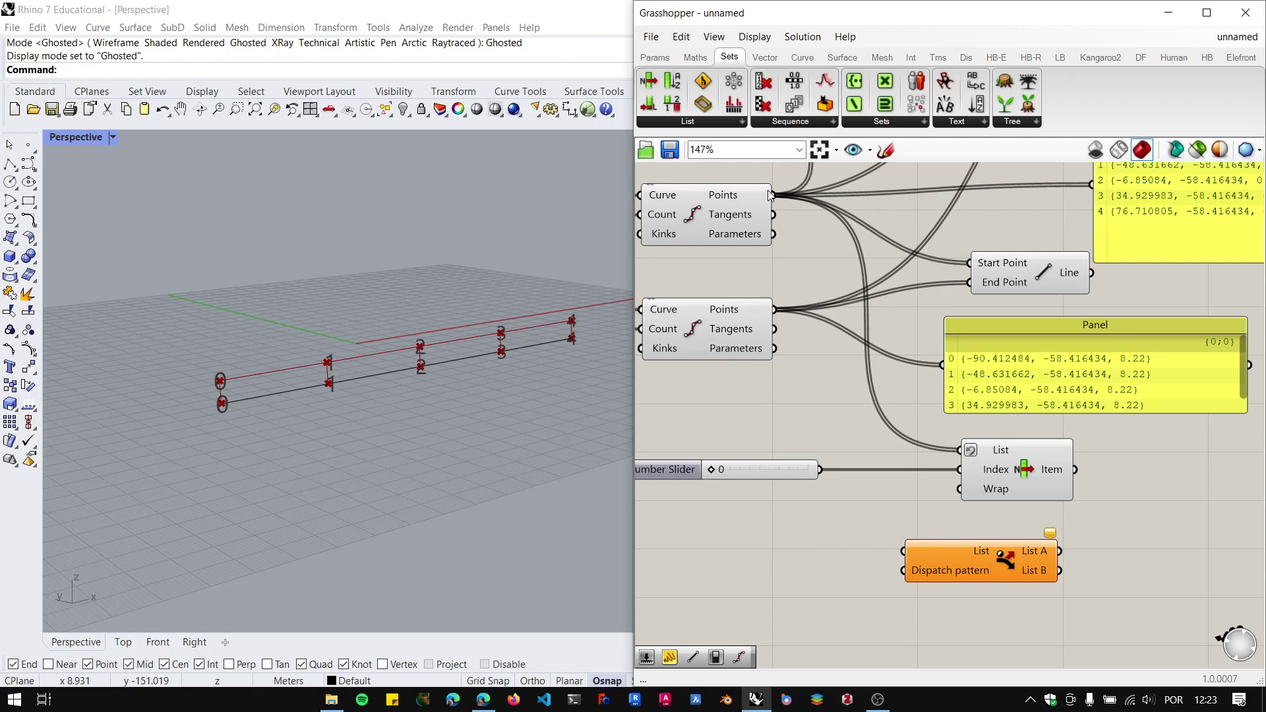
{"action": "left_click_drag", "start_coordinate": [773, 195], "coordinate": [903, 551]}
{"action": "scroll", "coordinate": [1014, 572], "scroll_direction": "up", "scroll_amount": 2}
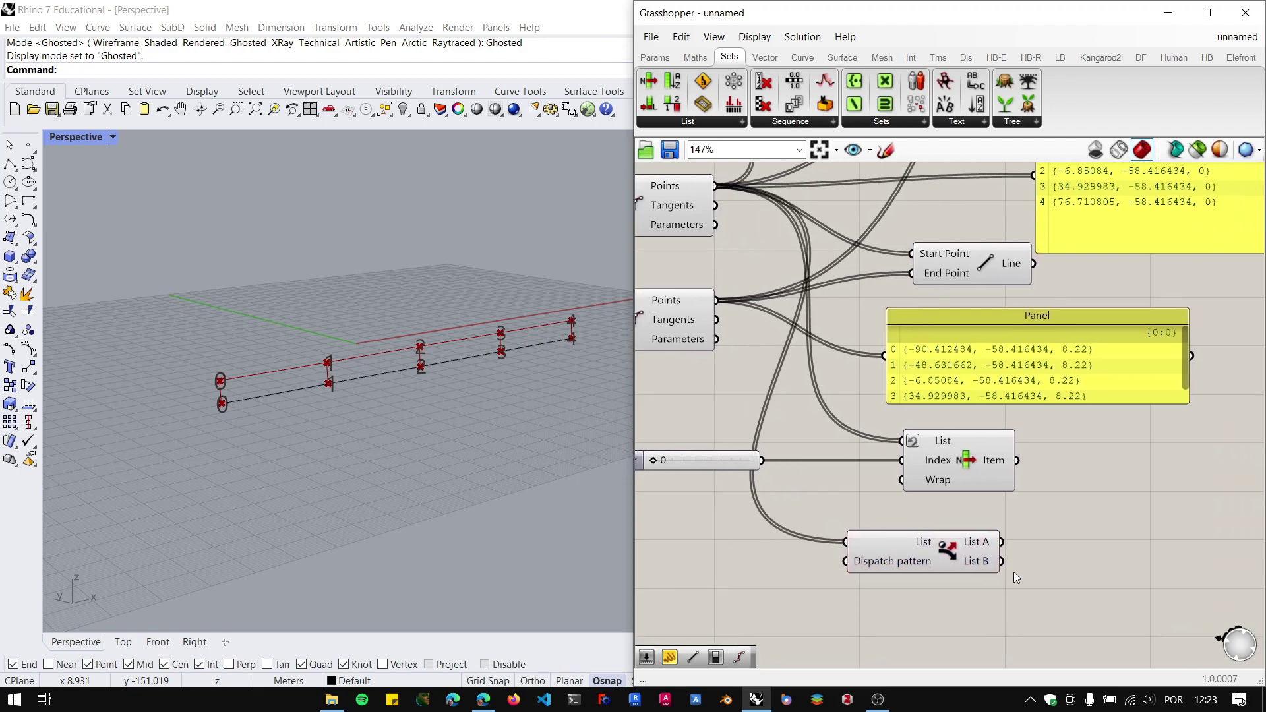
Add a panel beside Dispatch, connect List A to it, and enlarge it to show the full list.
{"action": "double_click", "coordinate": [1086, 525]}
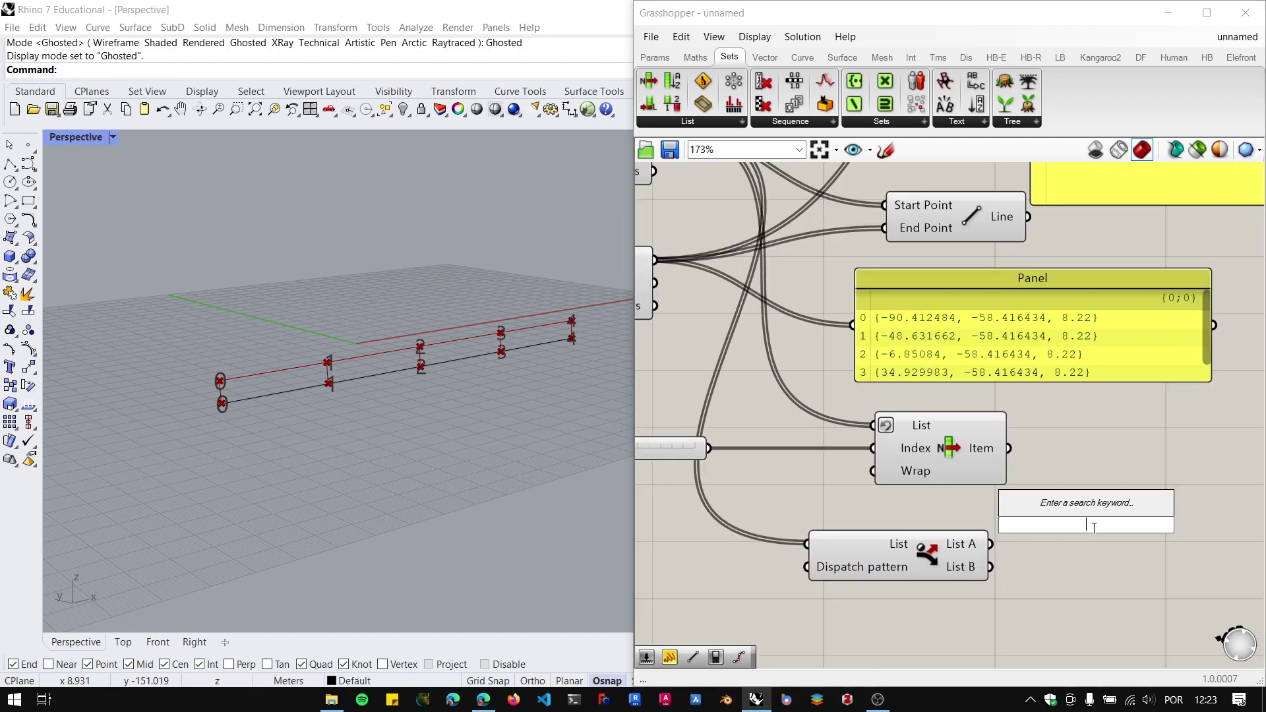
{"action": "type", "text": "panel"}
{"action": "key", "text": "Return"}
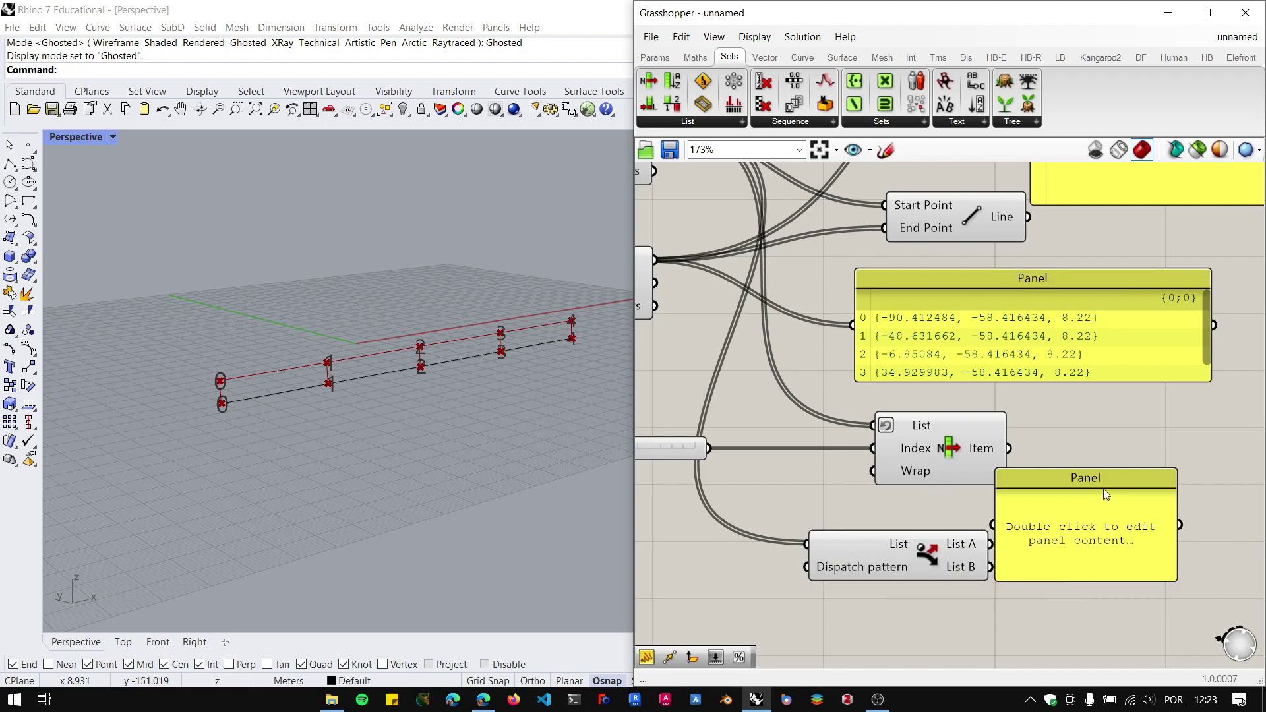
{"action": "left_click_drag", "start_coordinate": [1107, 494], "coordinate": [1204, 471]}
{"action": "left_click_drag", "start_coordinate": [990, 543], "coordinate": [1092, 499]}
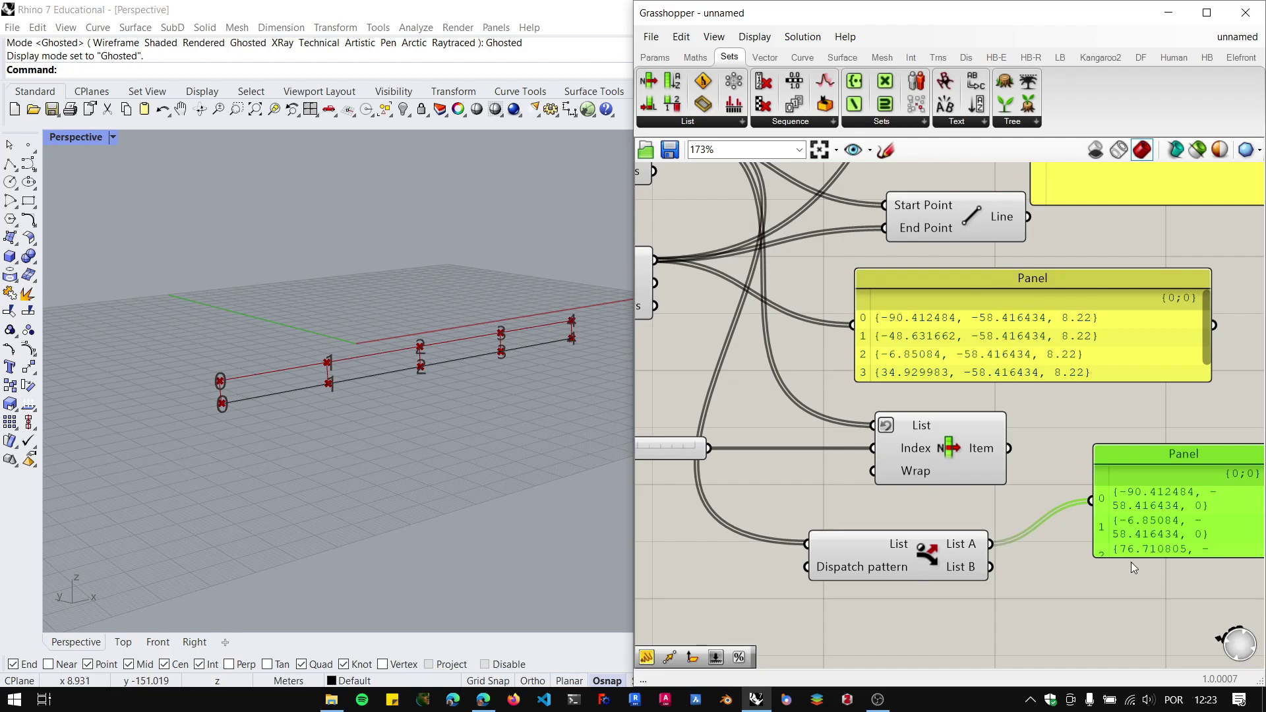
{"action": "left_click_drag", "start_coordinate": [1131, 558], "coordinate": [1132, 643]}
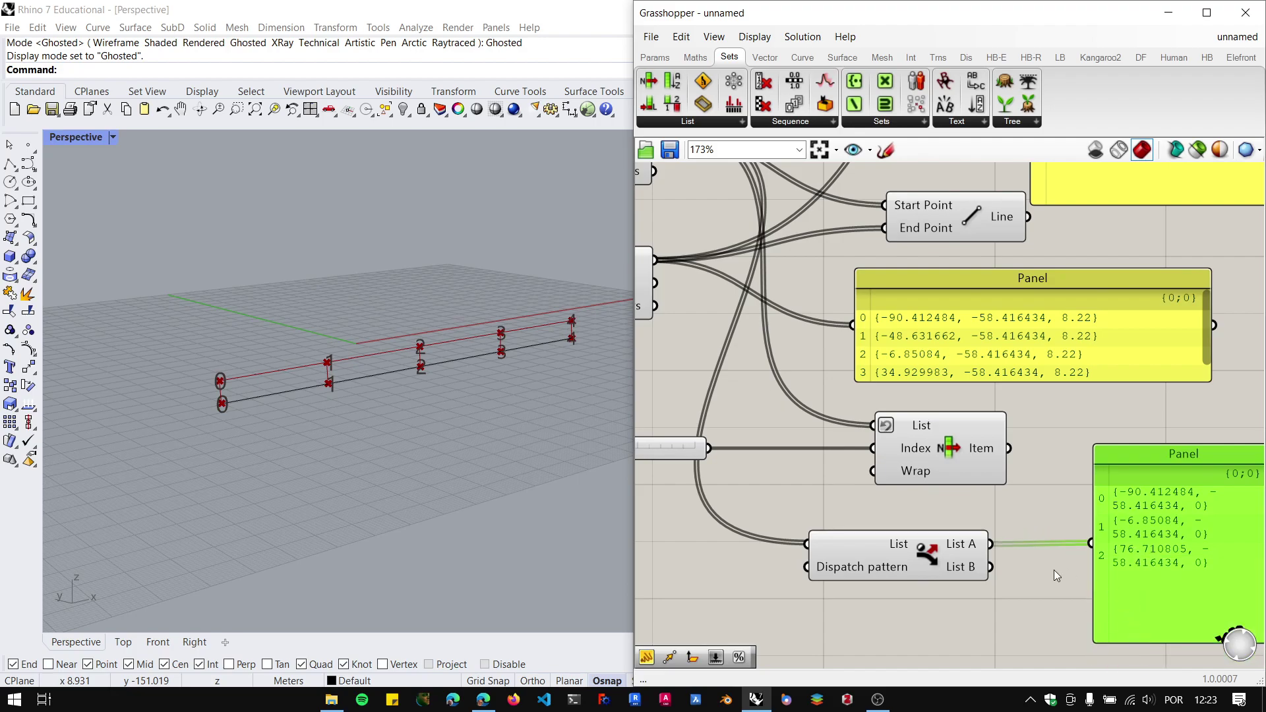
Compare the List A panel entries with the indexed division points along the lines in the viewport.
{"action": "right_click_drag", "start_coordinate": [1055, 571], "coordinate": [1010, 523]}
{"action": "left_click", "coordinate": [874, 514]}
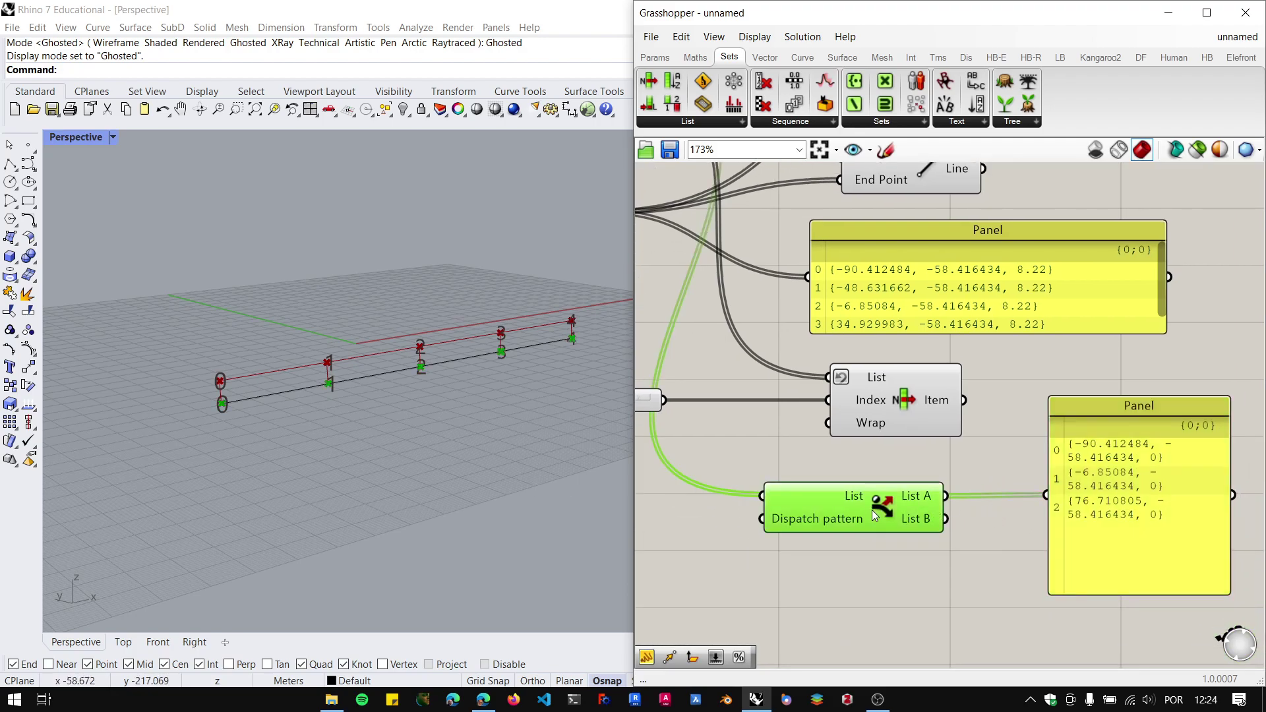
{"action": "left_click", "coordinate": [1106, 409]}
{"action": "scroll", "coordinate": [318, 465], "scroll_direction": "up", "scroll_amount": 6}
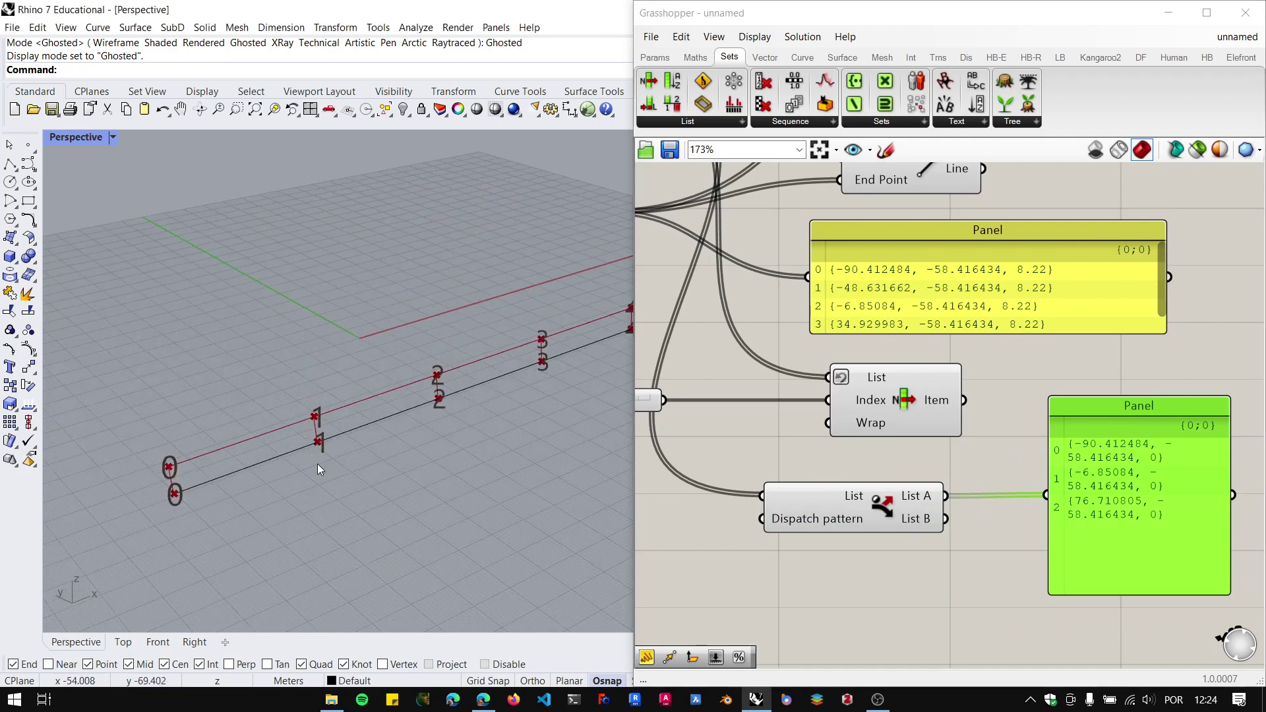
{"action": "scroll", "coordinate": [306, 461], "scroll_direction": "down", "scroll_amount": 5}
{"action": "scroll", "coordinate": [963, 548], "scroll_direction": "down", "scroll_amount": 2}
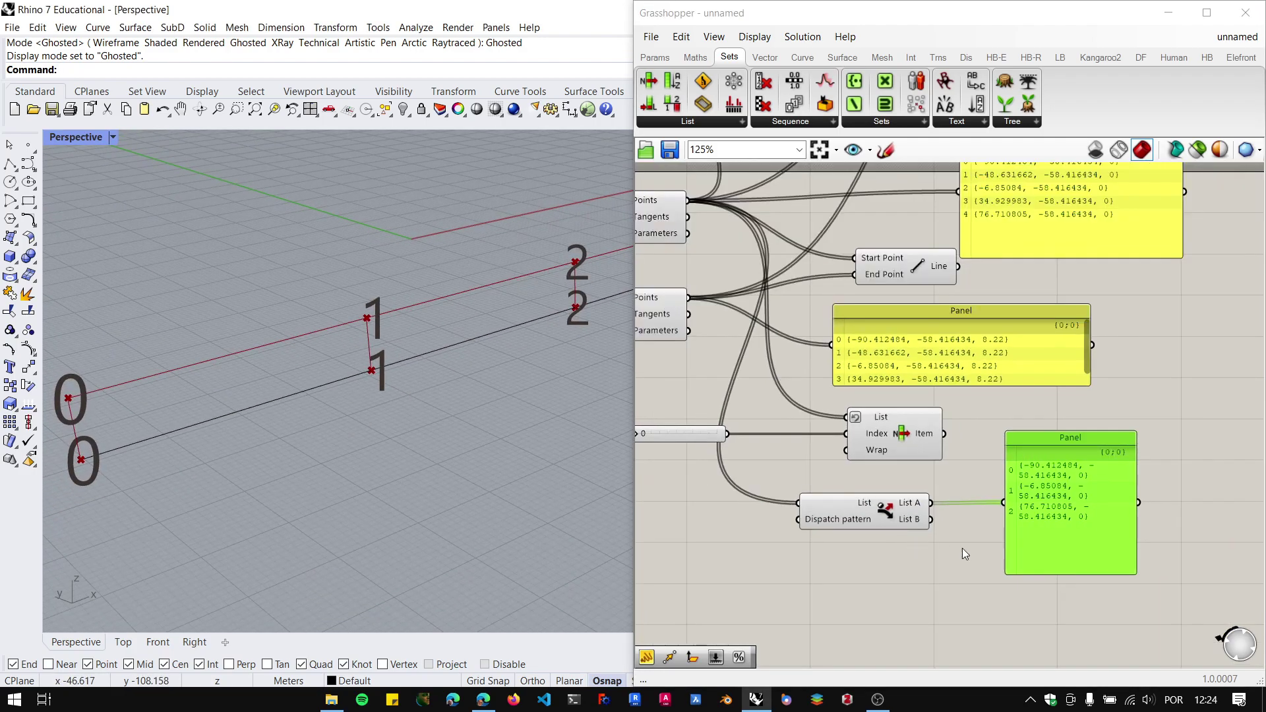
{"action": "right_click_drag", "start_coordinate": [413, 446], "coordinate": [358, 444]}
Add a Data parameter below Dispatch and connect List A to it.
{"action": "double_click", "coordinate": [931, 528]}
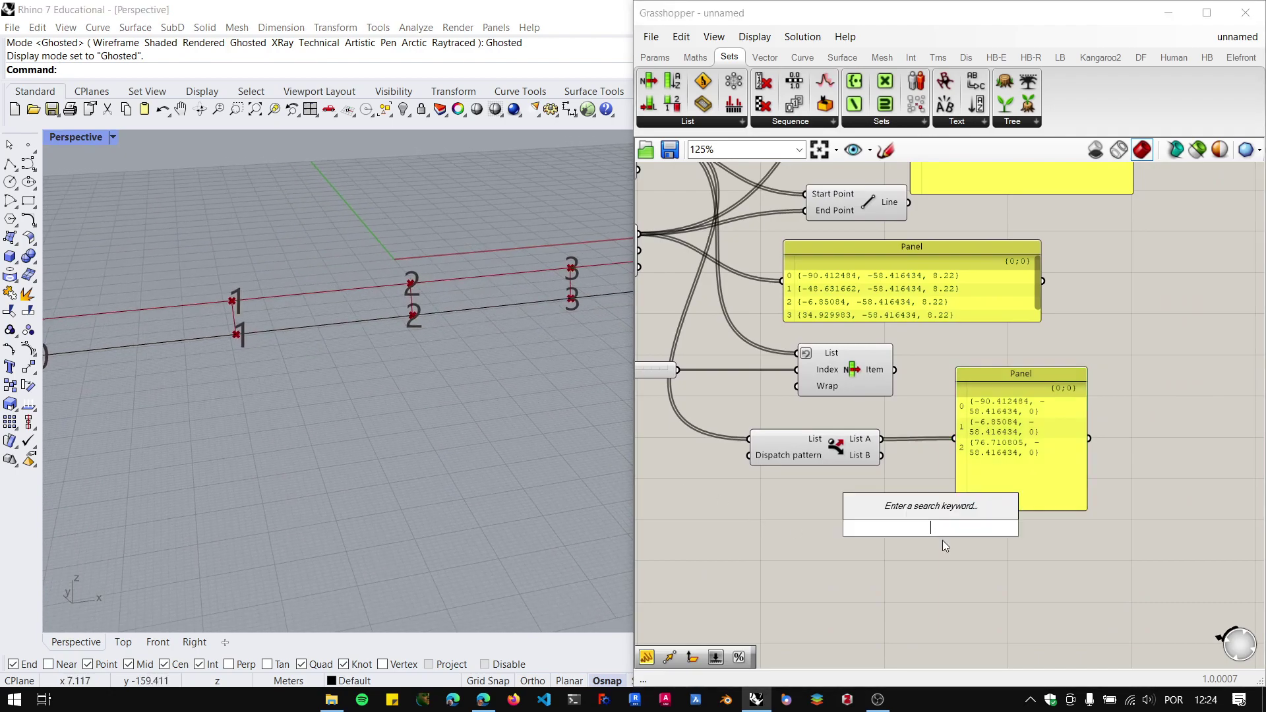
{"action": "type", "text": "P"}
{"action": "key", "text": "BackSpace"}
{"action": "type", "text": "DATA"}
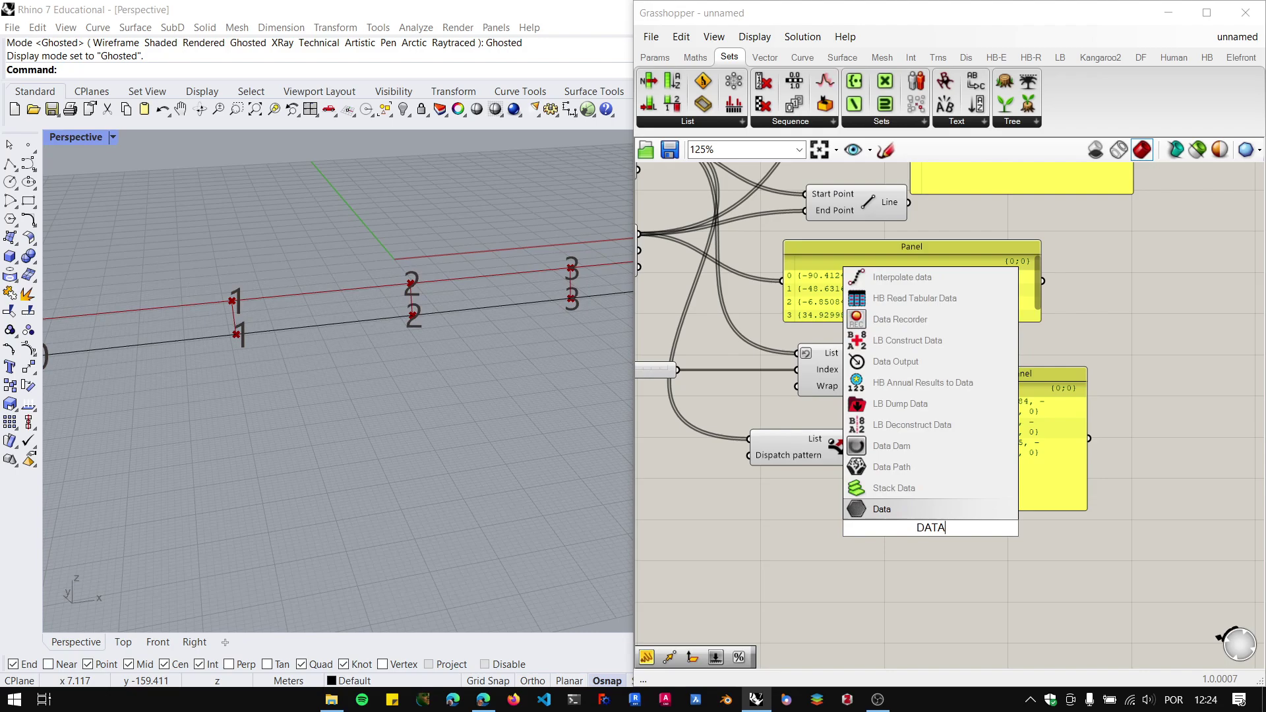
{"action": "key", "text": "Return"}
{"action": "scroll", "coordinate": [874, 453], "scroll_direction": "down", "scroll_amount": 1}
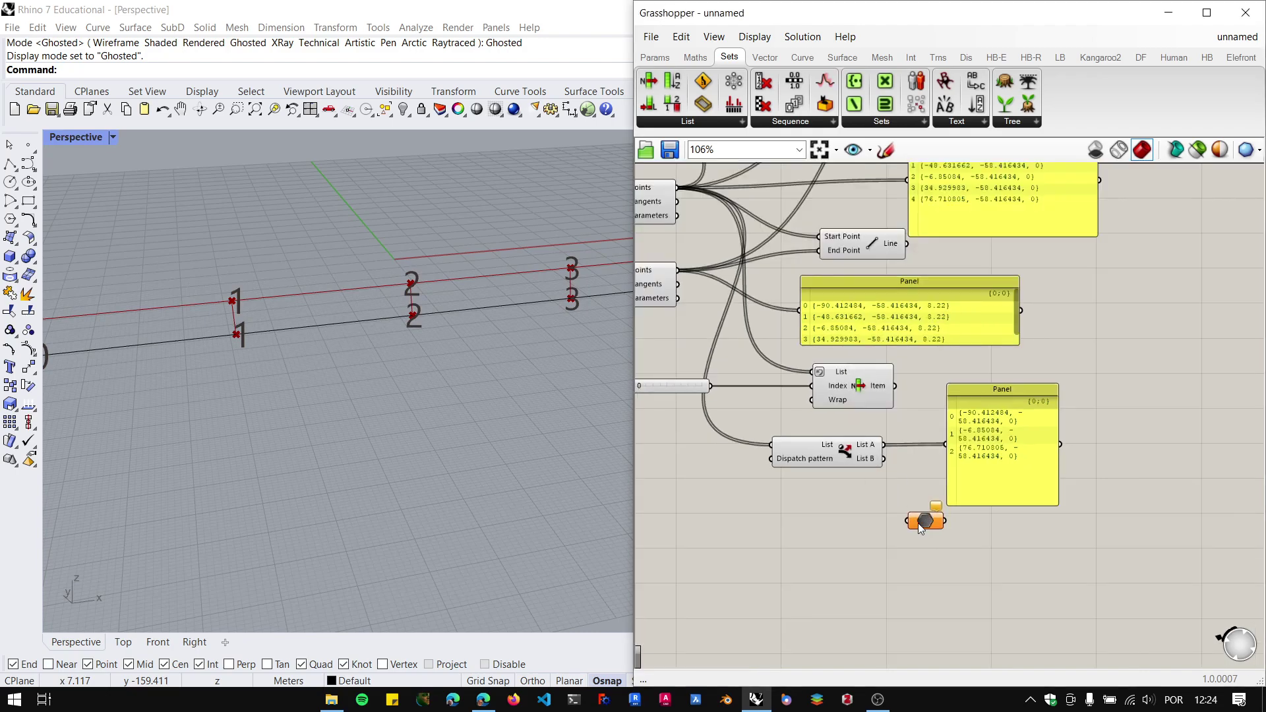
{"action": "left_click_drag", "start_coordinate": [884, 444], "coordinate": [925, 515]}
{"action": "left_click_drag", "start_coordinate": [998, 367], "coordinate": [1107, 381]}
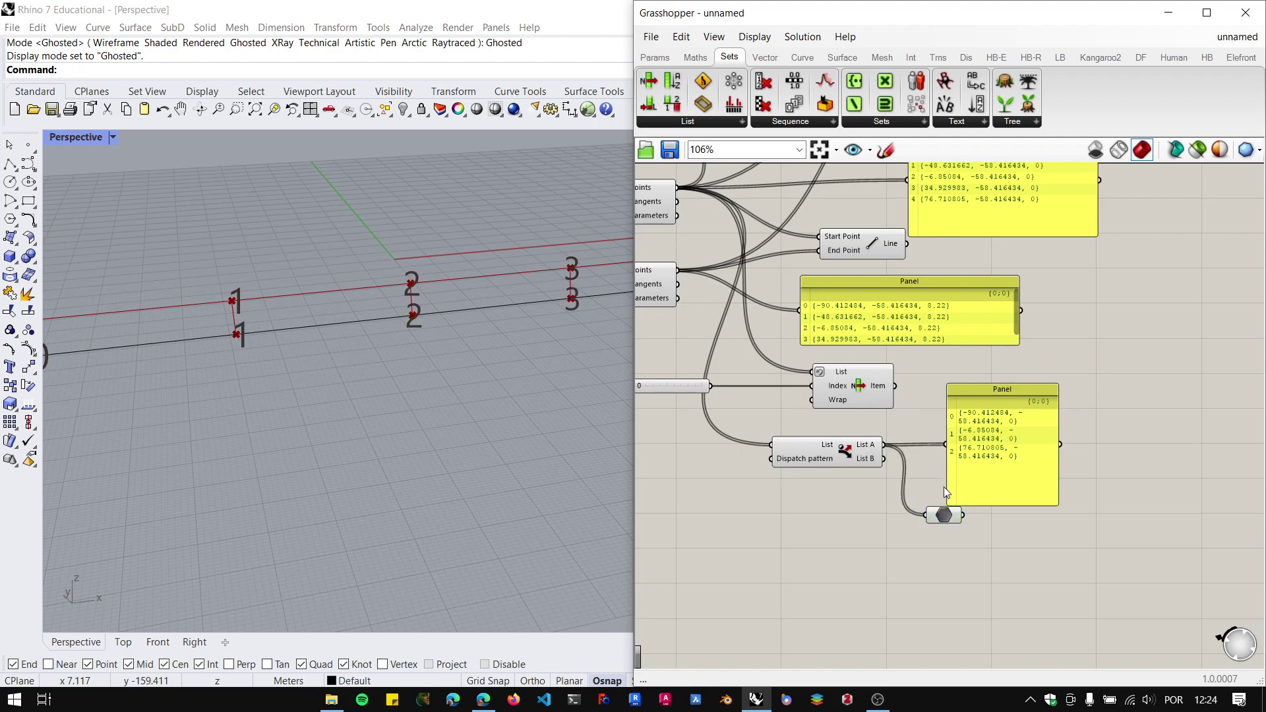
Select the Data parameter and examine which division points it highlights in the viewport.
{"action": "left_click", "coordinate": [943, 515]}
{"action": "scroll", "coordinate": [470, 349], "scroll_direction": "down", "scroll_amount": 2}
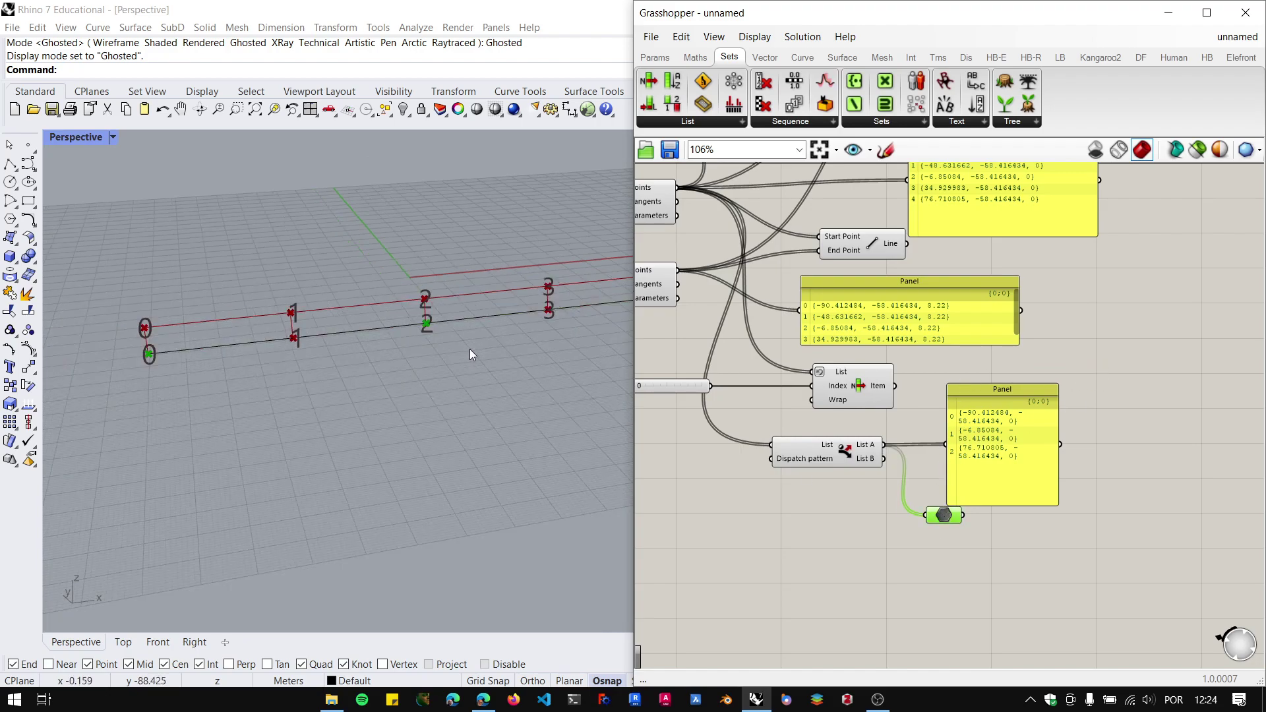
{"action": "scroll", "coordinate": [206, 374], "scroll_direction": "up", "scroll_amount": 5}
{"action": "scroll", "coordinate": [170, 387], "scroll_direction": "down", "scroll_amount": 3}
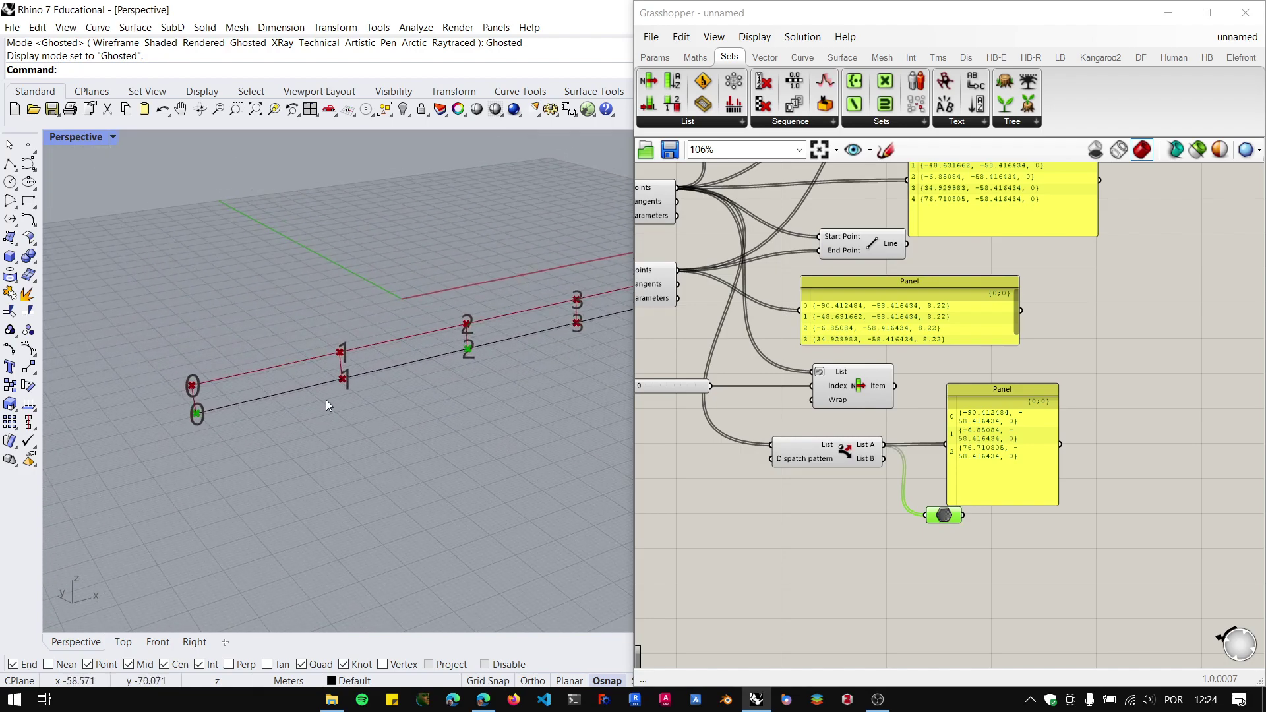
Move the List A panel and its Data parameter farther to the right of the Dispatch component.
{"action": "mouse_move", "coordinate": [822, 464]}
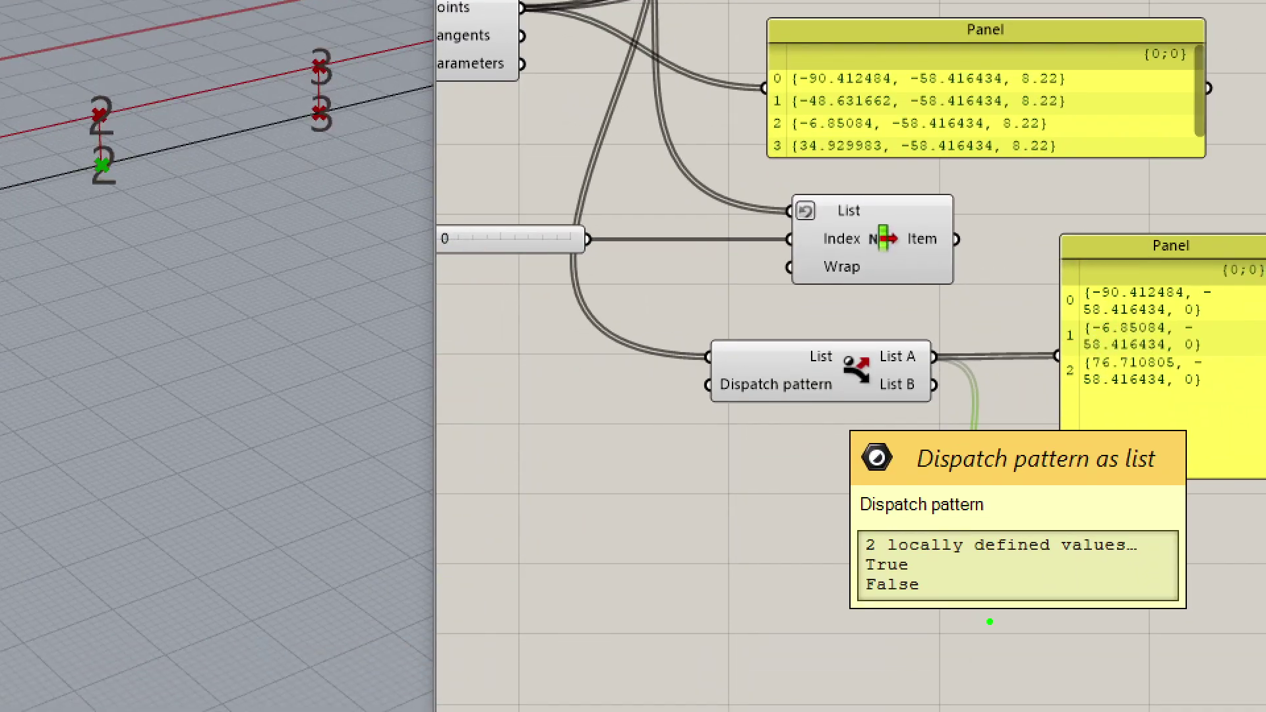
{"action": "mouse_move", "coordinate": [922, 562]}
{"action": "left_mouse_down"}
{"action": "mouse_move", "coordinate": [947, 561]}
{"action": "mouse_move", "coordinate": [962, 582]}
{"action": "left_mouse_up"}
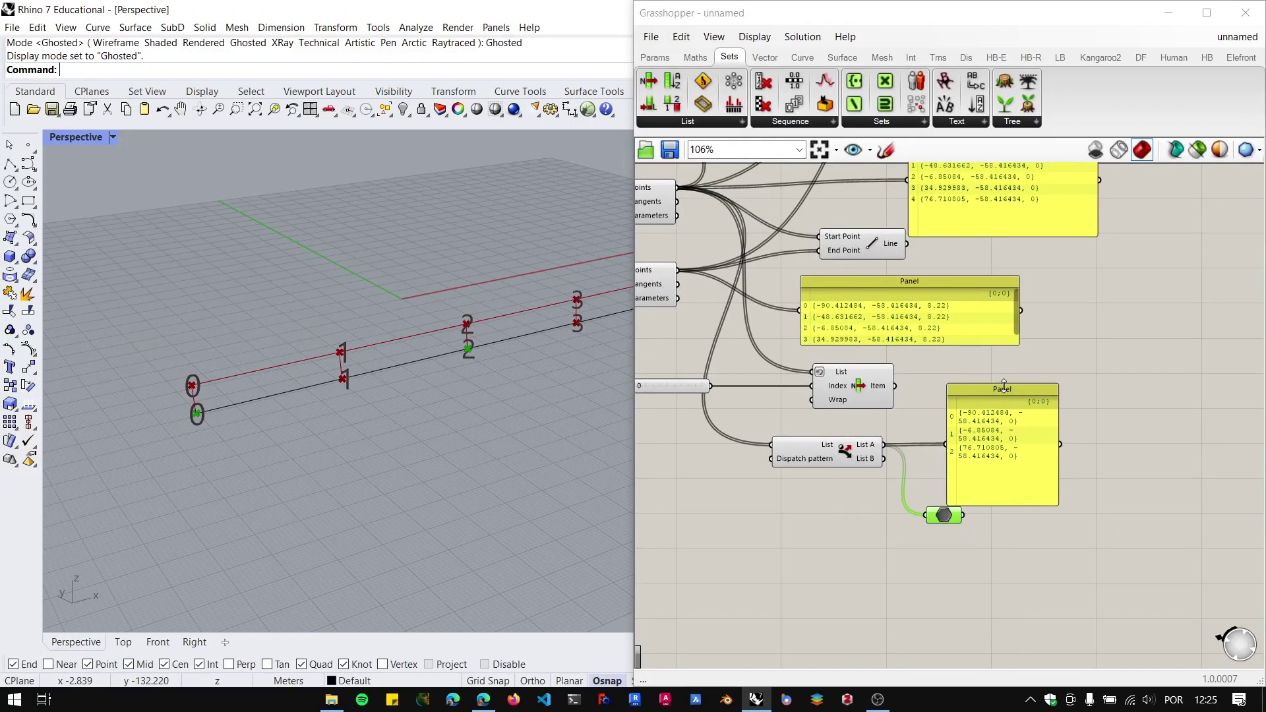
{"action": "left_click_drag", "start_coordinate": [1010, 391], "coordinate": [1105, 394]}
{"action": "scroll", "coordinate": [923, 501], "scroll_direction": "up", "scroll_amount": 3}
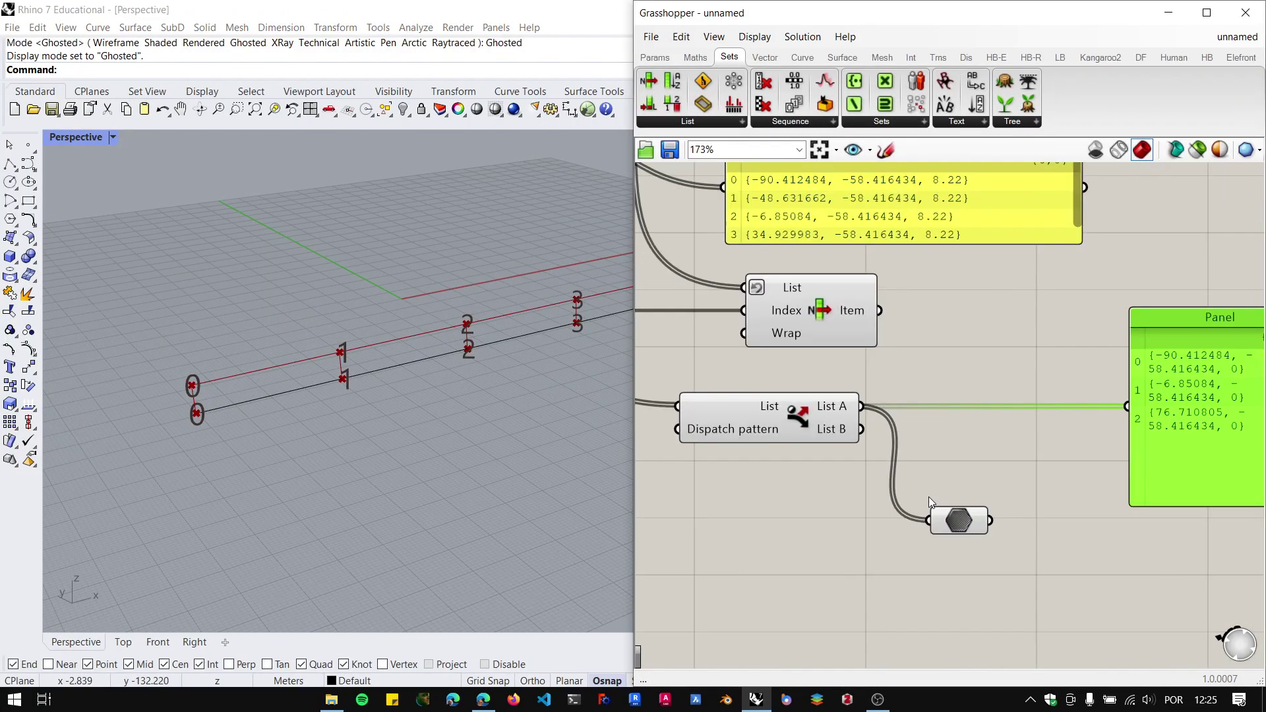
{"action": "left_click", "coordinate": [950, 520]}
{"action": "scroll", "coordinate": [881, 485], "scroll_direction": "down", "scroll_amount": 3}
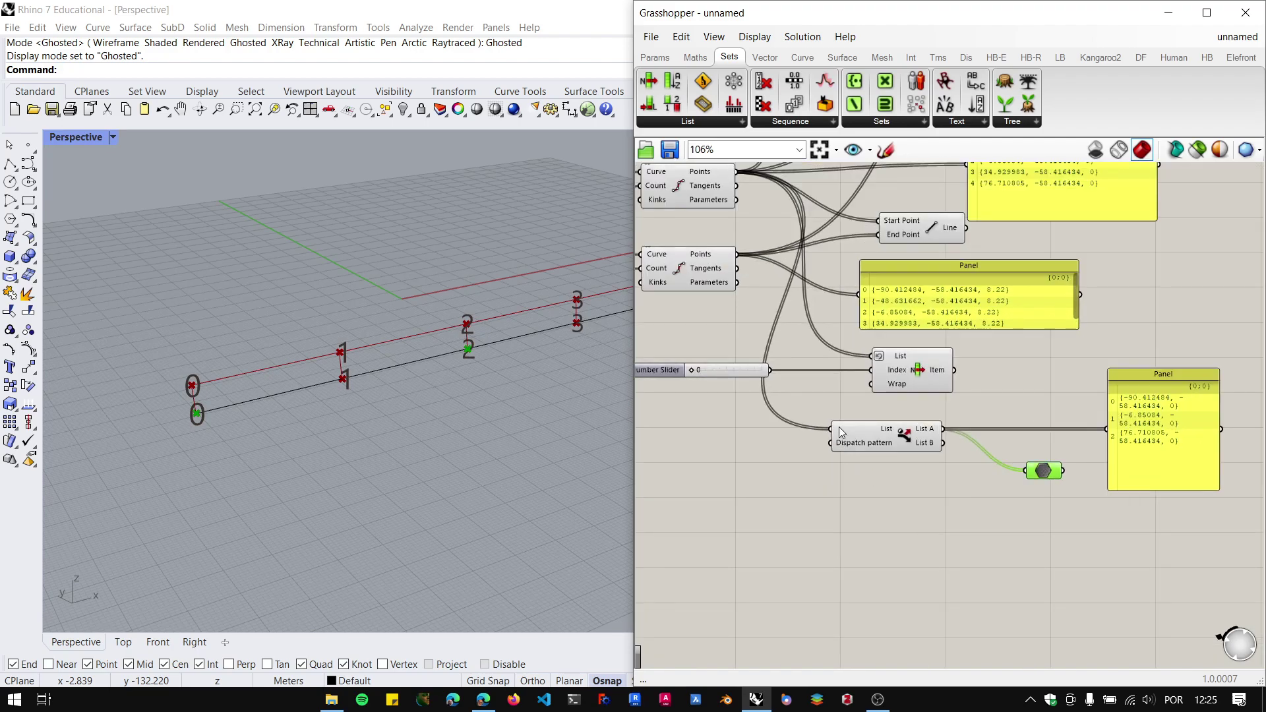
Duplicate the Dispatch component below the original and feed its List input with the Points of the second divided curve.
{"action": "right_click_drag", "start_coordinate": [836, 413], "coordinate": [853, 439]}
{"action": "left_click", "coordinate": [905, 468]}
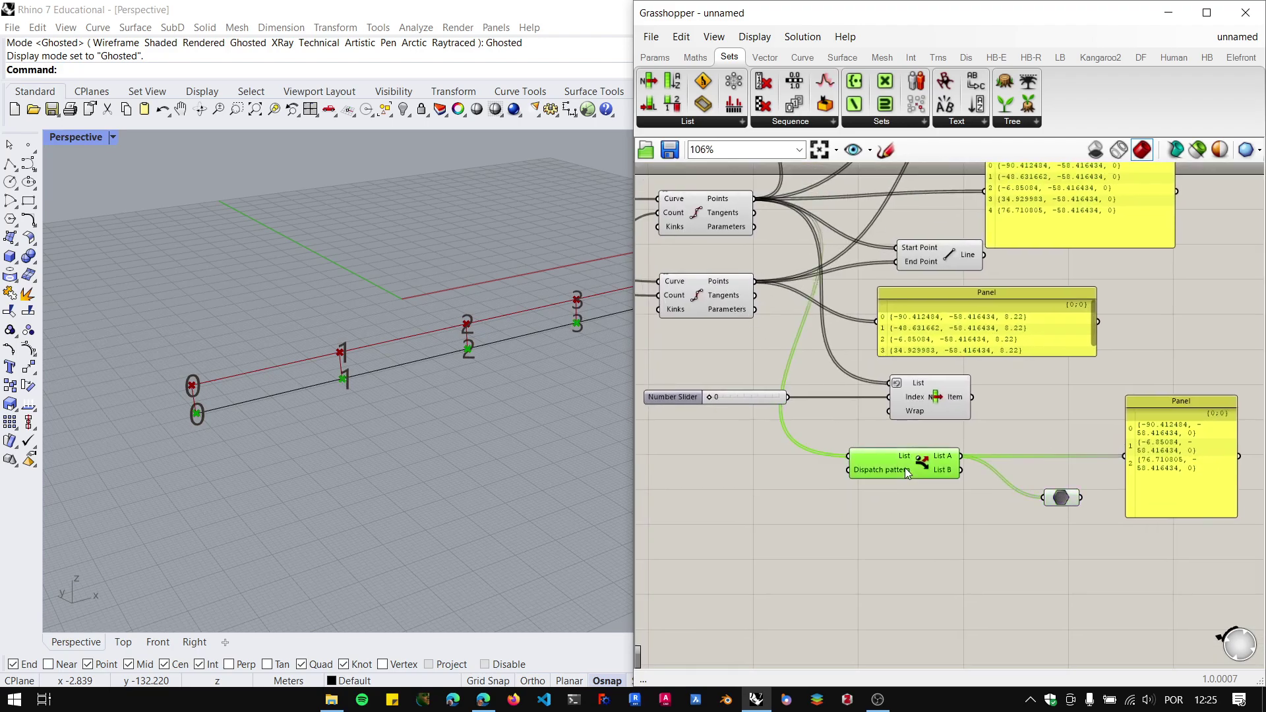
{"action": "left_click_drag", "start_coordinate": [904, 468], "coordinate": [932, 569], "text": "alt"}
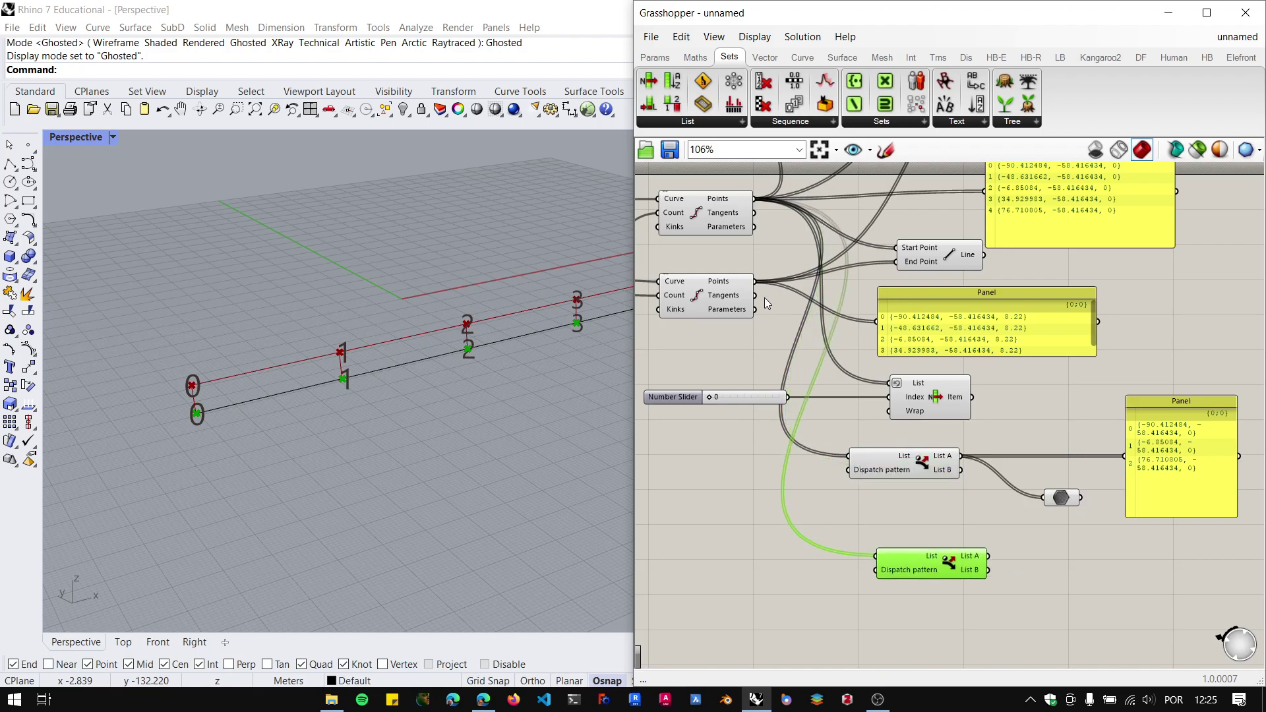
{"action": "left_click_drag", "start_coordinate": [755, 282], "coordinate": [904, 557]}
{"action": "scroll", "coordinate": [960, 564], "scroll_direction": "up", "scroll_amount": 4}
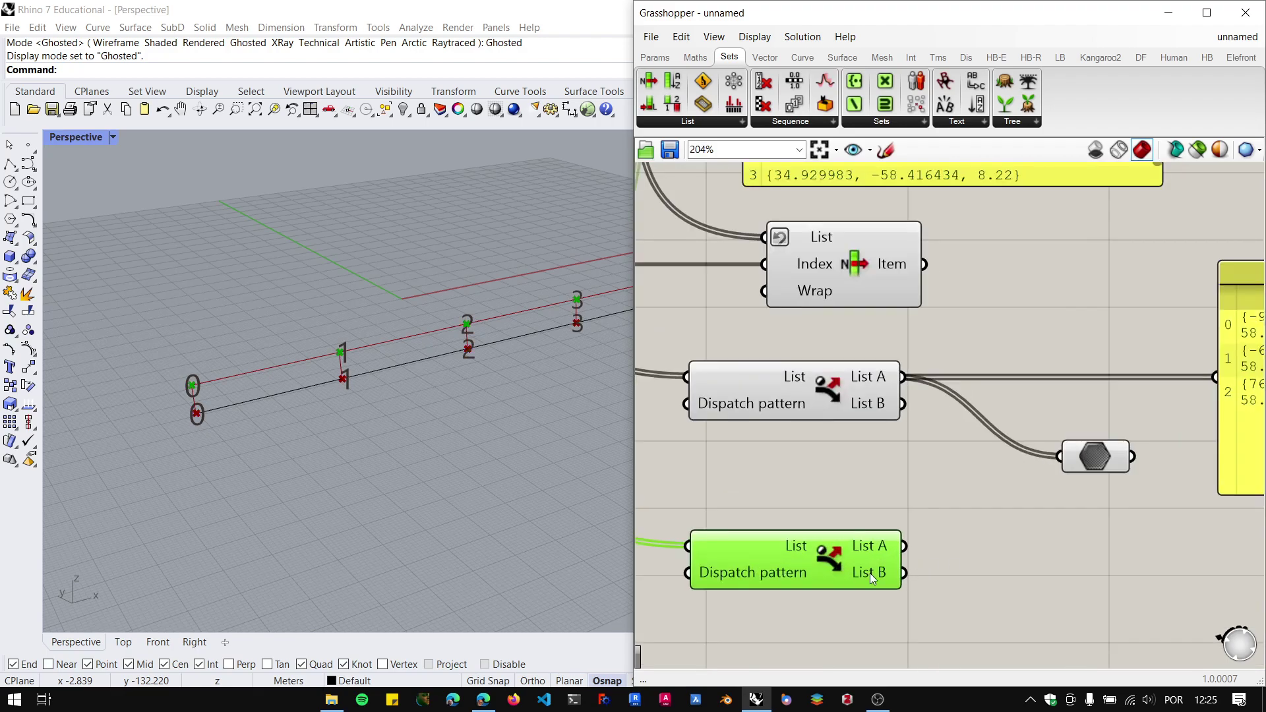
{"action": "scroll", "coordinate": [871, 575], "scroll_direction": "down", "scroll_amount": 4}
{"action": "scroll", "coordinate": [886, 566], "scroll_direction": "up", "scroll_amount": 2}
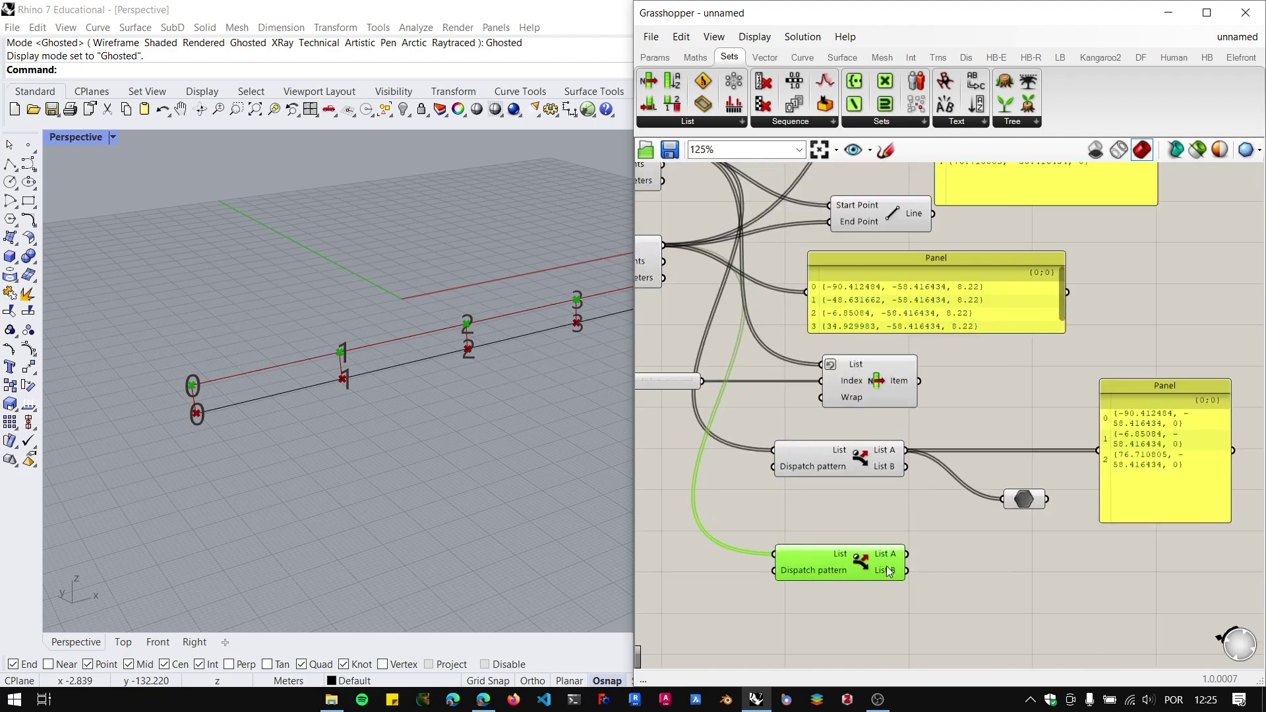
Add a Data parameter beside the second Dispatch and connect List B to it.
{"action": "mouse_move", "coordinate": [889, 571]}
{"action": "double_click", "coordinate": [964, 597]}
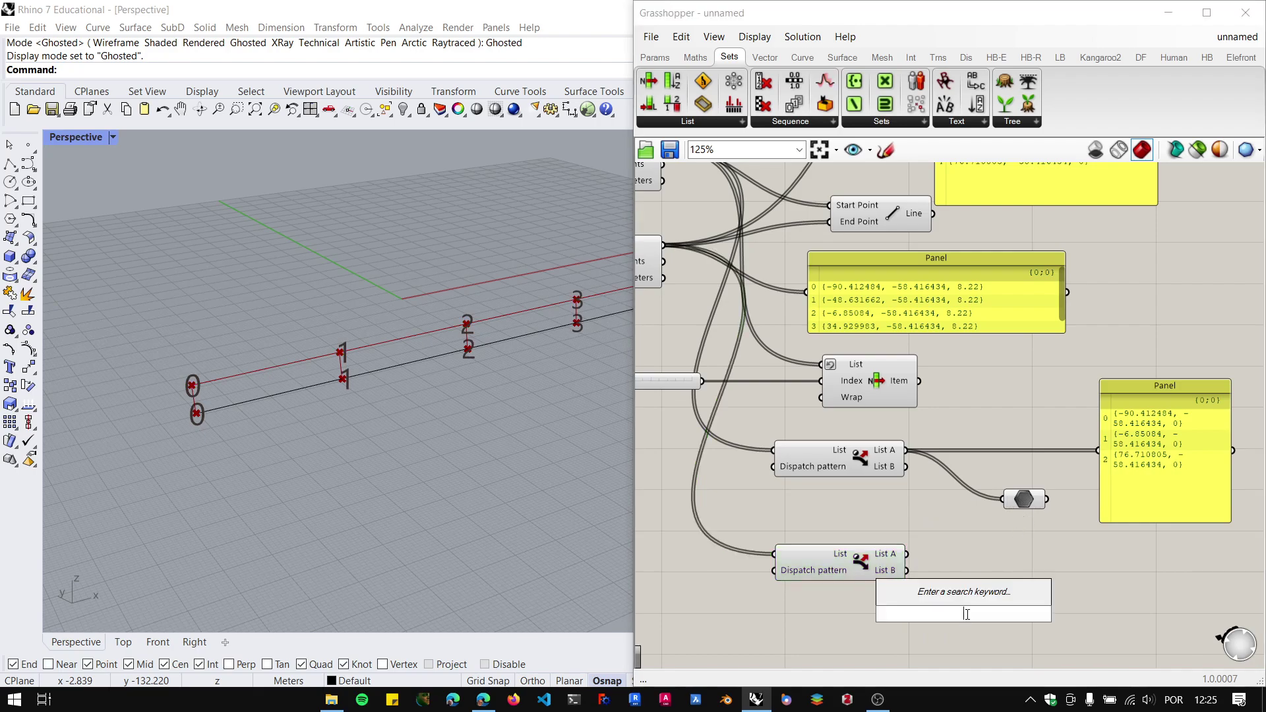
{"action": "type", "text": "DATA"}
{"action": "key", "text": "Return"}
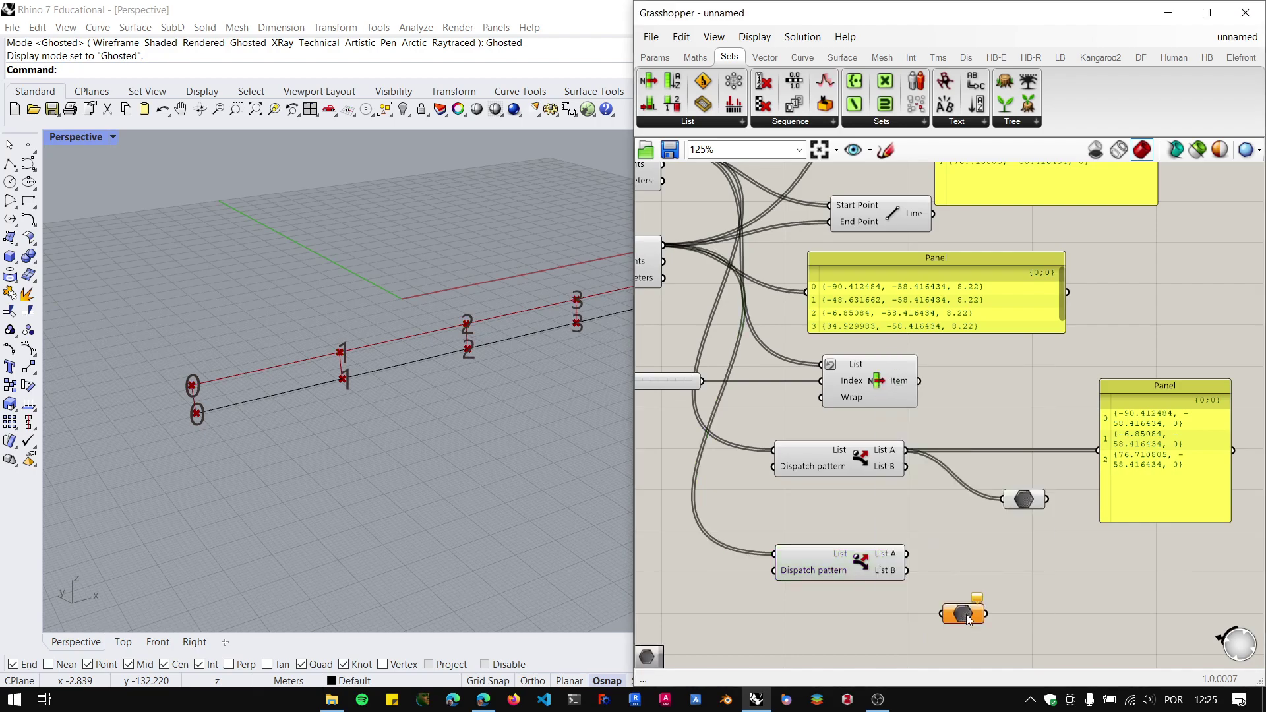
{"action": "left_click_drag", "start_coordinate": [968, 600], "coordinate": [994, 574]}
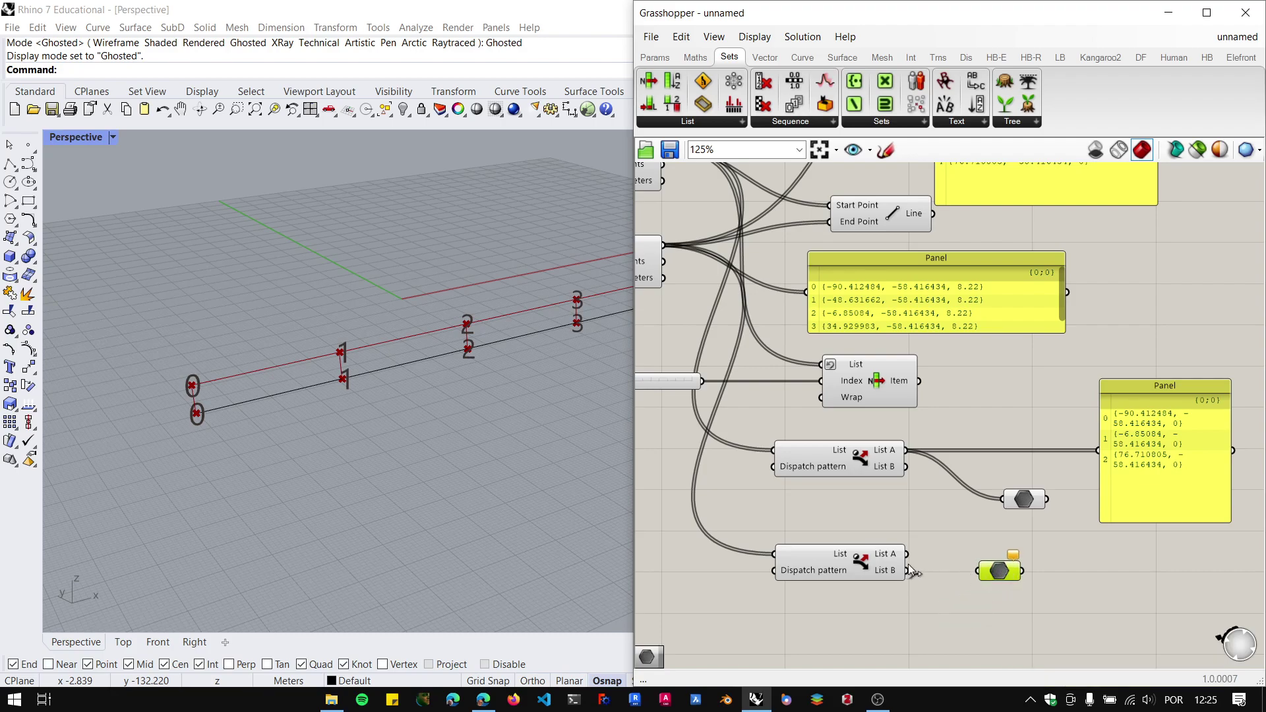
{"action": "left_click_drag", "start_coordinate": [907, 570], "coordinate": [979, 571]}
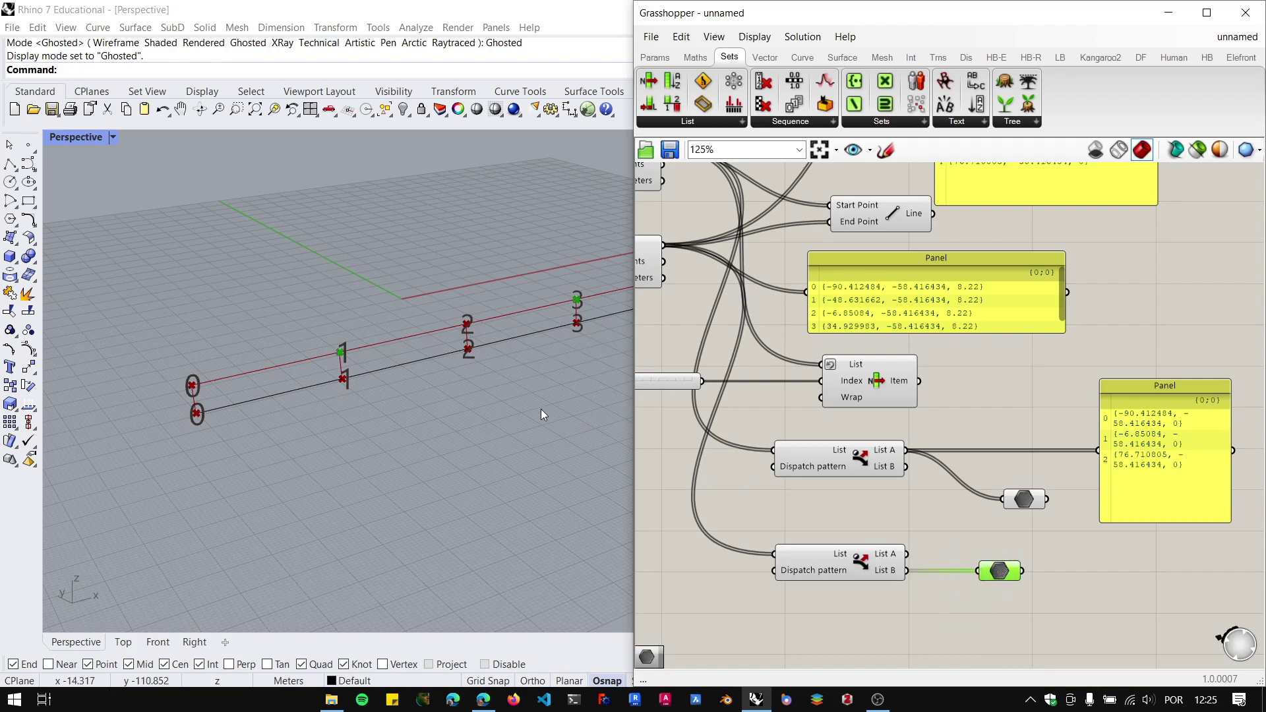
{"action": "scroll", "coordinate": [350, 410], "scroll_direction": "down", "scroll_amount": 3}
{"action": "scroll", "coordinate": [456, 362], "scroll_direction": "up", "scroll_amount": 5}
{"action": "scroll", "coordinate": [337, 396], "scroll_direction": "down", "scroll_amount": 3}
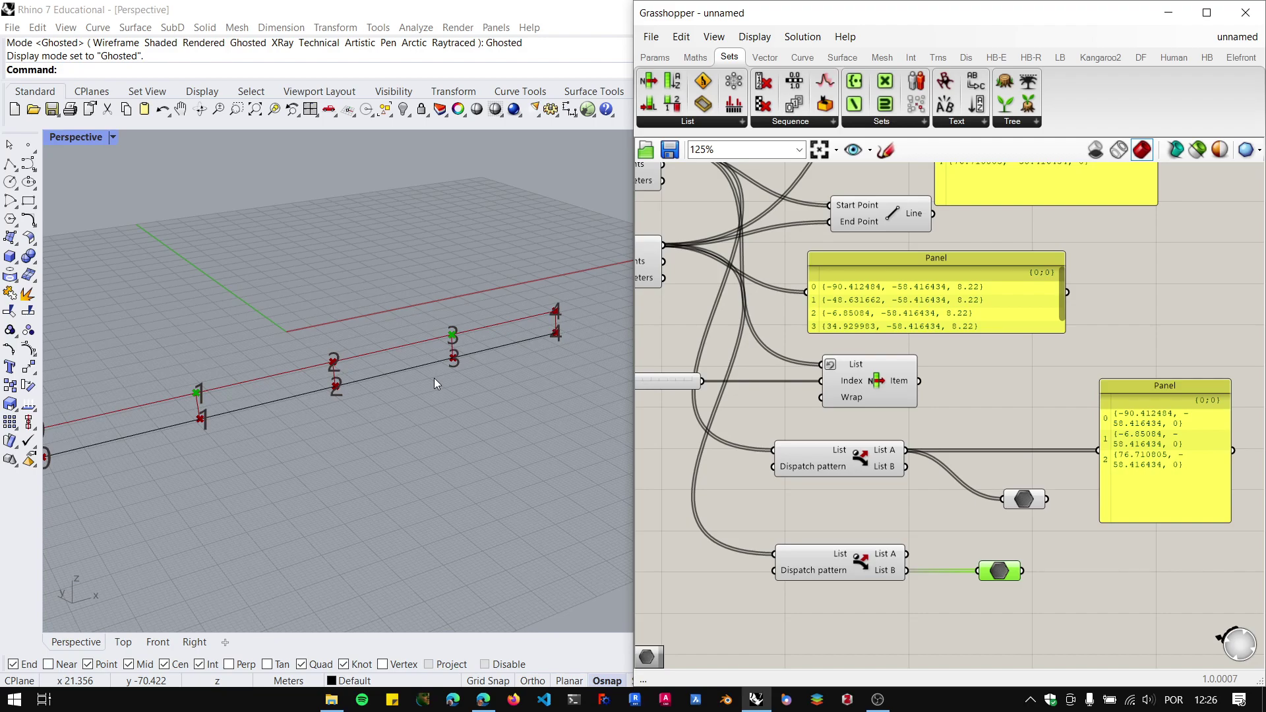
Add a Weave component to the right of the Data parameters and examine its Pattern and Stream inputs.
{"action": "left_click", "coordinate": [743, 122]}
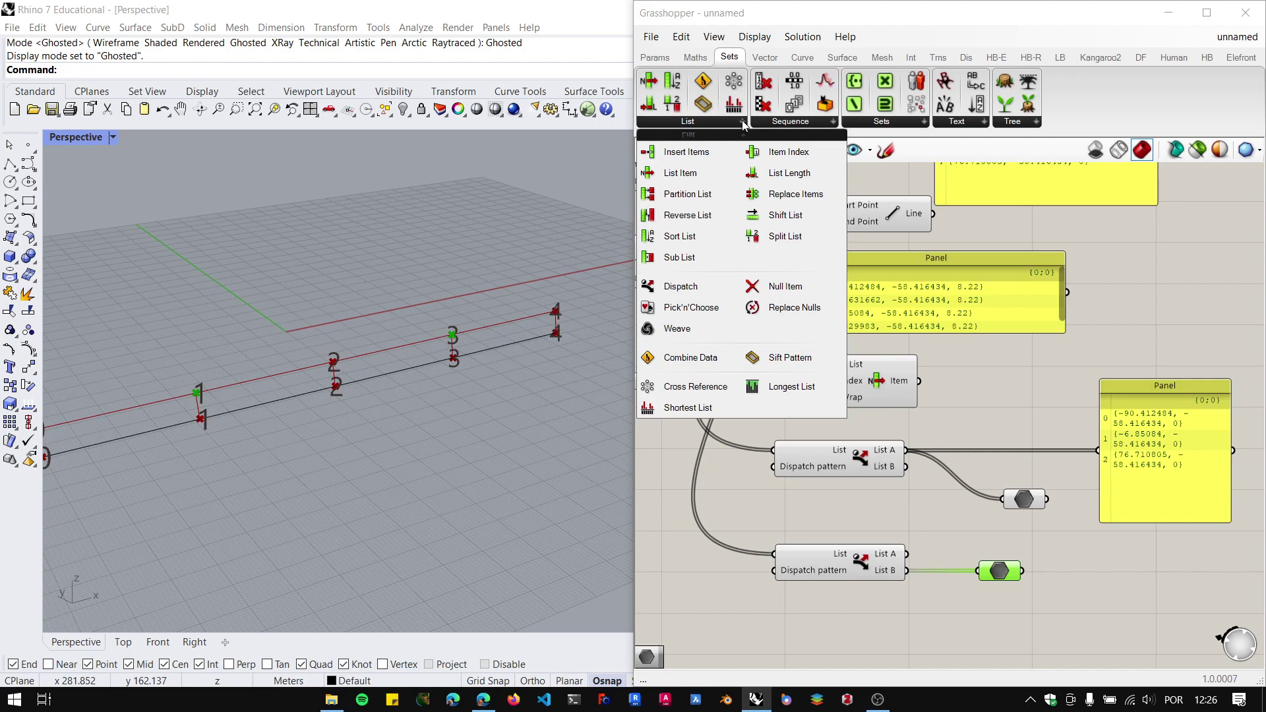
{"action": "left_click_drag", "start_coordinate": [693, 333], "coordinate": [1150, 590]}
{"action": "scroll", "coordinate": [1142, 576], "scroll_direction": "up", "scroll_amount": 2}
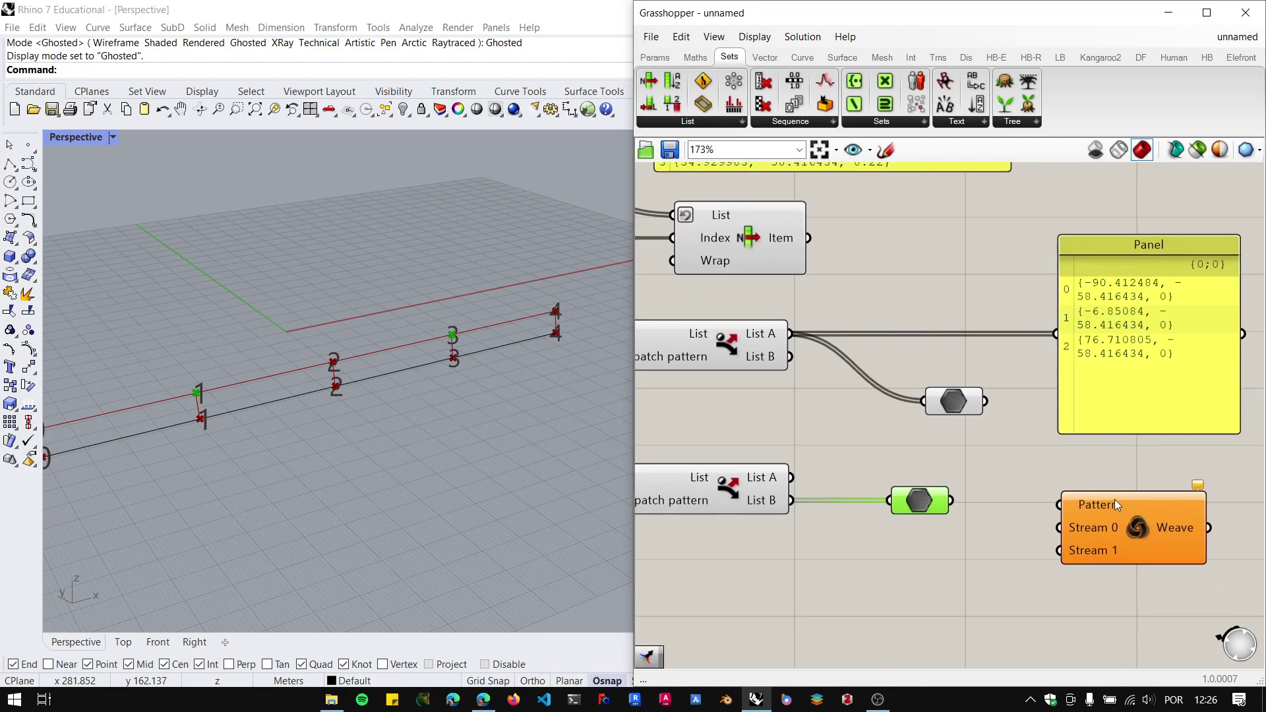
{"action": "mouse_move", "coordinate": [1092, 504]}
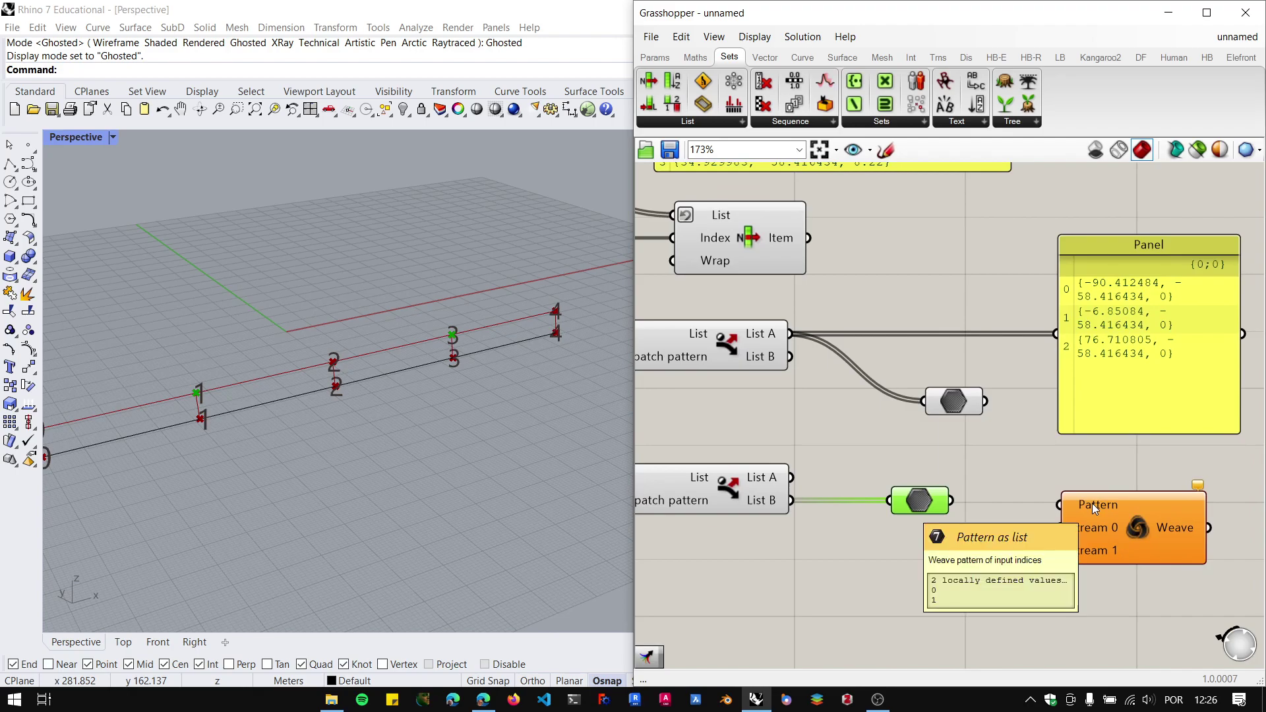
{"action": "scroll", "coordinate": [1093, 520], "scroll_direction": "up", "scroll_amount": 3}
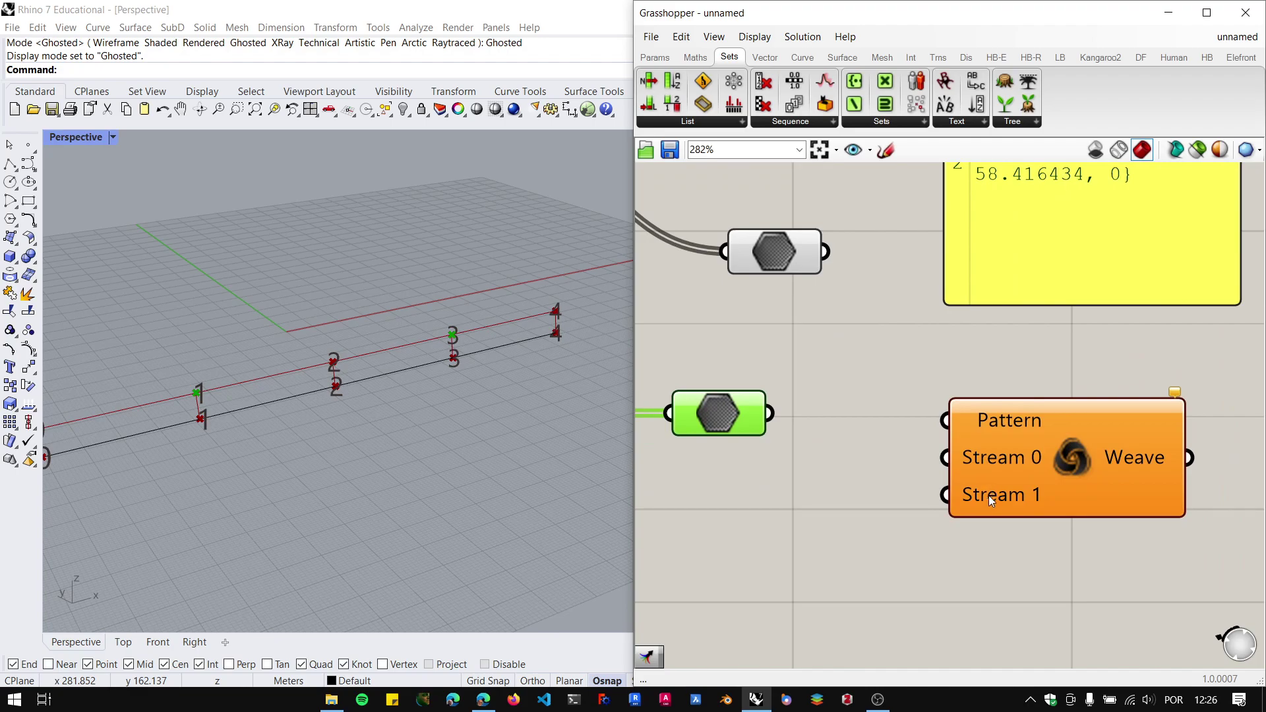
{"action": "scroll", "coordinate": [1053, 505], "scroll_direction": "up", "scroll_amount": 6}
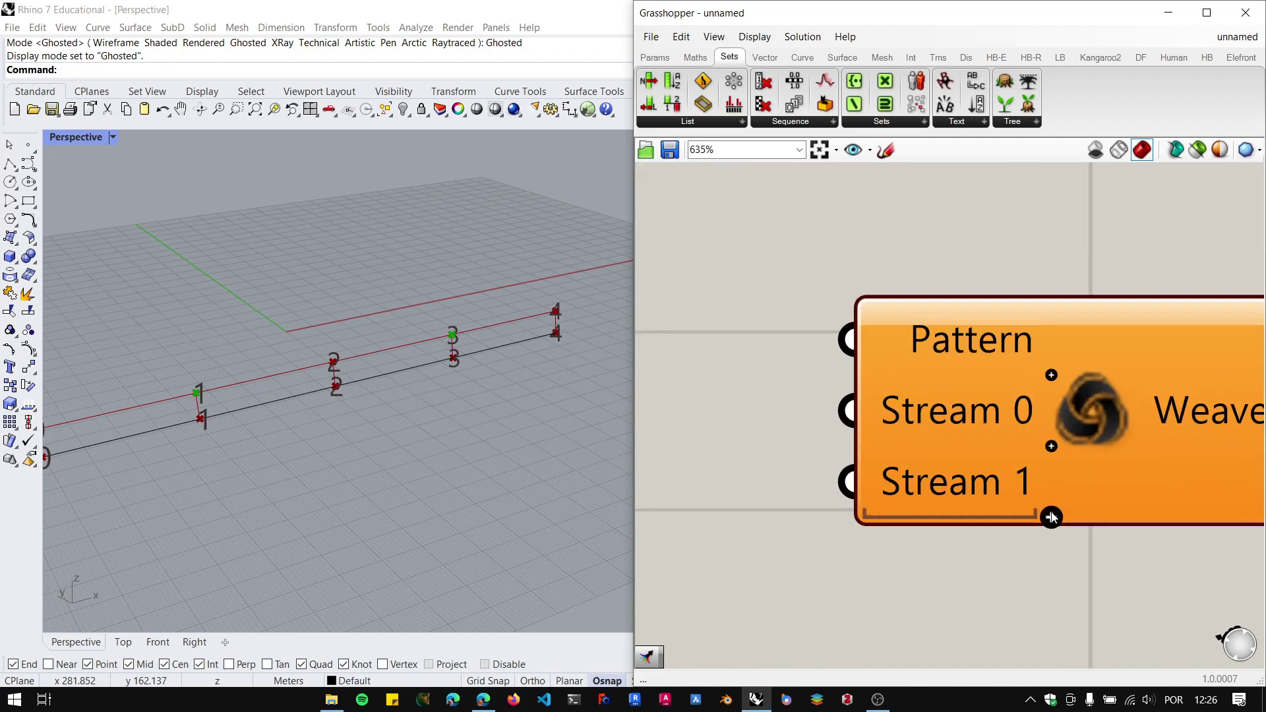
{"action": "scroll", "coordinate": [962, 414], "scroll_direction": "down", "scroll_amount": 7}
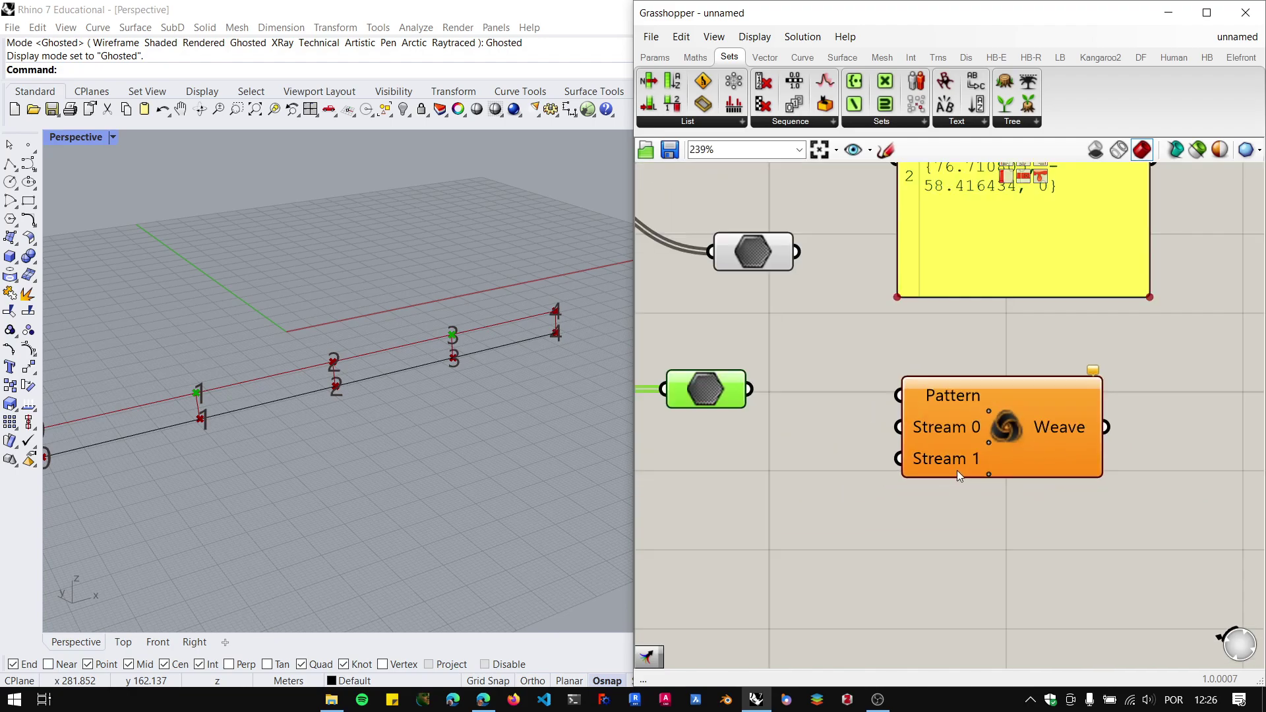
{"action": "scroll", "coordinate": [1030, 488], "scroll_direction": "down", "scroll_amount": 3}
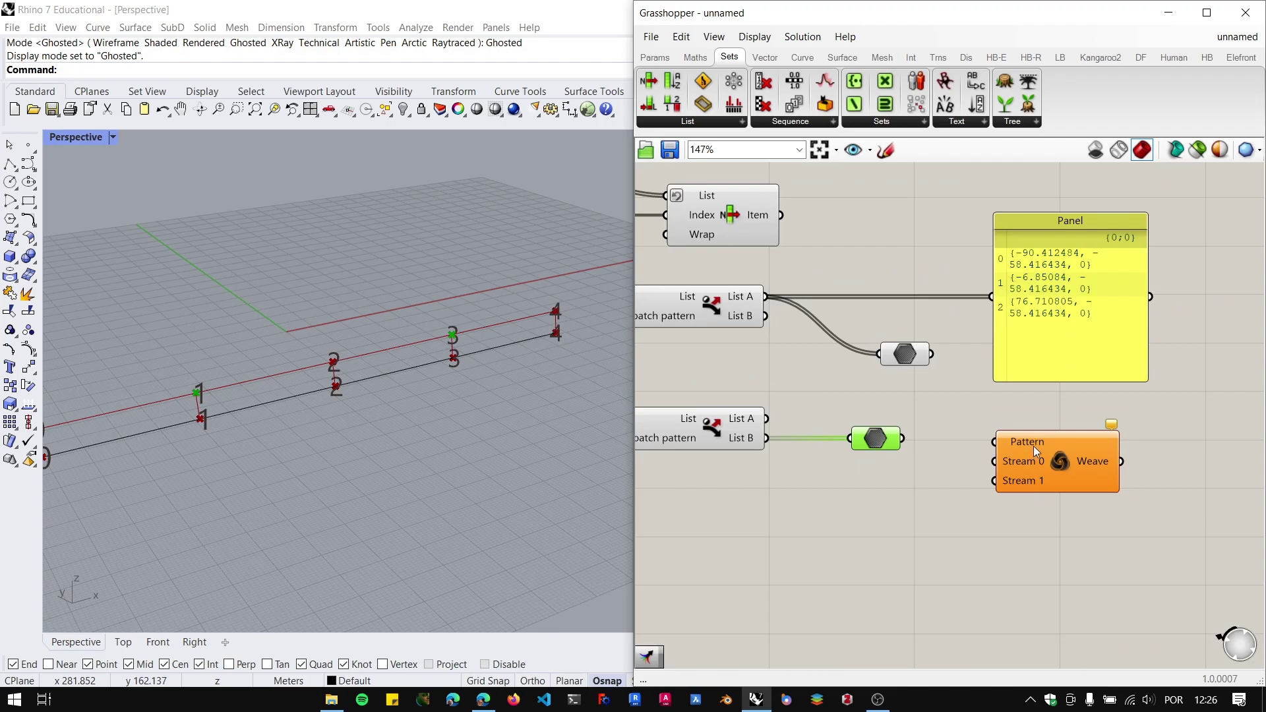
{"action": "scroll", "coordinate": [1022, 440], "scroll_direction": "up", "scroll_amount": 1}
{"action": "left_click_drag", "start_coordinate": [733, 274], "coordinate": [1002, 446]}
{"action": "left_click_drag", "start_coordinate": [717, 444], "coordinate": [965, 480]}
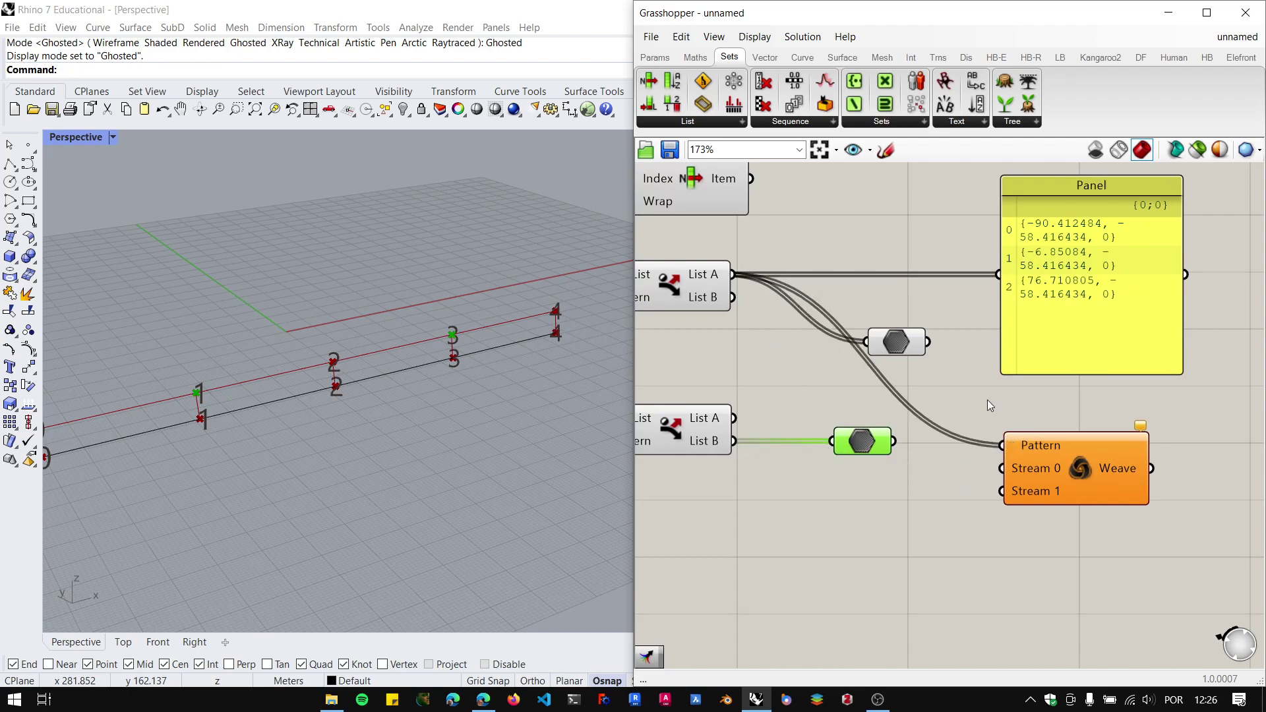
{"action": "right_click", "coordinate": [1029, 446]}
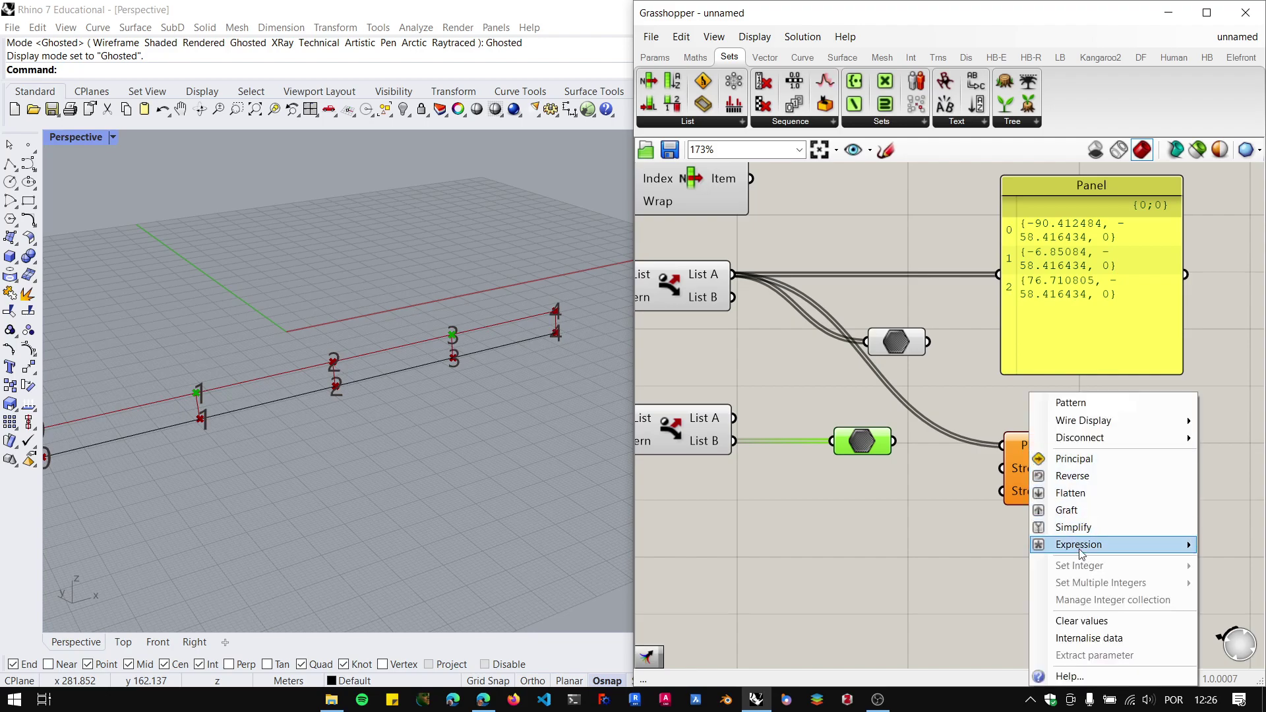
{"action": "mouse_move", "coordinate": [1075, 441]}
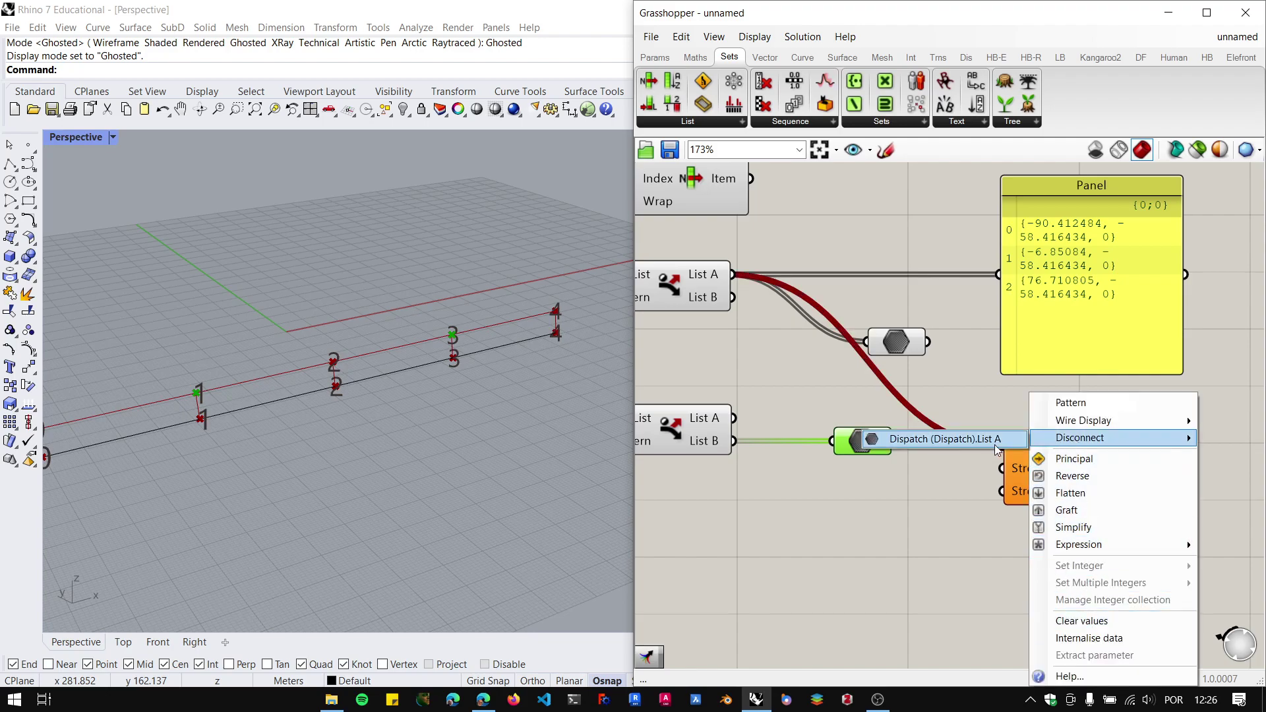
{"action": "left_click", "coordinate": [943, 439]}
Connect the List A Data parameter to Weave's Stream 0 and the List B Data parameter to Stream 1.
{"action": "left_click_drag", "start_coordinate": [927, 342], "coordinate": [999, 469]}
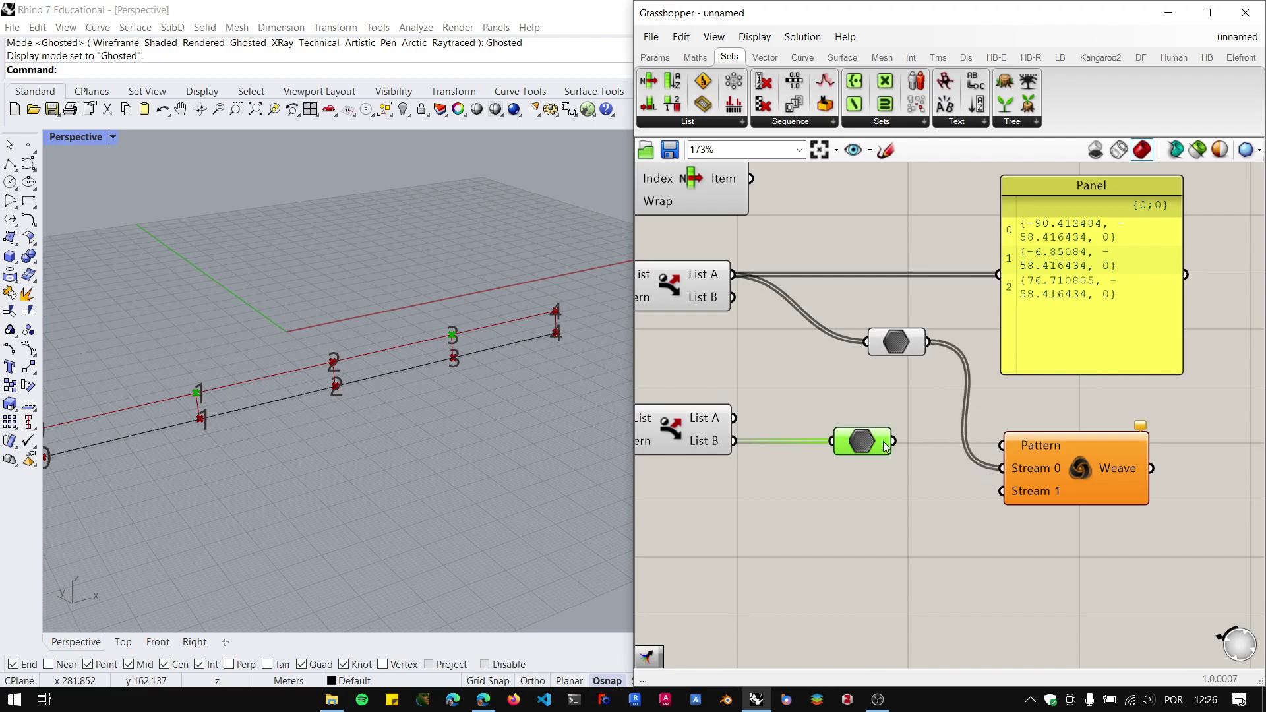
{"action": "left_click_drag", "start_coordinate": [894, 441], "coordinate": [1001, 492]}
{"action": "scroll", "coordinate": [524, 436], "scroll_direction": "down", "scroll_amount": 3}
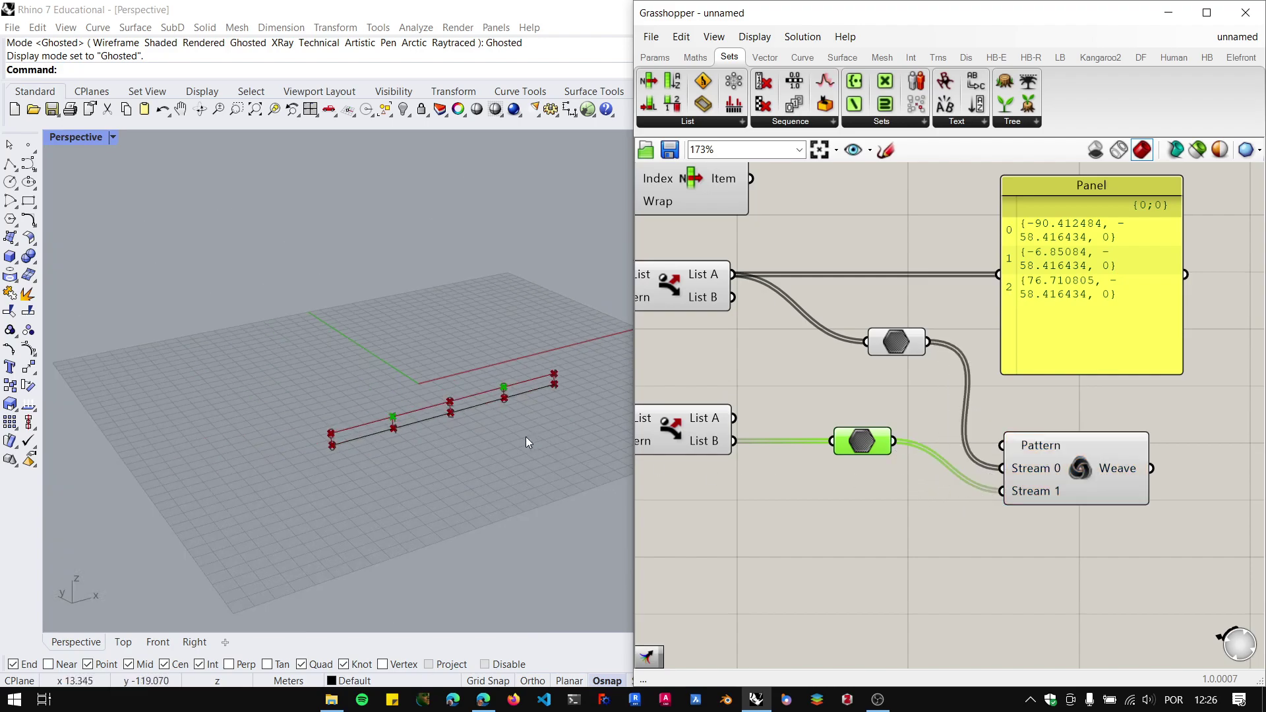
Add a panel to the right of Weave, connect the Weave output to it, and enlarge it to show the full list.
{"action": "scroll", "coordinate": [1191, 439], "scroll_direction": "up", "scroll_amount": 3}
{"action": "right_click_drag", "start_coordinate": [1190, 440], "coordinate": [698, 434]}
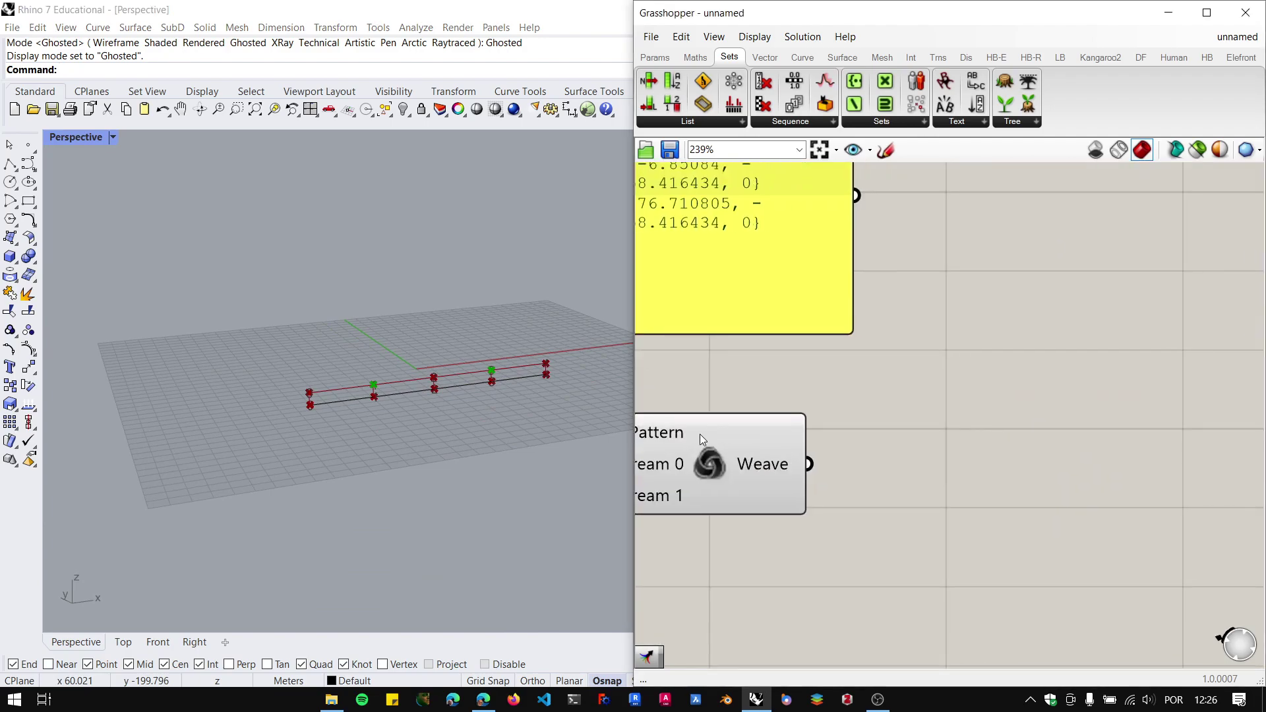
{"action": "double_click", "coordinate": [929, 445]}
{"action": "type", "text": "//"}
{"action": "key", "text": "Return"}
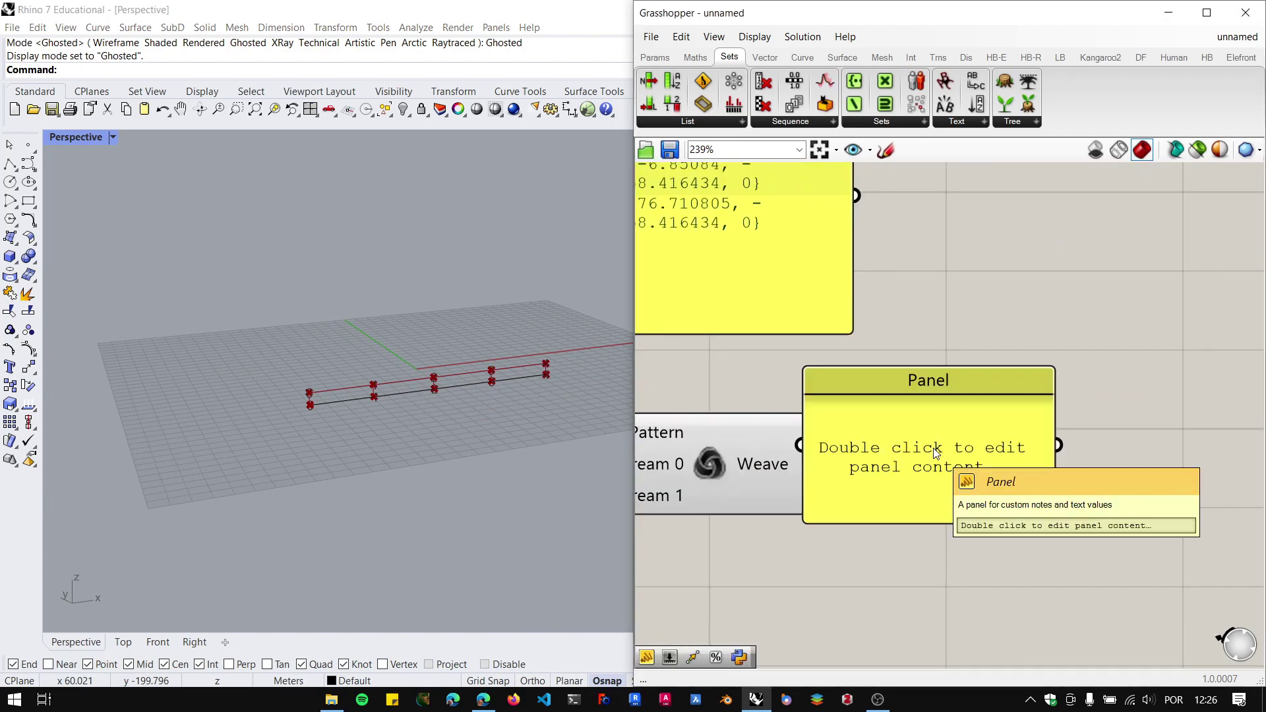
{"action": "left_click_drag", "start_coordinate": [1013, 386], "coordinate": [1164, 329]}
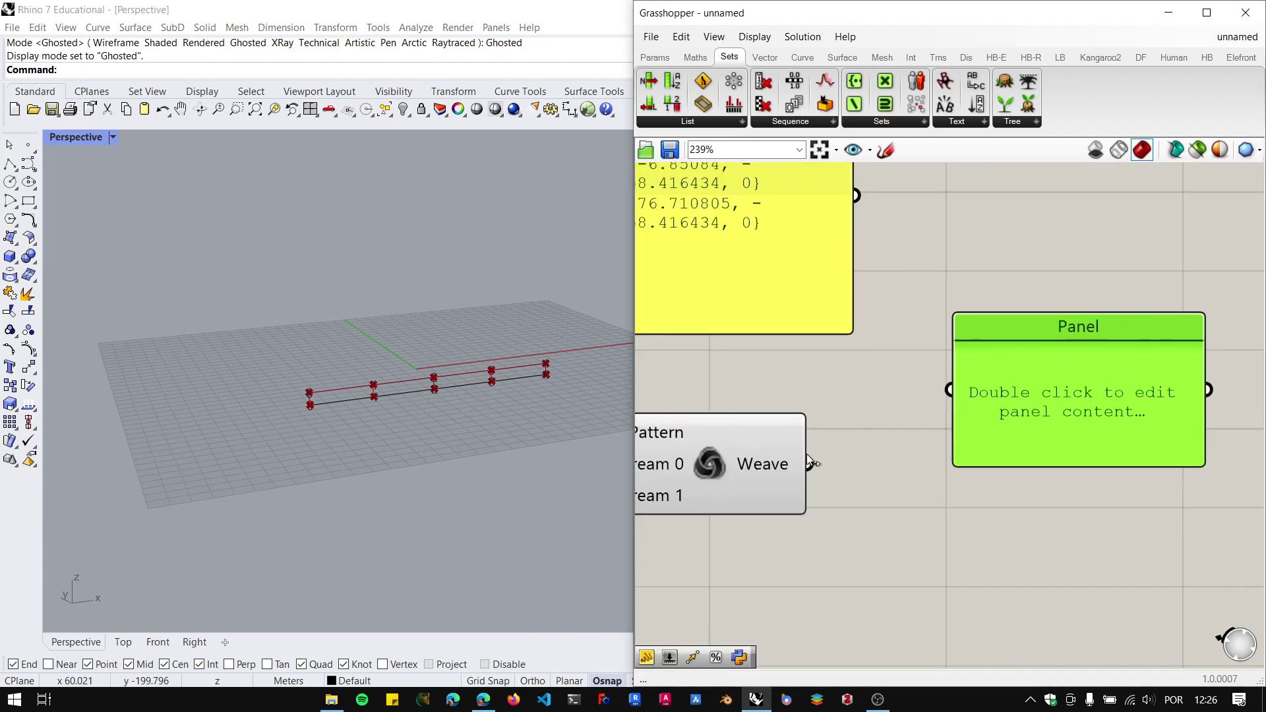
{"action": "left_click_drag", "start_coordinate": [809, 463], "coordinate": [1034, 630]}
{"action": "scroll", "coordinate": [1019, 547], "scroll_direction": "down", "scroll_amount": 3}
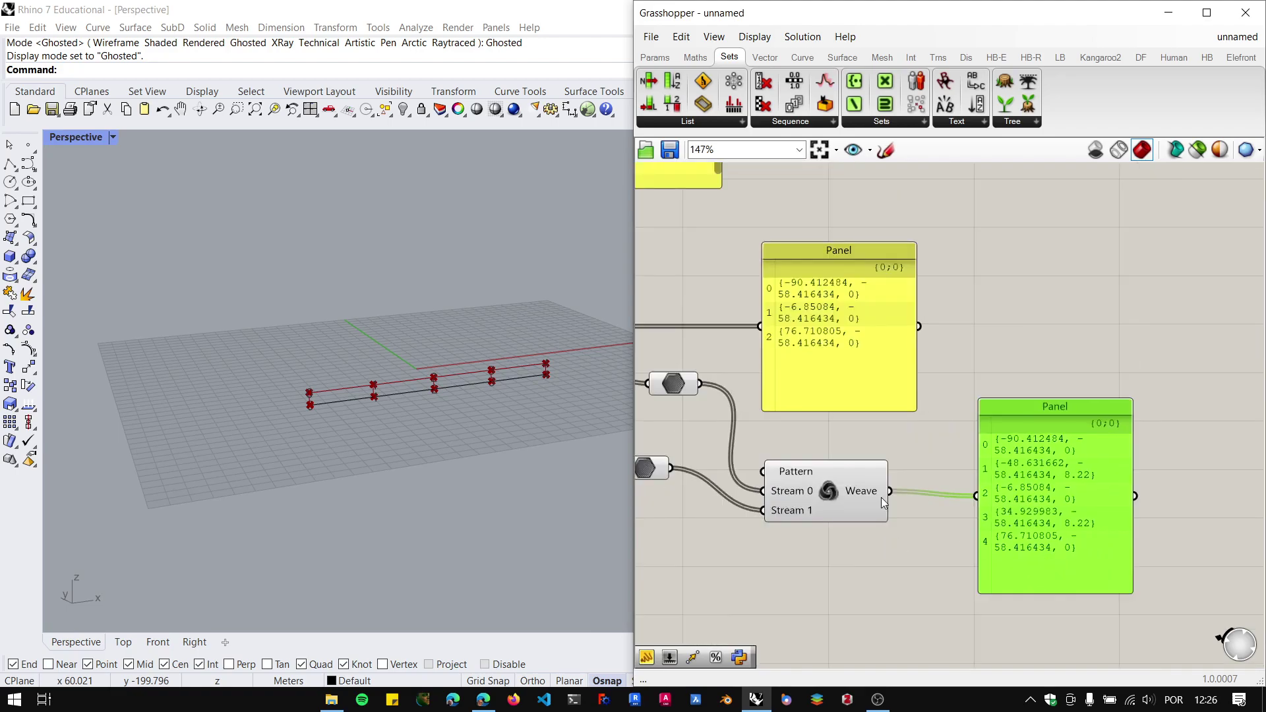
Select the Weave component and examine which points it highlights along the two lines in the viewport.
{"action": "scroll", "coordinate": [304, 453], "scroll_direction": "up", "scroll_amount": 5}
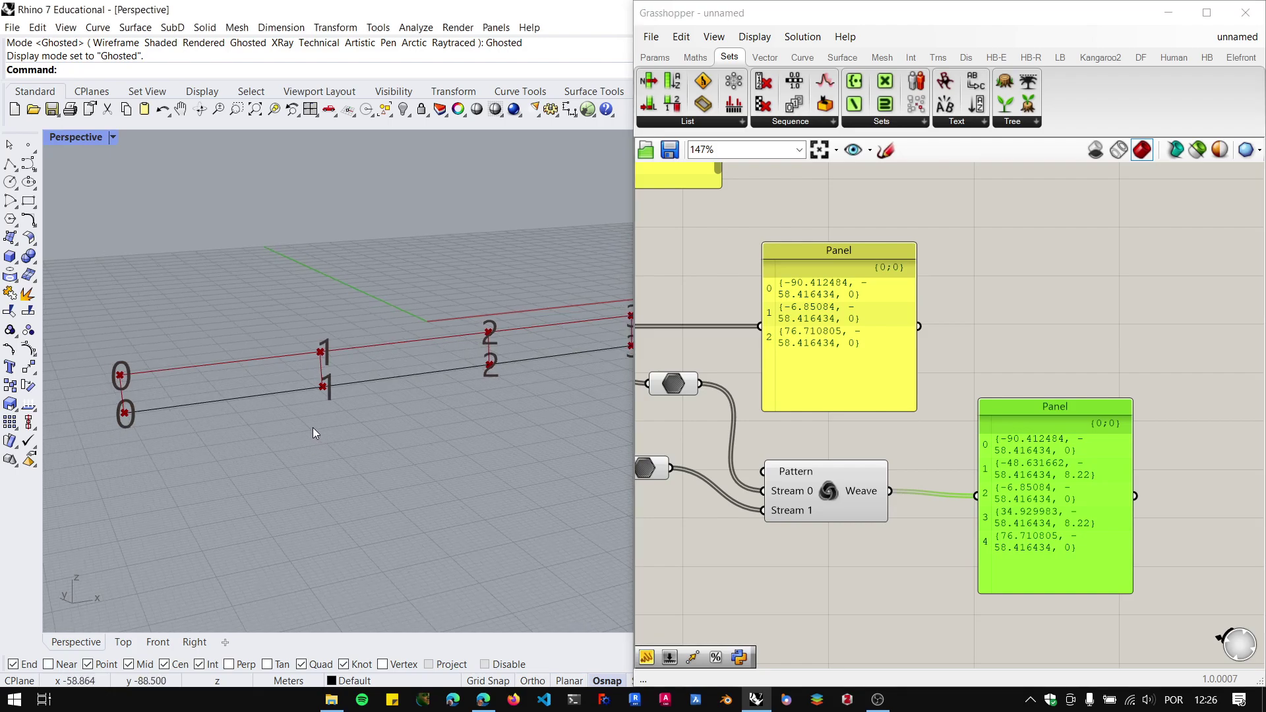
{"action": "left_click", "coordinate": [828, 492]}
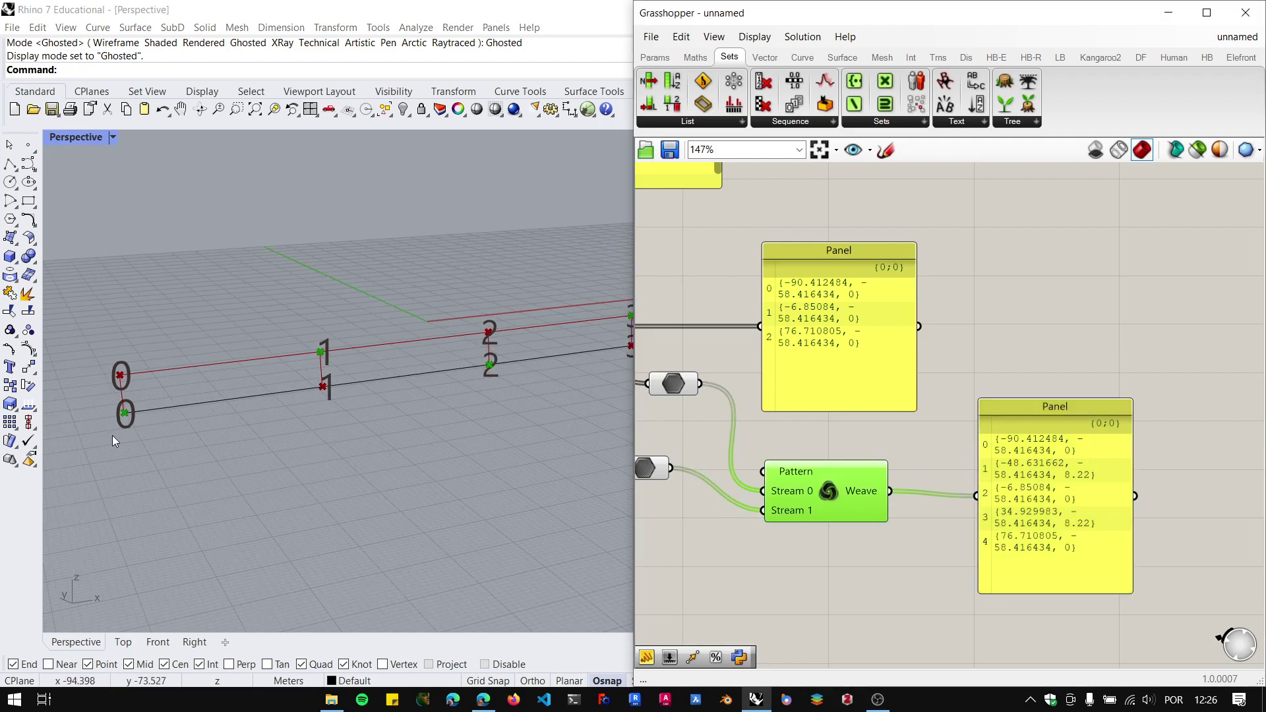
{"action": "scroll", "coordinate": [429, 438], "scroll_direction": "down", "scroll_amount": 5}
{"action": "scroll", "coordinate": [956, 484], "scroll_direction": "down", "scroll_amount": 2}
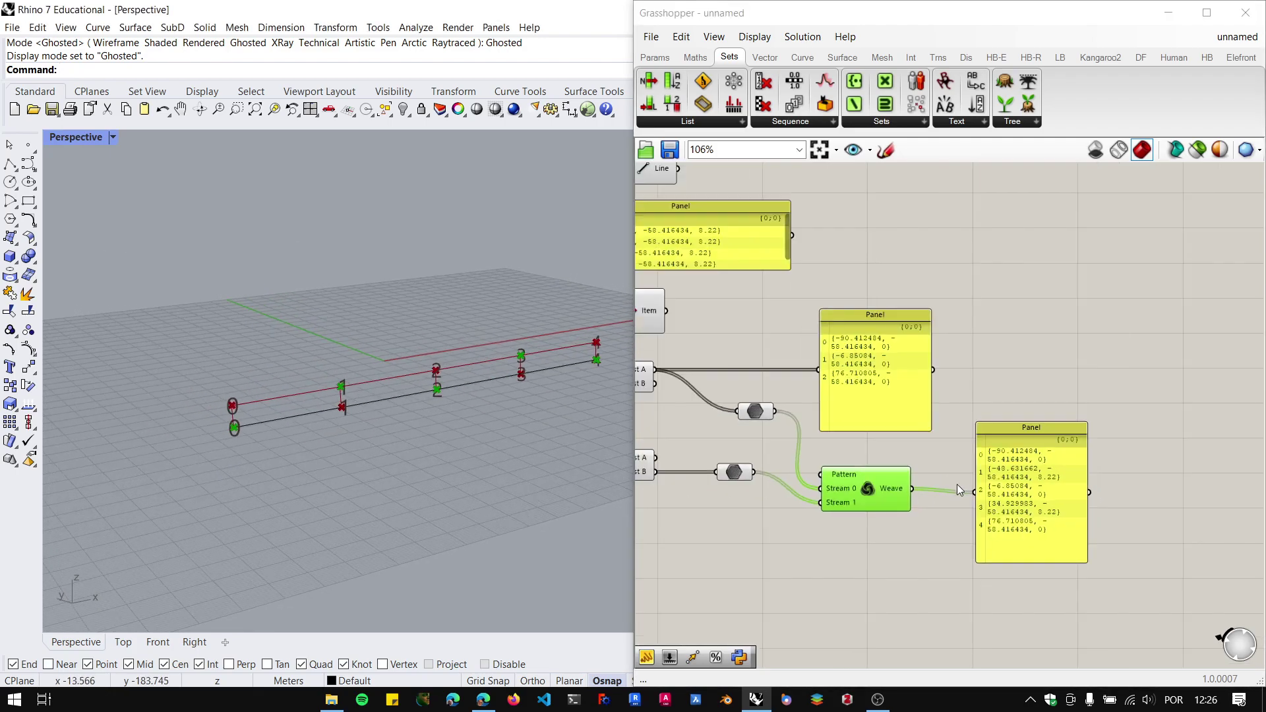
Move the first Point List component to the right of the upper panels and delete the second Point List.
{"action": "scroll", "coordinate": [956, 473], "scroll_direction": "down", "scroll_amount": 3}
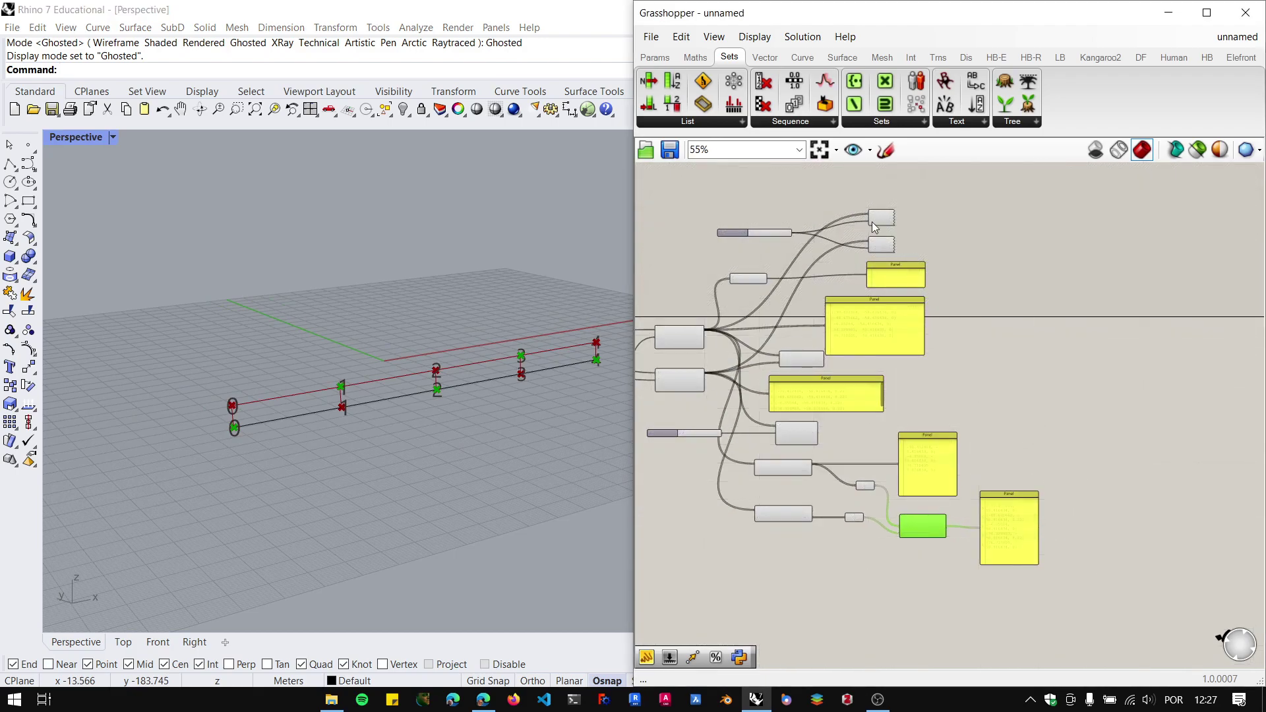
{"action": "scroll", "coordinate": [889, 260], "scroll_direction": "up", "scroll_amount": 3}
{"action": "scroll", "coordinate": [901, 294], "scroll_direction": "down", "scroll_amount": 2}
{"action": "scroll", "coordinate": [923, 323], "scroll_direction": "up", "scroll_amount": 2}
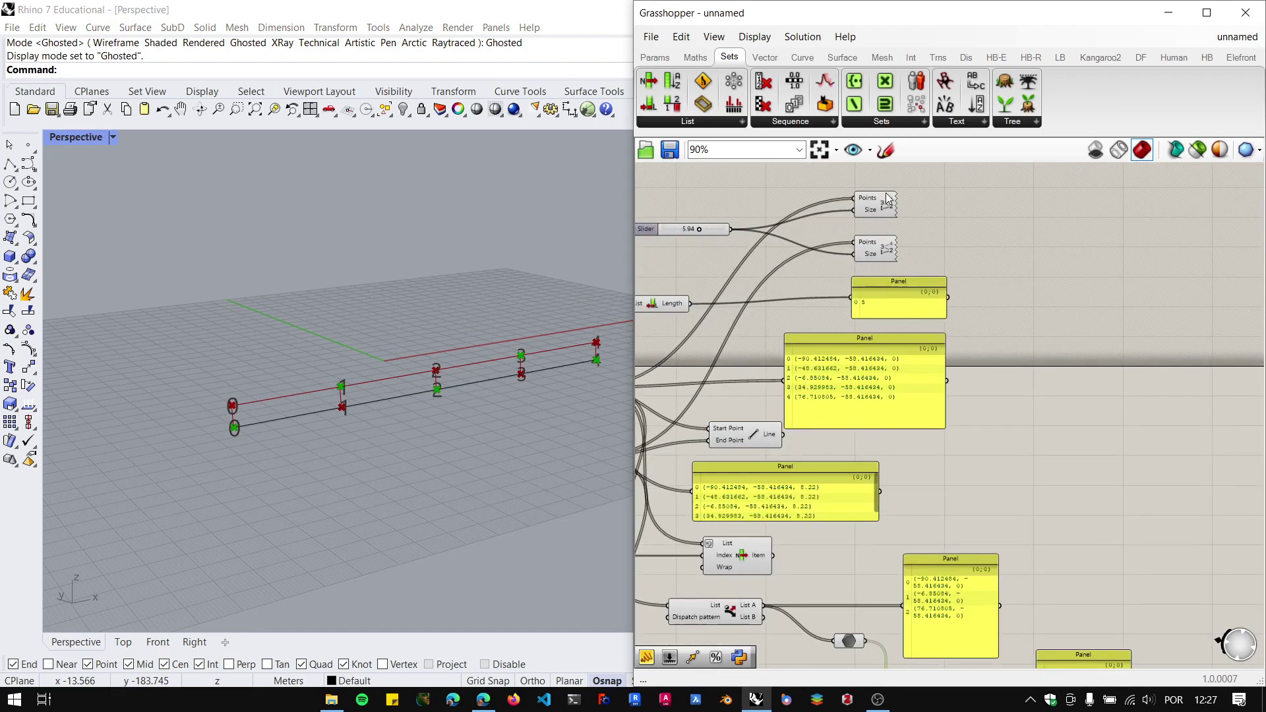
{"action": "left_click_drag", "start_coordinate": [885, 200], "coordinate": [1195, 431]}
{"action": "left_click", "coordinate": [884, 253]}
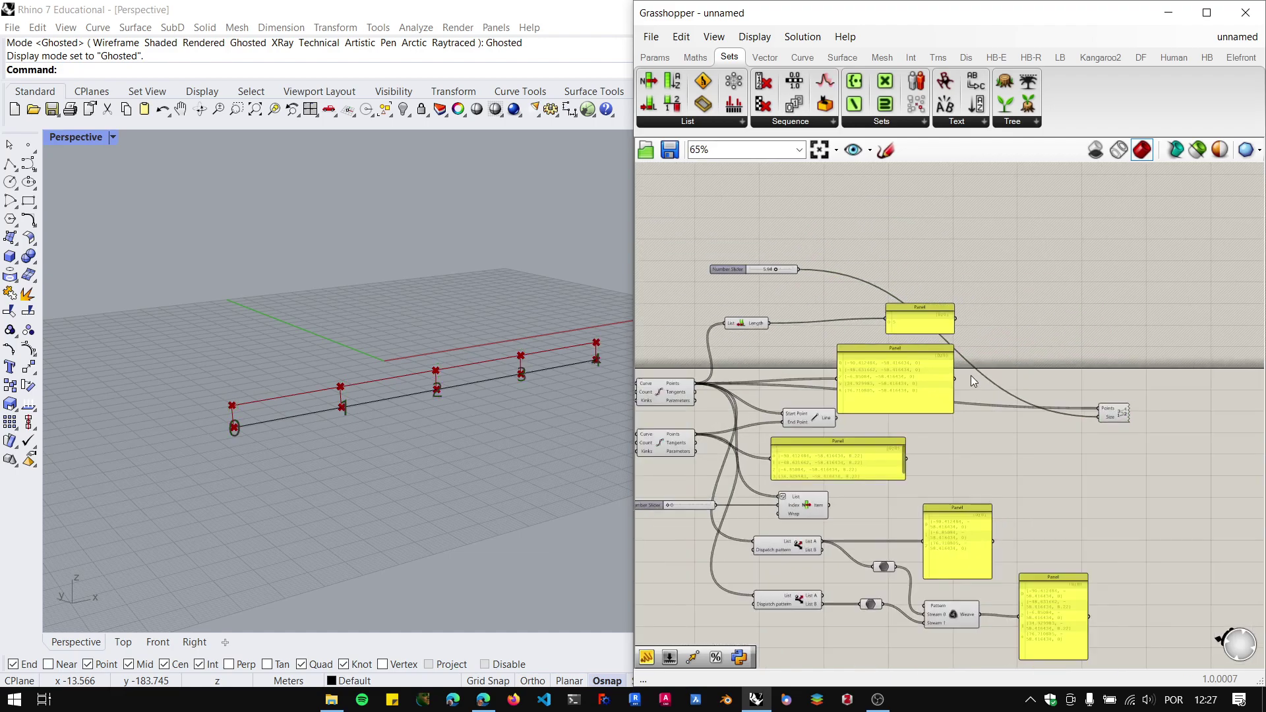
Connect the Weave output to the Points input of the Point List component to number the woven points.
{"action": "scroll", "coordinate": [1063, 565], "scroll_direction": "up", "scroll_amount": 1}
{"action": "right_click_drag", "start_coordinate": [1063, 564], "coordinate": [970, 563]}
{"action": "left_click_drag", "start_coordinate": [926, 590], "coordinate": [1114, 254]}
{"action": "scroll", "coordinate": [276, 455], "scroll_direction": "up", "scroll_amount": 3}
{"action": "right_click_drag", "start_coordinate": [277, 451], "coordinate": [443, 404]}
{"action": "scroll", "coordinate": [280, 433], "scroll_direction": "down", "scroll_amount": 4}
{"action": "scroll", "coordinate": [358, 376], "scroll_direction": "up", "scroll_amount": 3}
{"action": "scroll", "coordinate": [359, 412], "scroll_direction": "down", "scroll_amount": 2}
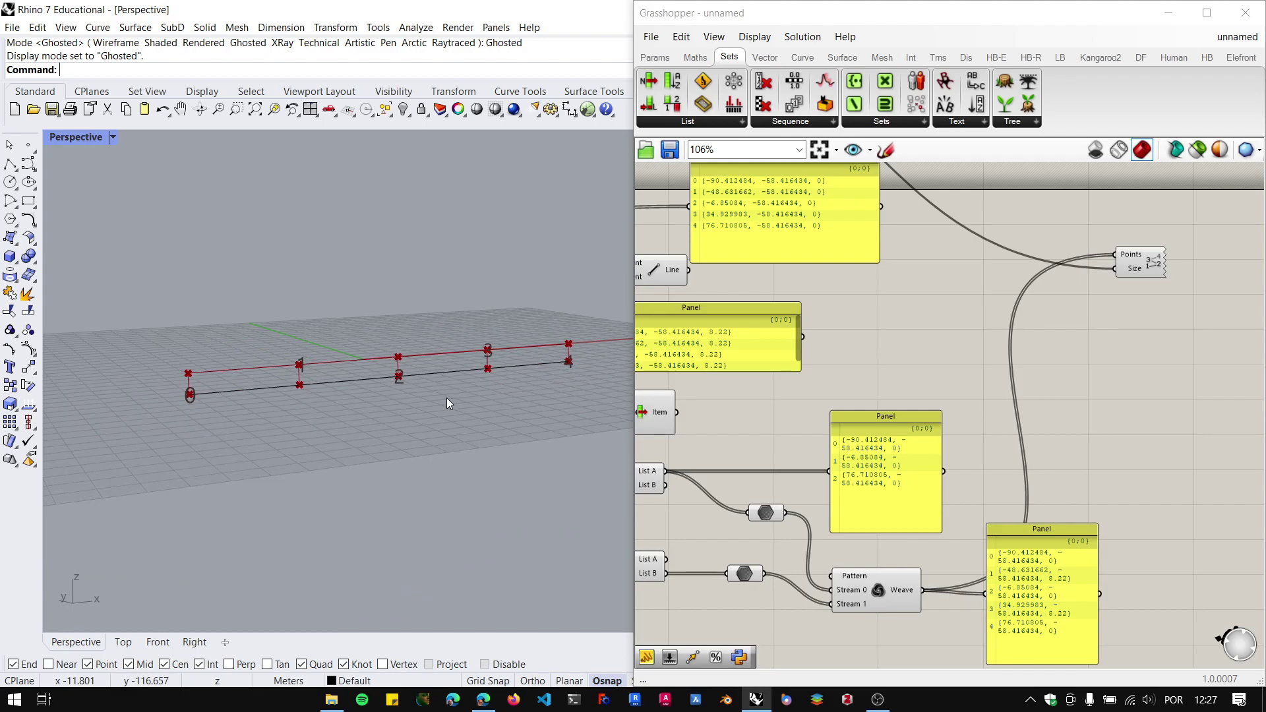
Add a PolyLine component to the right of Weave, above its output panel, and connect the Weave output to its Vertices input.
{"action": "left_click", "coordinate": [801, 58]}
{"action": "left_click", "coordinate": [924, 122]}
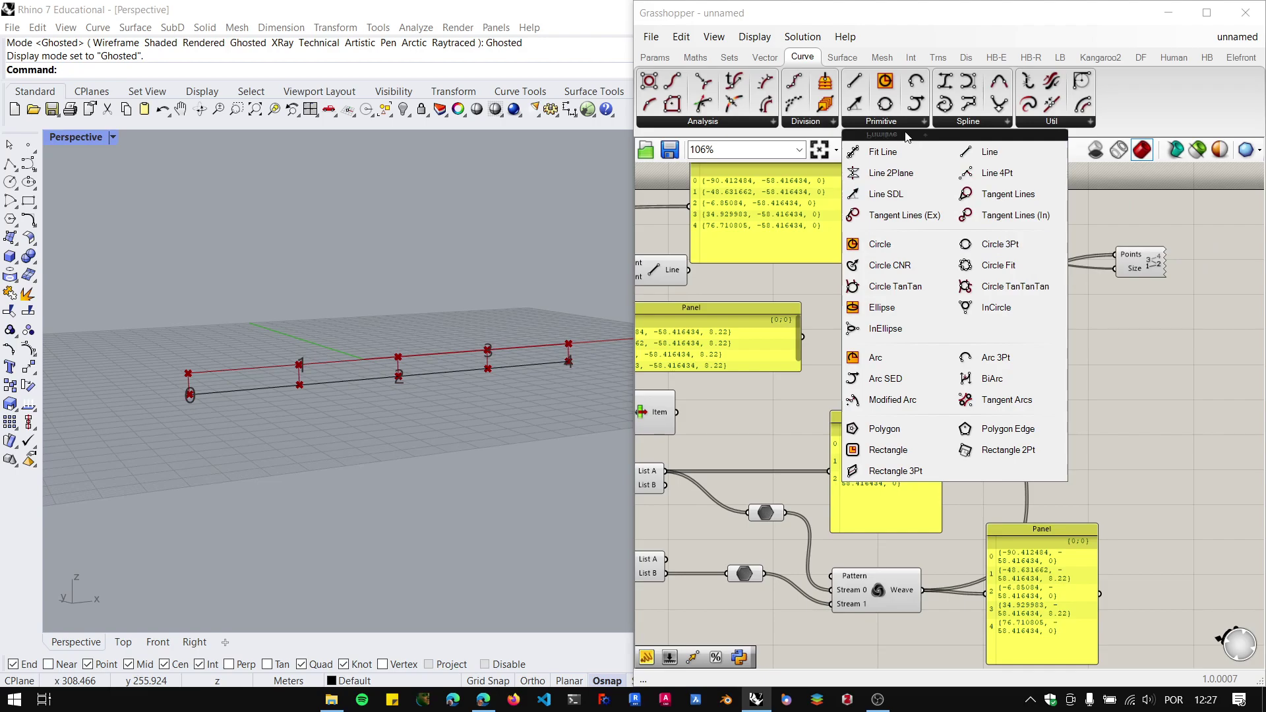
{"action": "left_click", "coordinate": [993, 123]}
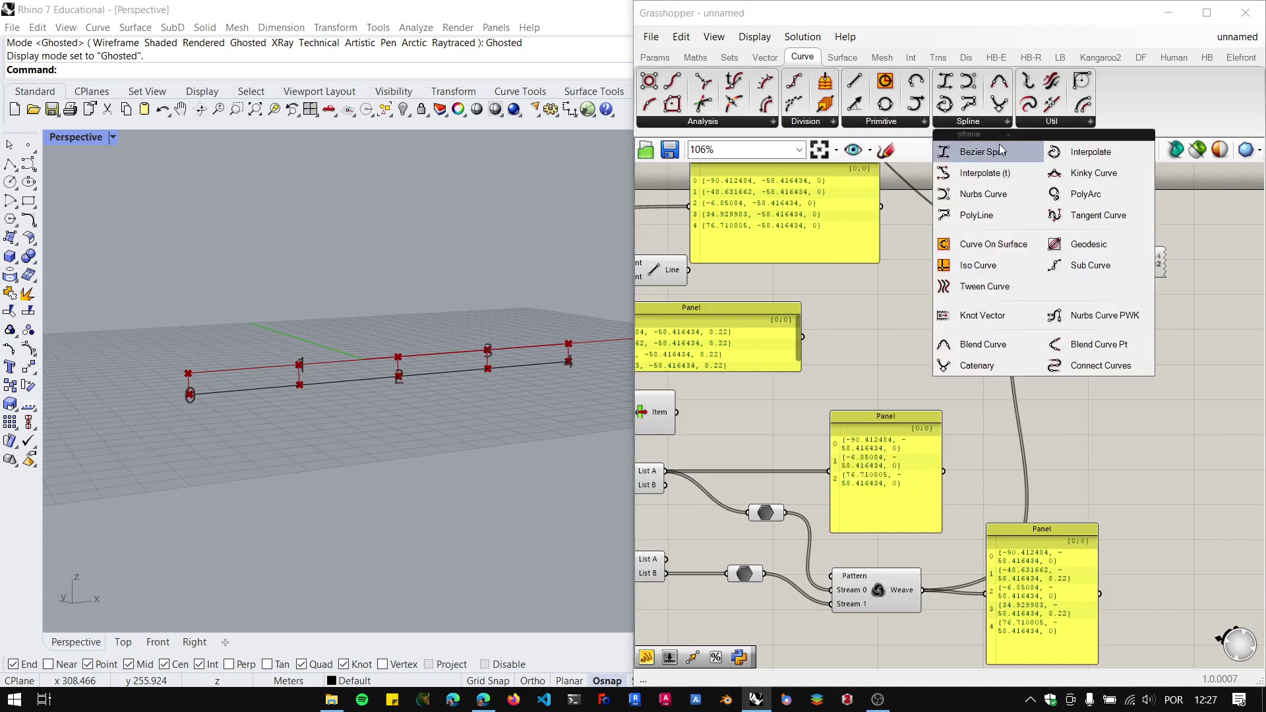
{"action": "left_click", "coordinate": [978, 215]}
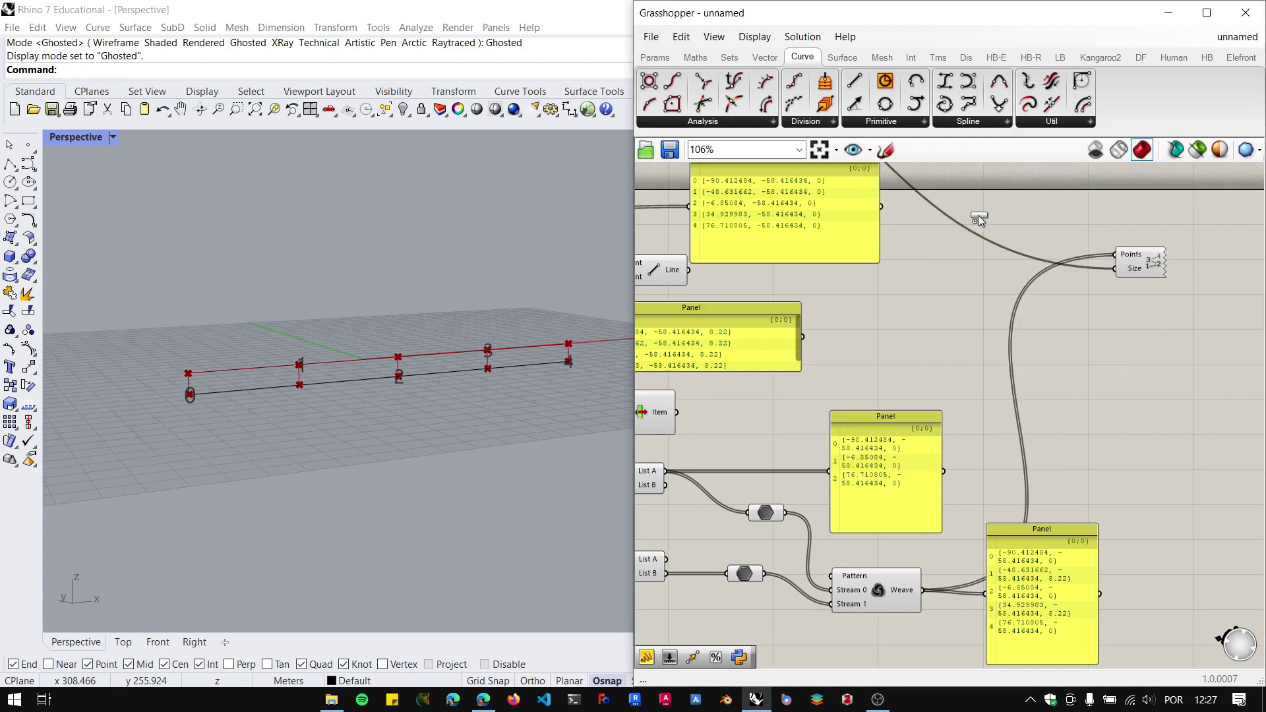
{"action": "left_click", "coordinate": [1139, 449]}
{"action": "scroll", "coordinate": [976, 568], "scroll_direction": "up", "scroll_amount": 3}
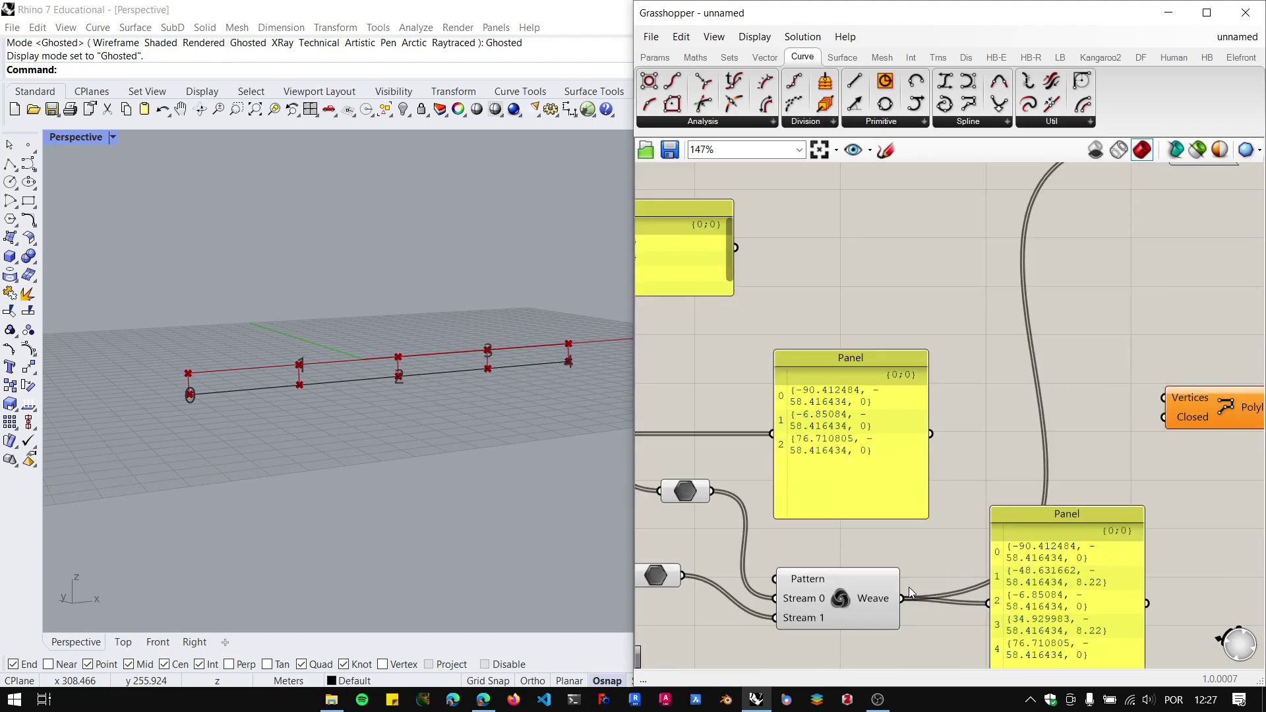
{"action": "left_click_drag", "start_coordinate": [922, 590], "coordinate": [1163, 397]}
{"action": "right_click_drag", "start_coordinate": [158, 386], "coordinate": [310, 428]}
{"action": "scroll", "coordinate": [935, 346], "scroll_direction": "down", "scroll_amount": 5}
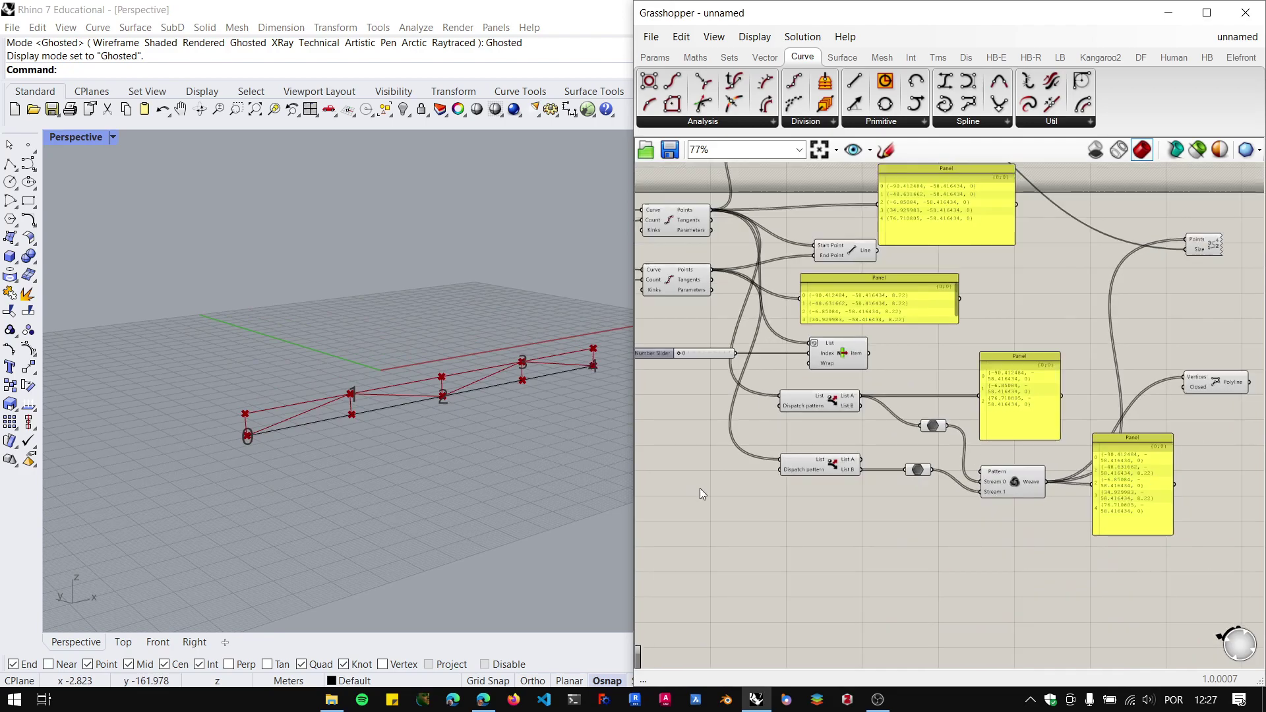
Set the number slider feeding the Count inputs of both curve division components to 16.
{"action": "scroll", "coordinate": [956, 351], "scroll_direction": "up", "scroll_amount": 6}
{"action": "right_click_drag", "start_coordinate": [738, 214], "coordinate": [898, 392]}
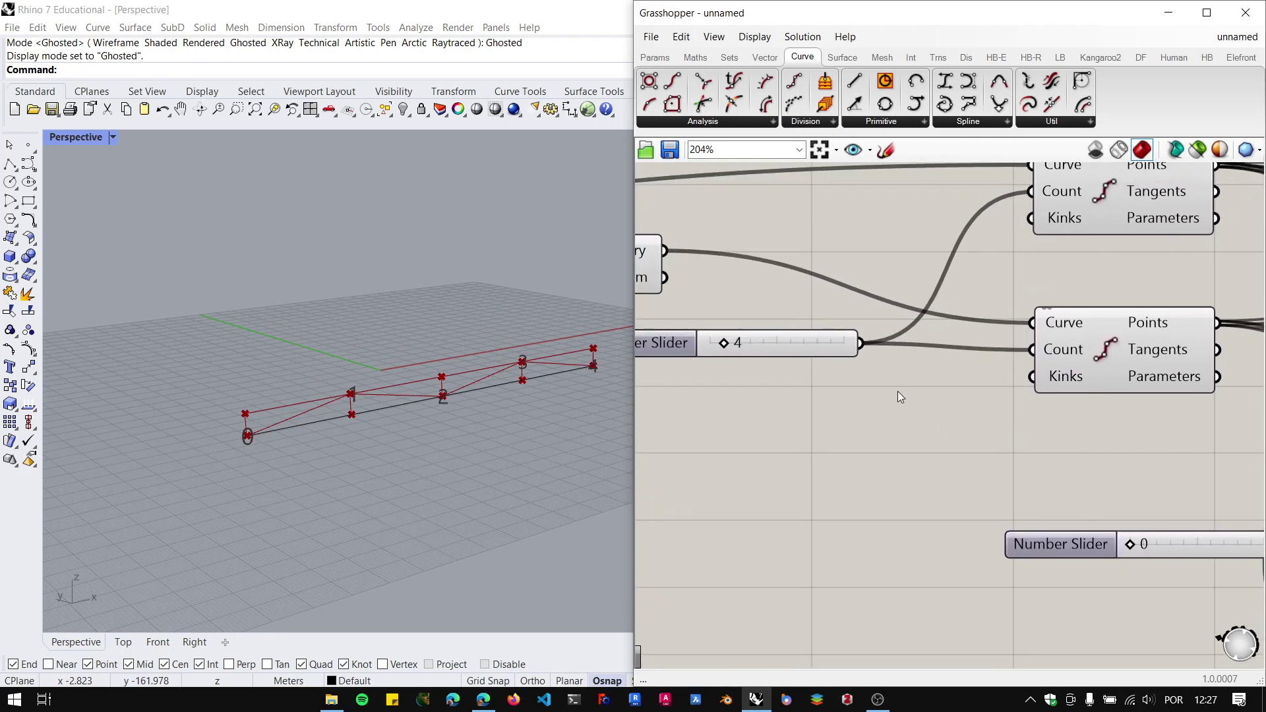
{"action": "left_click_drag", "start_coordinate": [722, 341], "coordinate": [780, 343]}
{"action": "right_click_drag", "start_coordinate": [415, 429], "coordinate": [311, 417]}
{"action": "scroll", "coordinate": [335, 410], "scroll_direction": "up", "scroll_amount": 4}
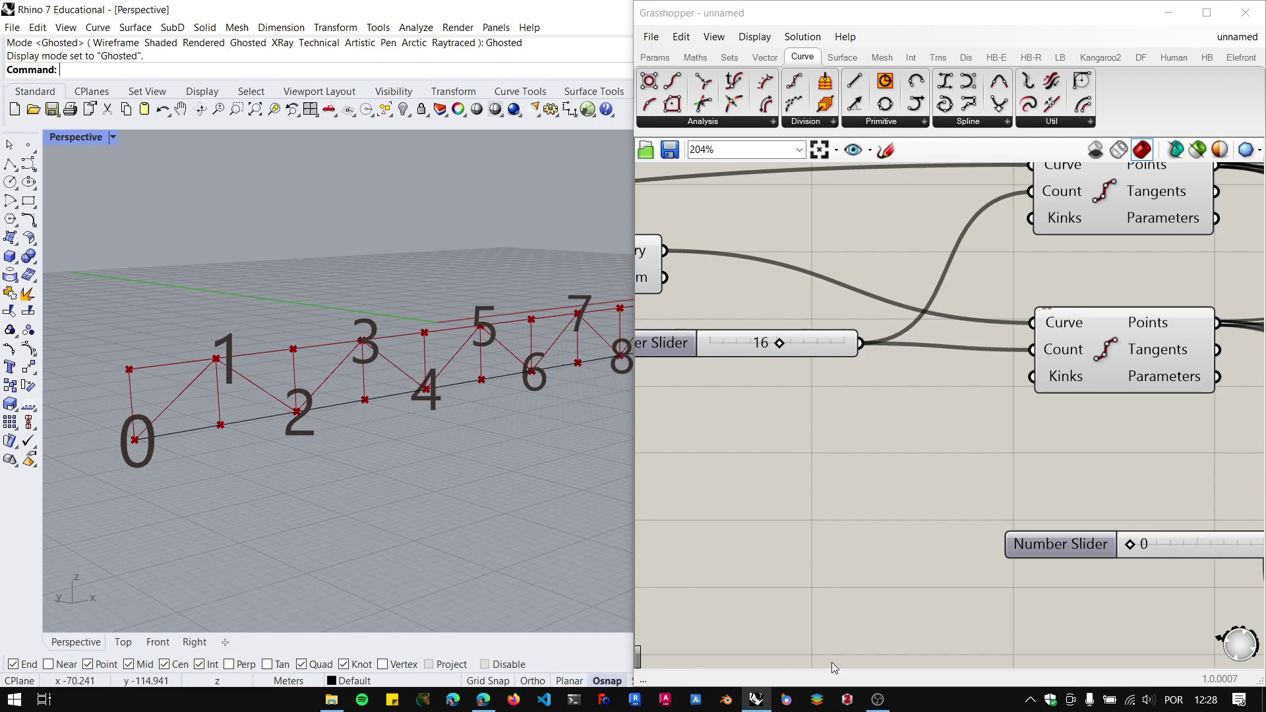
{"action": "left_click", "coordinate": [878, 699]}
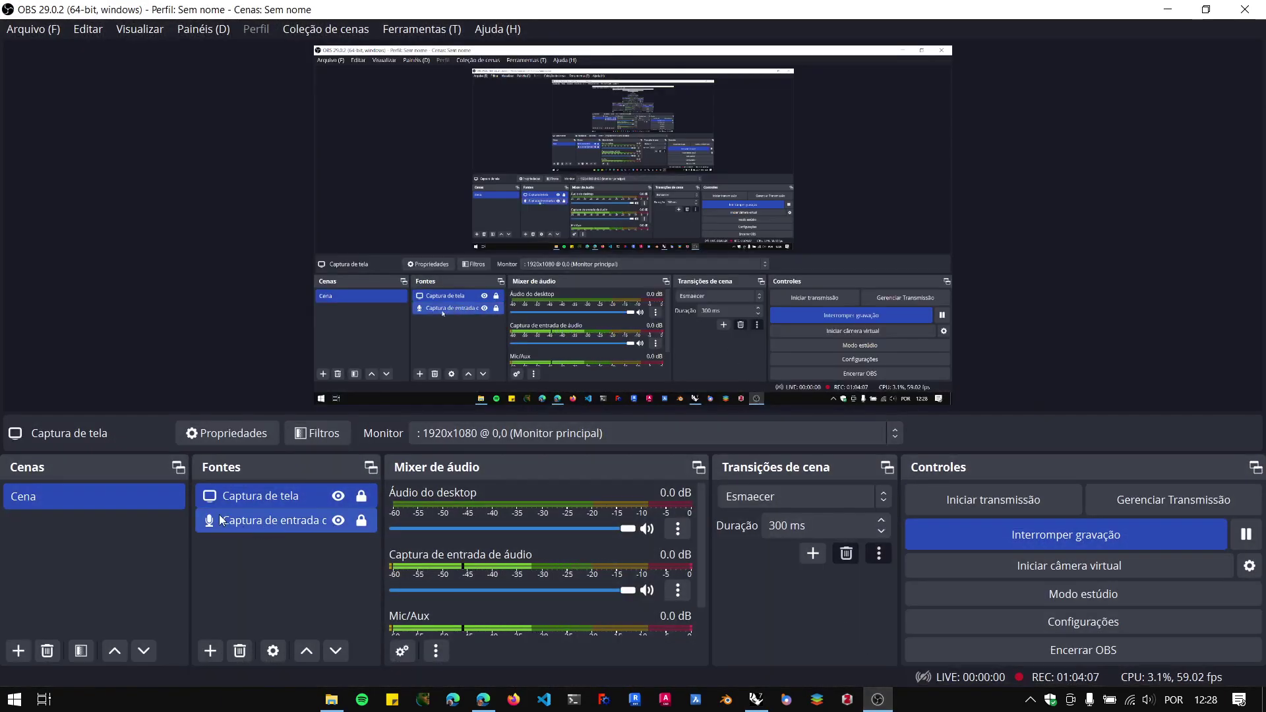